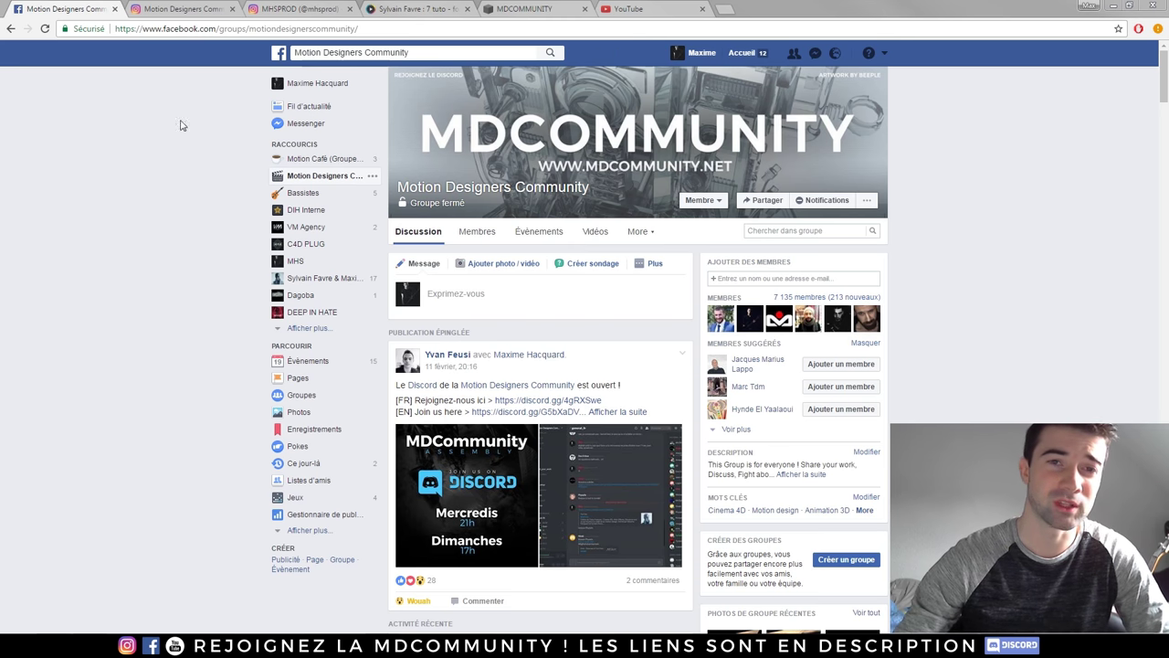
- Show the trainer's Tuto.com profile and scroll to his seven published courses
click(402, 8)
scroll(578, 108, up, 2)
scroll(577, 107, up, 2)
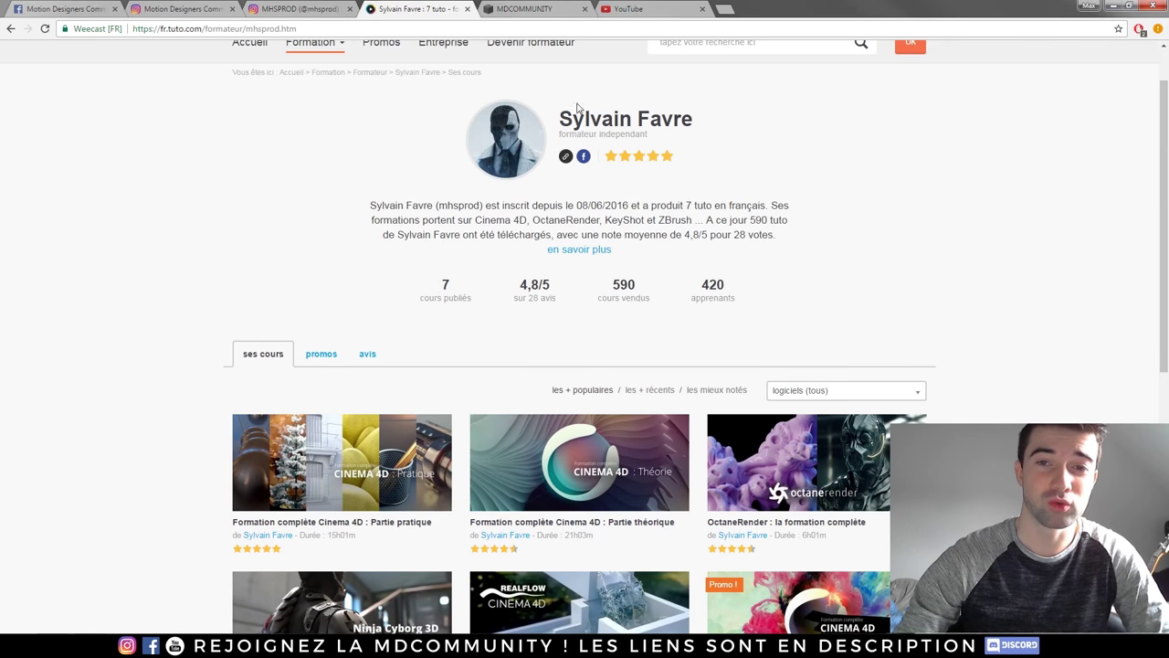
scroll(445, 224, down, 3)
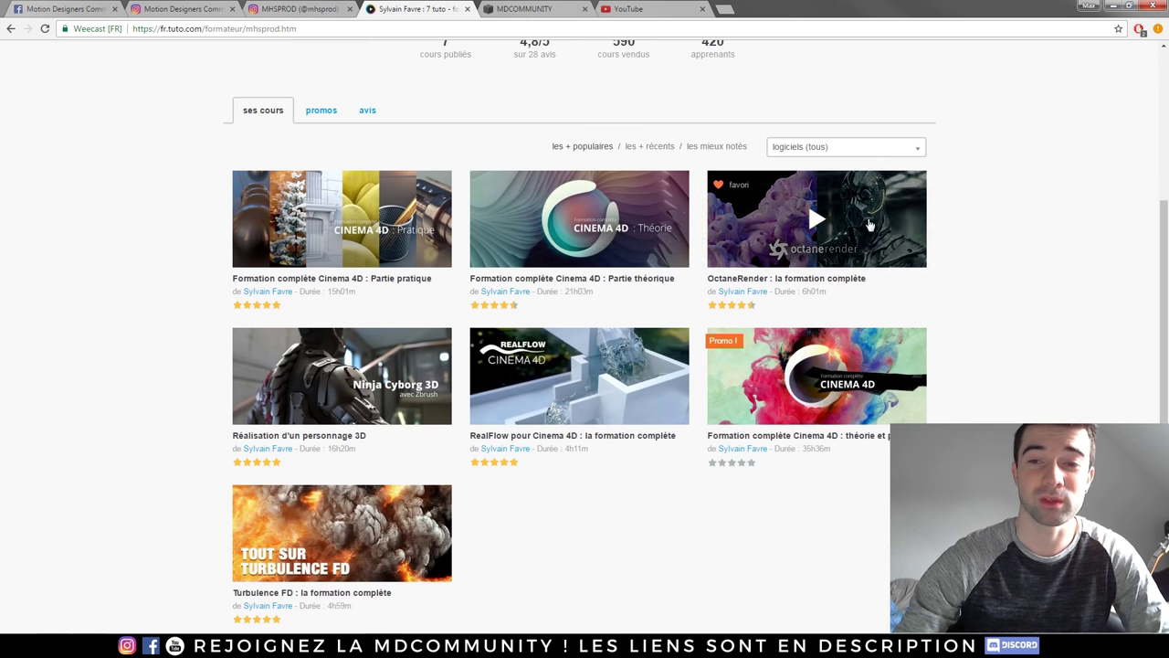
click(863, 298)
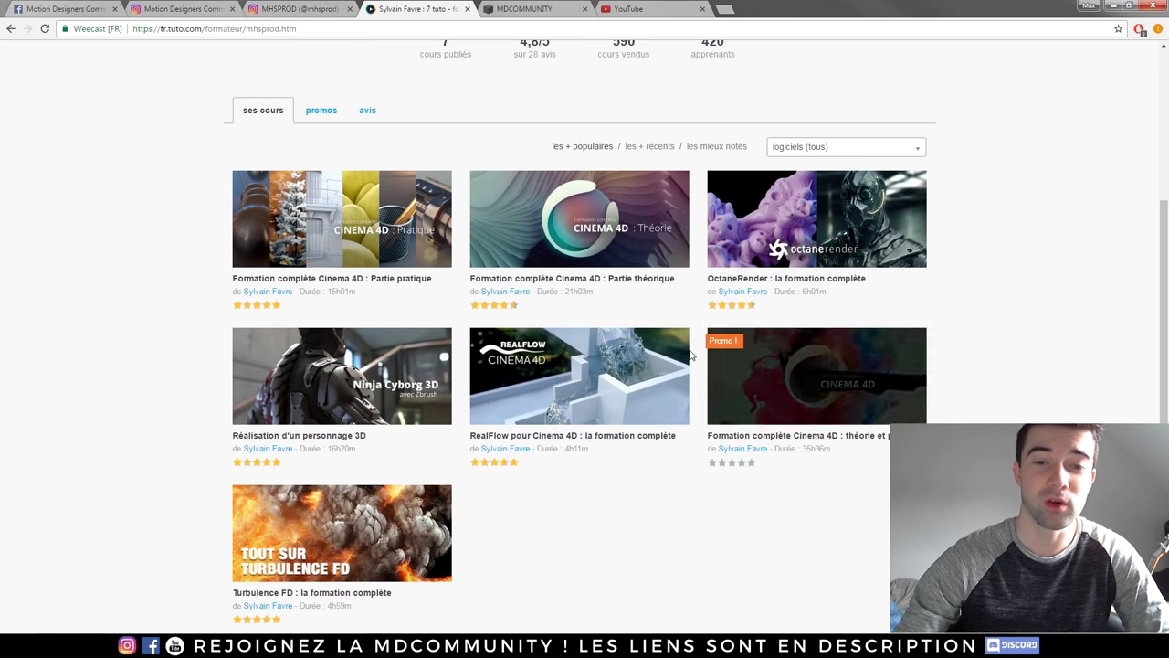
double_click(330, 447)
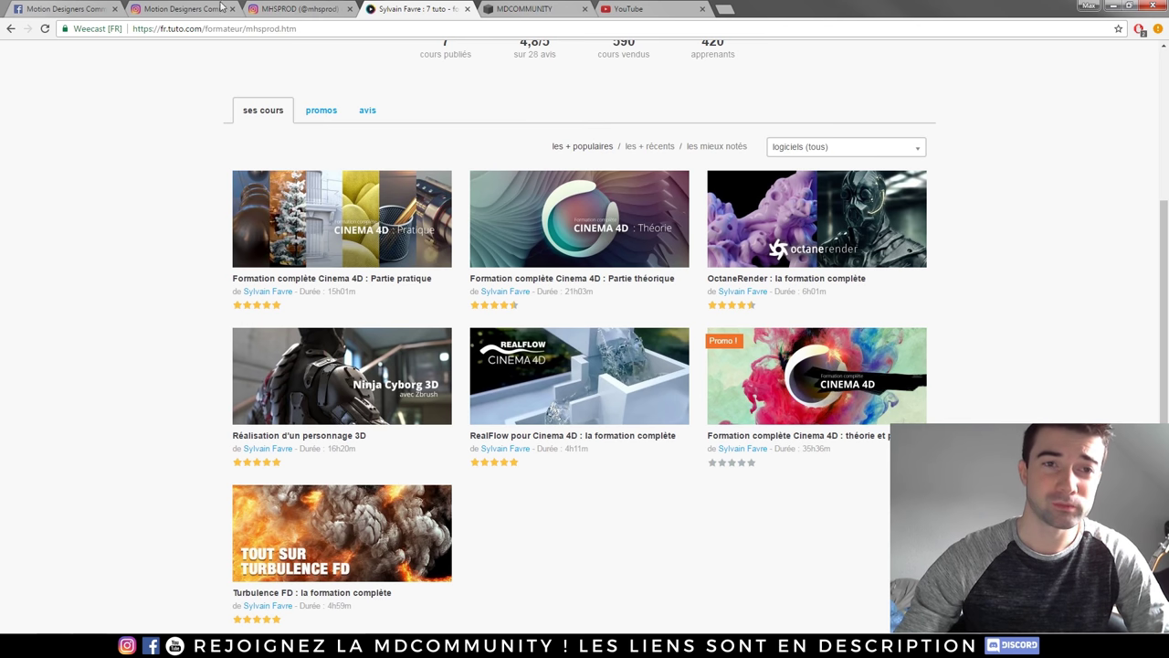
- View the hooded figure post on the studio's Instagram profile
click(262, 13)
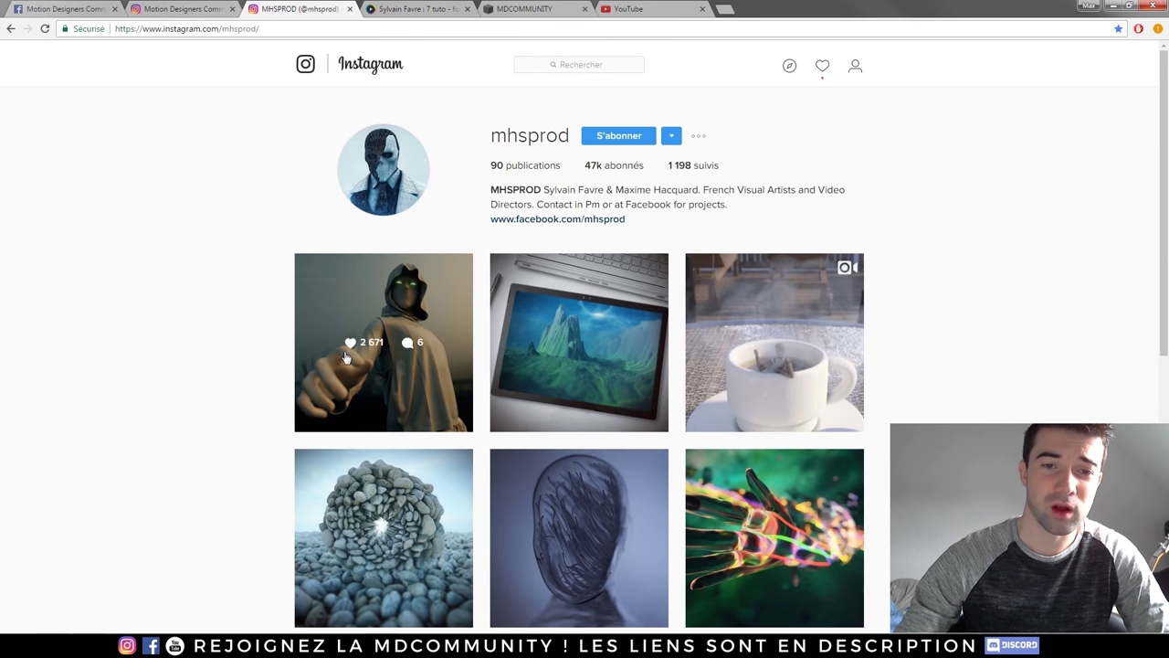
click(361, 303)
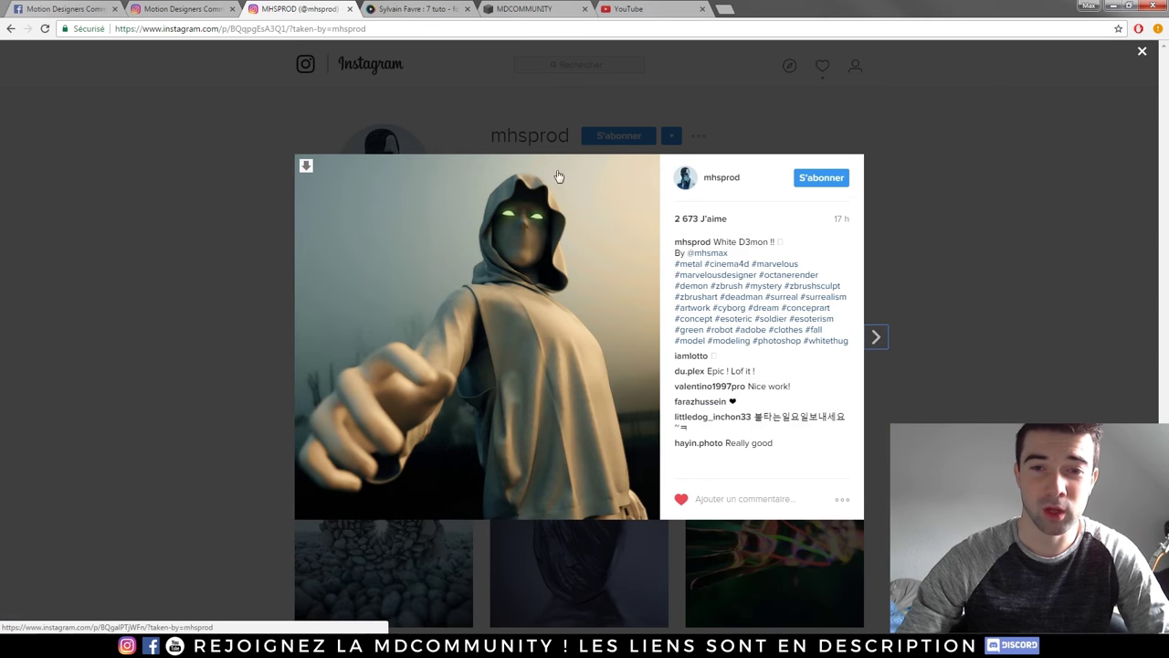
click(84, 261)
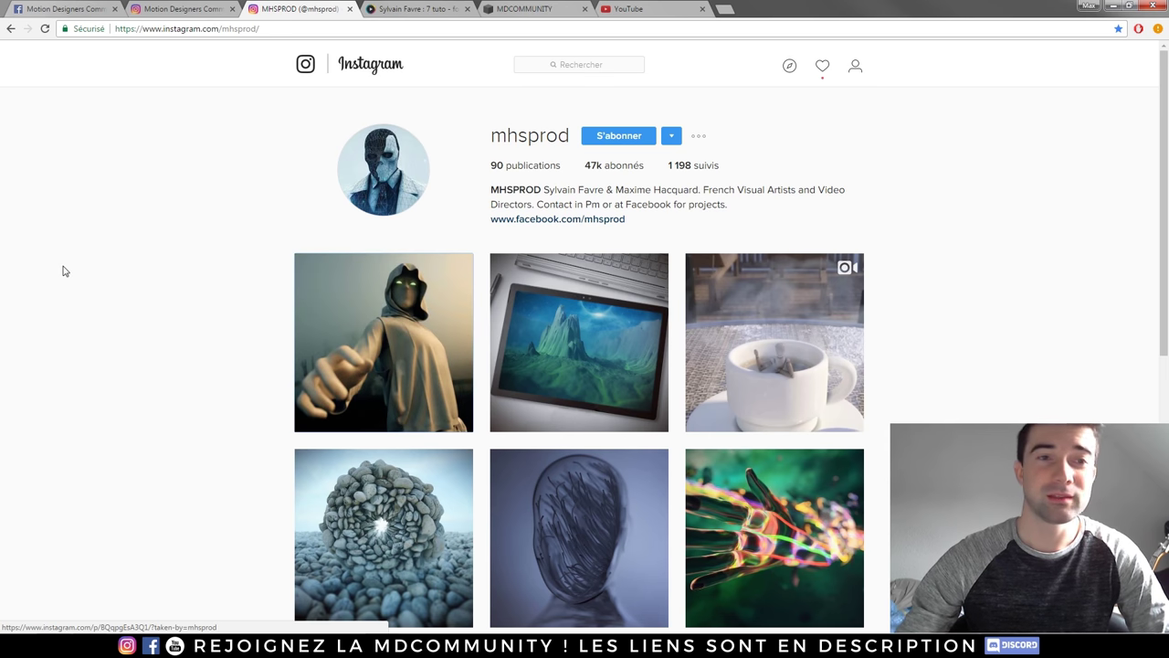
- View the red cloaked figure post on the community's Instagram, then return to the Facebook group
click(202, 11)
click(772, 294)
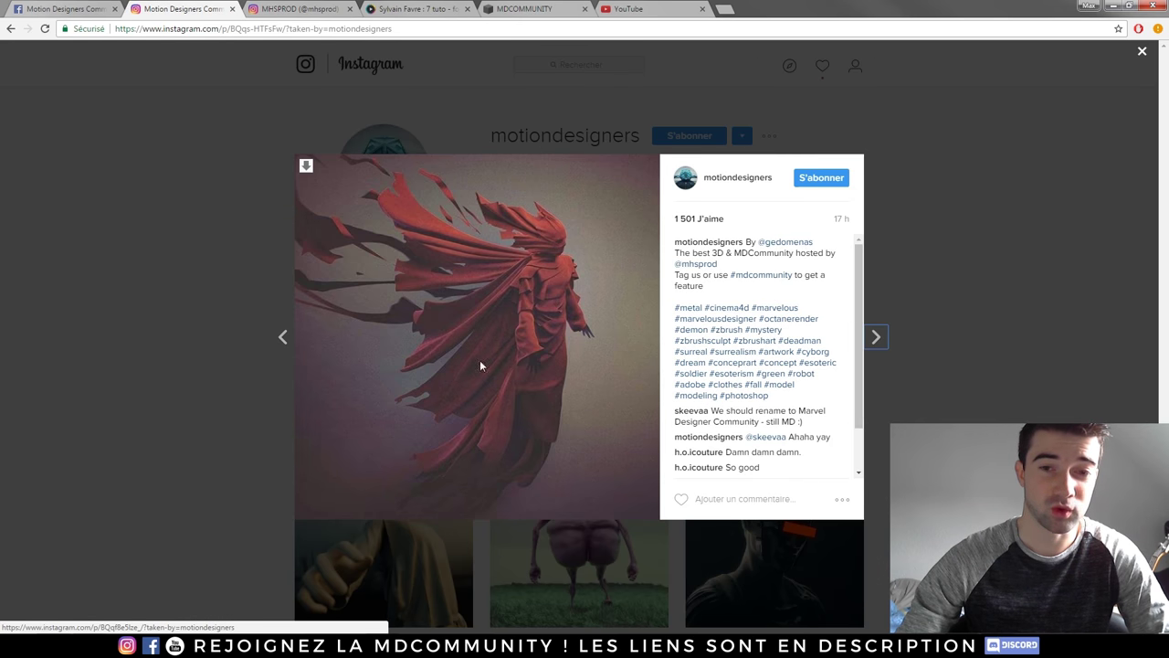
click(164, 296)
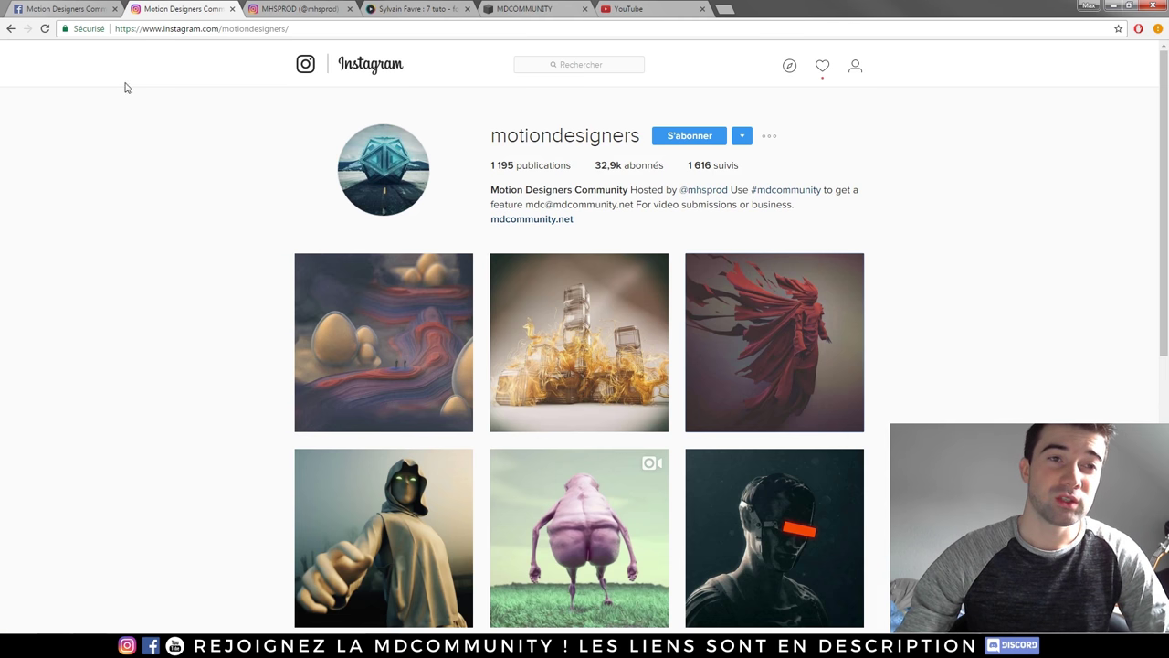
click(80, 11)
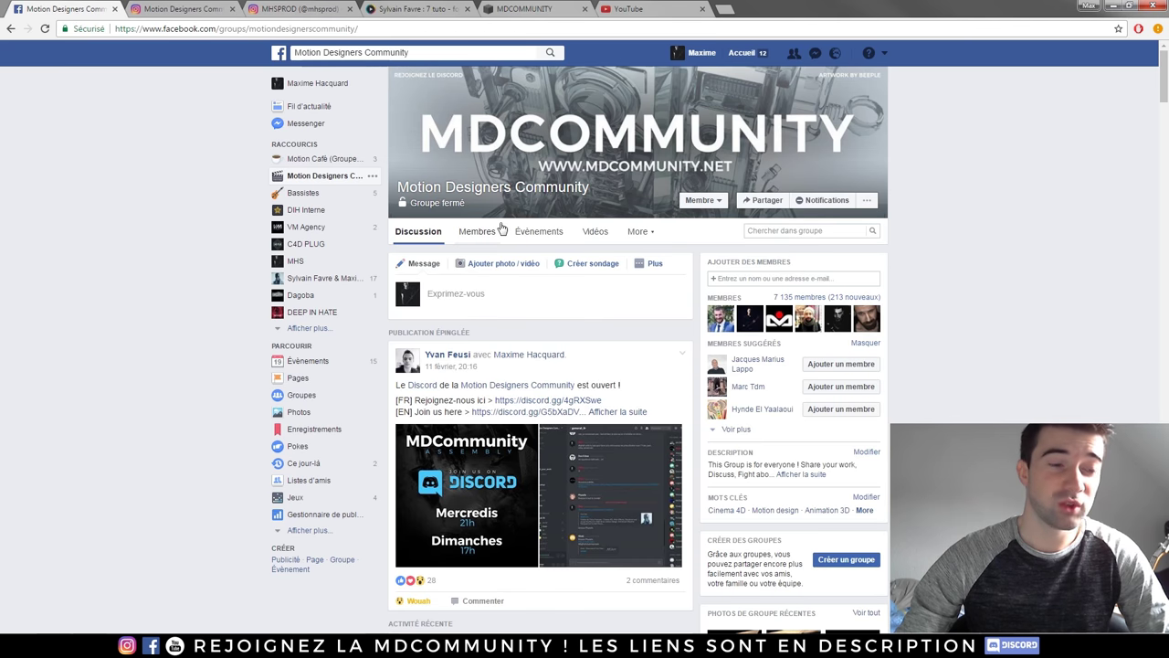
scroll(117, 162, down, 3)
scroll(101, 177, down, 3)
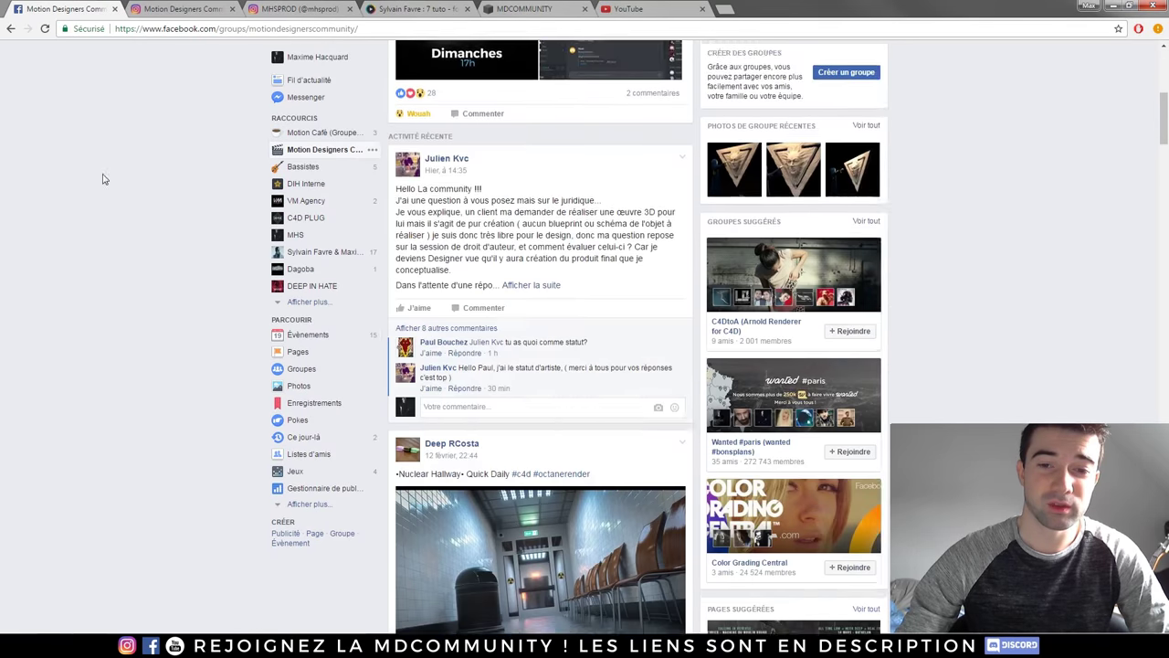
scroll(94, 193, down, 8)
scroll(95, 194, down, 5)
scroll(94, 193, down, 5)
scroll(94, 194, down, 5)
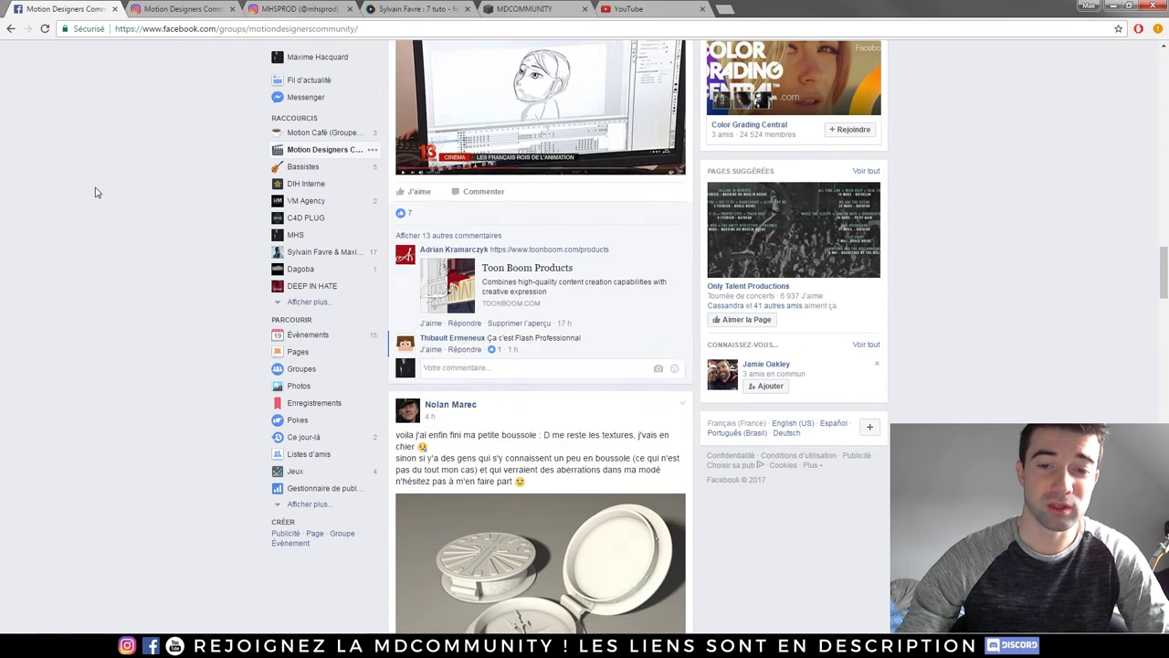
scroll(88, 217, down, 5)
scroll(88, 217, down, 5)
scroll(87, 214, down, 5)
scroll(89, 209, down, 5)
scroll(89, 204, down, 5)
scroll(89, 228, down, 1)
scroll(274, 274, down, 3)
scroll(565, 369, down, 1)
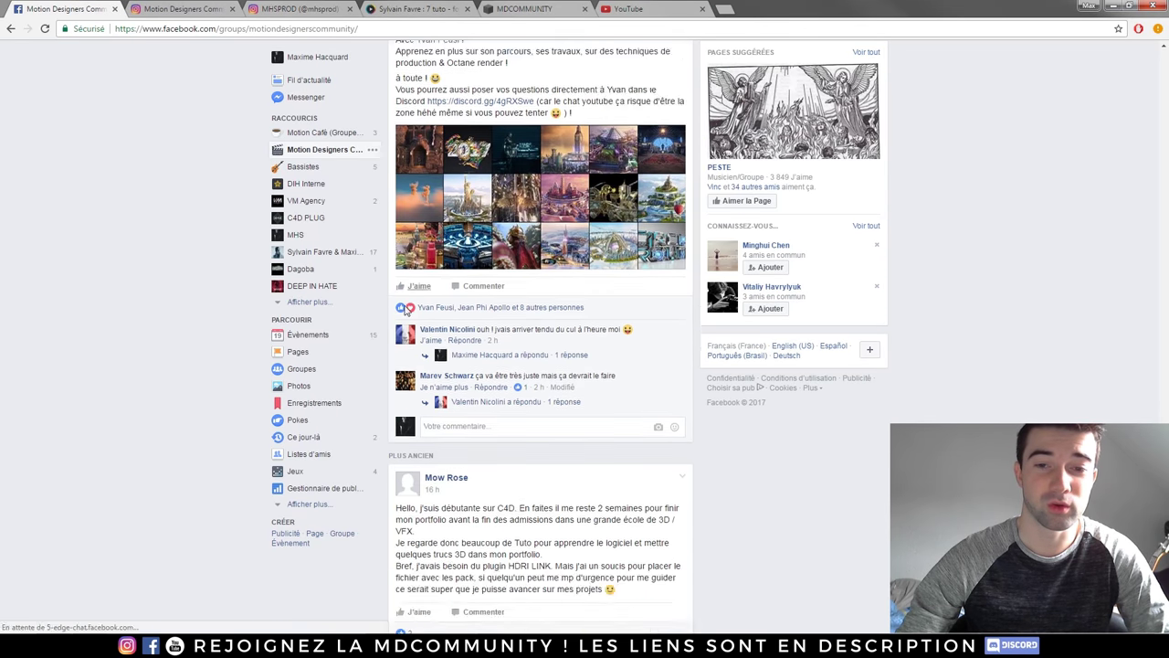
scroll(560, 336, down, 3)
scroll(560, 336, down, 4)
scroll(560, 334, down, 3)
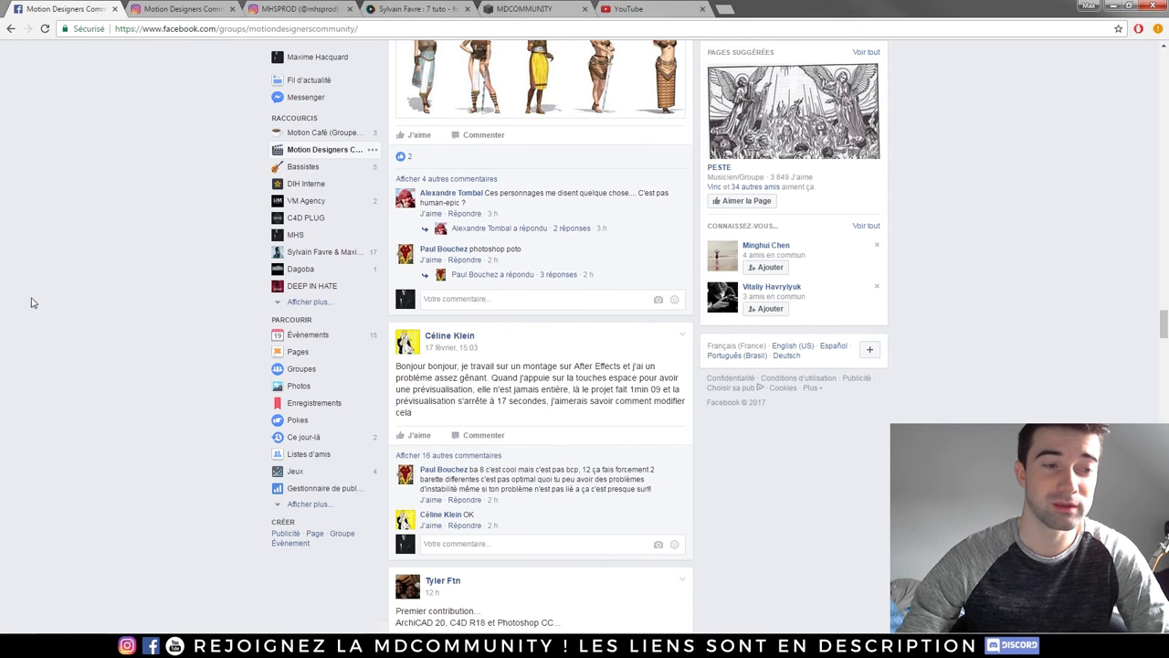
scroll(80, 275, up, 4)
scroll(80, 277, up, 3)
scroll(83, 279, up, 4)
scroll(84, 277, up, 4)
scroll(92, 275, up, 4)
scroll(95, 274, up, 4)
scroll(101, 287, up, 4)
scroll(101, 287, up, 3)
scroll(102, 288, up, 4)
scroll(103, 288, up, 5)
scroll(103, 290, down, 2)
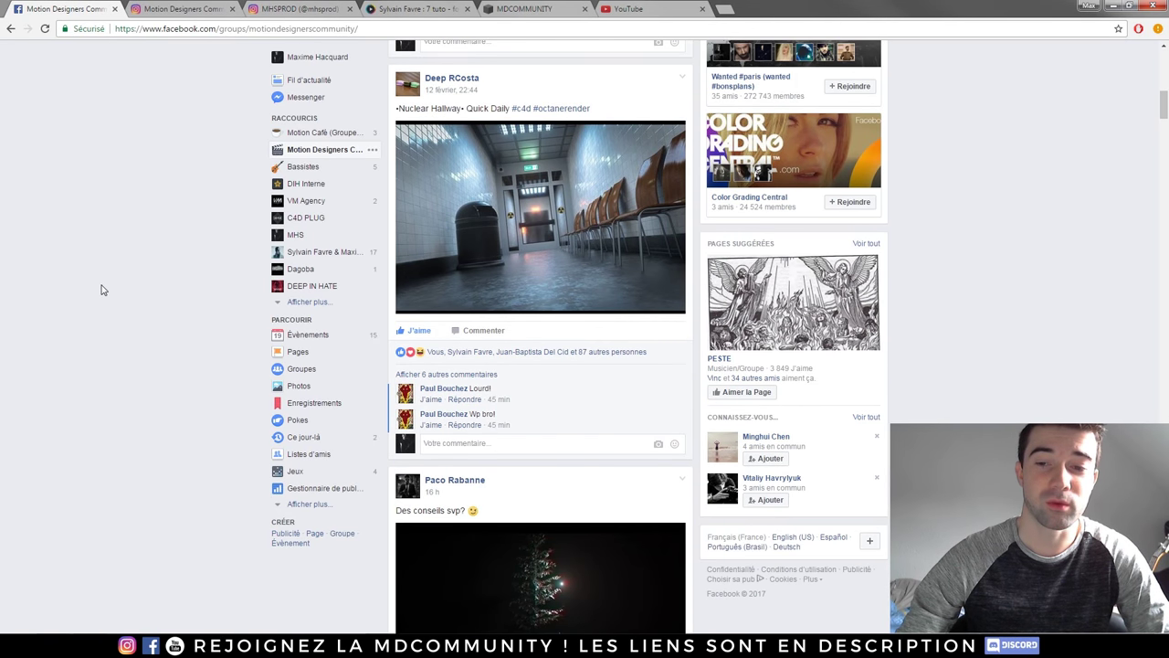
click(765, 500)
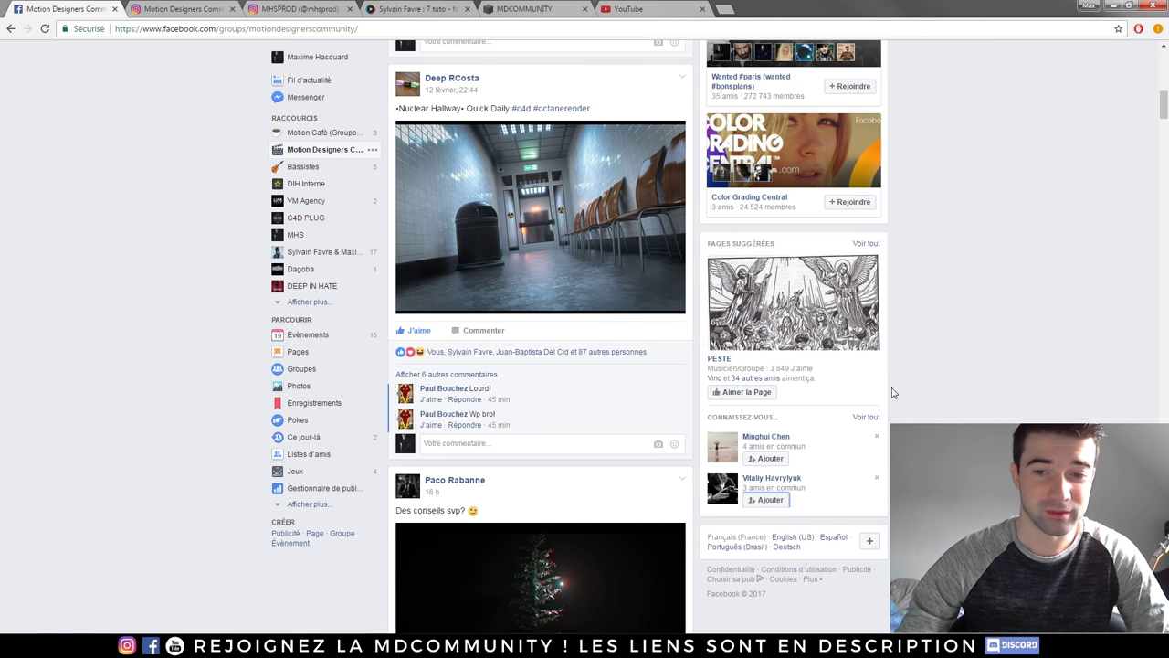
scroll(147, 304, up, 2)
scroll(147, 304, up, 5)
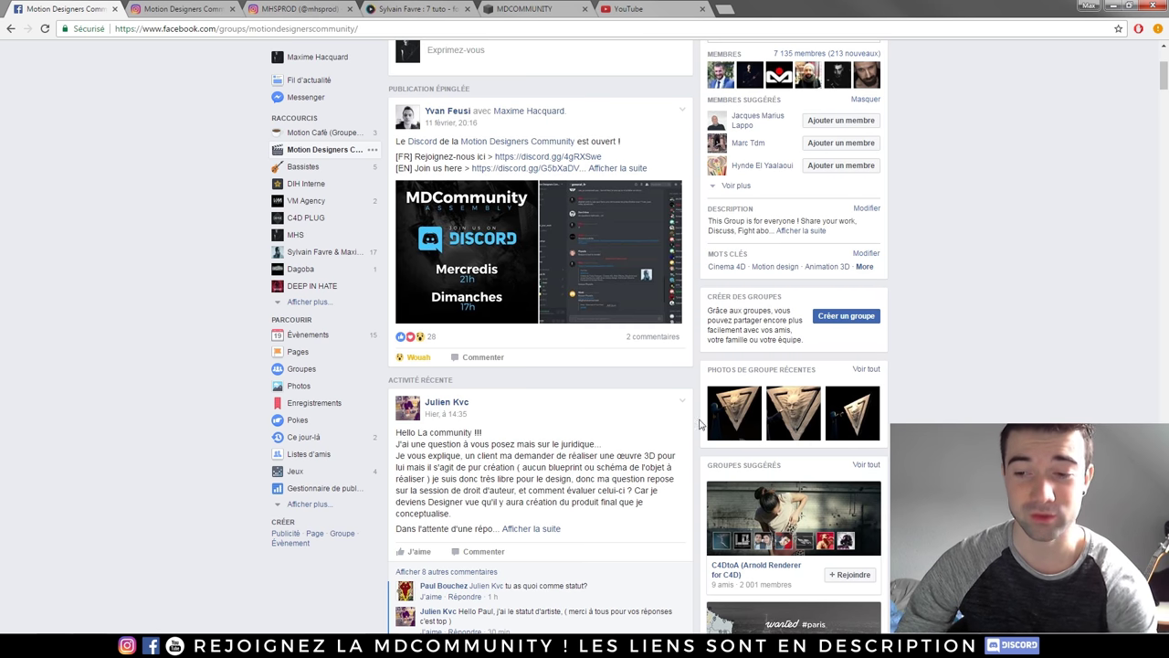
- Switch to the Discord server and browse the #help_fr channel
key(alt+Tab)
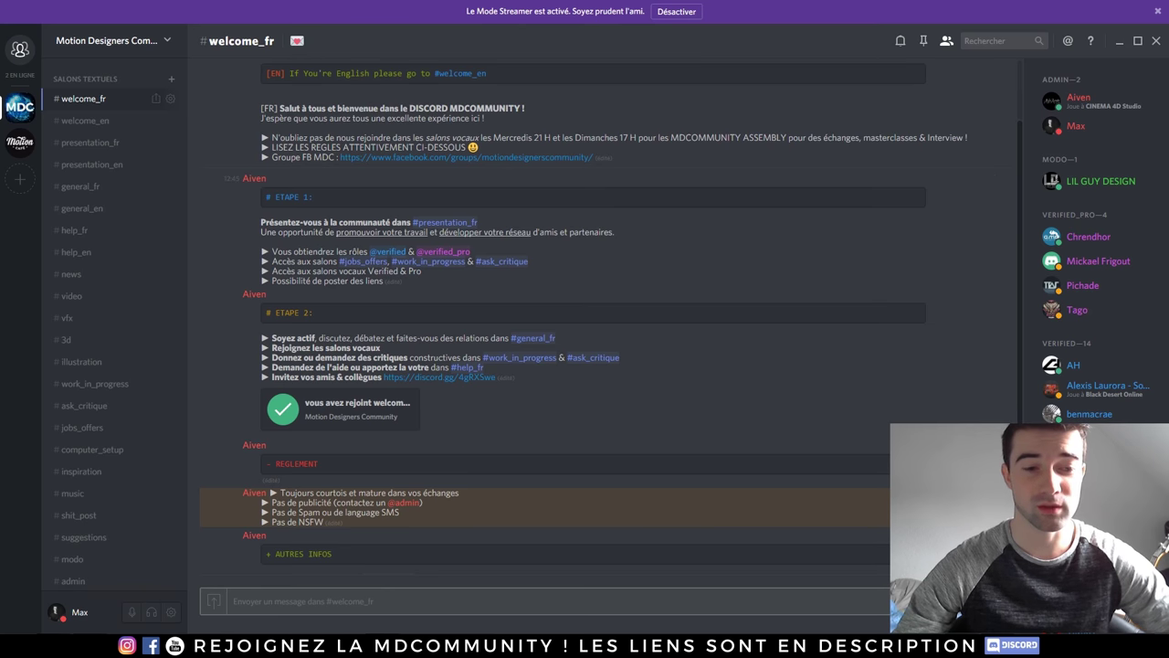
key(alt+Tab)
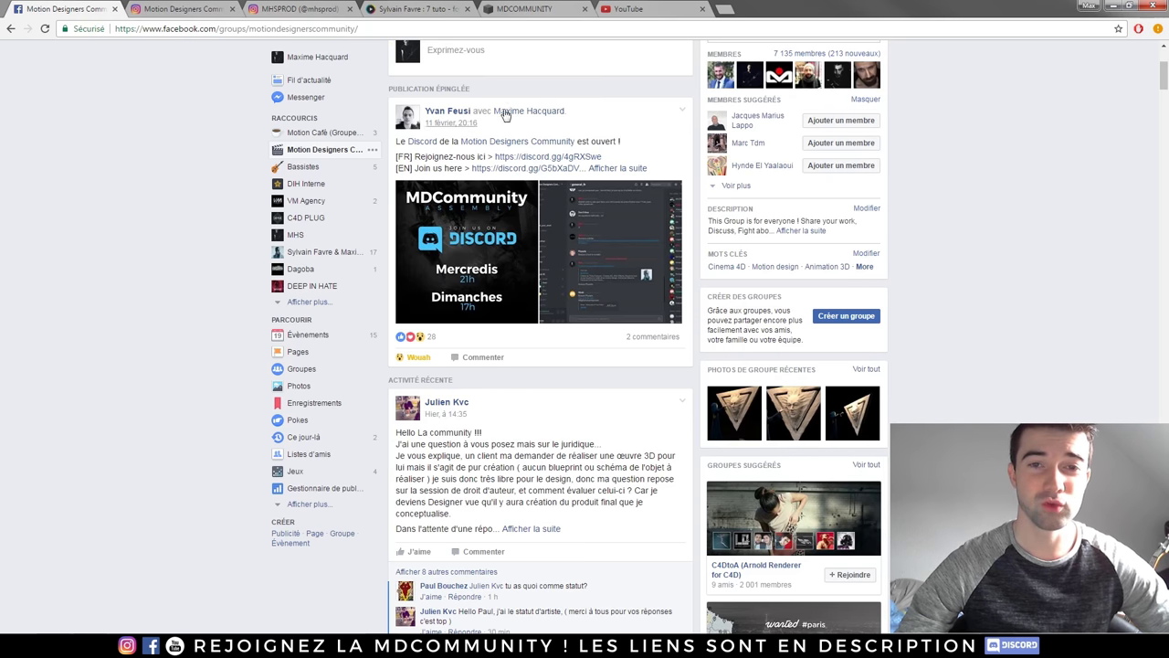
scroll(526, 179, up, 2)
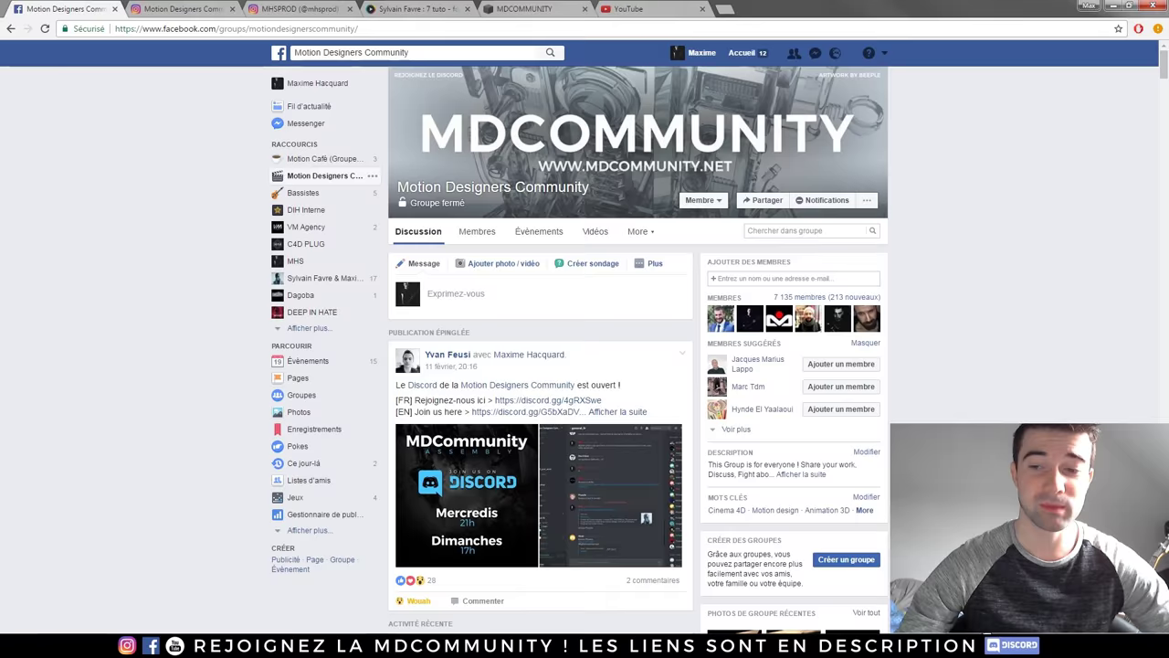
key(alt+Tab)
scroll(669, 243, up, 2)
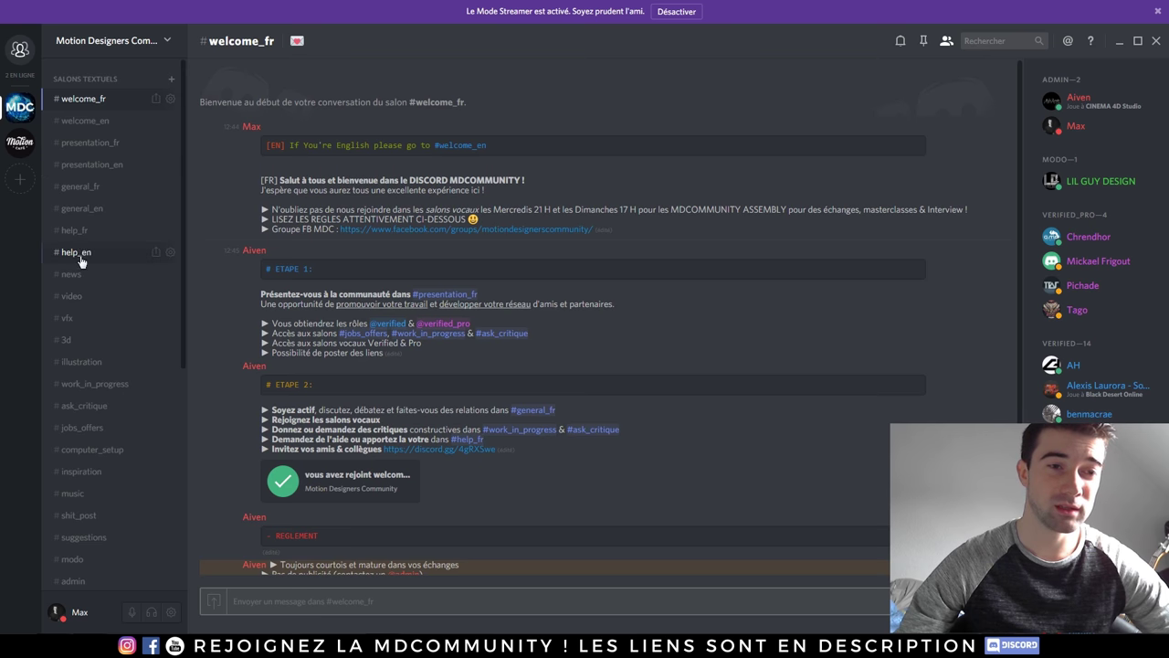
click(86, 240)
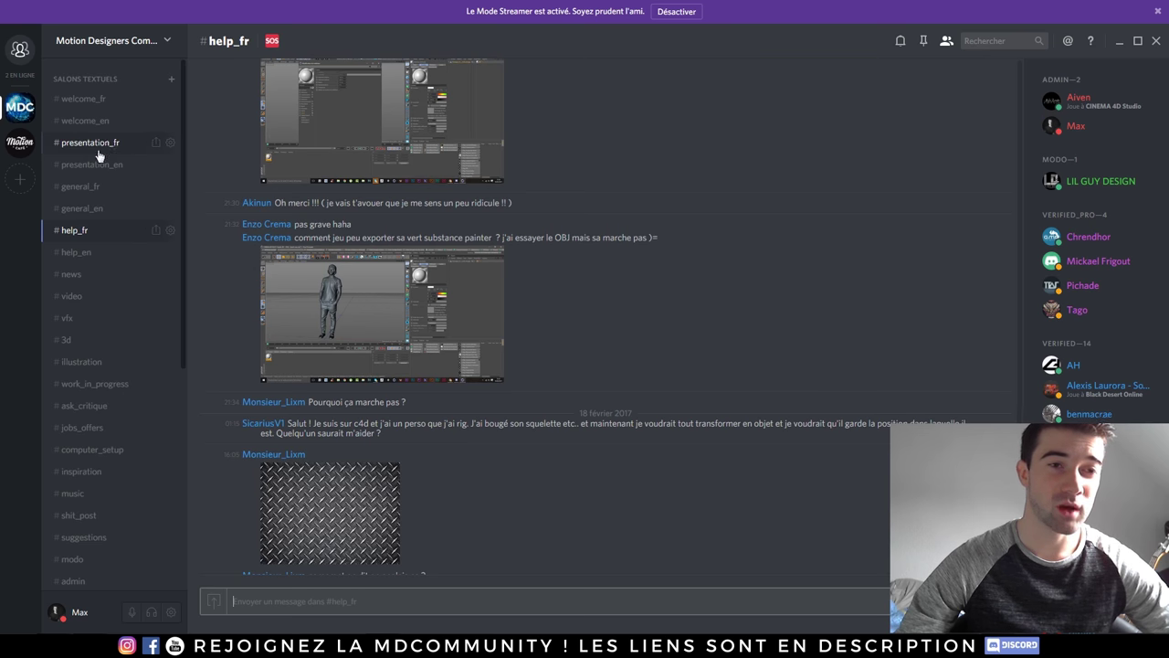
scroll(125, 172, down, 1)
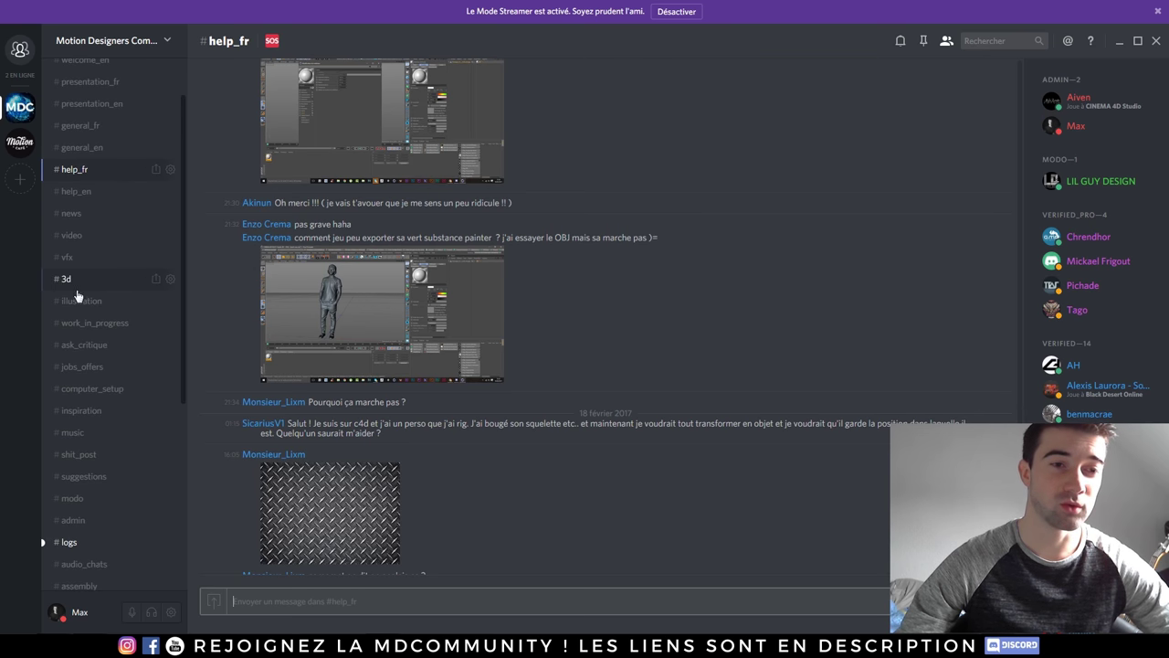
scroll(128, 329, down, 1)
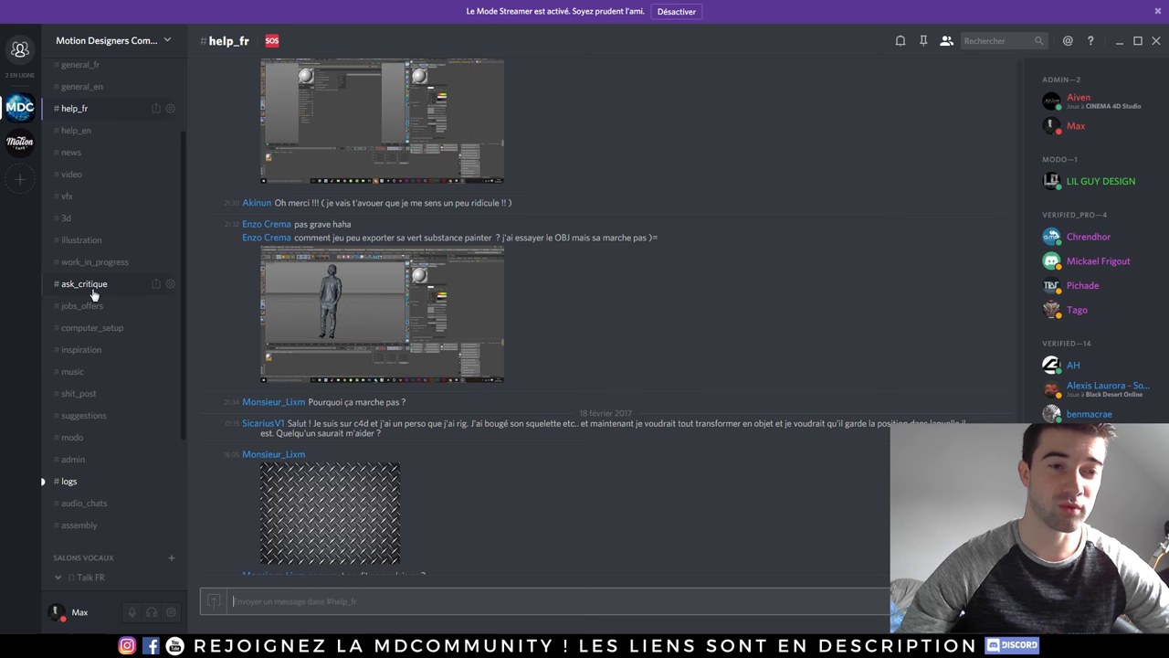
- Open #ask_critique, then scroll through the #jobs_offers channel
click(91, 286)
click(91, 305)
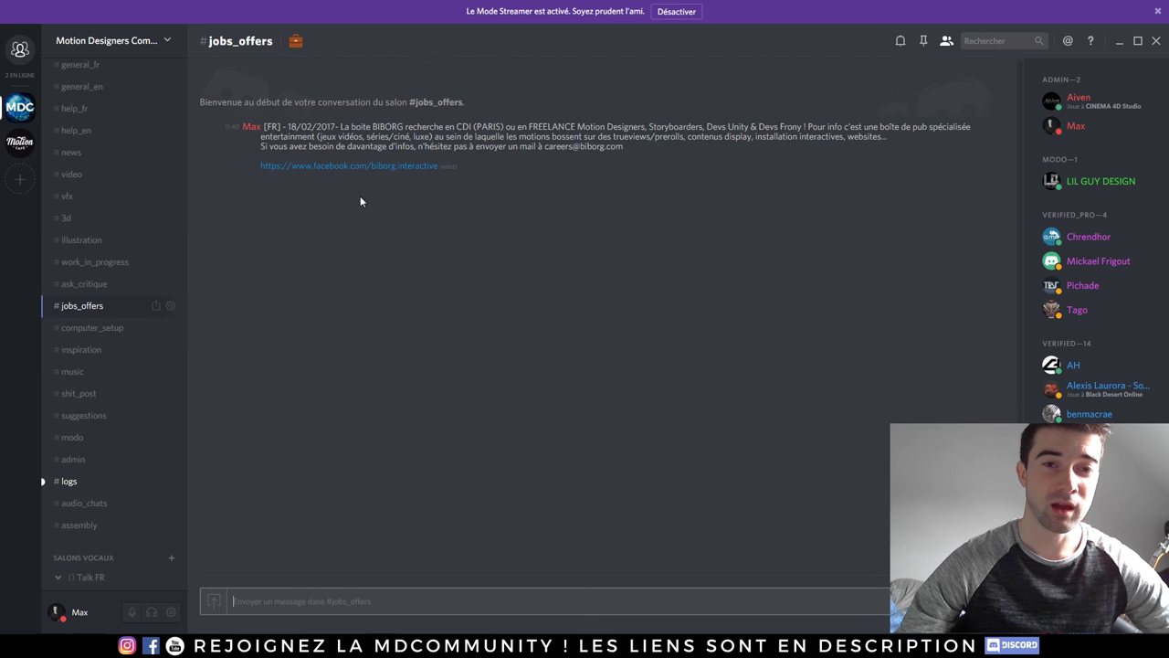
scroll(146, 320, down, 4)
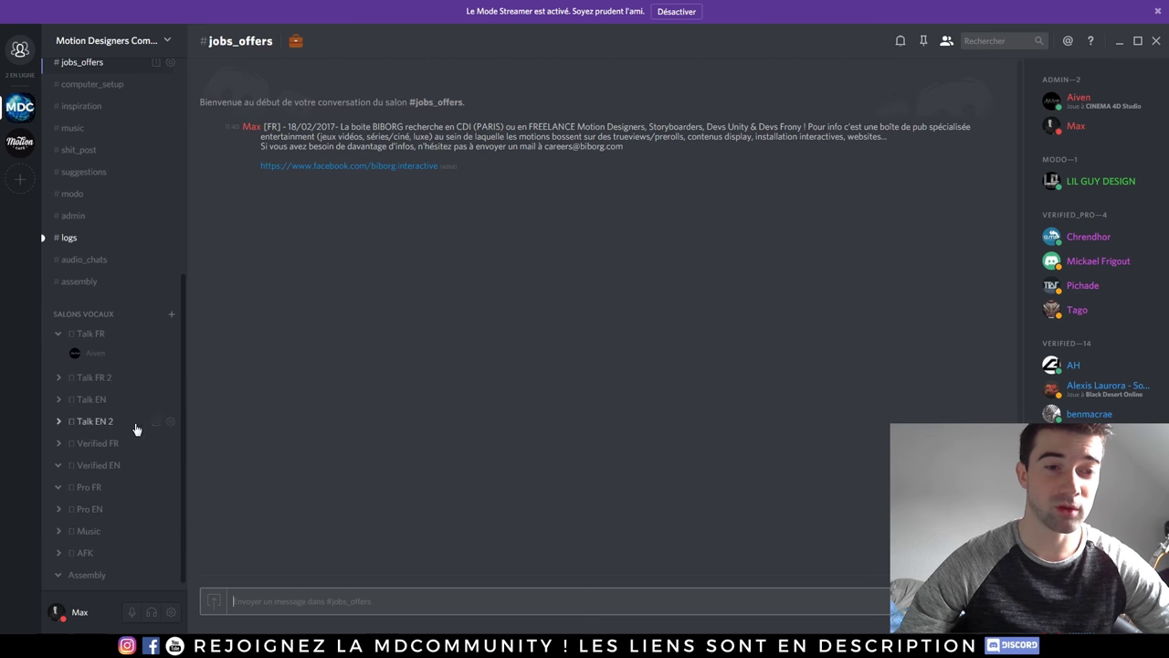
scroll(98, 369, down, 1)
mouse_move(95, 378)
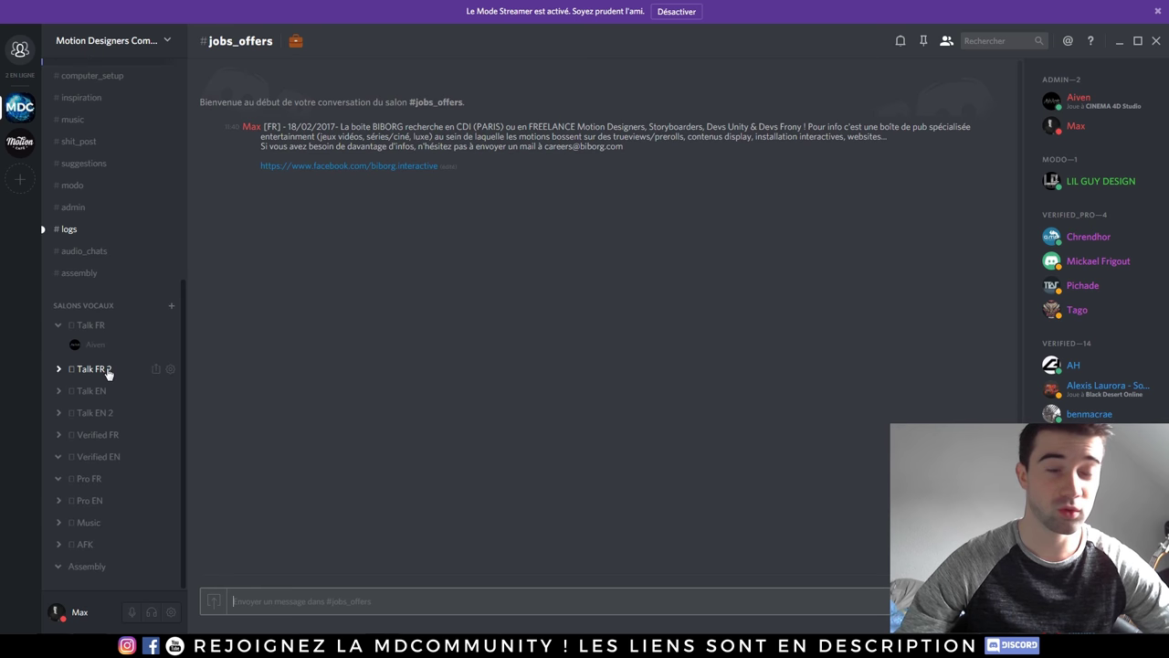
scroll(108, 369, up, 6)
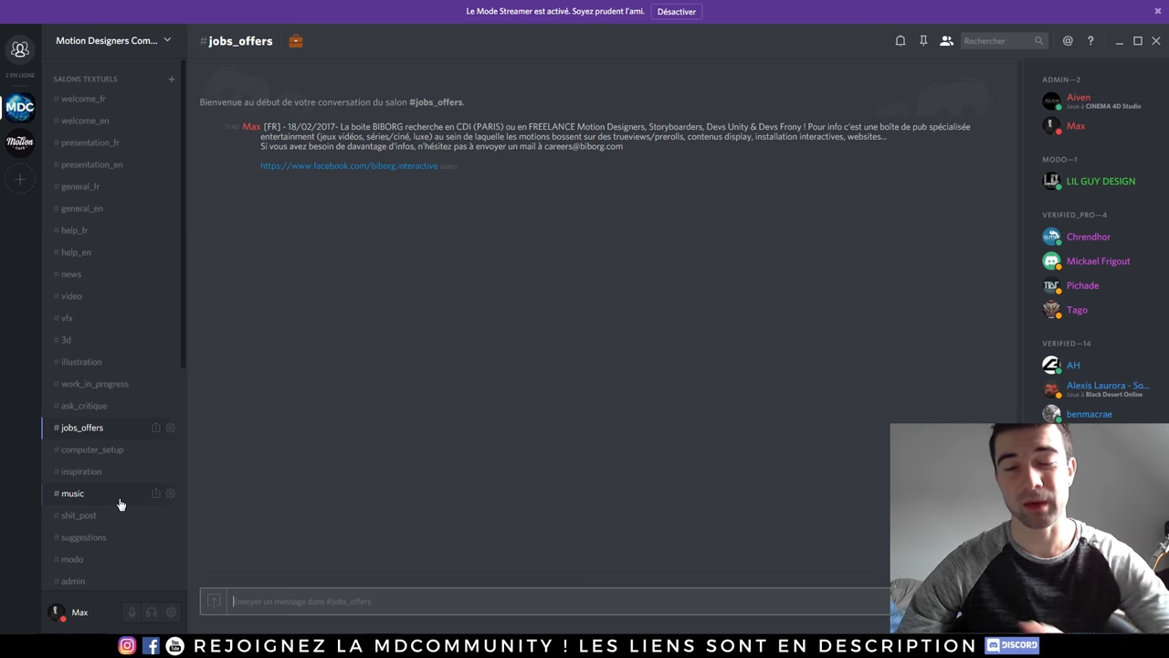
scroll(128, 484, down, 1)
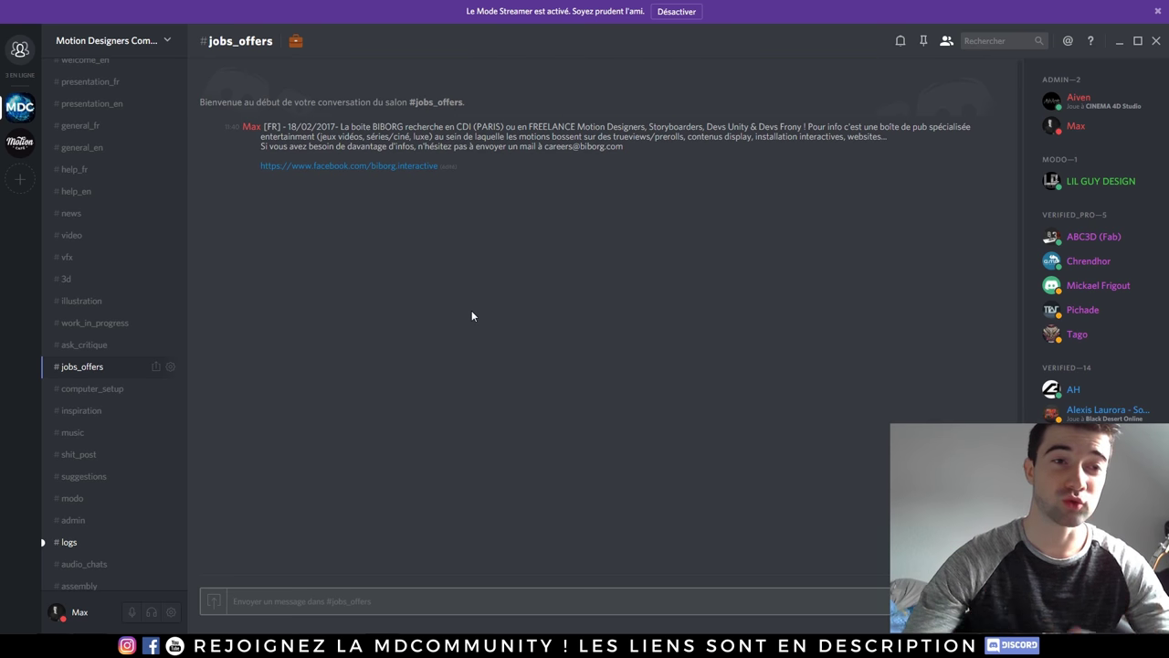
scroll(123, 311, up, 2)
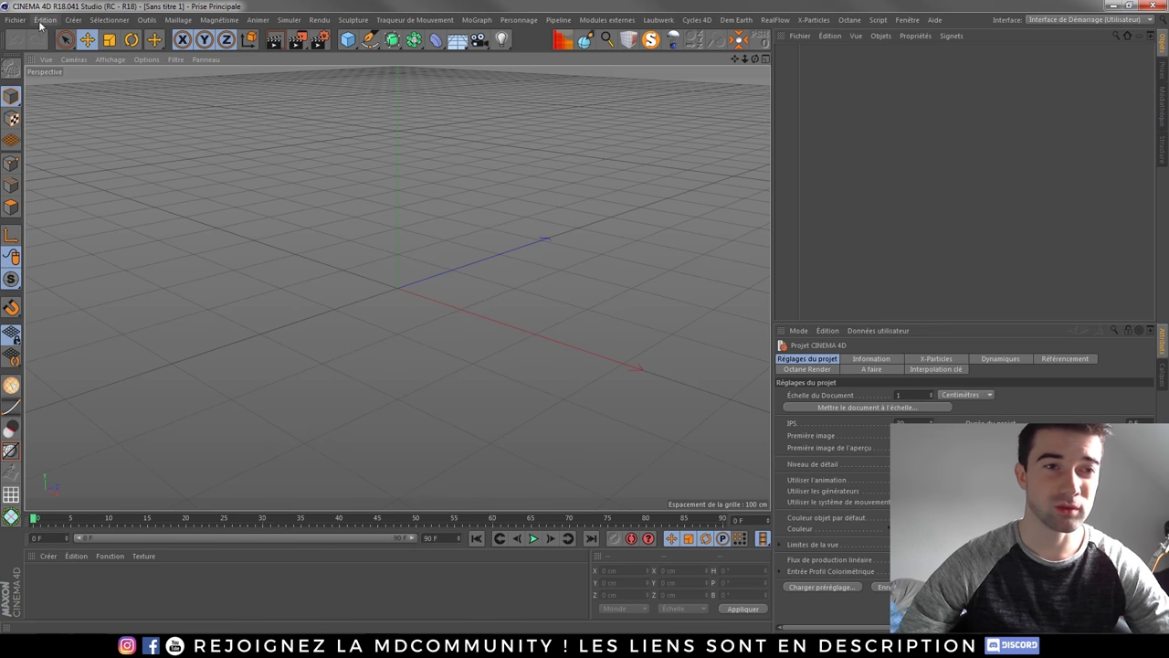
- Open Perso C4D.c4d from recent files and launch the Octane Live Viewer
click(20, 20)
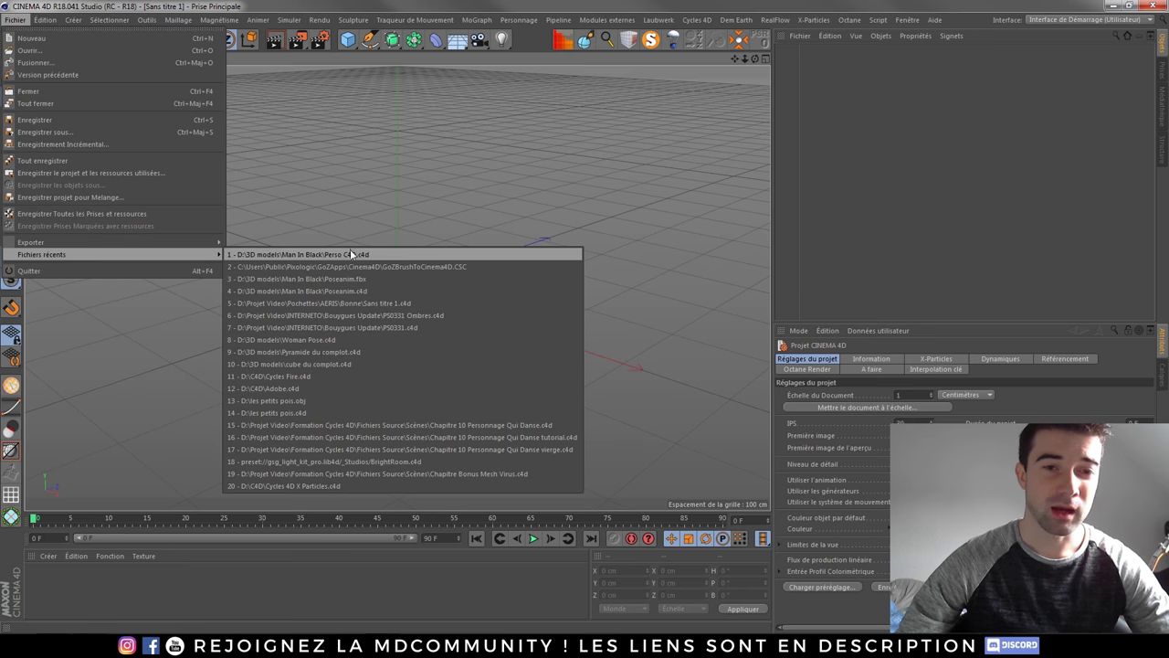
click(299, 254)
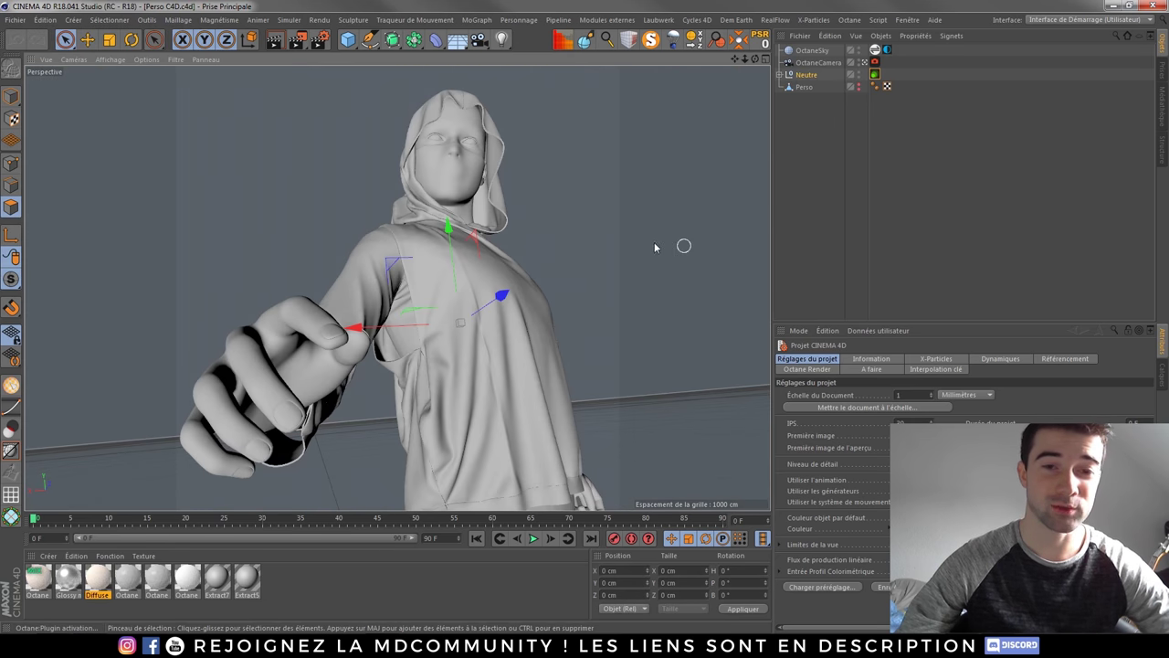
click(848, 19)
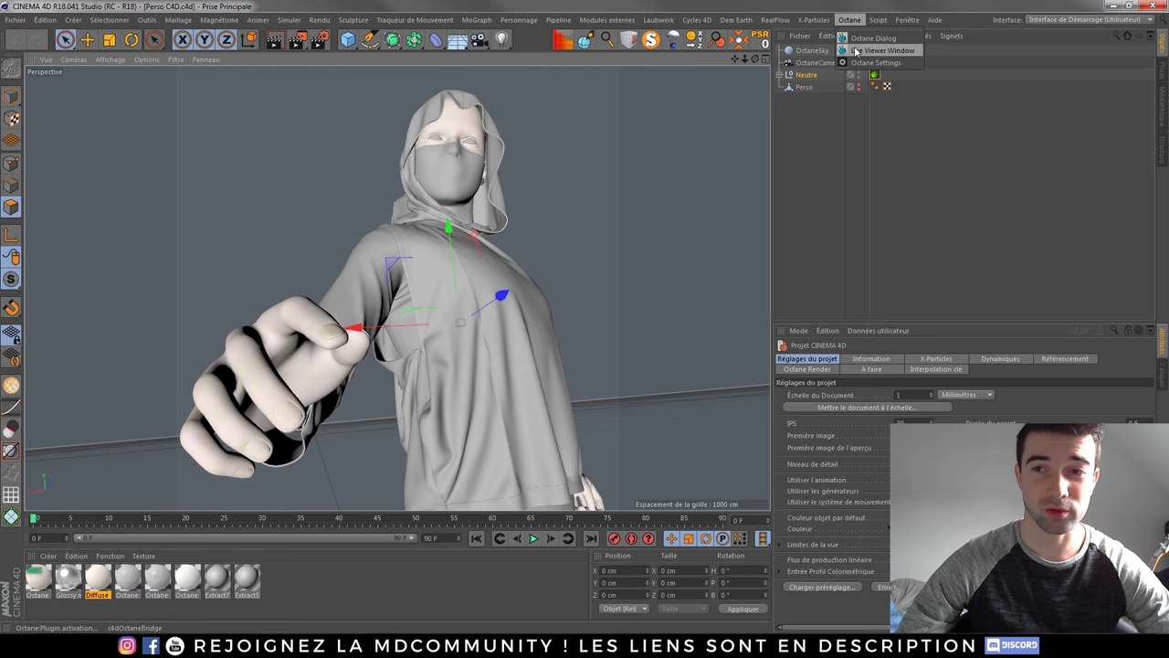
click(882, 50)
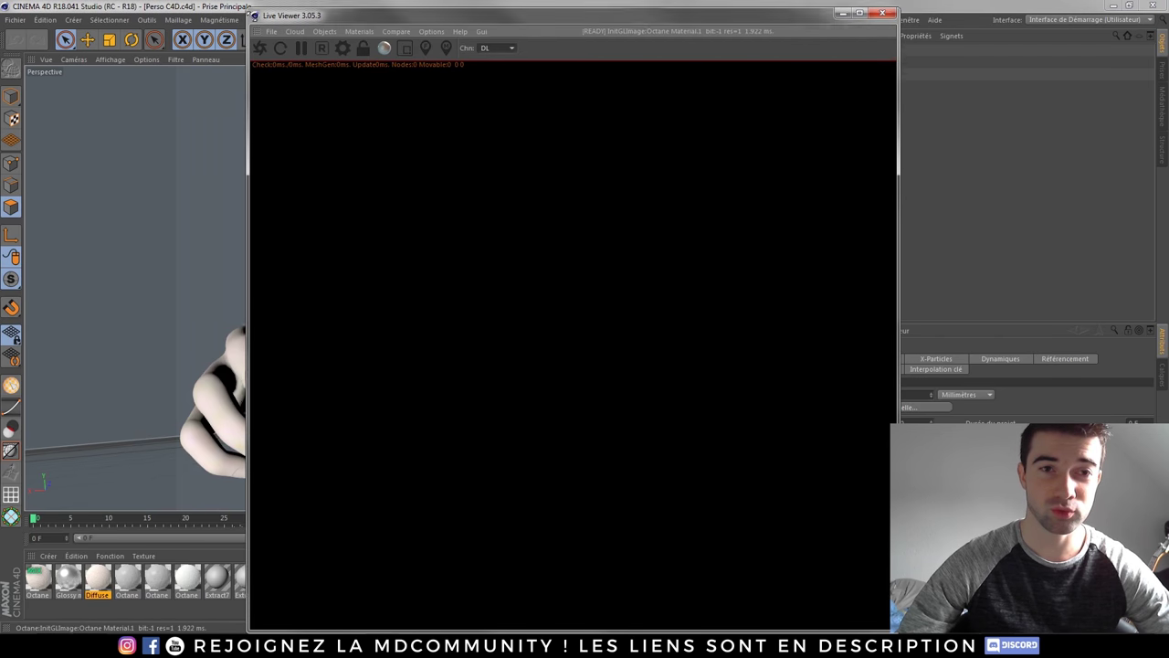
- Resize and reposition the live viewer, and start rendering the hooded character
drag(248, 2, 627, 247)
mouse_move(726, 265)
mouse_down()
mouse_move(663, 286)
mouse_move(766, 119)
mouse_up()
click(635, 143)
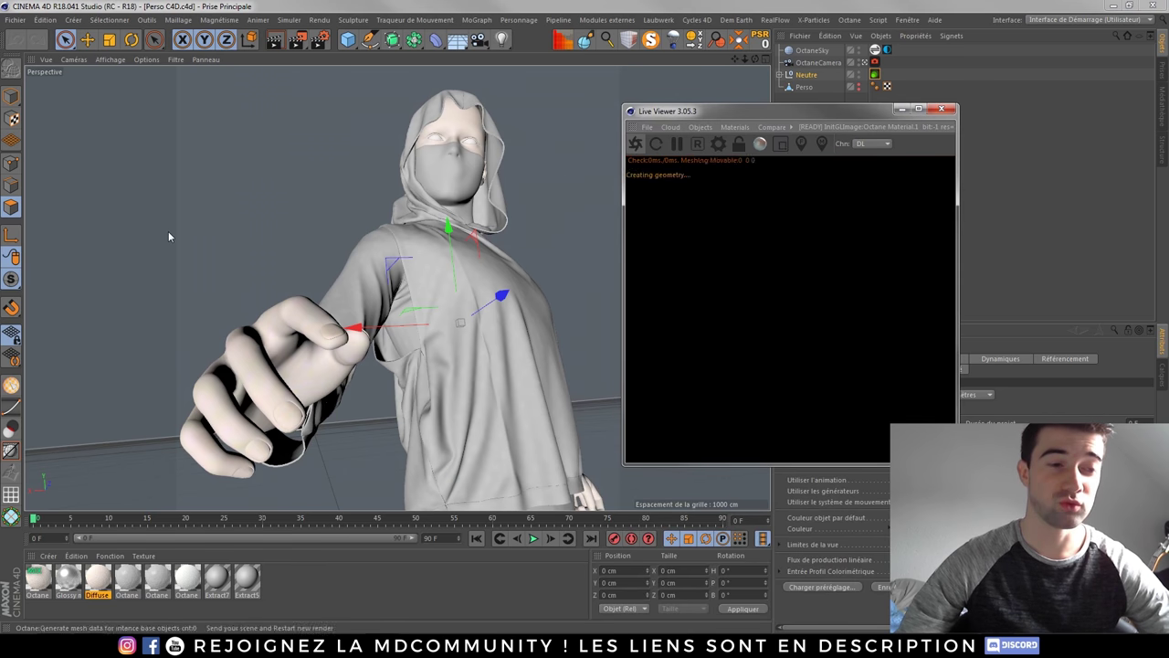
mouse_move(736, 109)
mouse_down()
mouse_move(311, 89)
mouse_move(143, 96)
mouse_up()
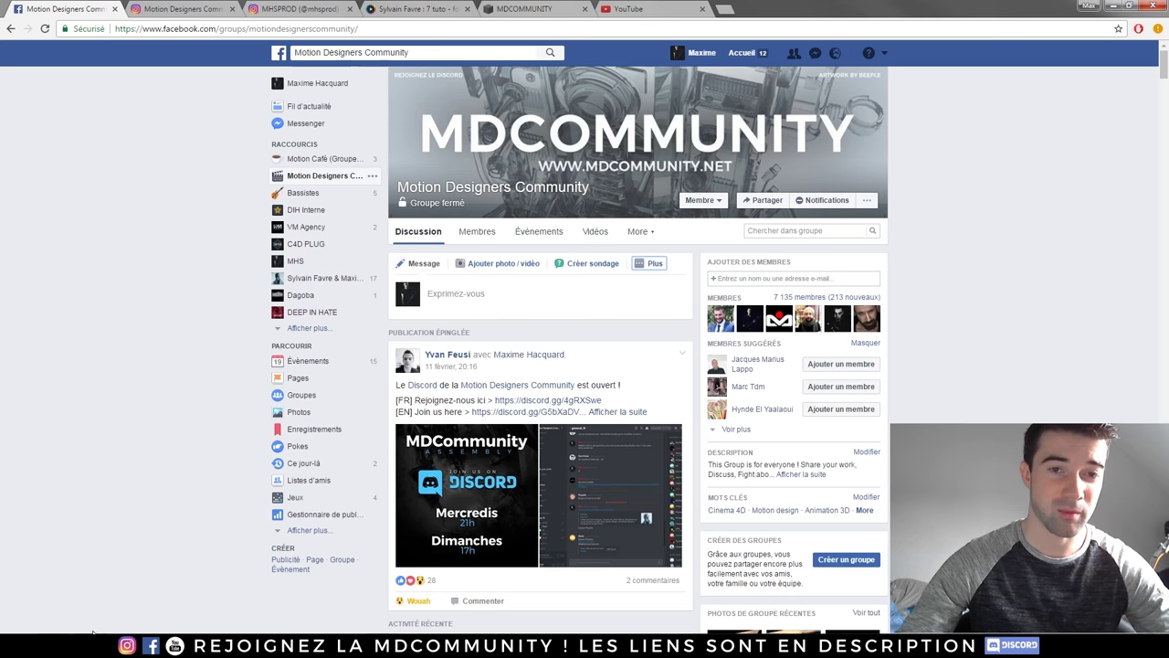
- View the studio's hooded-figure Instagram post, then pause the Octane live render
click(274, 9)
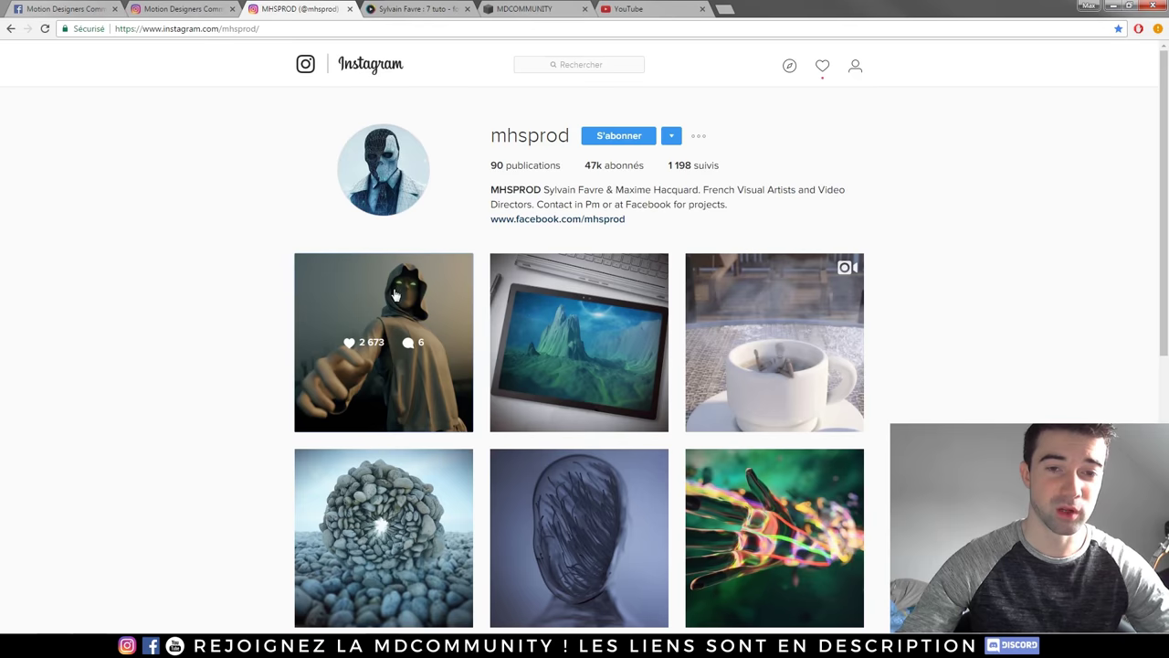
click(395, 294)
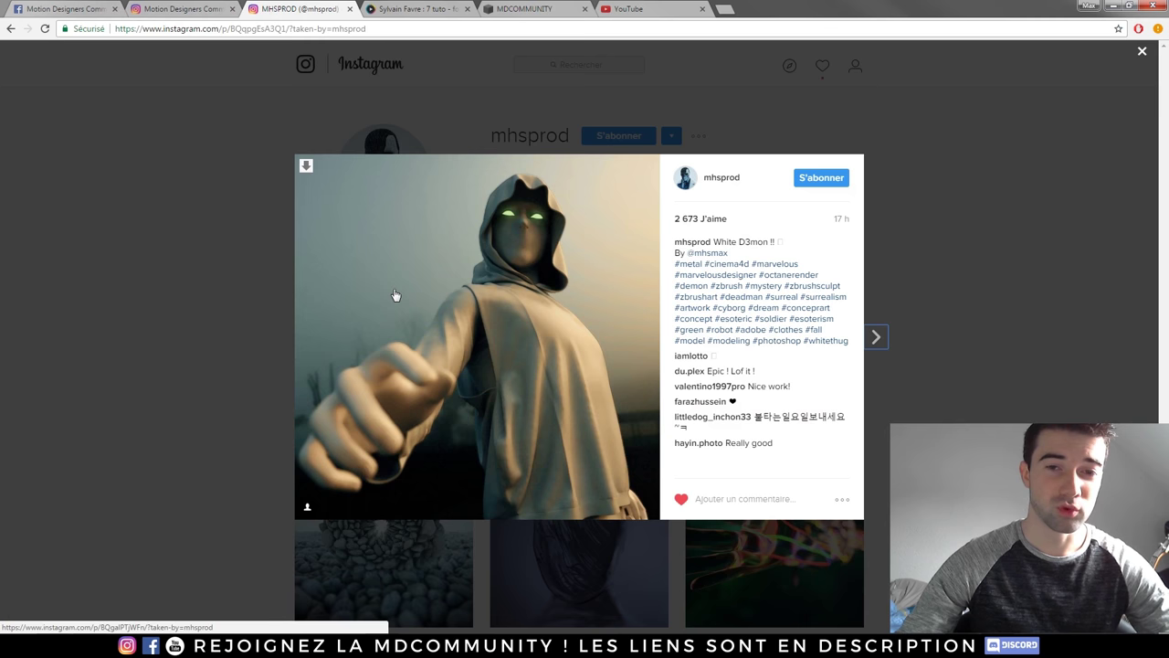
click(186, 283)
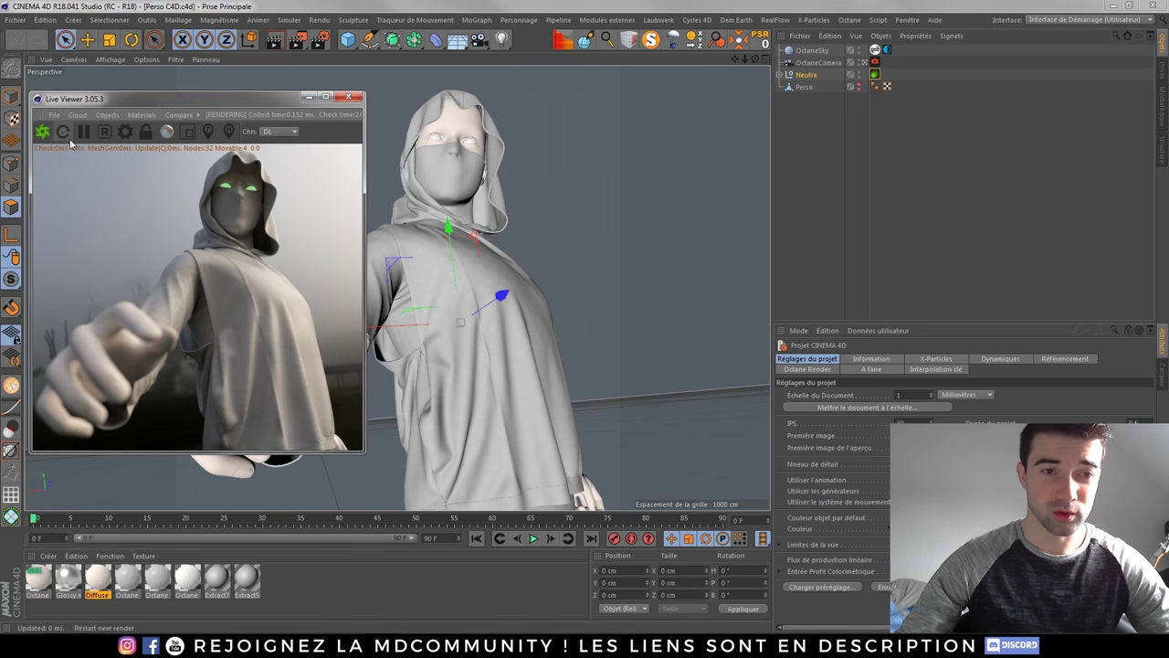
click(83, 131)
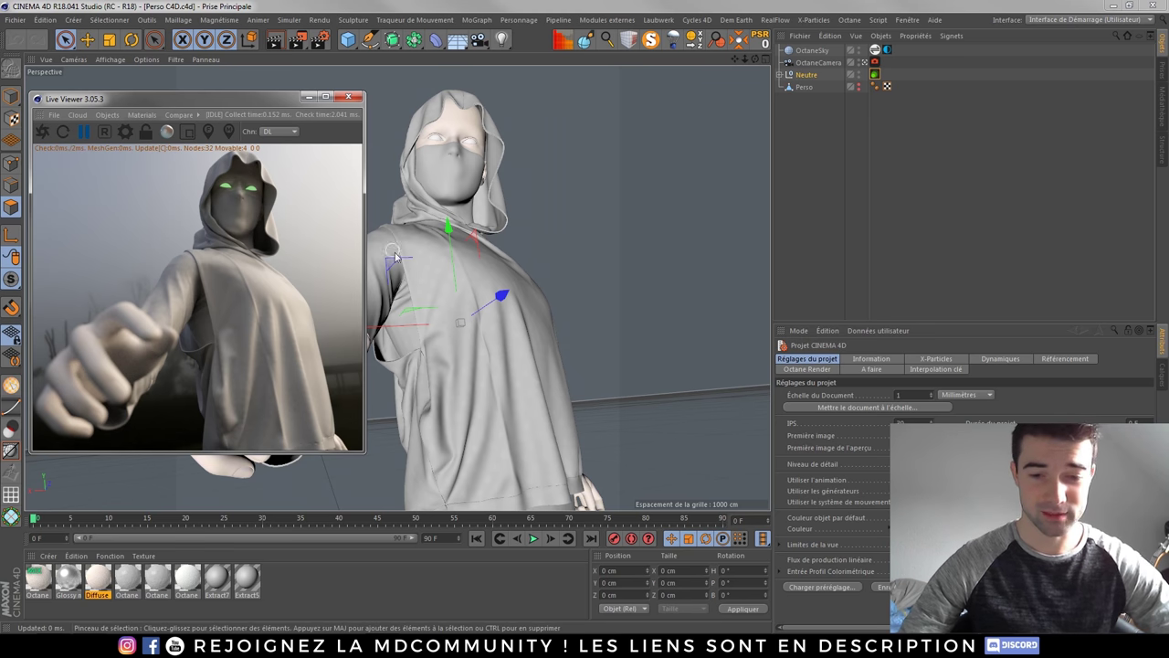
- Close the Octane Live Viewer window to reveal the full viewport
click(348, 96)
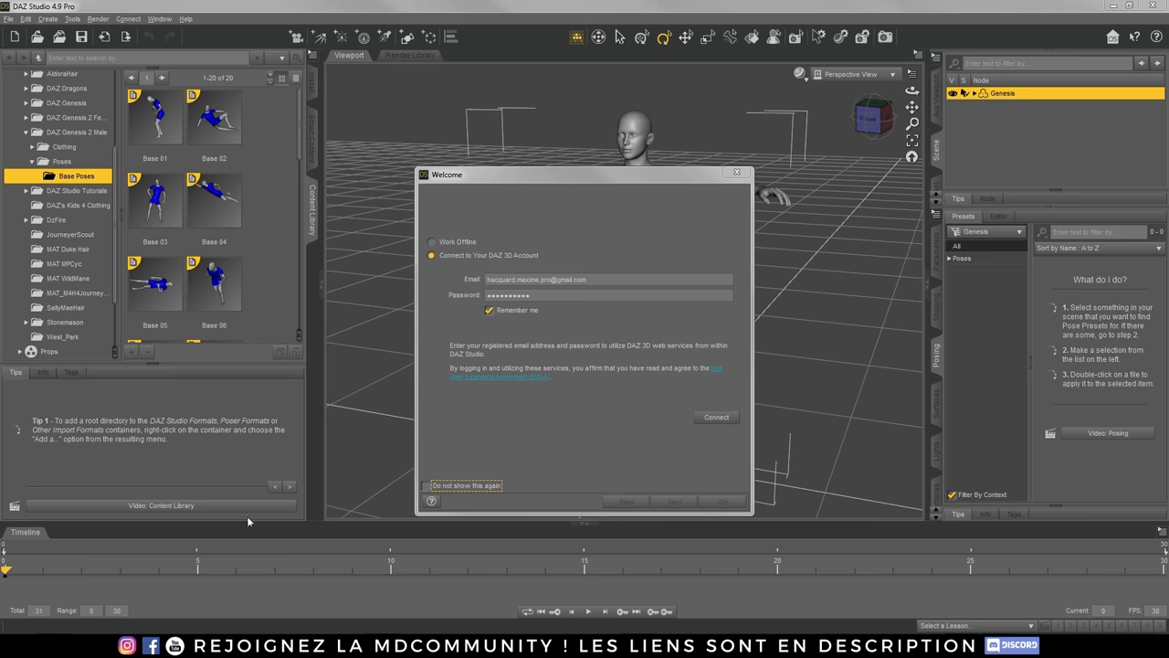
- Sign in to the DAZ 3D account and close the Welcome dialog
click(714, 422)
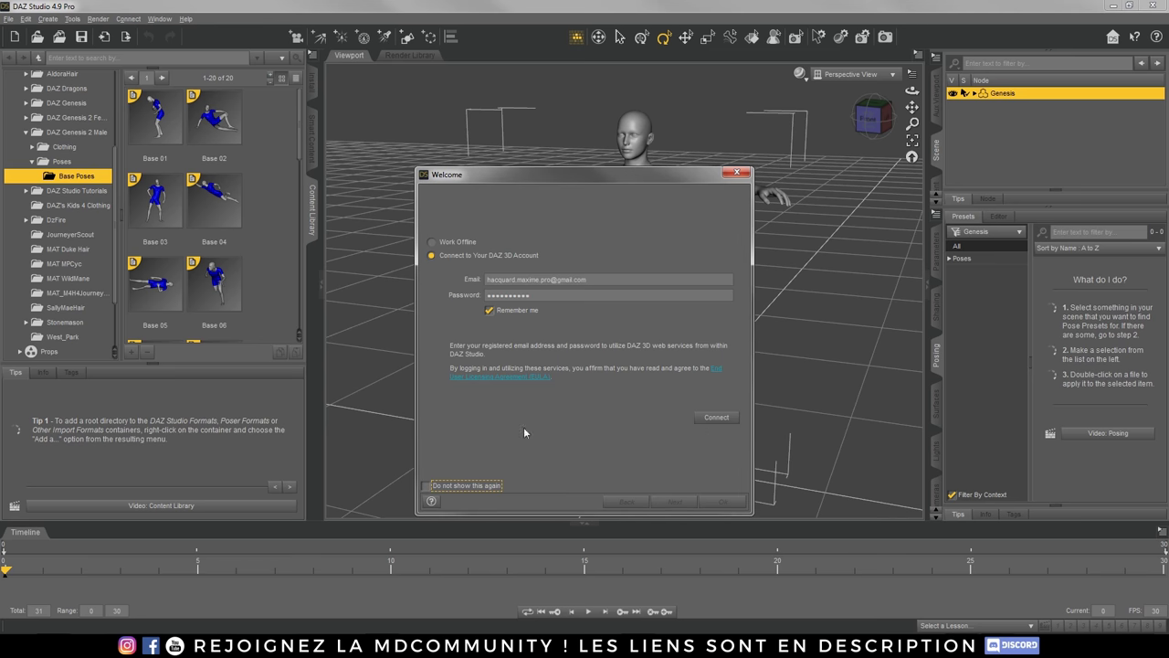
click(711, 420)
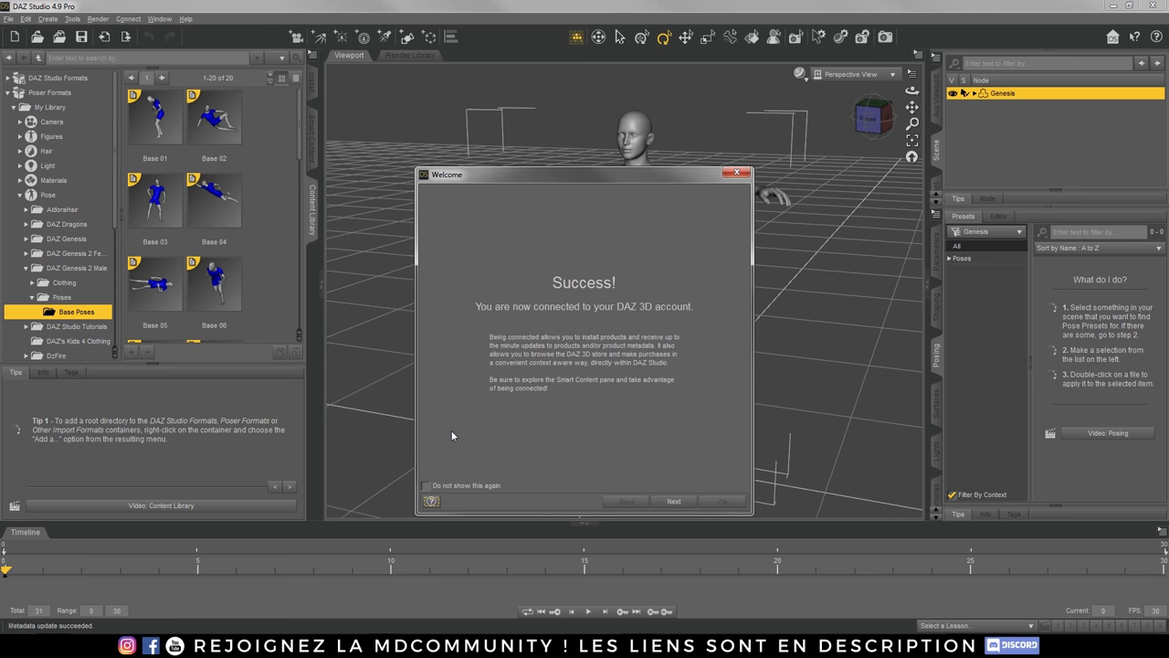
click(674, 501)
click(736, 174)
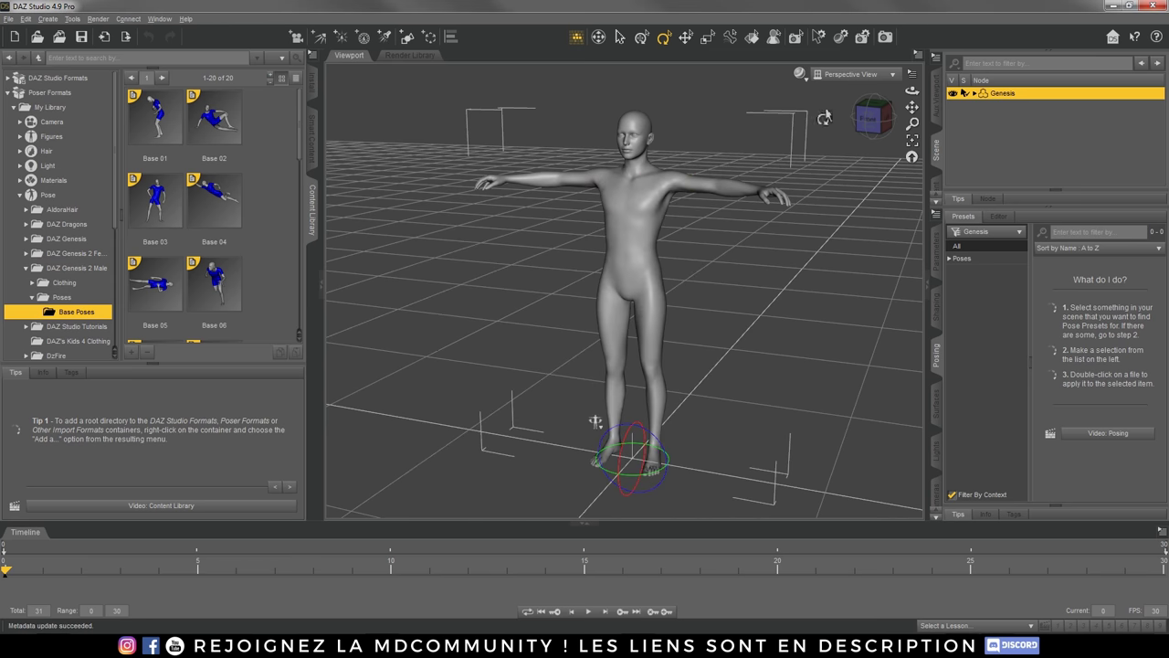
- Use the view cube to set a straight front view of the Genesis figure
click(865, 126)
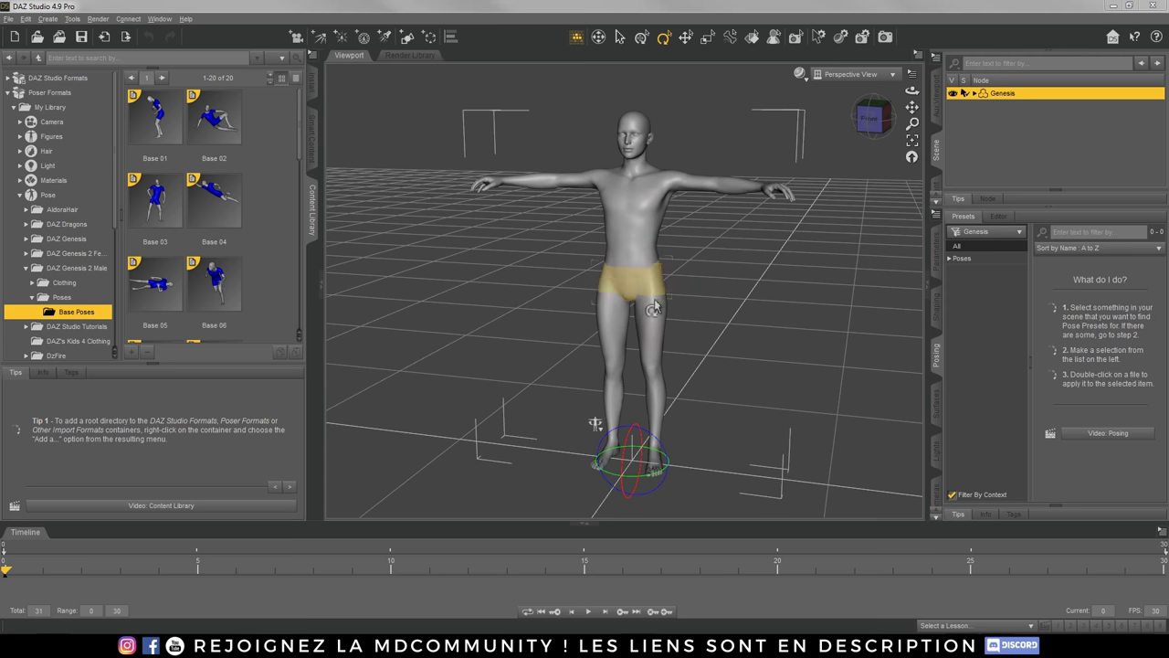
click(871, 117)
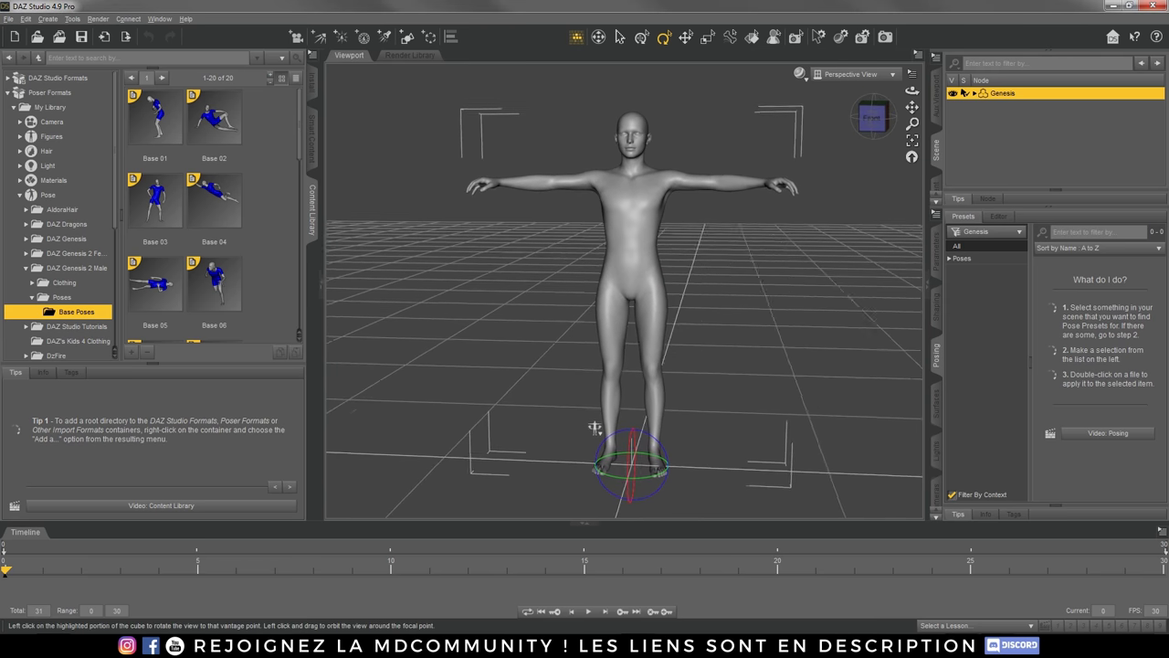
drag(595, 427, 592, 411)
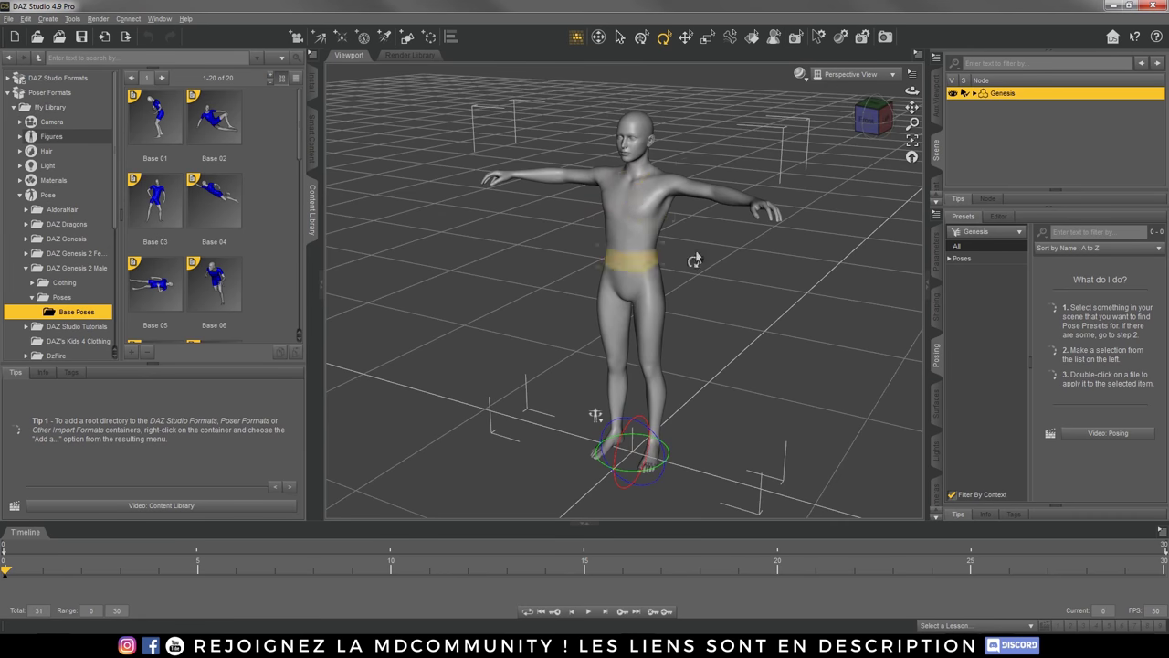
click(884, 120)
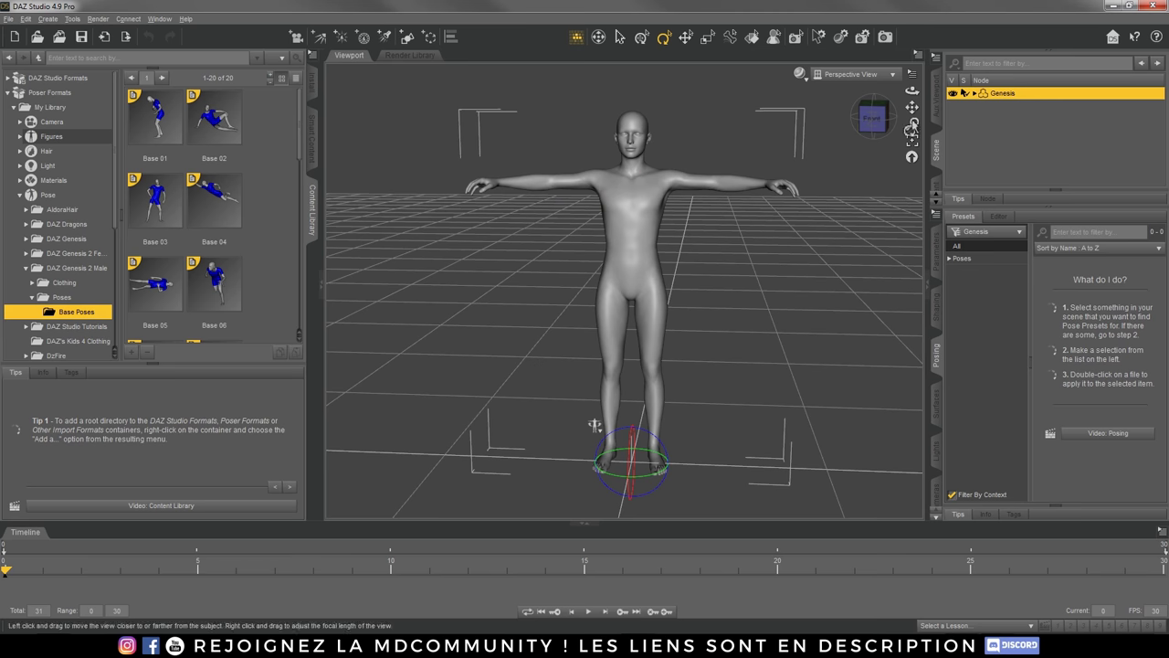
click(872, 117)
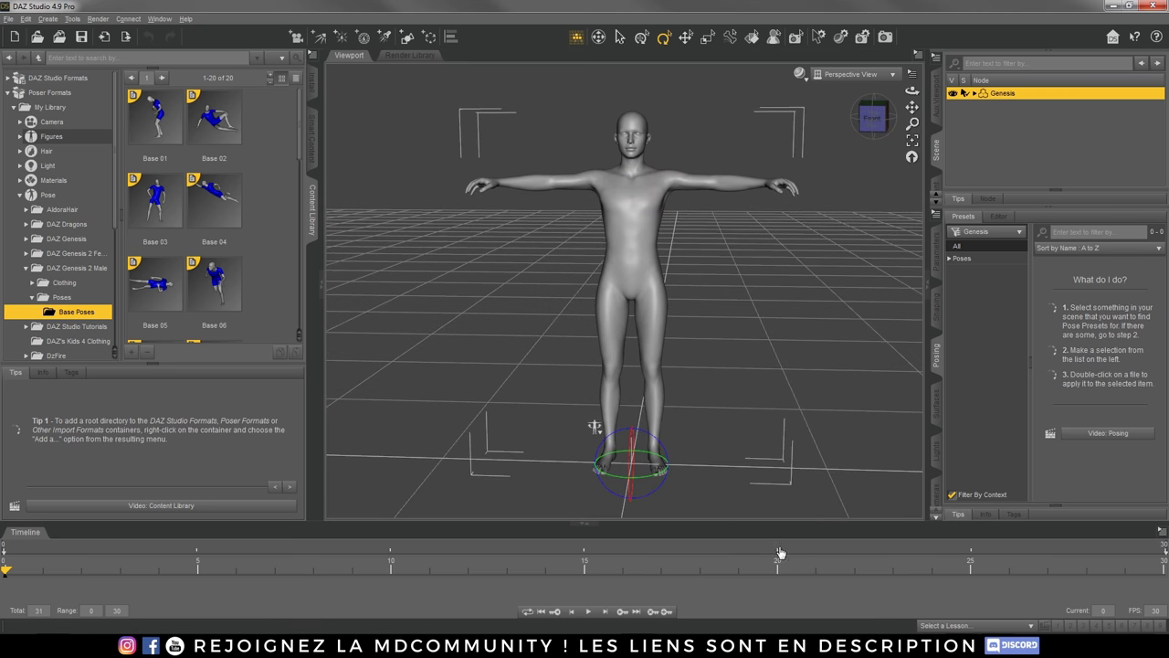
click(160, 21)
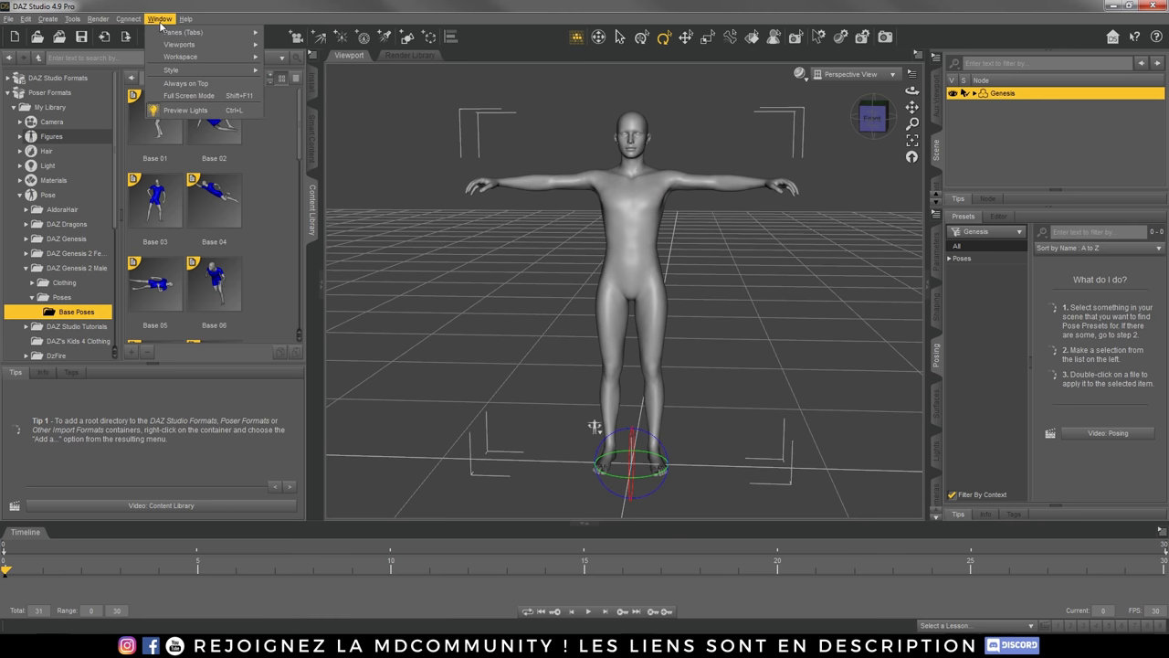
mouse_move(192, 32)
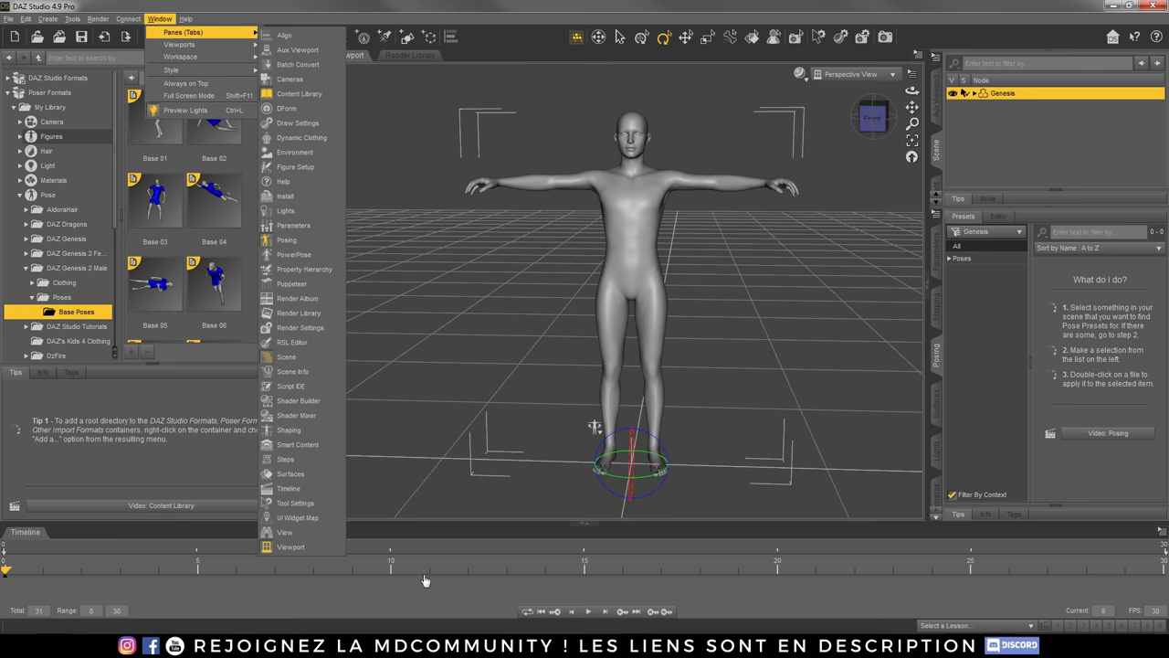
- Return to the Content Library and collapse the Pose and My Library folders
click(870, 126)
drag(870, 123, 922, 365)
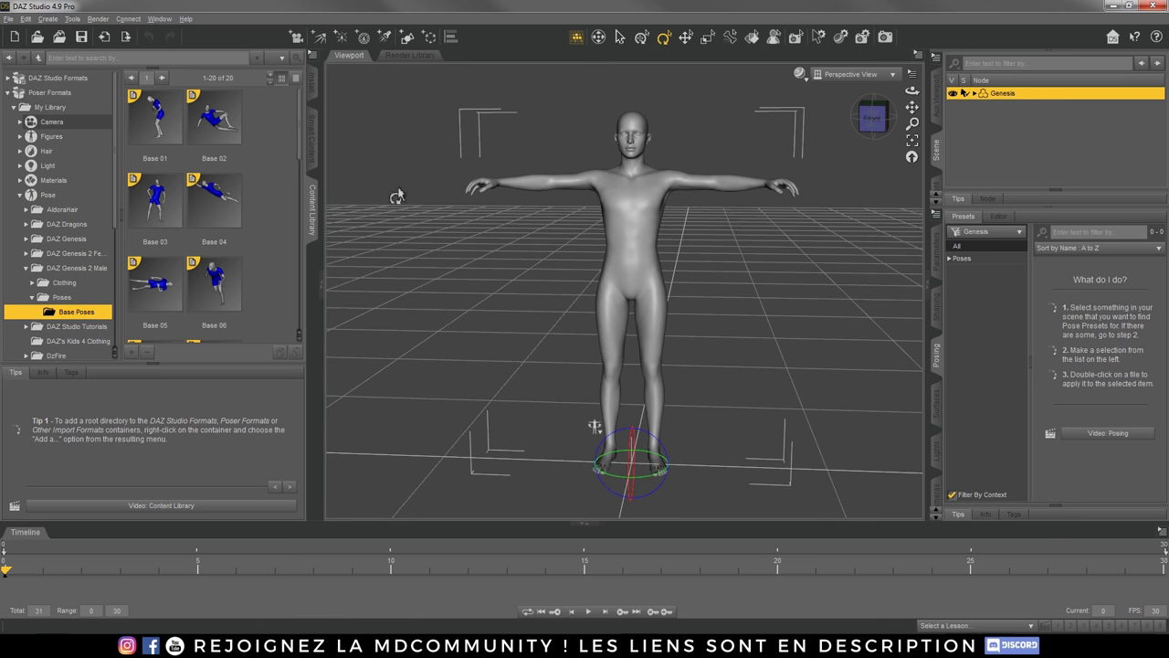
click(313, 83)
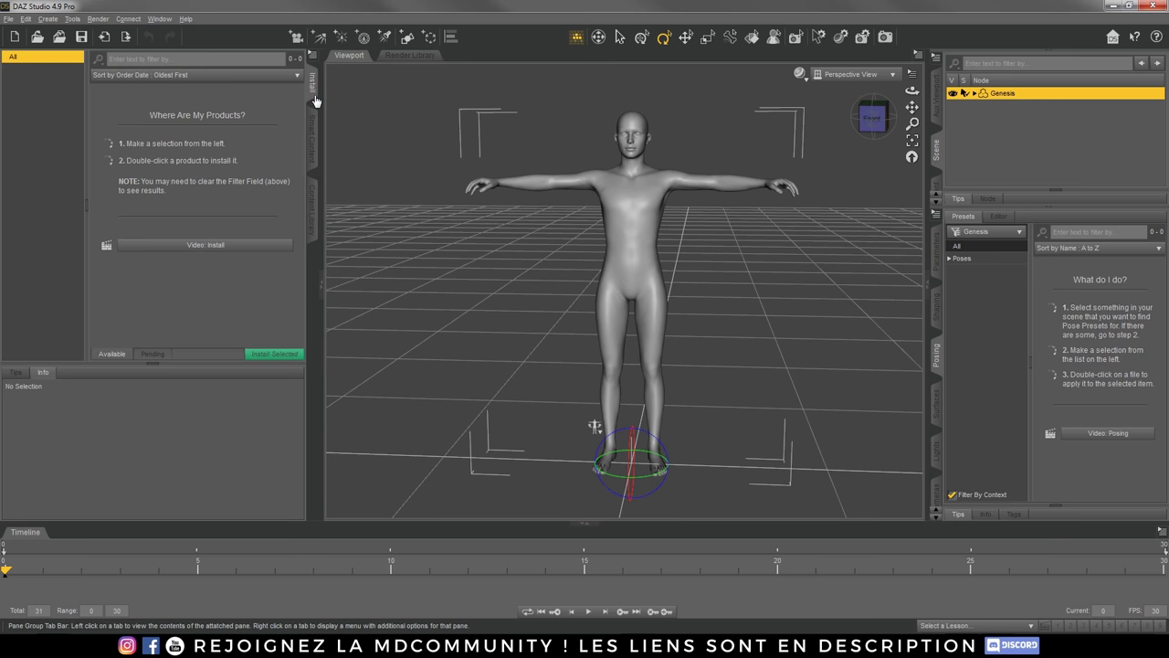
click(312, 228)
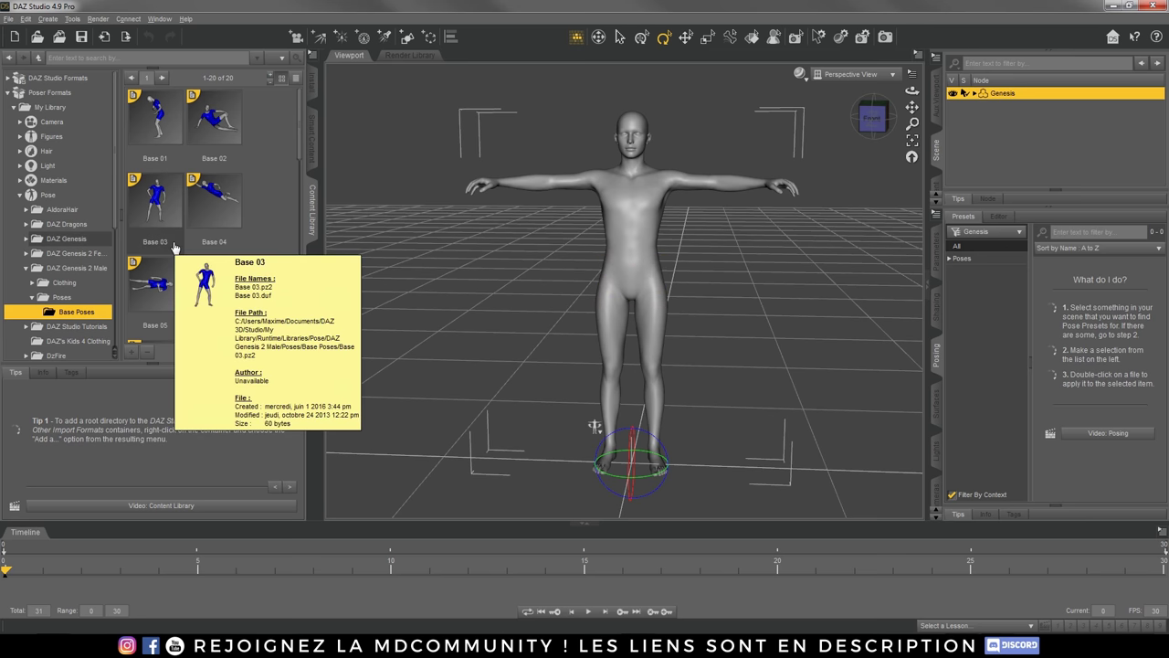
click(17, 199)
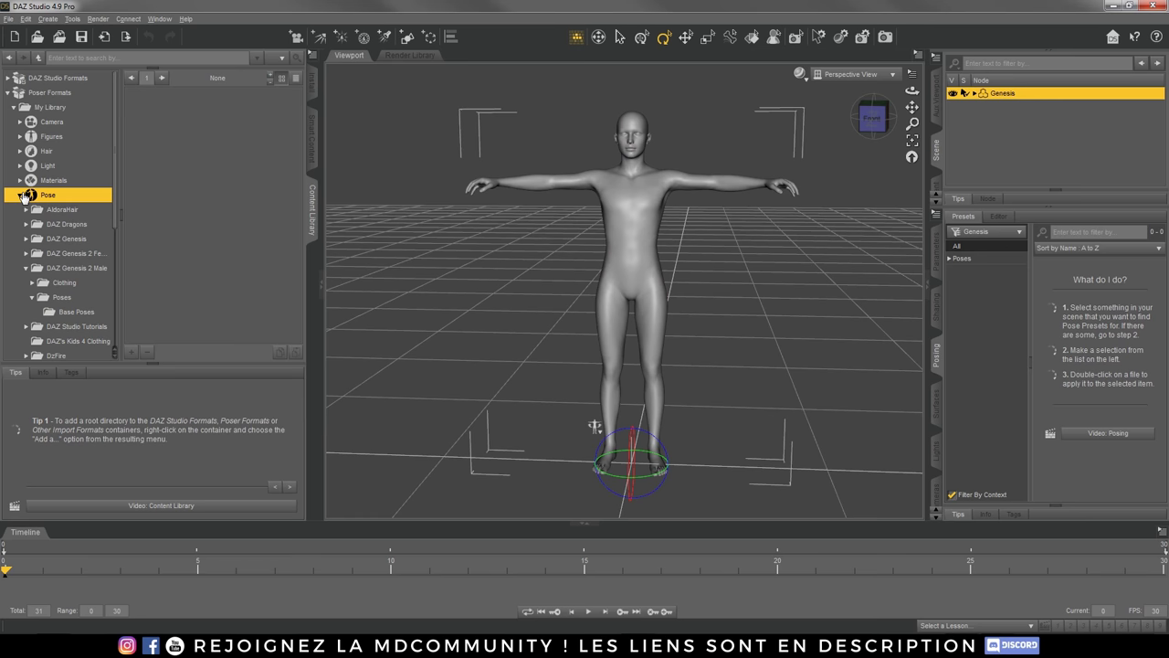
click(19, 196)
click(11, 111)
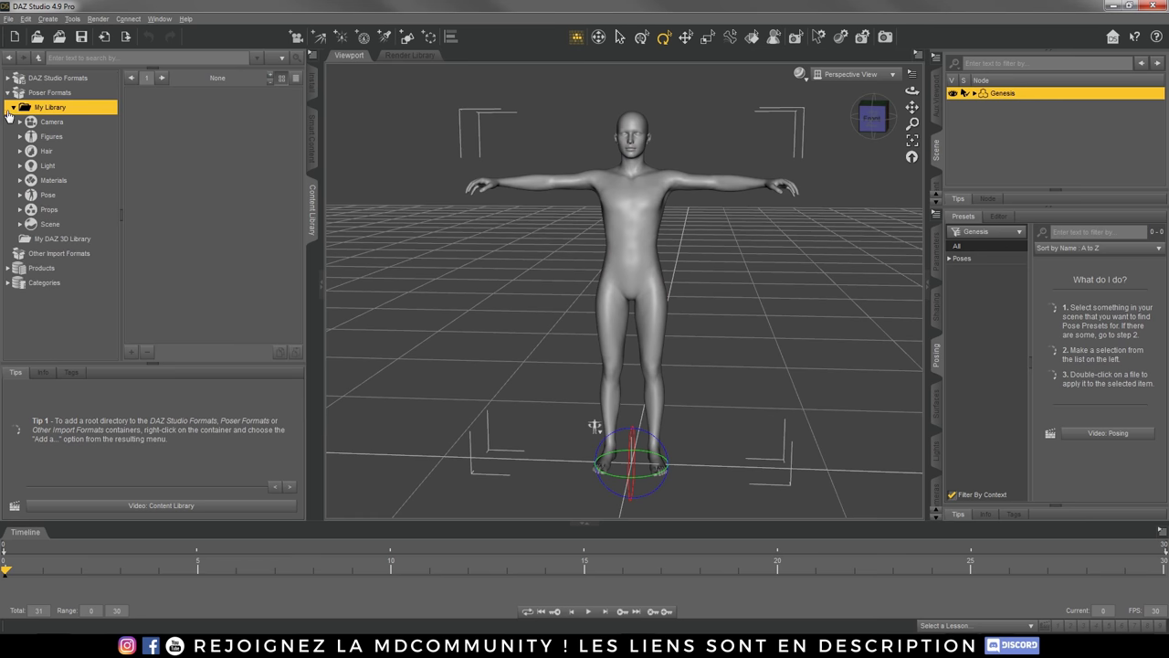
click(11, 108)
click(313, 84)
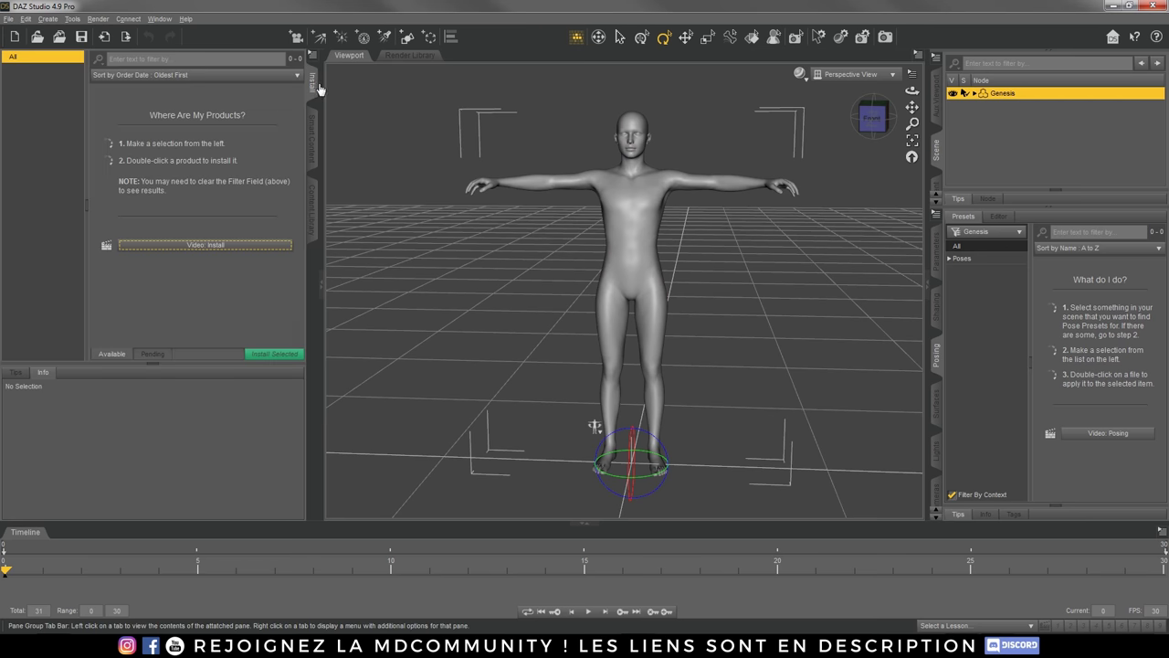
click(311, 209)
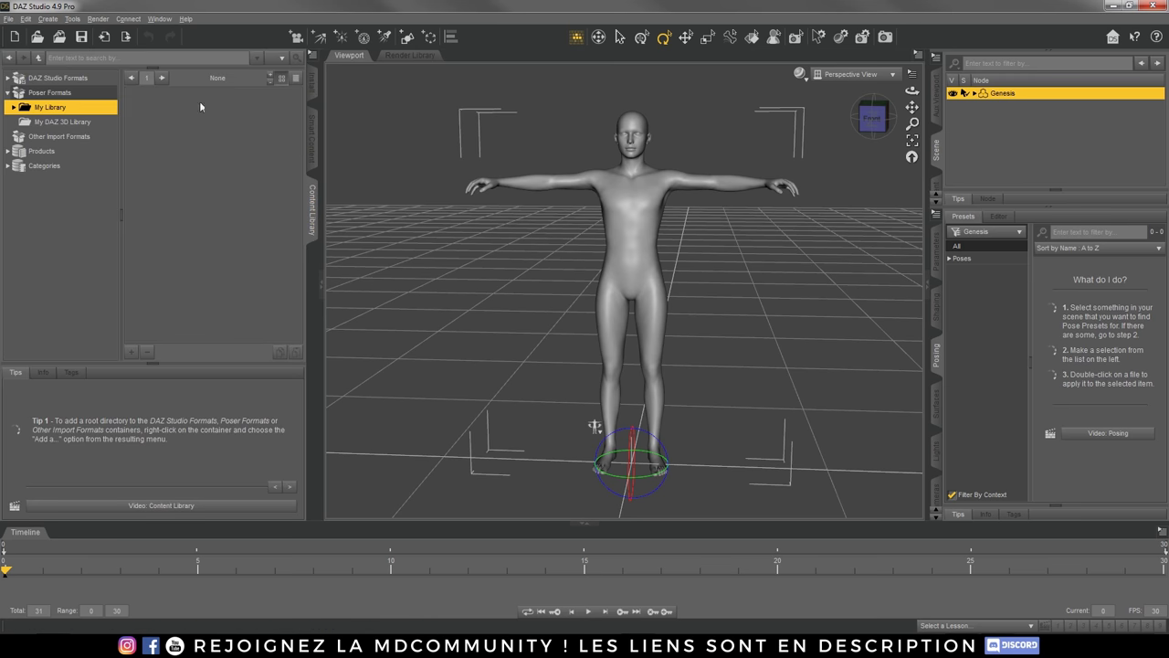
- Expand My Library > Pose > DAZ Genesis 2 Male > Poses > Base Poses and scroll the thumbnails
click(11, 108)
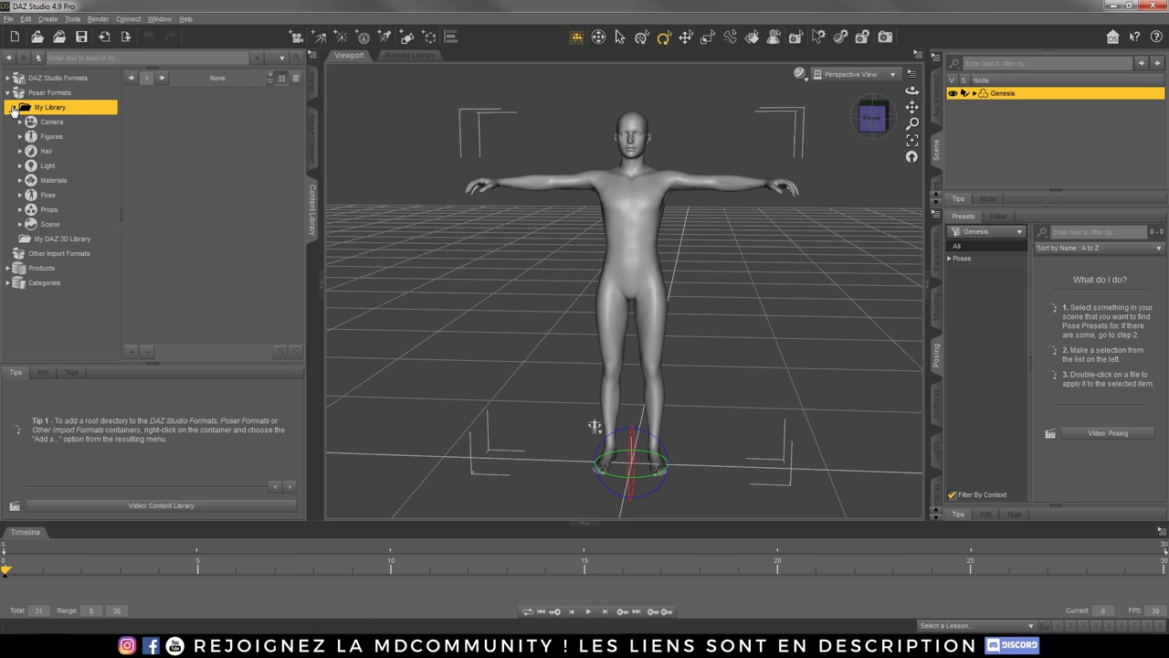
click(20, 195)
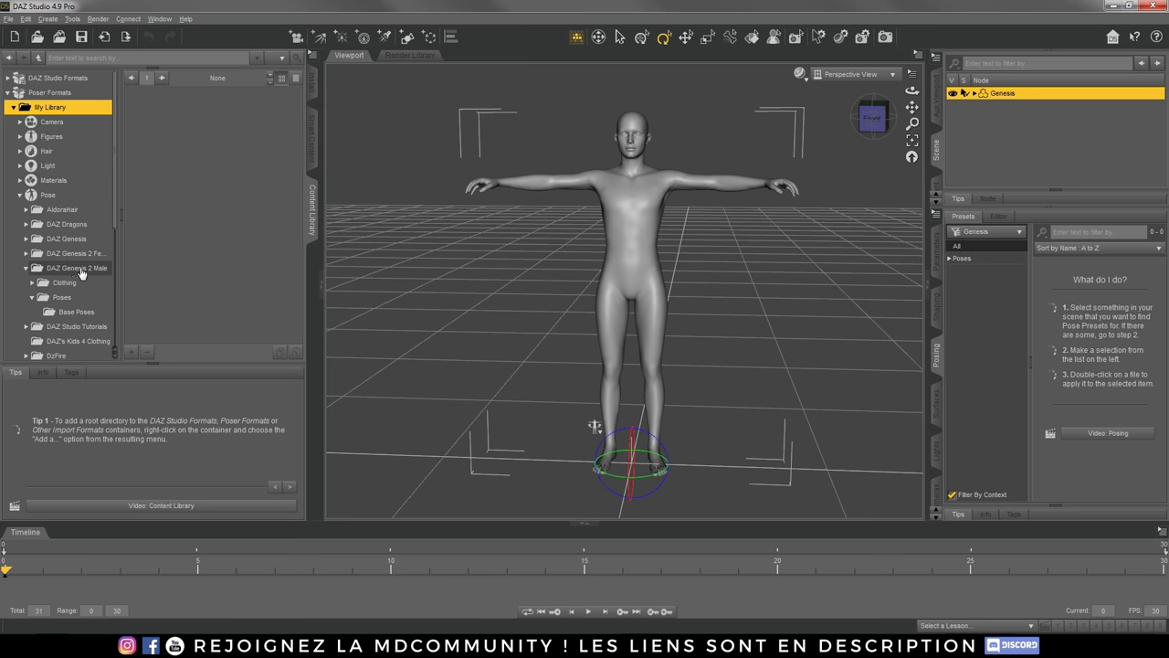
double_click(62, 298)
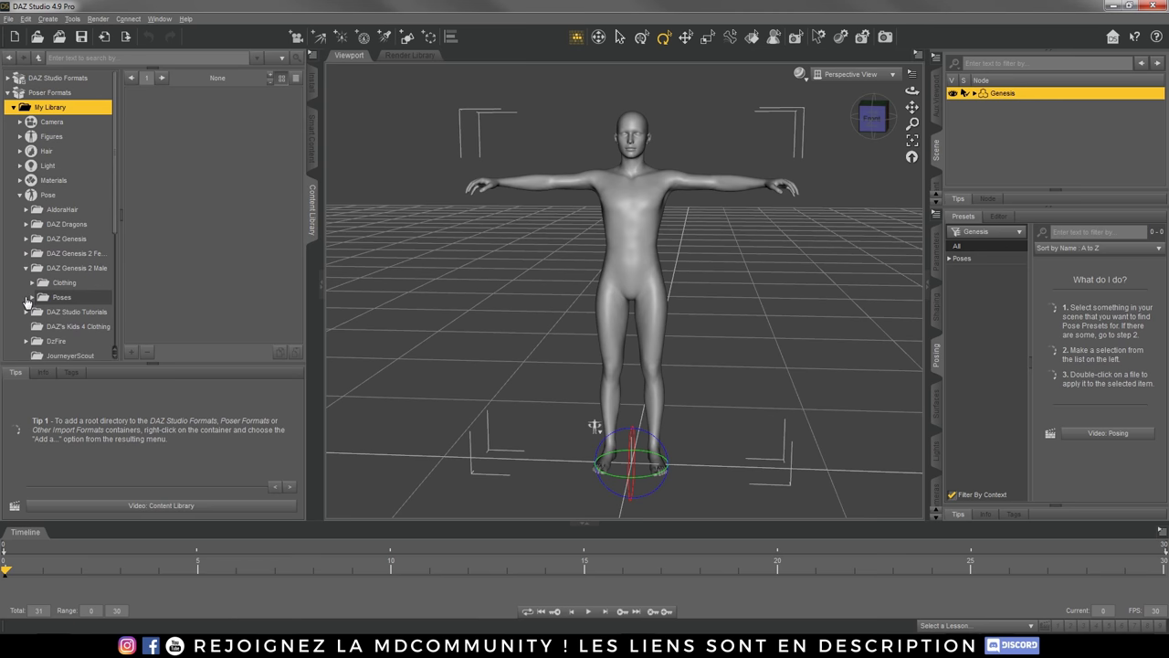
click(29, 301)
click(32, 298)
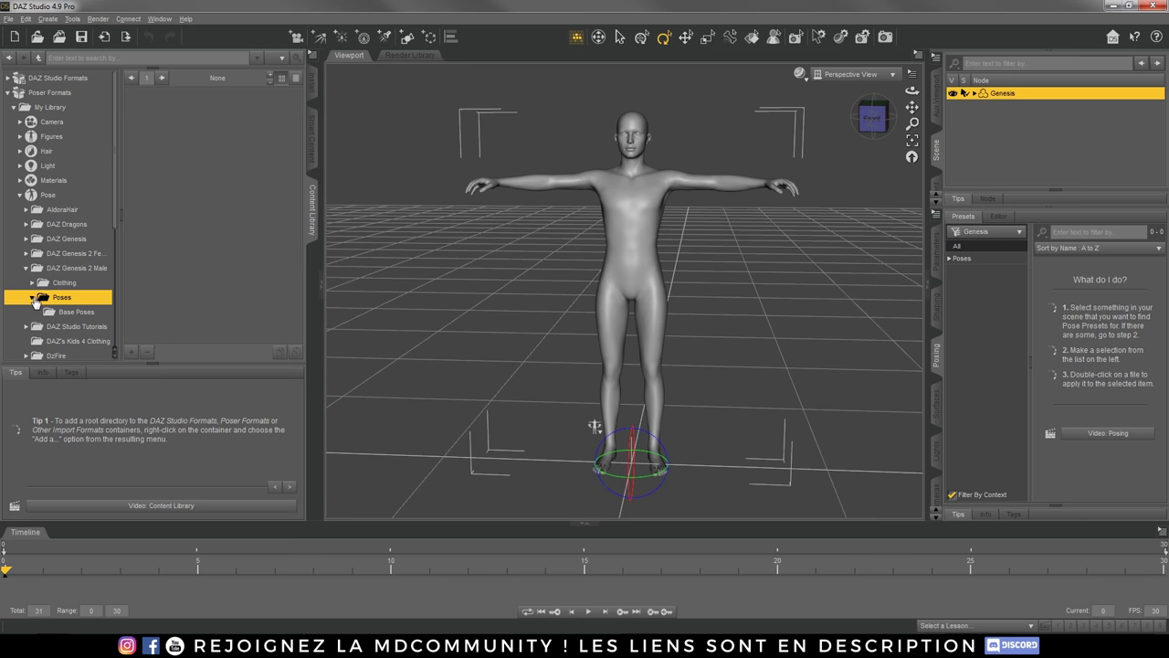
click(67, 315)
drag(302, 117, 300, 159)
scroll(277, 264, down, 3)
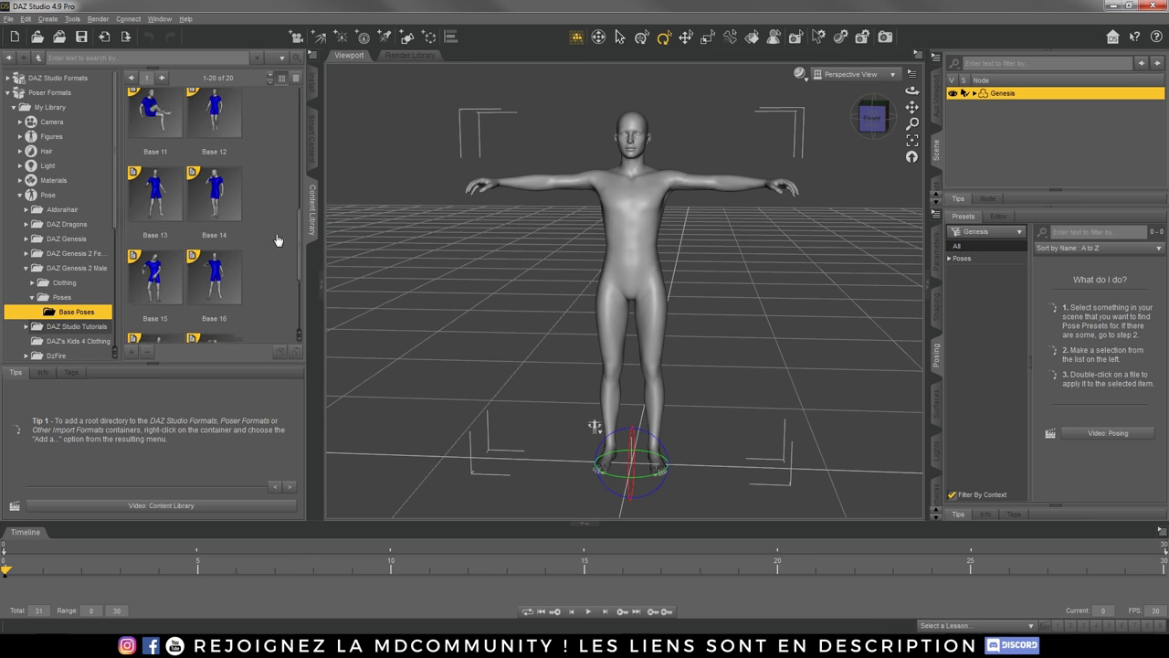
drag(299, 220, 299, 104)
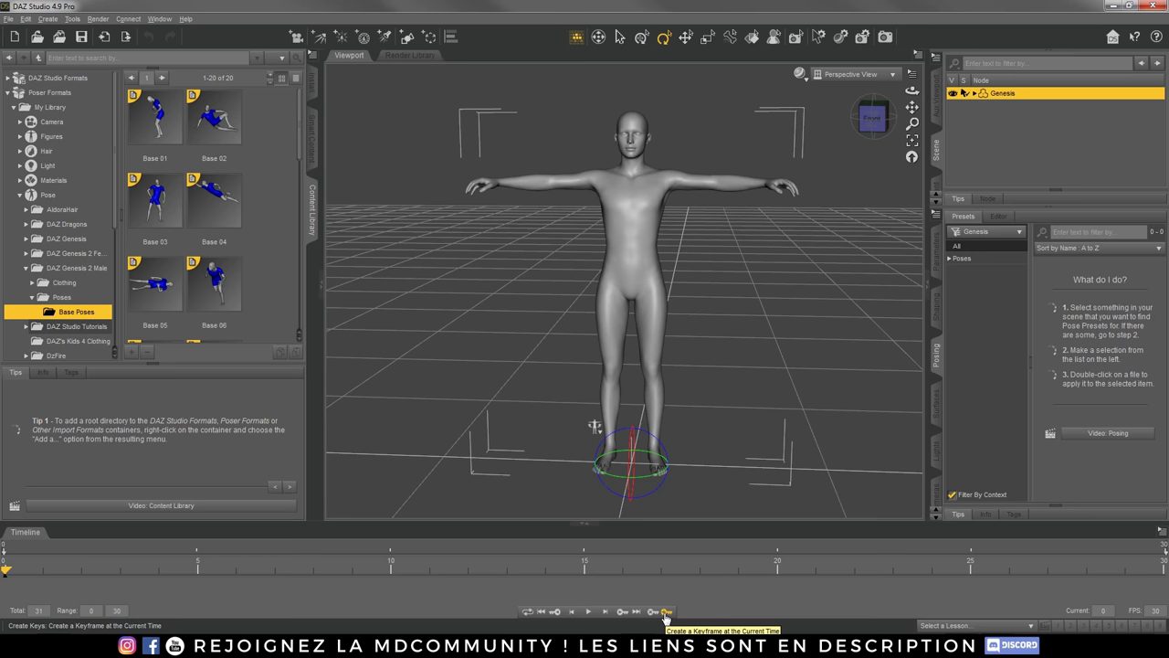
- Keyframe the T-pose at frame 0 and apply the Base 13 pose at frame 30
click(665, 612)
drag(8, 572, 1162, 572)
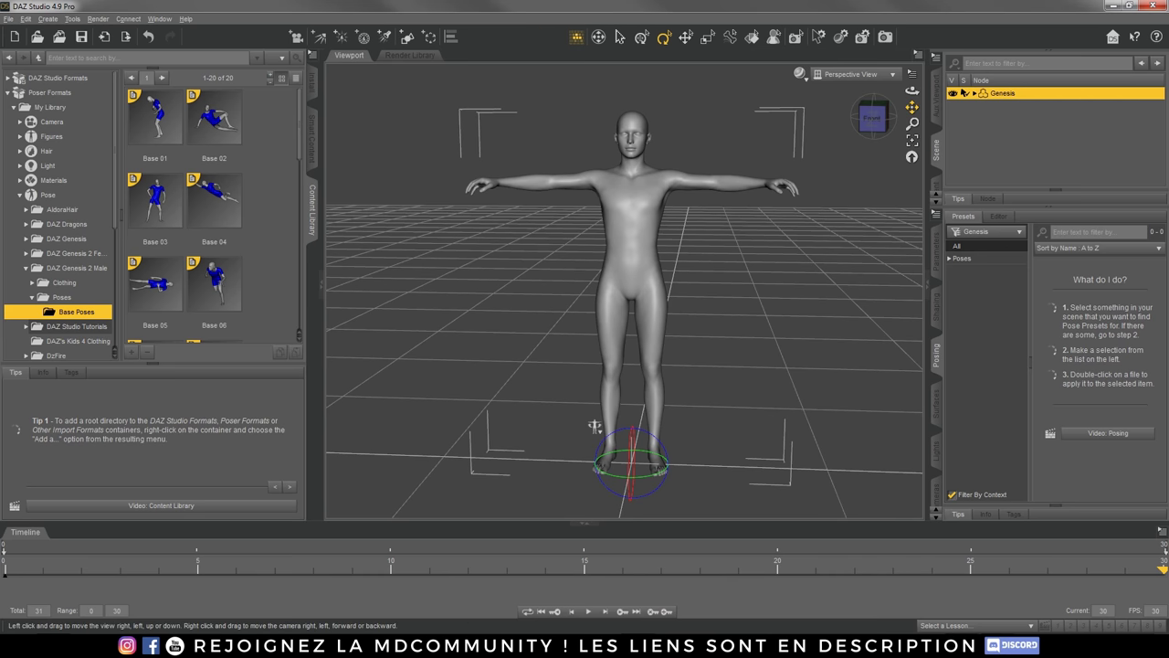
drag(912, 107, 912, 113)
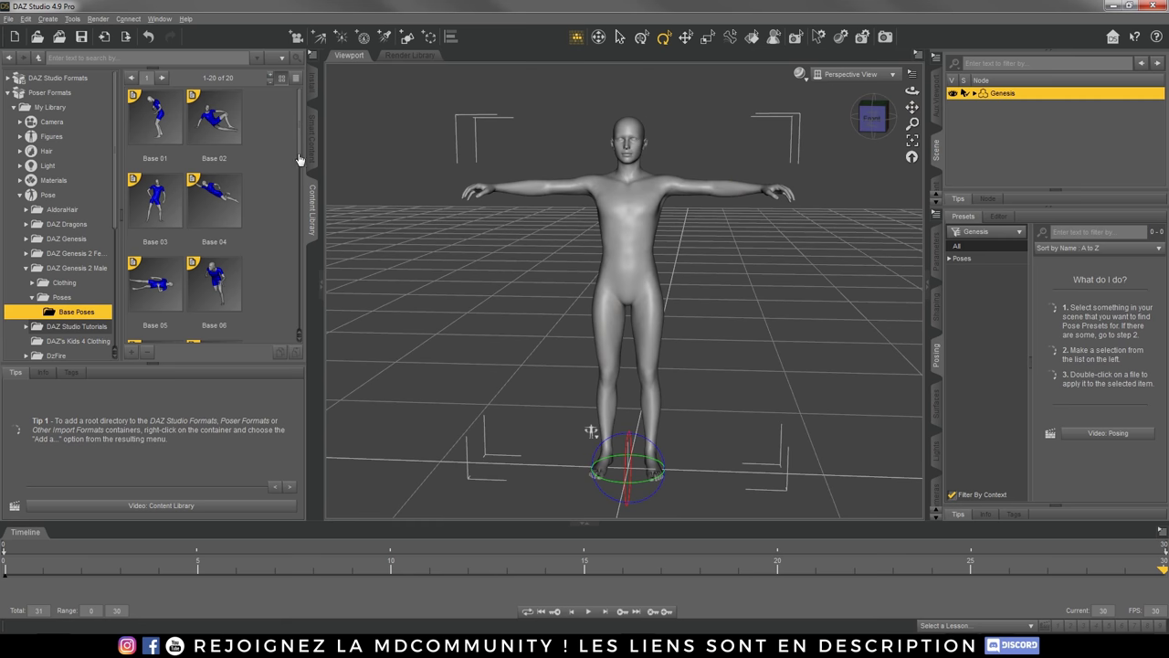
drag(301, 105, 296, 226)
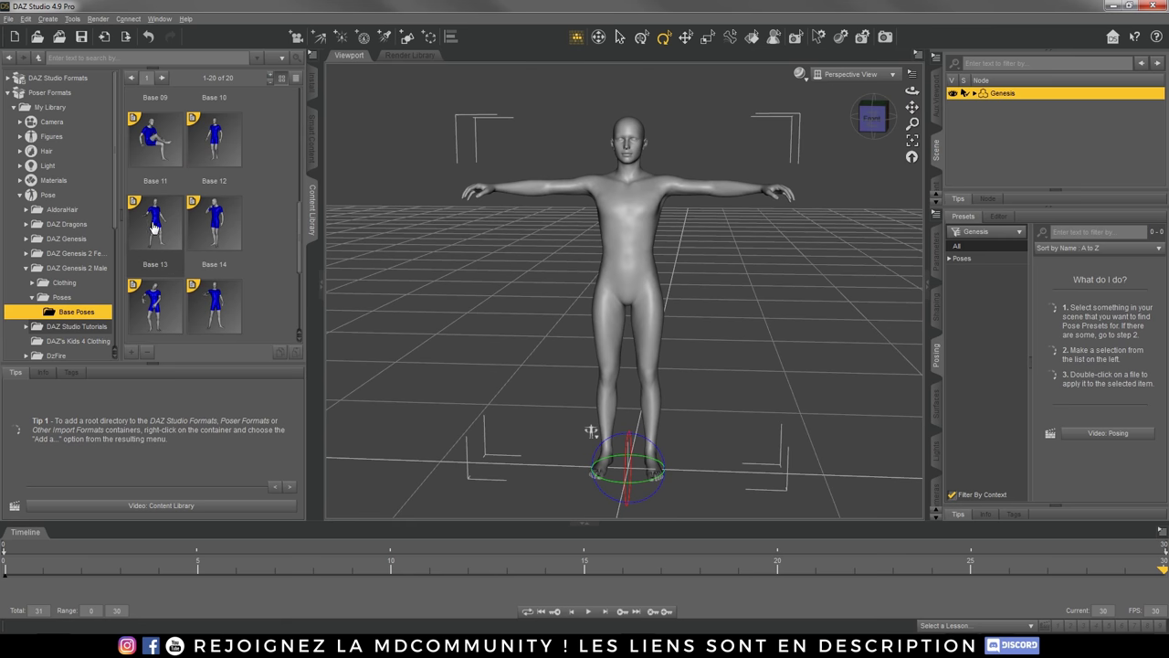
mouse_move(154, 217)
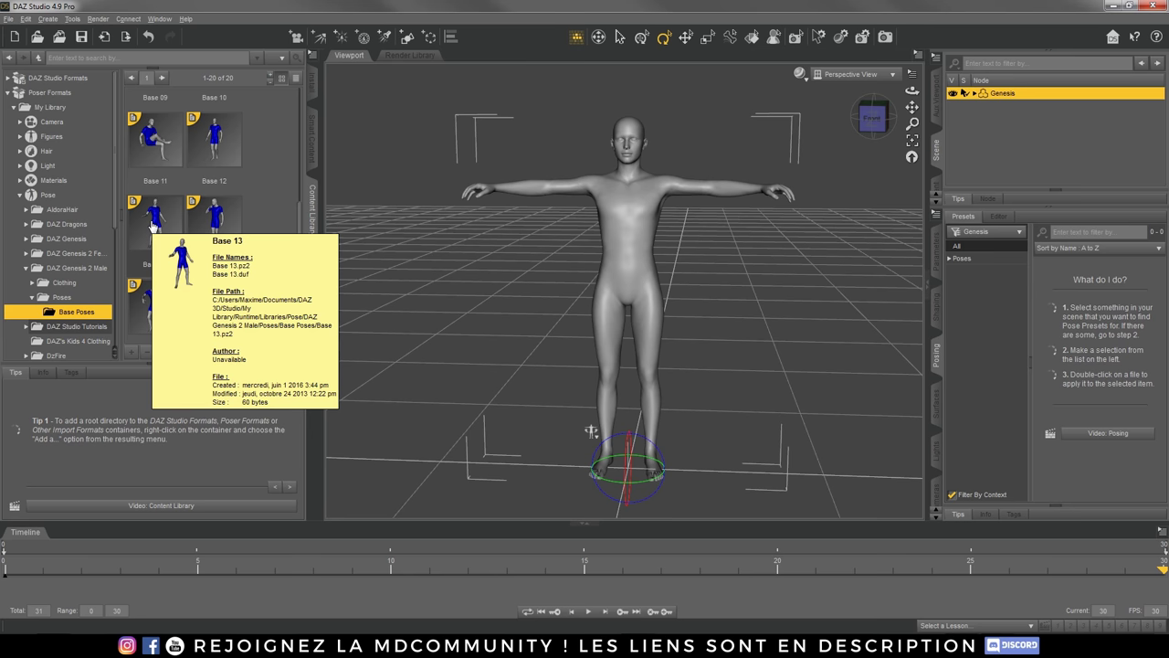
double_click(151, 226)
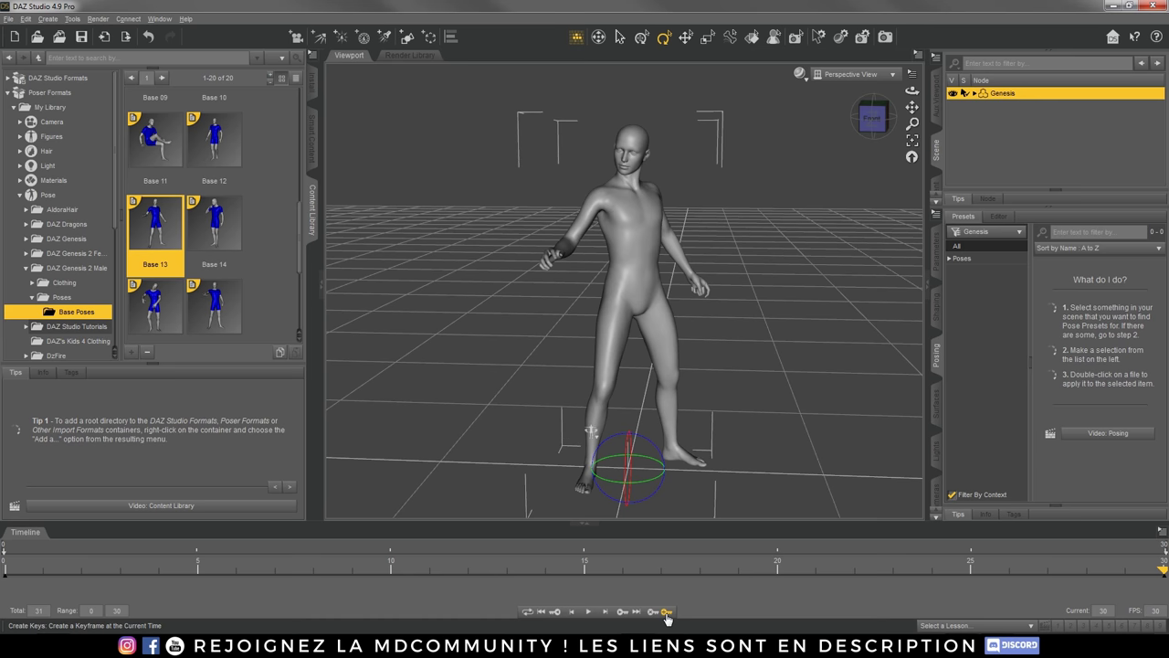
- Play back the animation and check the pose at frames 5 and 30
click(589, 613)
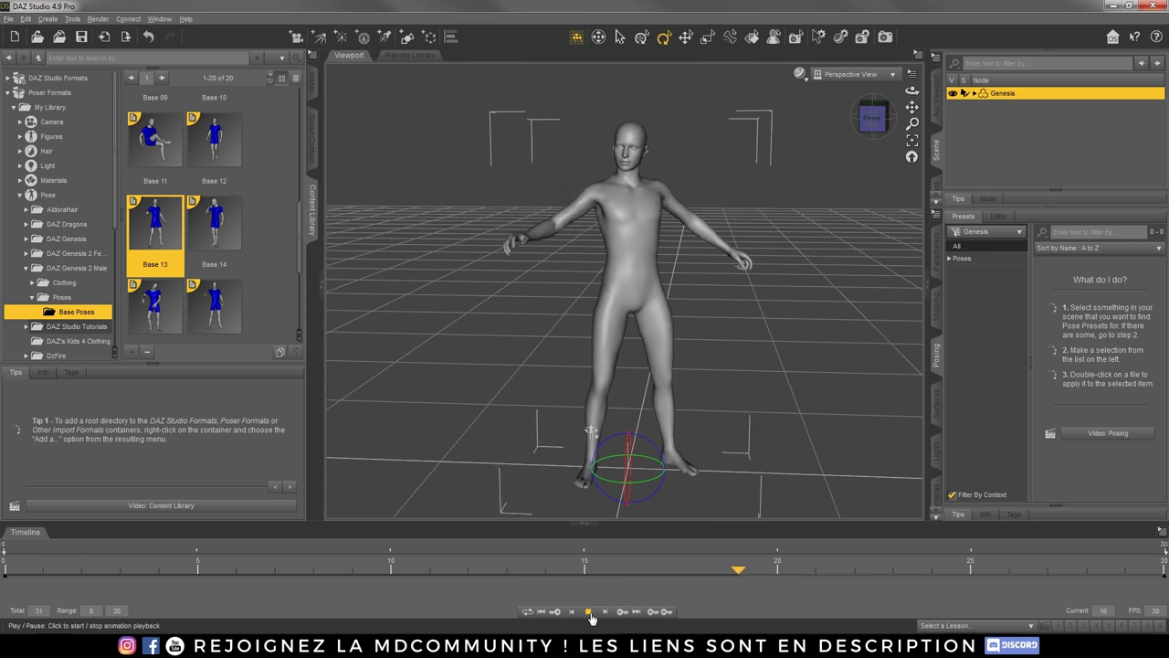
click(589, 613)
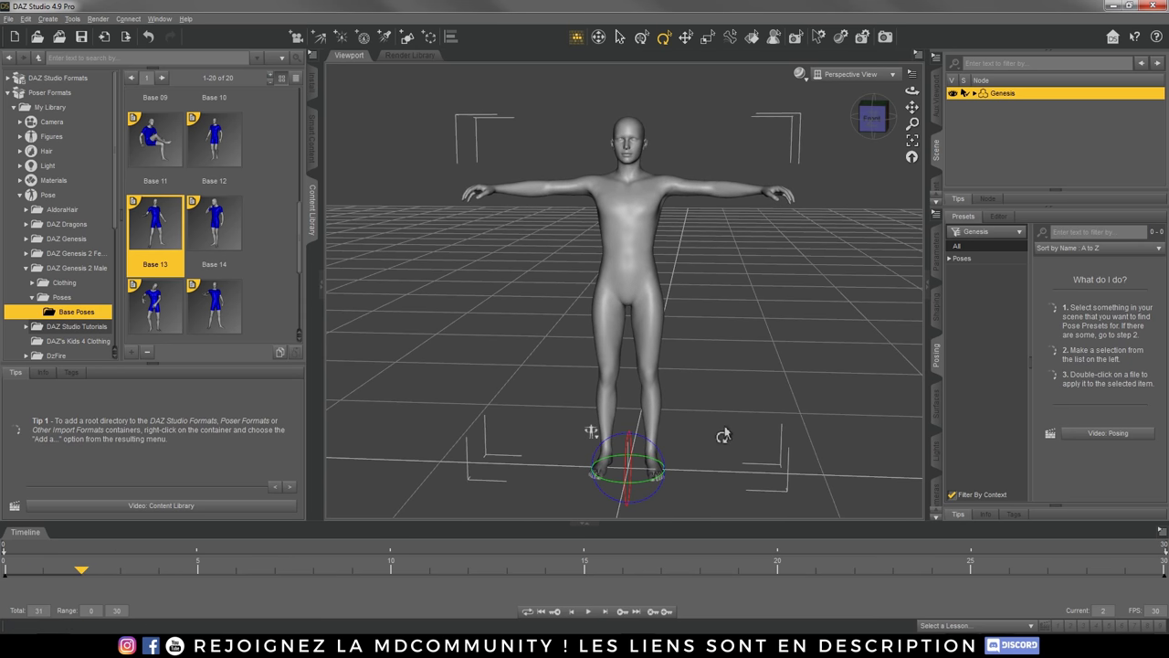
drag(77, 577, 5, 572)
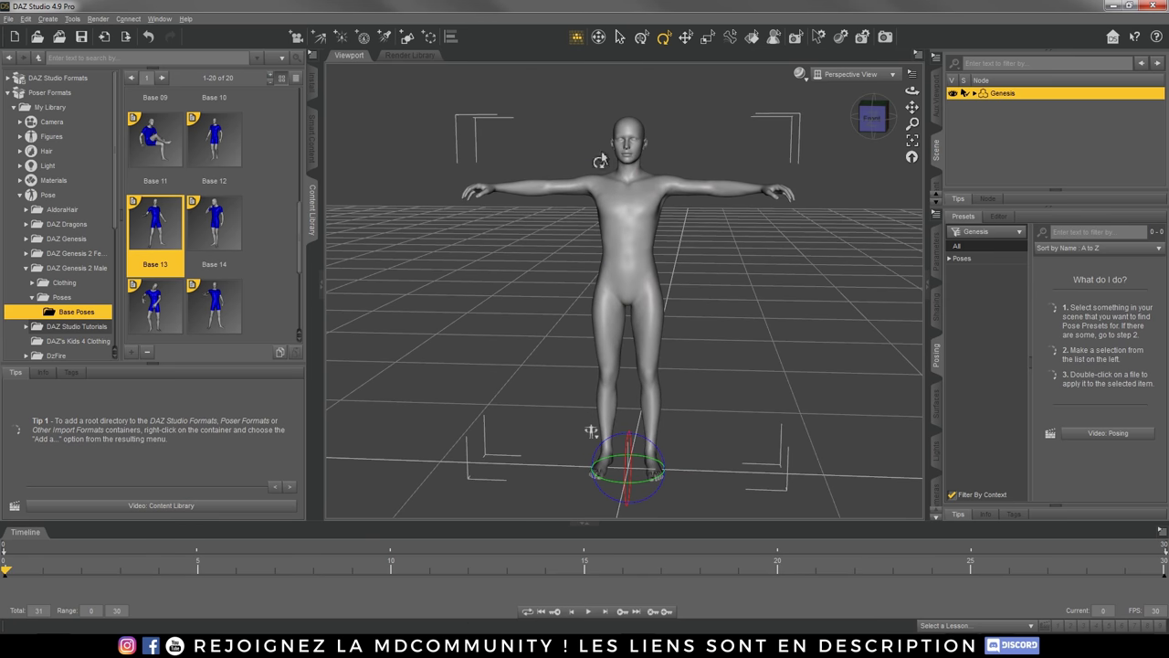
mouse_move(5, 570)
mouse_down()
mouse_move(217, 586)
mouse_move(6, 551)
mouse_up()
drag(7, 572, 1162, 572)
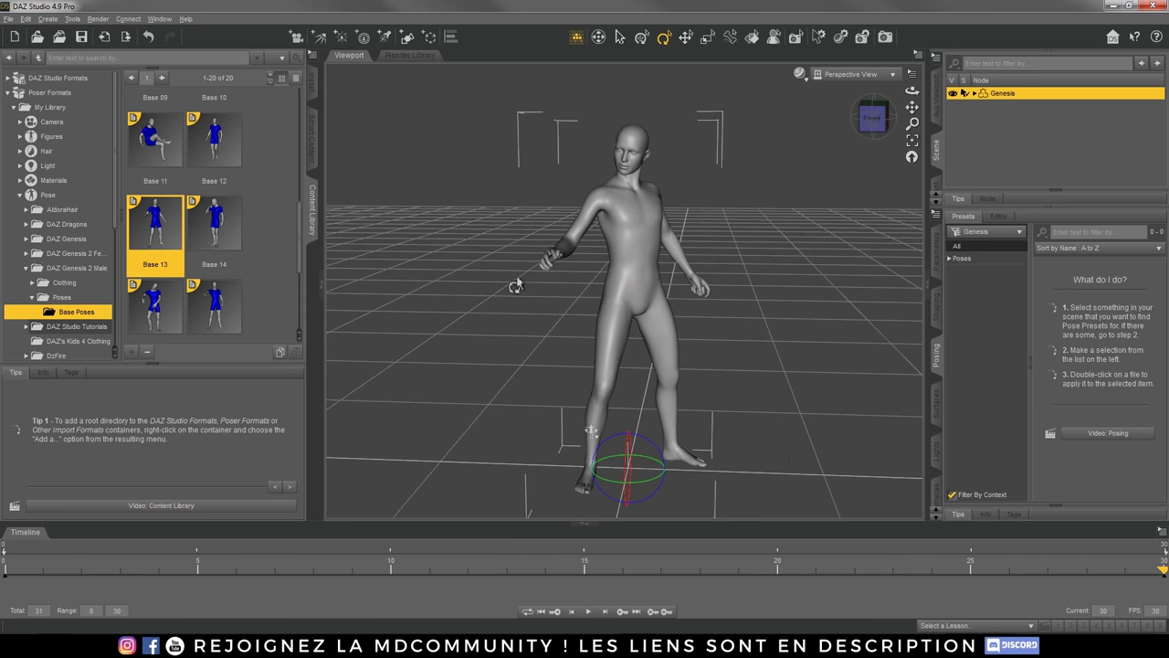
drag(872, 115, 863, 118)
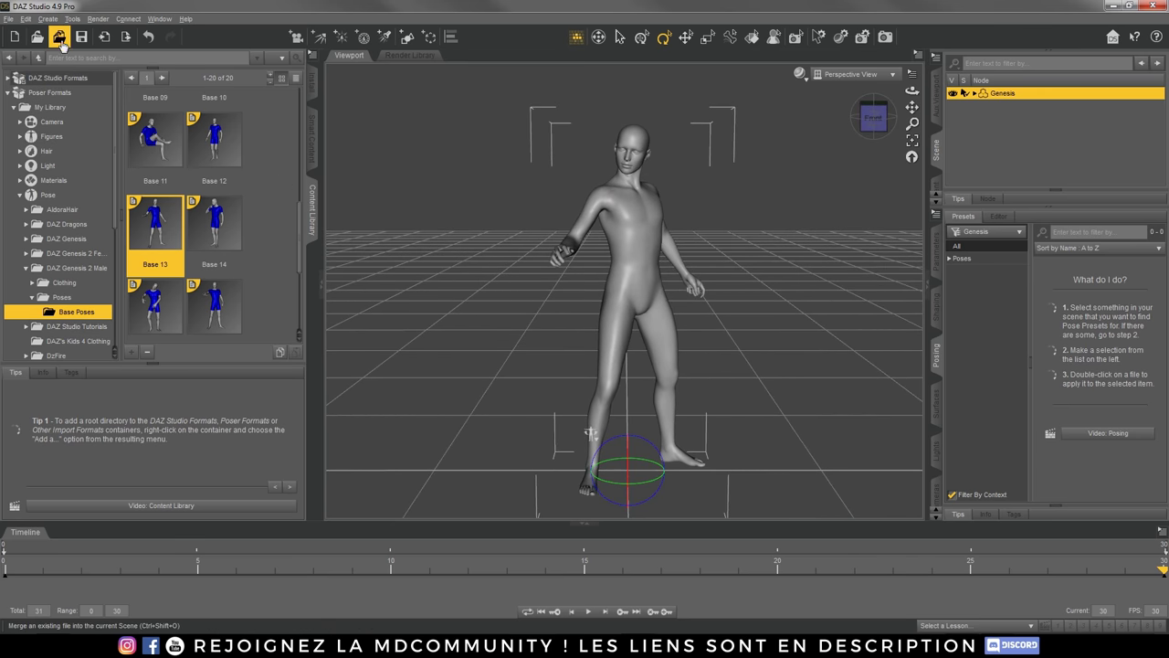
- Start a file export and delete the old Tuto MD folder in 3D models
click(8, 19)
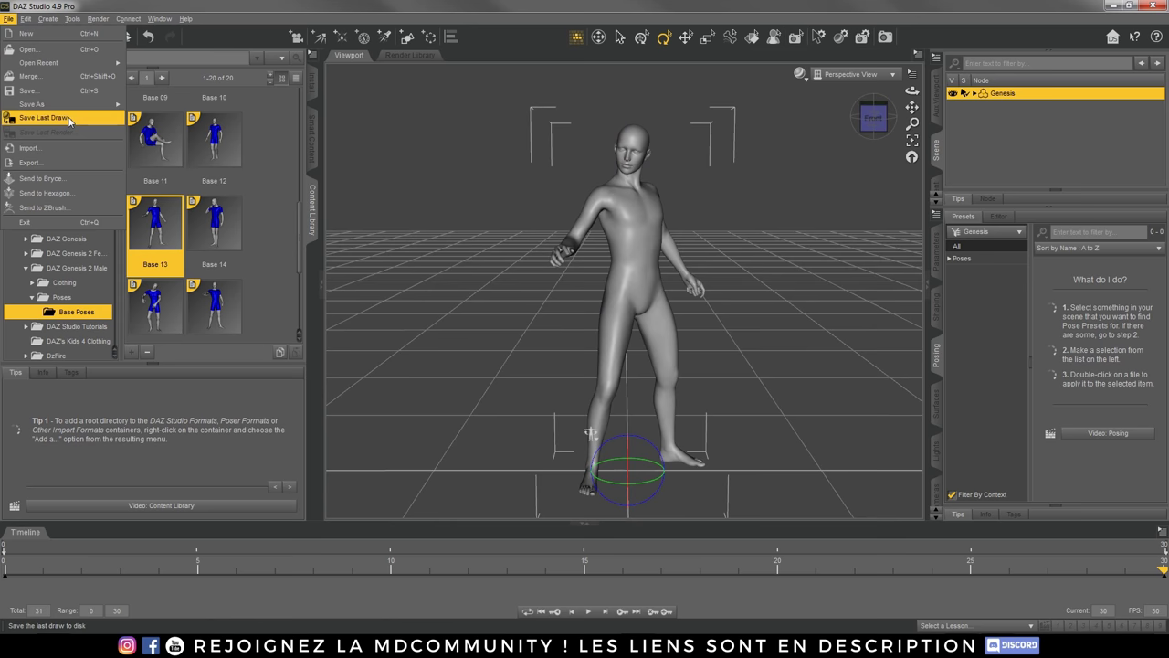
click(69, 164)
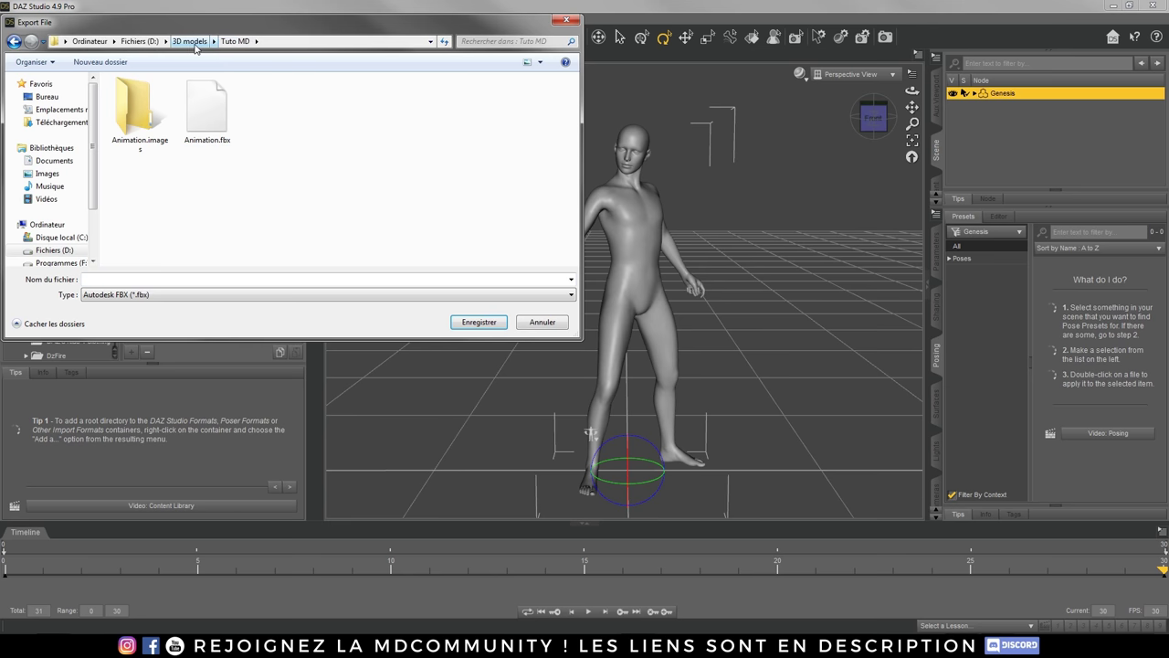
click(190, 41)
right_click(345, 117)
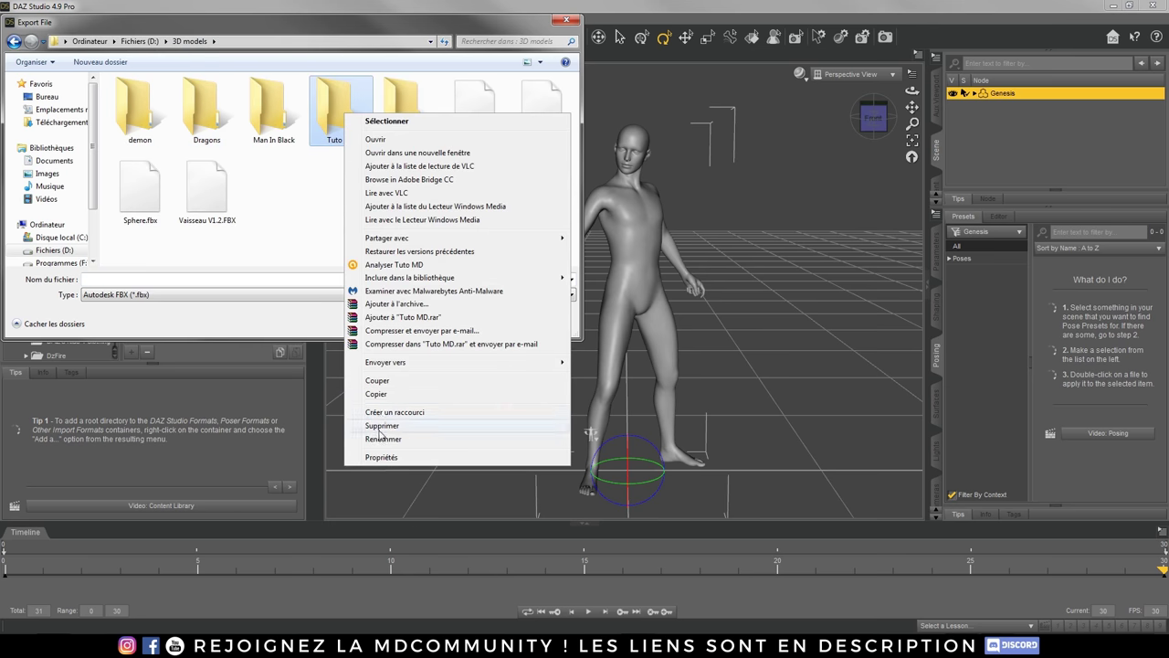
click(380, 427)
click(647, 381)
- Create and open a new tuto MD folder, choose Wavefront OBJ, and save as POSE FINAL
right_click(286, 194)
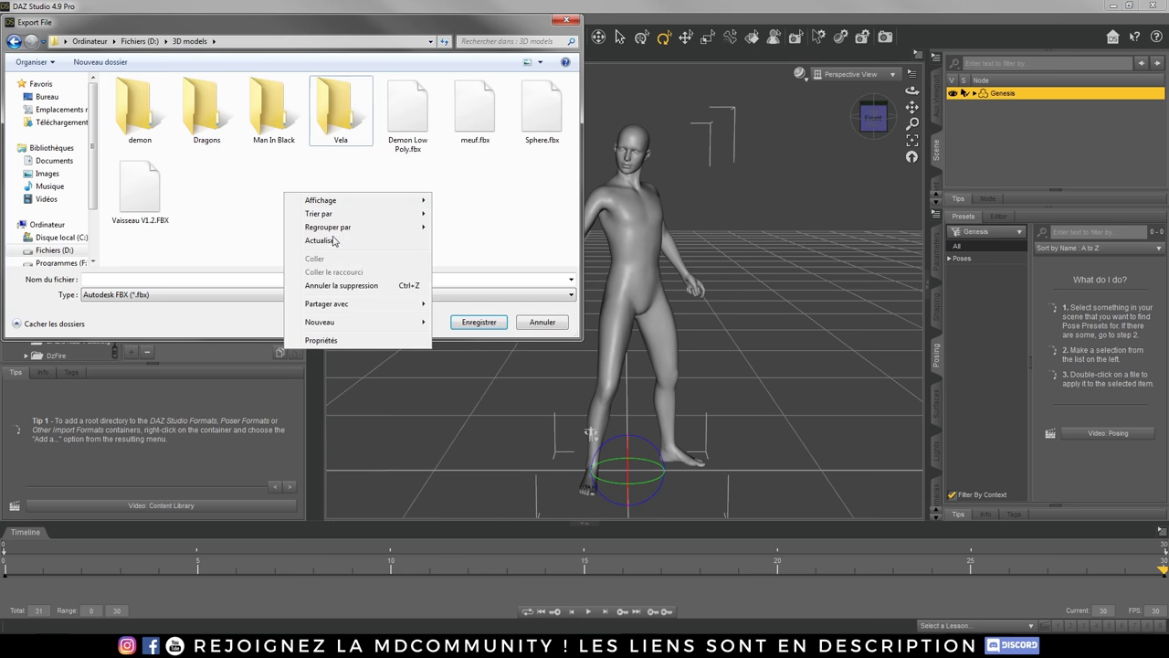
click(461, 322)
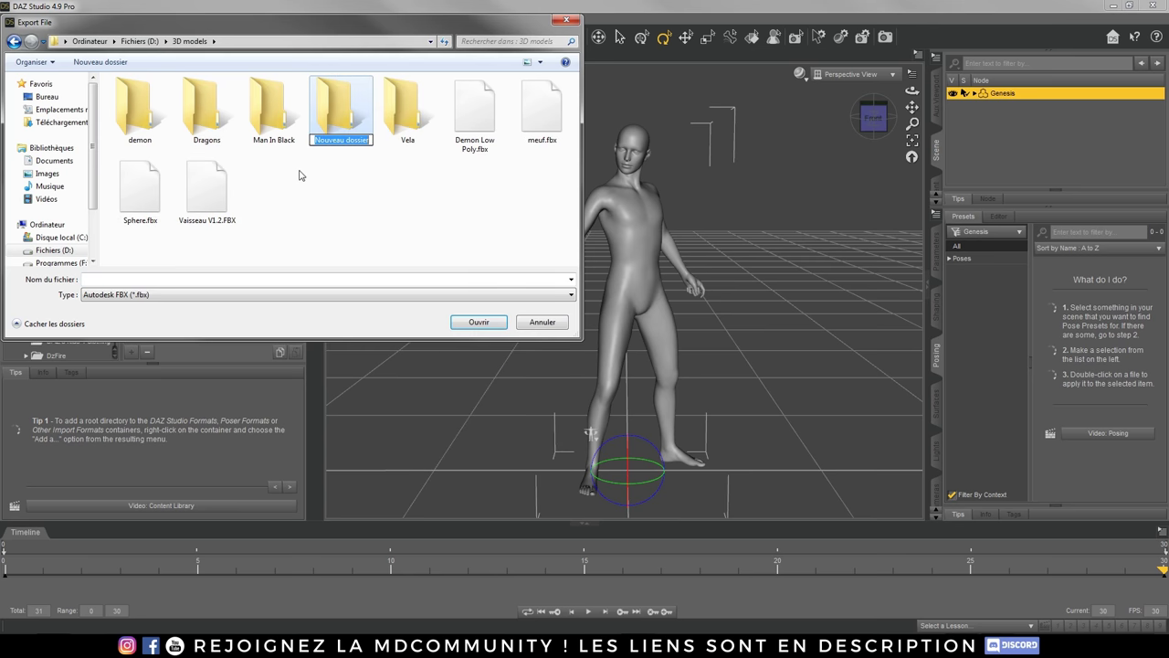
text(tuto MD)
click(455, 209)
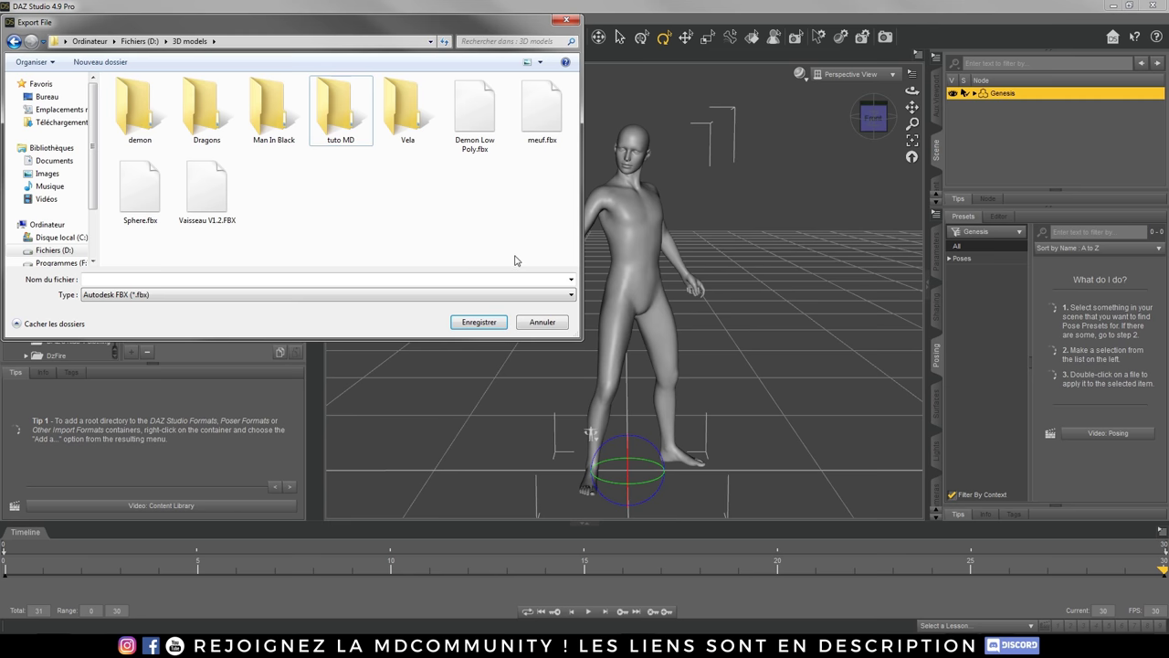
double_click(332, 125)
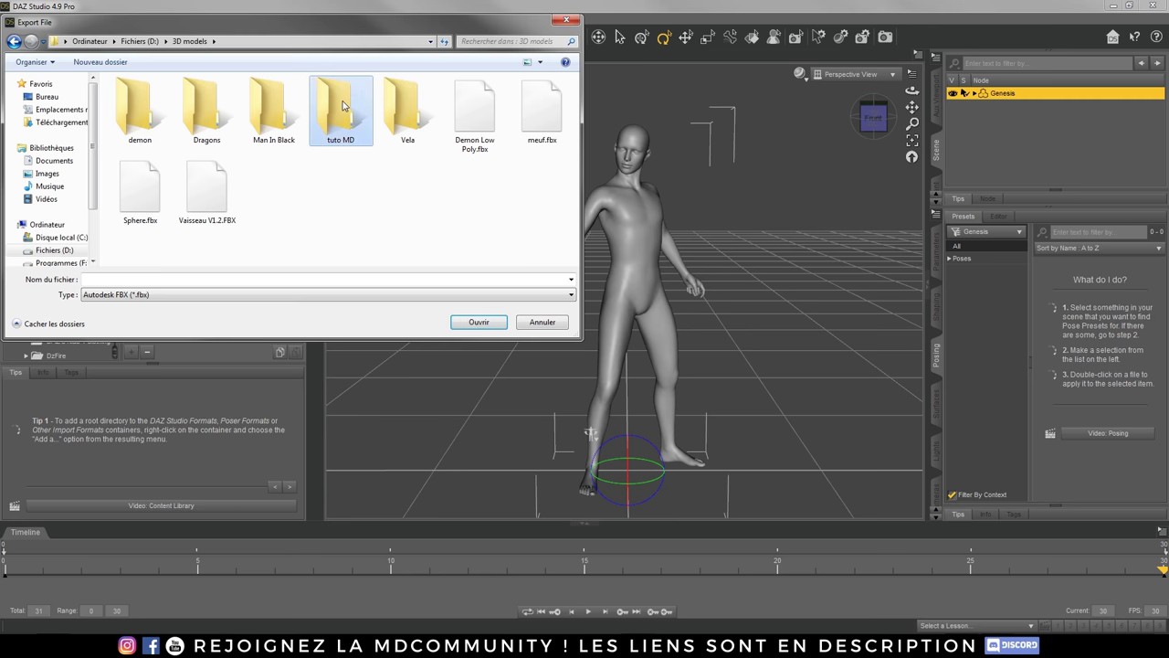
click(128, 296)
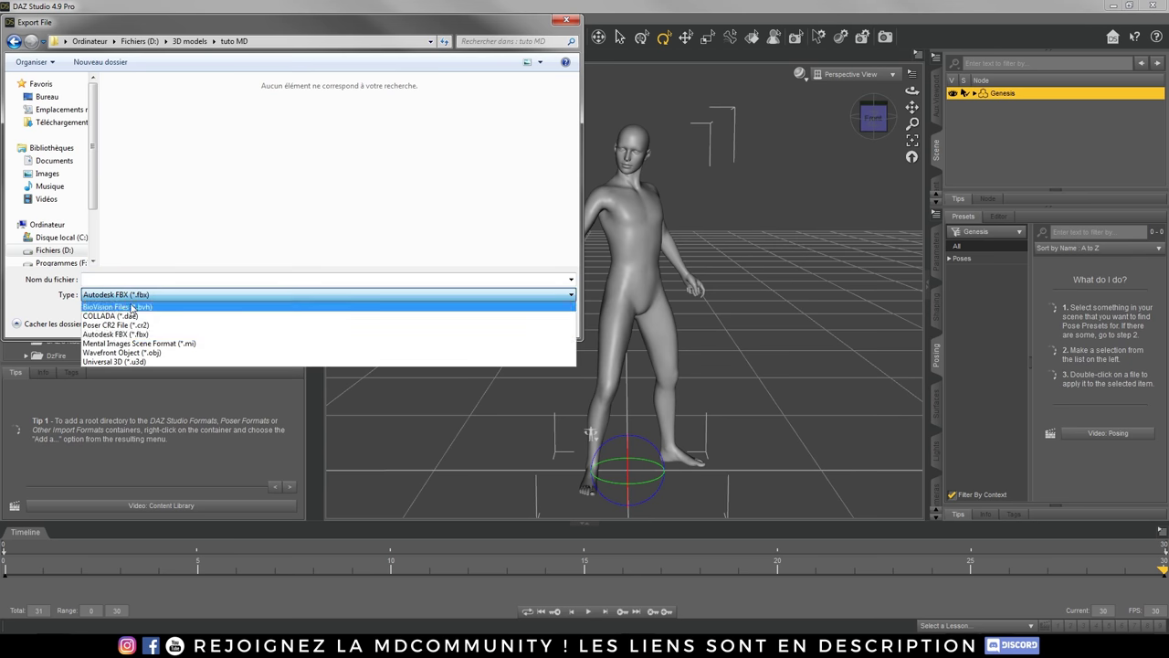
click(141, 351)
text(POSE FINAL)
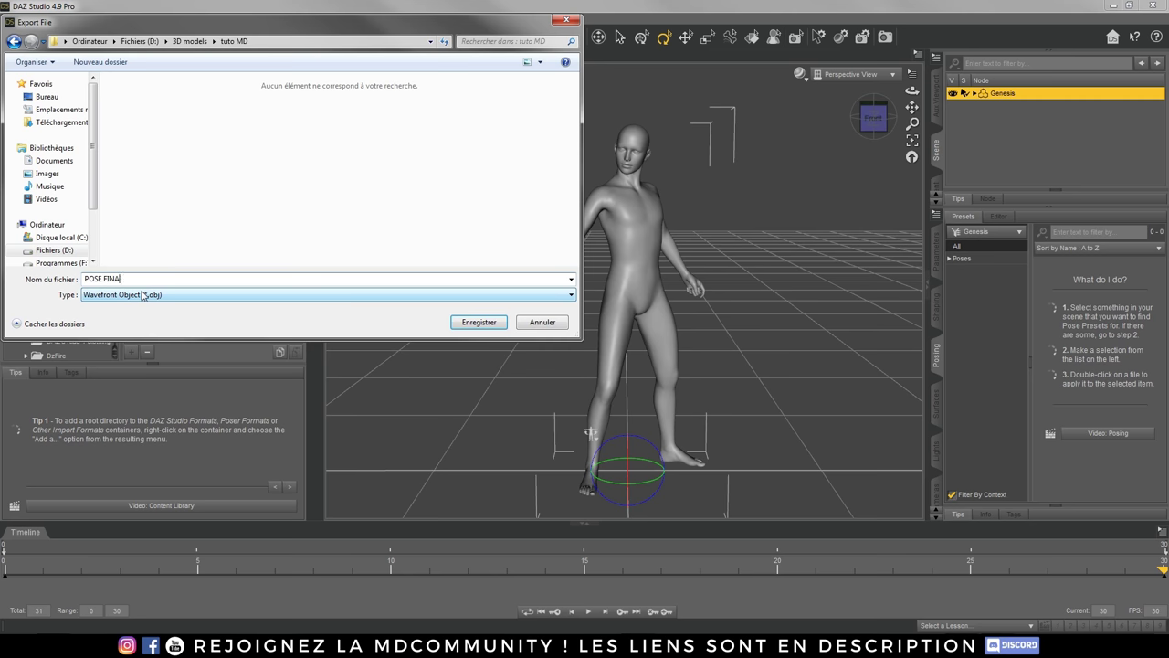
click(481, 323)
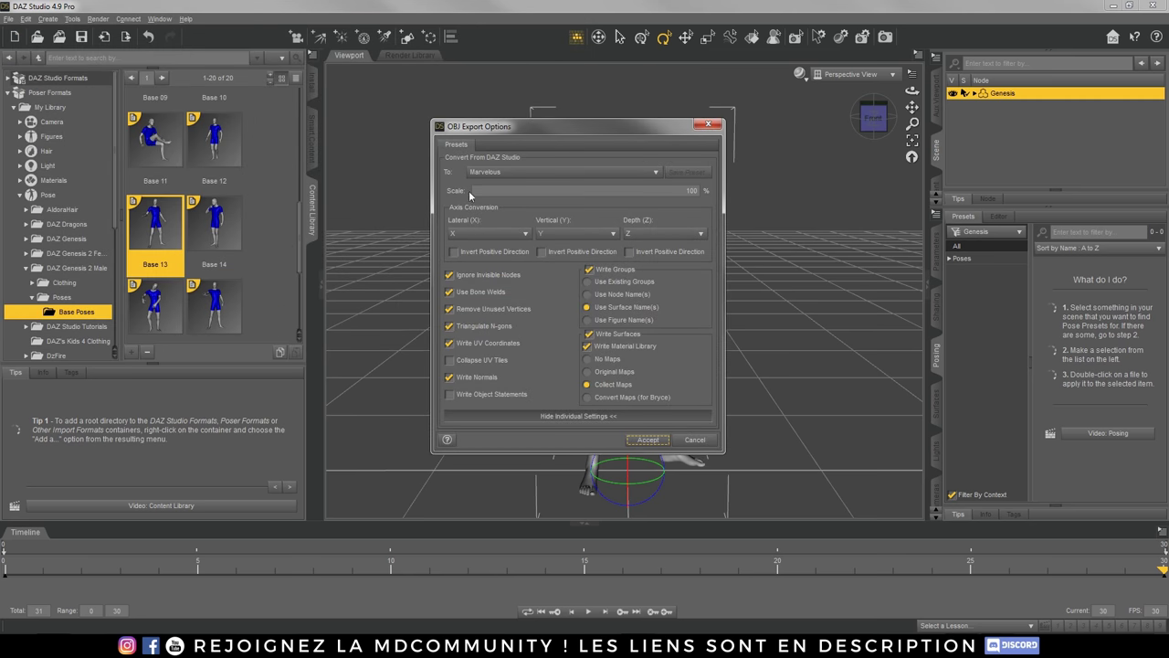
- Set the OBJ export preset to Marvelous
click(566, 171)
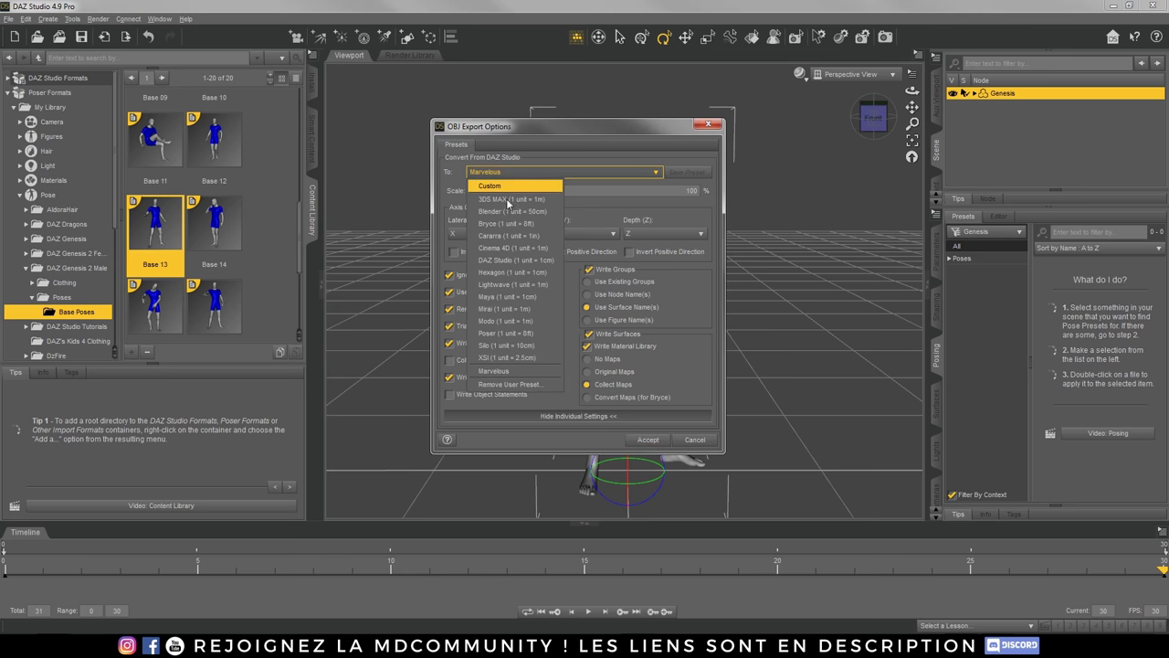
click(509, 248)
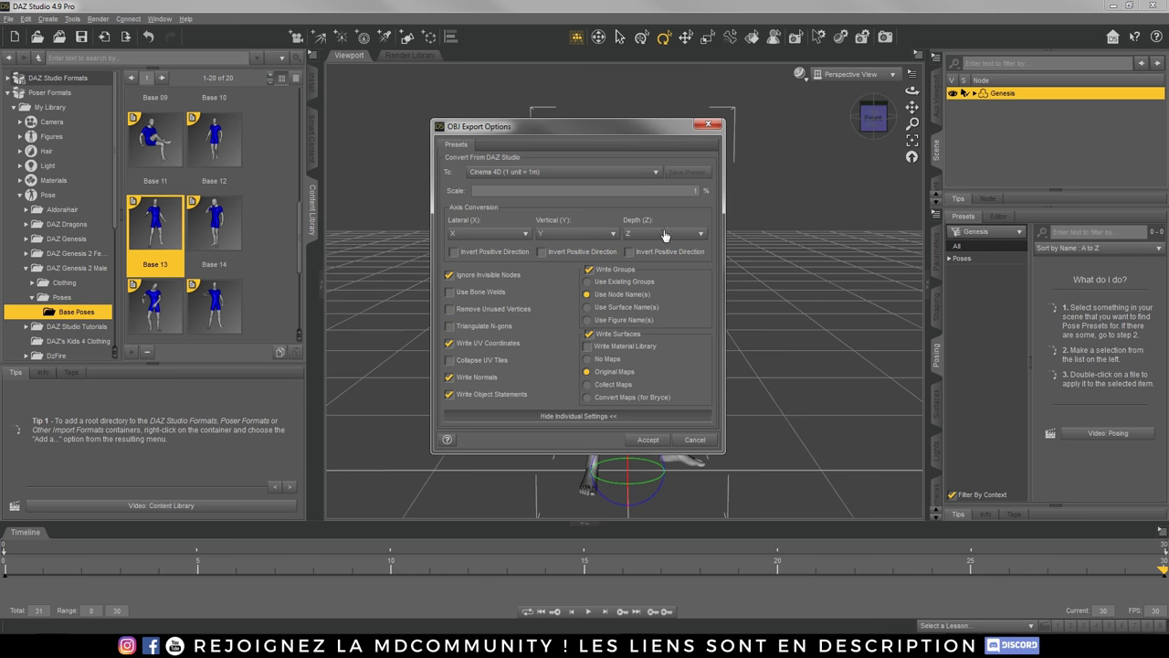
click(643, 179)
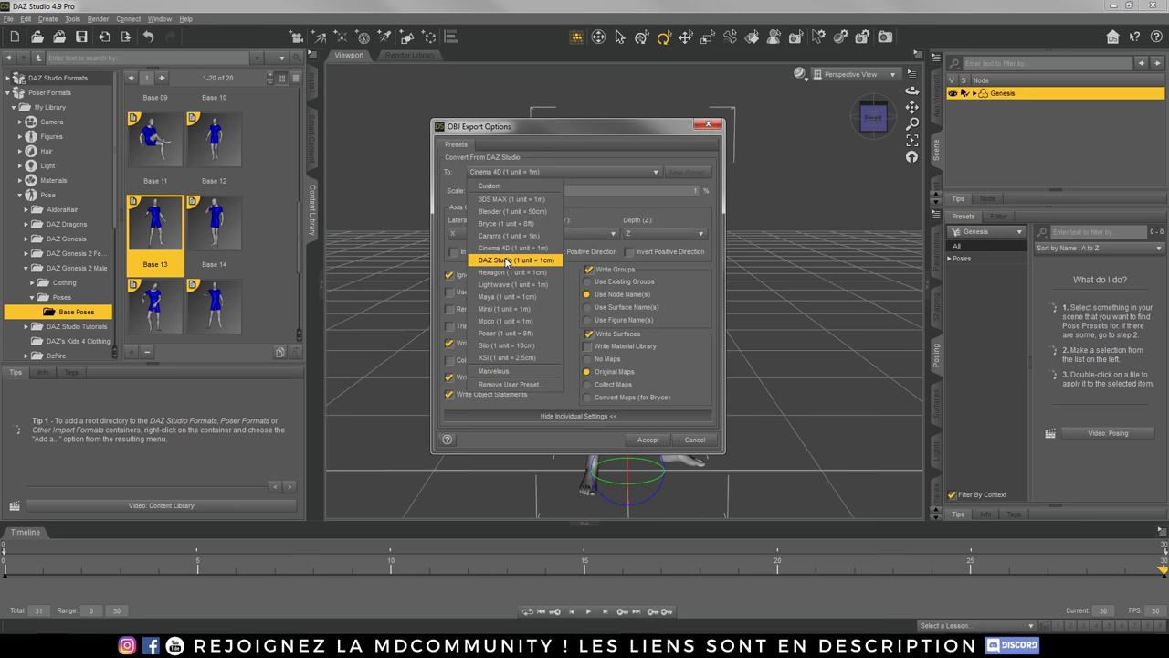
click(498, 372)
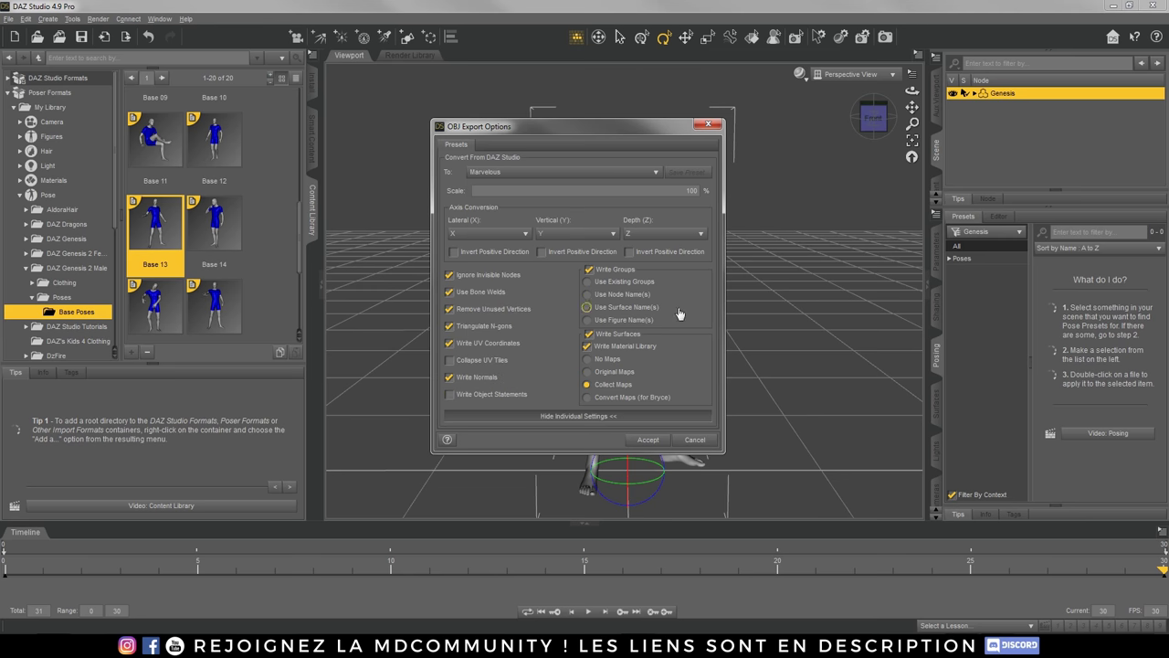
- Enable bone welds, remove unused vertices, triangulate n-gons and write the material library, then export
click(448, 344)
click(450, 292)
click(470, 277)
click(483, 292)
click(500, 312)
click(473, 331)
click(654, 345)
click(655, 345)
click(649, 440)
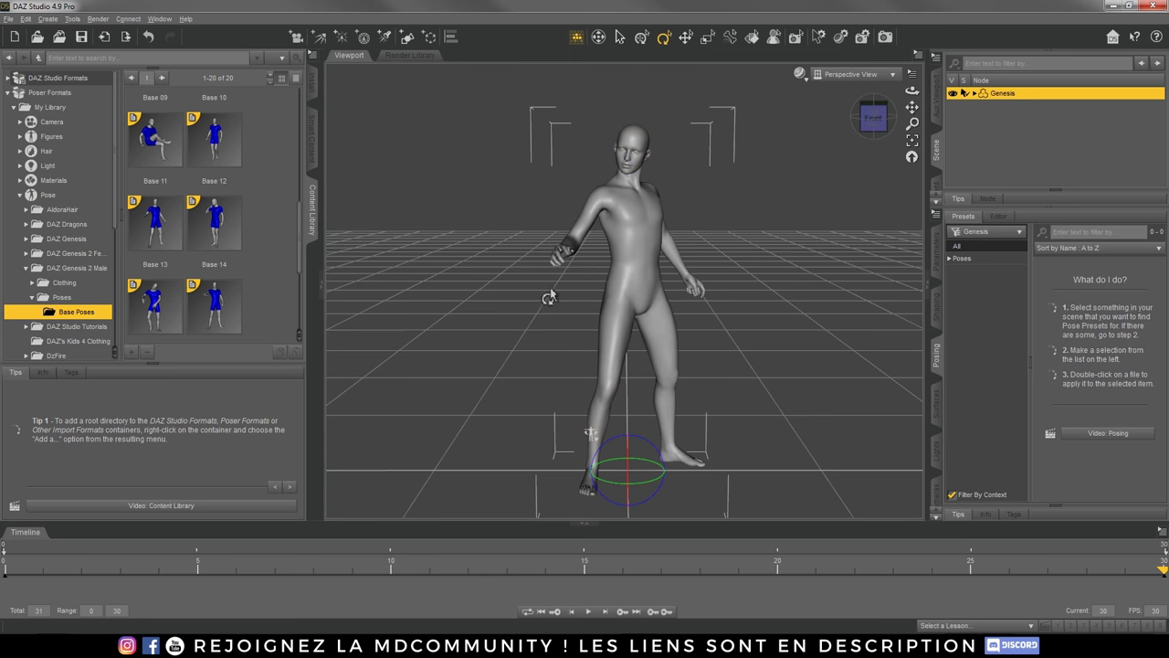
- Export the scene as Autodesk FBX named 'Anim' to reach the FBX Export Options
click(10, 19)
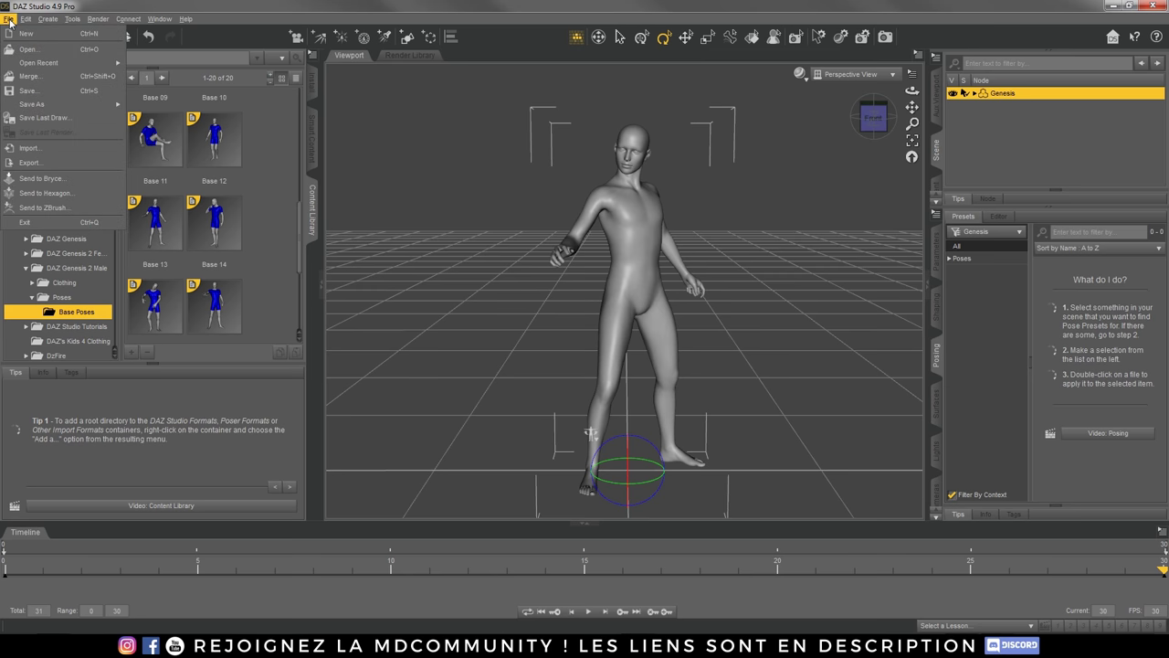
click(29, 163)
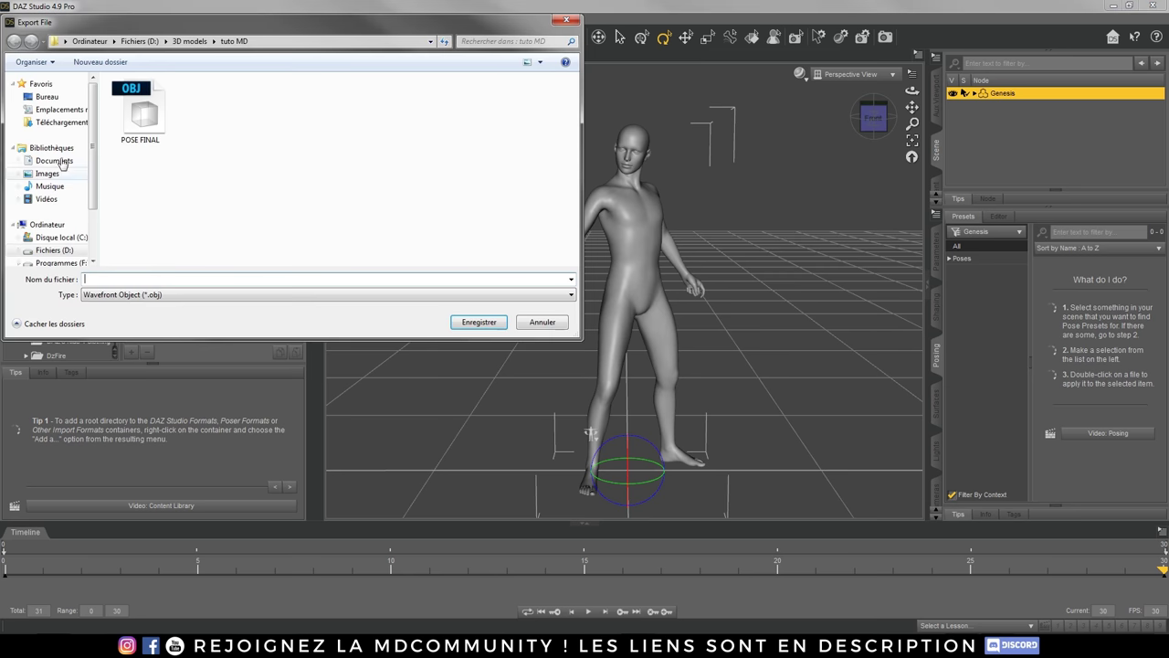
click(177, 295)
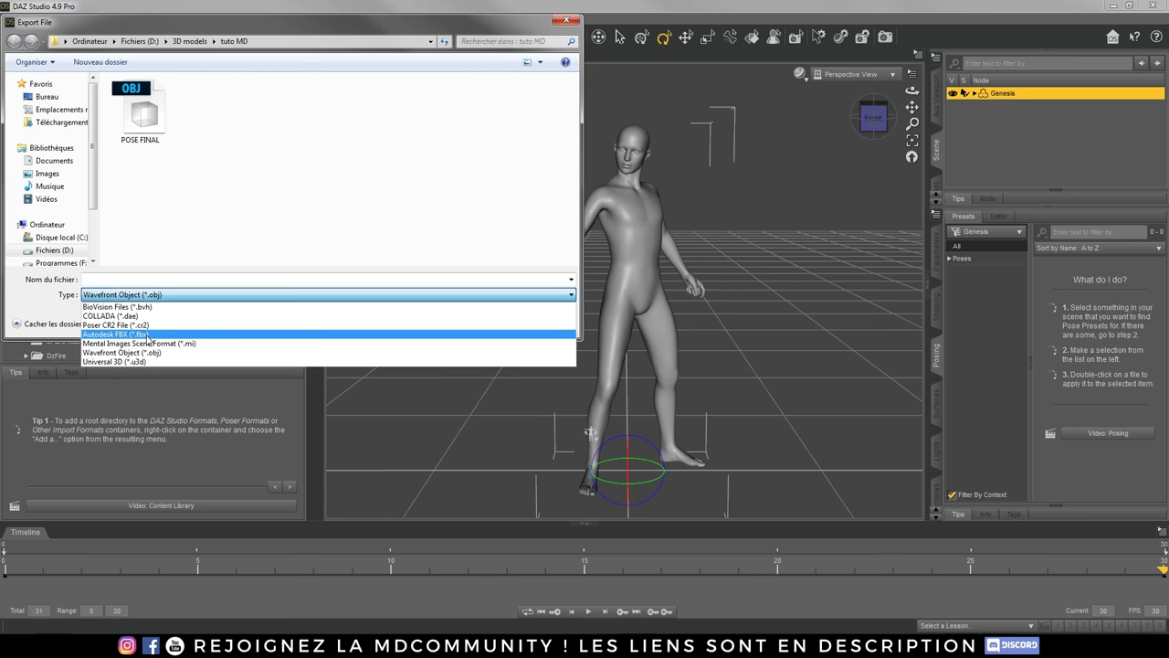
click(119, 334)
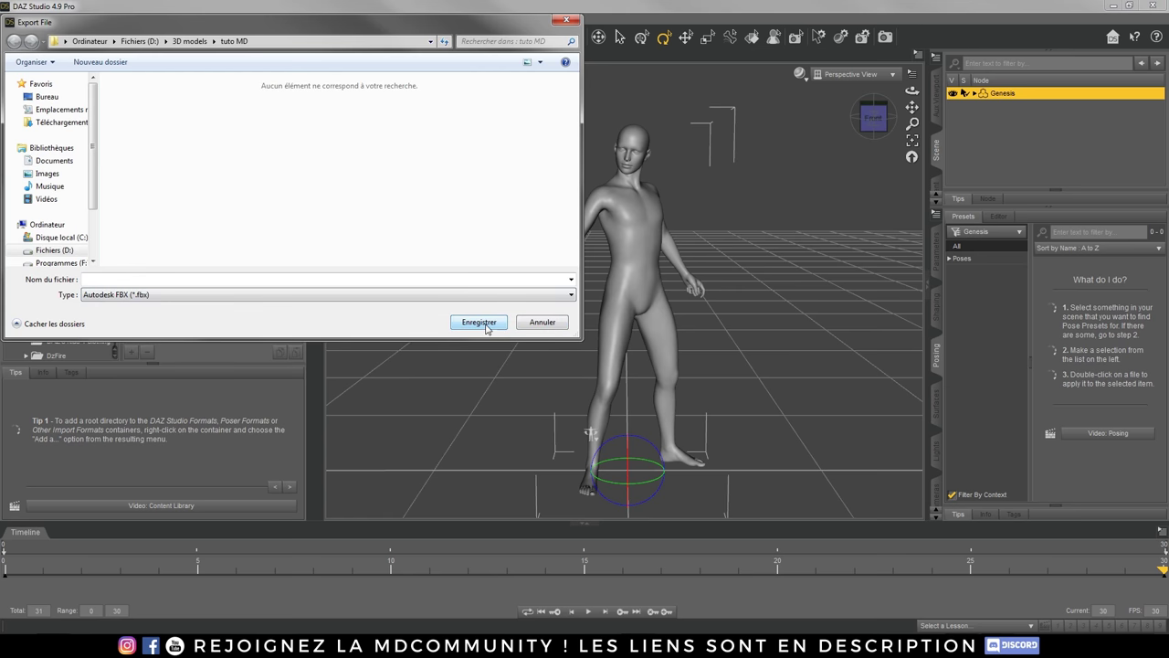
click(311, 278)
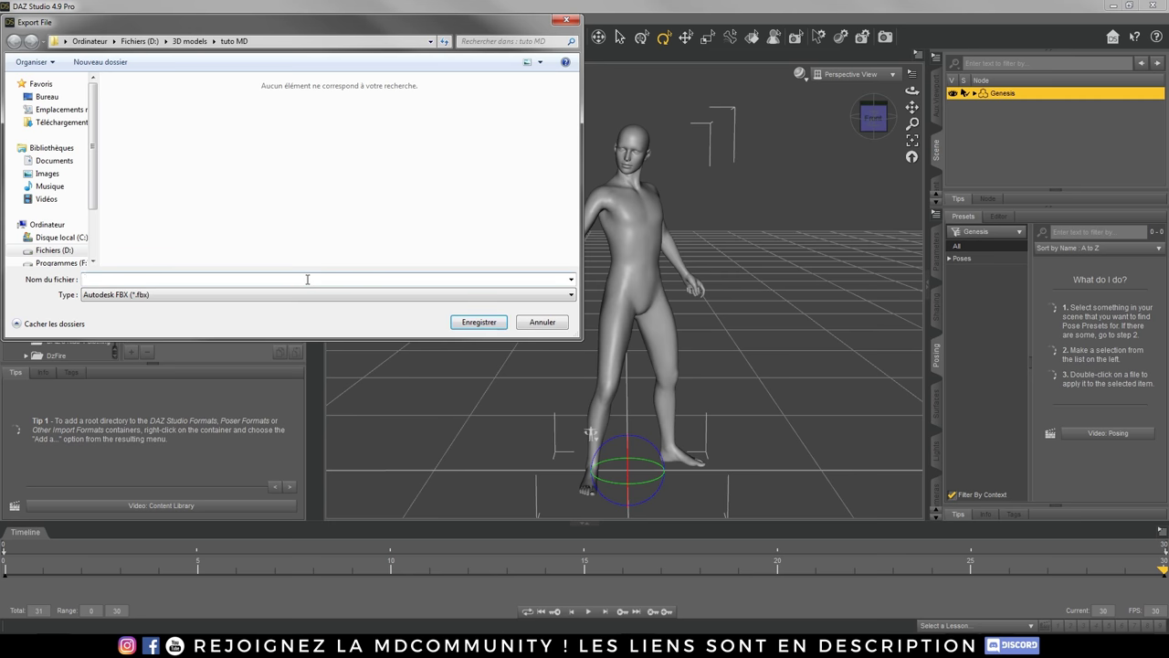
click(479, 322)
drag(582, 148, 599, 133)
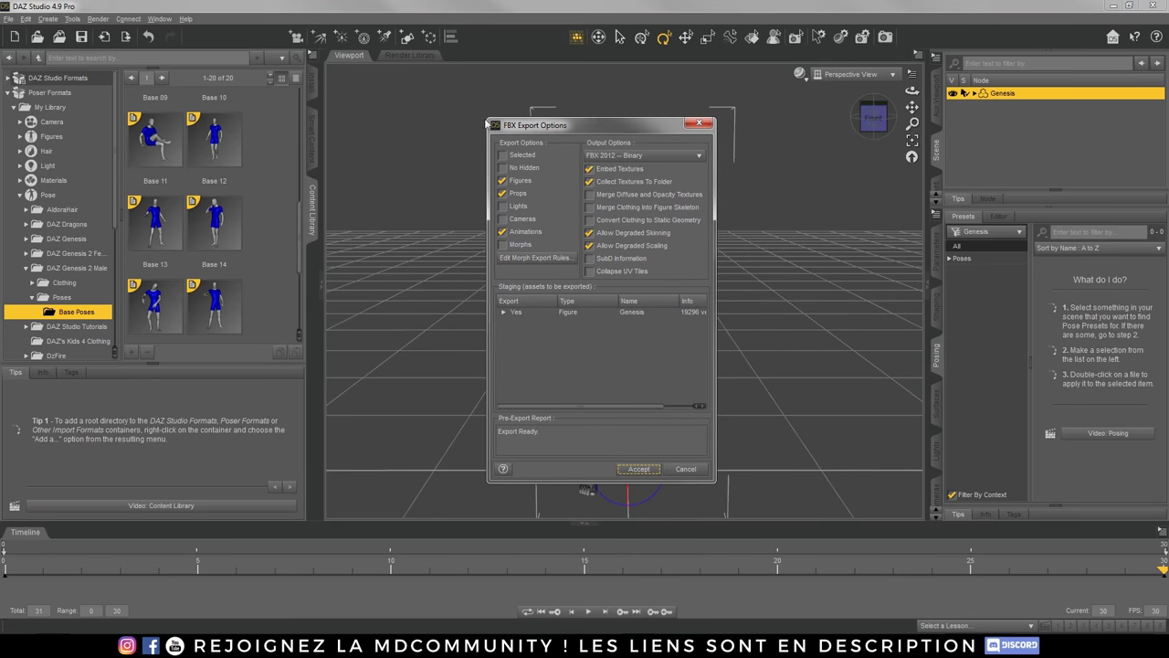
- Include Figures, Props and Animations in the FBX export
click(541, 182)
click(501, 181)
click(503, 194)
click(503, 194)
click(504, 235)
click(502, 233)
- Embed and collect textures, allow degraded skinning and scaling, and run the export
click(591, 170)
click(594, 171)
click(615, 183)
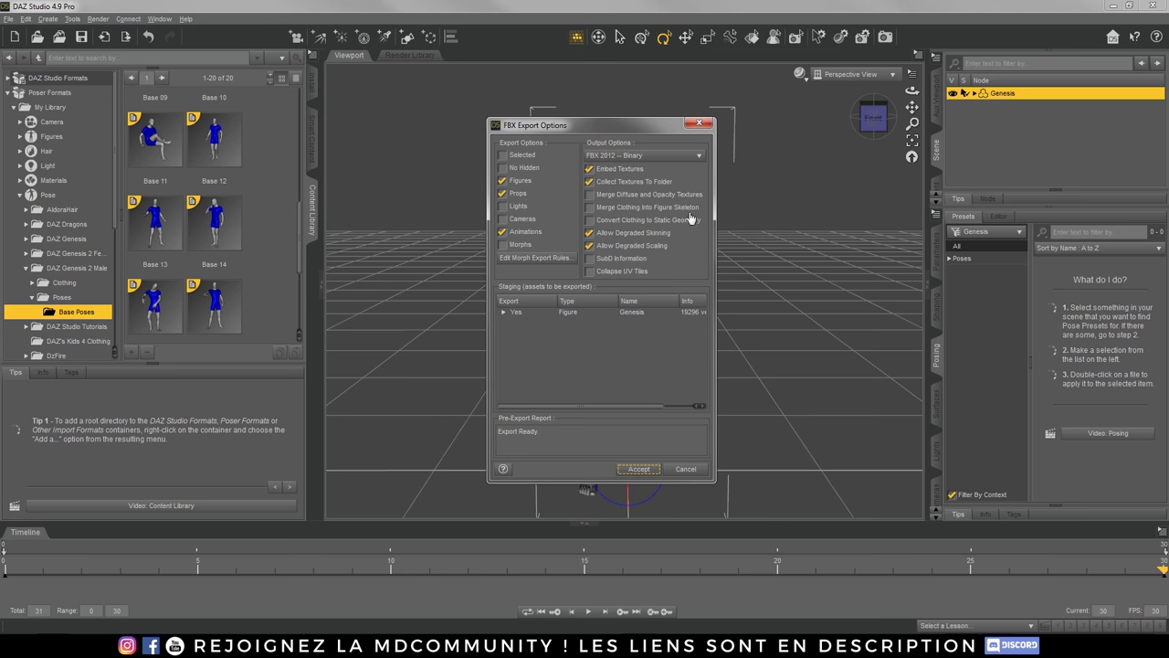
click(638, 235)
click(649, 250)
click(669, 250)
click(650, 470)
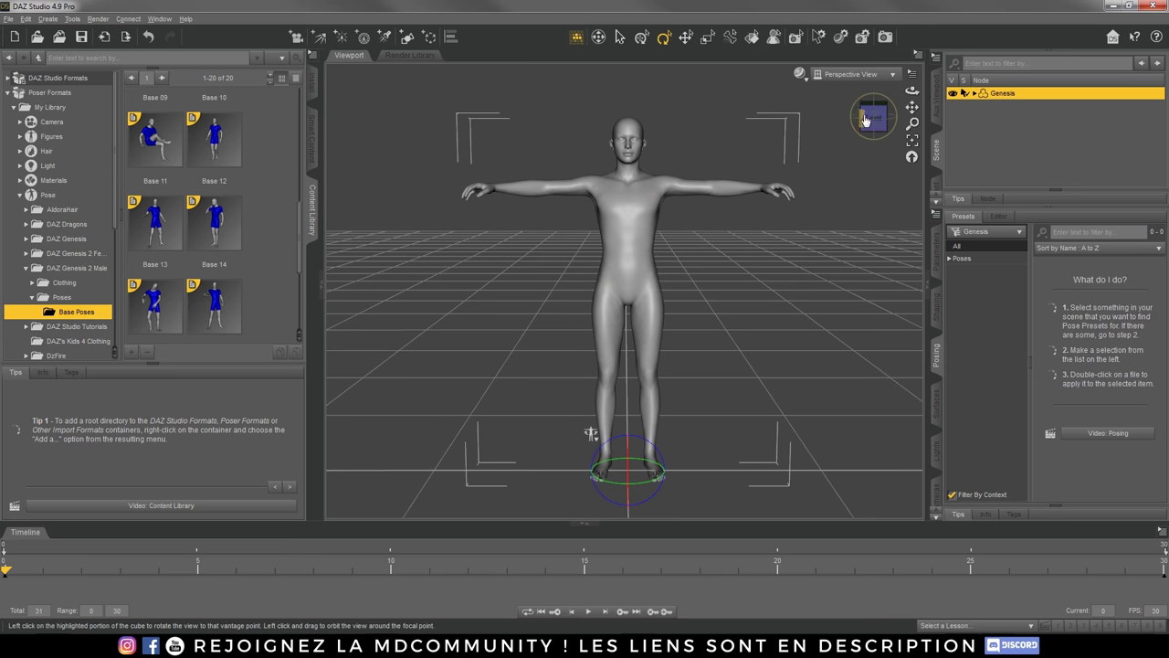
drag(873, 117, 873, 124)
drag(591, 432, 518, 294)
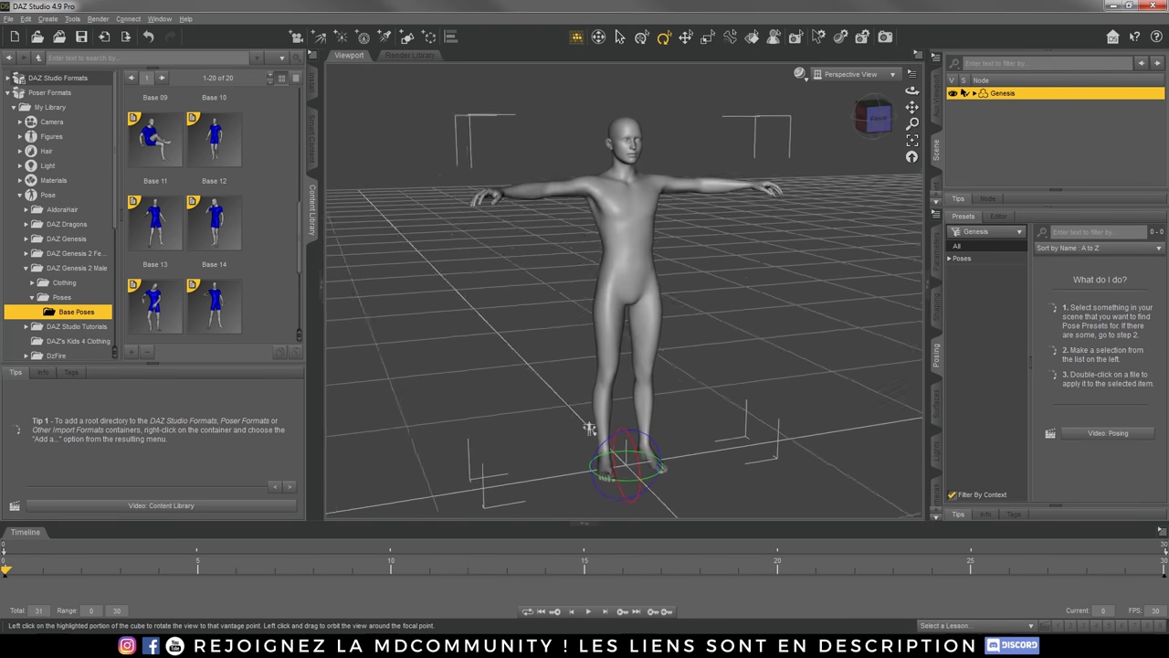
click(871, 117)
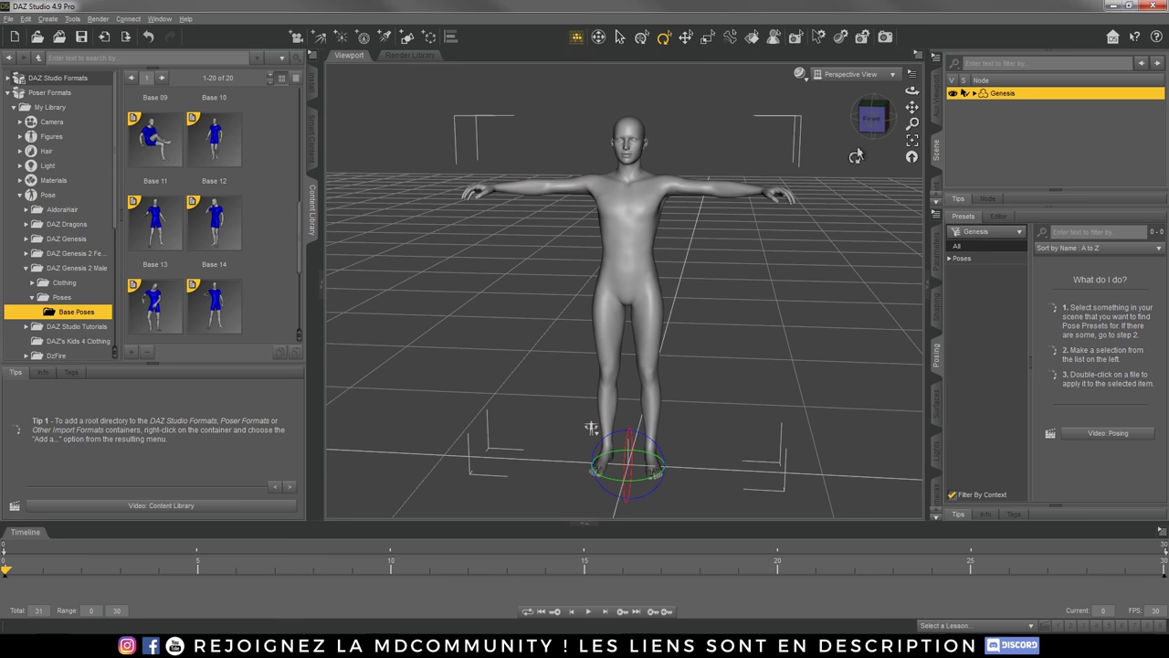
click(873, 119)
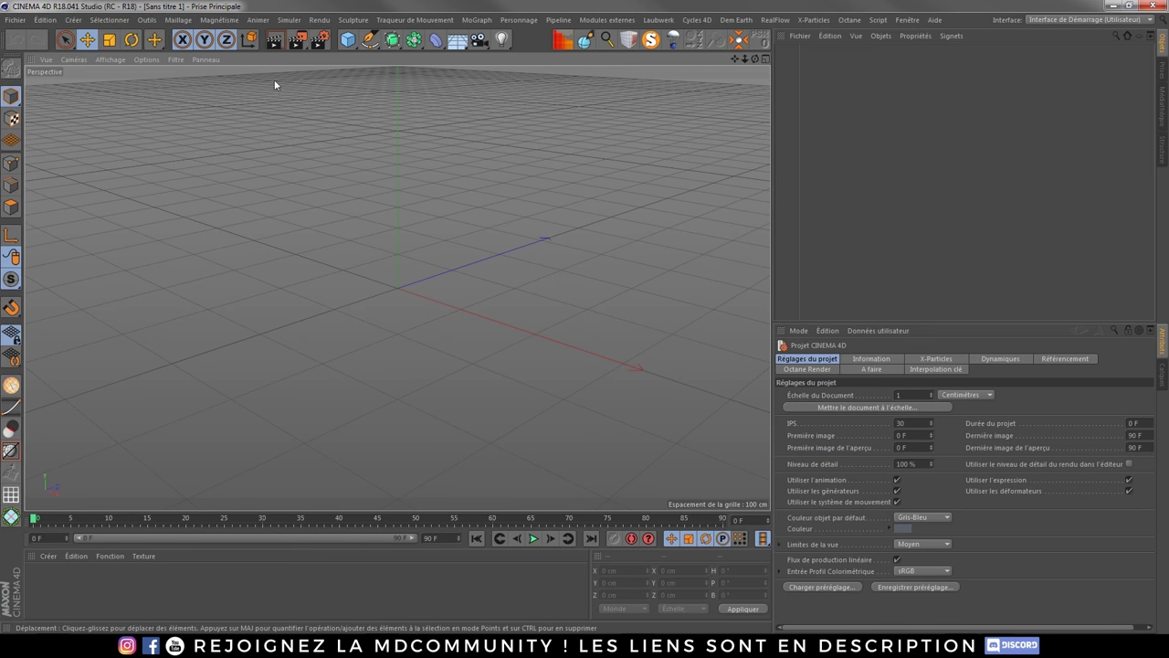
- Open Anim.fbx from 3D models > tuto MD with the default FBX import settings
click(16, 20)
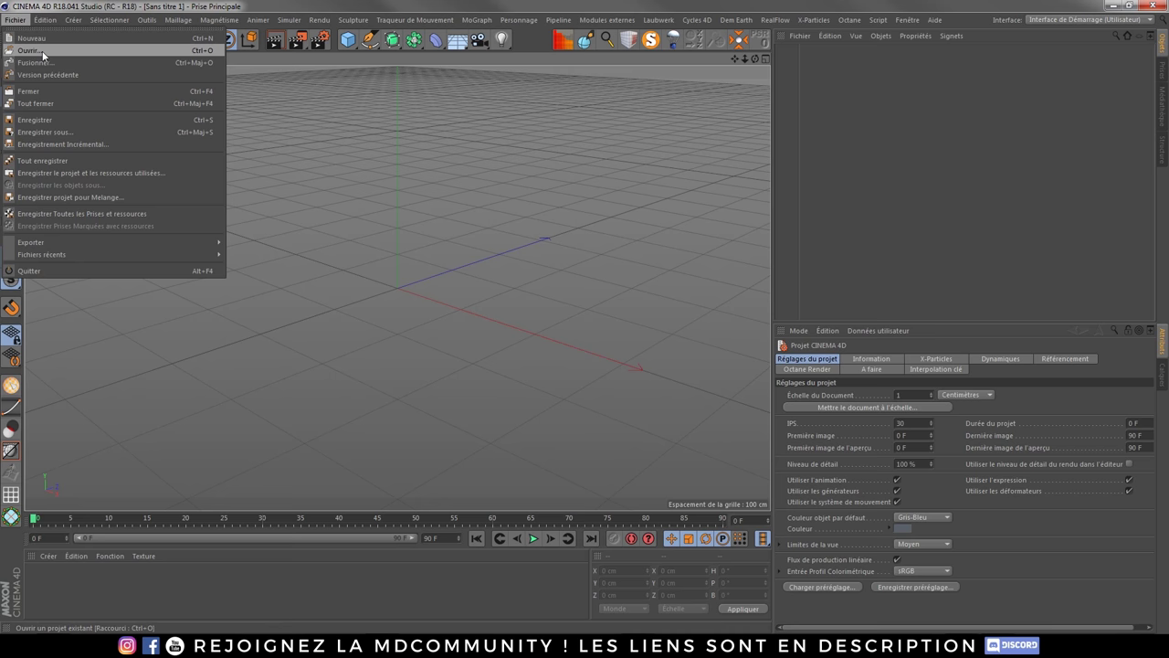
click(43, 53)
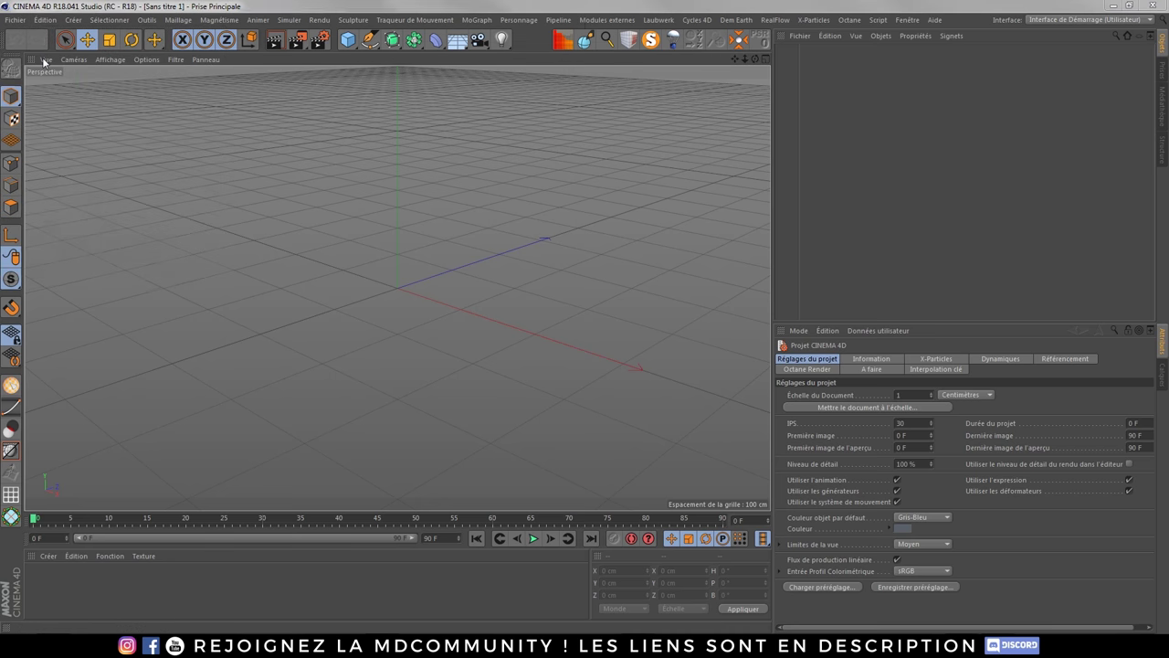
click(192, 41)
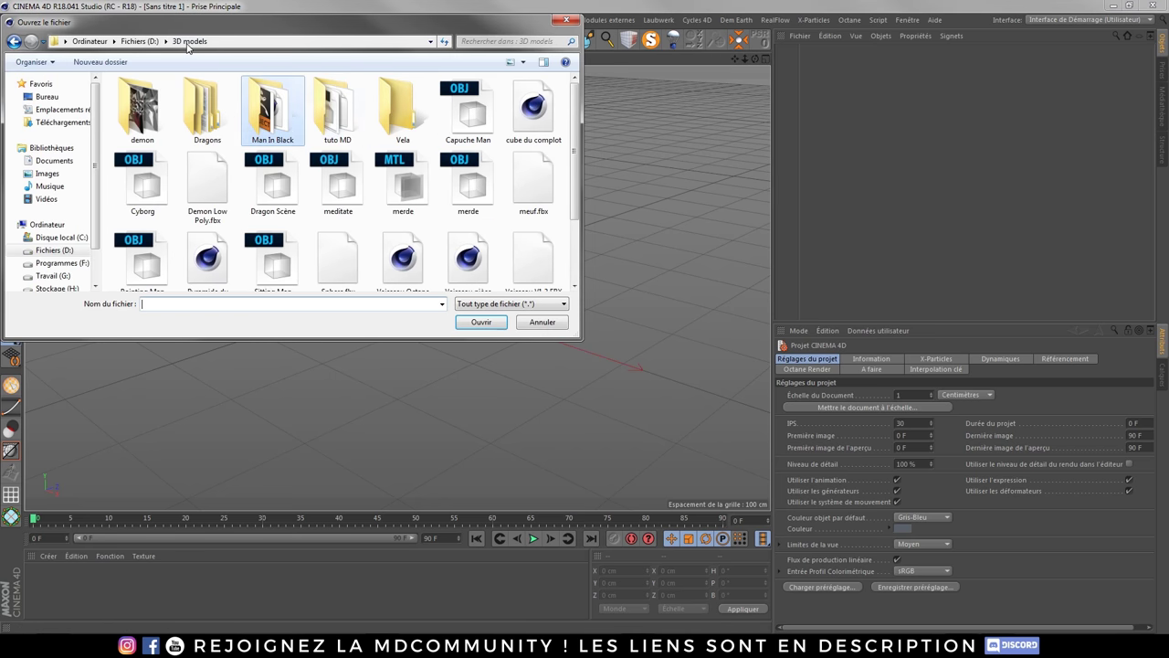
double_click(334, 114)
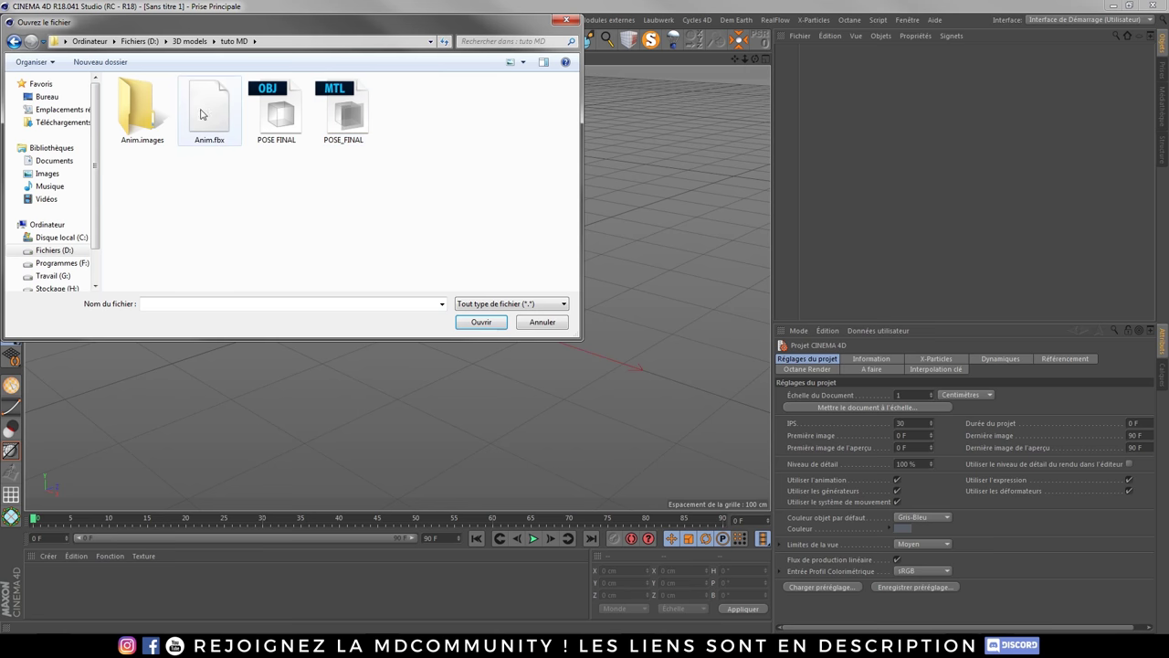
double_click(201, 117)
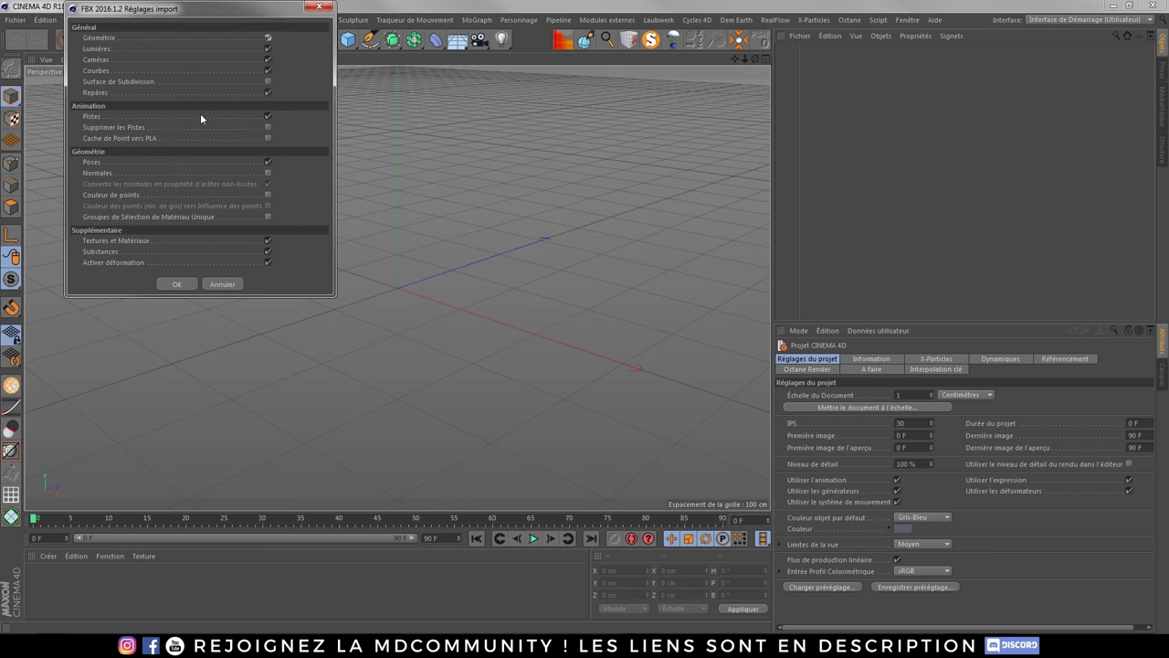
click(174, 284)
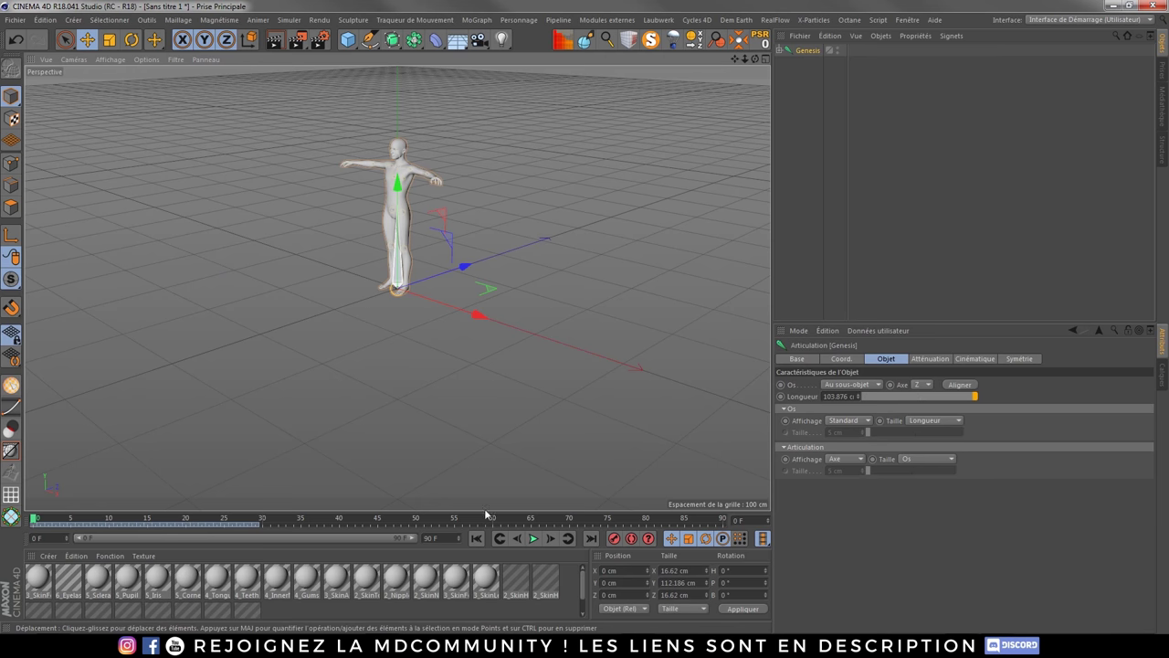
- Set the animation end frame to 30 F and play it back to preview
click(535, 539)
click(534, 538)
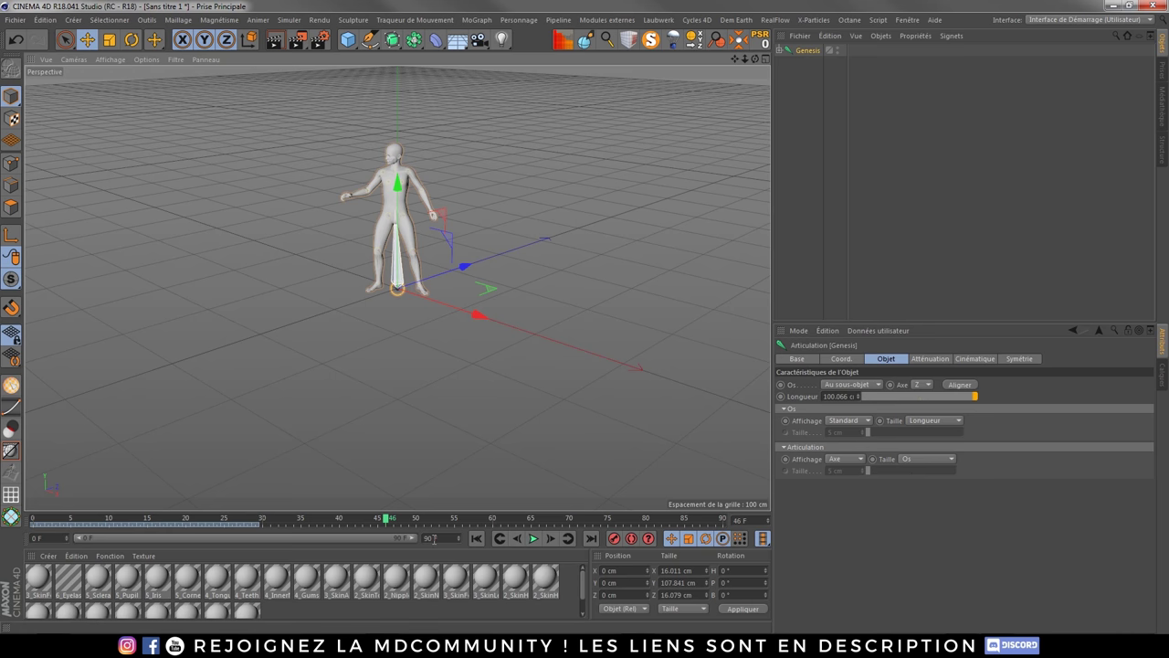
text(30 F)
key(Return)
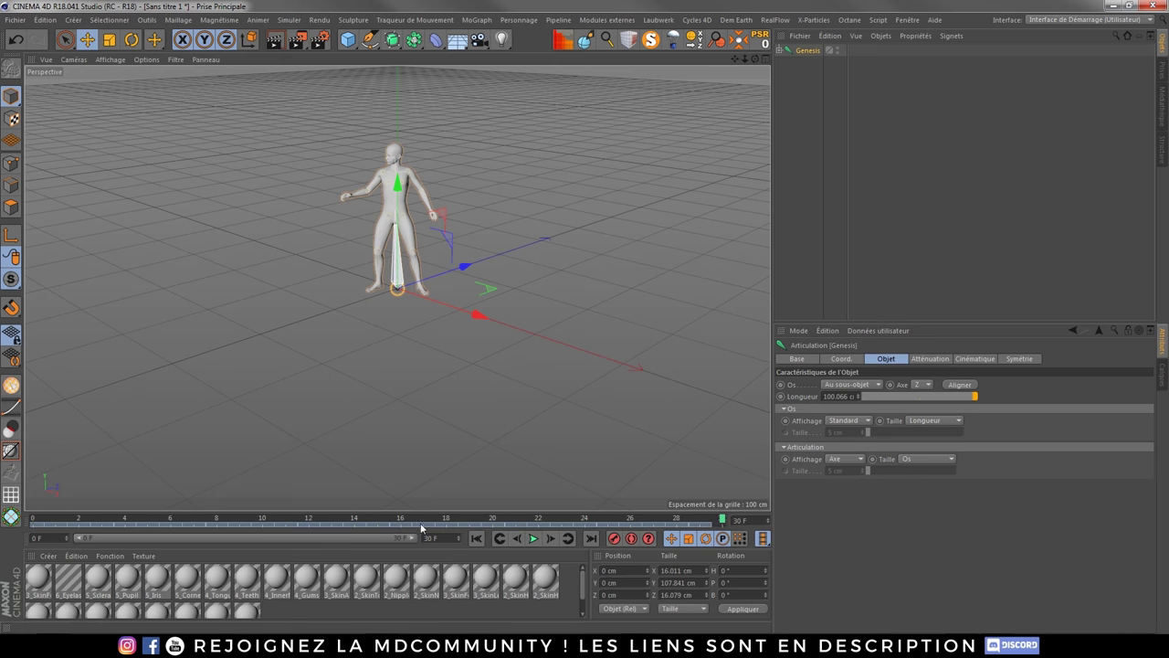
click(535, 539)
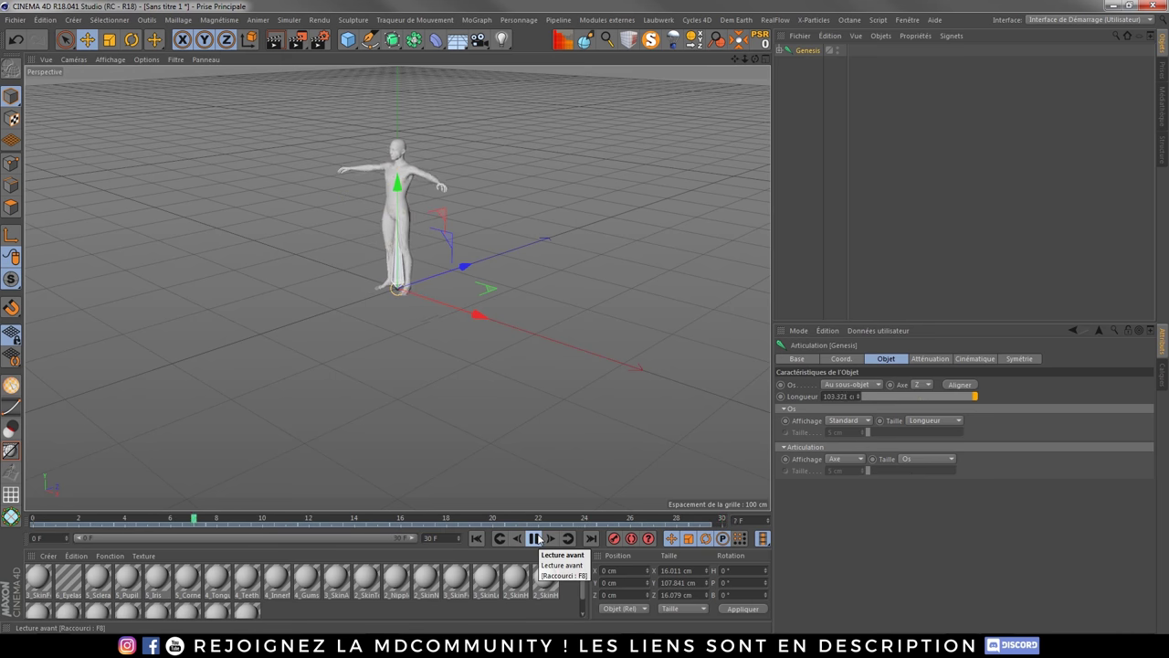
click(536, 538)
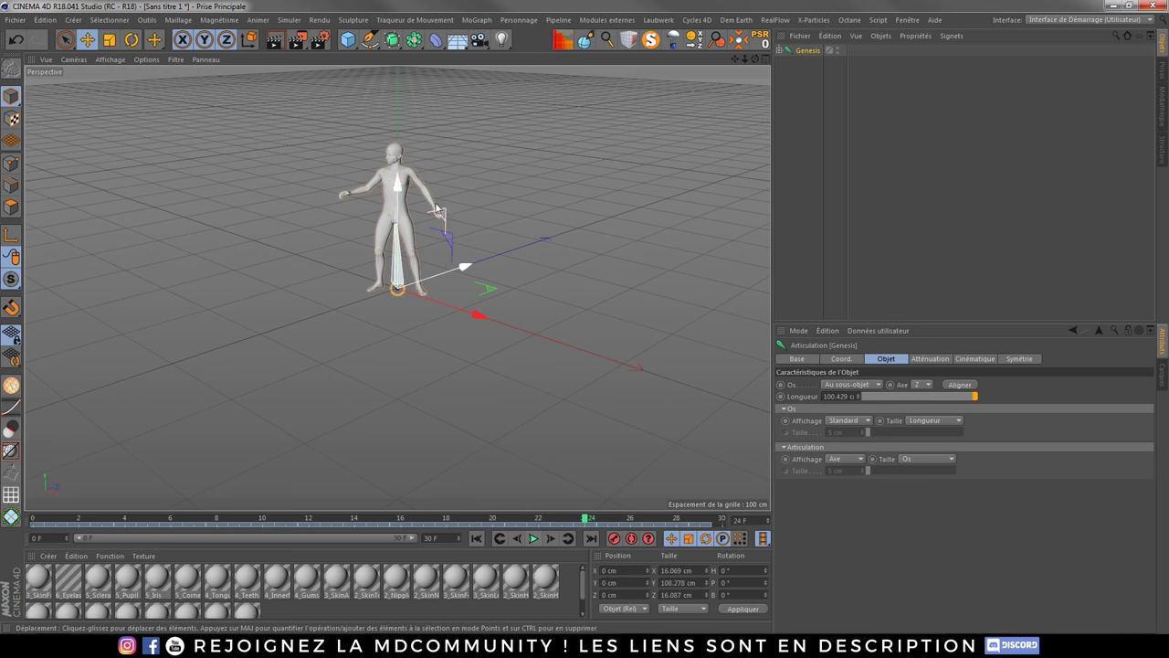
- Orbit the viewport around the posed figure and bring up the export choices
scroll(437, 210, up, 3)
scroll(437, 210, up, 3)
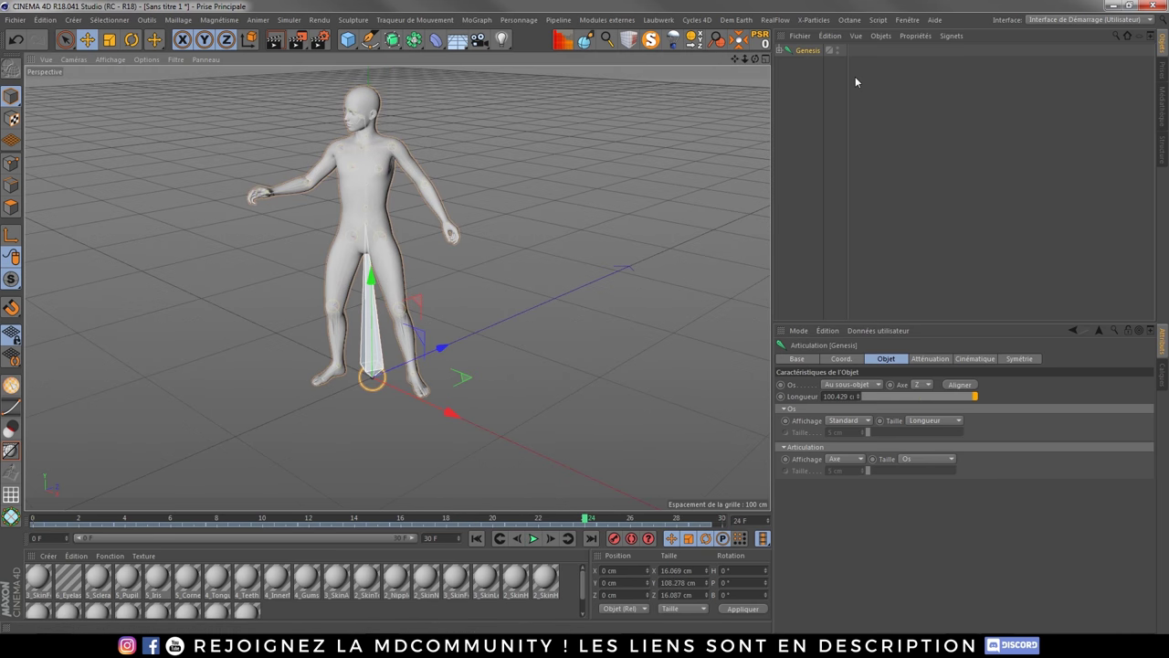
mouse_move(737, 60)
mouse_down()
mouse_move(742, 82)
mouse_move(804, 65)
mouse_move(758, 64)
mouse_up()
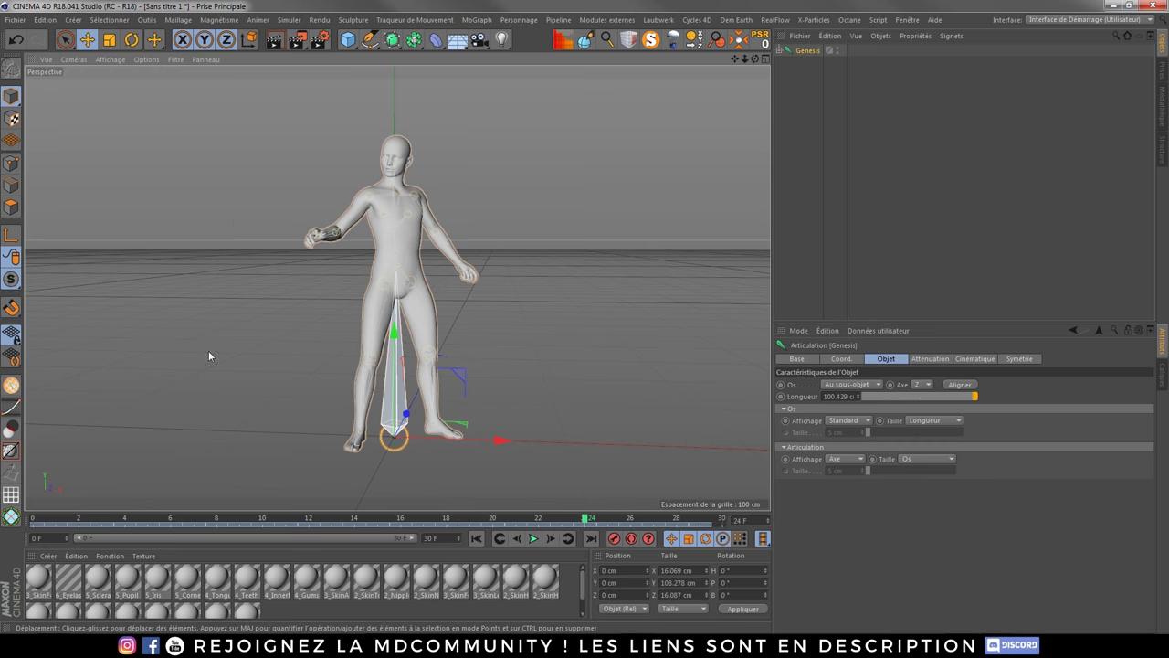
mouse_move(755, 59)
mouse_down()
mouse_move(639, 65)
mouse_move(639, 37)
mouse_up()
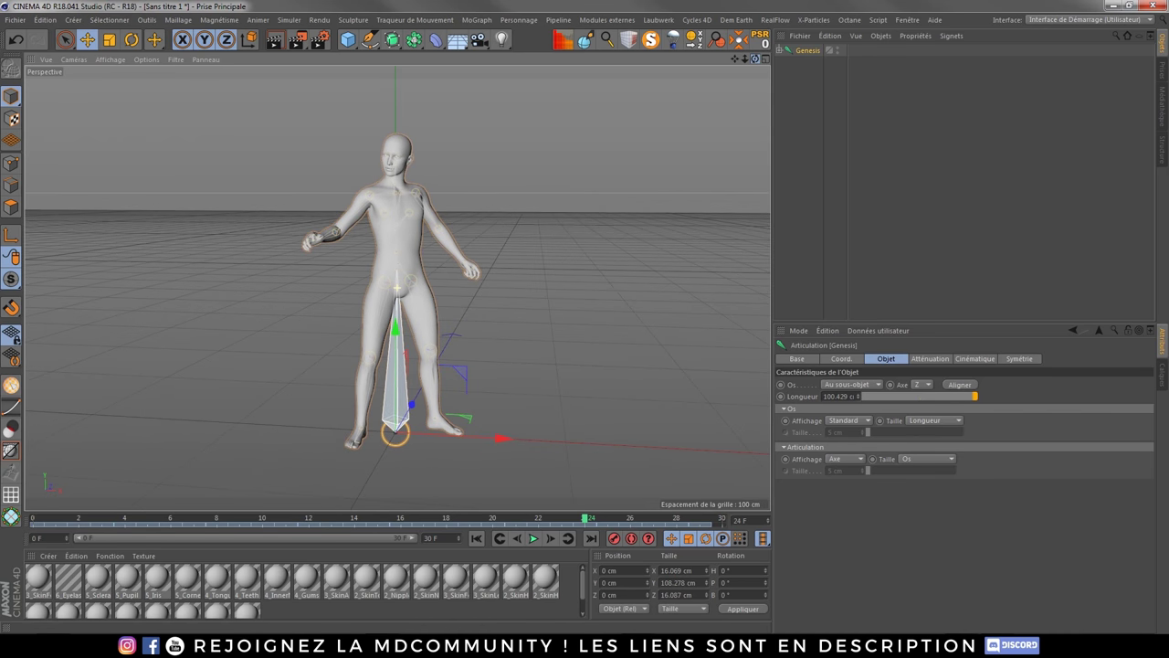
mouse_move(755, 58)
mouse_down()
mouse_move(755, 37)
mouse_move(767, 36)
mouse_up()
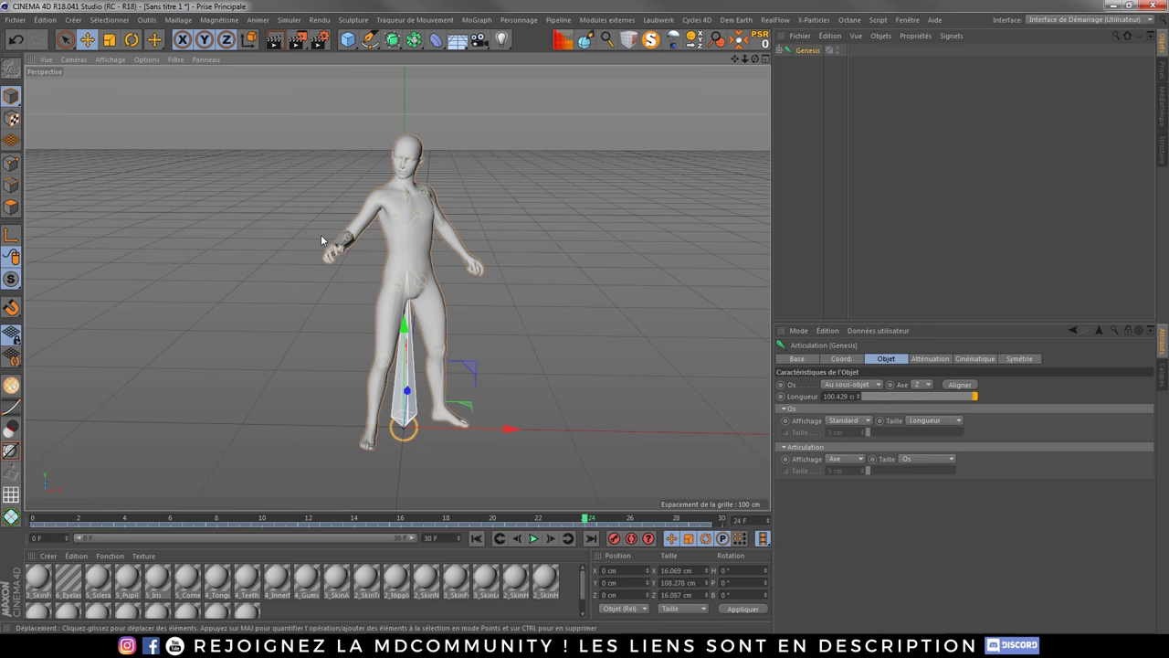
click(16, 20)
mouse_move(55, 242)
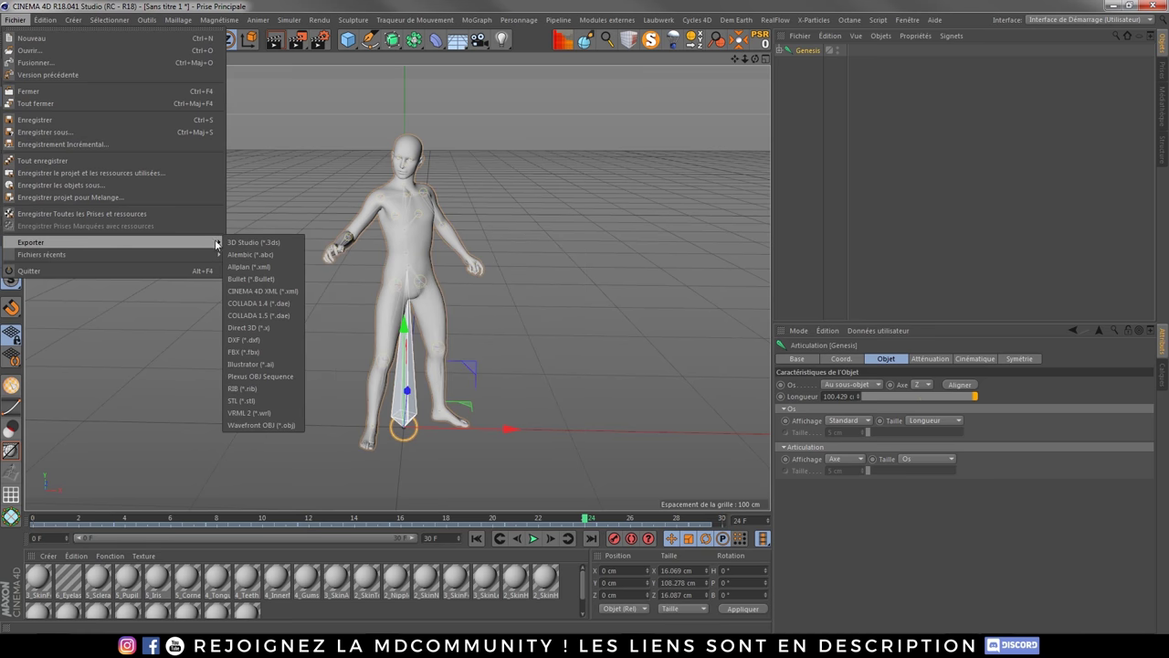
- Export the scene as FBX, replacing Anim.fbx in tuto MD with default FBX settings
click(243, 353)
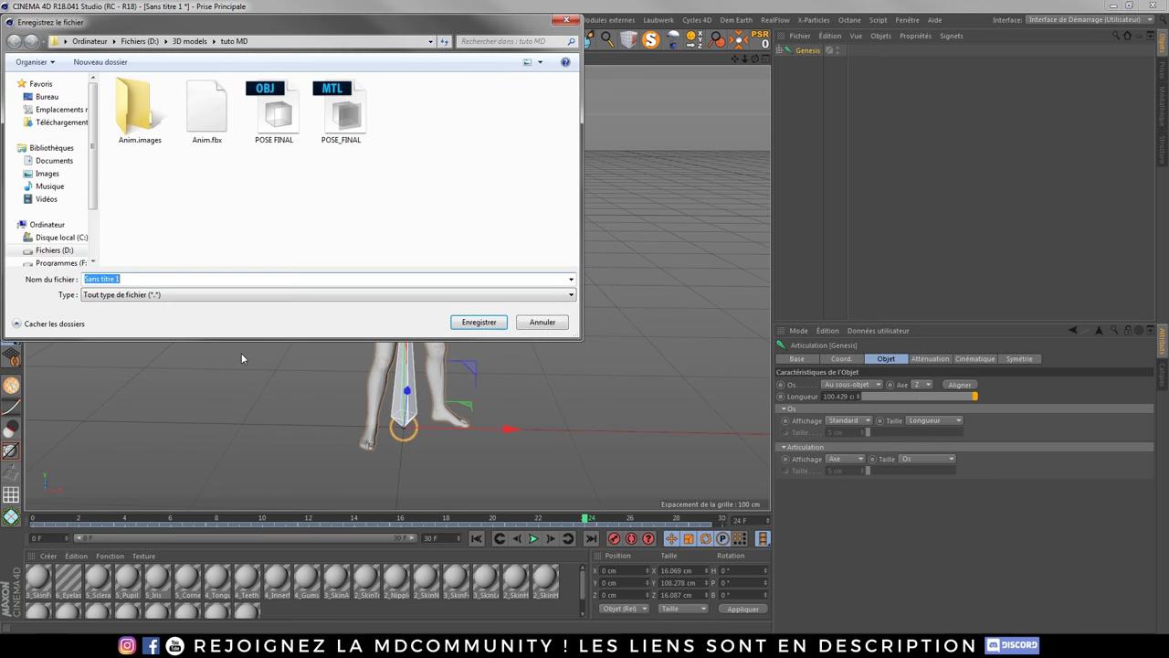
click(207, 111)
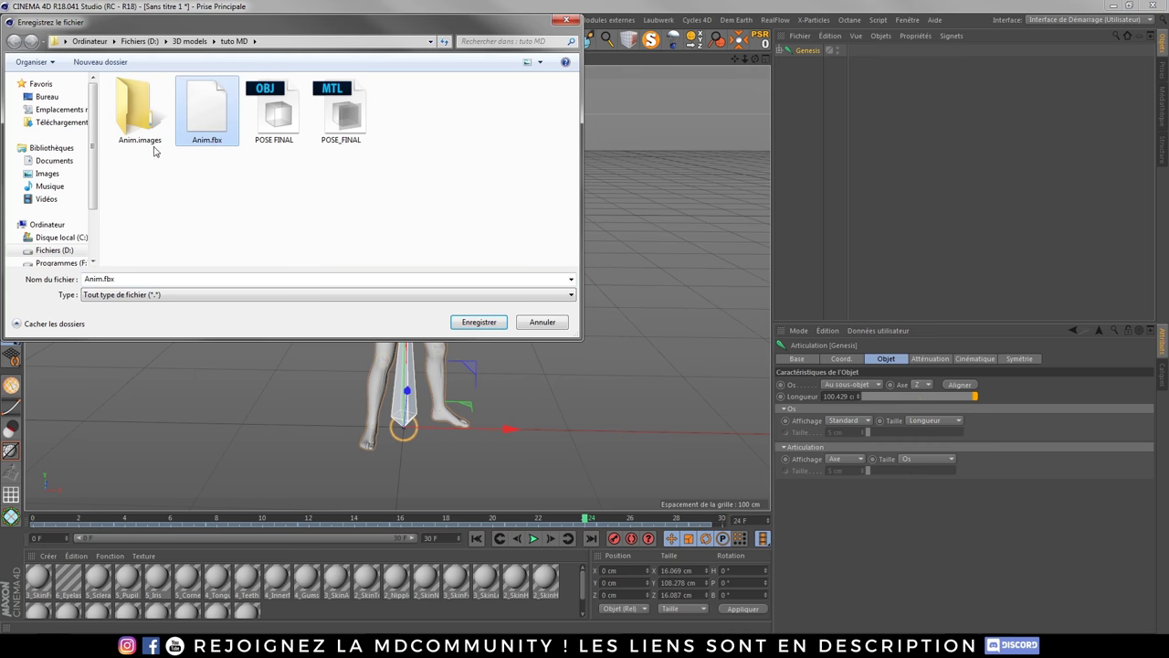
click(460, 325)
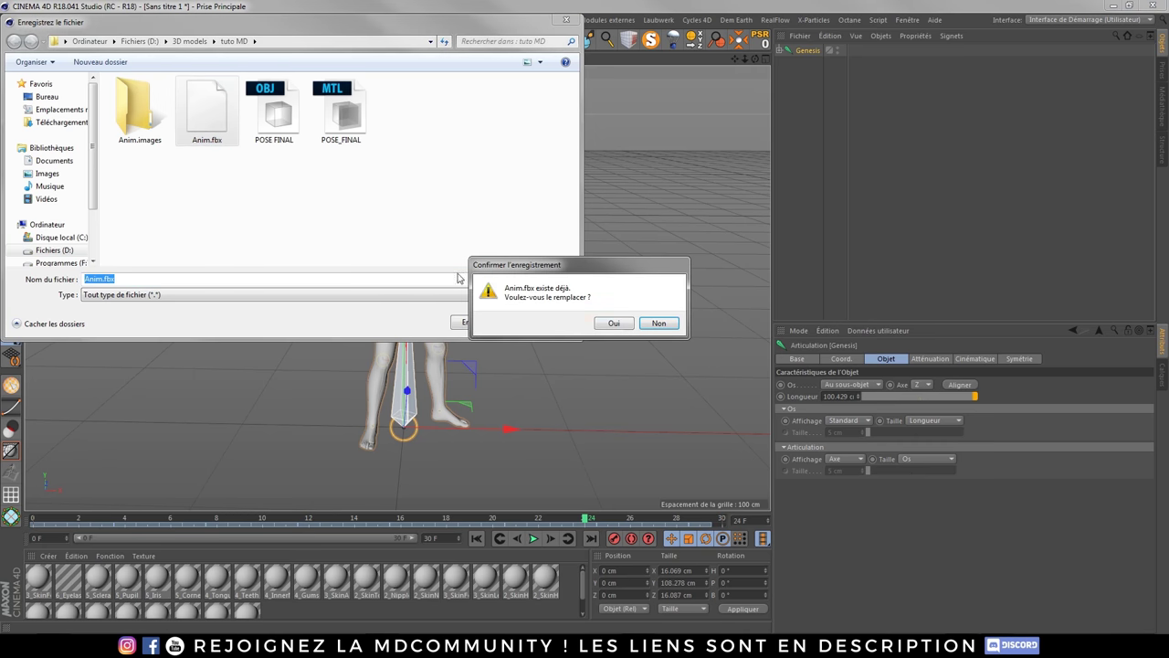
click(614, 325)
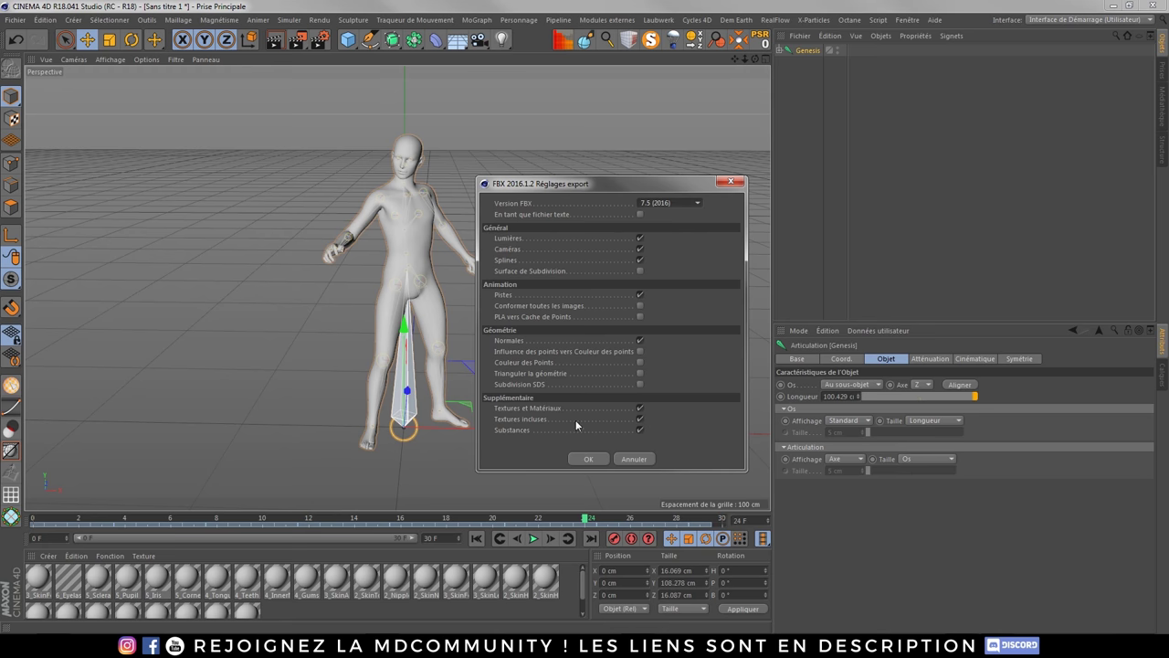
click(590, 459)
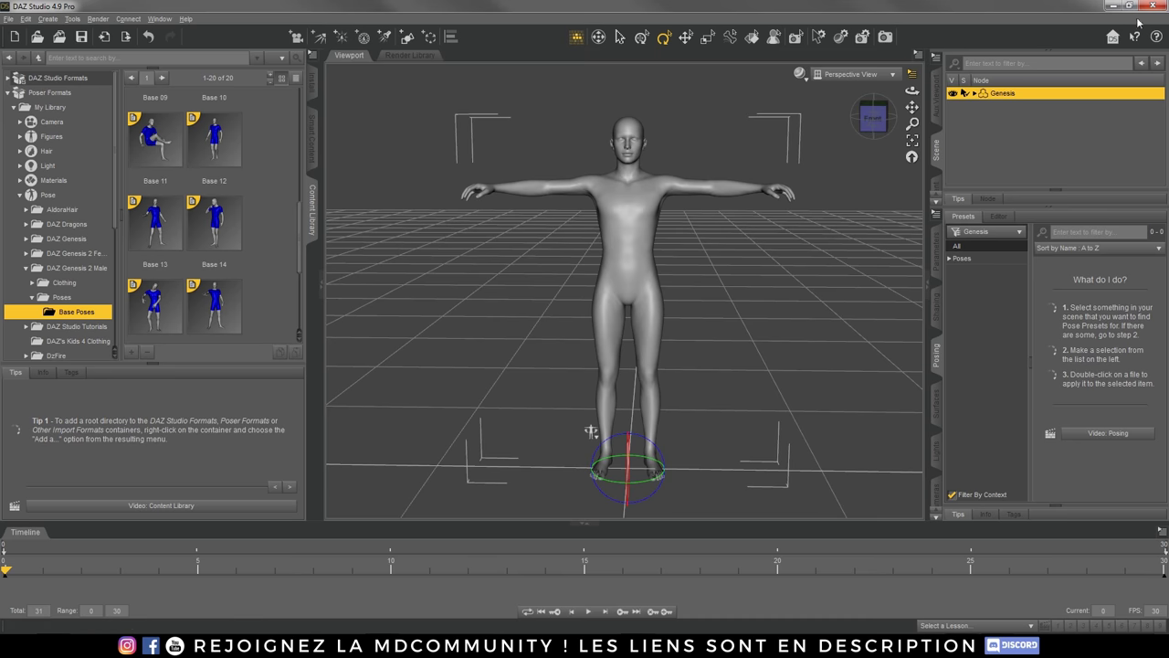
- Close DAZ Studio and answer the save-changes prompt
click(1153, 5)
click(584, 335)
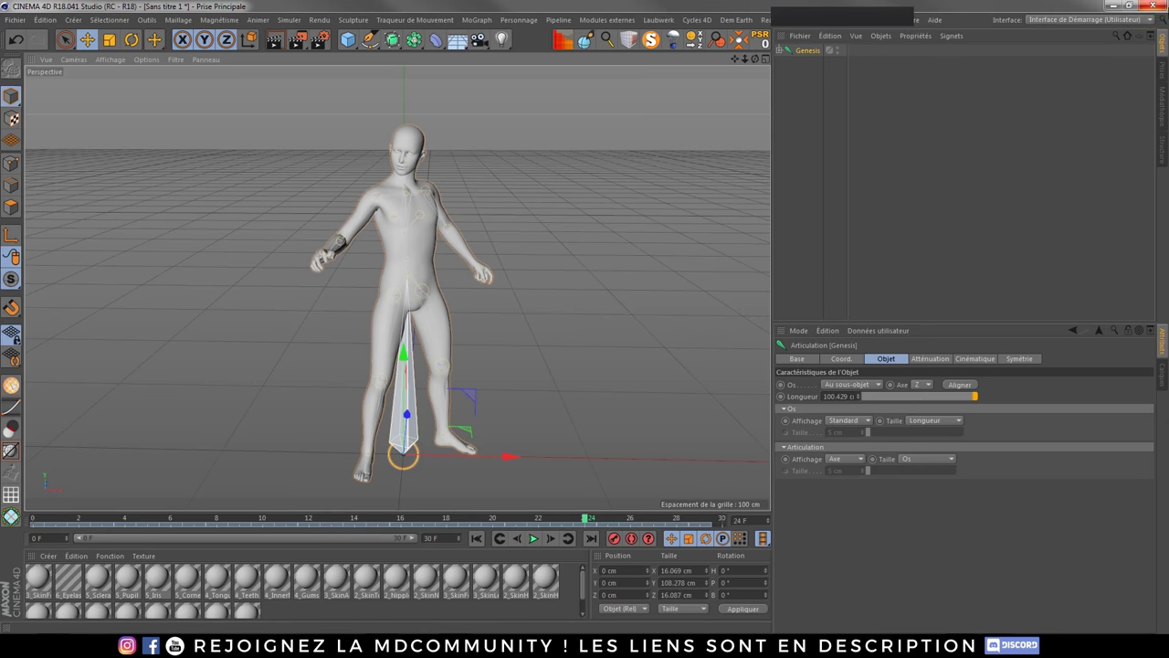
- Quit Cinema 4D without saving and import Anim.fbx from 3D models > tuto MD
click(1156, 6)
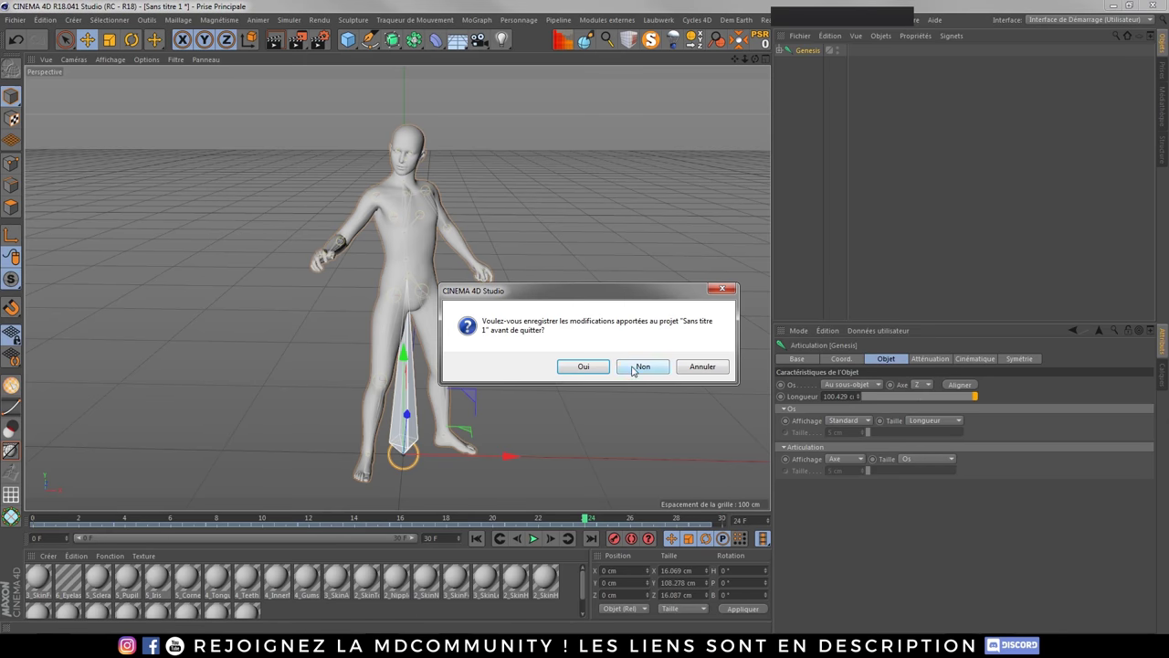
click(643, 368)
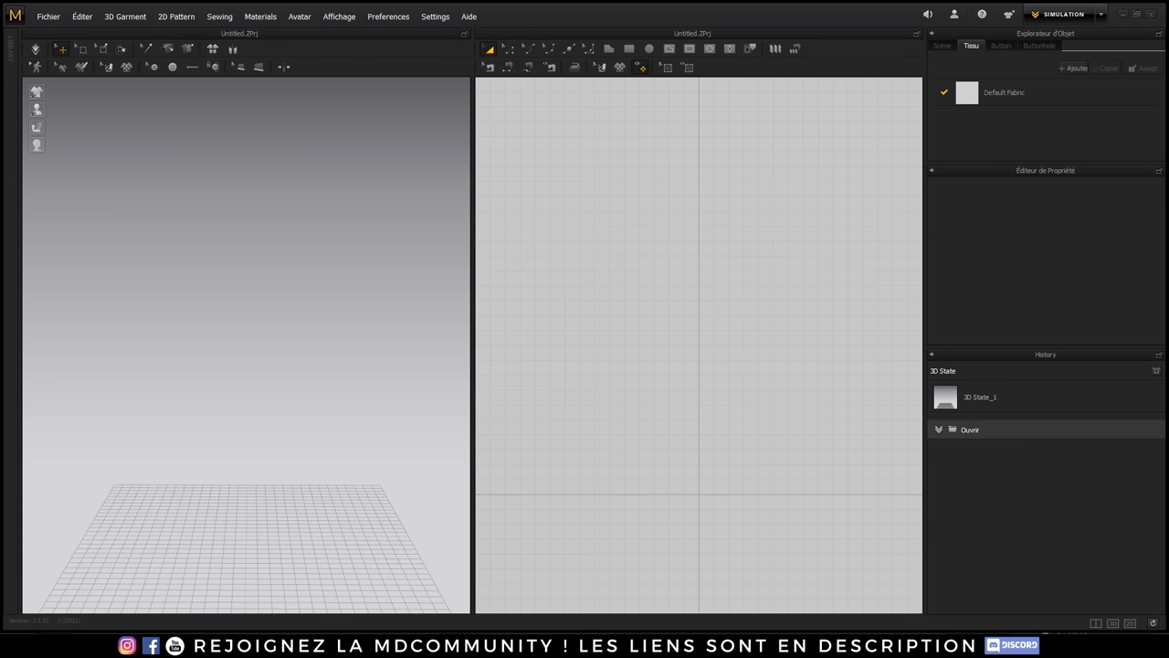
click(49, 17)
mouse_move(91, 139)
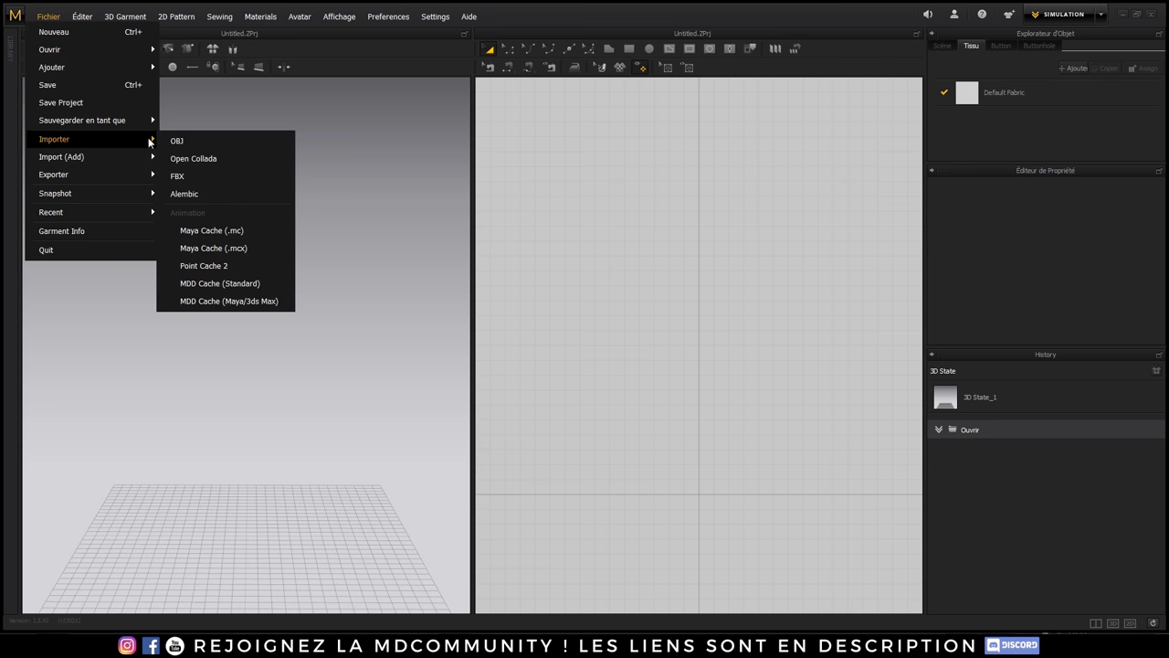
click(176, 179)
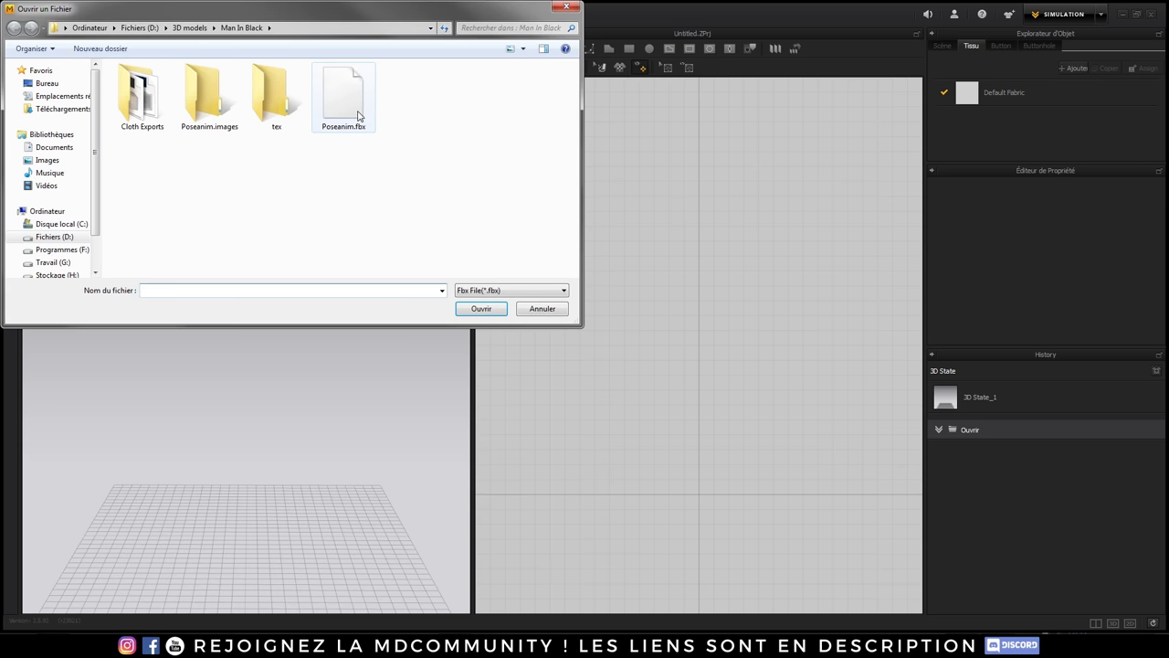
key(BackSpace)
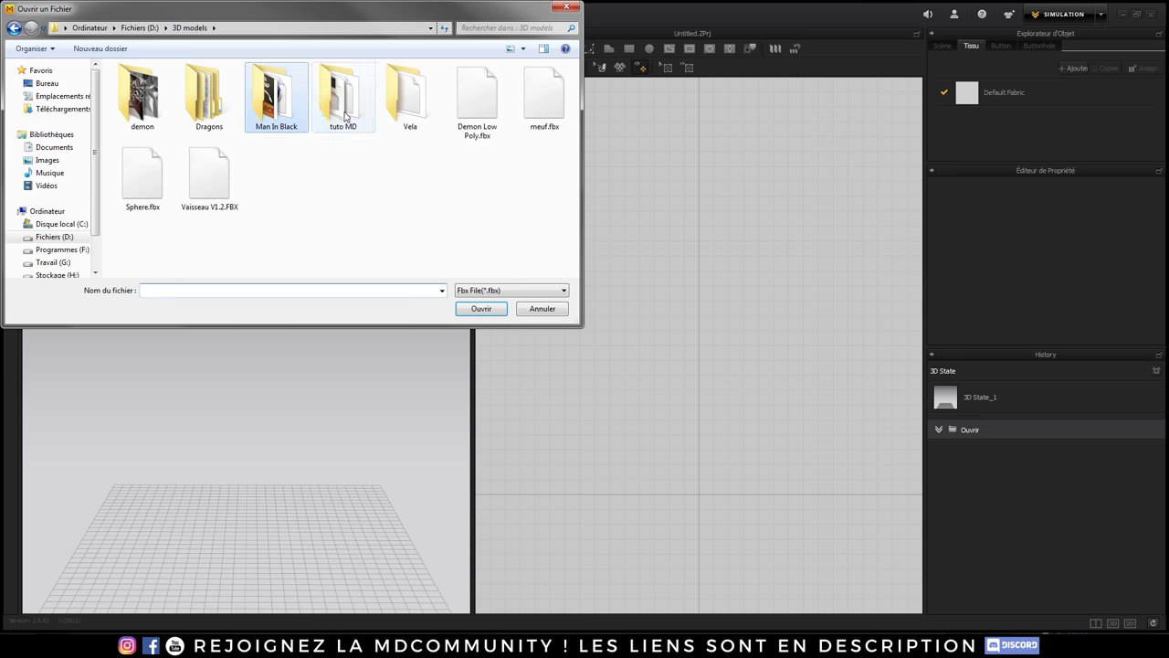
double_click(343, 99)
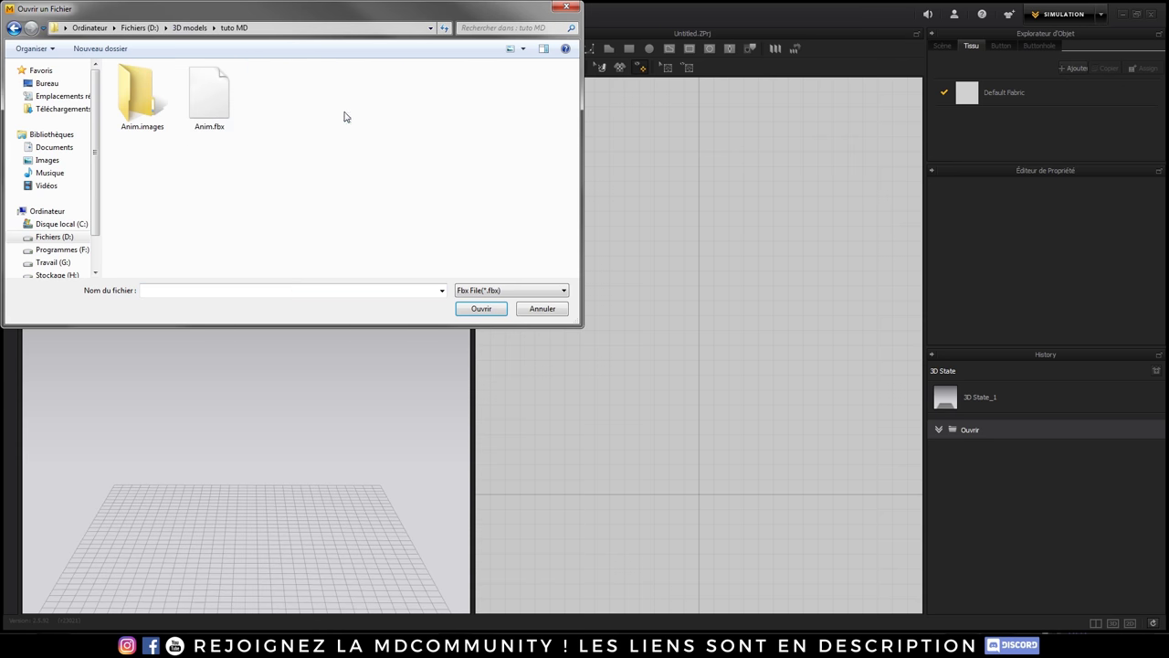
double_click(211, 101)
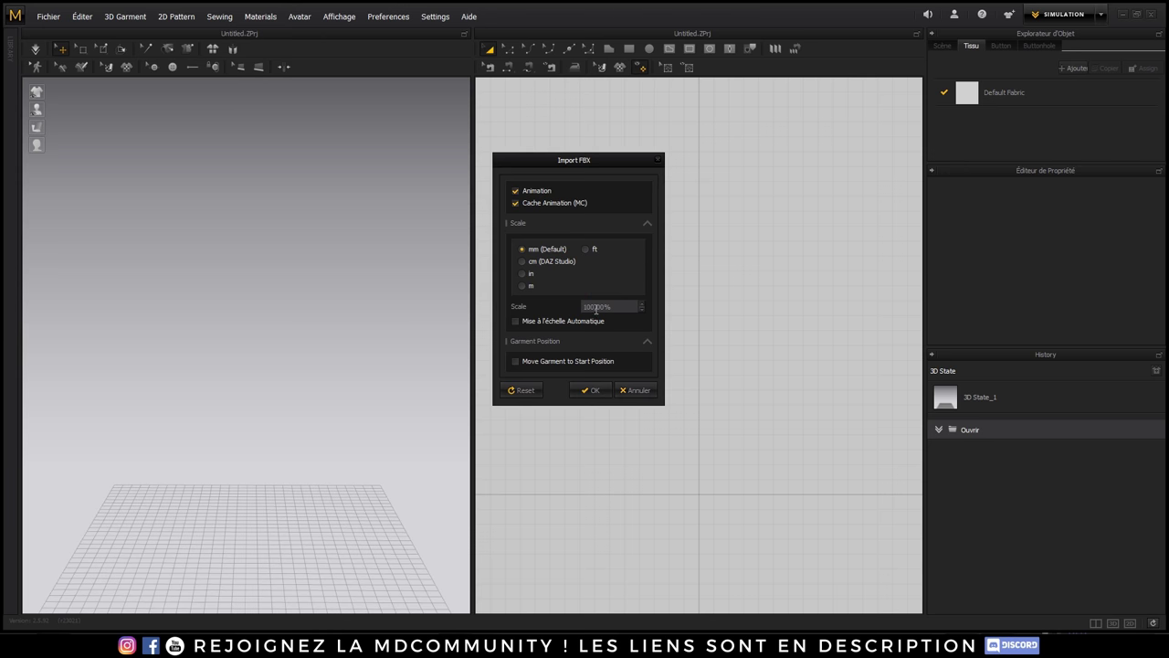
- Edit the Import FBX Scale value, typing 20 then 14, and confirm the import
key(BackSpace)
key(BackSpace)
key(BackSpace)
text(20)
key(BackSpace)
text(1)
text(4)
click(586, 392)
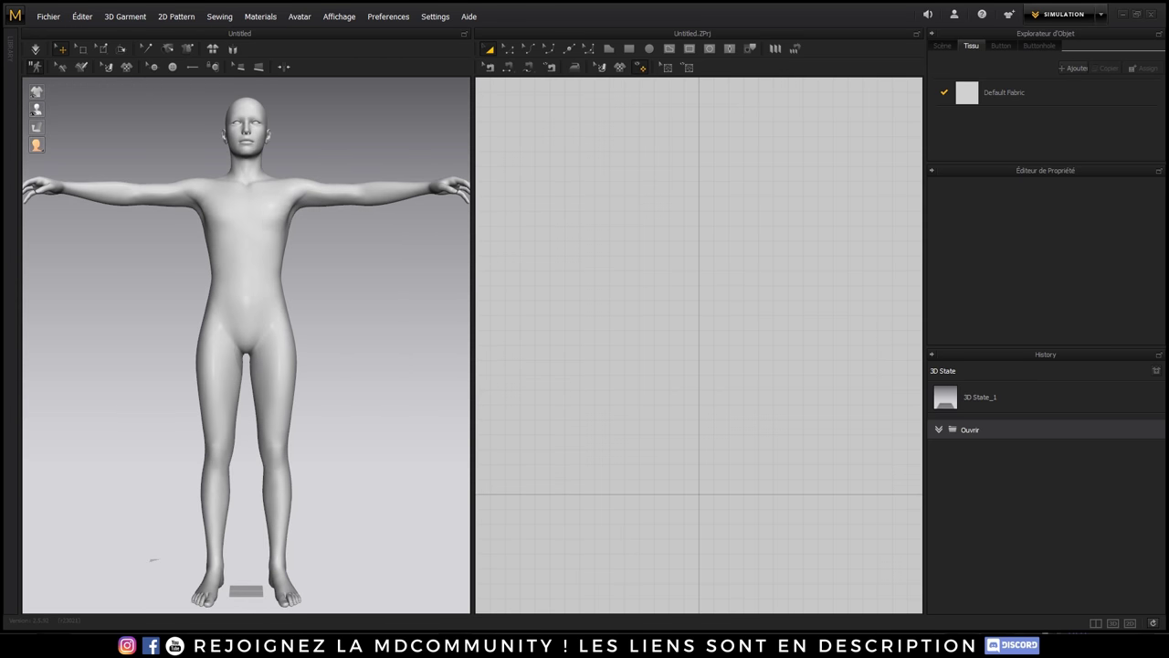
- Import Anim.fbx again with the Scale set to 10,00%
click(45, 18)
mouse_move(55, 139)
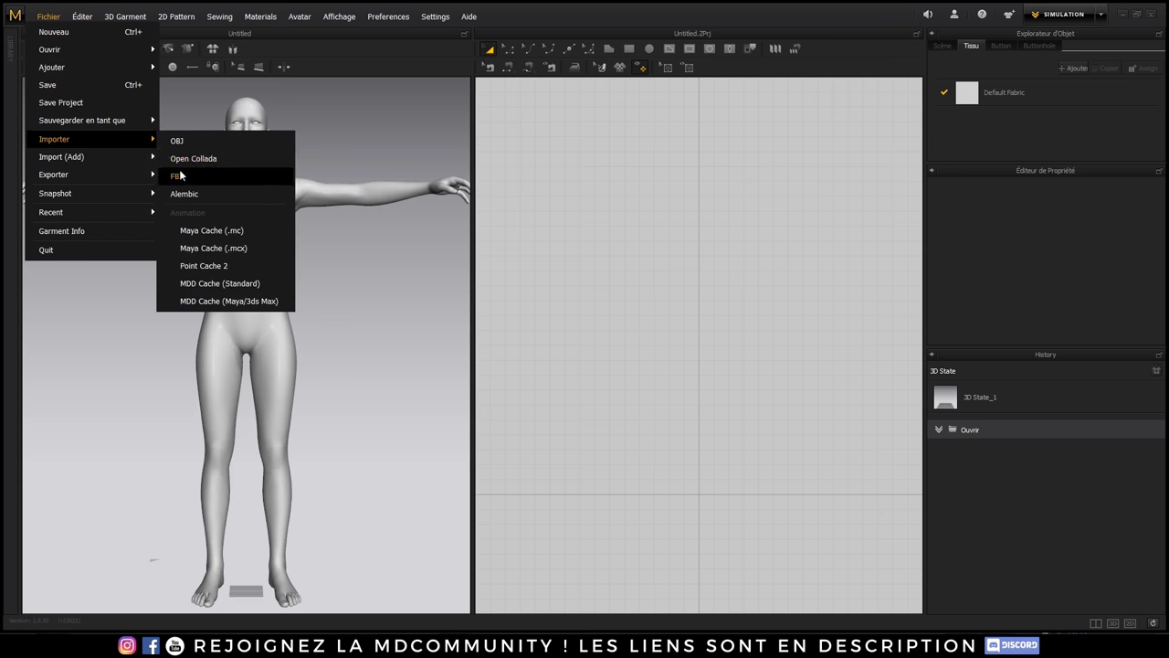
click(179, 170)
double_click(209, 96)
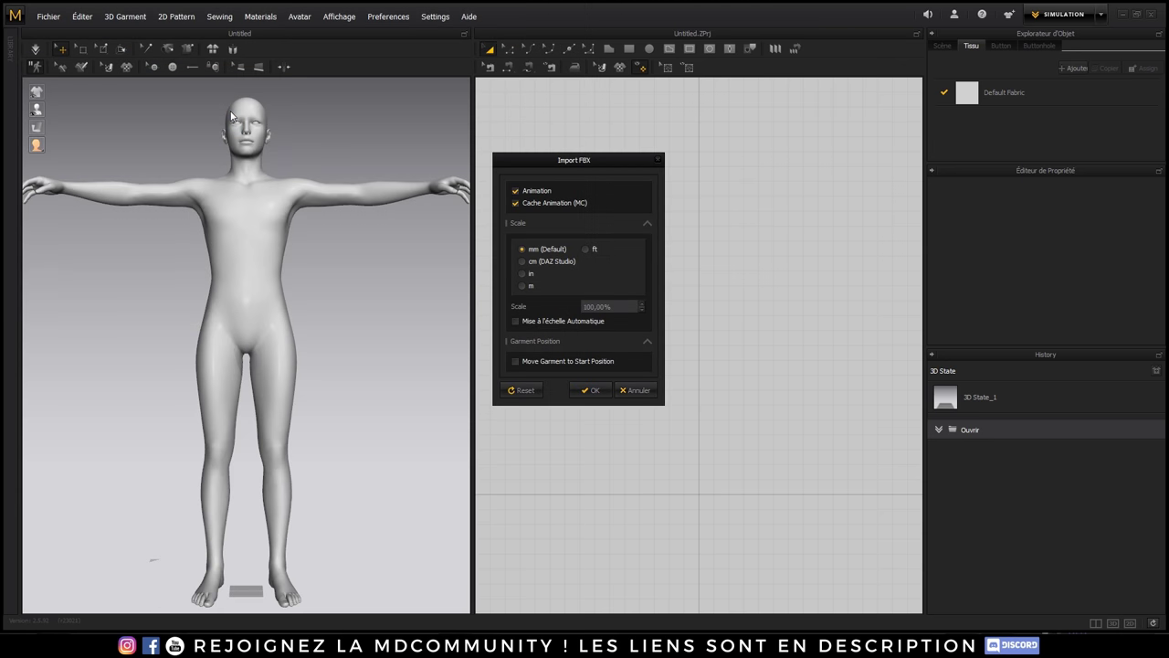
click(610, 307)
text(10)
key(Tab)
click(589, 391)
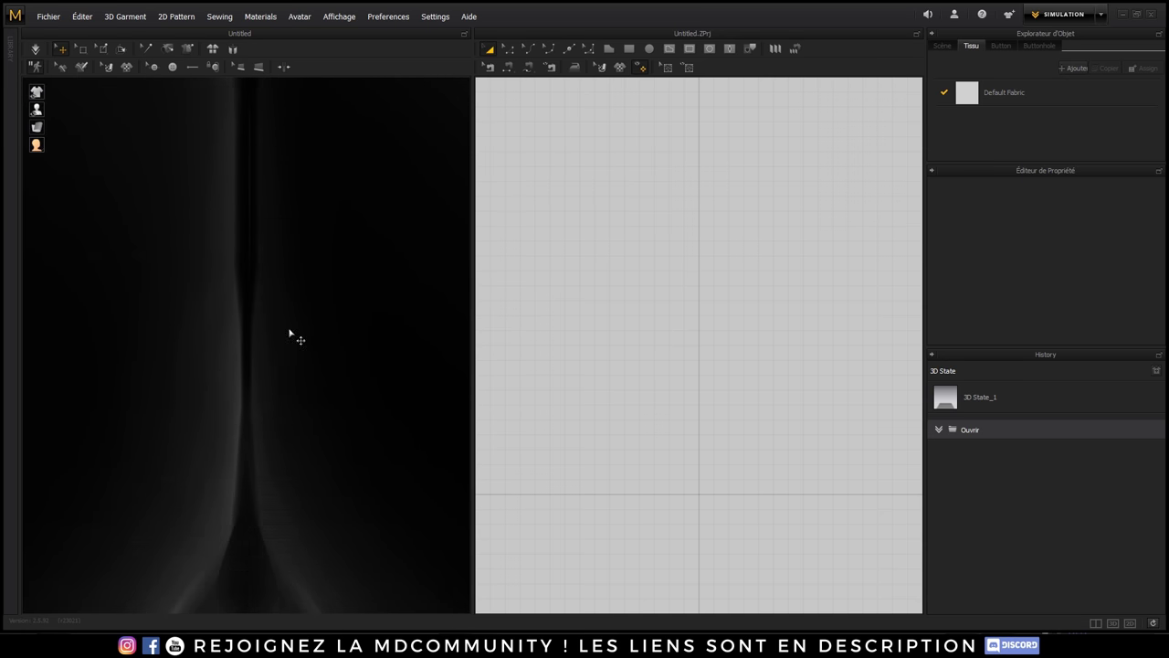
- Zoom the 3D view out to look for the re-imported avatar
scroll(293, 335, down, 3)
scroll(293, 334, down, 2)
scroll(293, 334, down, 2)
scroll(289, 370, down, 5)
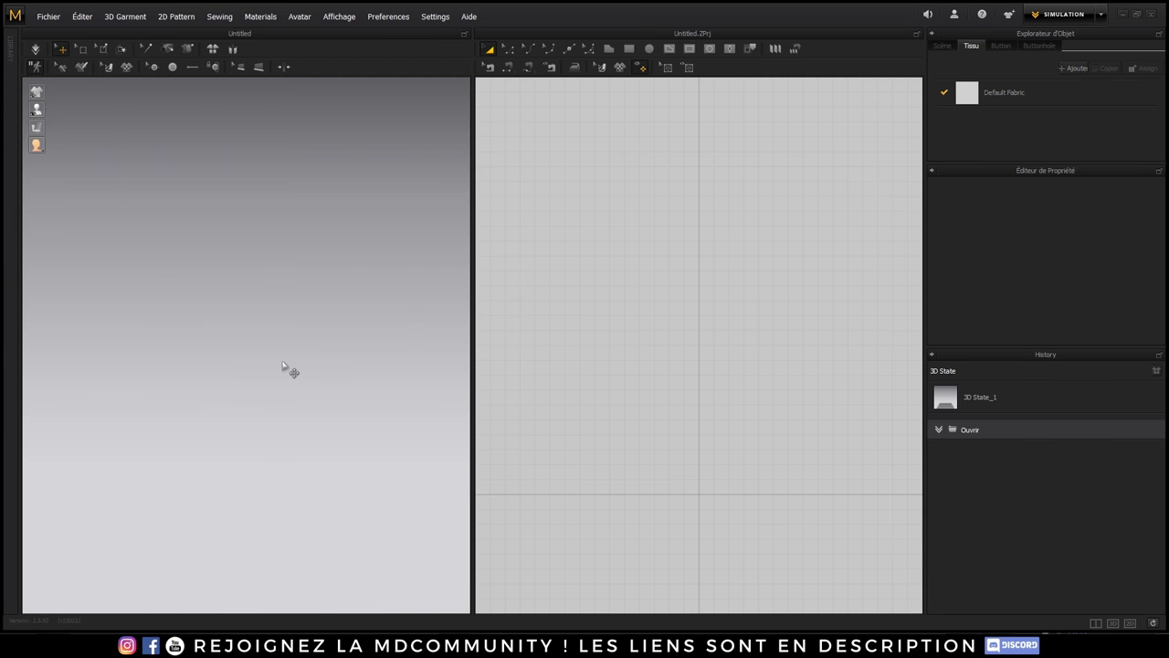
- Import the avatar FBX again with the Scale set to 1000,00%
click(49, 16)
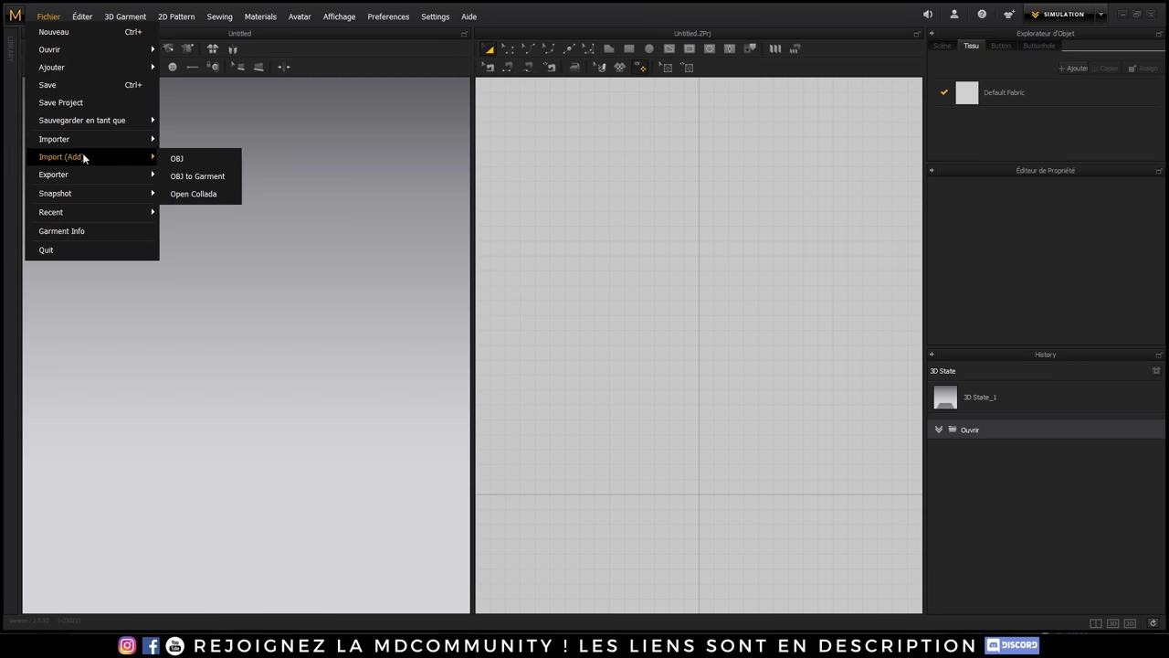
mouse_move(54, 139)
click(177, 176)
double_click(210, 96)
double_click(588, 307)
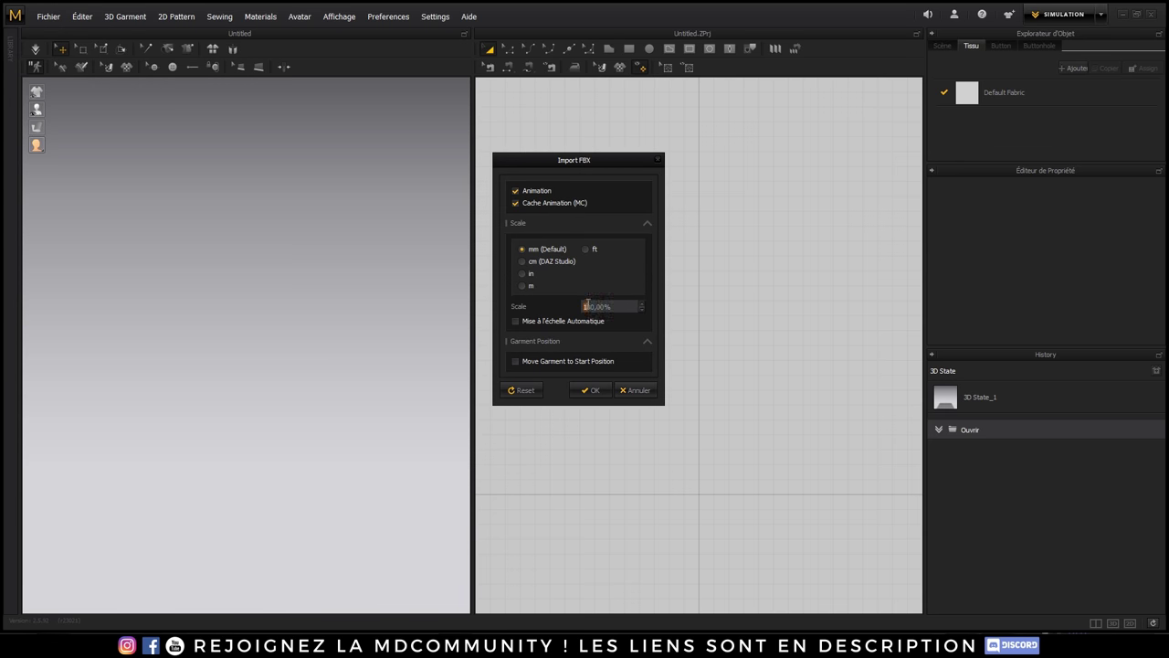
text(0)
click(596, 390)
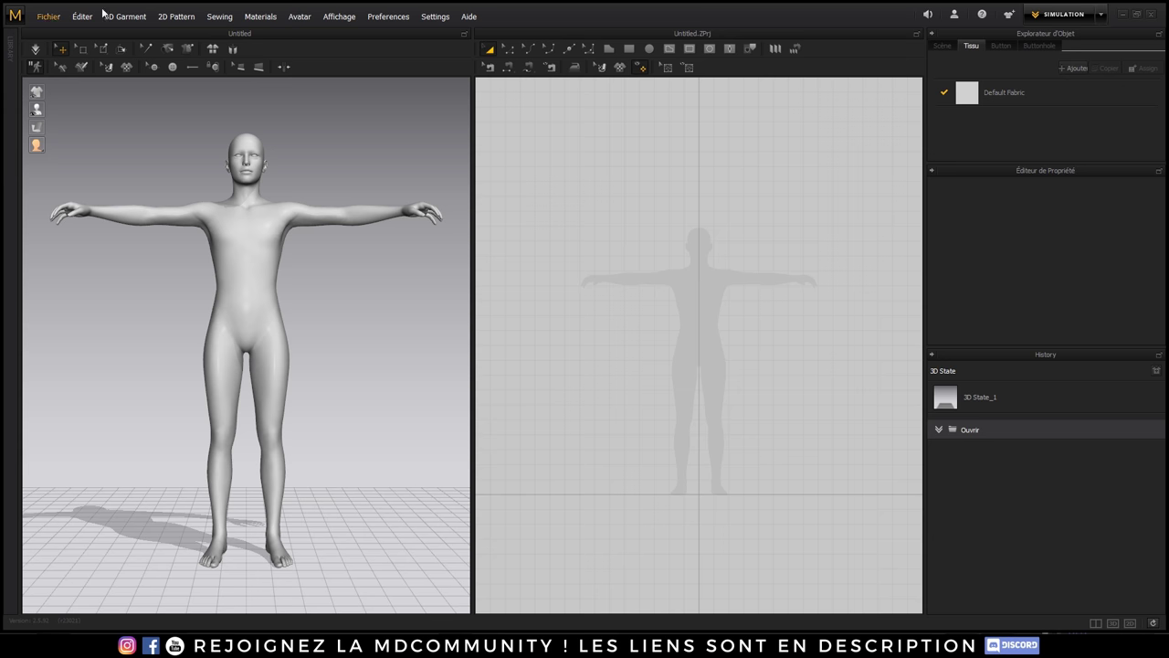
- Orbit the 3D view to a high front view of the avatar and zoom the 2D window
click(44, 18)
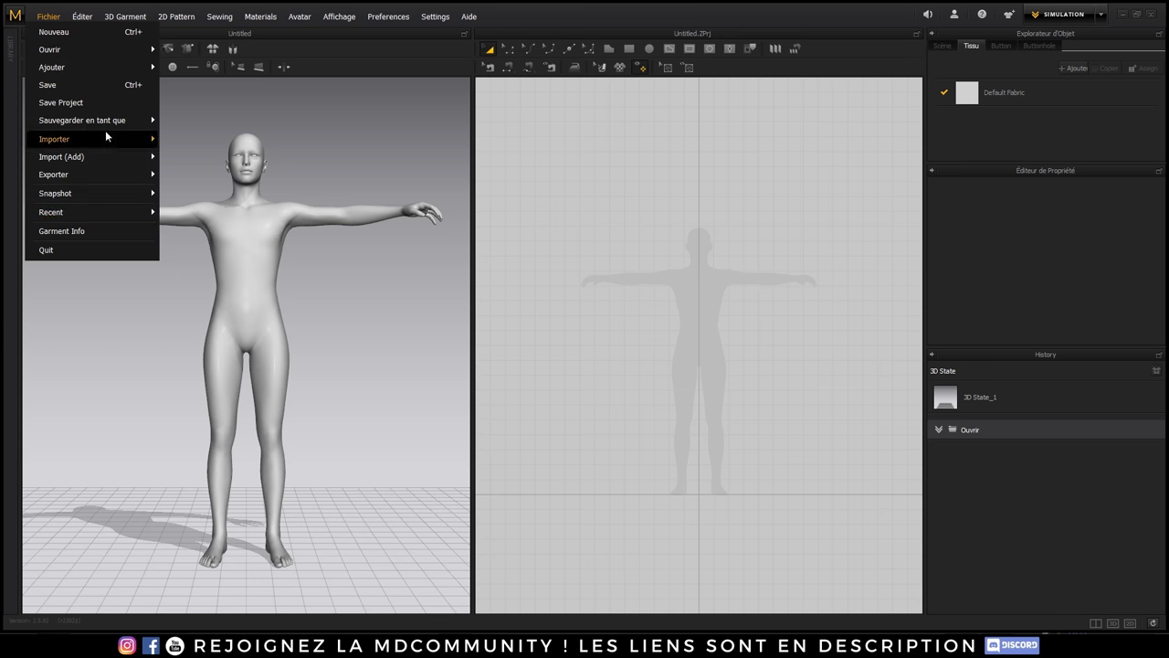
click(335, 433)
right_click(381, 402)
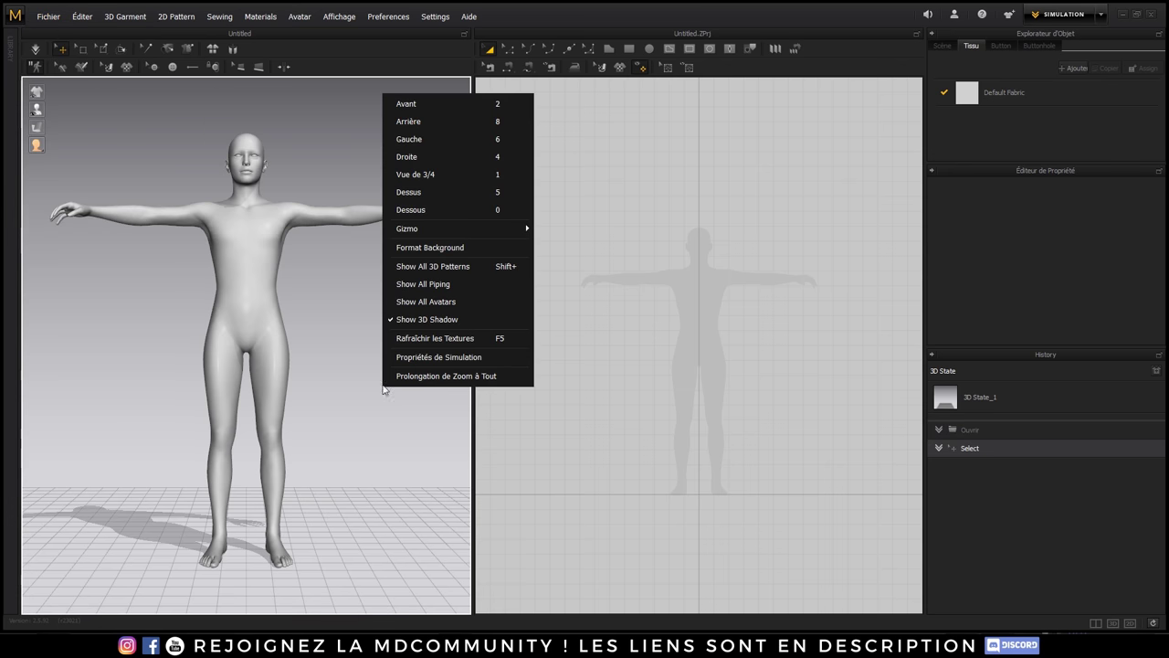
click(332, 357)
mouse_move(343, 371)
right_down()
mouse_move(201, 548)
mouse_move(274, 384)
right_up()
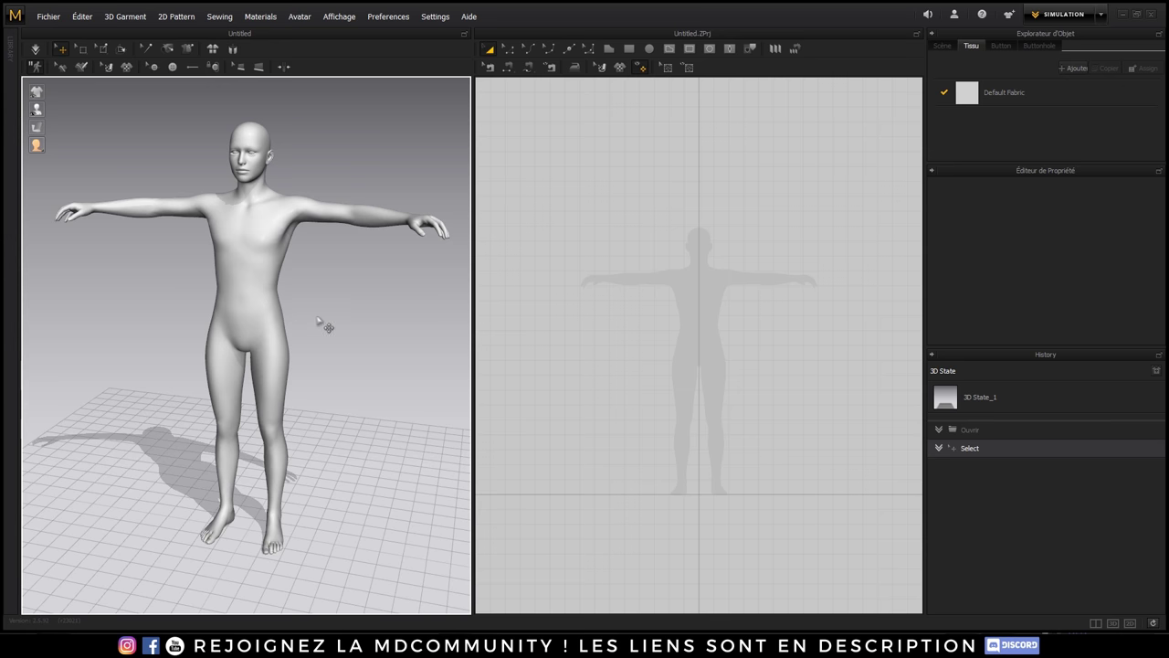
mouse_move(324, 305)
right_down()
mouse_move(357, 295)
mouse_move(327, 290)
right_up()
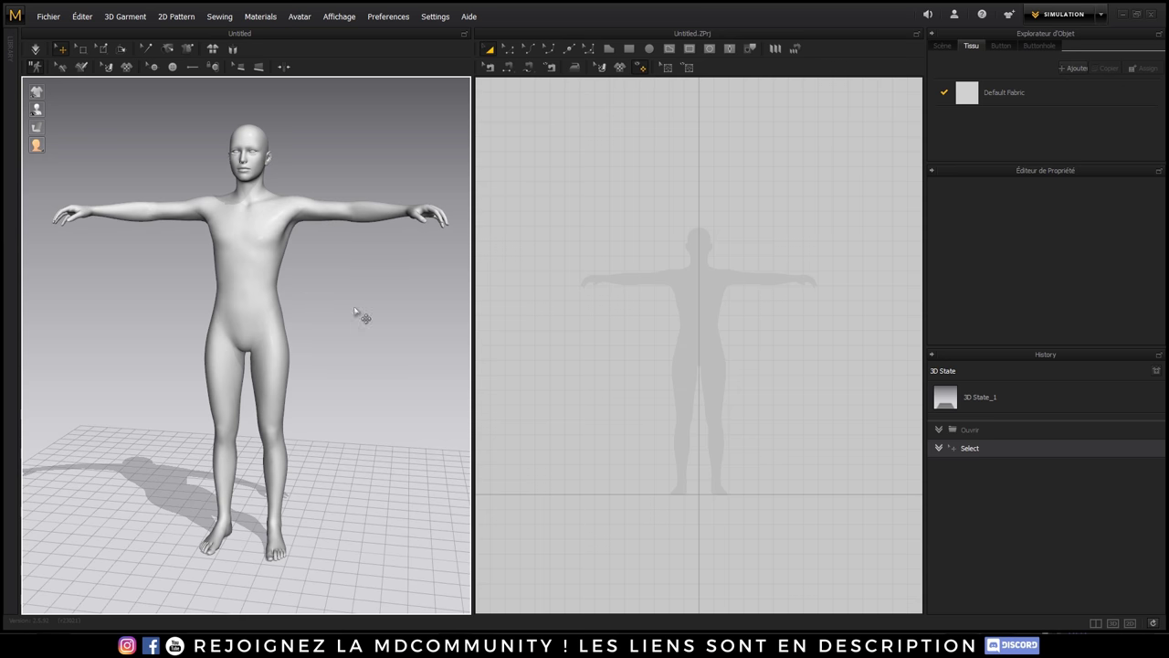
right_drag(355, 312, 34, 110)
mouse_move(347, 575)
right_down()
mouse_move(373, 339)
mouse_move(362, 316)
right_up()
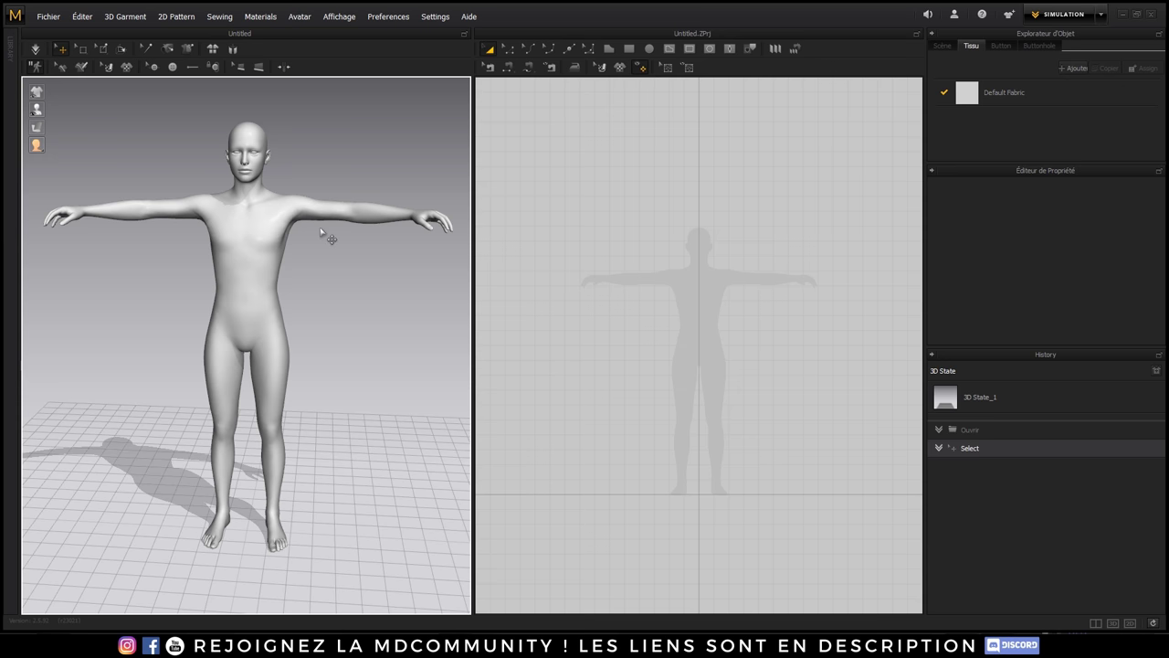
scroll(700, 292, up, 3)
scroll(705, 314, up, 2)
scroll(650, 298, up, 1)
- Draw a half-body polygon panel with waist, horizontal ankle hem, centre line, chest and neck points
middle_drag(649, 298, 669, 302)
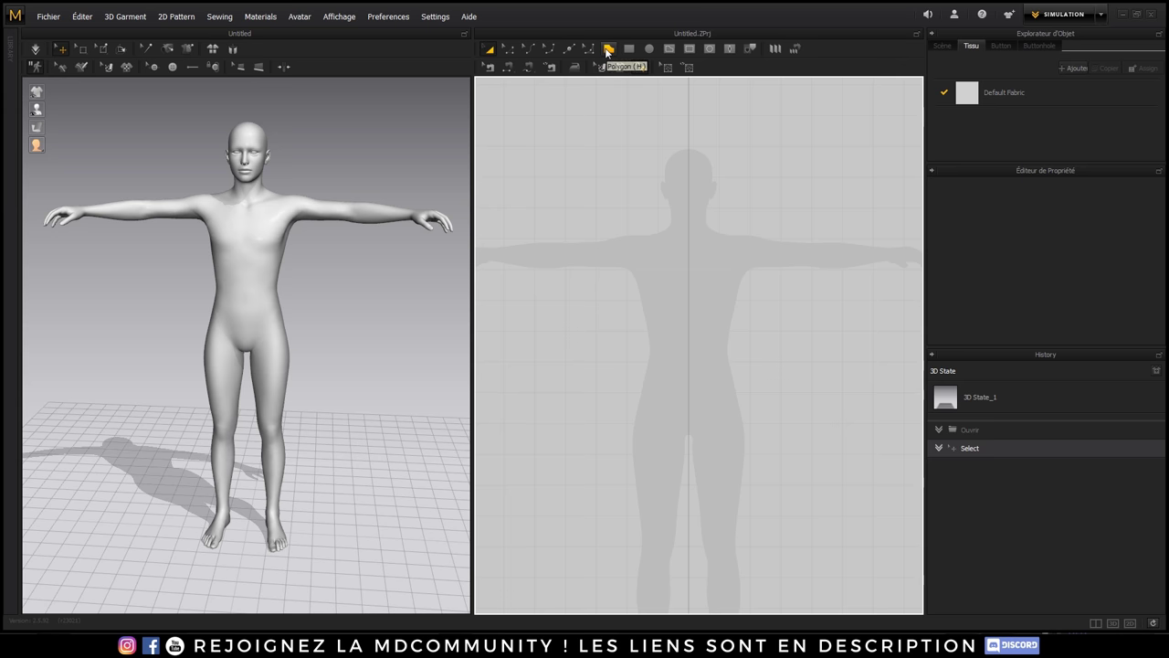
click(609, 50)
scroll(659, 232, up, 2)
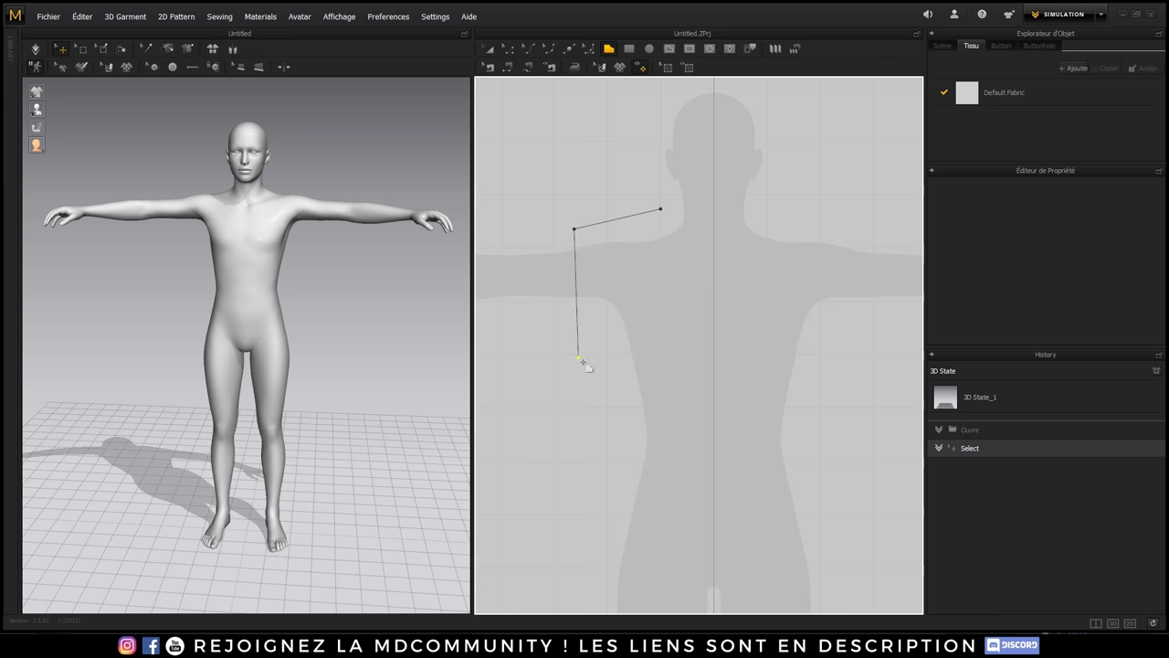
click(597, 334)
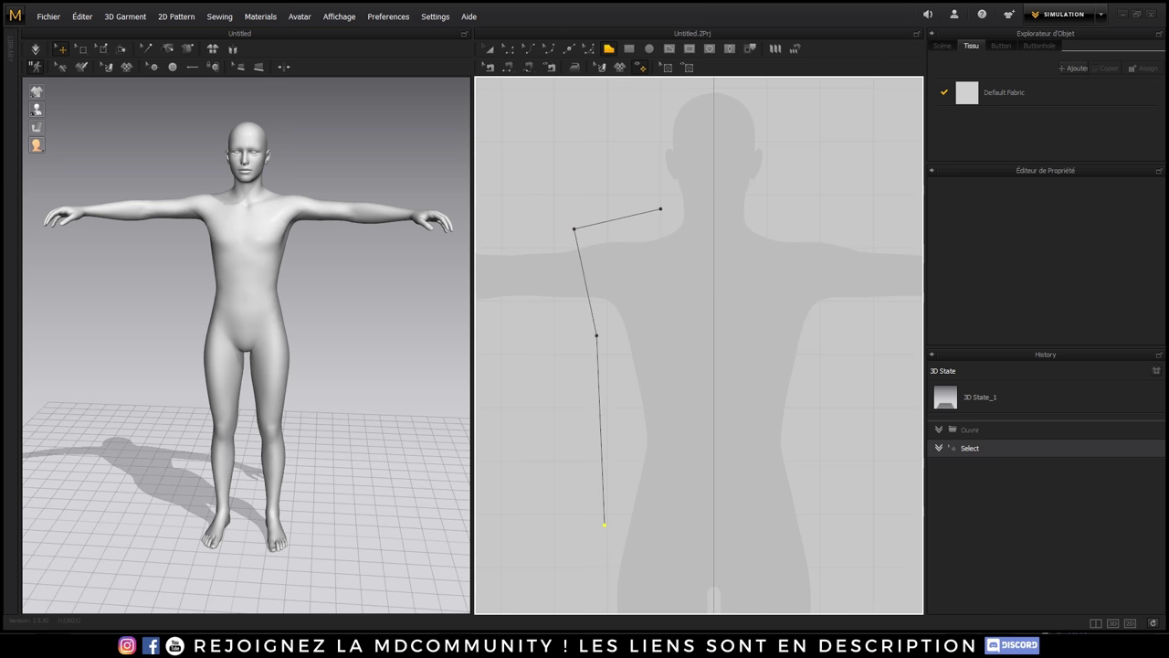
scroll(549, 348, down, 1)
scroll(554, 311, down, 1)
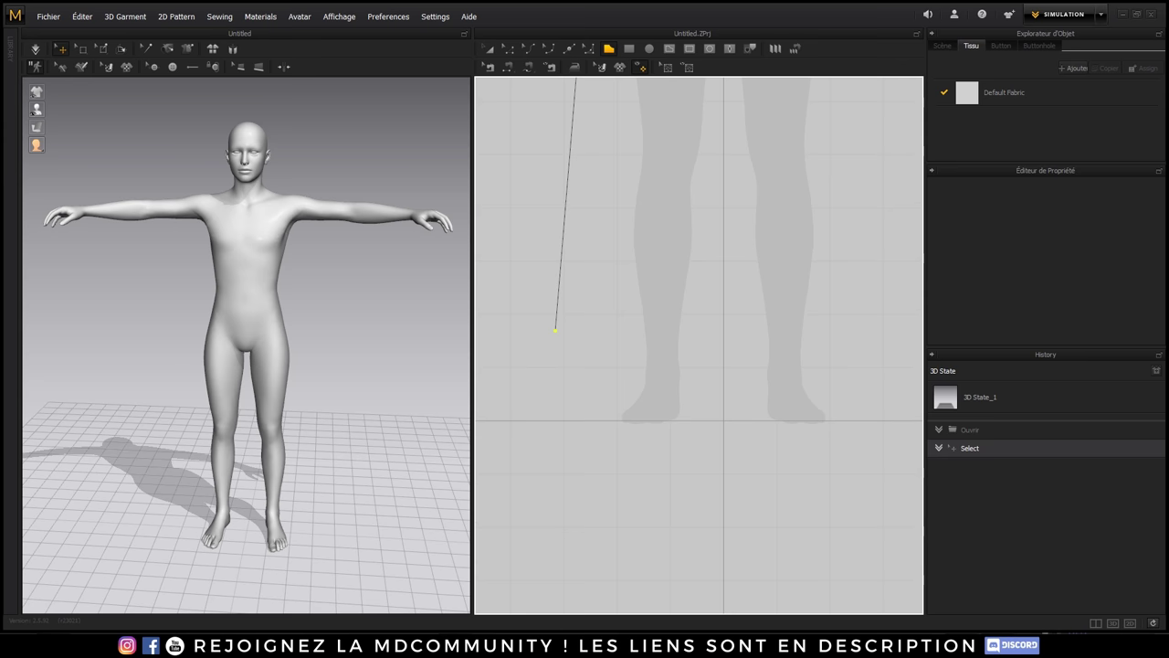
click(510, 367)
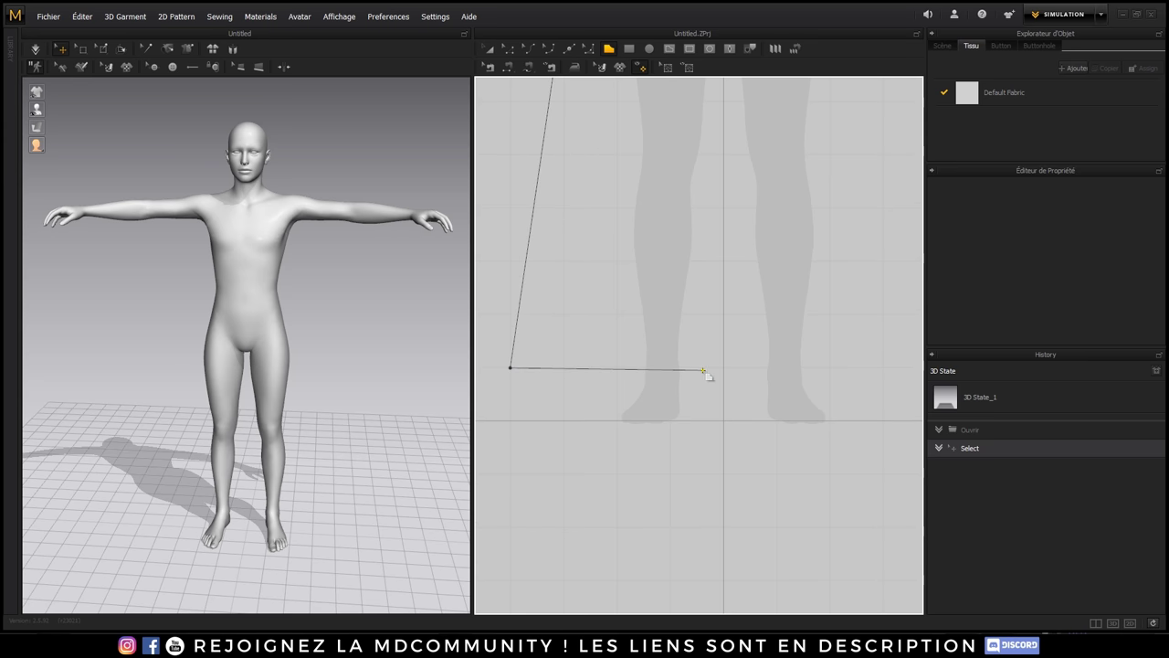
key(shift)
click(723, 367)
middle_drag(710, 255, 711, 313)
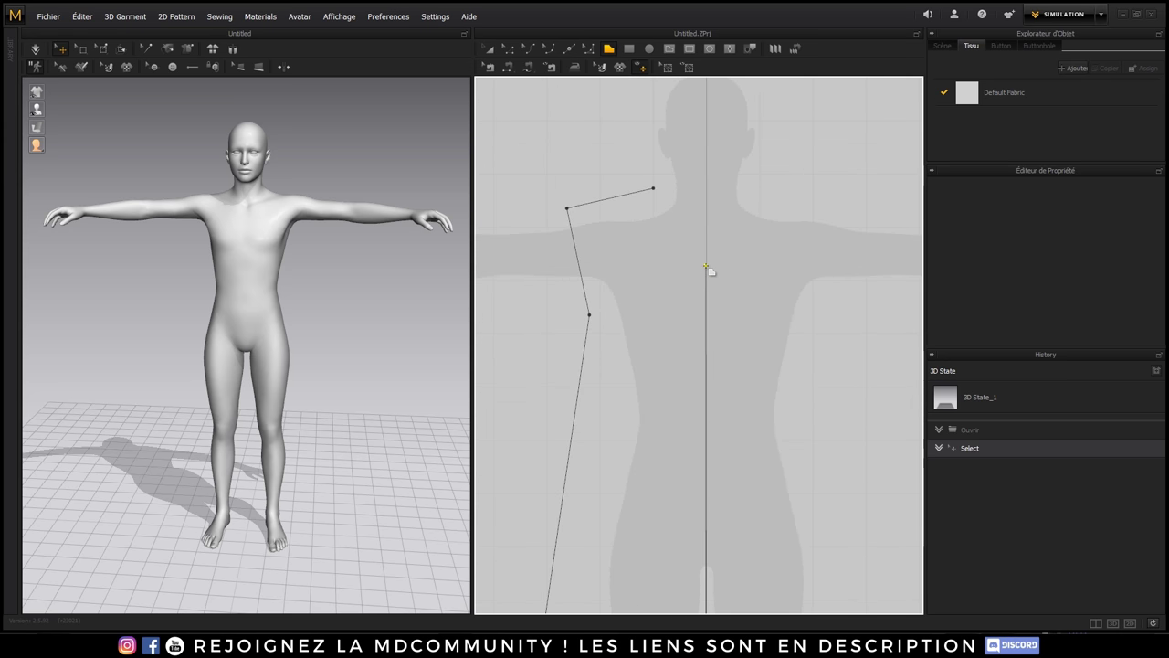
click(706, 265)
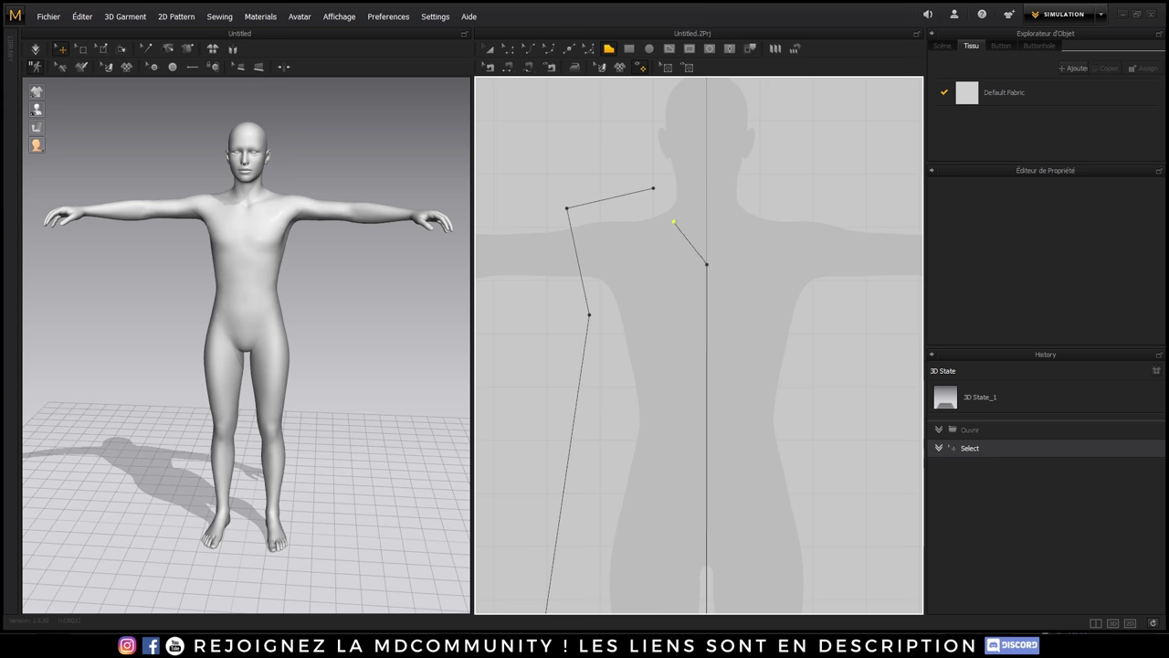
click(654, 189)
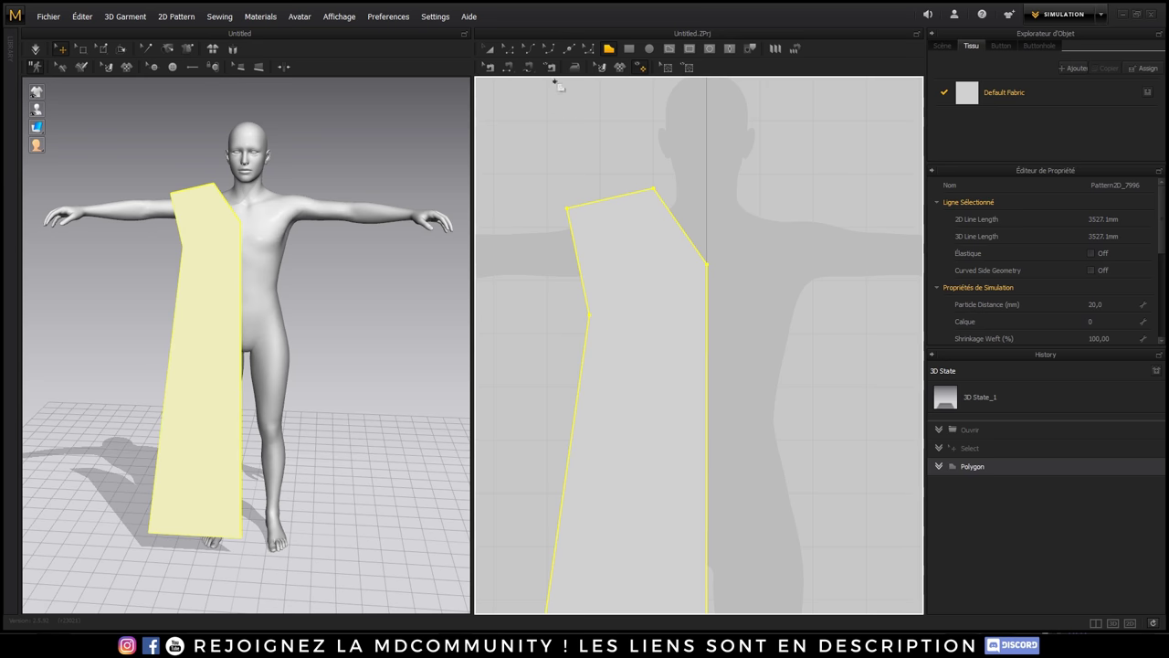
- Curve the half panel's armhole edge into a rounded cut
click(528, 51)
click(580, 261)
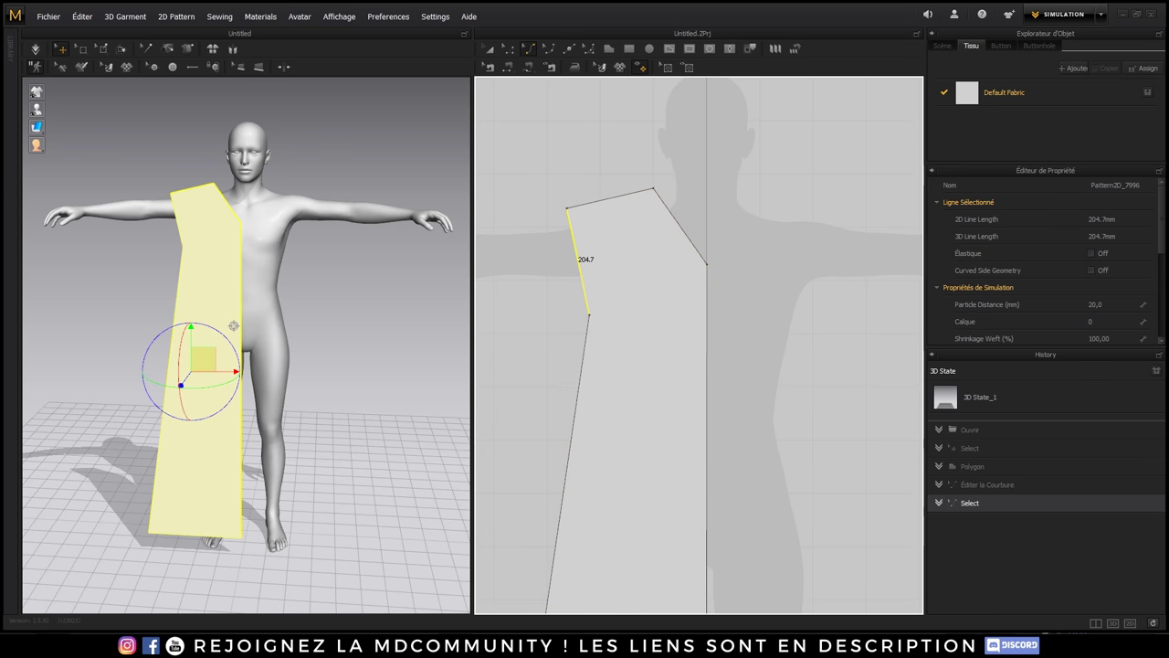
drag(577, 260, 603, 274)
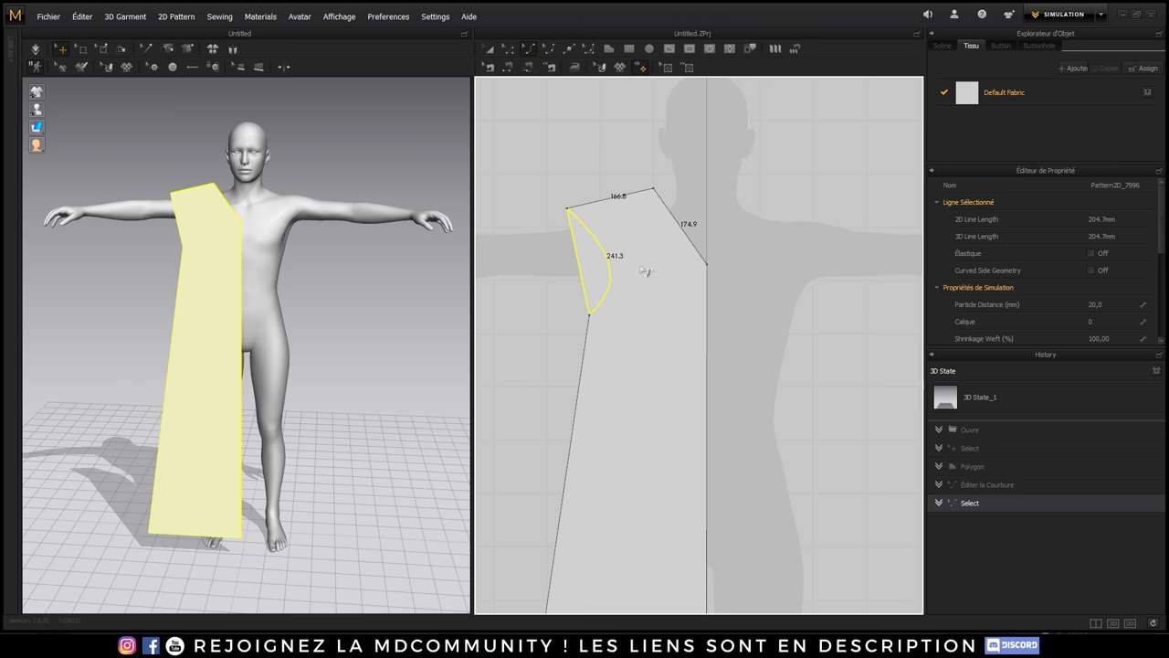
- Slide the outer shoulder point inward and reposition the neck end of the shoulder line
click(489, 49)
click(565, 207)
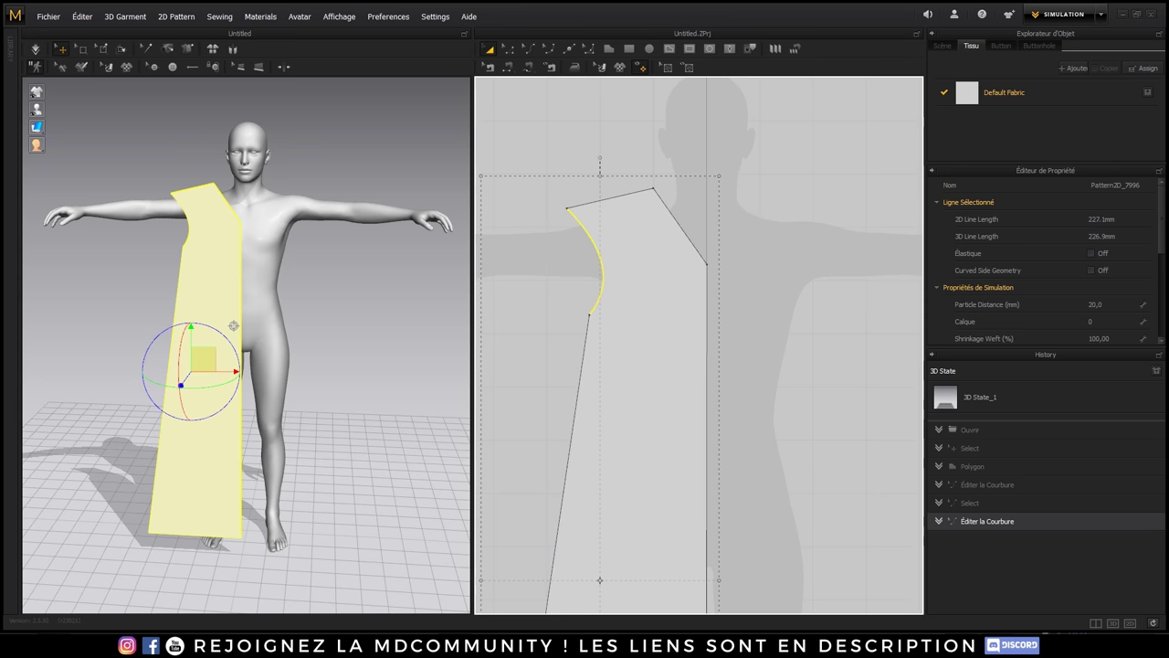
click(509, 48)
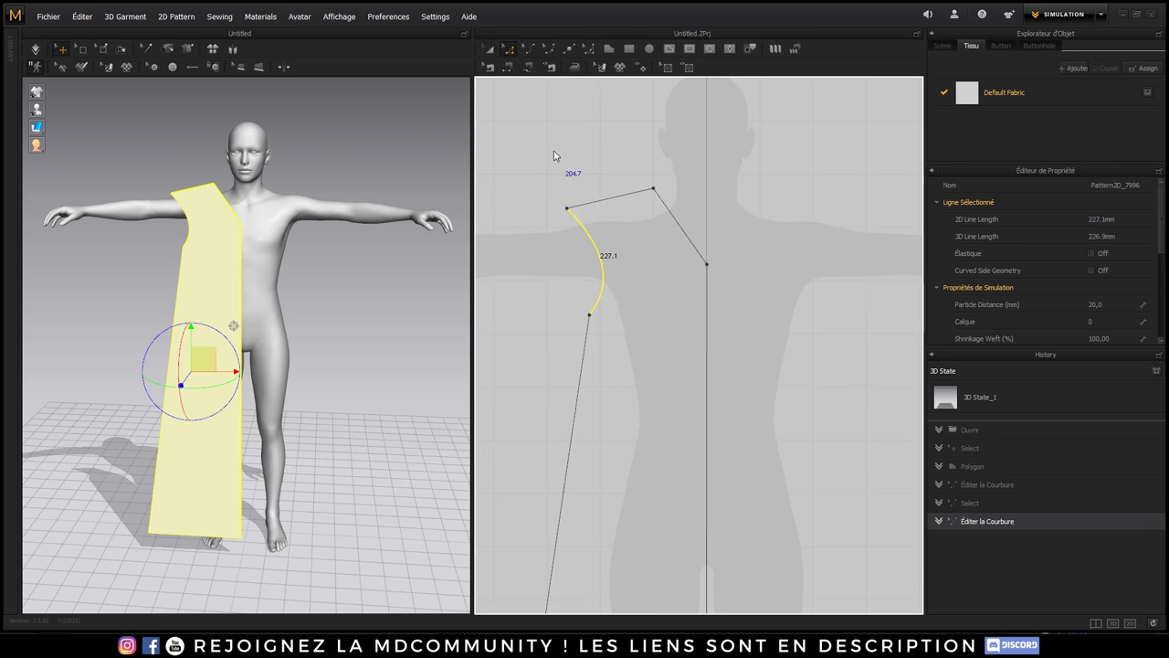
click(569, 208)
drag(590, 216, 618, 203)
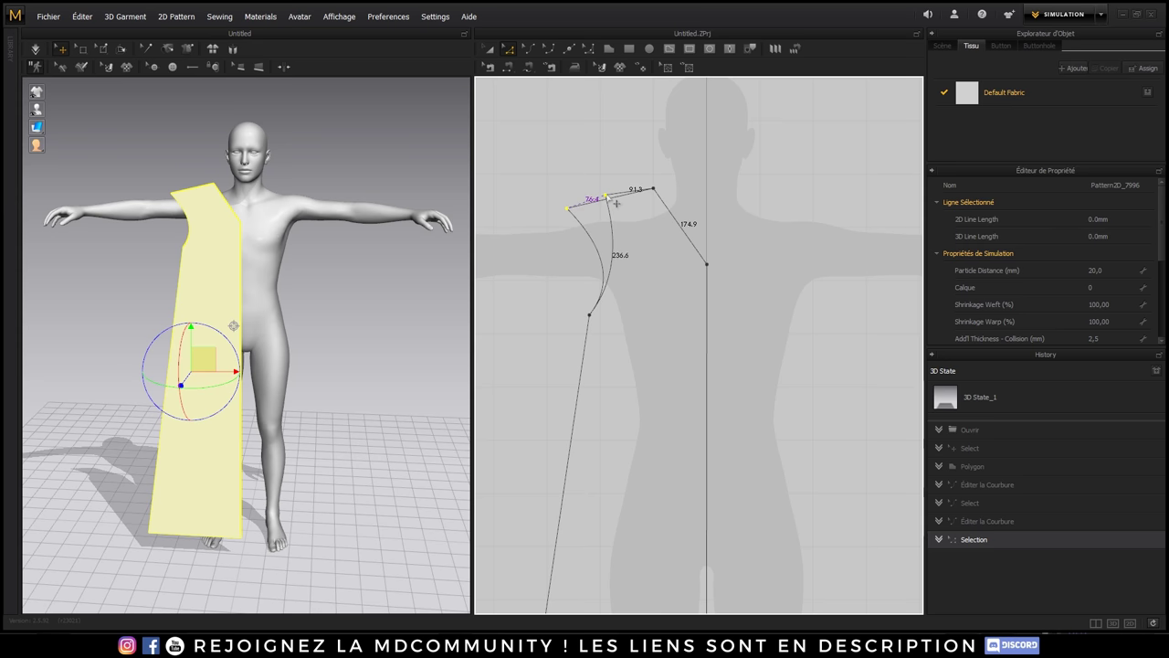
drag(619, 204, 617, 203)
click(654, 189)
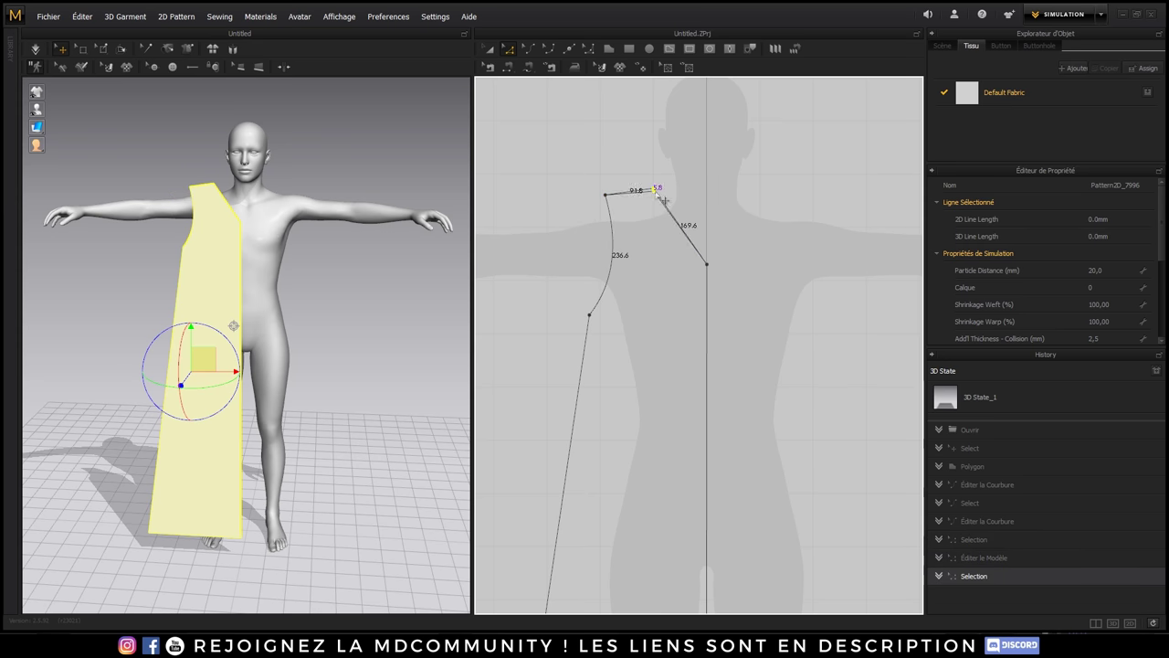
drag(641, 256, 638, 259)
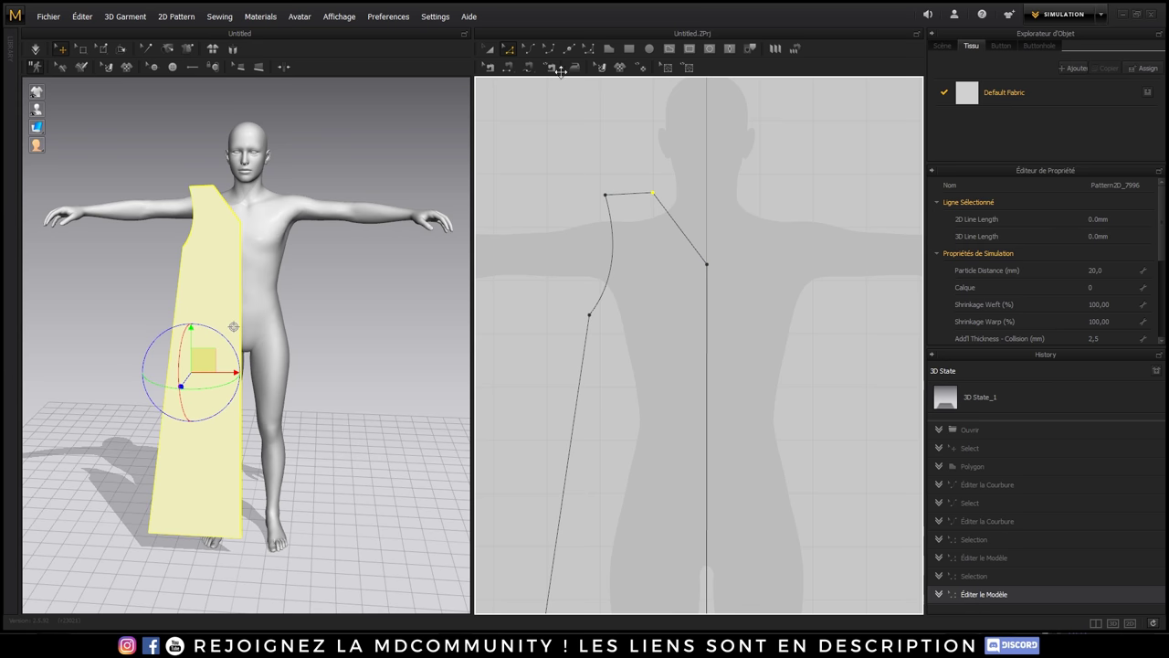
- Curve the neckline edge so it sweeps down to the centre line
click(527, 56)
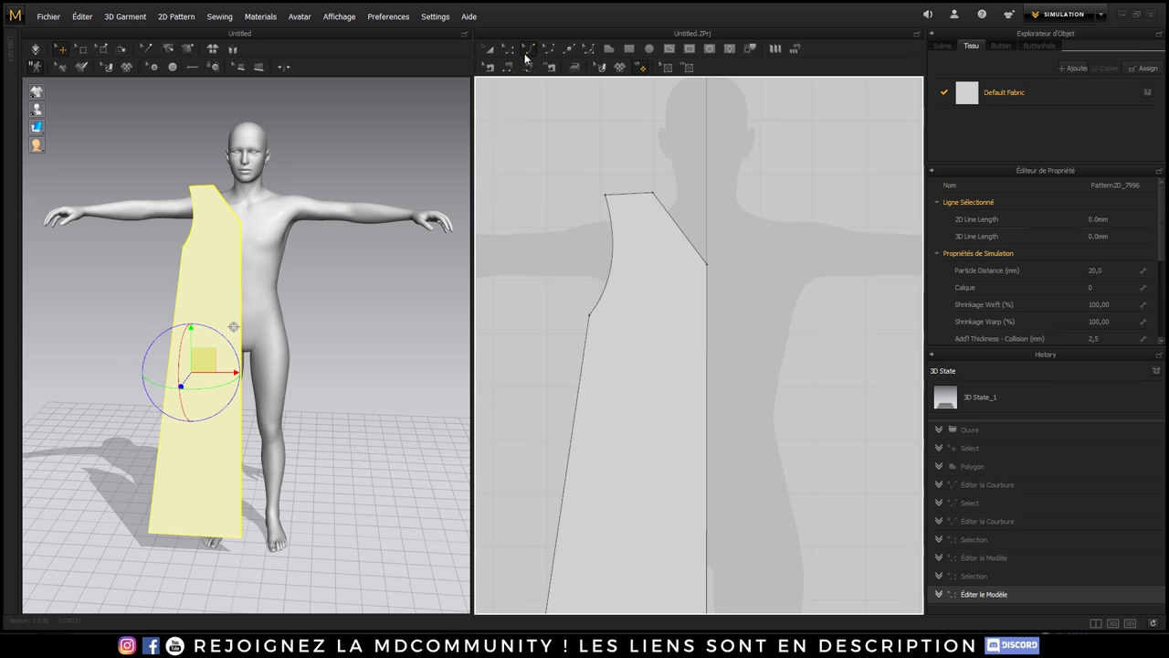
drag(690, 236, 671, 235)
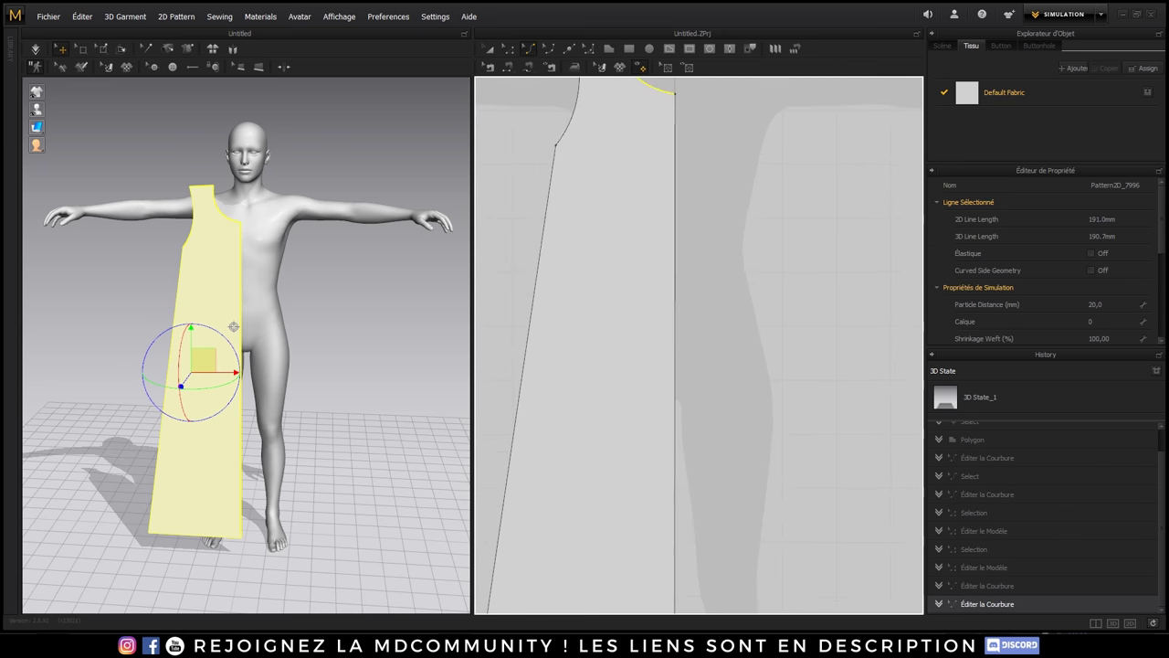
click(508, 49)
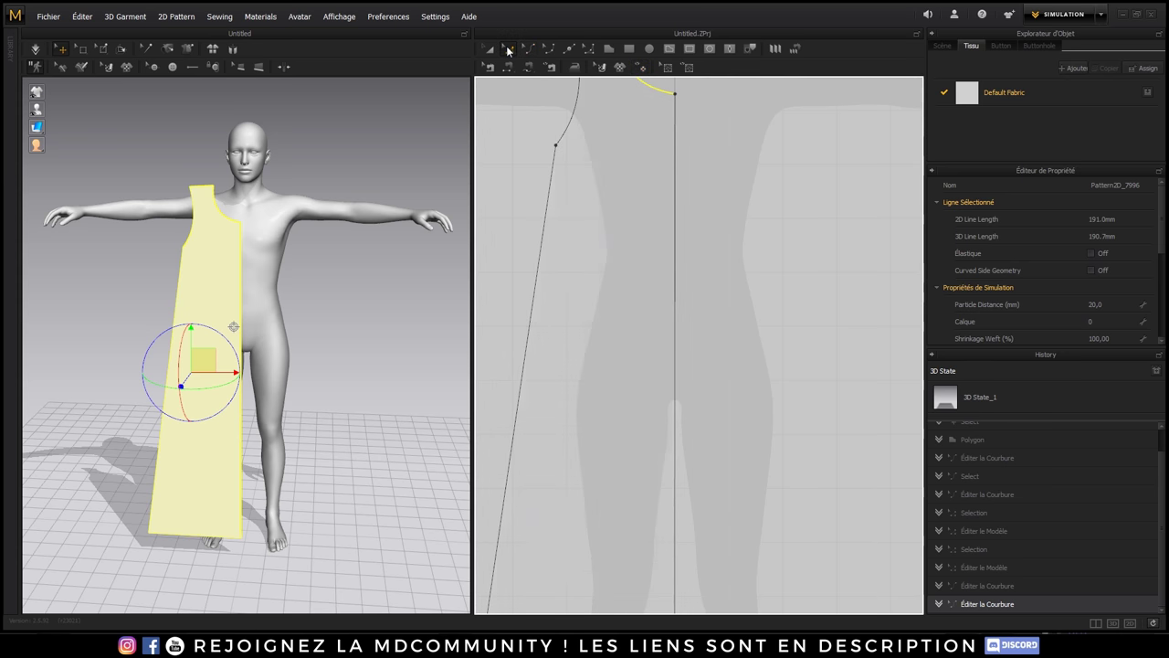
- Unfold the half pattern along its centre line into a full symmetric dress front
right_click(676, 264)
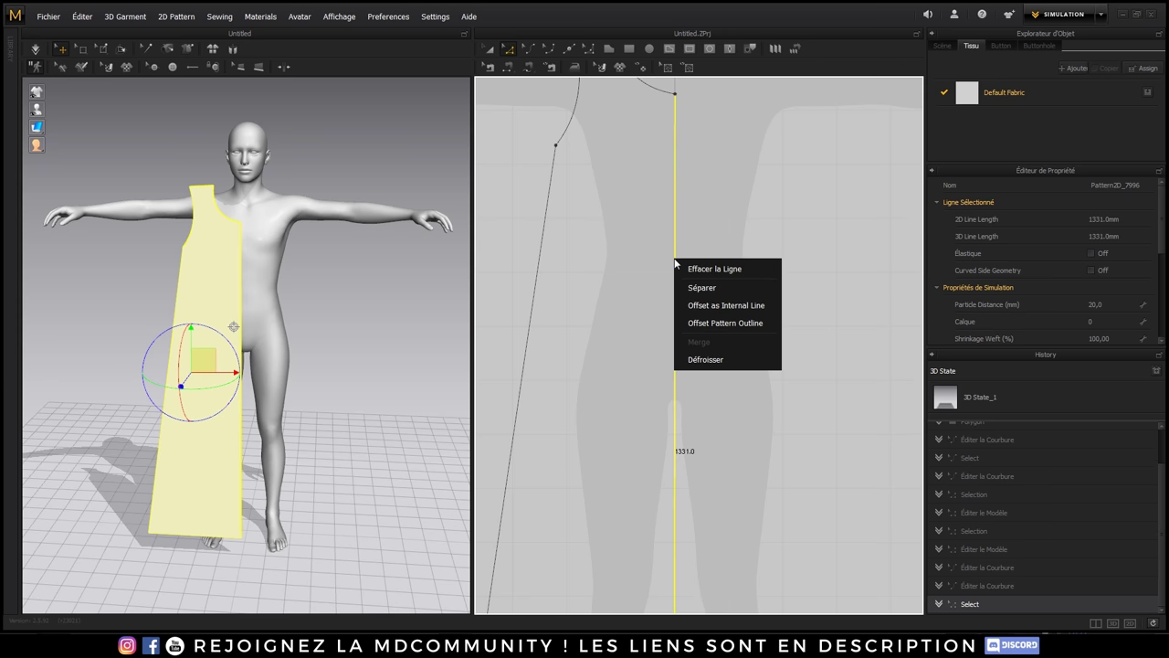
click(706, 360)
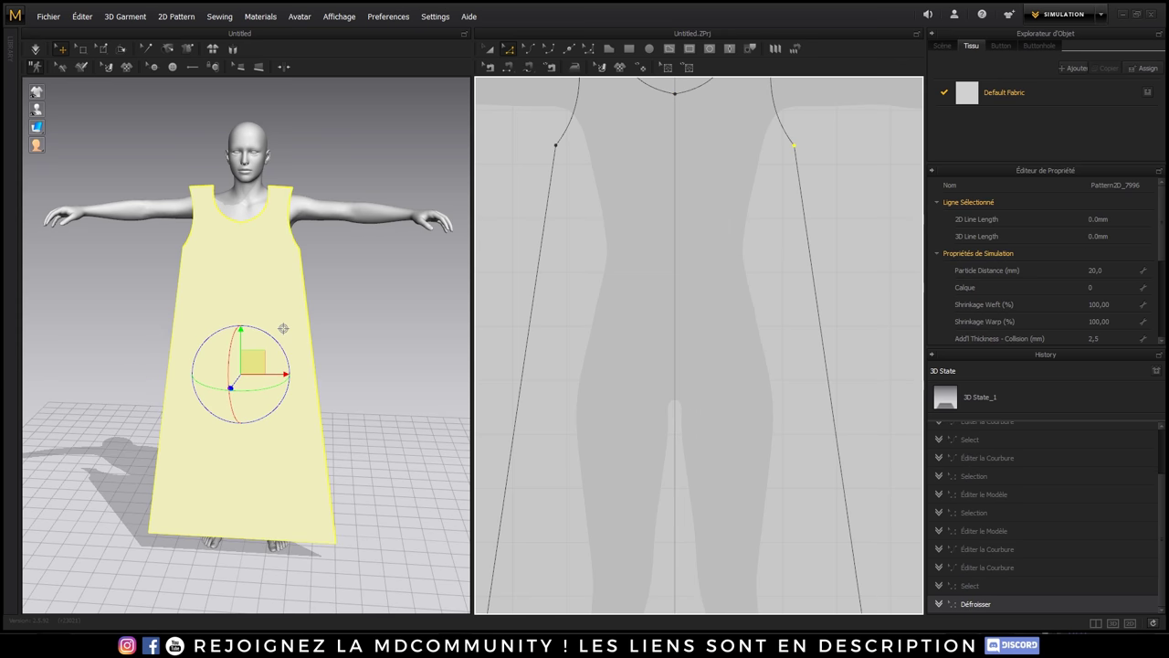
scroll(282, 331, down, 2)
scroll(279, 320, down, 1)
mouse_move(275, 307)
right_down()
mouse_move(325, 302)
mouse_move(289, 314)
right_up()
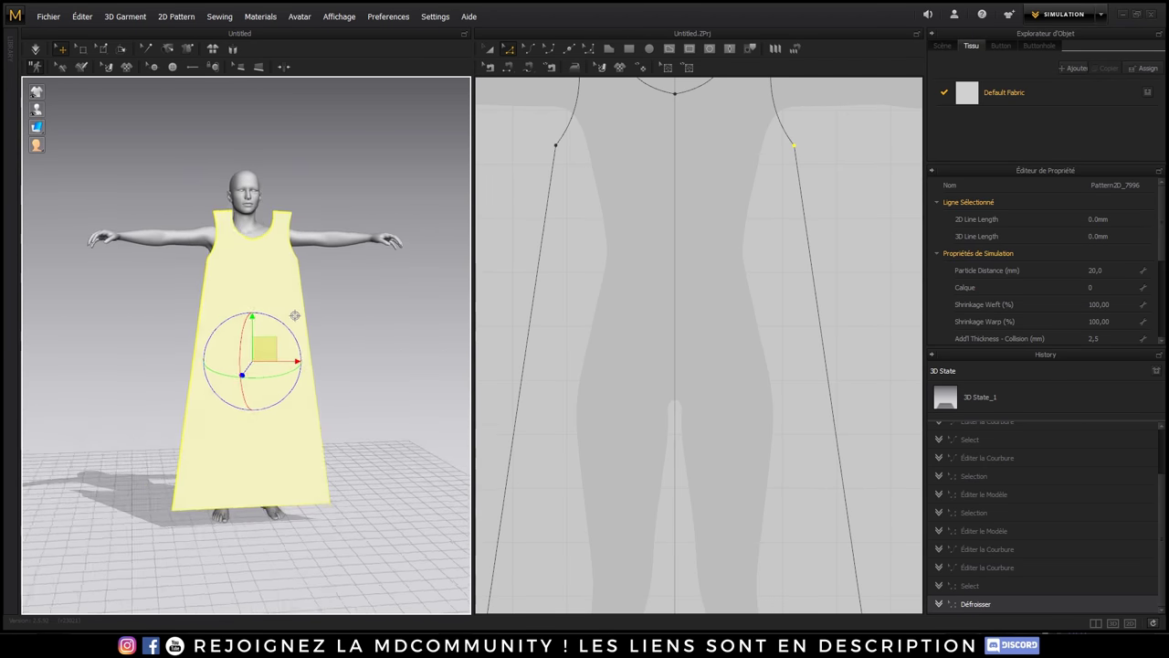
scroll(661, 248, down, 2)
scroll(724, 233, down, 4)
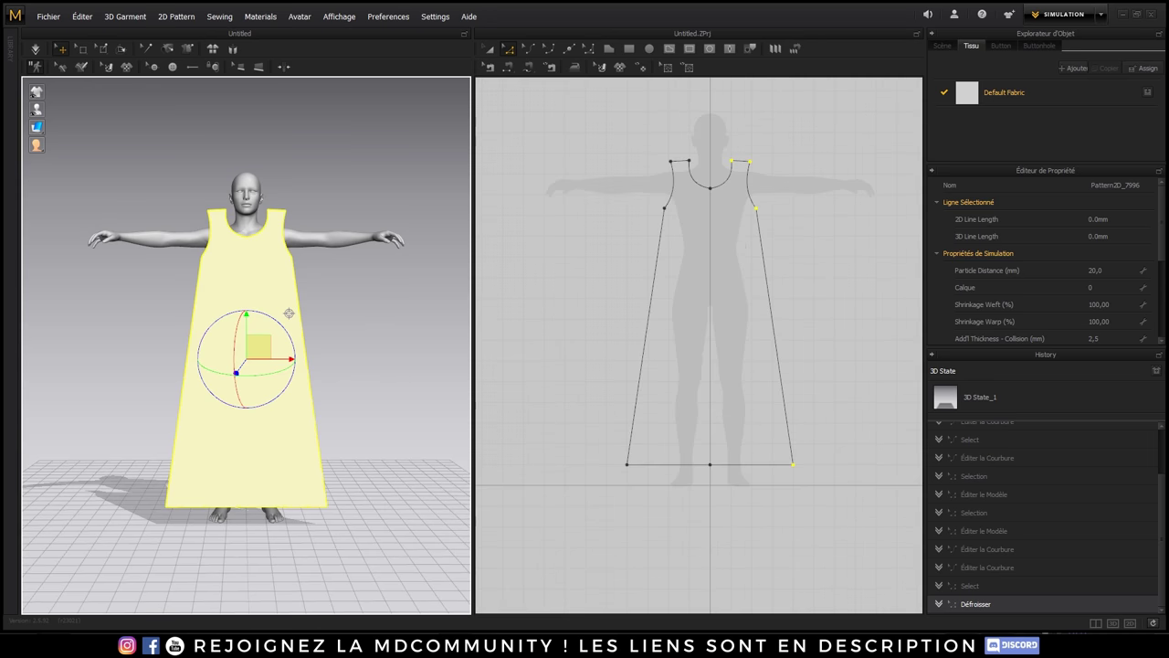
right_drag(288, 314, 162, 299)
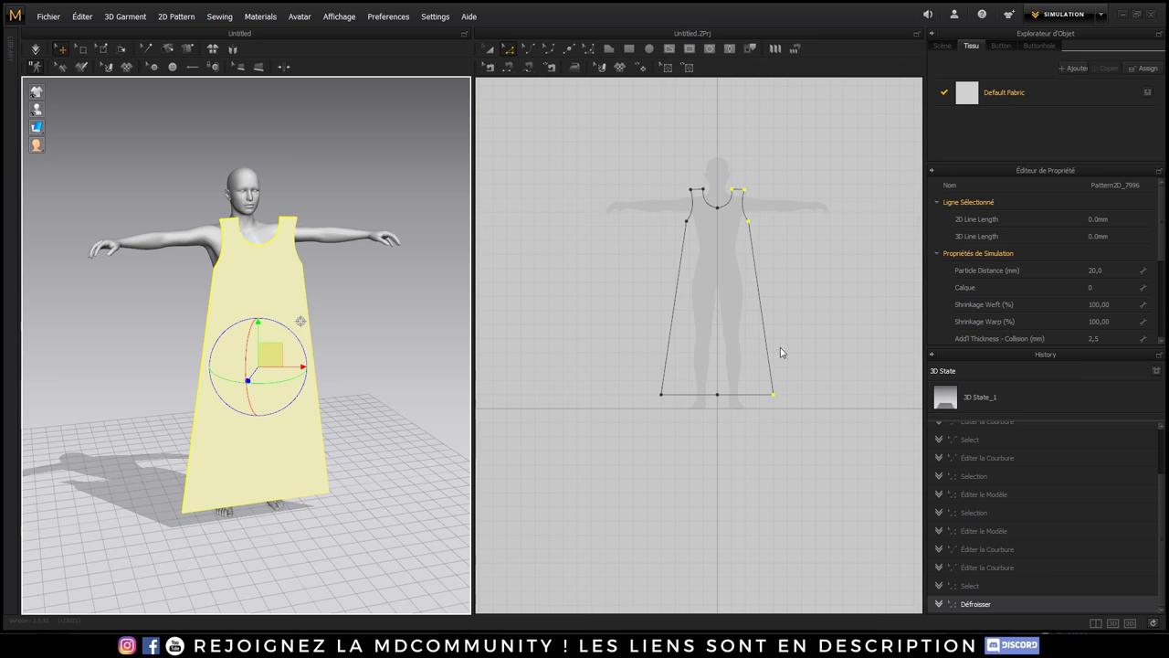
- Copy the whole dress pattern and paste a duplicate in the empty pattern area
drag(640, 149, 779, 442)
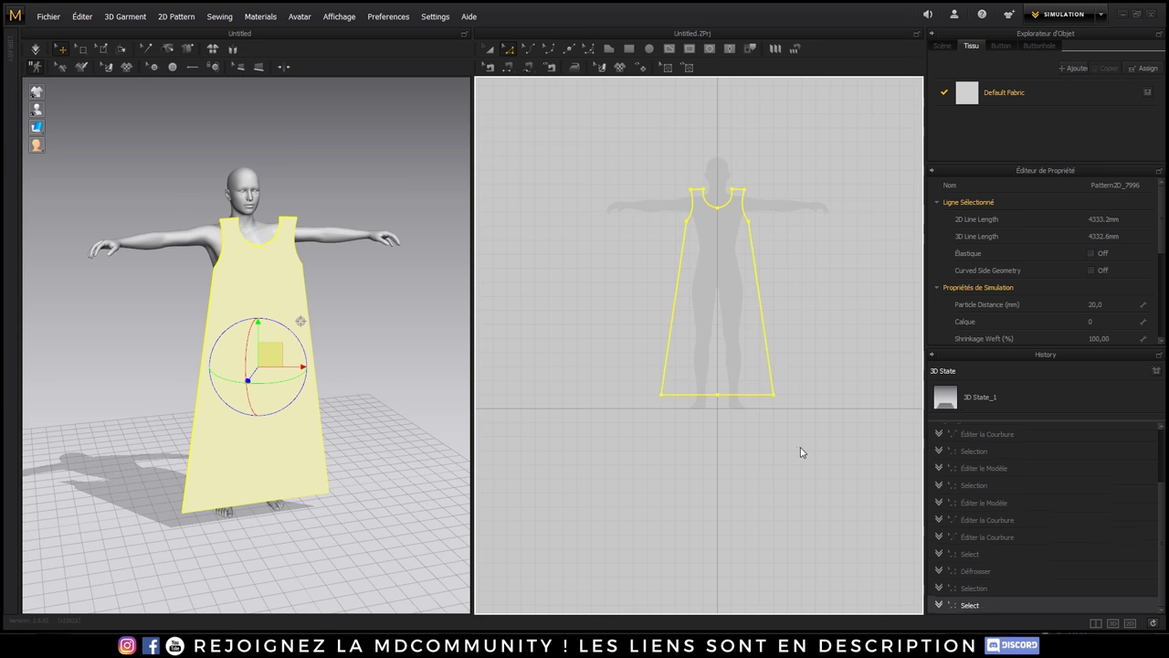
right_click(757, 274)
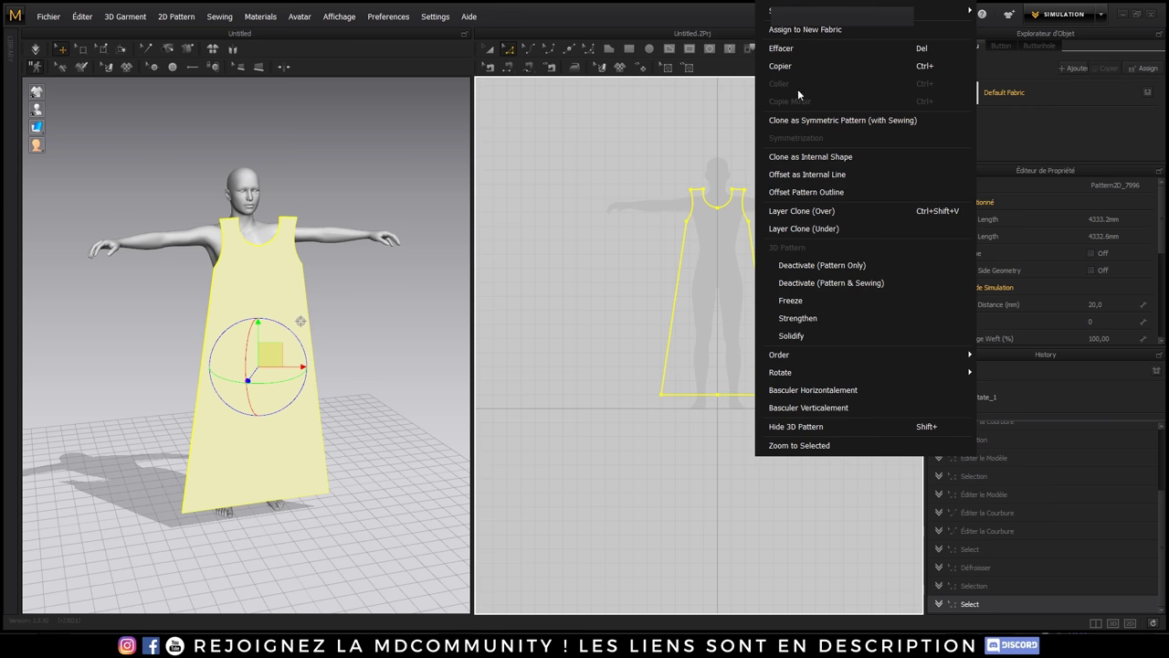
click(791, 88)
right_click(807, 280)
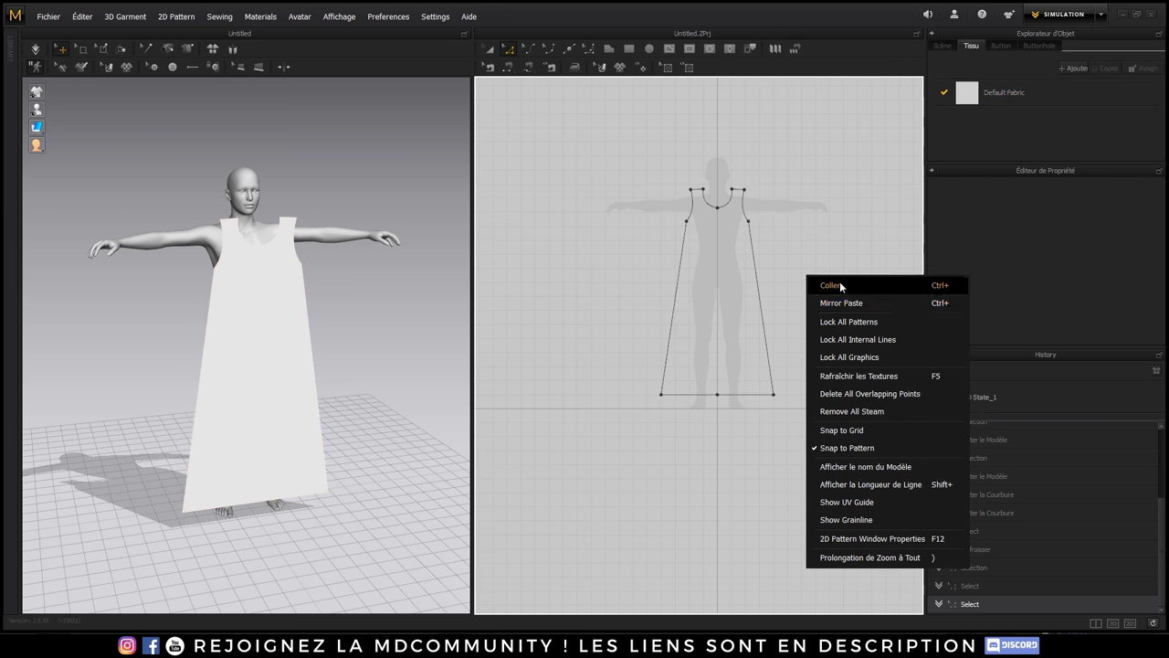
click(840, 281)
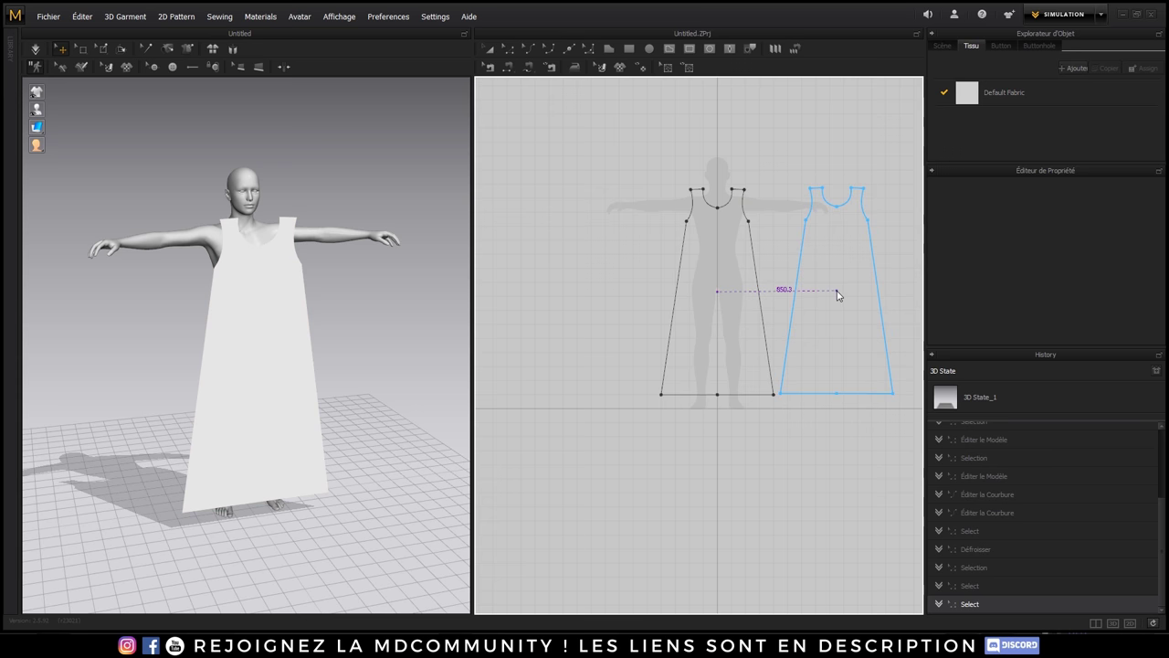
- Place the copy right of the original and raise its neckline's lowest point
click(837, 296)
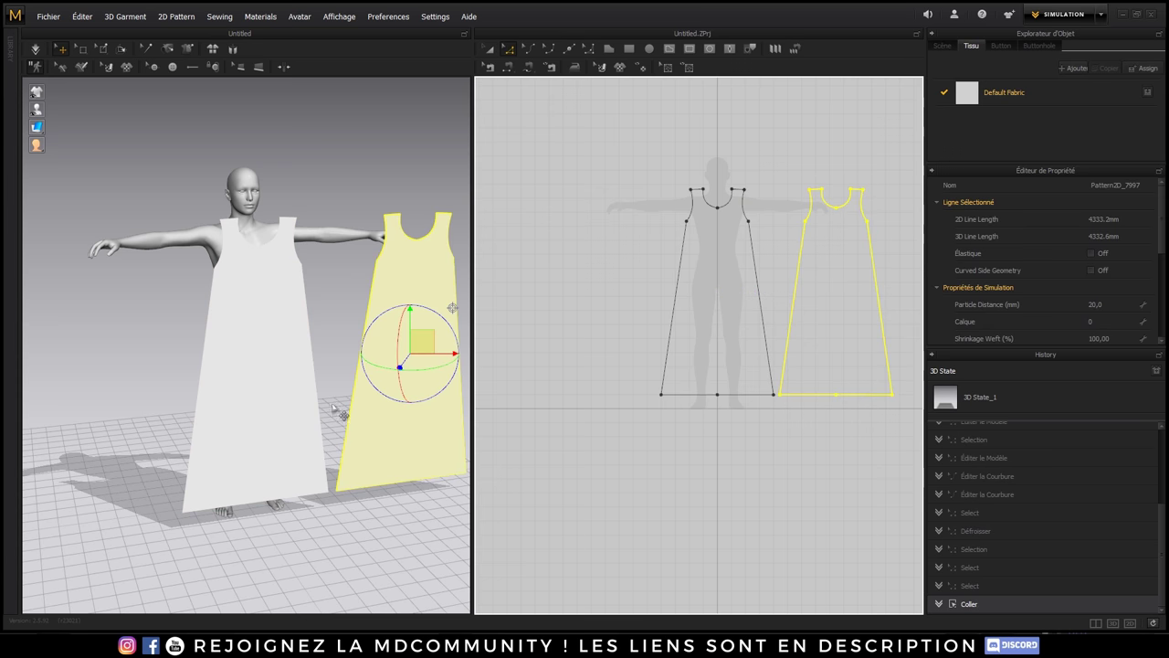
scroll(843, 220, up, 2)
scroll(842, 219, up, 3)
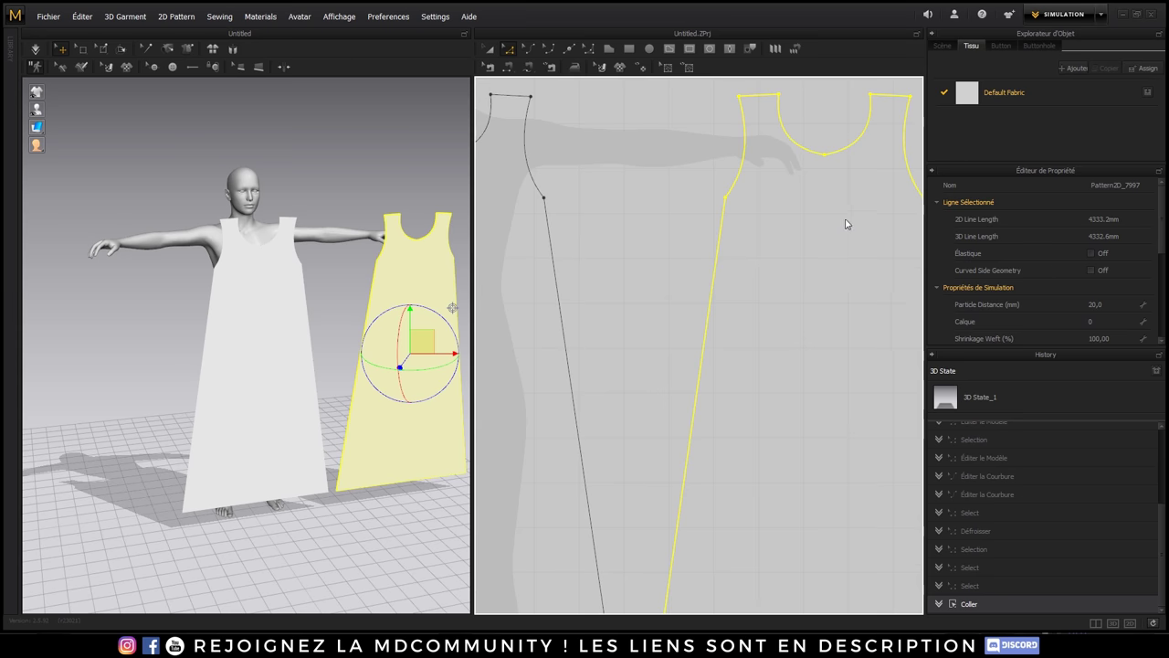
middle_drag(681, 280, 688, 283)
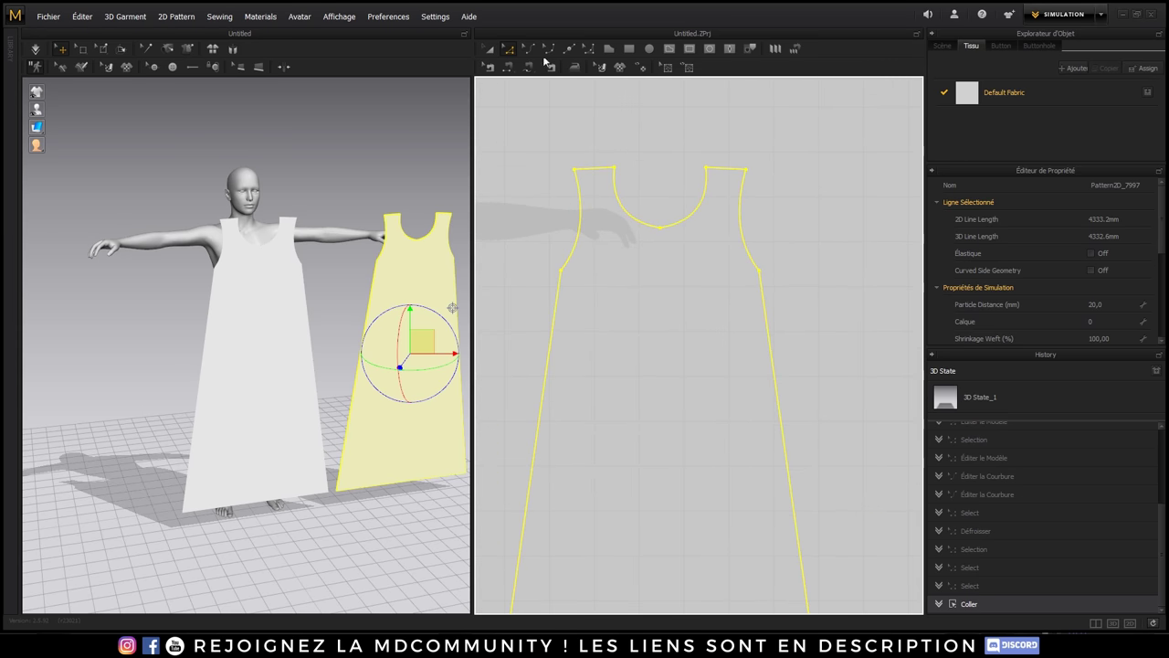
click(670, 209)
click(660, 226)
drag(660, 226, 670, 176)
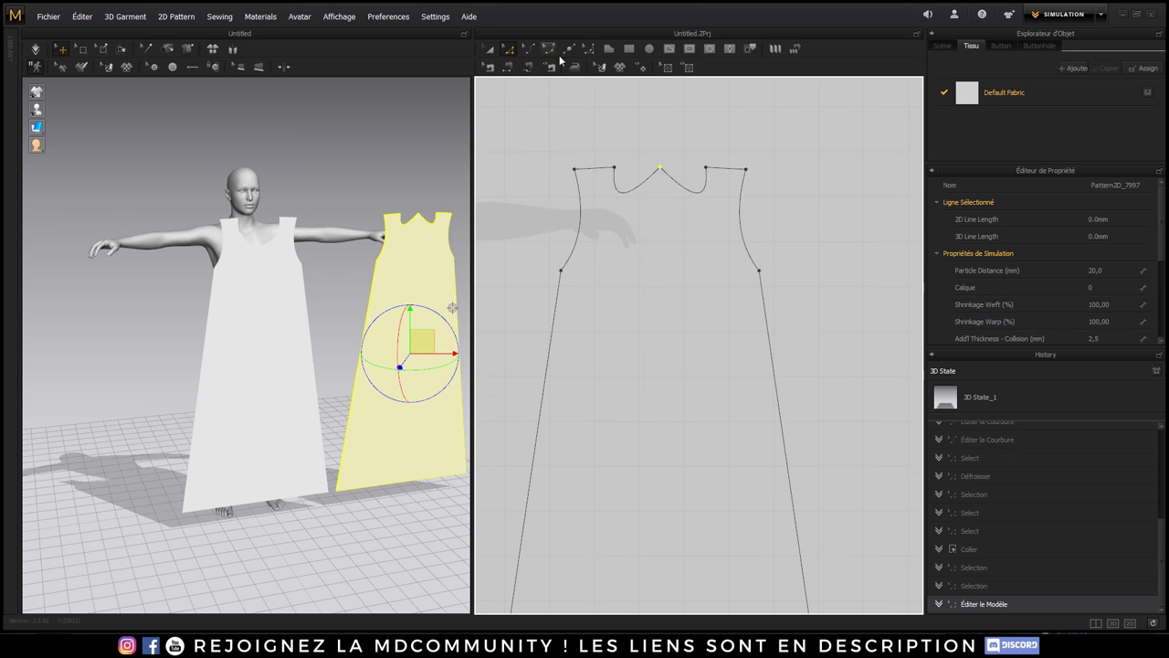
- Straighten both neckline curves into a nearly straight 107.6 mm back neckline
click(529, 50)
drag(628, 197, 644, 169)
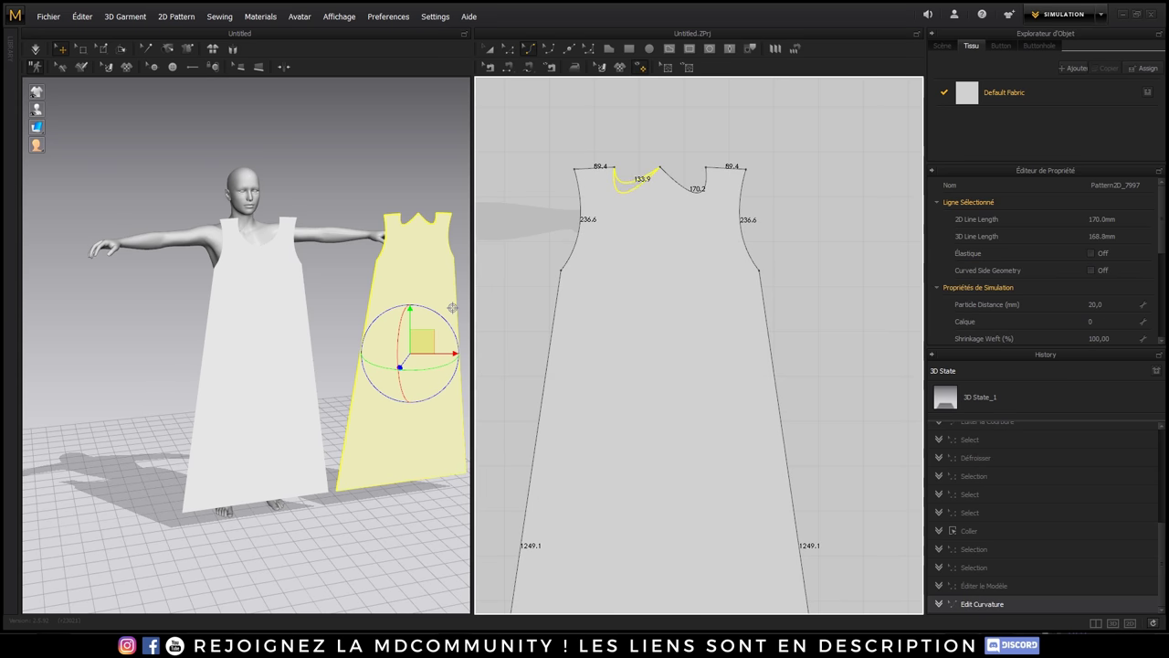
click(700, 189)
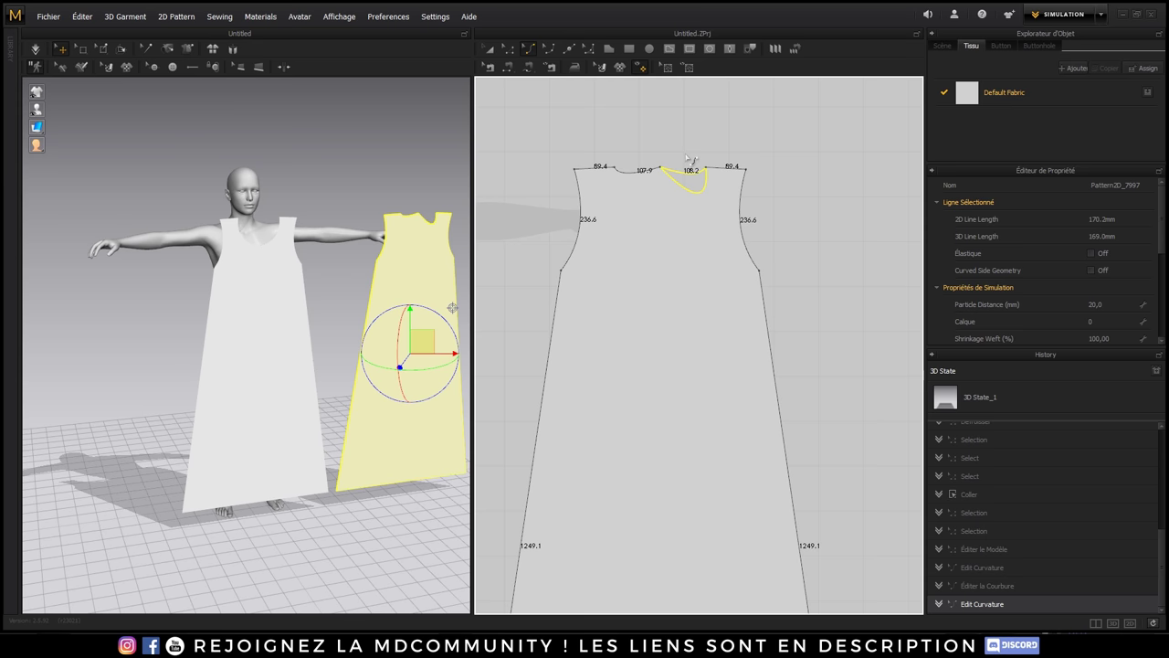
drag(690, 159, 691, 169)
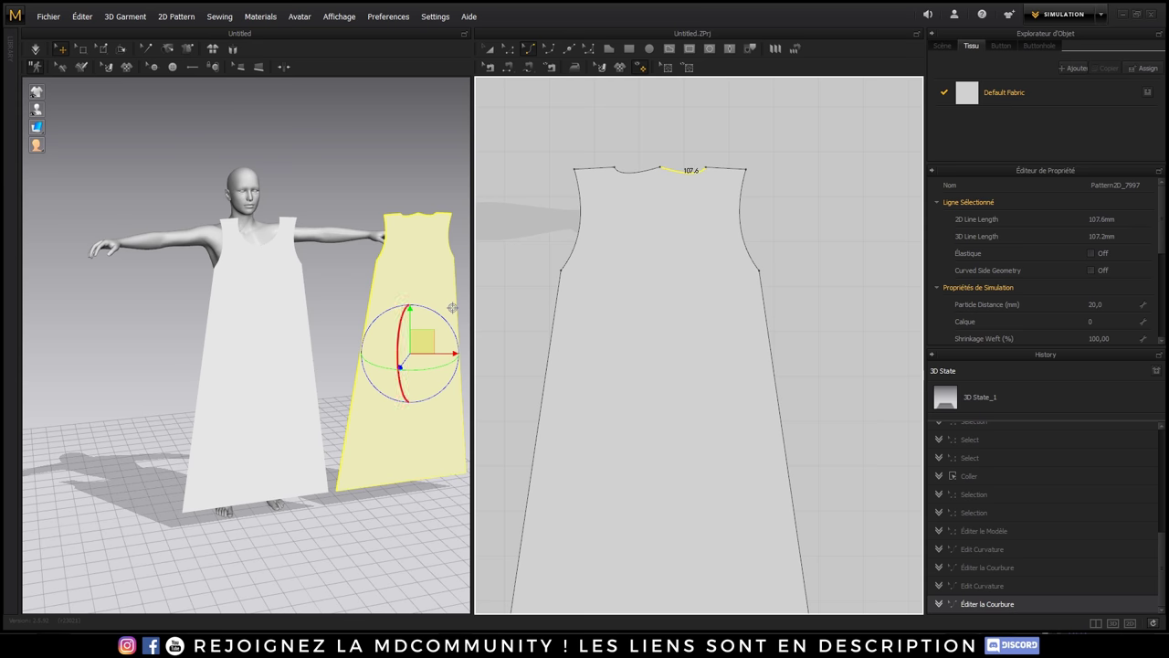
right_drag(392, 260, 456, 281)
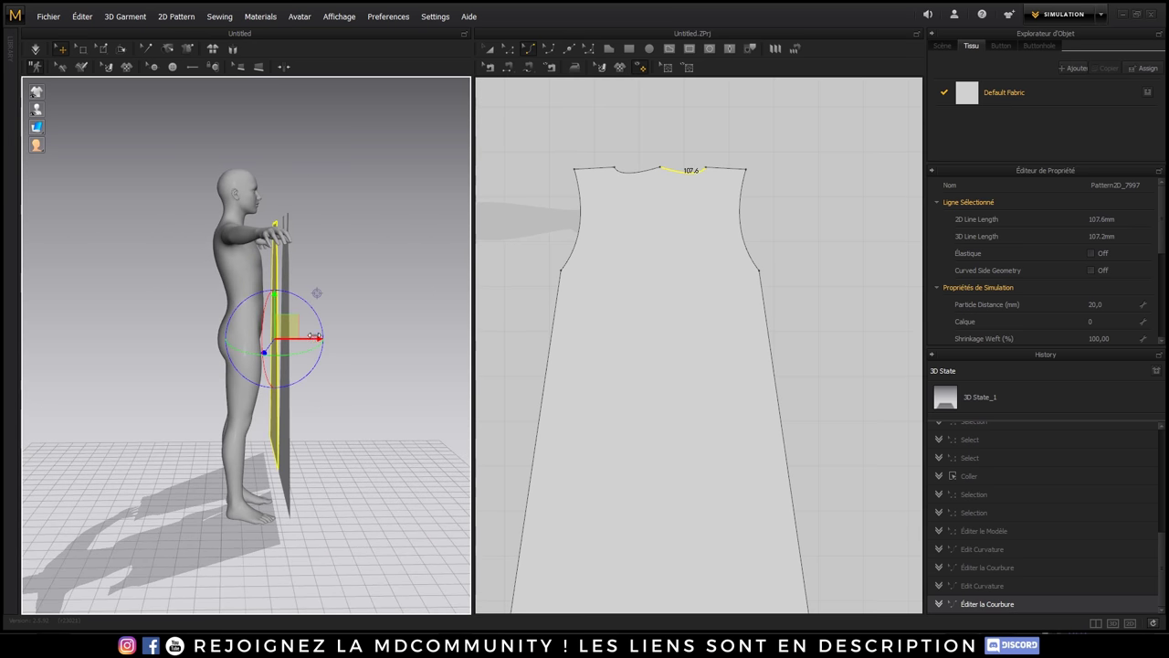
- Move the second dress piece in 3D to hang directly behind the avatar as the back panel
drag(316, 337, 245, 338)
right_drag(245, 339, 337, 362)
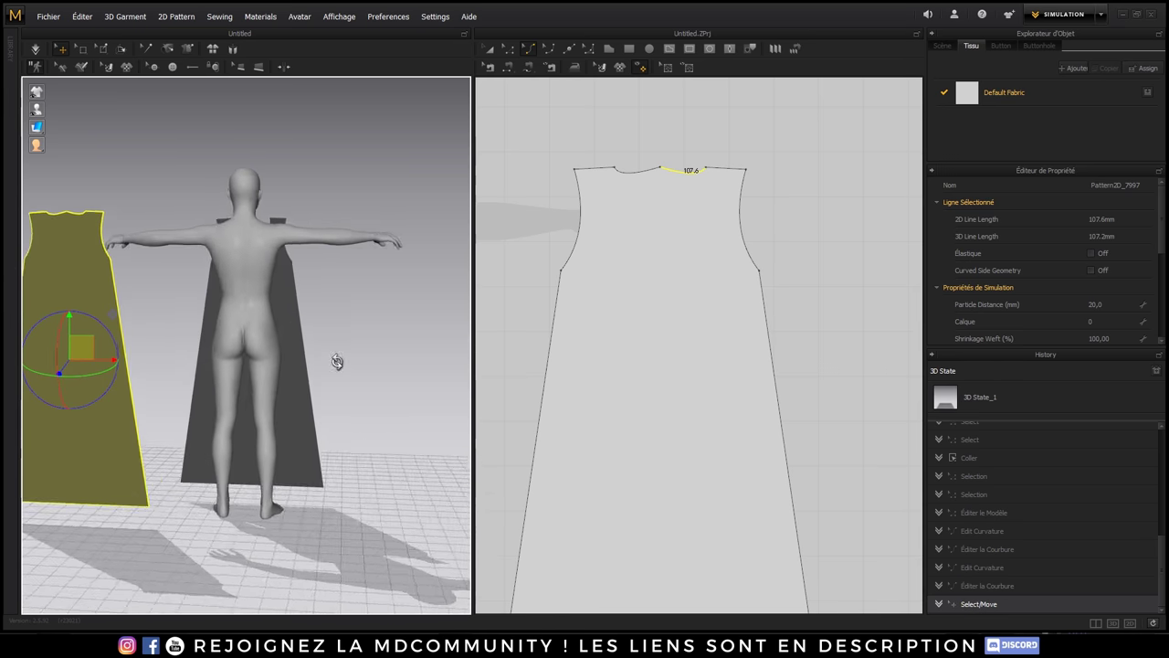
mouse_move(95, 357)
mouse_down()
mouse_move(271, 355)
mouse_move(237, 366)
mouse_up()
right_drag(238, 366, 329, 366)
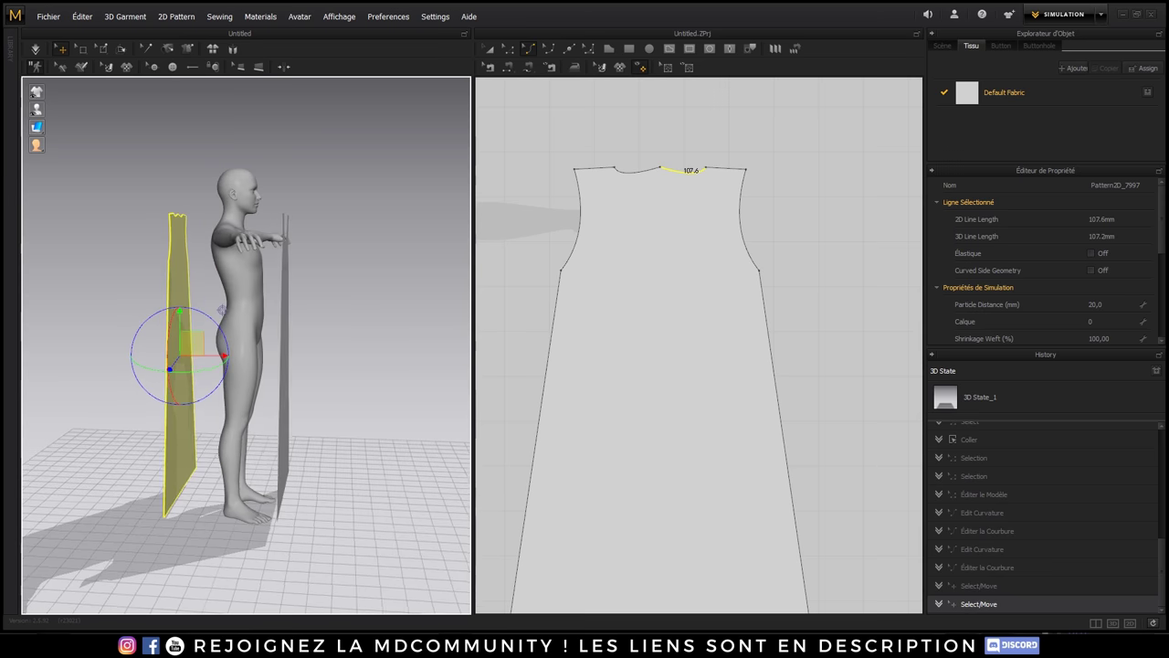
drag(216, 356, 239, 355)
mouse_move(239, 356)
right_down()
mouse_move(22, 284)
mouse_move(178, 288)
right_up()
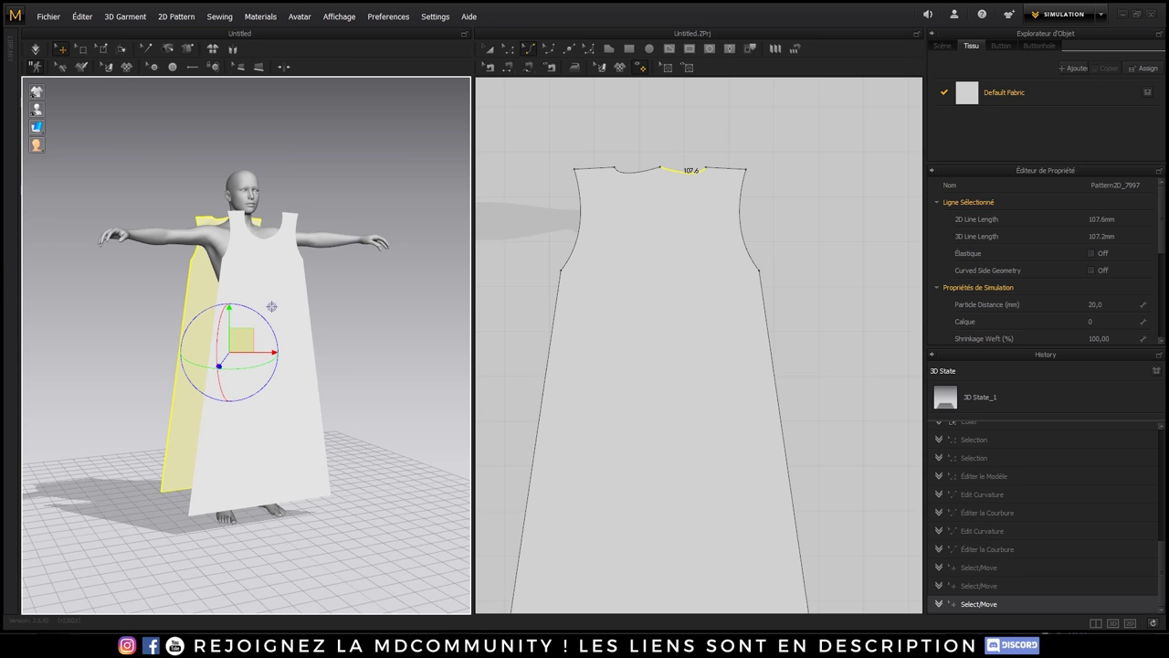
right_drag(271, 307, 288, 319)
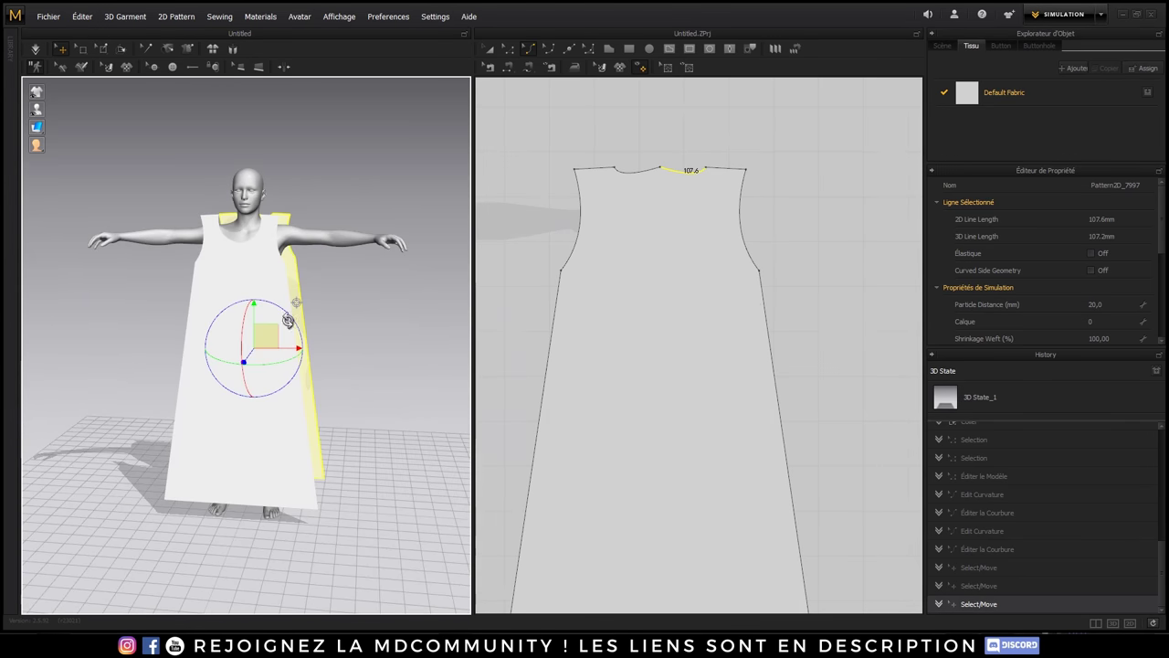
scroll(699, 347, down, 3)
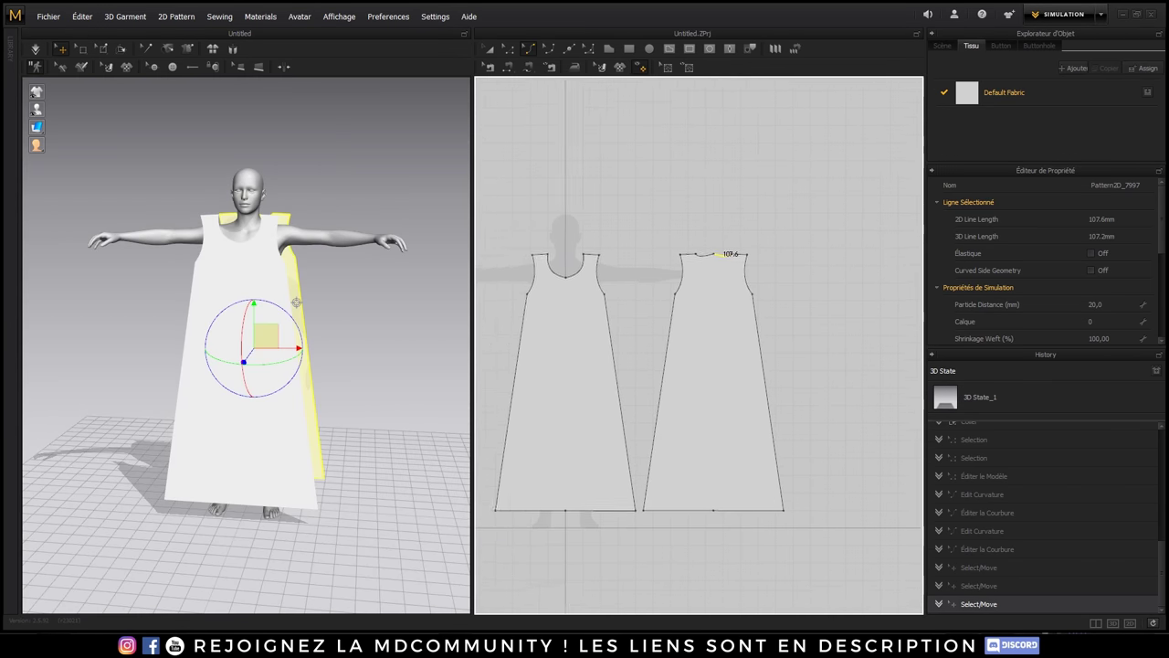
- Set the back dress piece directly below the front piece in the 2D layout
right_drag(699, 347, 770, 329)
click(754, 356)
click(489, 48)
click(805, 384)
key(ctrl+c)
key(ctrl+v)
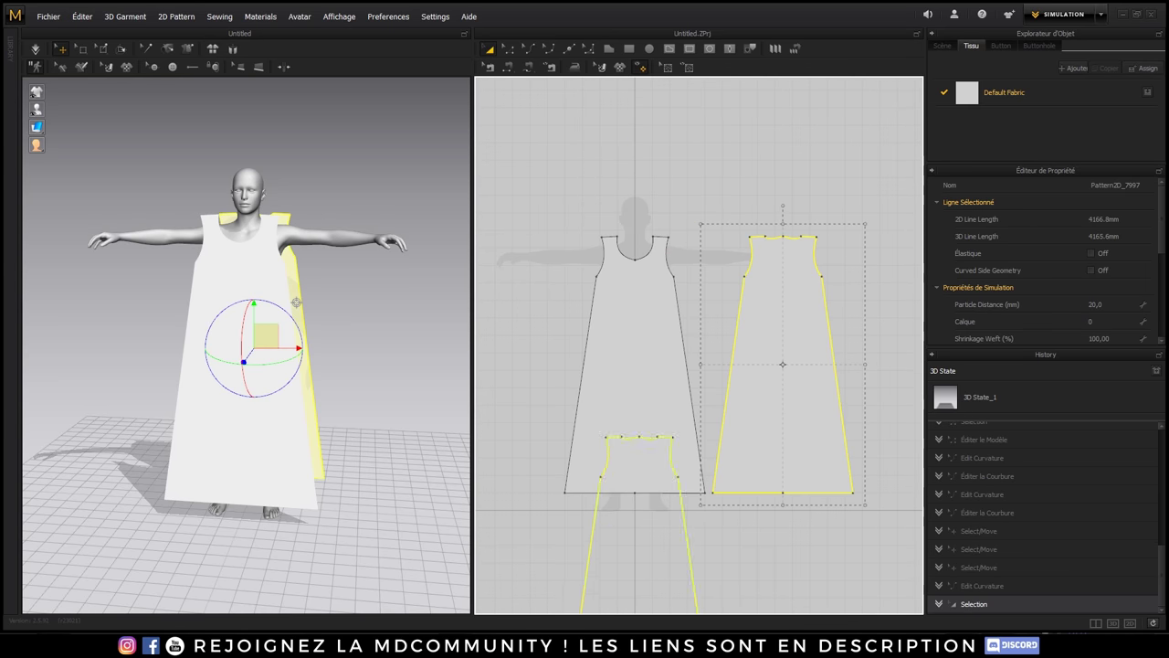
right_drag(664, 593, 673, 556)
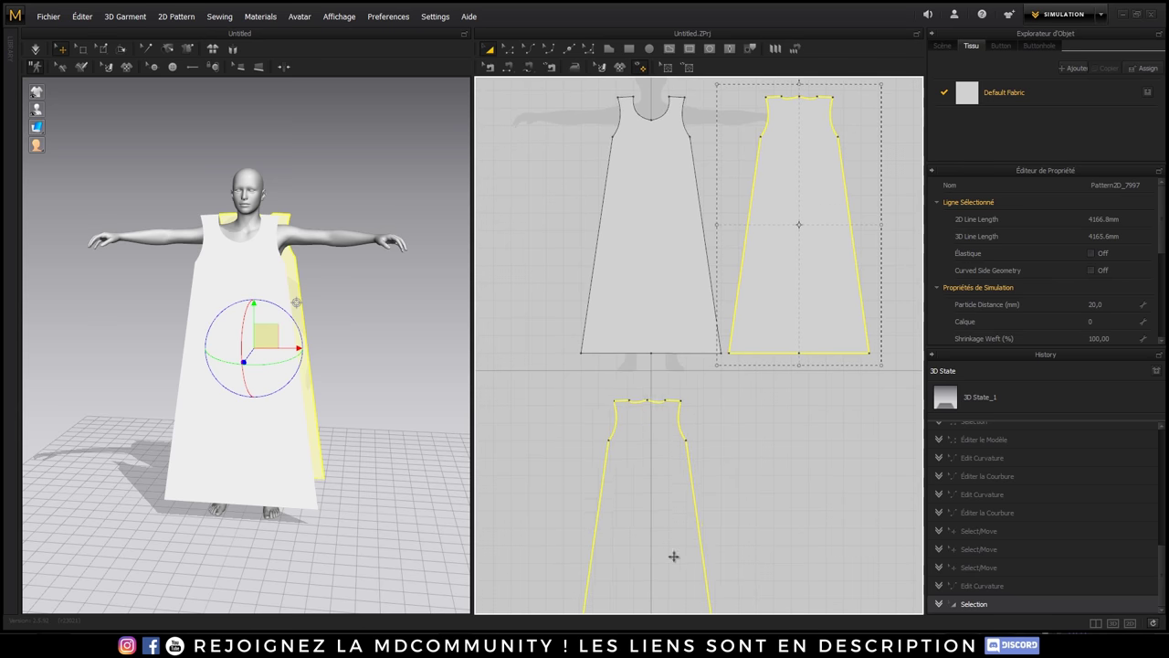
click(676, 560)
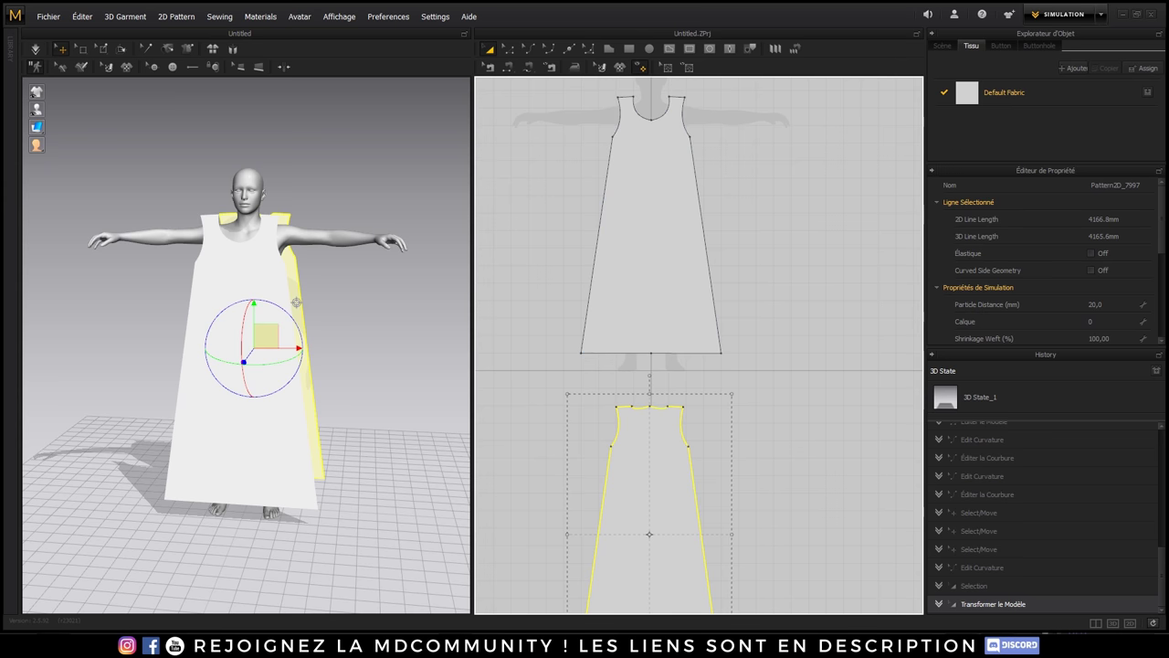
click(507, 70)
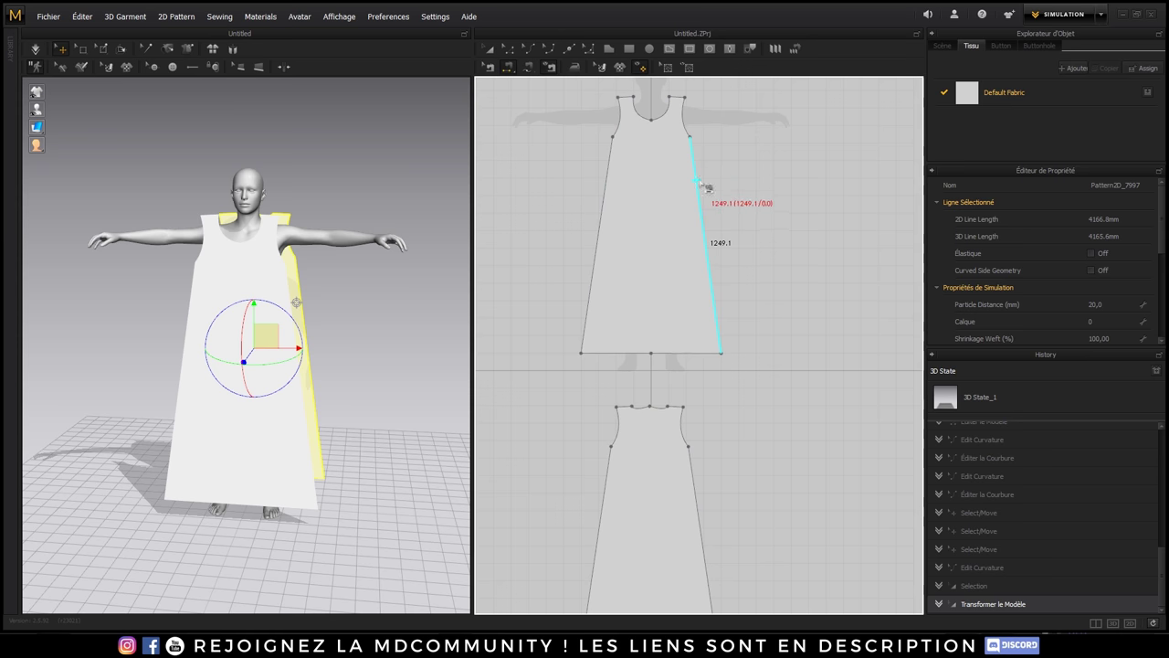
- Sew the front and back panels together along both side edges
click(697, 498)
key(4)
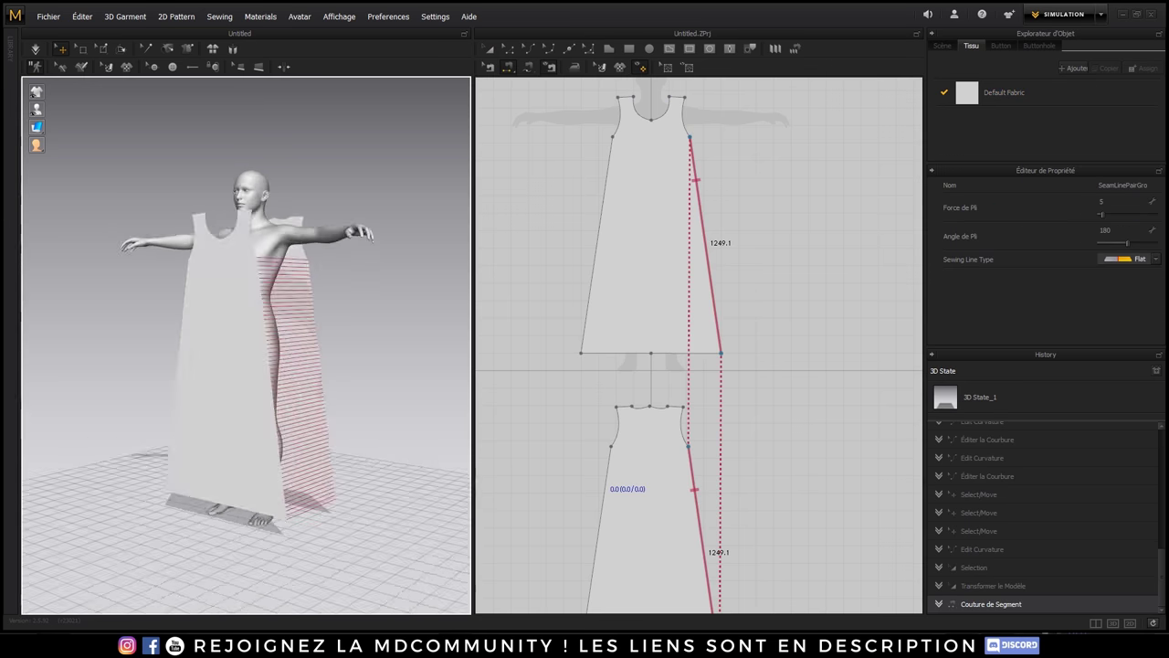
right_drag(279, 370, 244, 303)
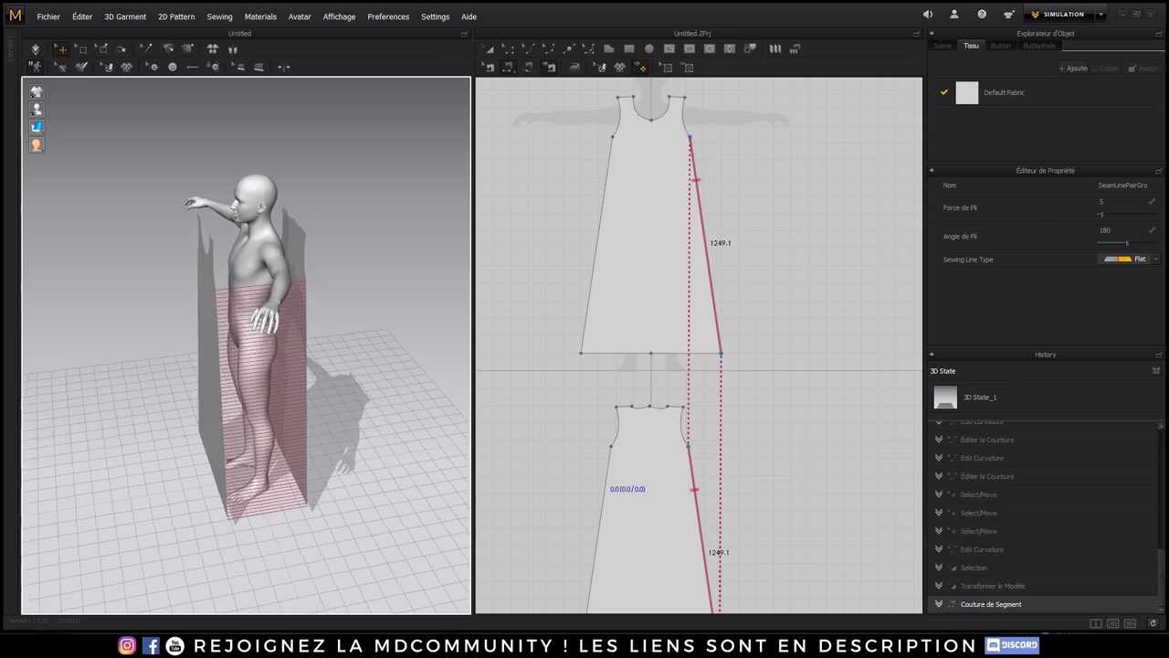
key(6)
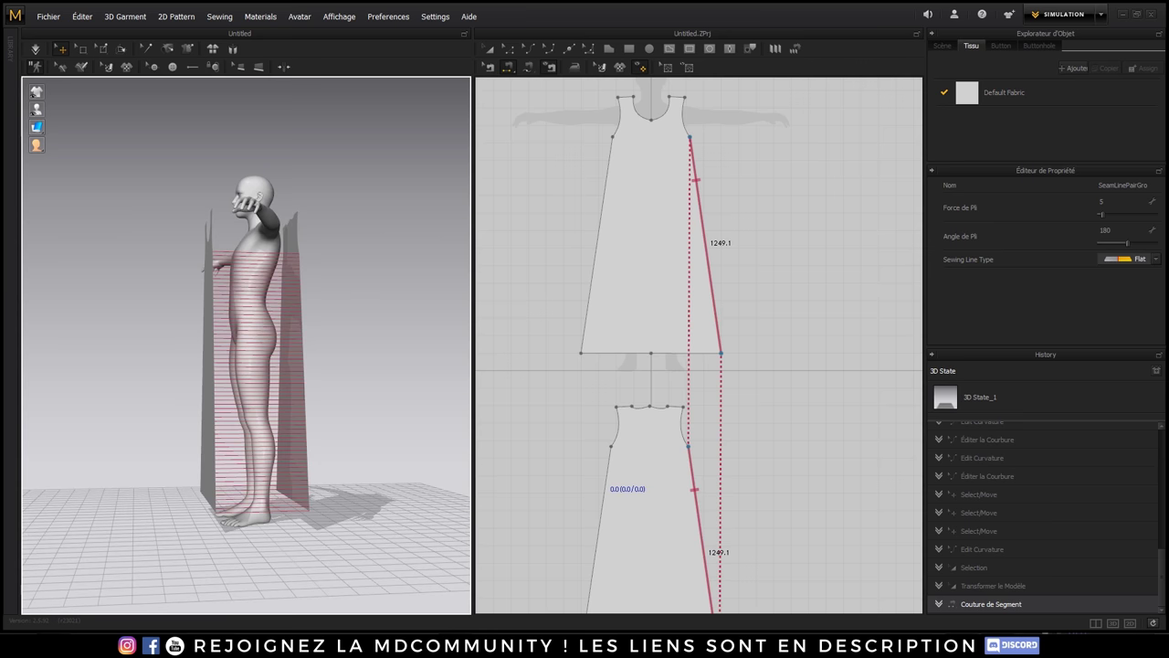
right_drag(187, 382, 302, 392)
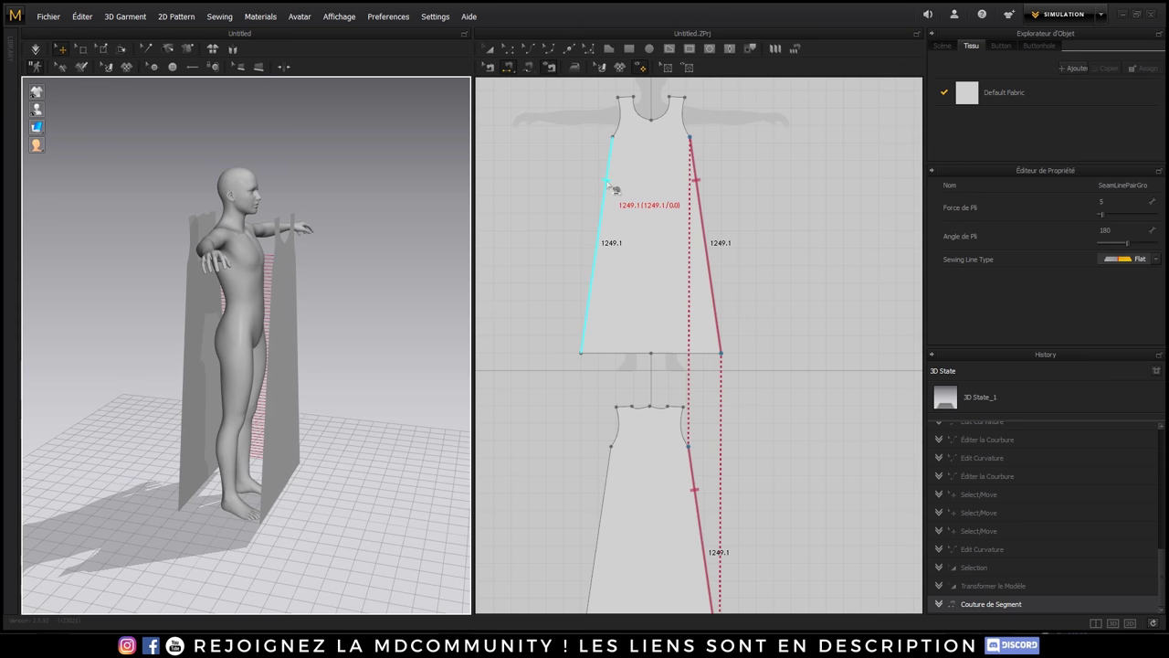
click(600, 232)
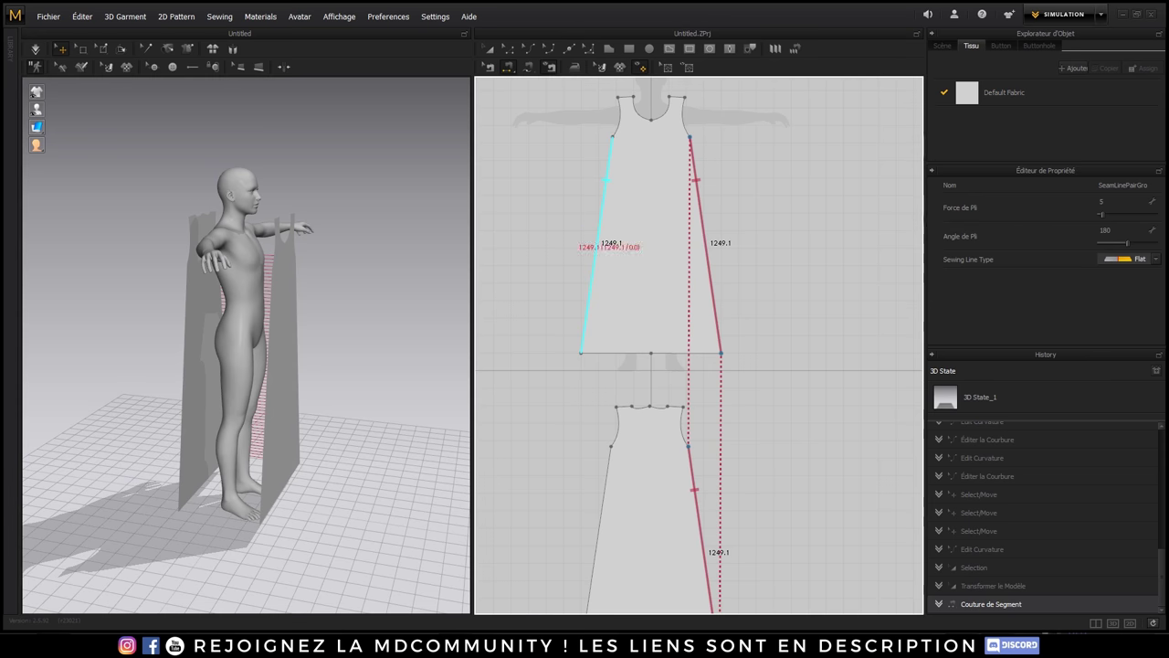
click(604, 493)
mouse_move(274, 365)
right_down()
mouse_move(298, 420)
mouse_move(63, 305)
mouse_move(112, 384)
right_up()
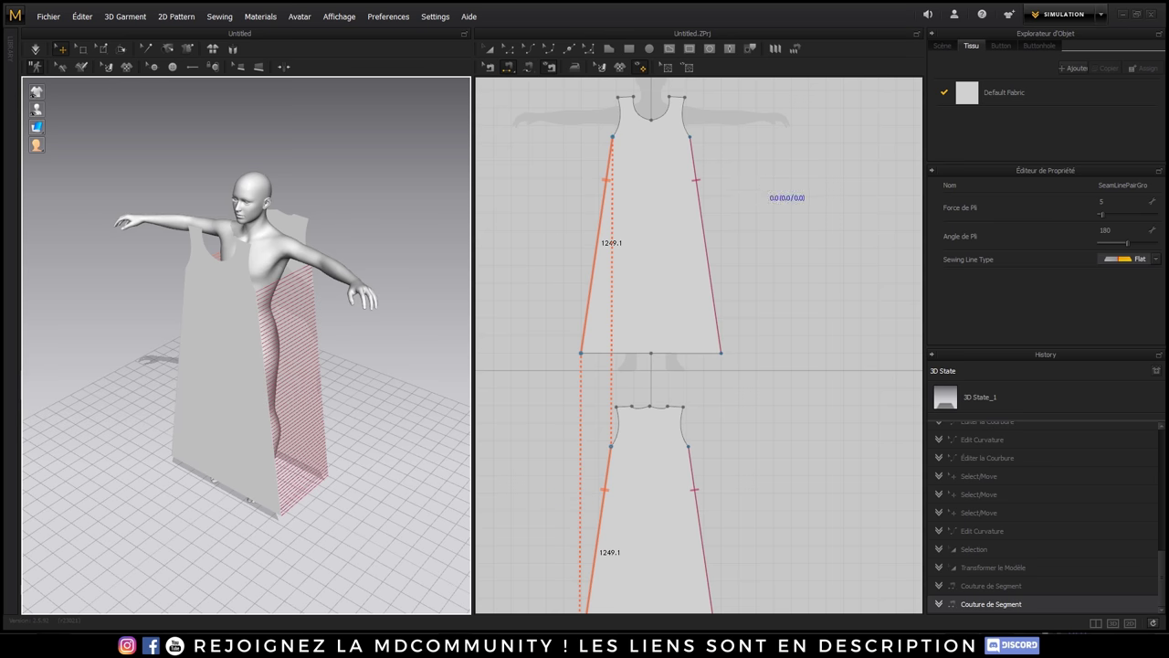
- Sew the right and left 89.4 mm shoulder seams between front and back panels
right_drag(770, 187, 749, 233)
click(668, 151)
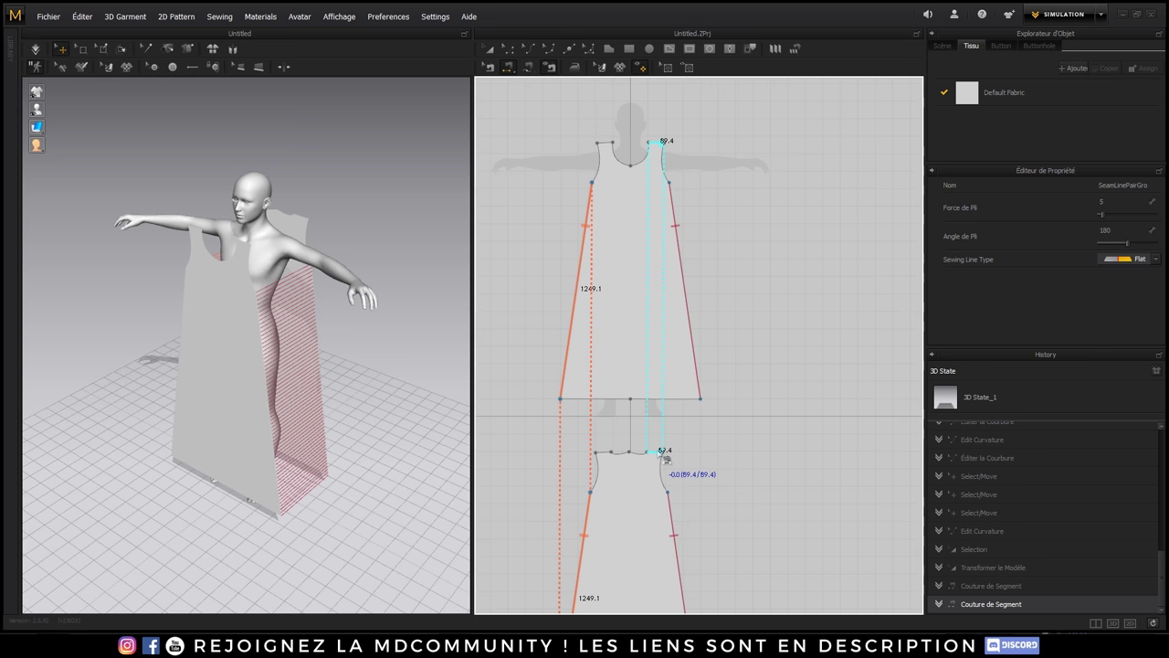
click(666, 462)
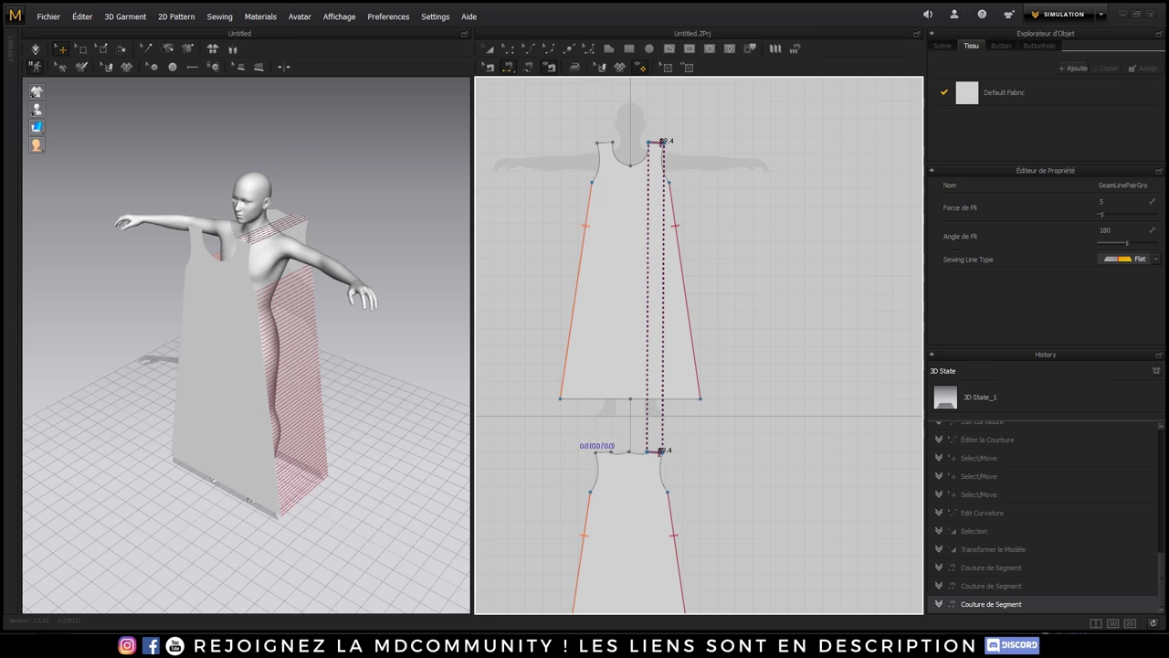
mouse_move(400, 273)
right_down()
mouse_move(261, 276)
mouse_move(222, 318)
right_up()
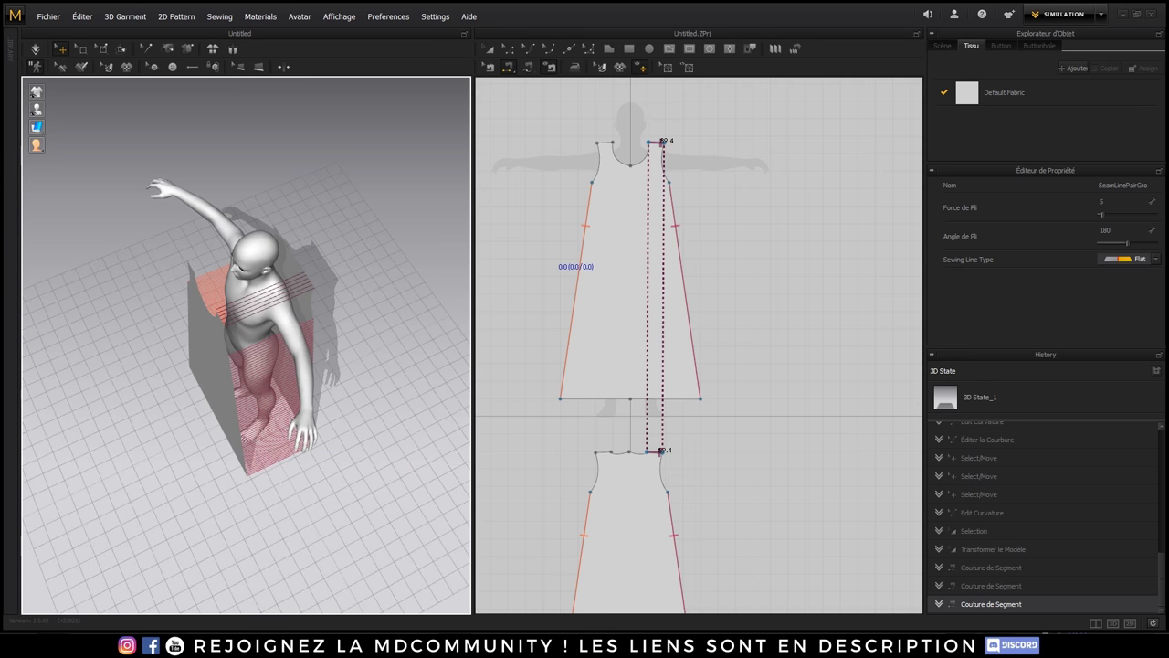
click(608, 143)
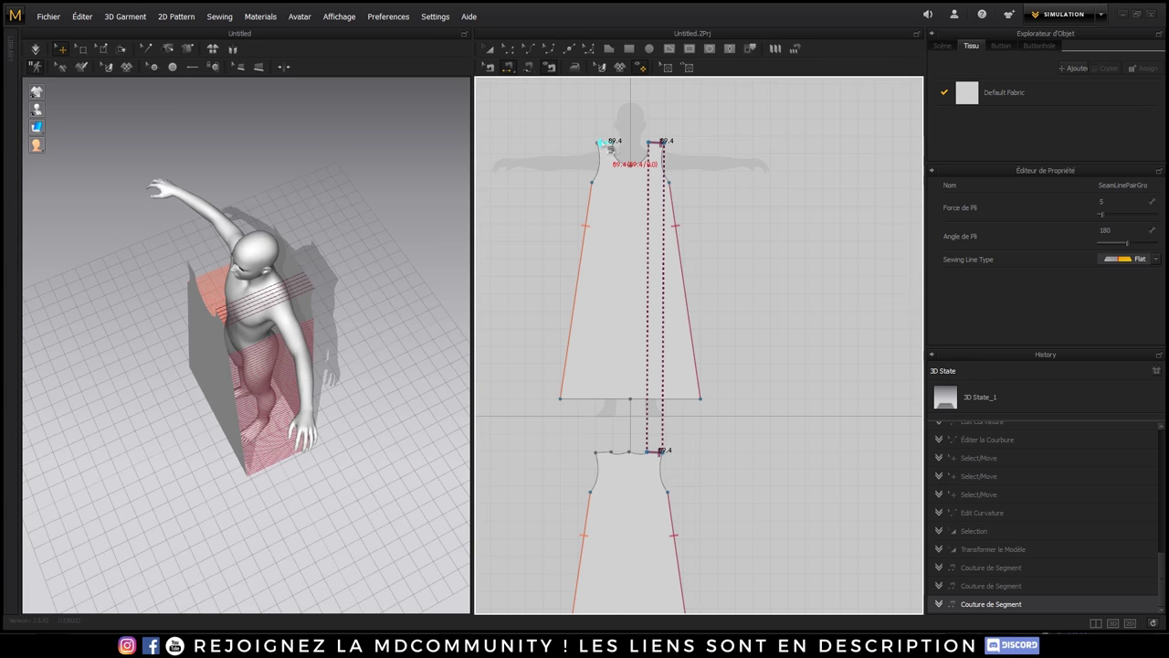
click(607, 461)
mouse_move(219, 311)
right_down()
mouse_move(505, 267)
mouse_move(255, 254)
right_up()
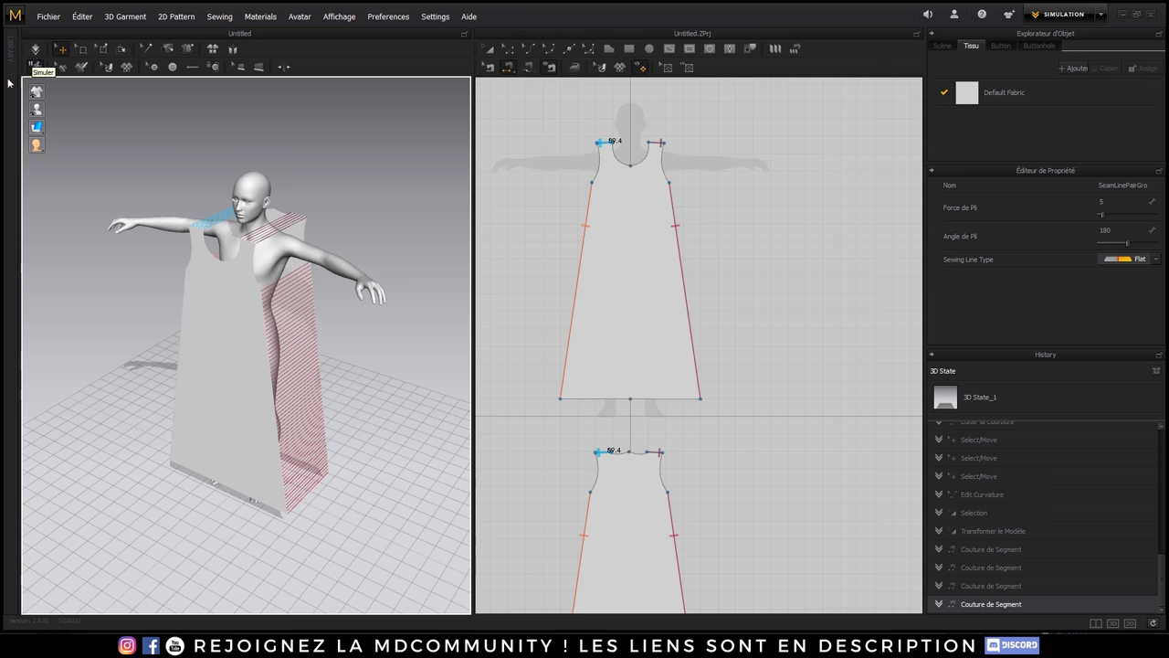
- In Simulation Properties, apply the first quality preset and set Number Of CPU In Use to 6
click(379, 18)
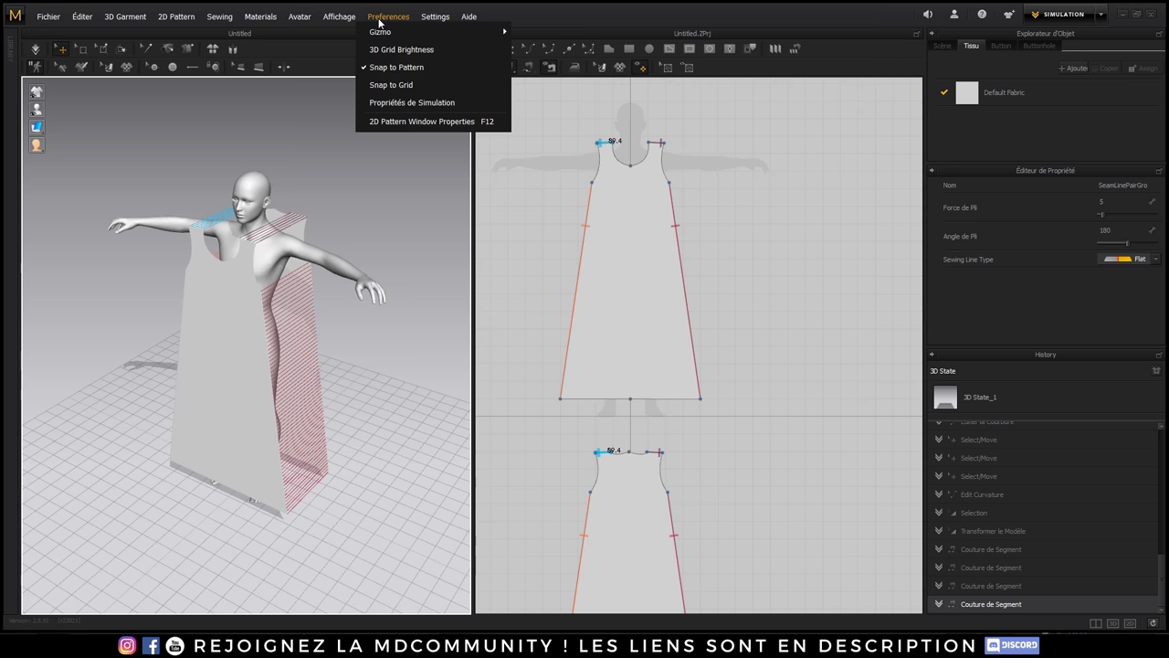
click(420, 105)
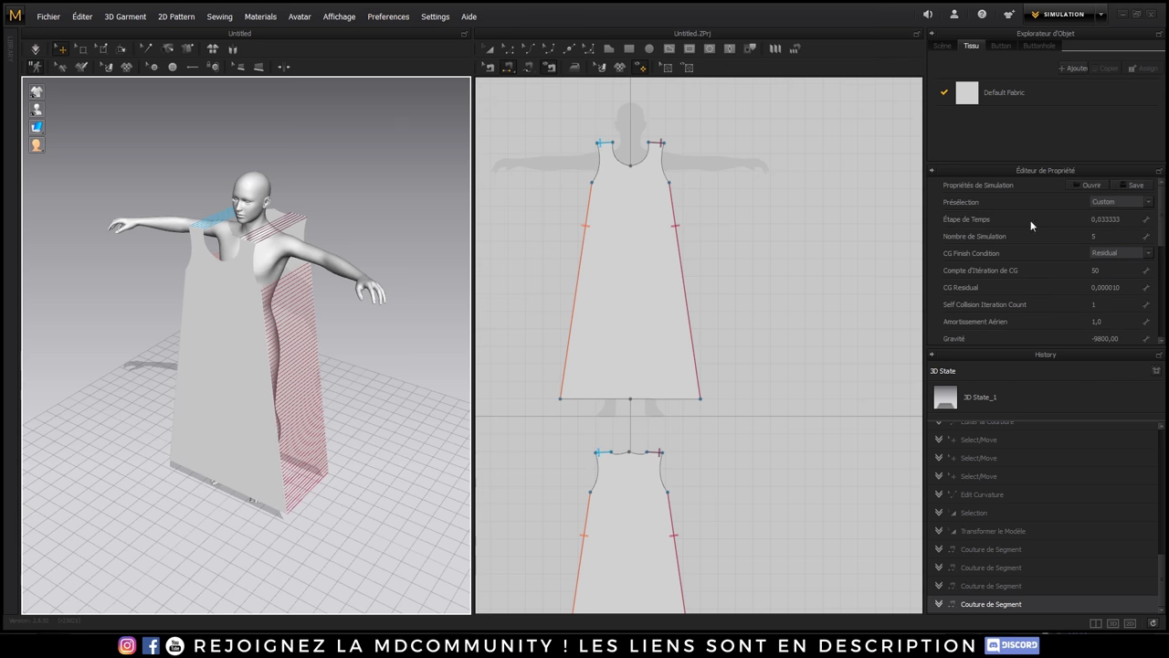
click(1148, 202)
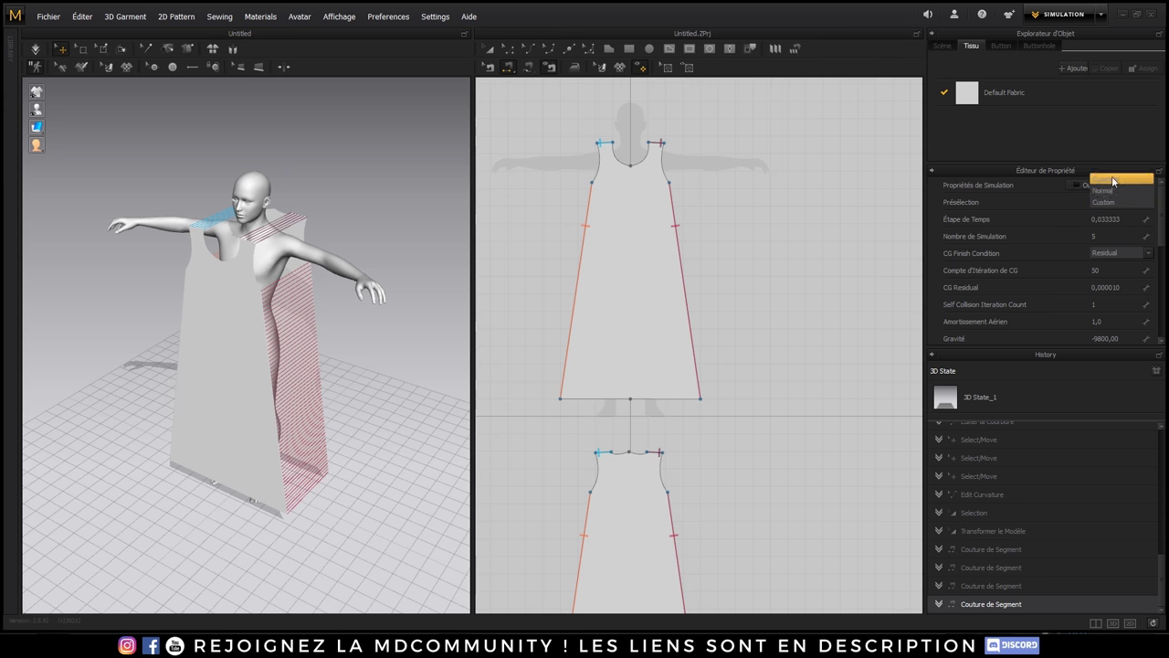
click(1122, 179)
drag(1162, 217, 1167, 252)
click(1110, 265)
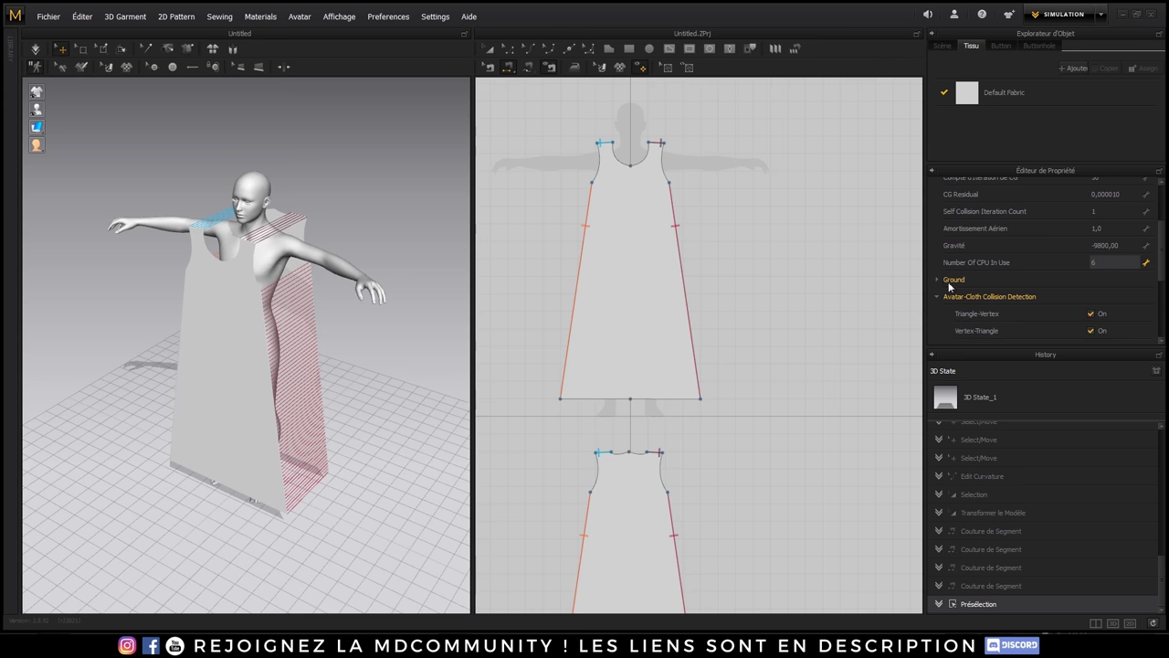
key(Return)
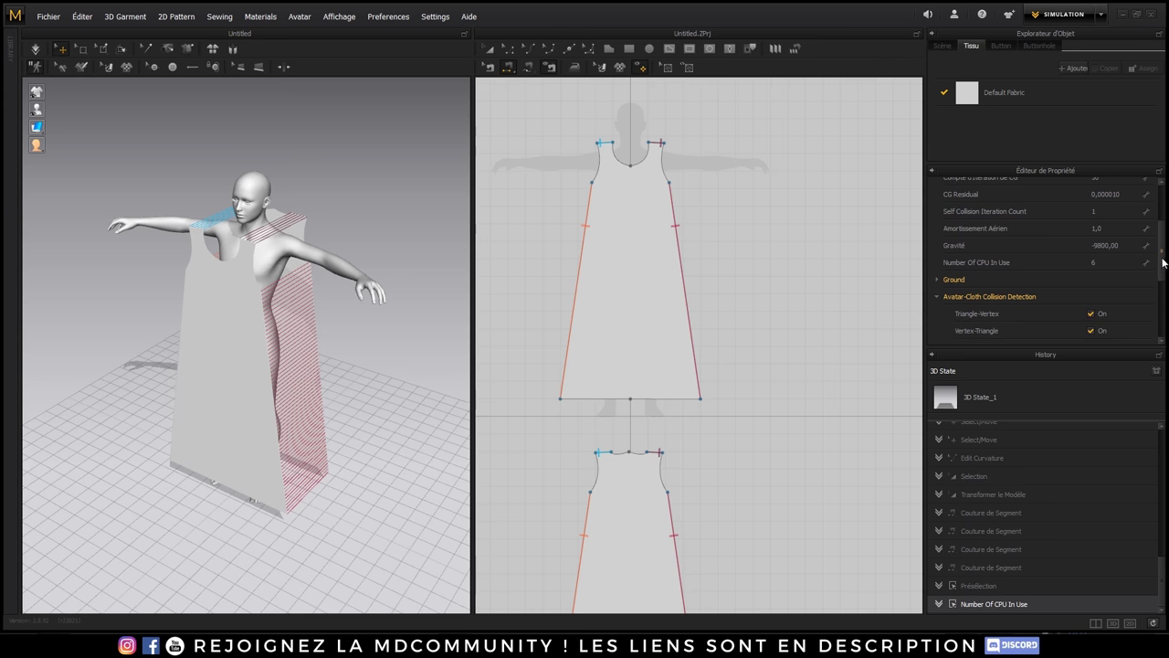
drag(1164, 262, 1157, 248)
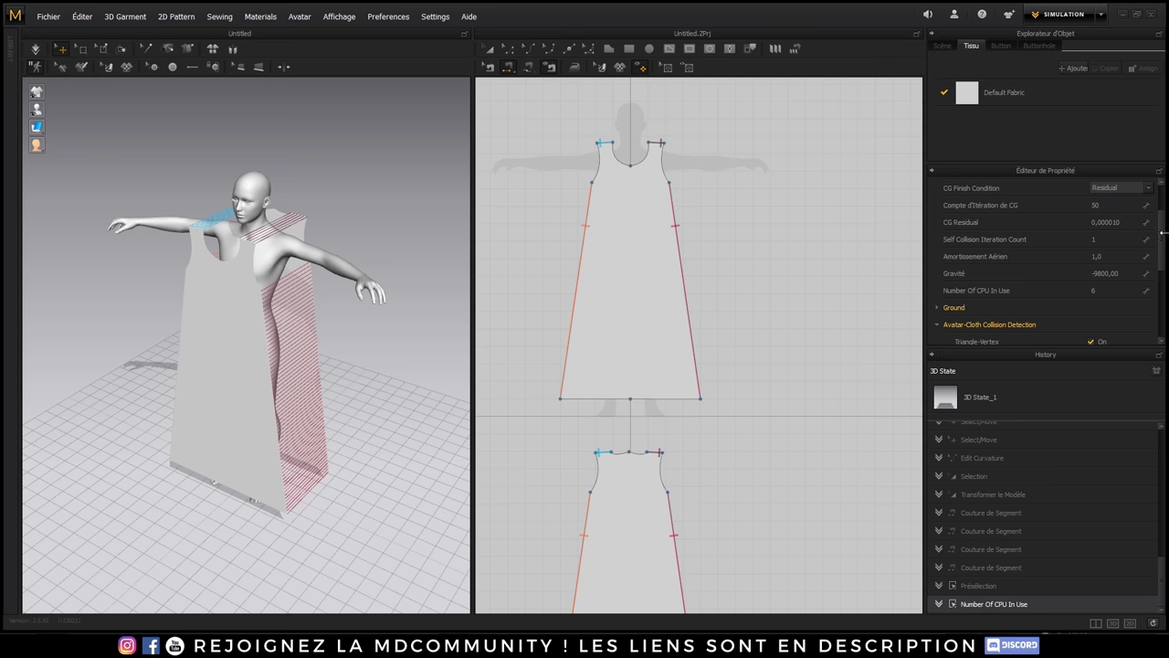
drag(1167, 237, 1163, 221)
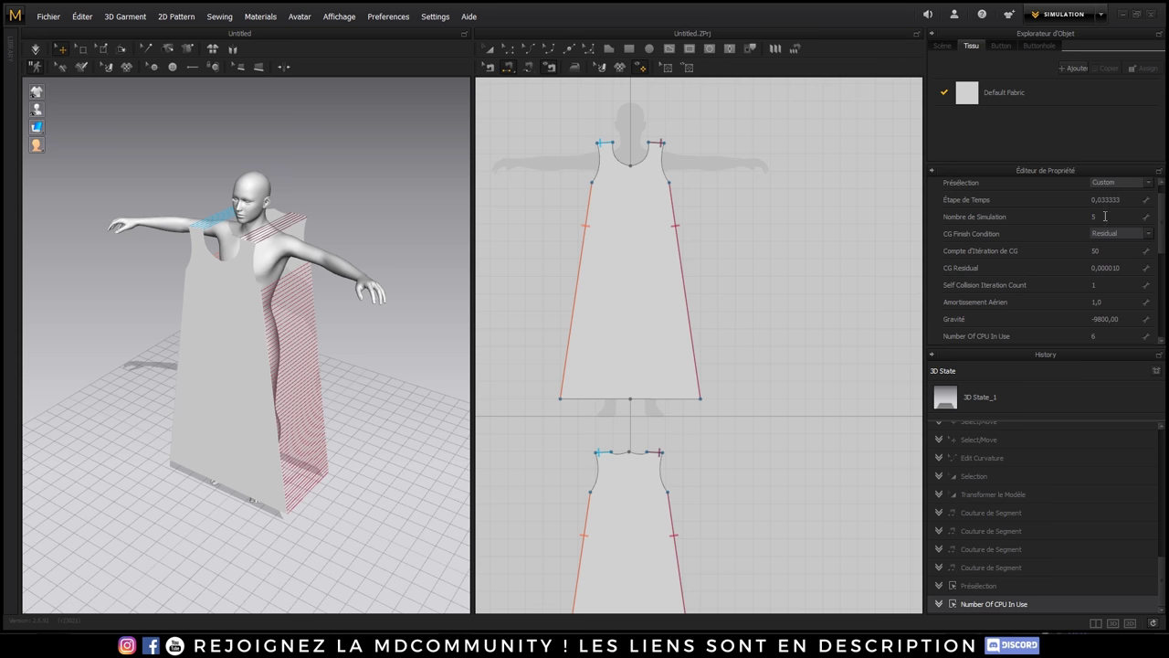
key(2)
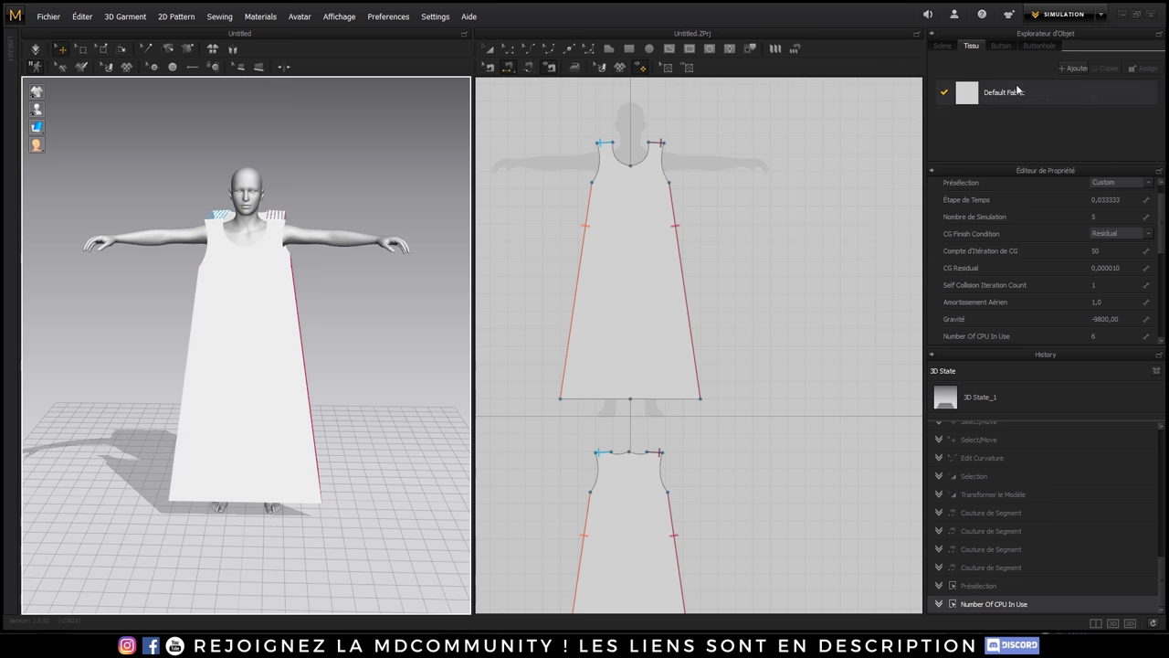
mouse_move(413, 214)
right_down()
mouse_move(304, 242)
mouse_move(110, 235)
mouse_move(192, 231)
right_up()
scroll(239, 246, up, 2)
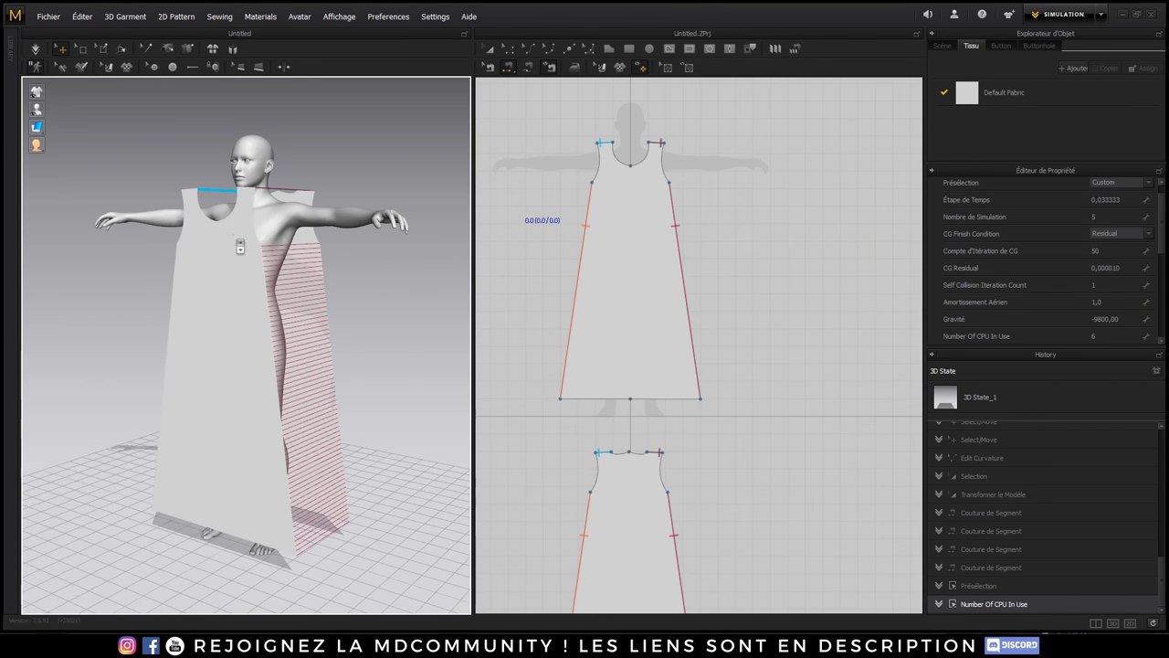
click(34, 49)
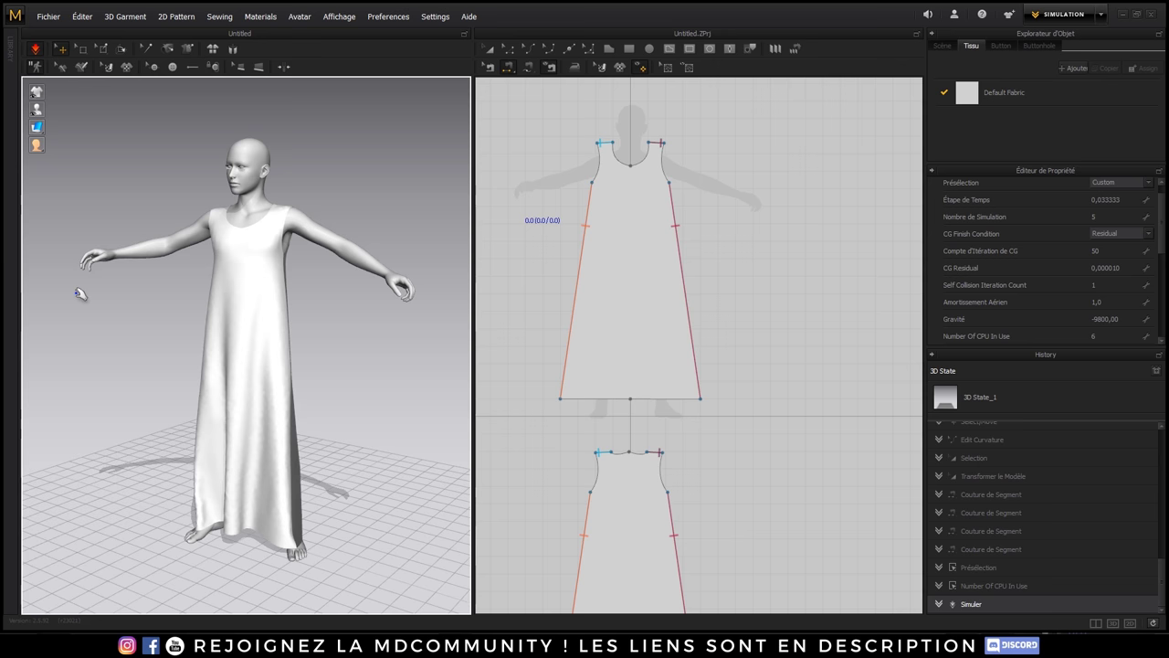
key(space)
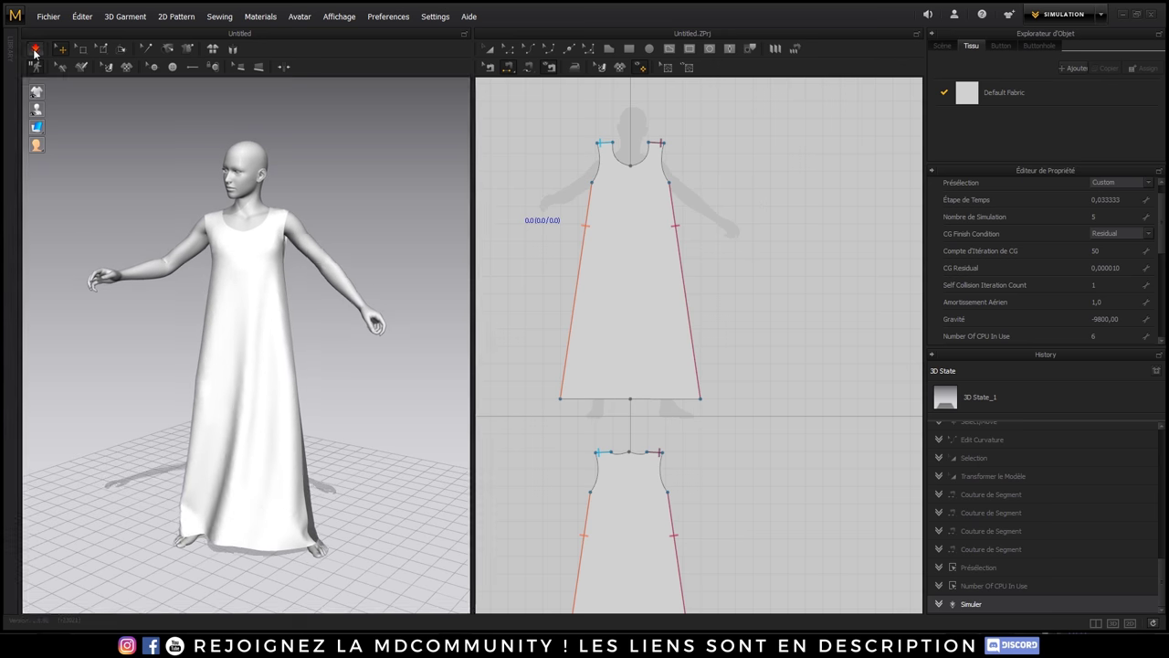
click(81, 18)
click(92, 36)
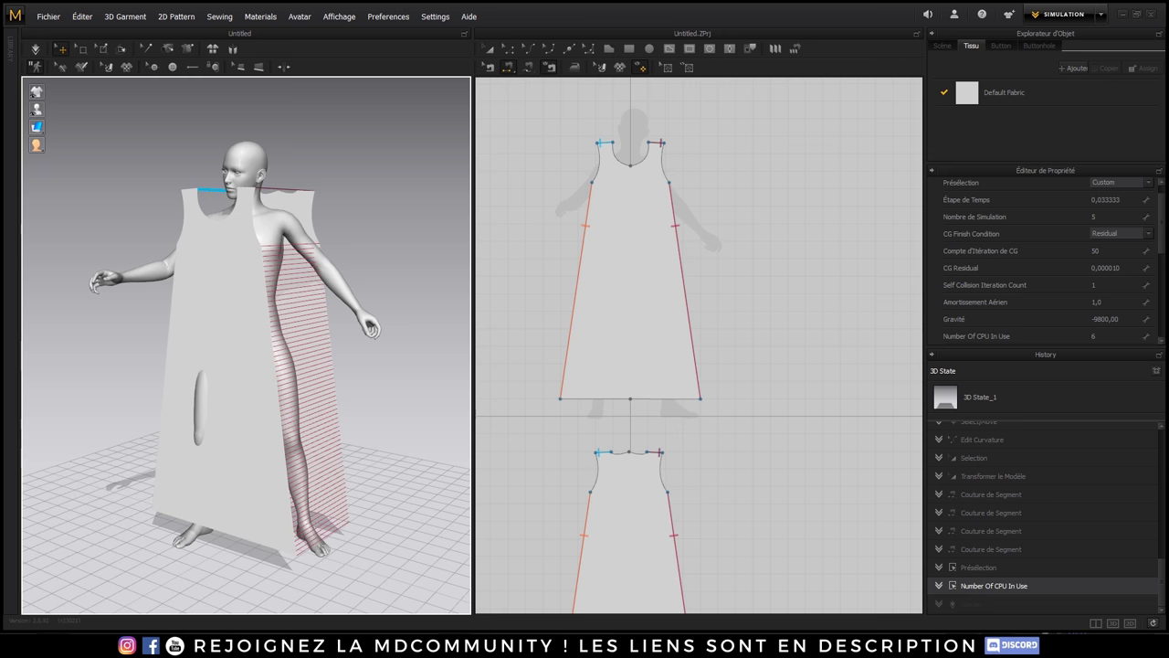
- Restart the simulation, rewind the animation timeline to frame 0, and return to simulation mode
key(space)
click(1101, 14)
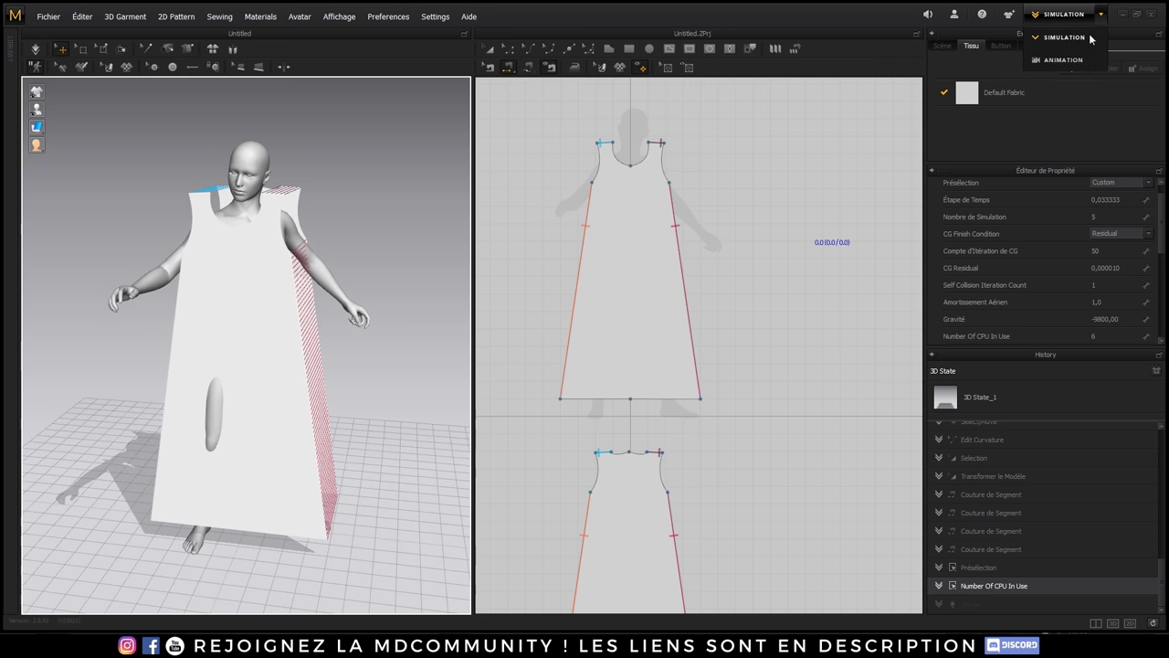
click(1064, 59)
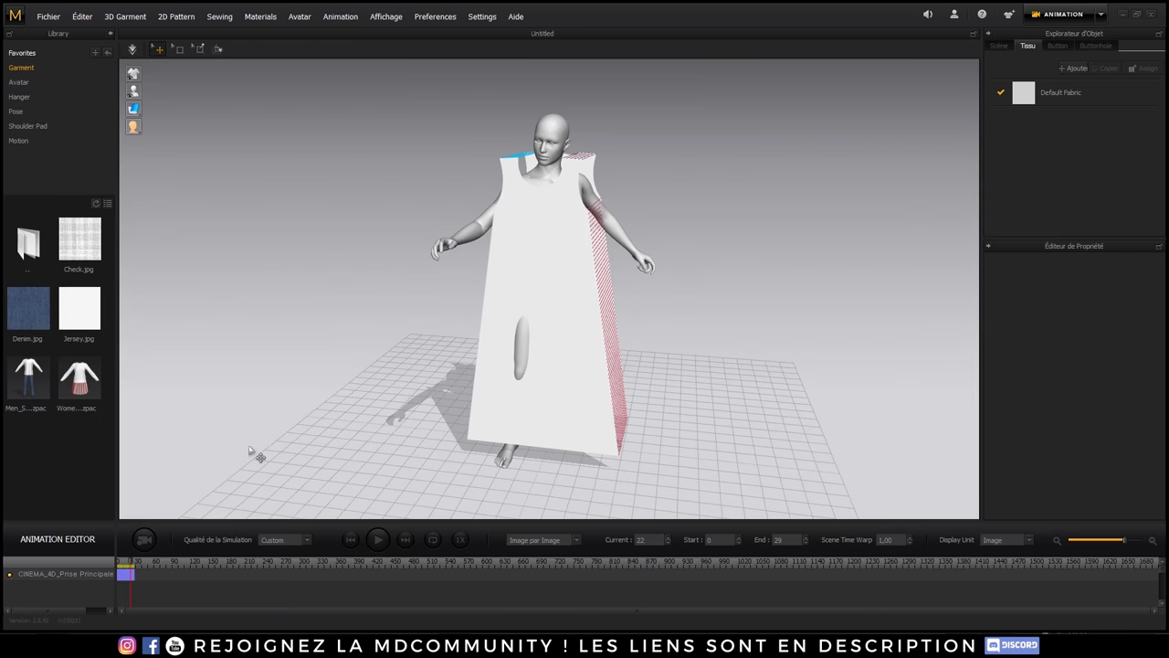
drag(131, 562, 95, 562)
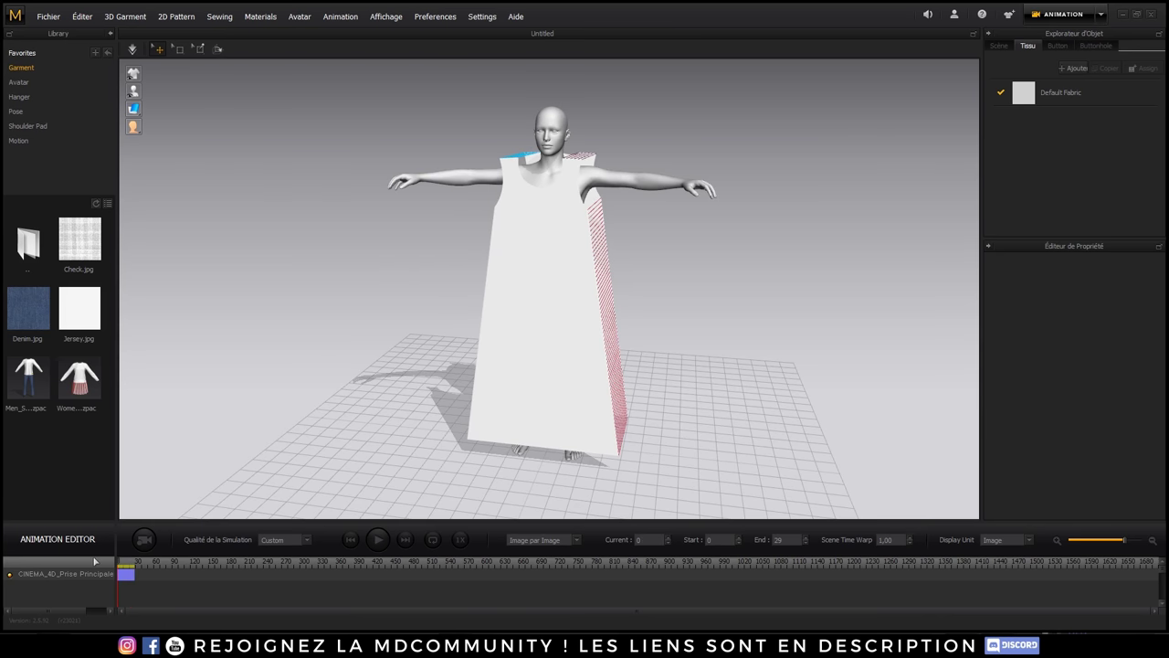
click(1101, 16)
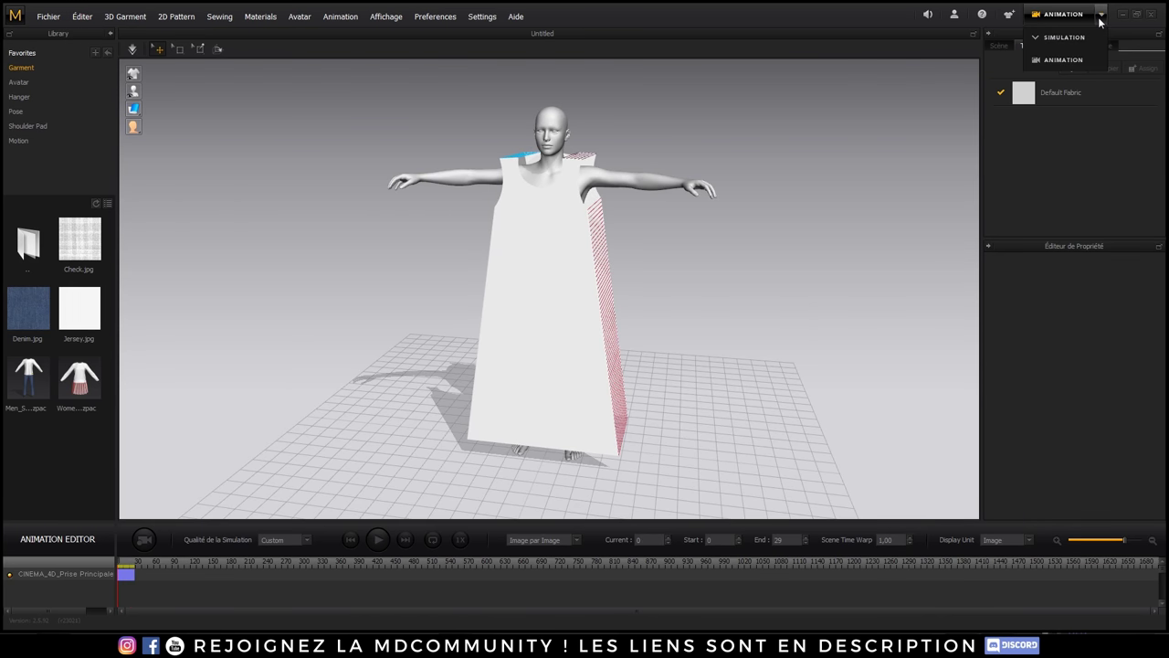
click(1065, 38)
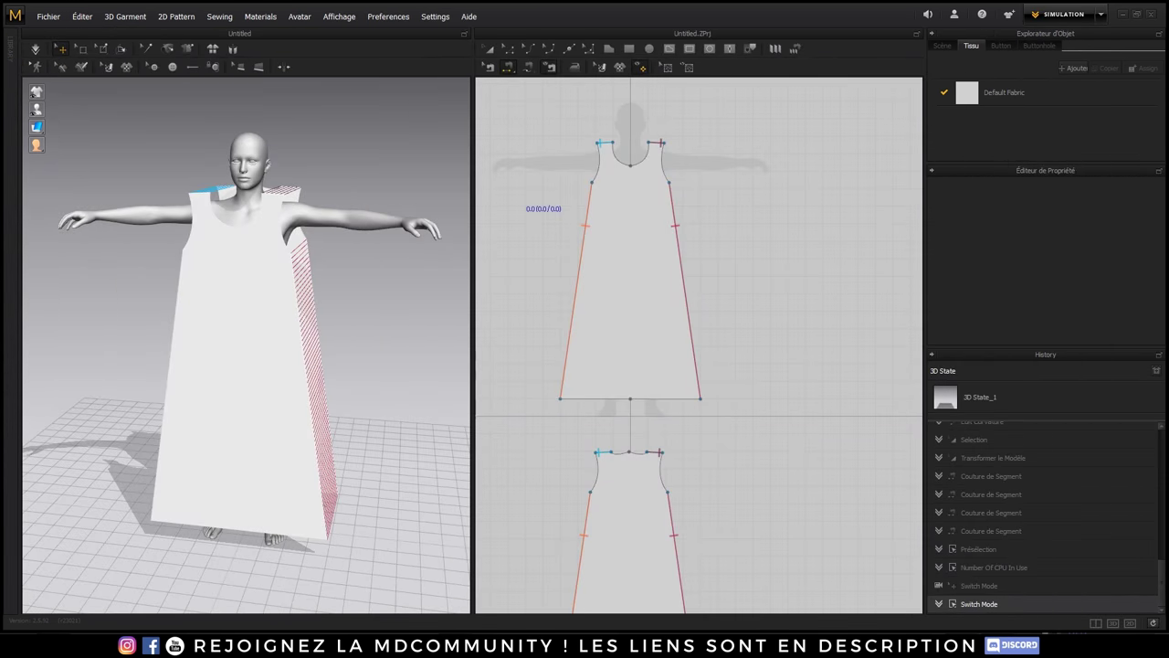
- Simulate the dress draping onto the avatar, stop it, and toggle animation and simulation modes
click(36, 50)
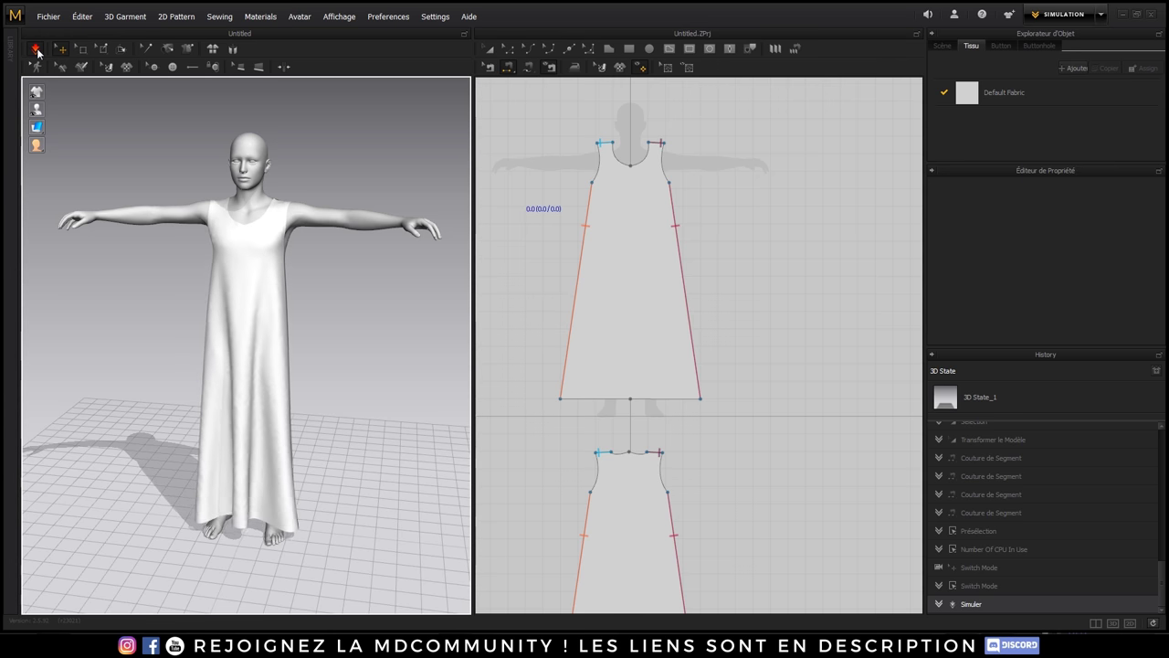
click(35, 50)
click(37, 51)
click(1104, 17)
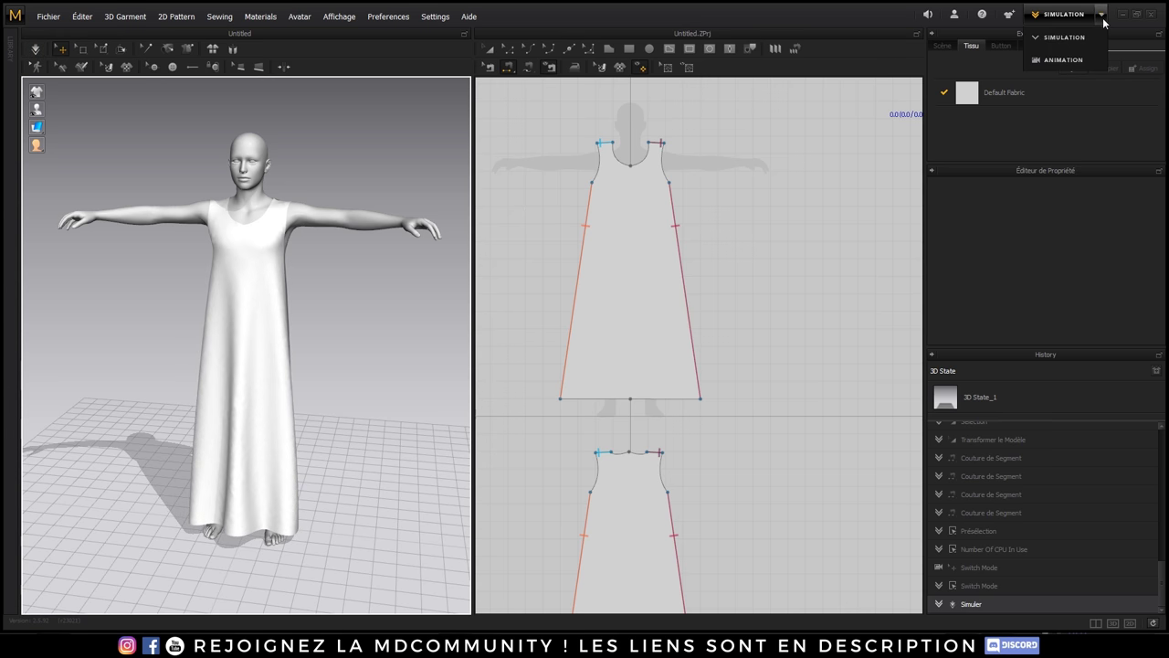
click(1063, 60)
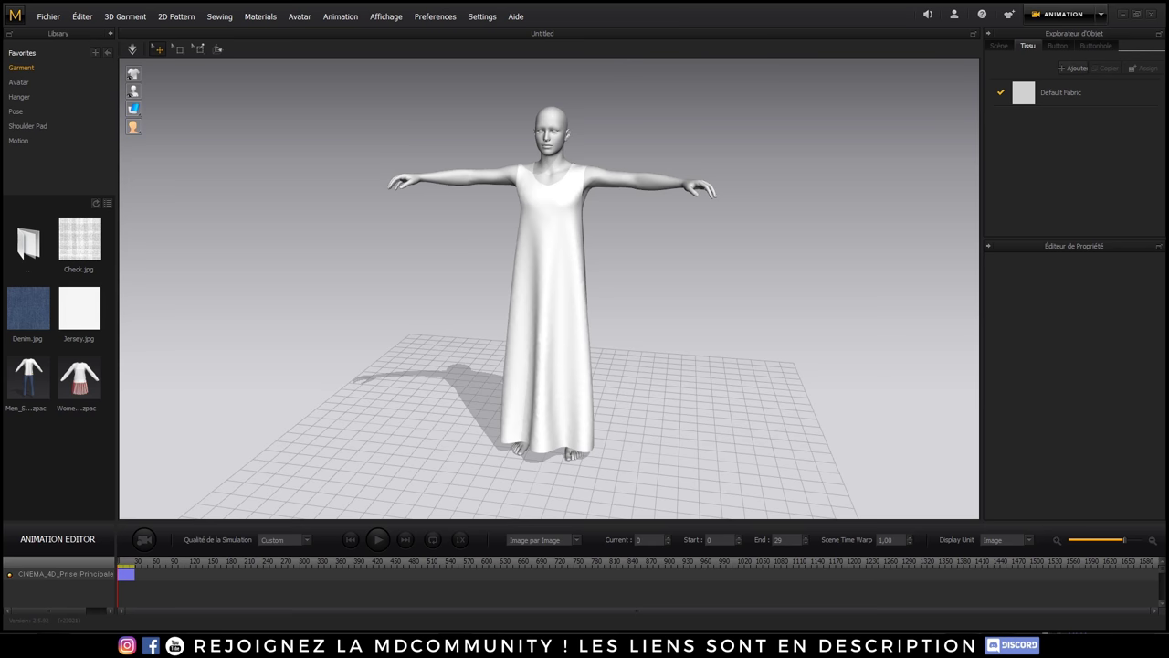
click(1102, 14)
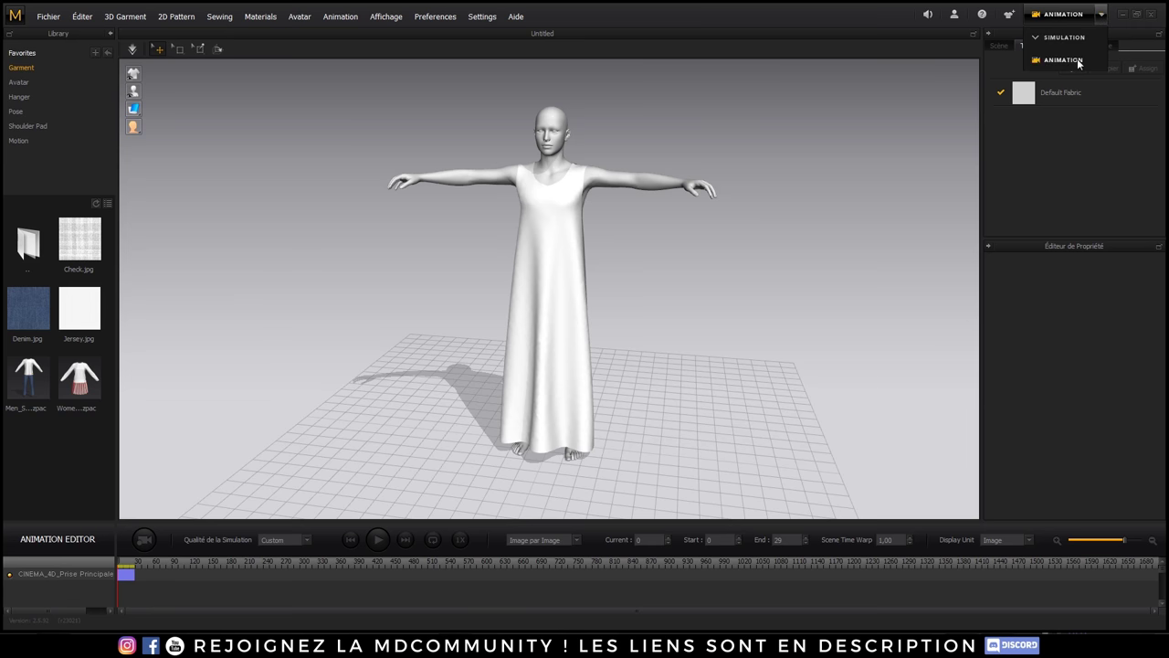
click(1068, 37)
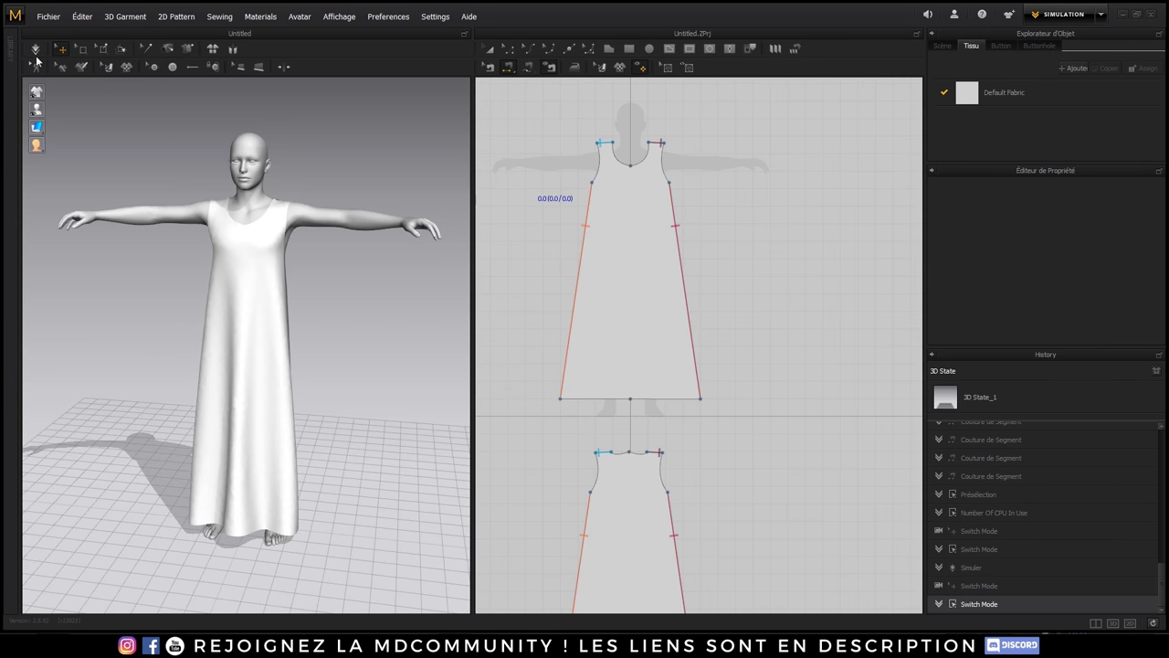
- Run the simulation so the long dress settles, then inspect its drape from side, below and front
key(space)
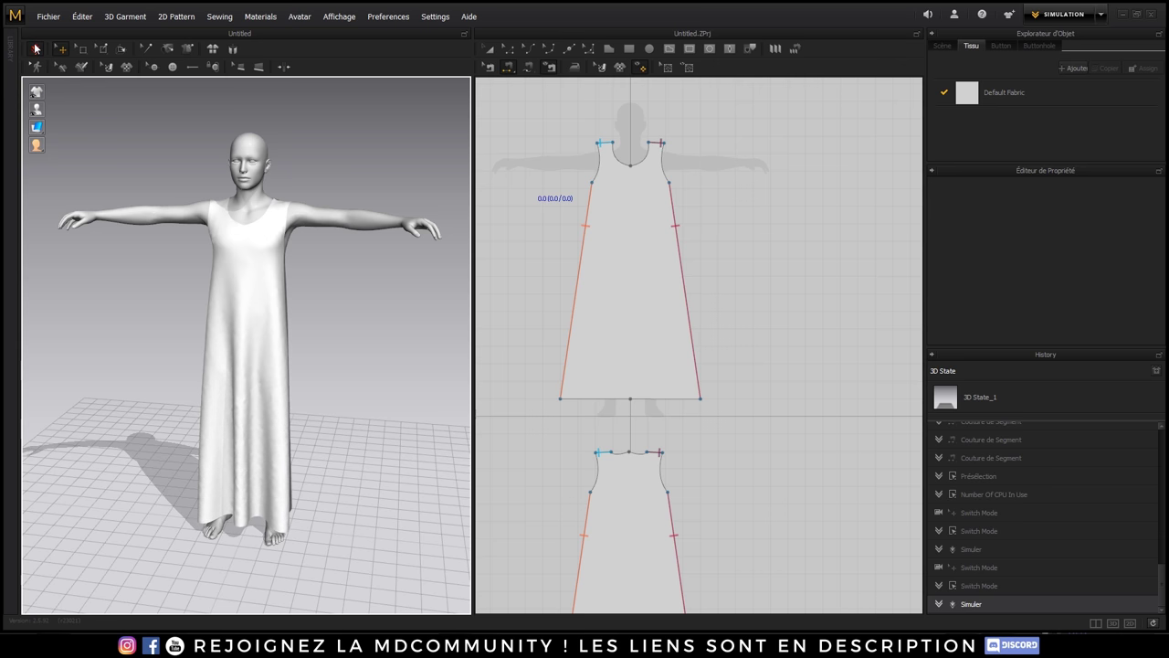
right_drag(204, 261, 549, 287)
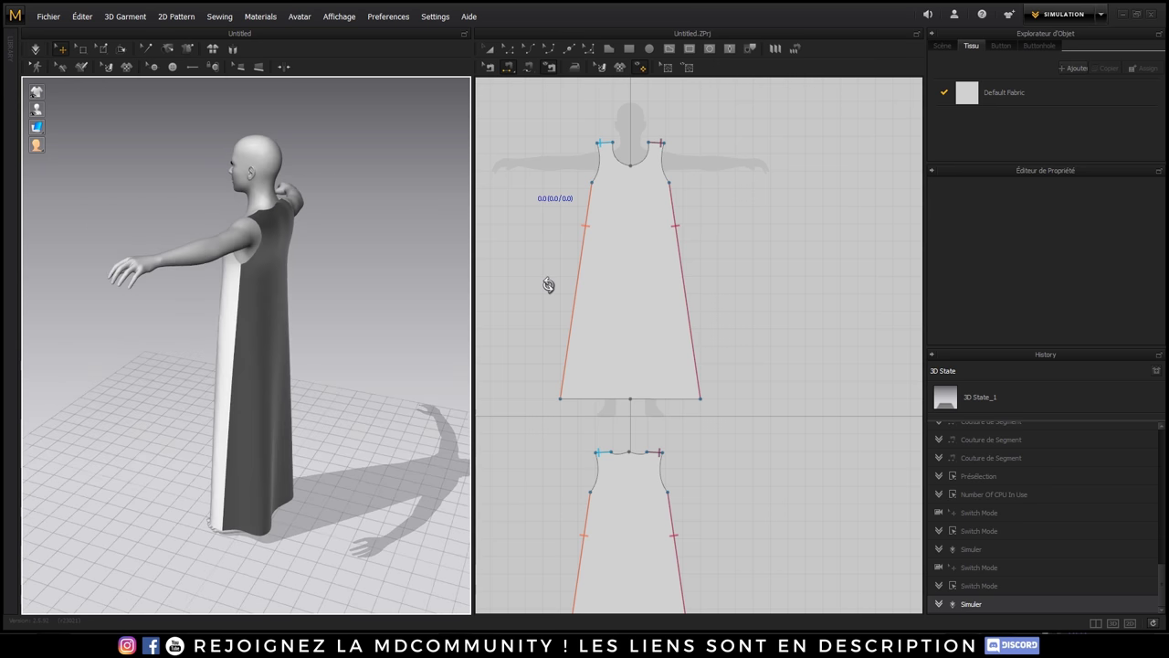
scroll(267, 247, up, 4)
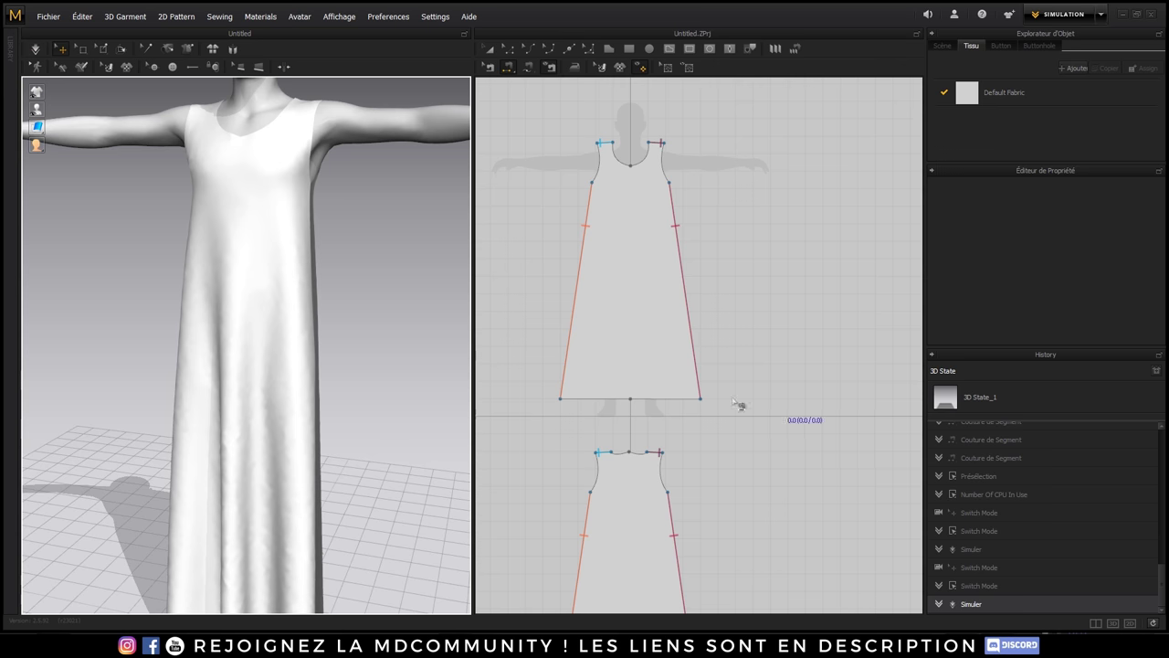
mouse_move(347, 344)
right_down()
mouse_move(334, 209)
mouse_move(238, 186)
mouse_move(374, 195)
right_up()
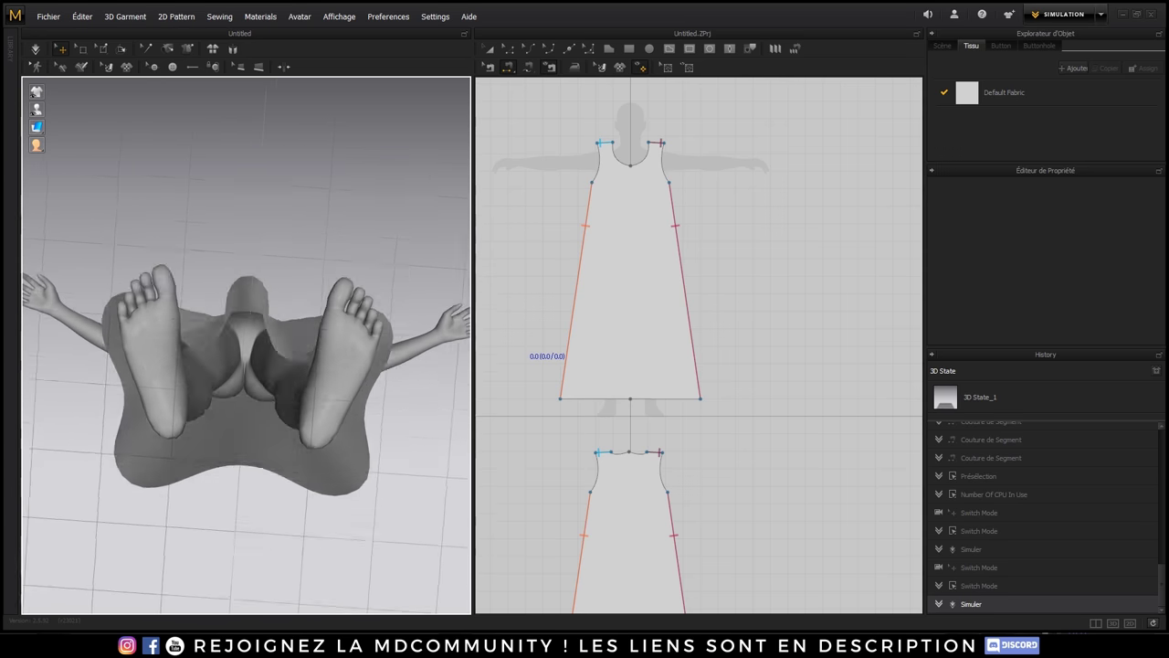
mouse_move(374, 194)
right_down()
mouse_move(360, 316)
mouse_move(365, 272)
mouse_move(301, 274)
mouse_move(366, 319)
right_up()
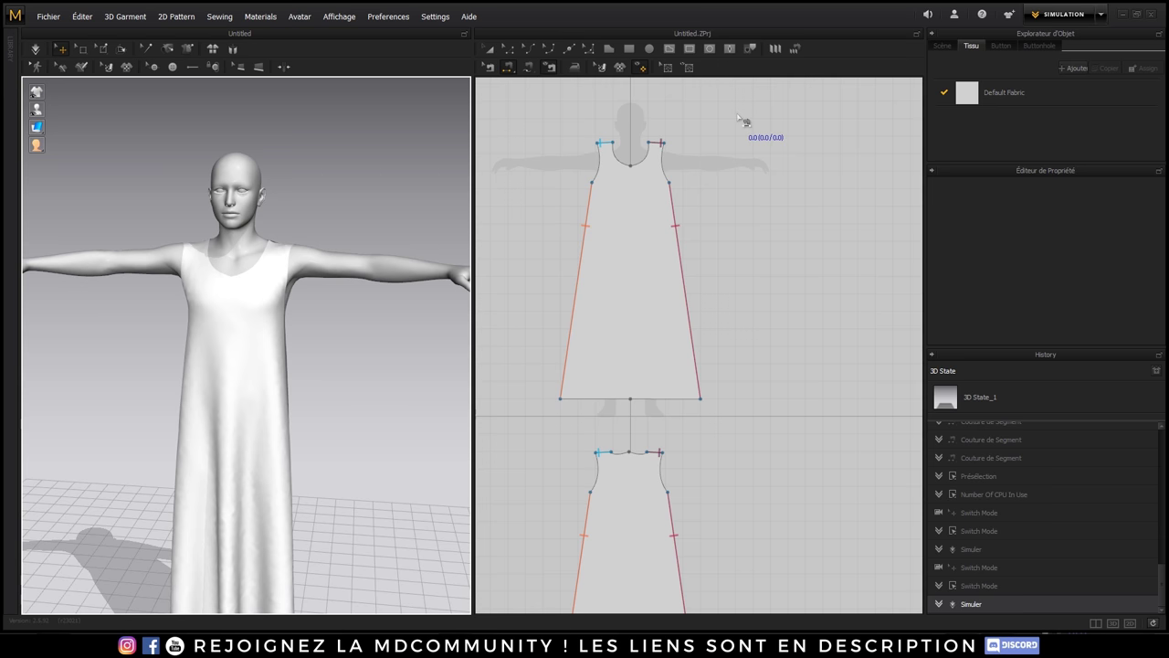
scroll(743, 186, up, 2)
scroll(731, 192, up, 3)
scroll(616, 177, up, 1)
scroll(647, 224, up, 1)
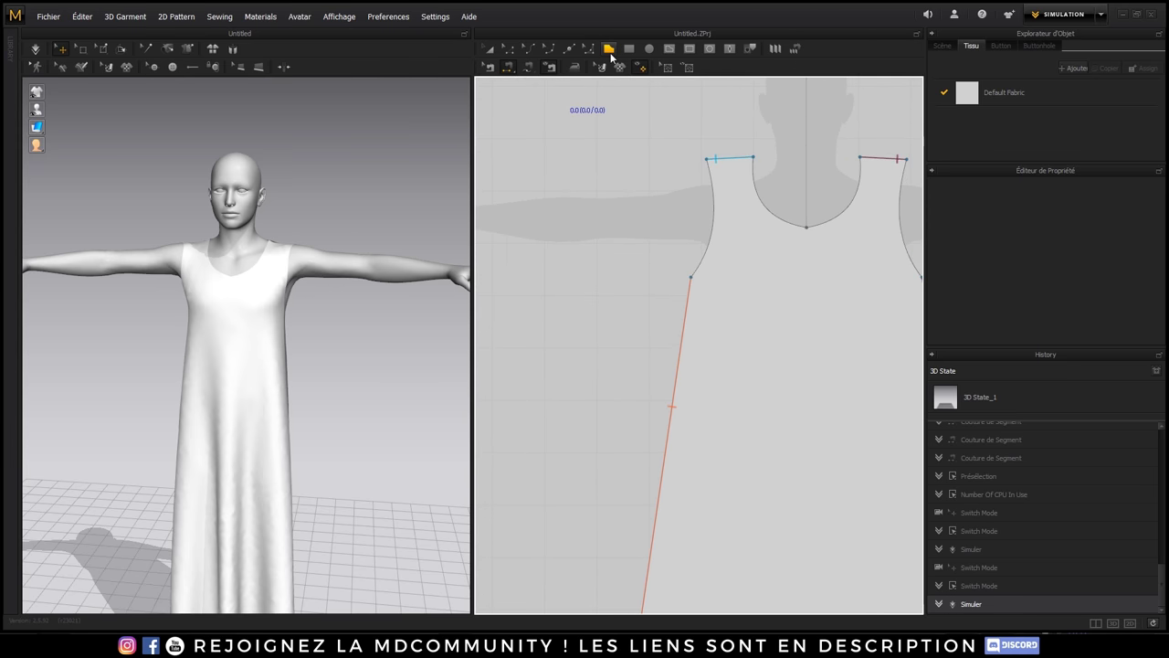
- Draw a rectangular sleeve piece from the front armpit point out along the arm
click(609, 52)
click(690, 276)
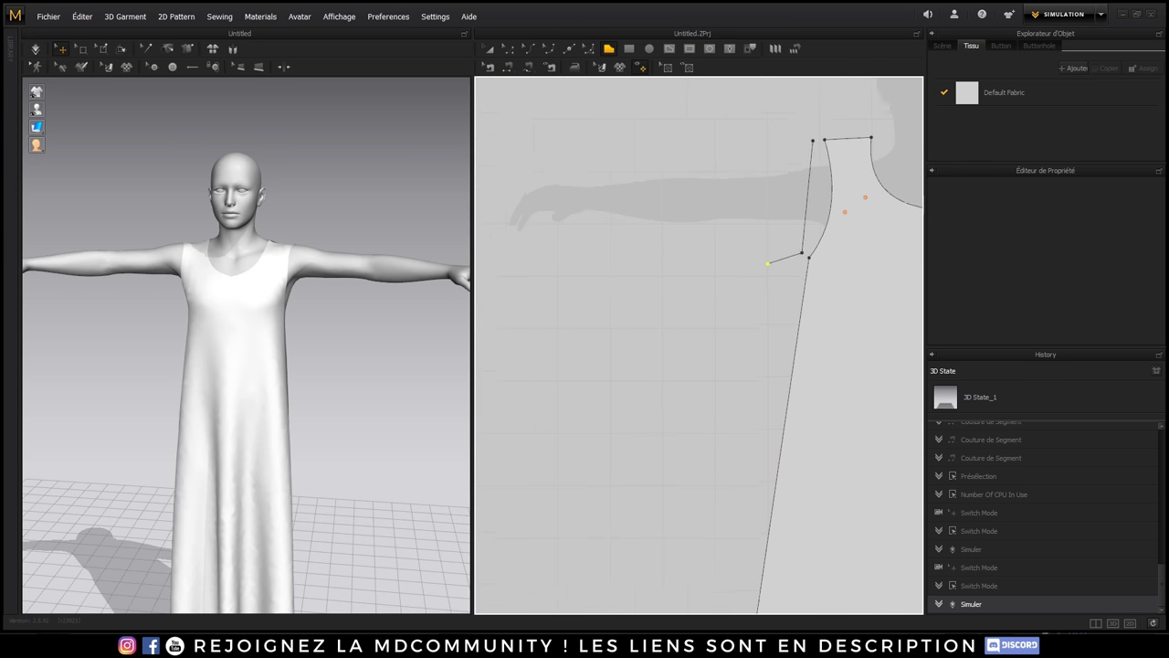
middle_drag(689, 276, 827, 251)
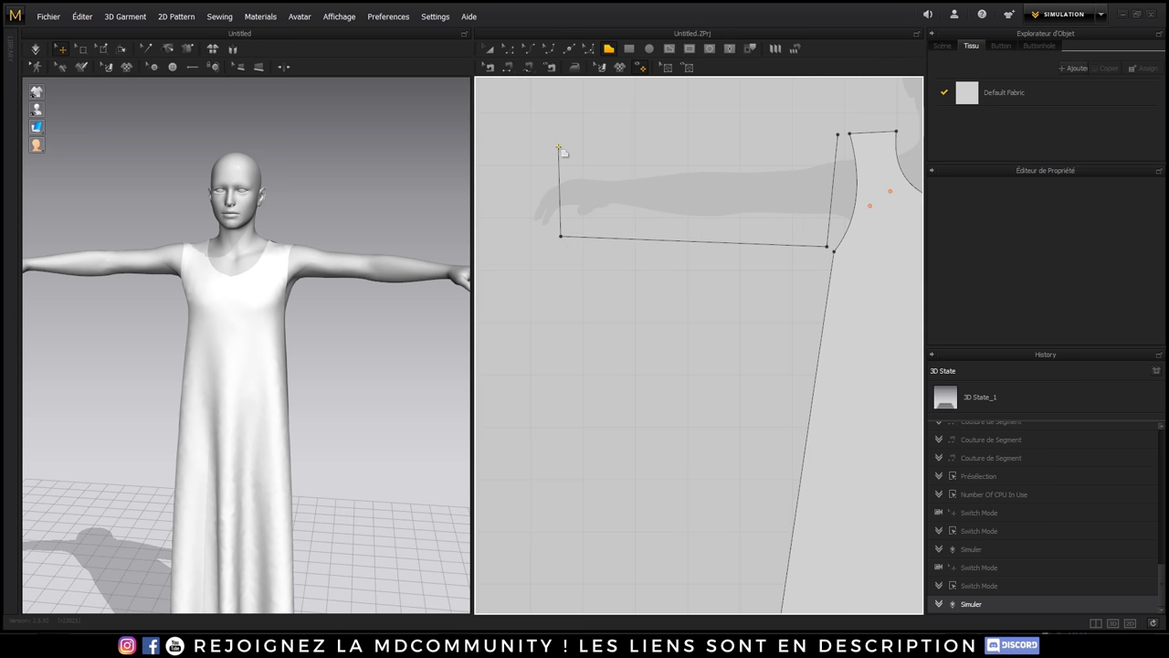
drag(842, 120, 837, 137)
click(813, 193)
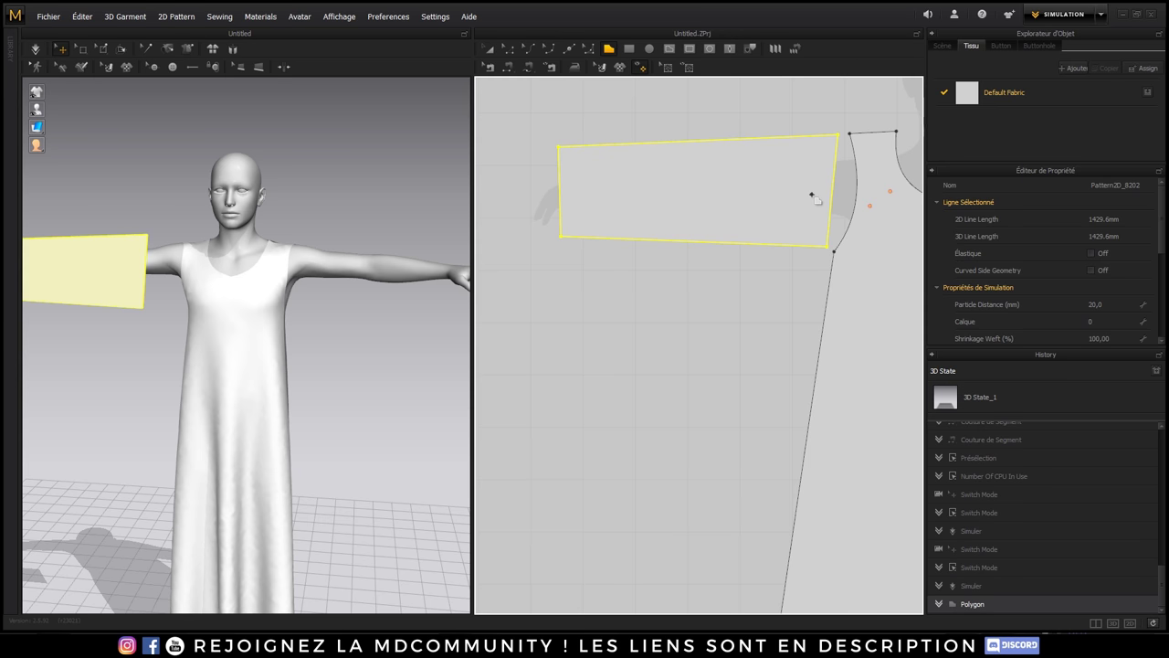
middle_drag(812, 193, 697, 215)
- Bow the sleeve's armhole edge outward into a 227.4 mm curve
click(487, 70)
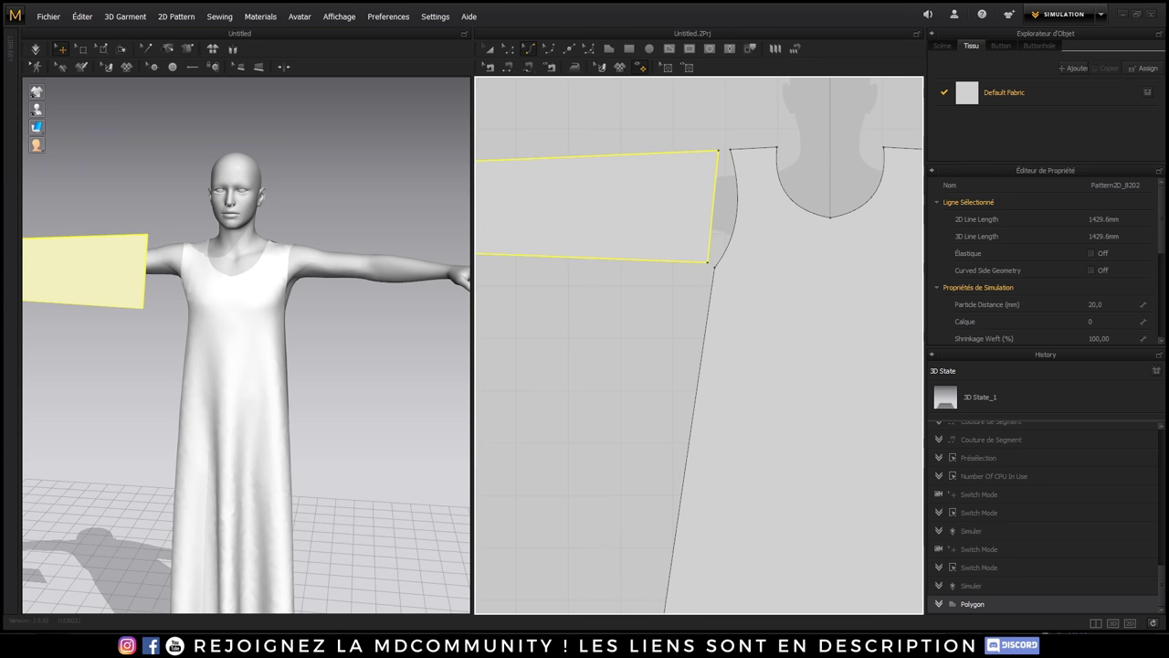
mouse_move(722, 213)
mouse_down()
mouse_move(739, 216)
mouse_move(732, 207)
mouse_up()
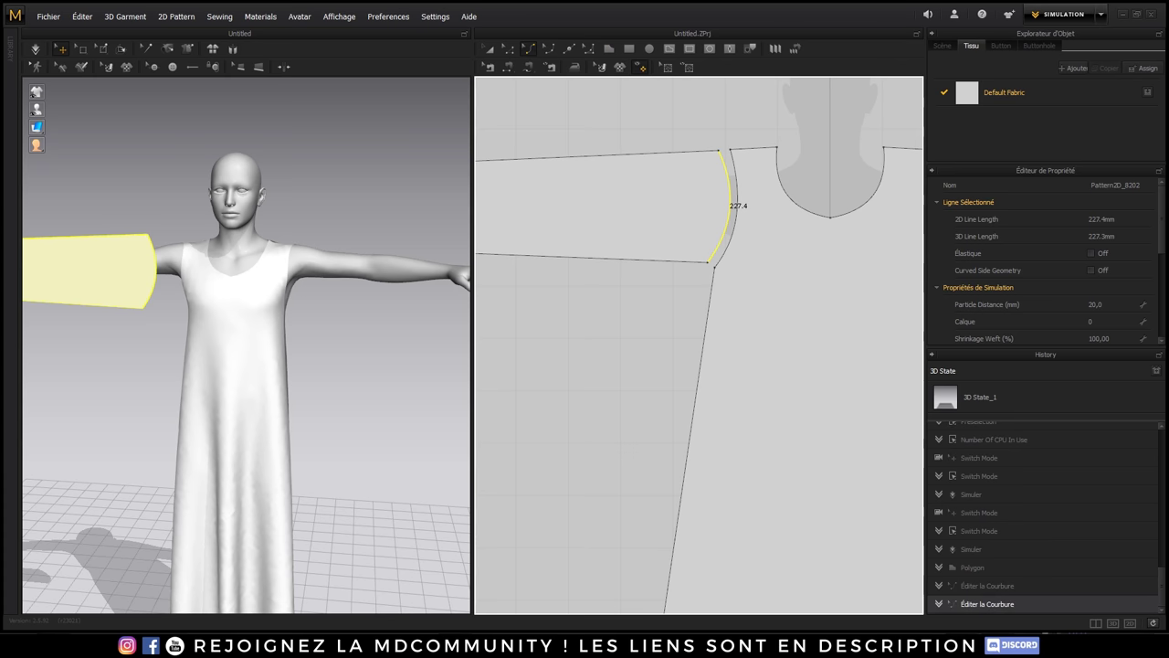
right_drag(168, 259, 299, 286)
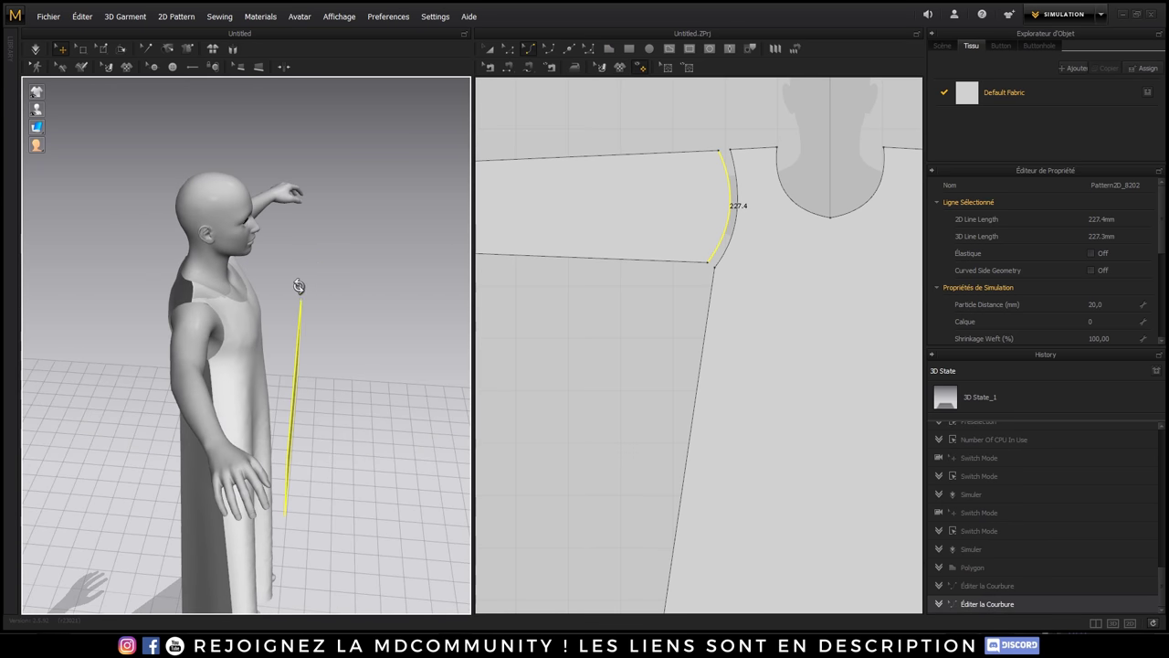
- Move the sleeve in 3D to lie flat over the avatar's right arm at shoulder height
click(308, 373)
right_drag(314, 405, 321, 359)
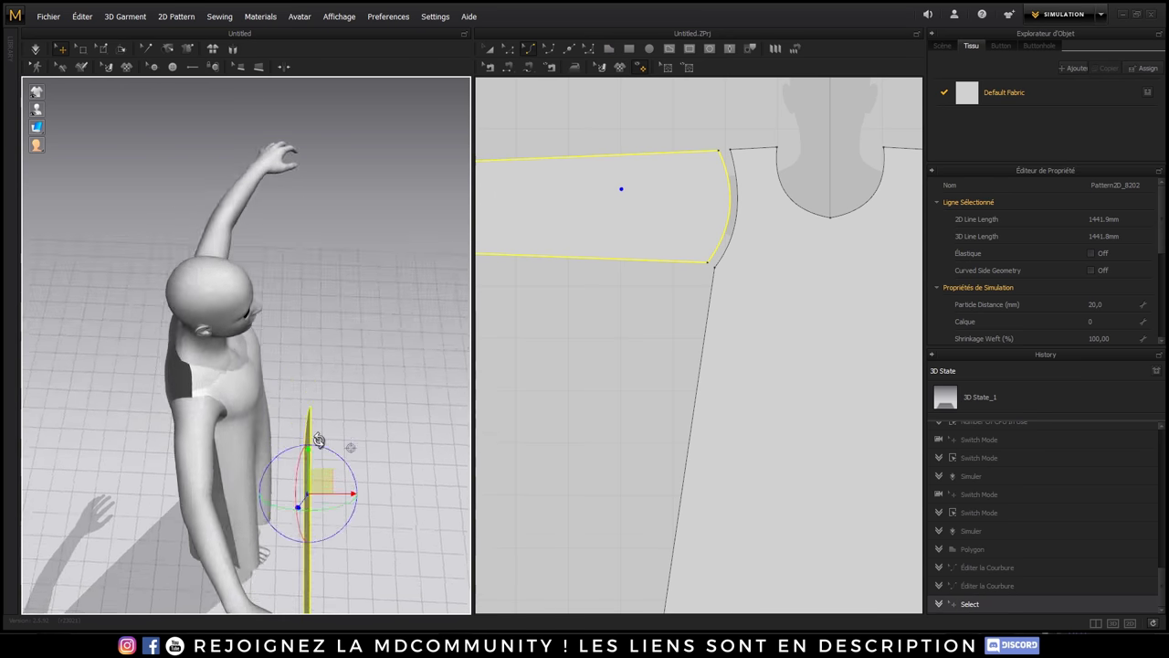
drag(347, 247, 302, 248)
mouse_move(302, 249)
right_down()
mouse_move(274, 275)
mouse_move(152, 313)
right_up()
drag(142, 256, 156, 257)
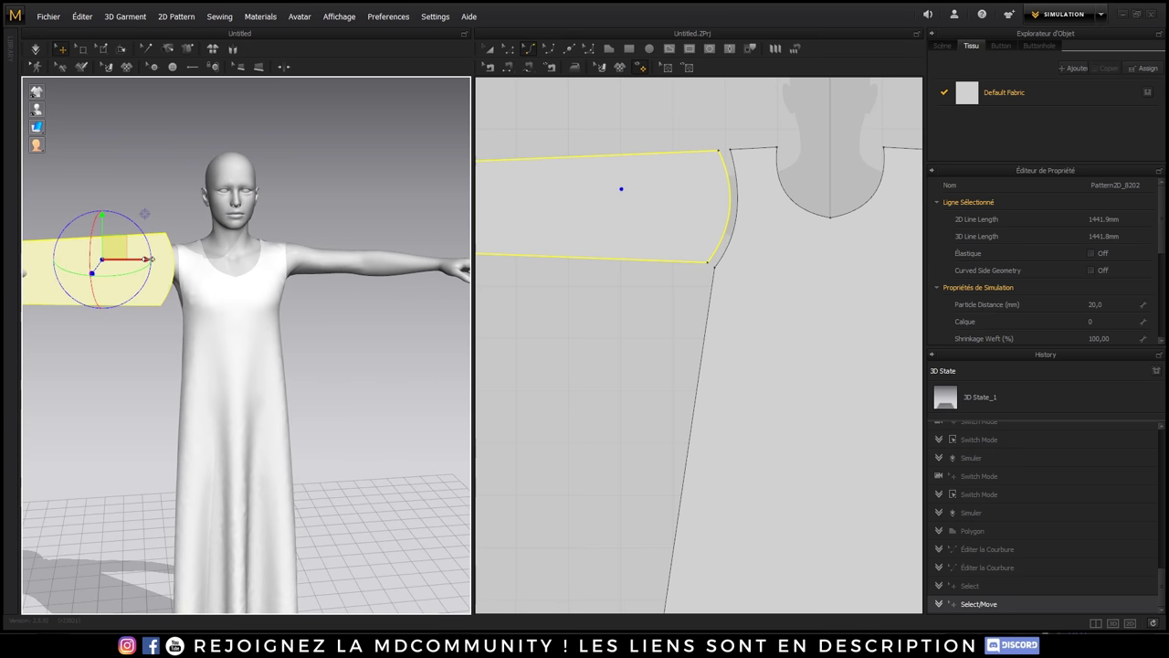
mouse_move(144, 339)
right_down()
mouse_move(250, 360)
mouse_move(263, 327)
mouse_move(274, 327)
right_up()
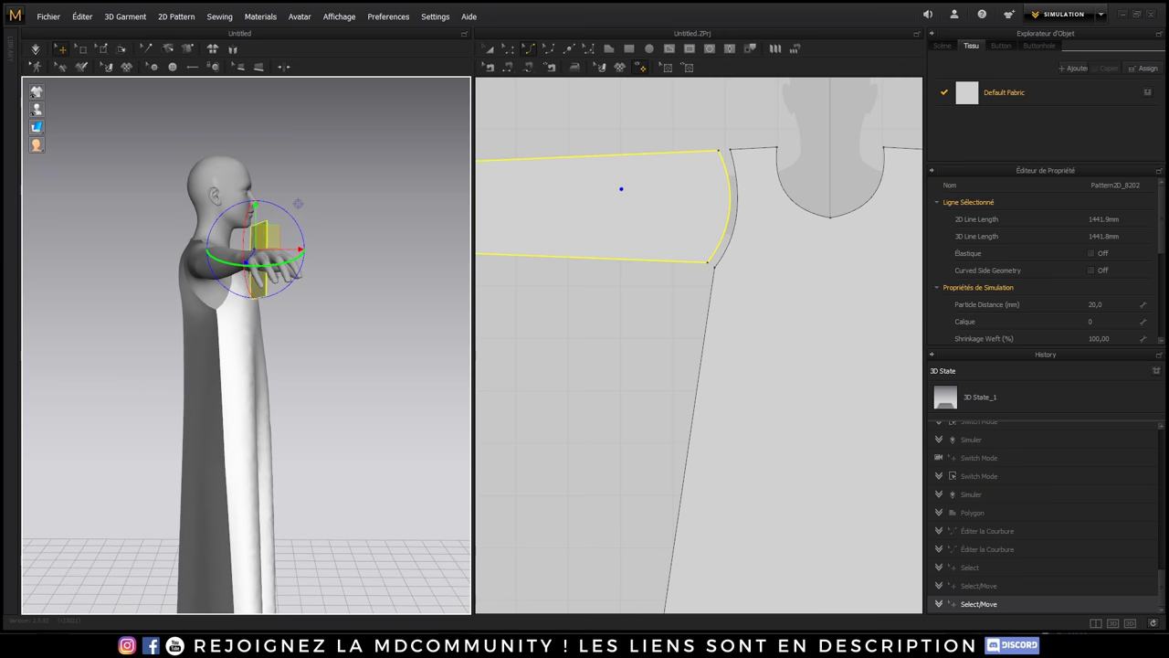
right_drag(298, 203, 172, 206)
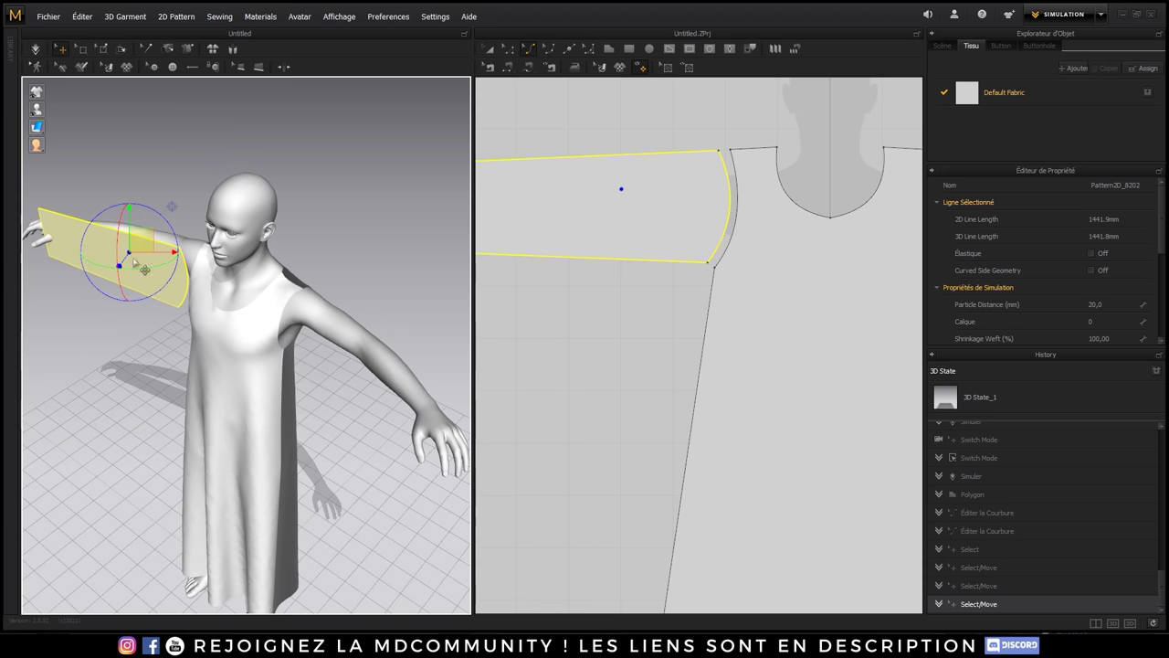
right_drag(134, 263, 54, 258)
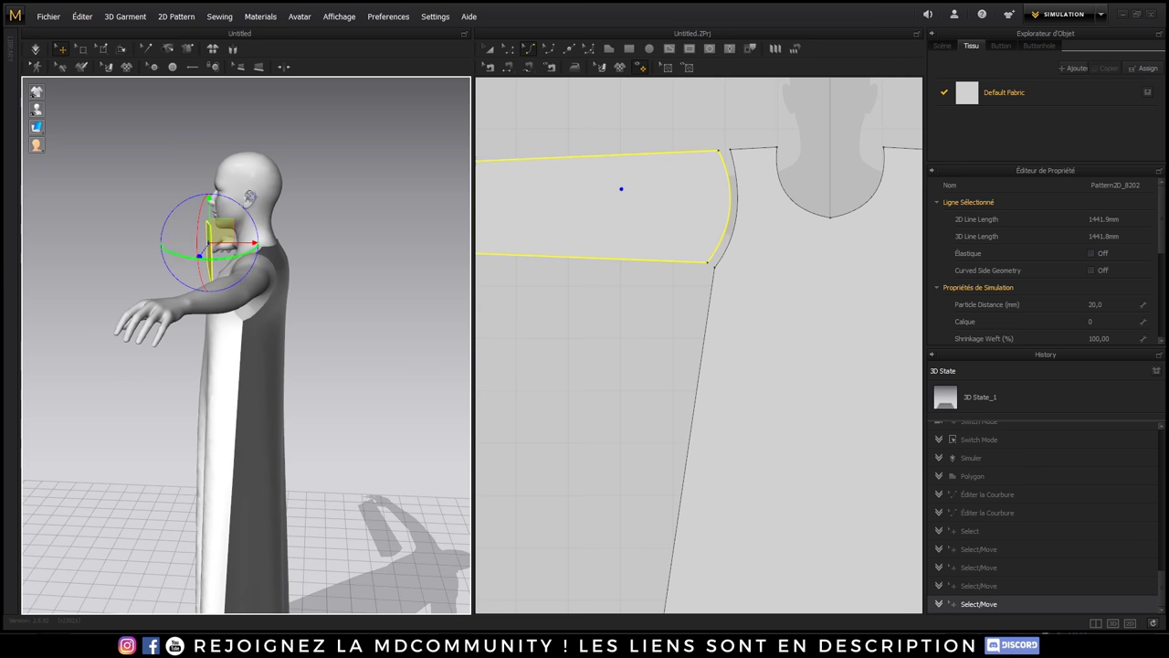
right_drag(137, 274, 237, 274)
mouse_move(157, 214)
right_down()
mouse_move(142, 243)
mouse_move(185, 316)
right_up()
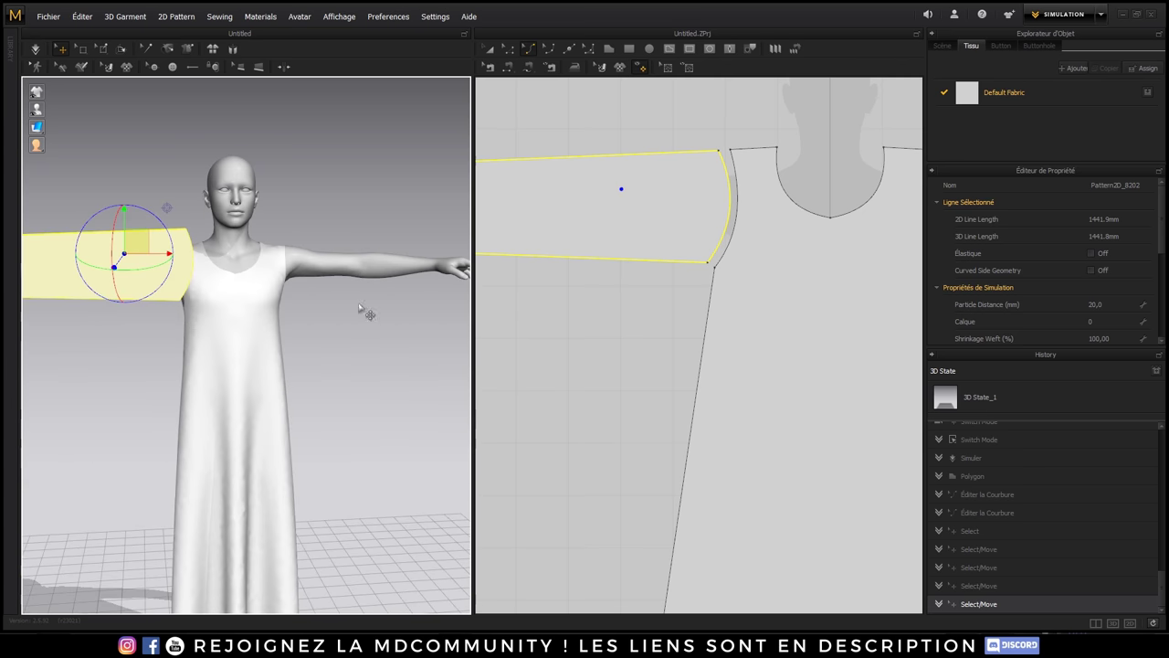
scroll(527, 161, down, 5)
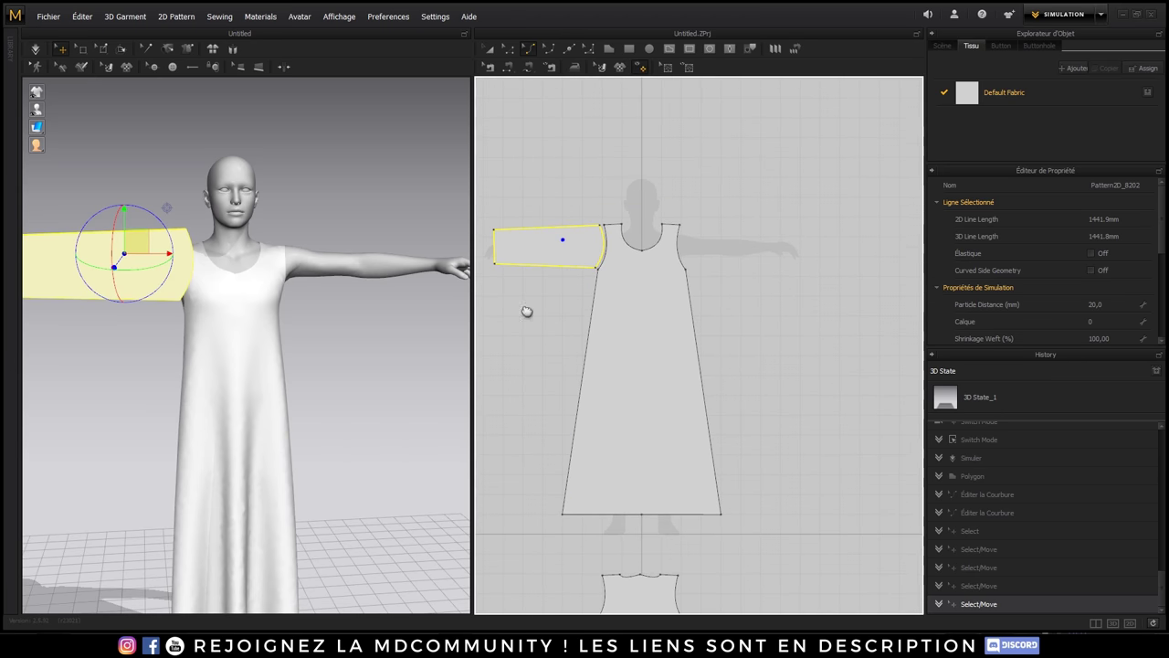
- Copy the sleeve and mirror-paste it onto the dress's opposite armhole
click(494, 49)
right_click(552, 245)
click(639, 64)
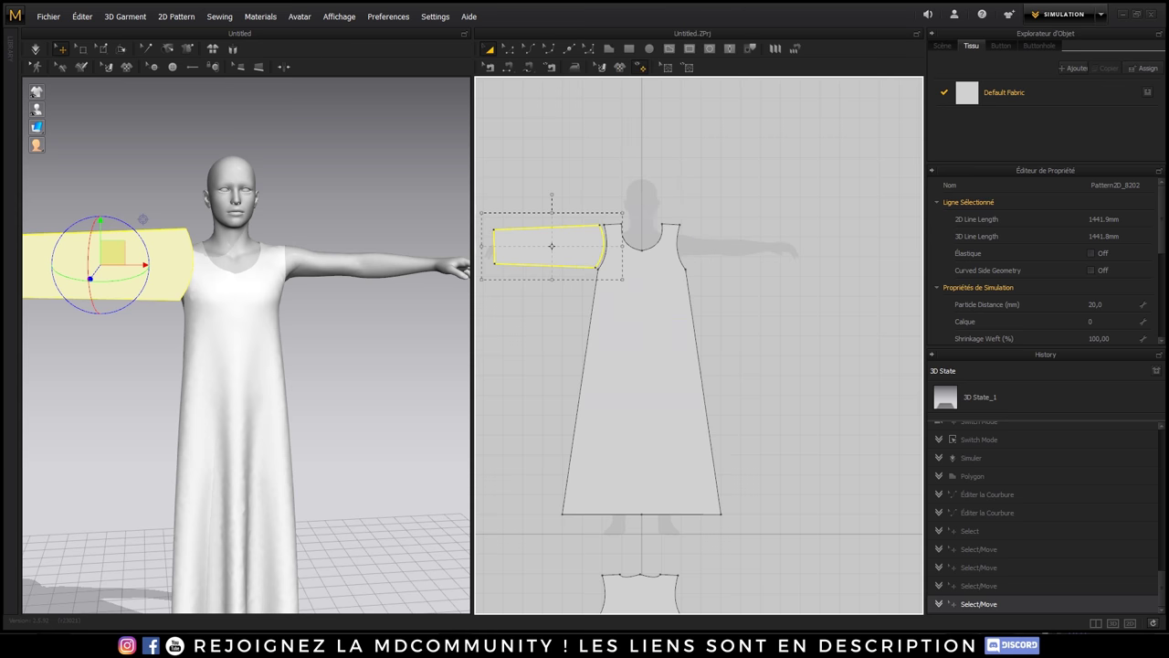
right_click(680, 234)
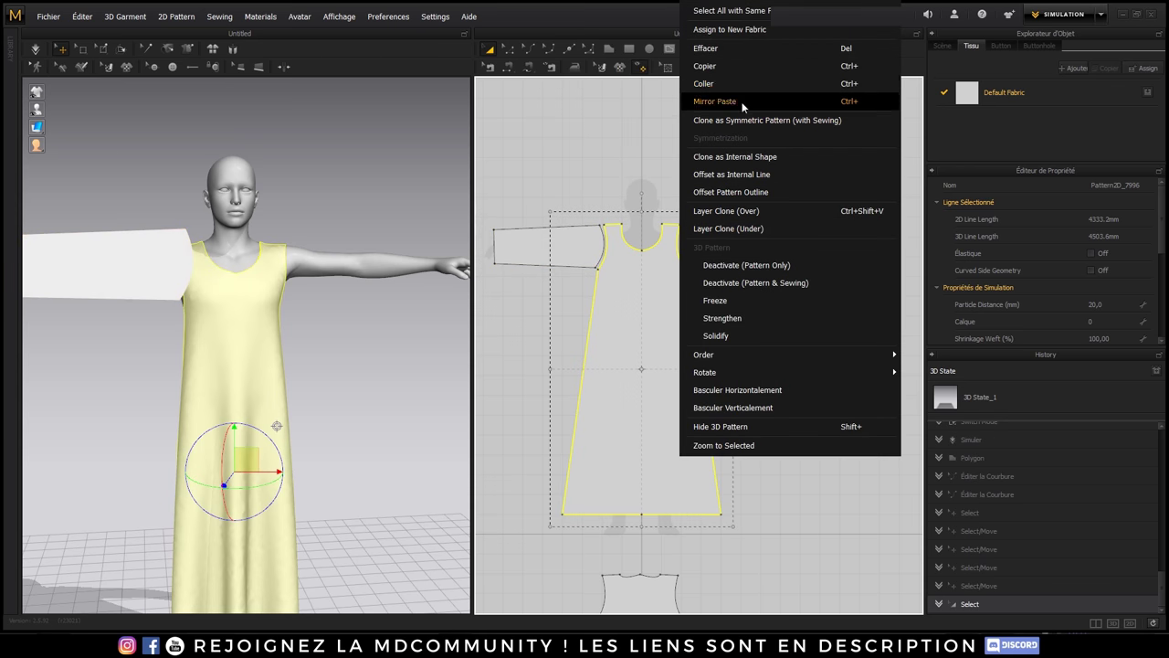
click(738, 103)
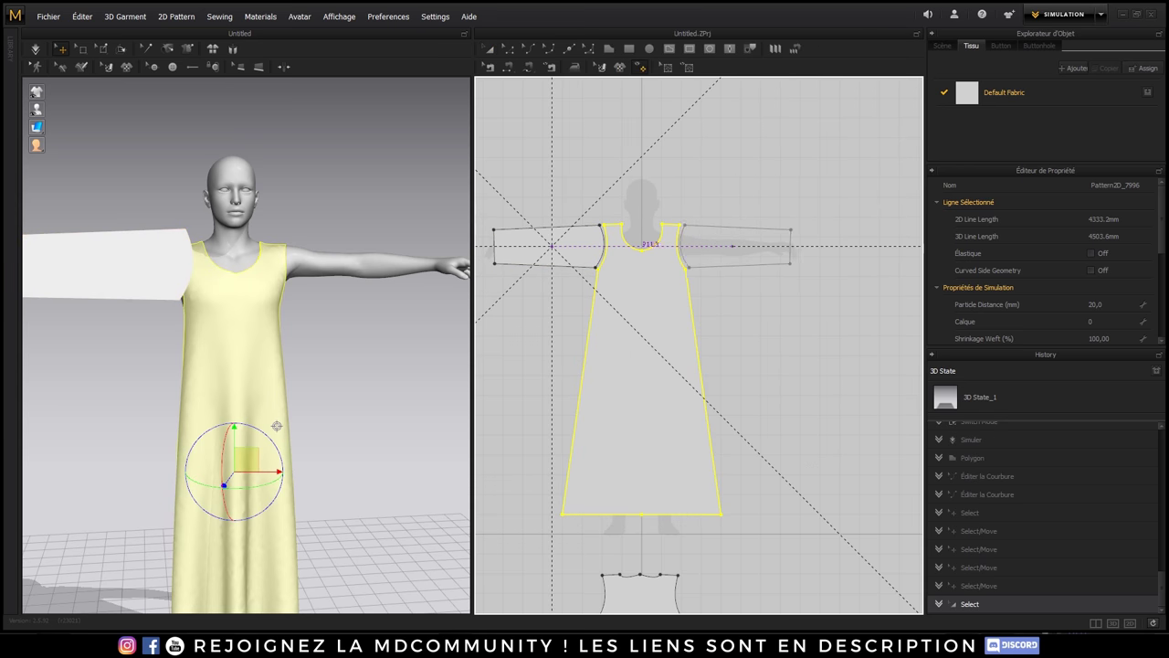
click(735, 253)
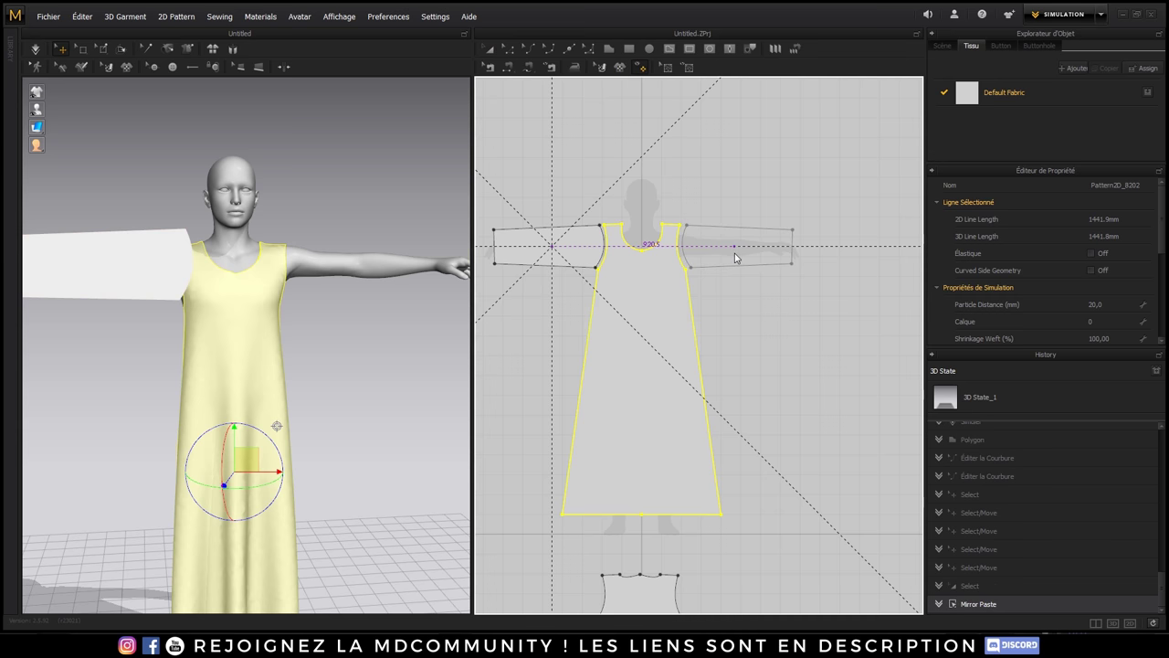
right_drag(300, 334, 278, 374)
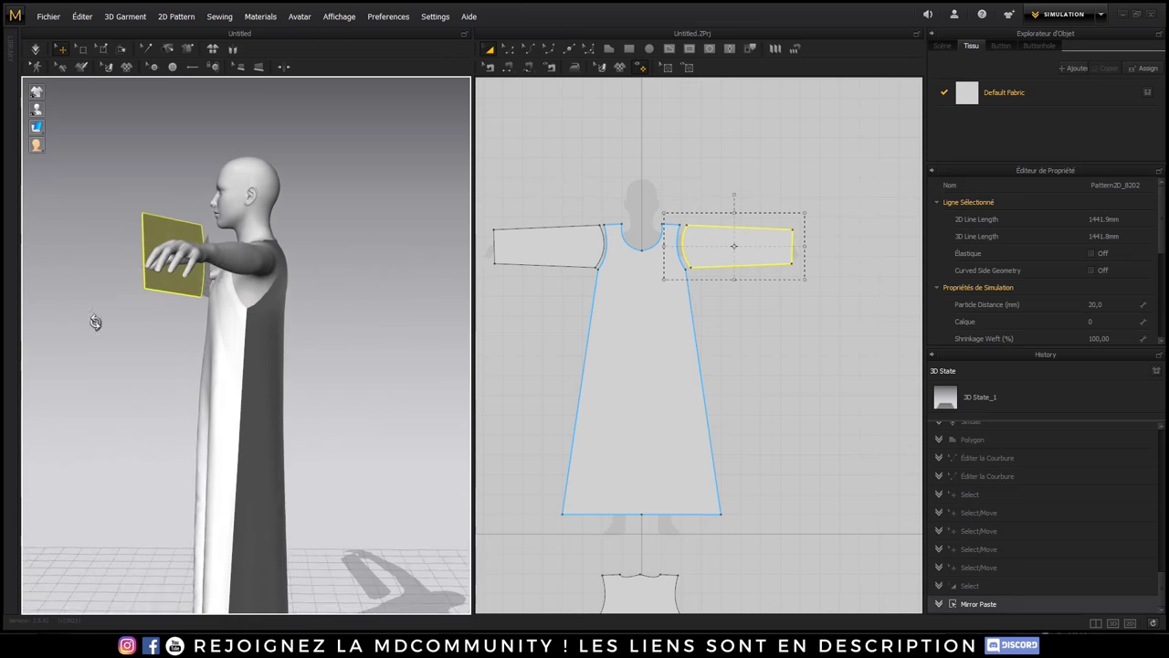
mouse_move(277, 374)
right_down()
mouse_move(73, 320)
mouse_move(265, 355)
mouse_move(32, 326)
mouse_move(97, 347)
right_up()
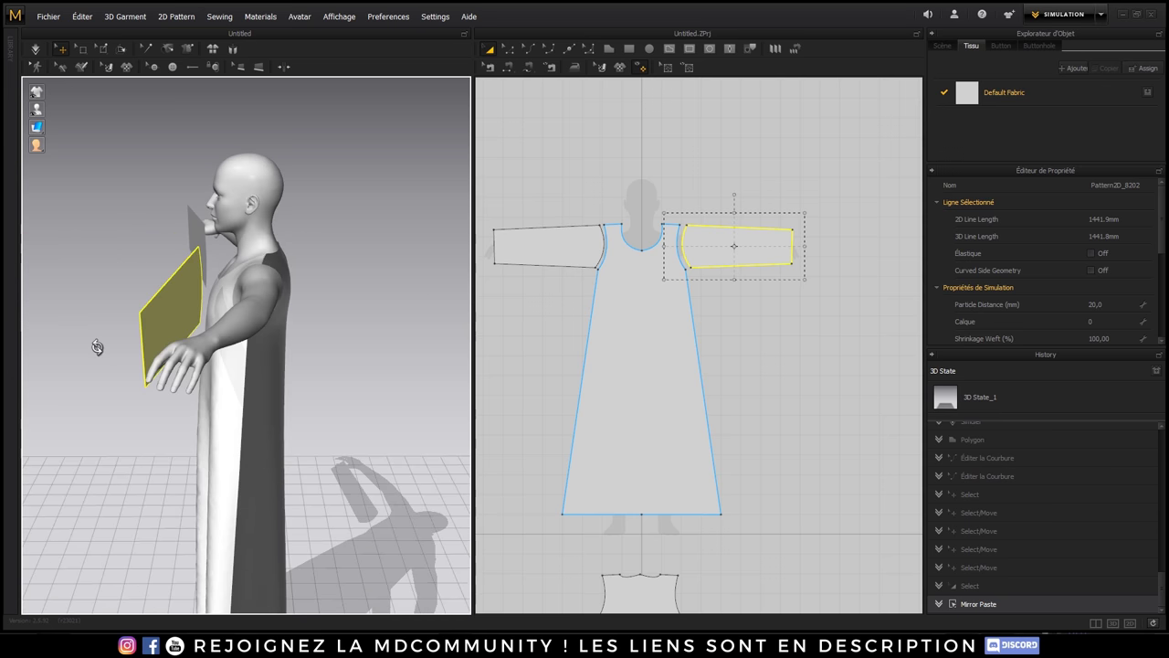
- Copy the mirrored sleeve and paste another copy above the right sleeve
right_click(767, 236)
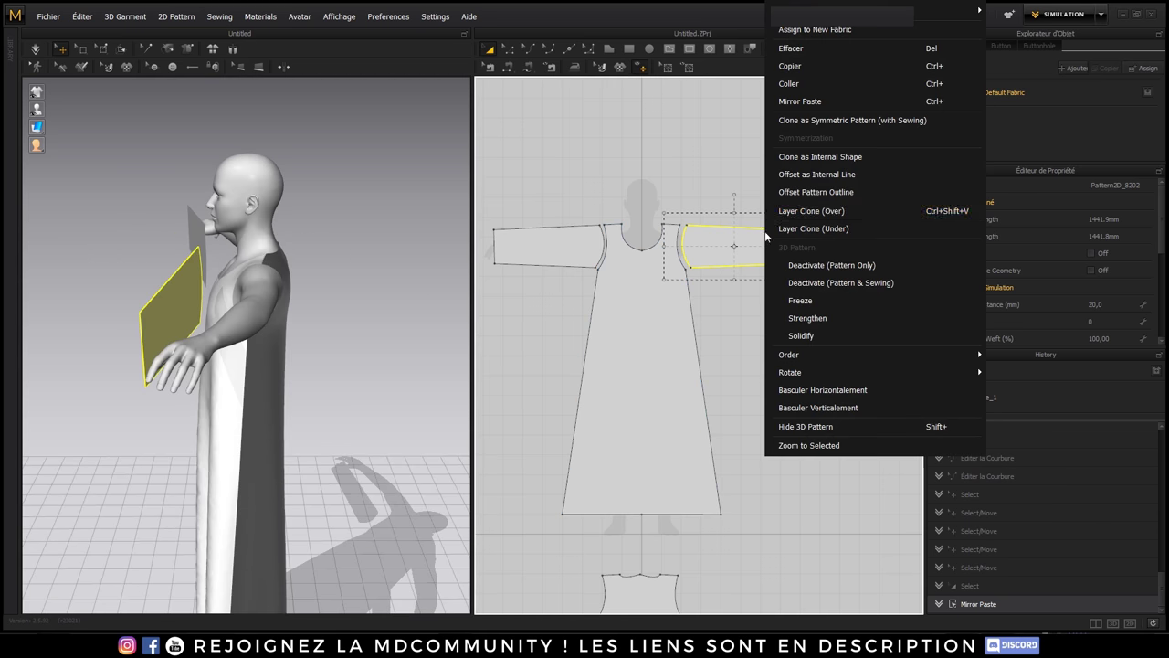
click(789, 73)
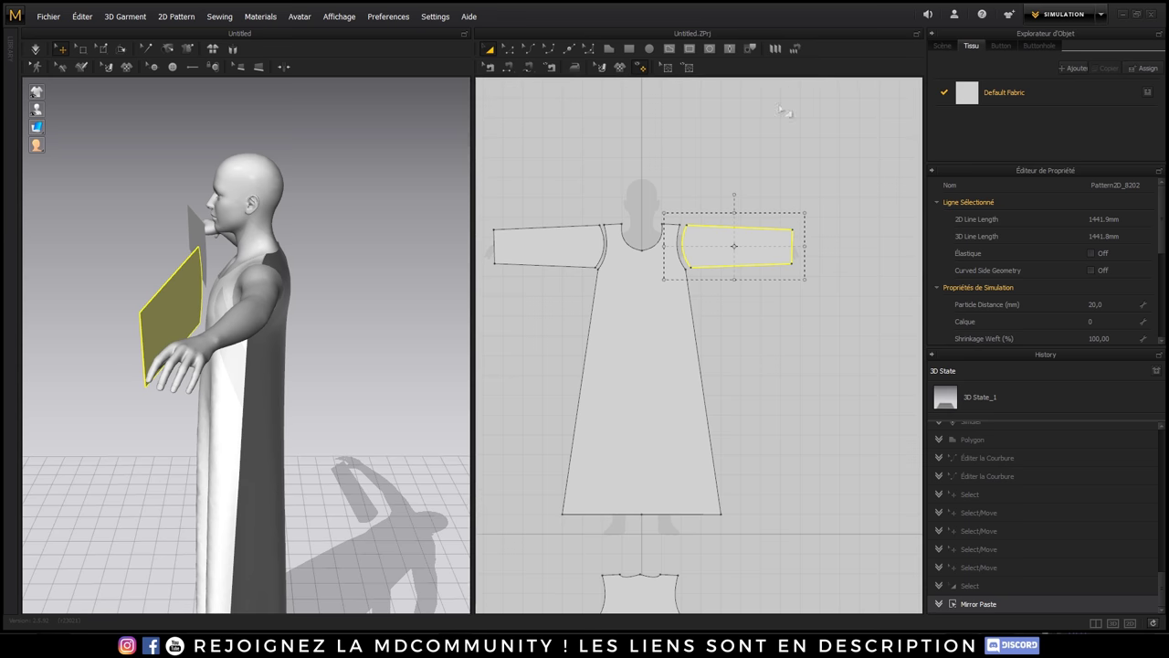
right_click(746, 170)
click(771, 184)
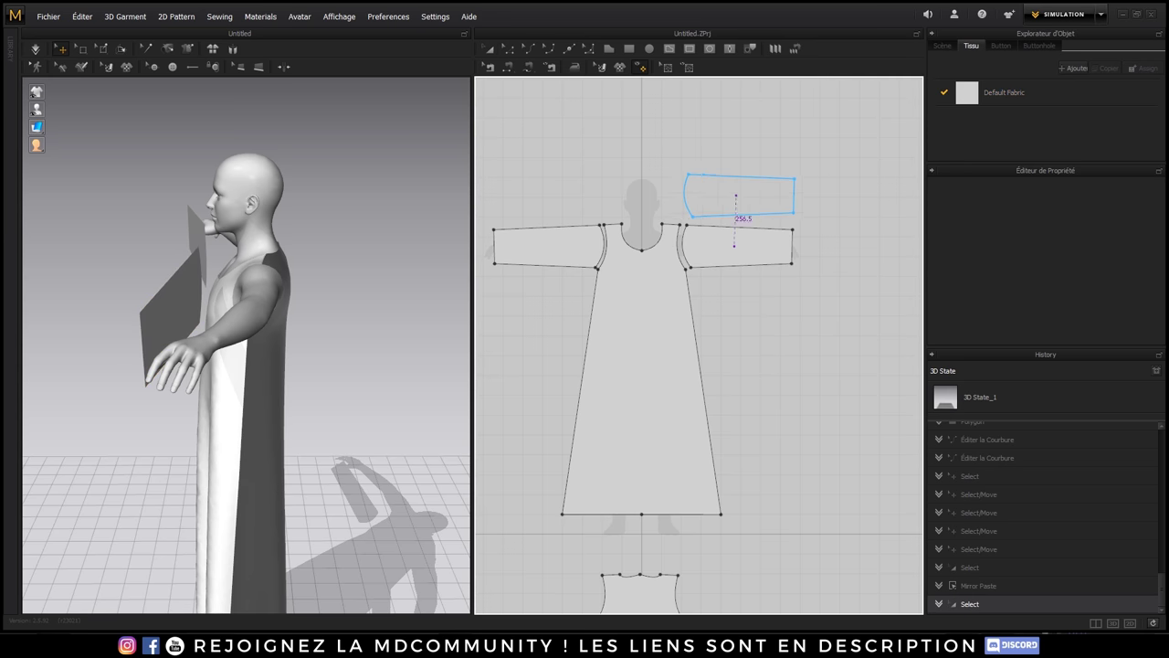
click(733, 198)
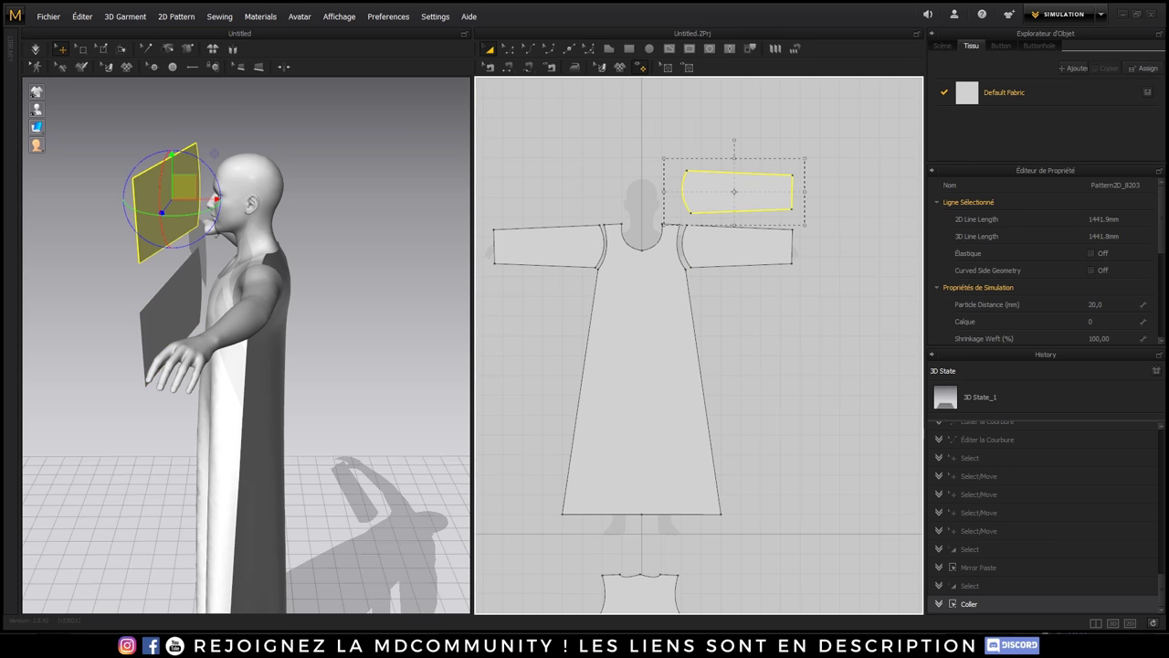
- Move the copy behind the avatar's shoulder and place its pattern beside the back bodice
right_drag(320, 365, 320, 338)
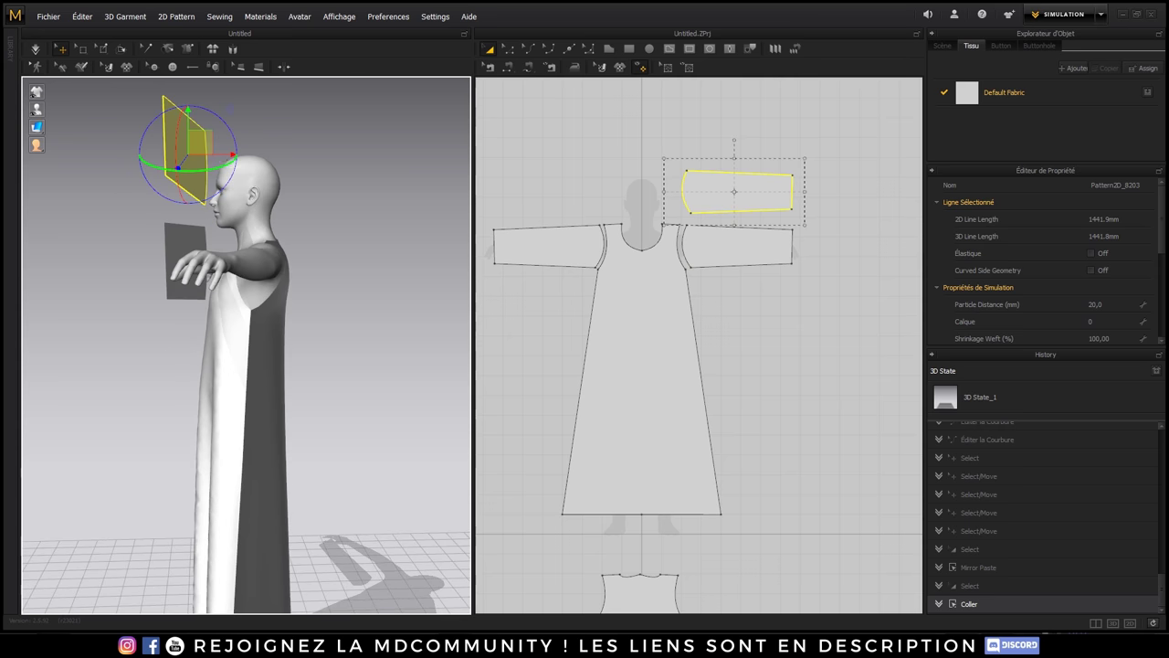
right_drag(237, 234, 237, 243)
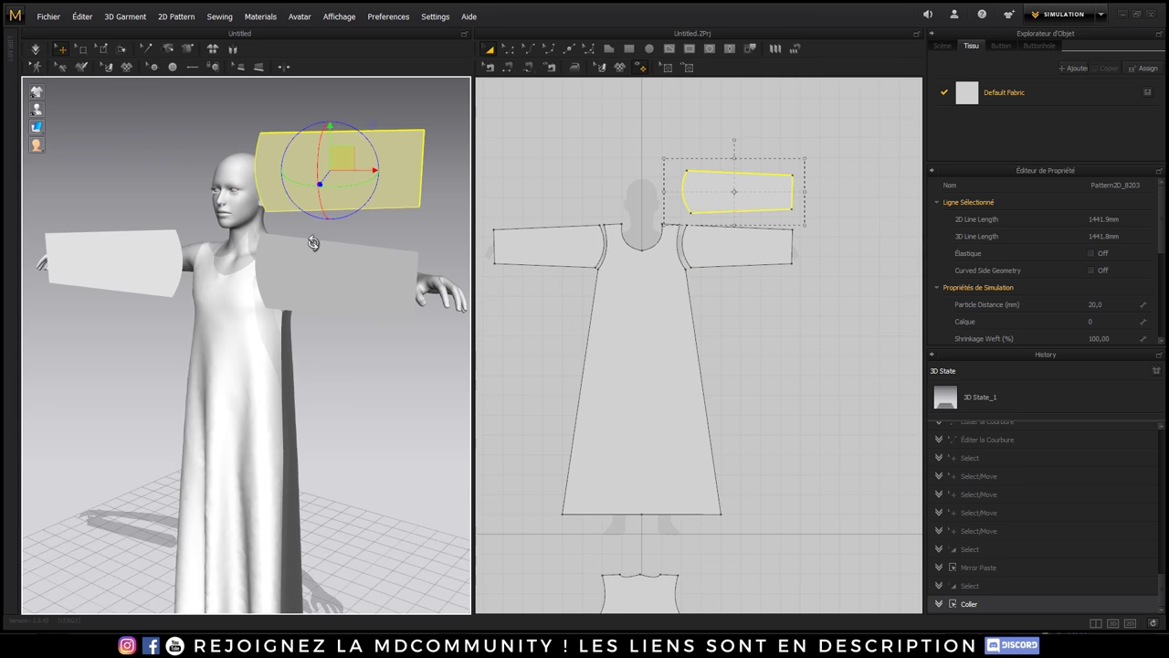
drag(218, 167, 336, 169)
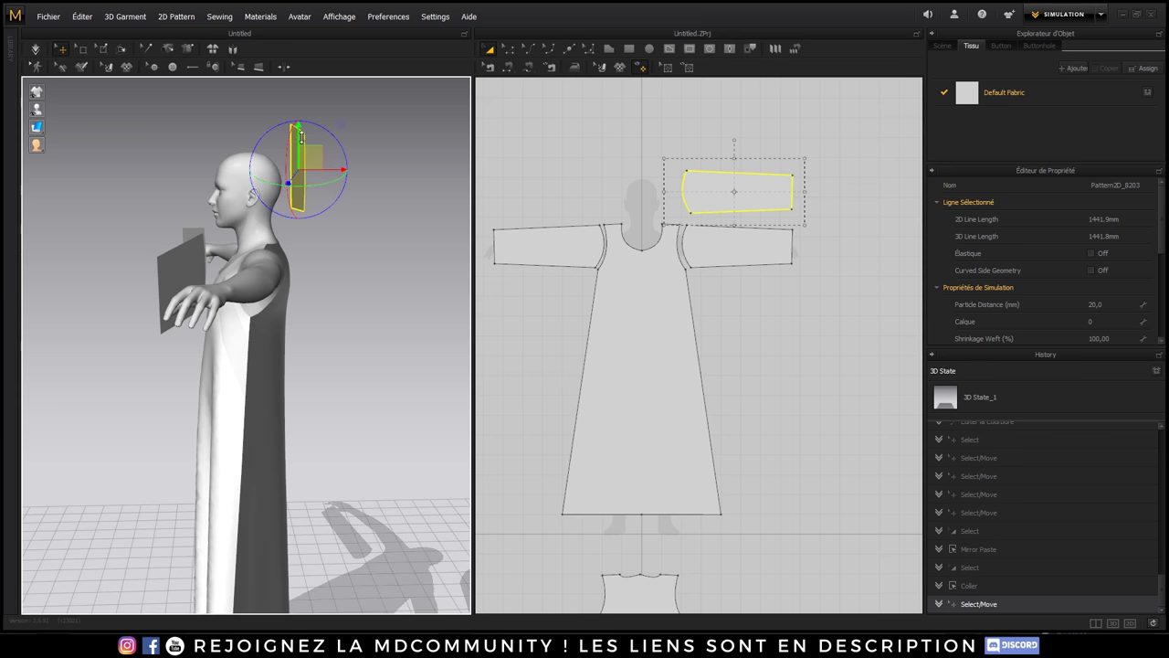
drag(300, 137, 289, 239)
mouse_move(288, 240)
right_down()
mouse_move(214, 353)
mouse_move(400, 416)
right_up()
drag(345, 432, 340, 432)
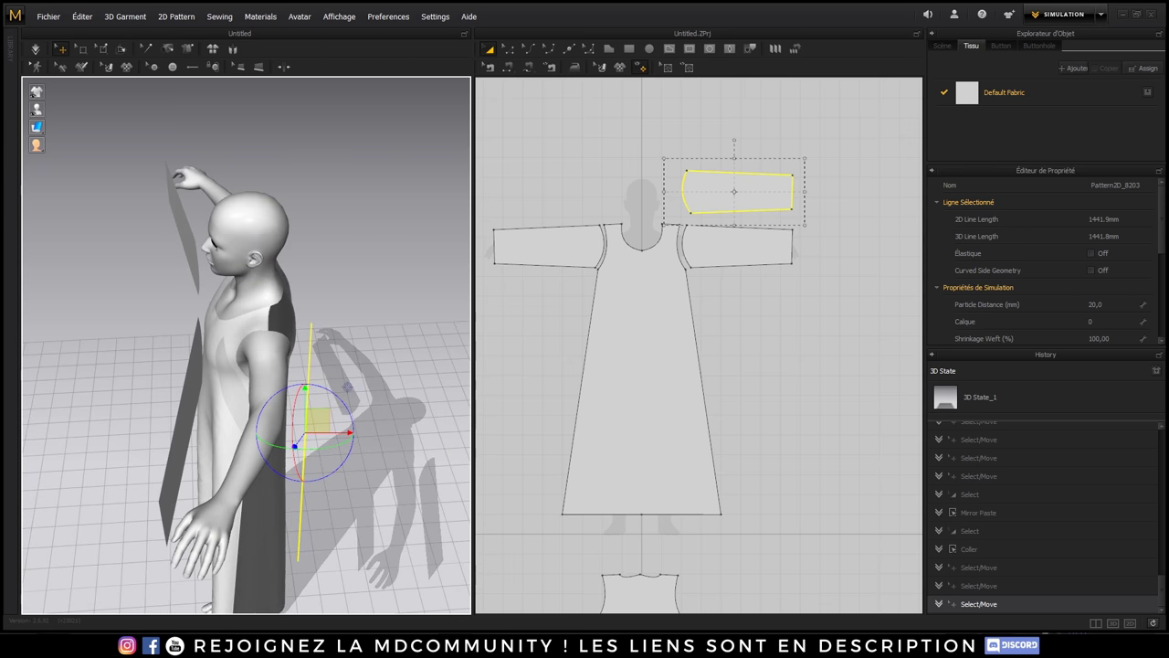
click(764, 212)
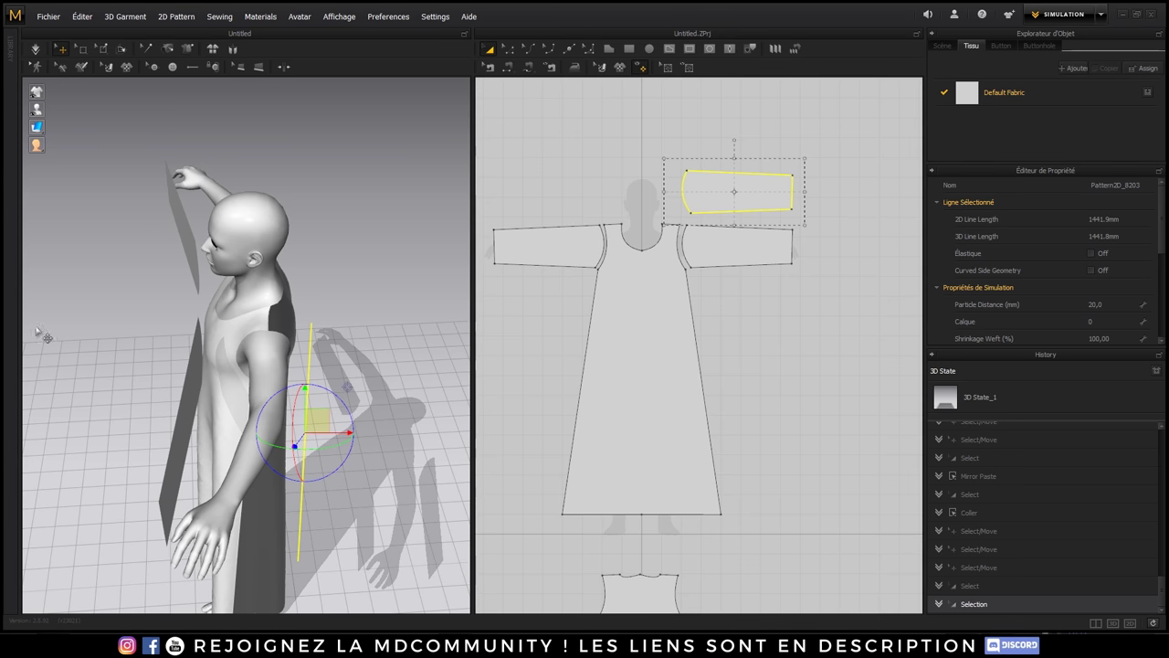
mouse_move(353, 466)
right_down()
mouse_move(403, 396)
mouse_move(334, 417)
right_up()
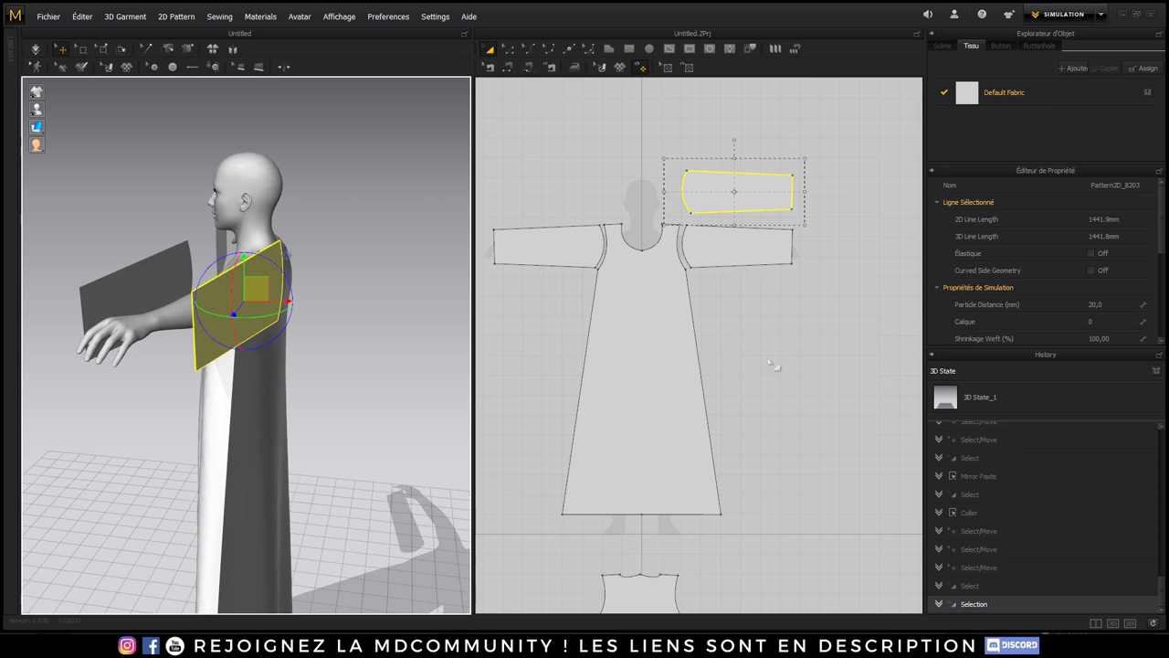
right_drag(770, 363, 749, 283)
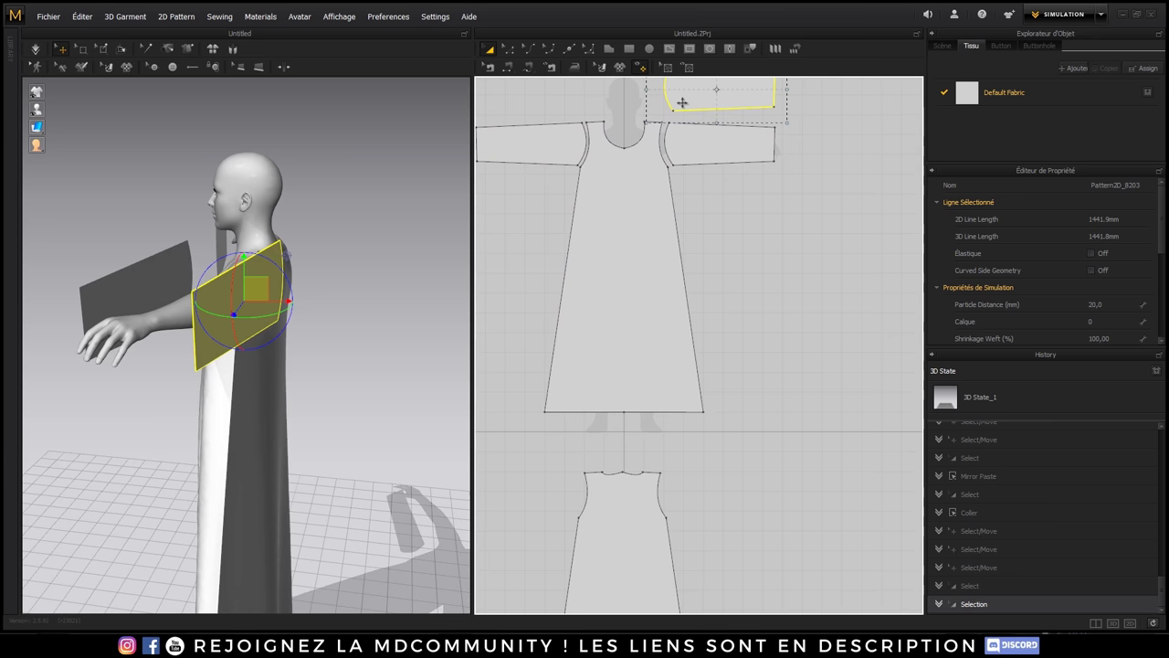
mouse_move(721, 314)
mouse_down()
mouse_move(721, 492)
mouse_move(704, 505)
mouse_move(745, 495)
mouse_up()
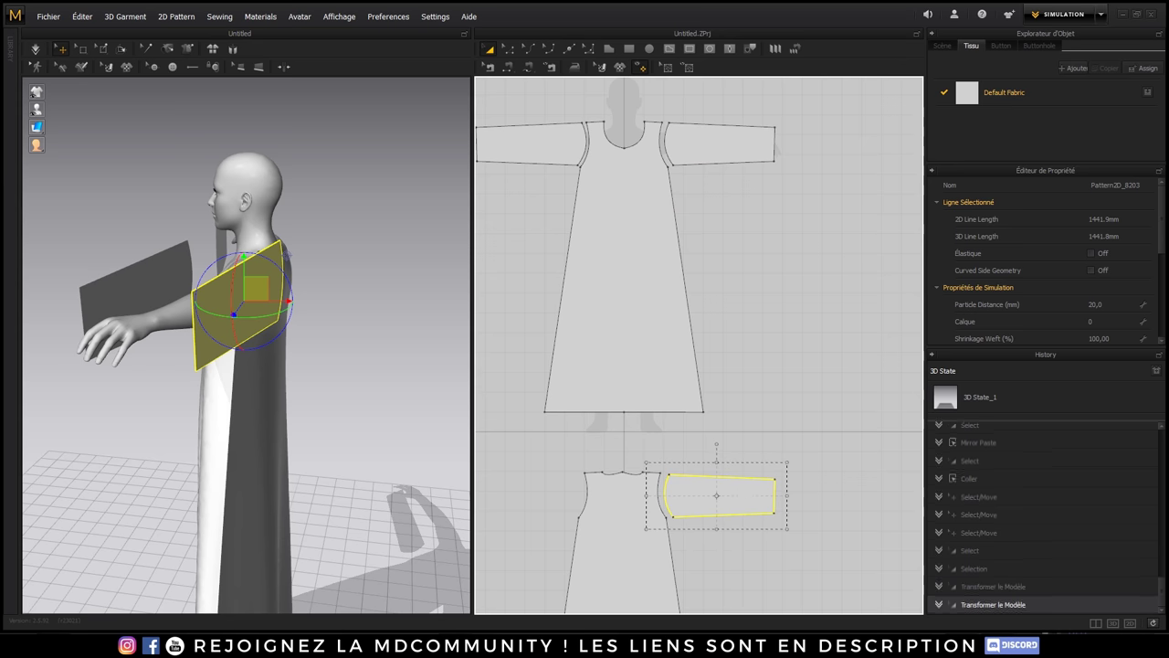
mouse_move(309, 430)
right_down()
mouse_move(157, 212)
mouse_move(225, 288)
right_up()
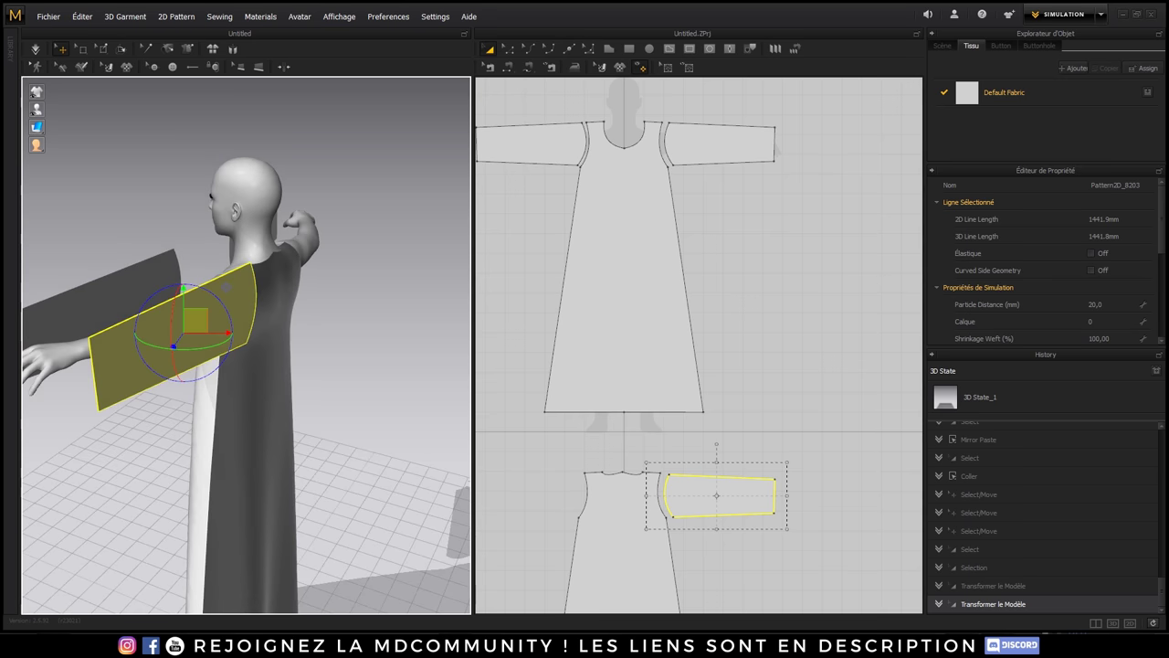
- Mirror-paste the back sleeve onto the back bodice's other armhole
right_click(748, 484)
click(783, 106)
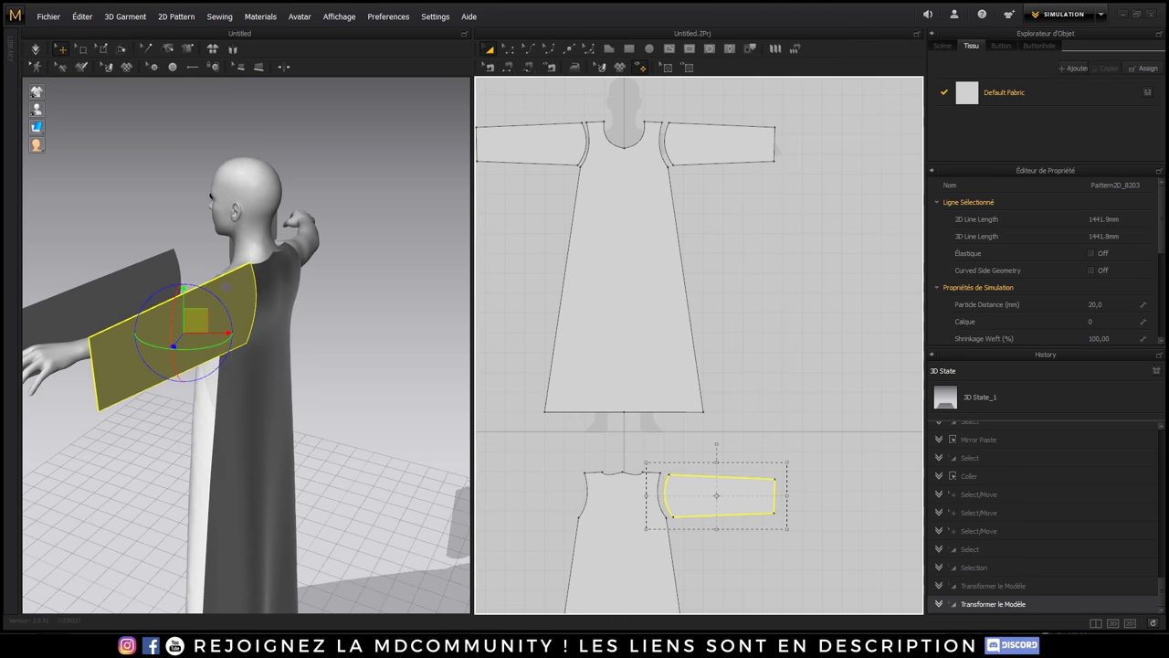
right_click(530, 488)
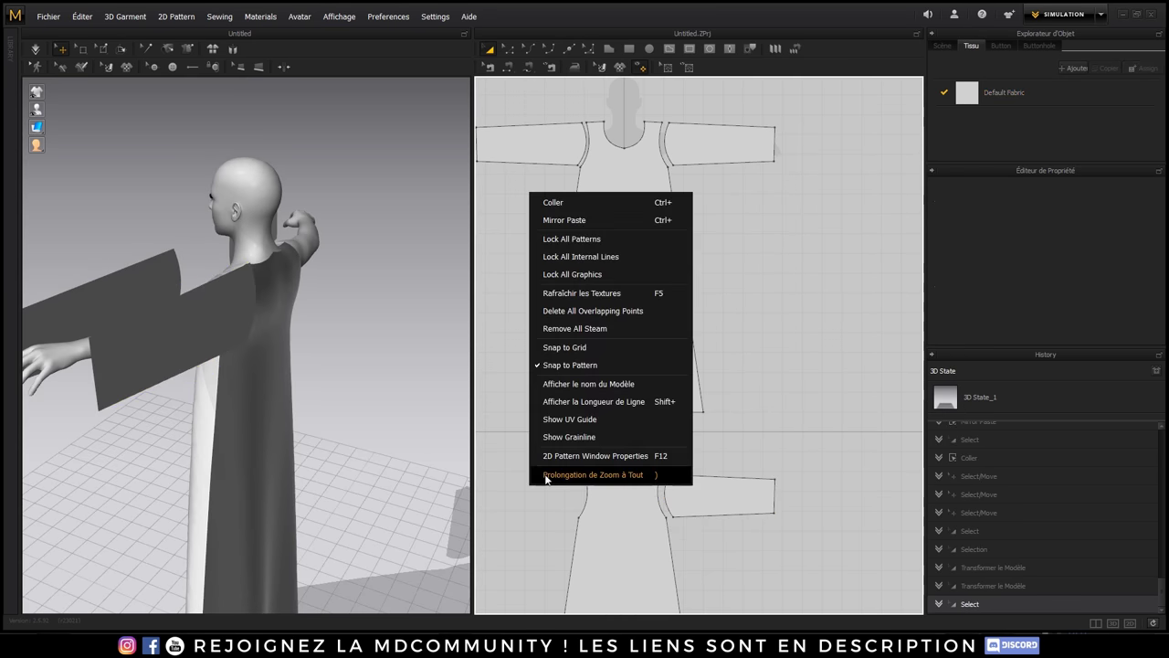
click(549, 218)
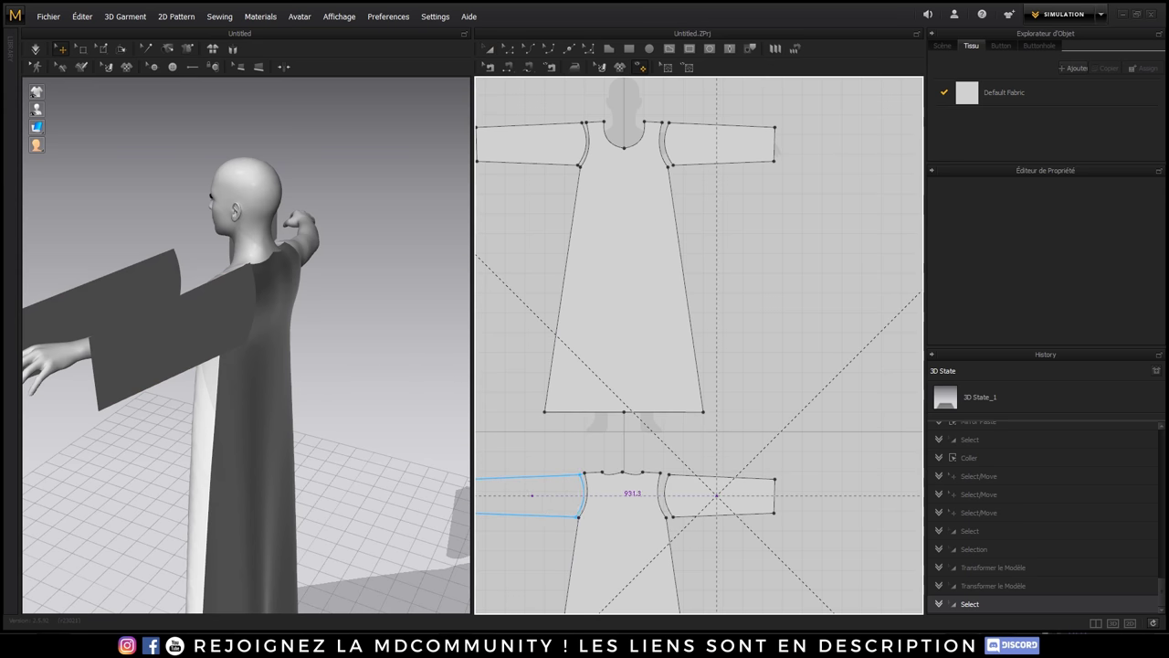
click(530, 504)
mouse_move(463, 484)
right_down()
mouse_move(397, 216)
mouse_move(183, 345)
right_up()
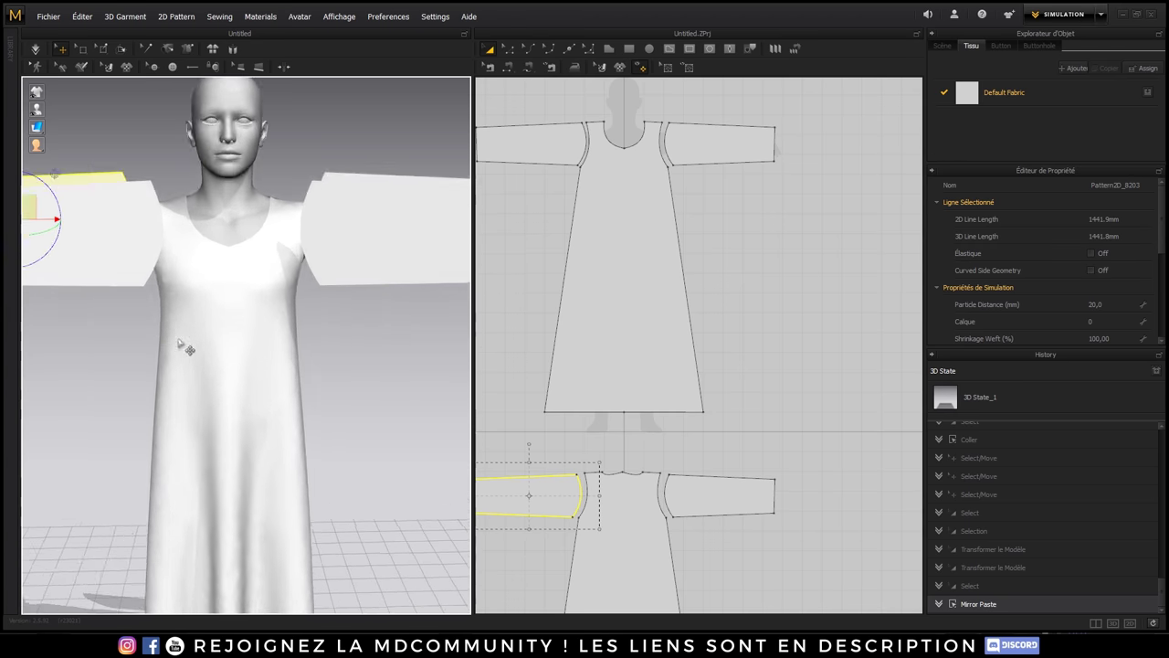
right_drag(770, 227, 825, 224)
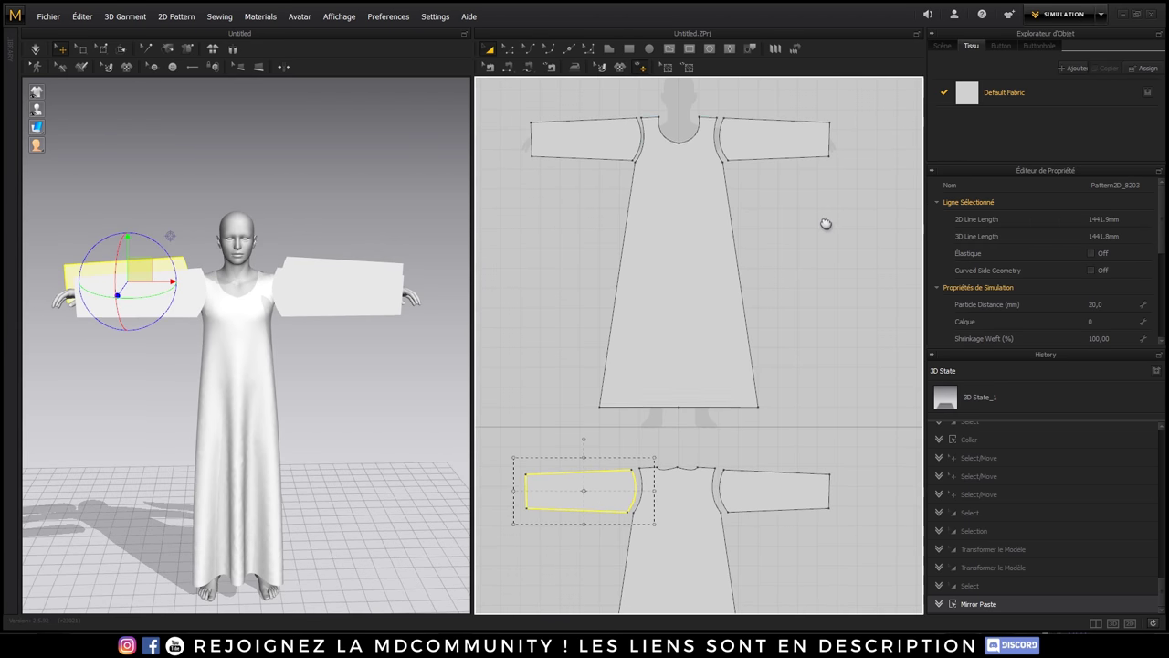
- Sew each of the four sleeve caps to its armhole with Segment Sewing
click(517, 67)
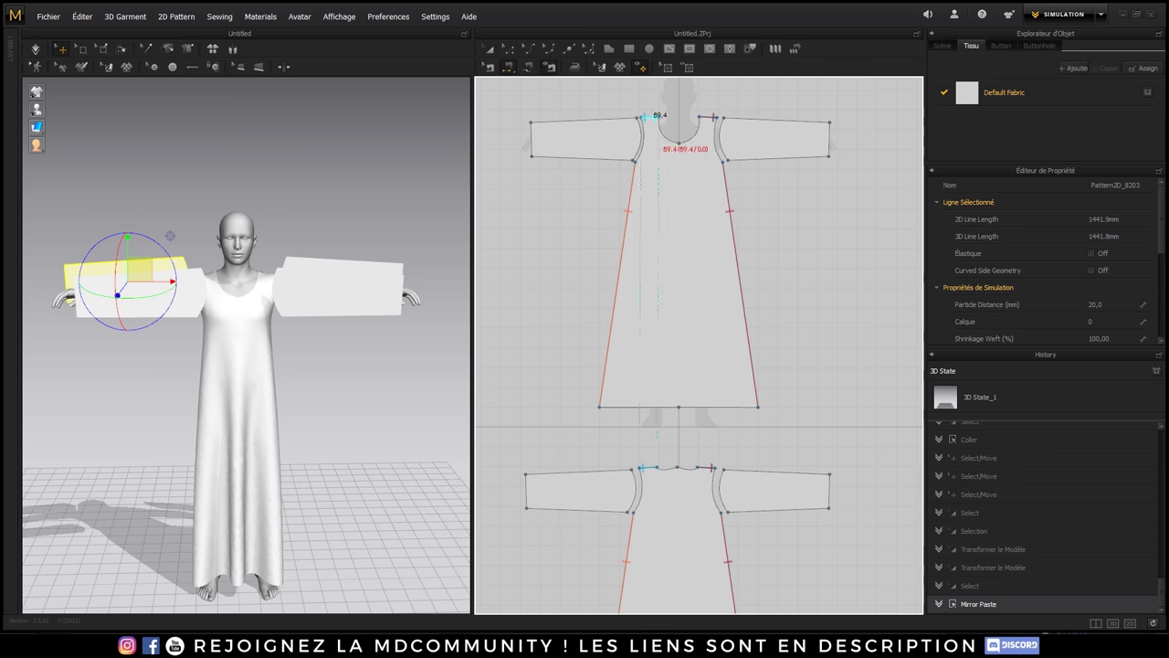
click(650, 134)
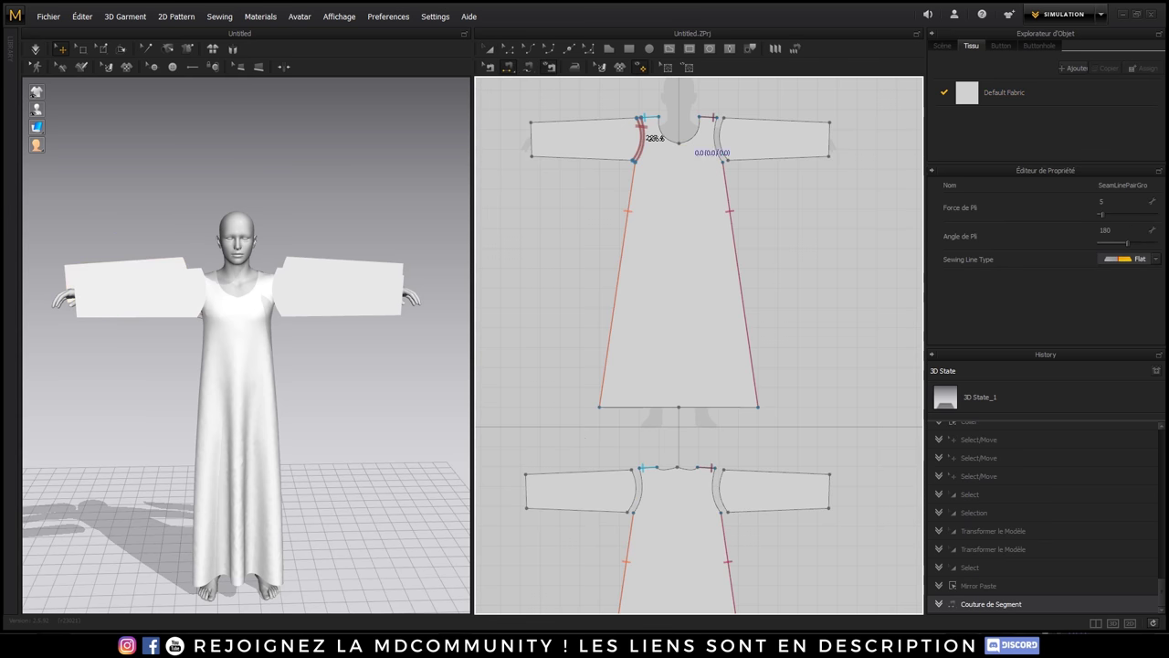
click(715, 133)
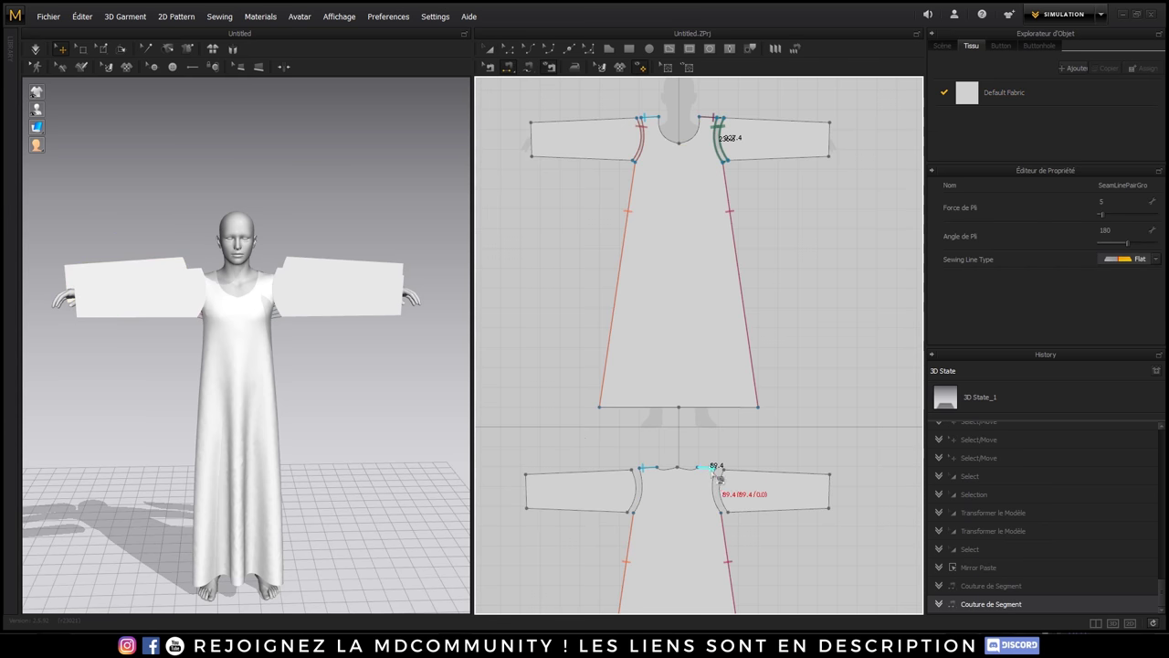
click(694, 500)
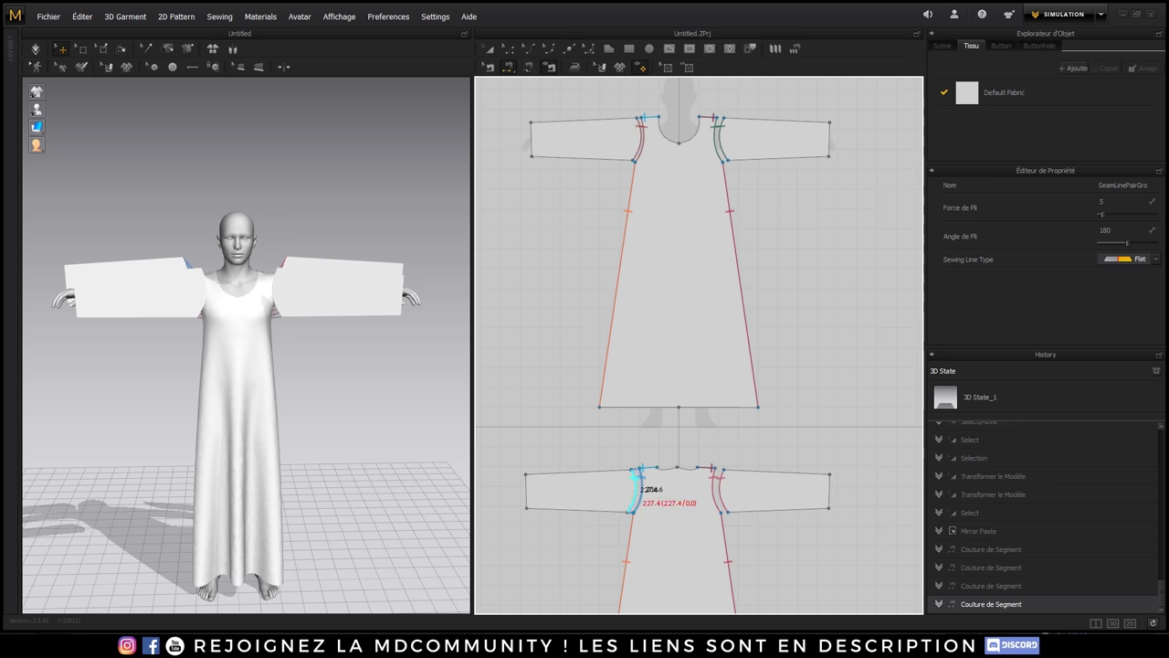
click(650, 489)
key(space)
right_drag(301, 430, 332, 390)
right_drag(265, 274, 263, 341)
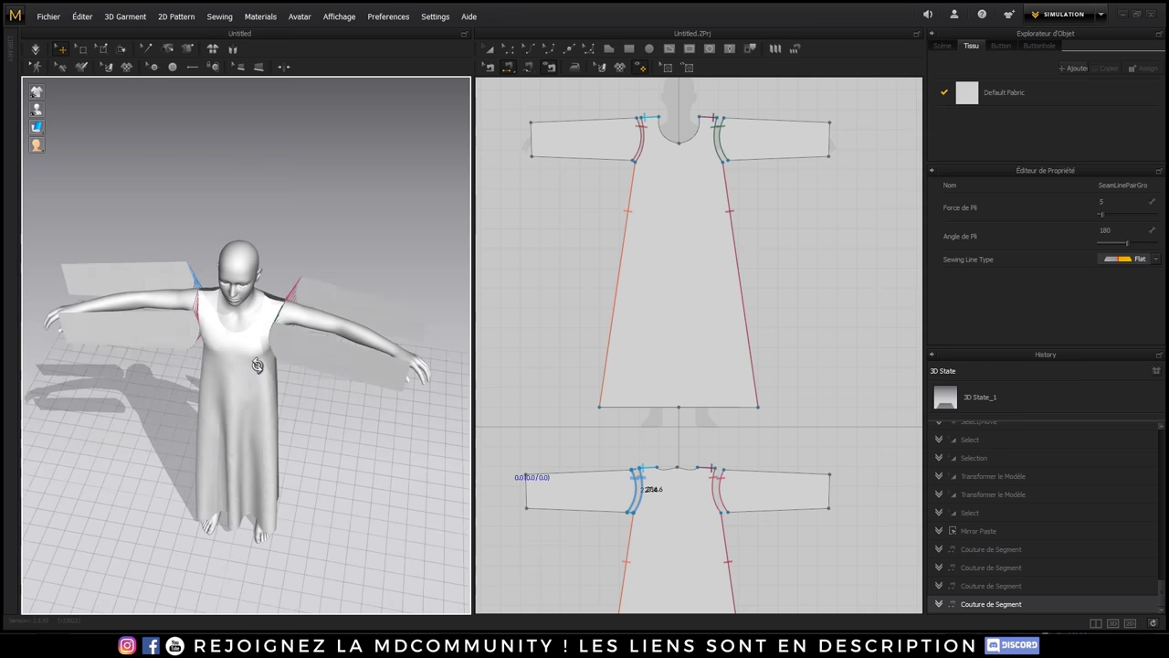
- Sew the sleeves' 534.5 mm top and 508.6 mm underarm seams, then run Simulation
click(552, 120)
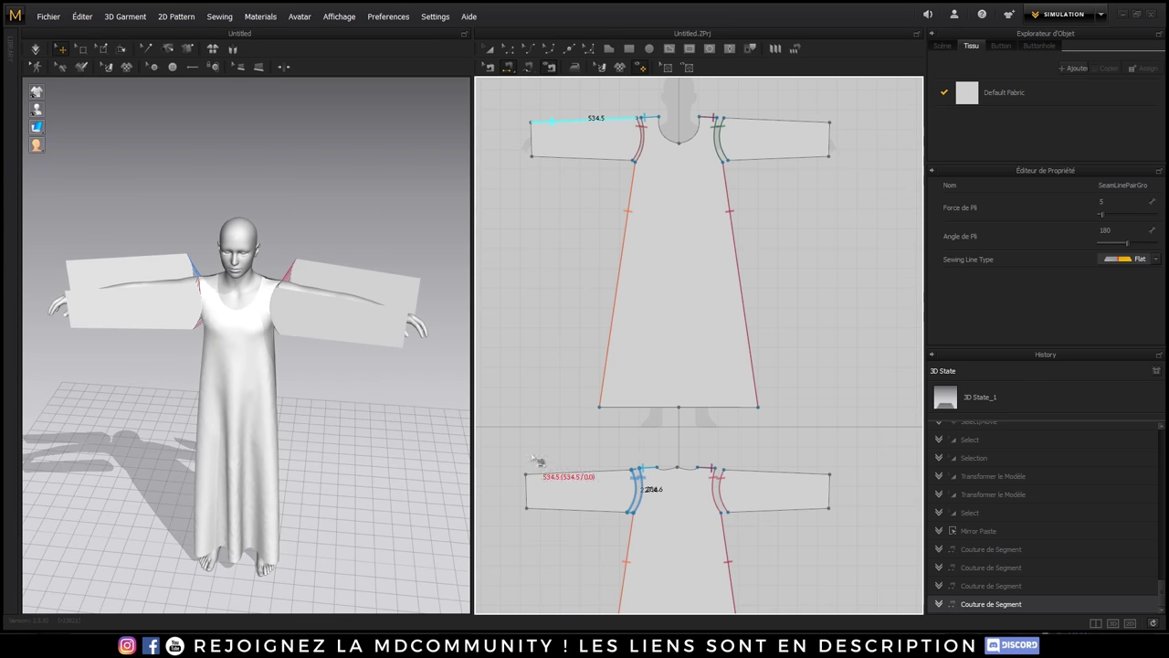
click(555, 476)
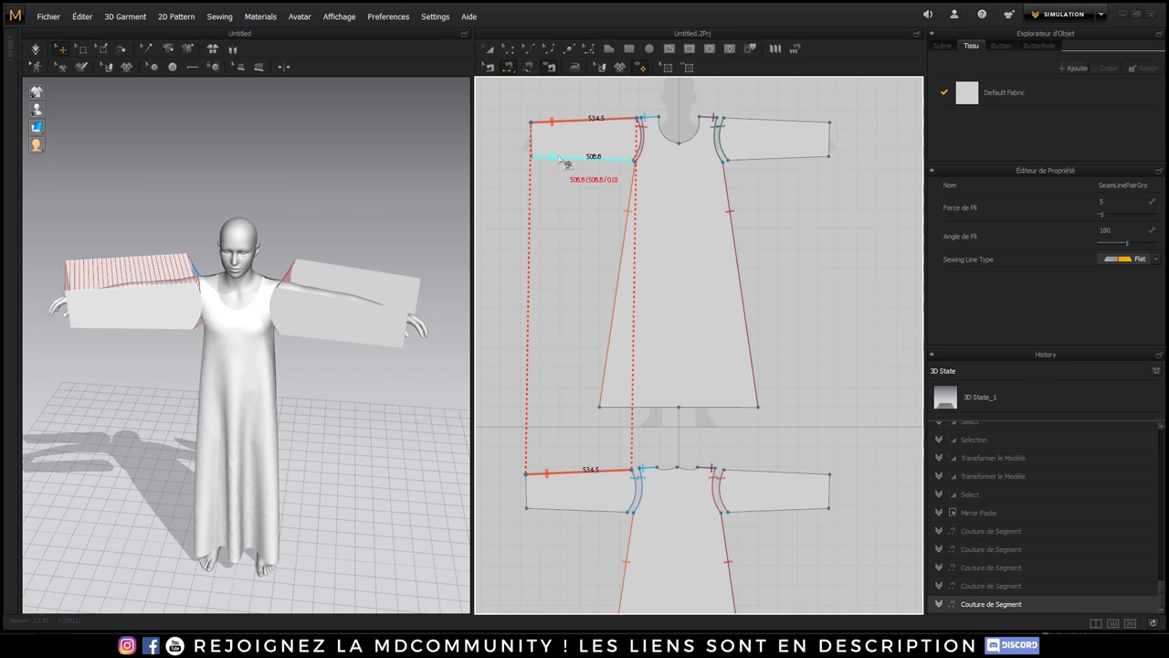
click(546, 512)
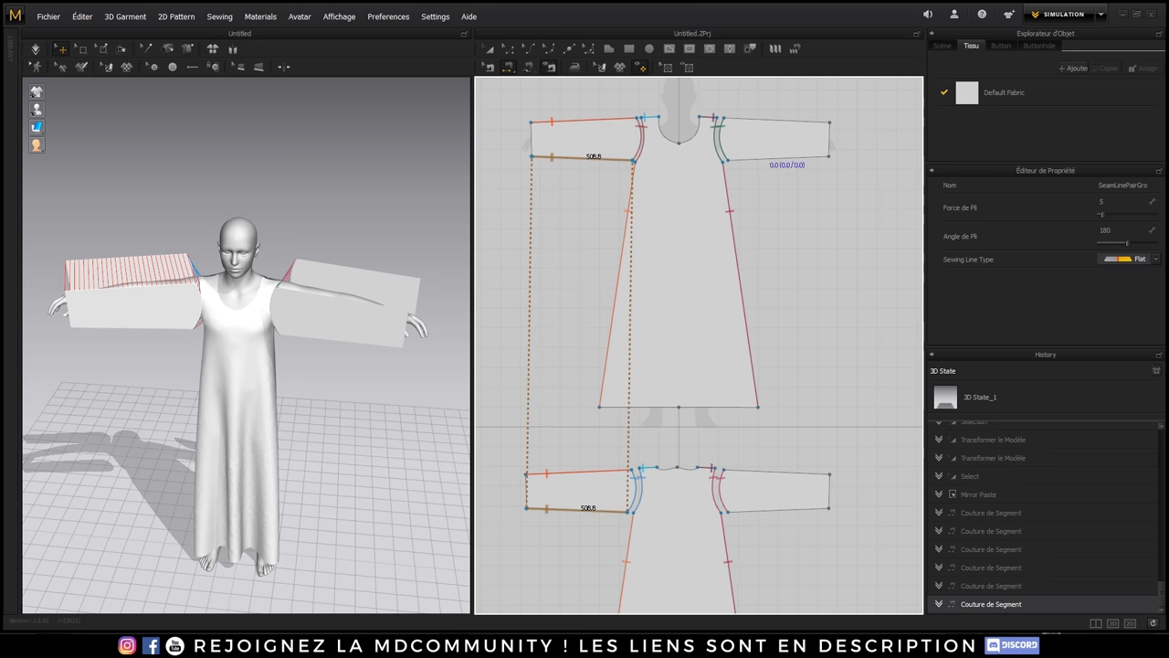
click(810, 476)
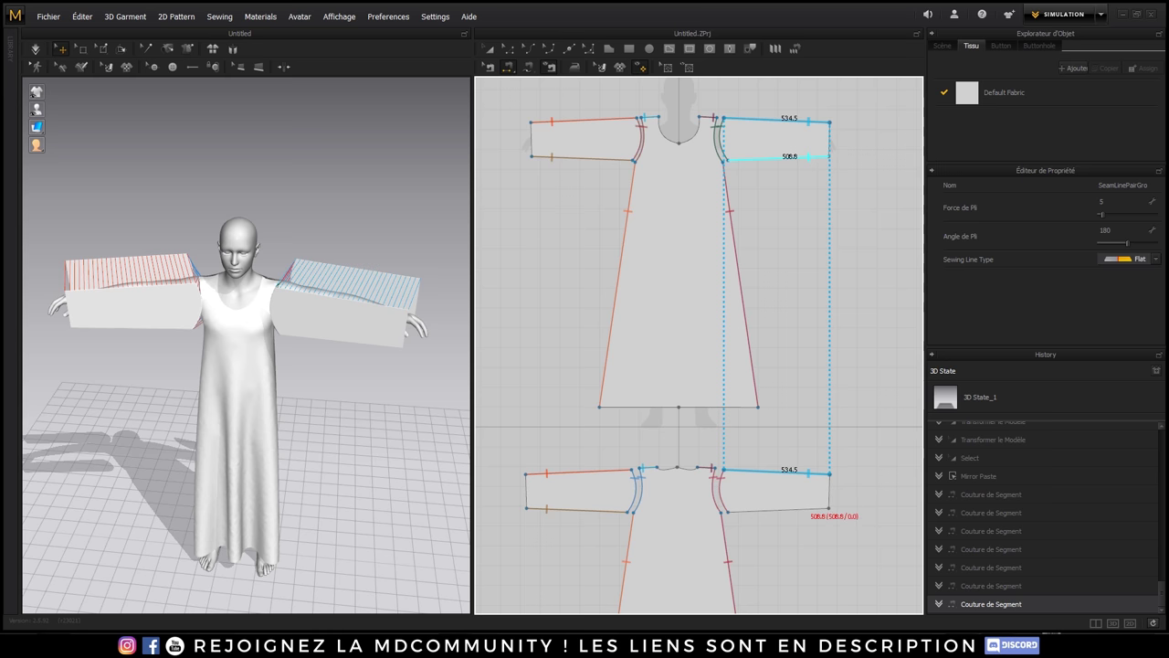
click(814, 509)
right_drag(253, 313, 263, 204)
key(2)
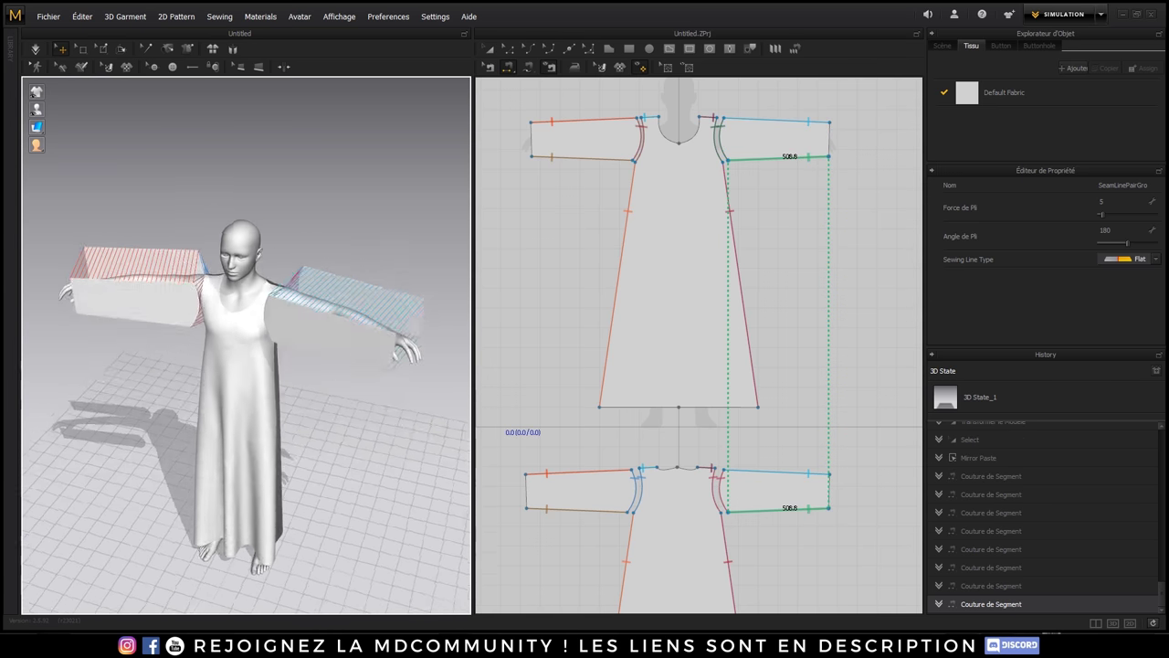
click(36, 53)
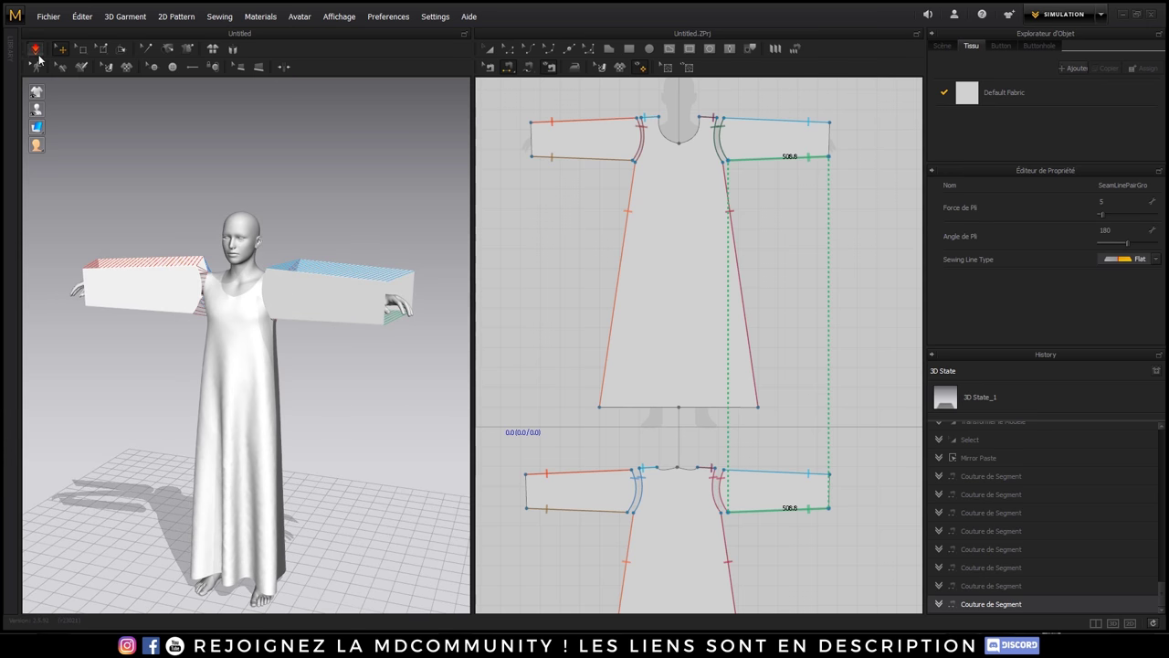
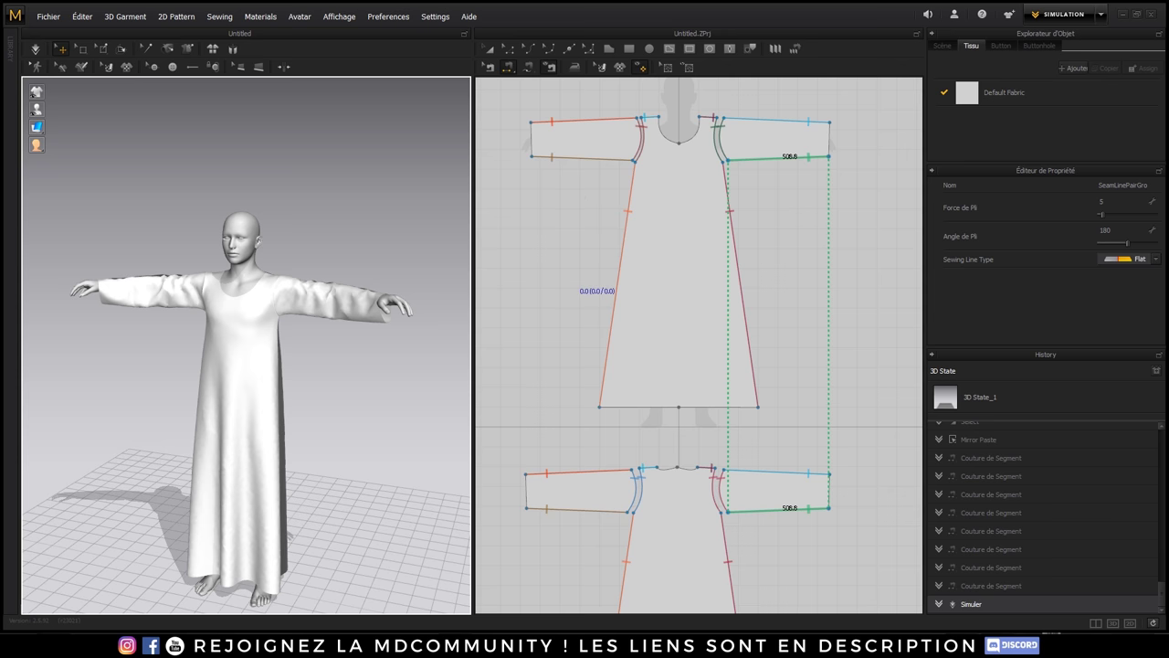
- Orbit around the draped robe from front, side and back, then zoom toward the neckline
right_drag(305, 404, 214, 368)
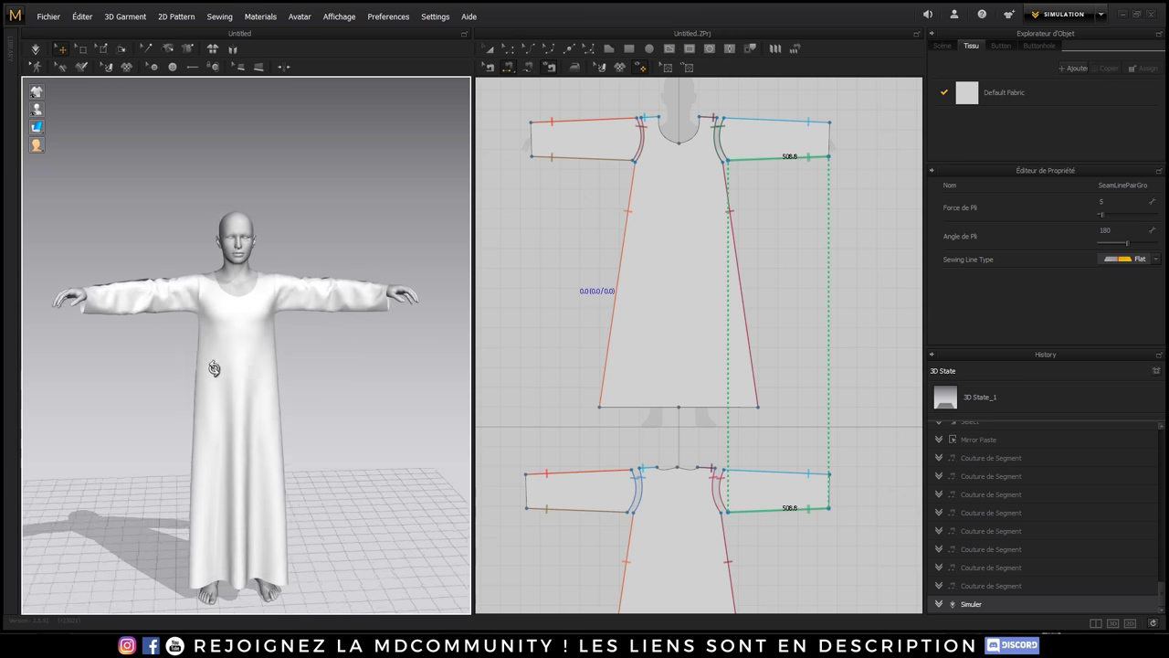
scroll(263, 315, up, 2)
scroll(266, 317, up, 2)
mouse_move(266, 317)
right_down()
mouse_move(381, 347)
mouse_move(423, 342)
mouse_move(414, 393)
mouse_move(81, 308)
mouse_move(256, 339)
mouse_move(301, 305)
mouse_move(411, 302)
mouse_move(39, 339)
mouse_move(37, 356)
mouse_move(175, 262)
mouse_move(221, 411)
mouse_move(82, 358)
mouse_move(115, 310)
mouse_move(173, 310)
right_up()
scroll(81, 308, up, 2)
mouse_move(320, 261)
right_down()
mouse_move(170, 339)
mouse_move(138, 295)
mouse_move(41, 295)
mouse_move(10, 308)
mouse_move(37, 365)
mouse_move(78, 395)
mouse_move(146, 324)
mouse_move(291, 314)
right_up()
mouse_move(296, 340)
right_down()
mouse_move(305, 371)
mouse_move(42, 341)
mouse_move(87, 324)
mouse_move(309, 329)
right_up()
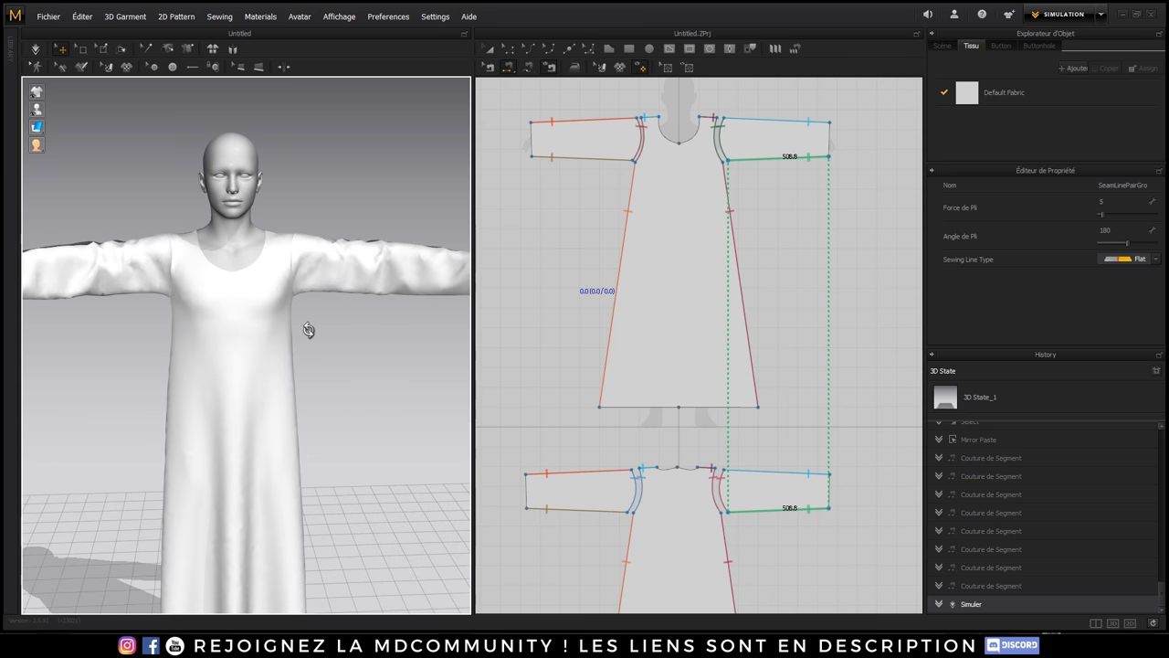
scroll(321, 313, down, 5)
right_drag(302, 357, 356, 307)
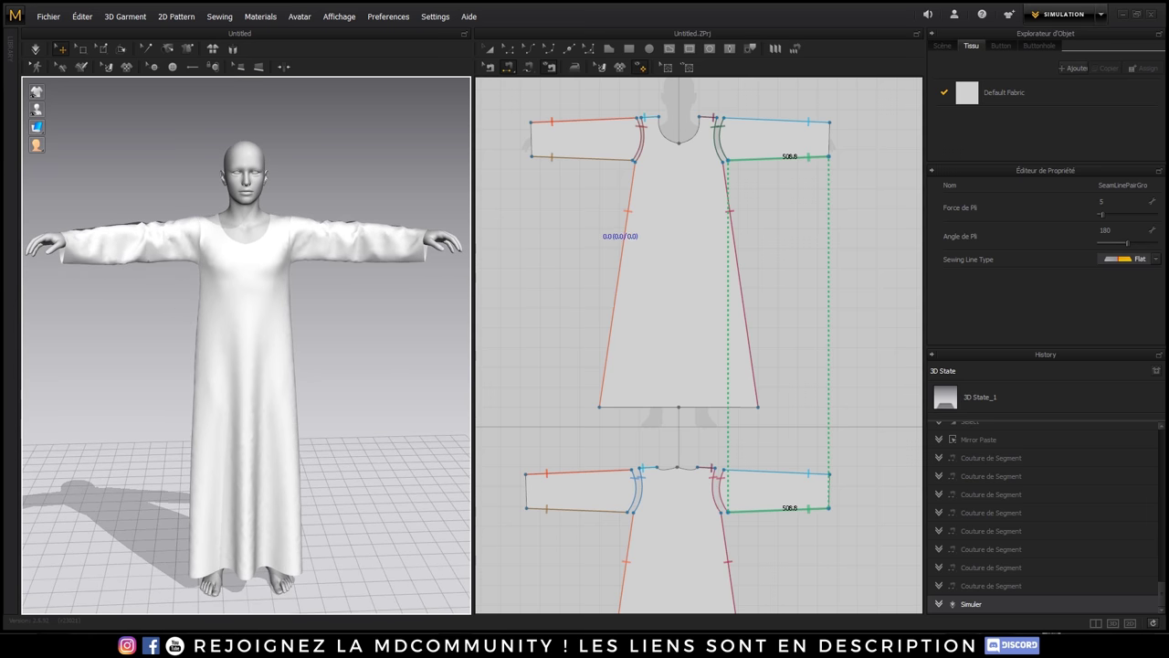
scroll(598, 219, up, 2)
scroll(627, 195, up, 3)
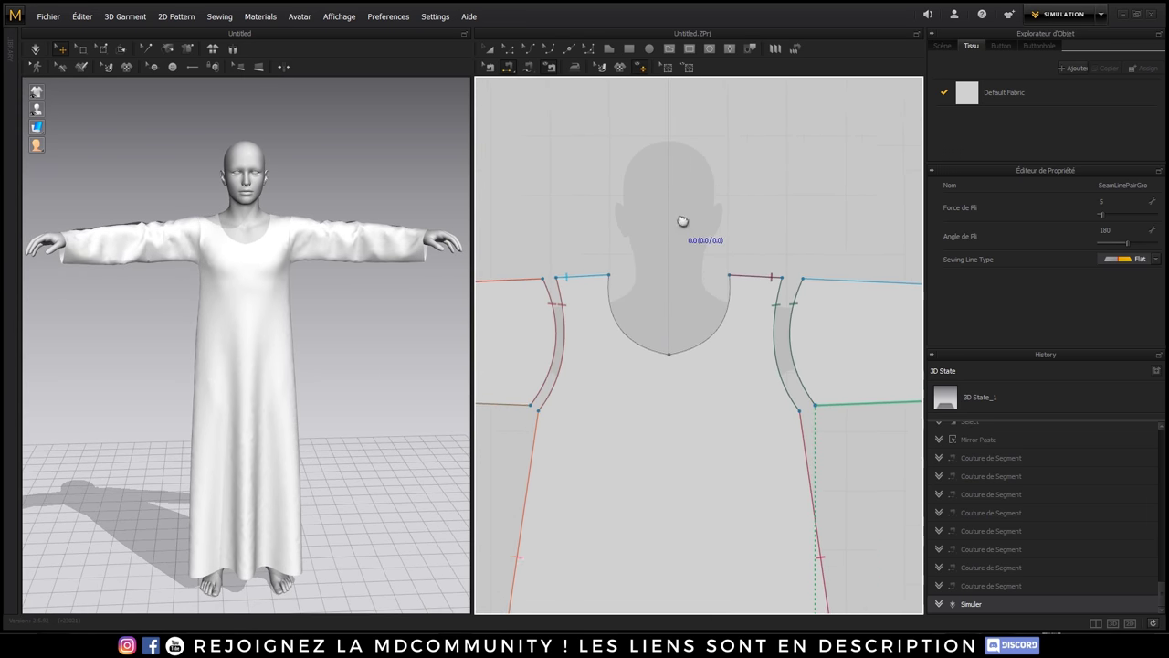
- Draw a tall tapered polygon panel above the robe's neckline in the pattern window
right_drag(683, 221, 680, 233)
key(z)
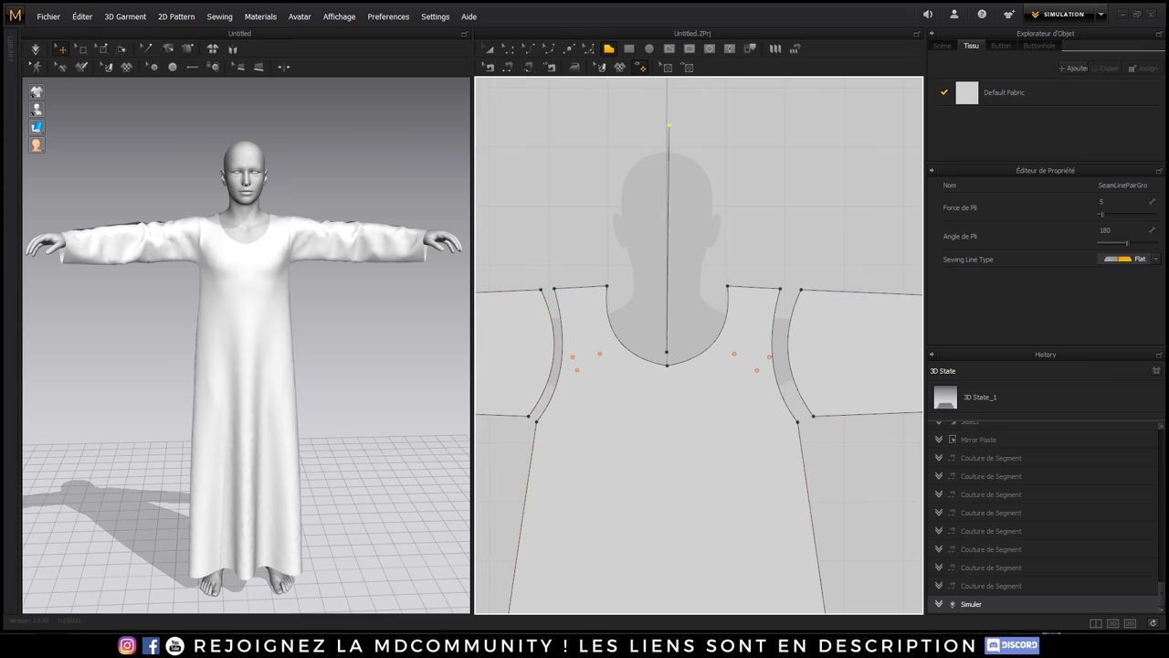
double_click(667, 89)
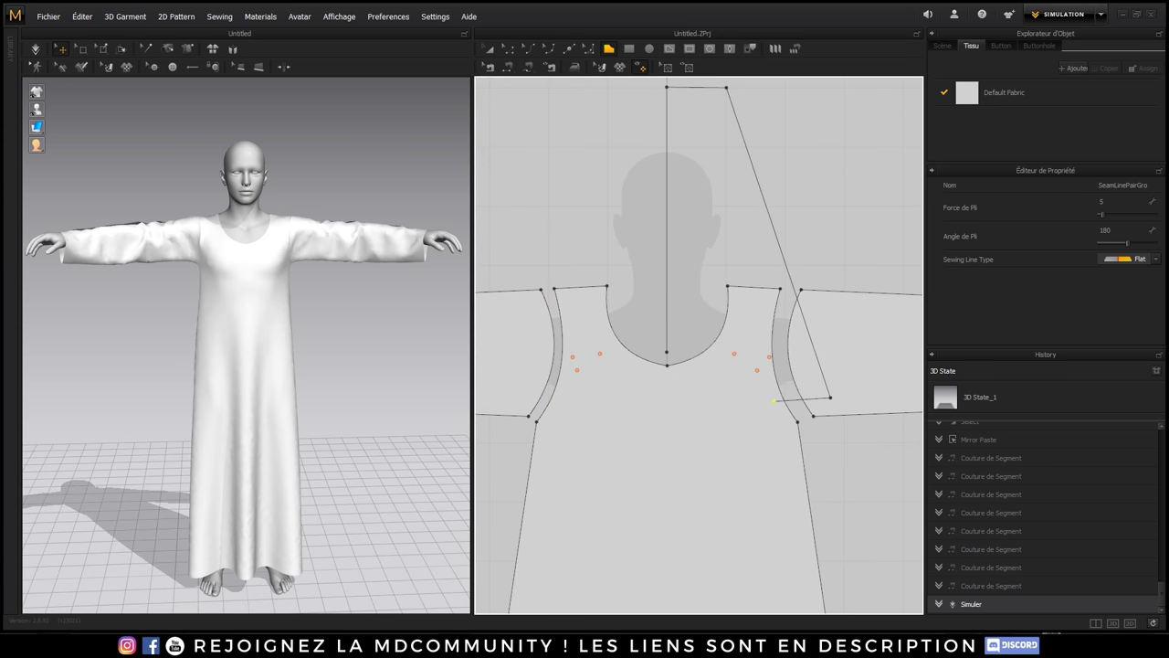
click(668, 353)
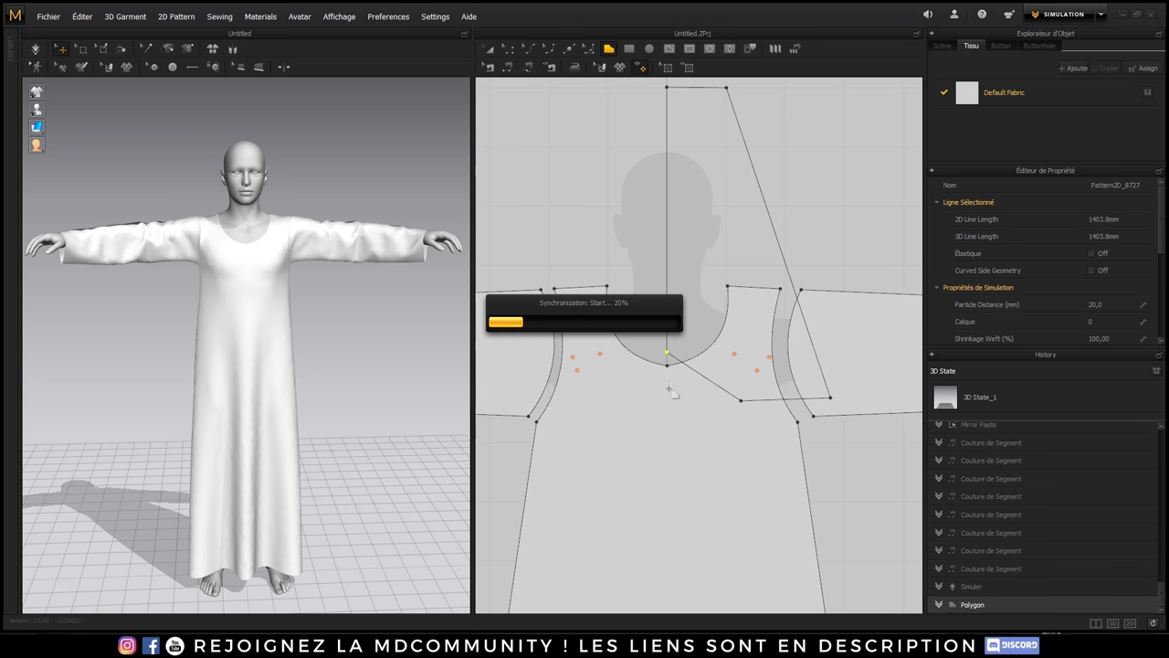
- Move the new panel up so it sits above the avatar's head
click(60, 50)
click(490, 49)
drag(749, 244, 747, 100)
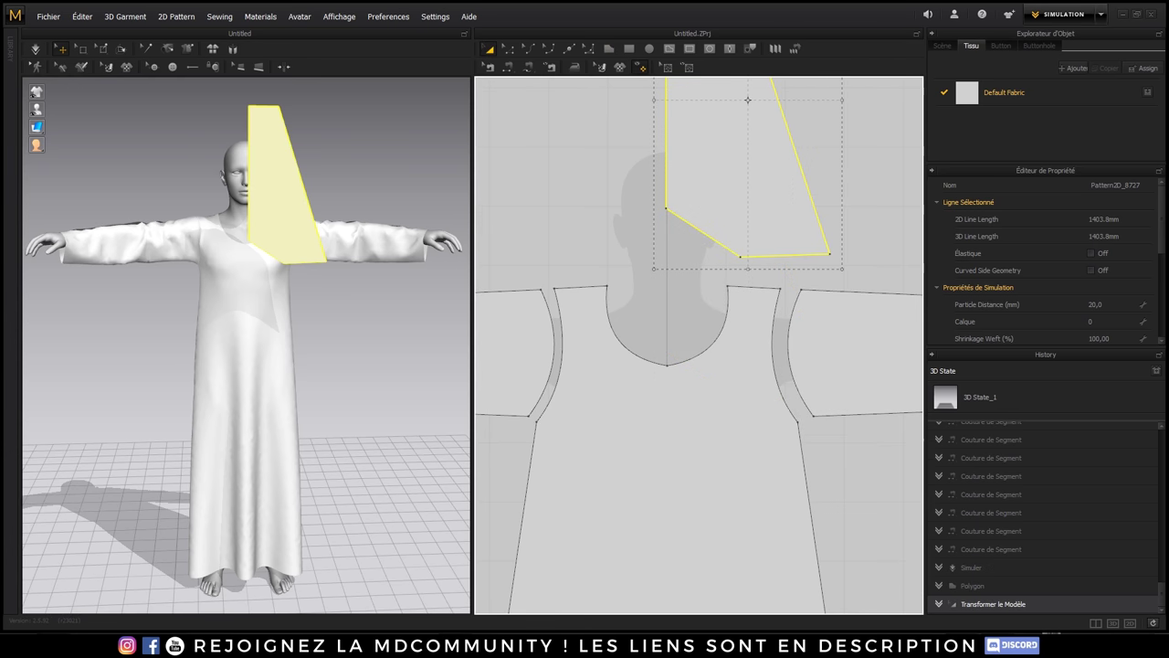
scroll(738, 152, down, 2)
scroll(742, 219, down, 1)
- Copy the panel and mirror-paste the copy to the left of the original
right_click(721, 196)
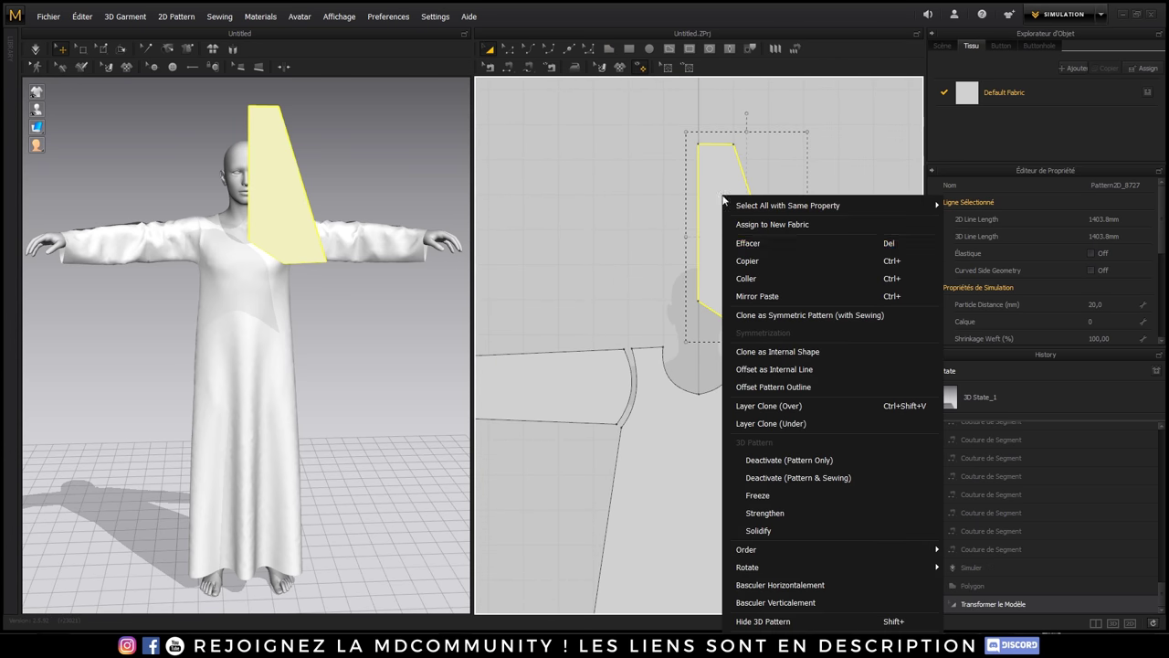
click(755, 260)
right_click(645, 235)
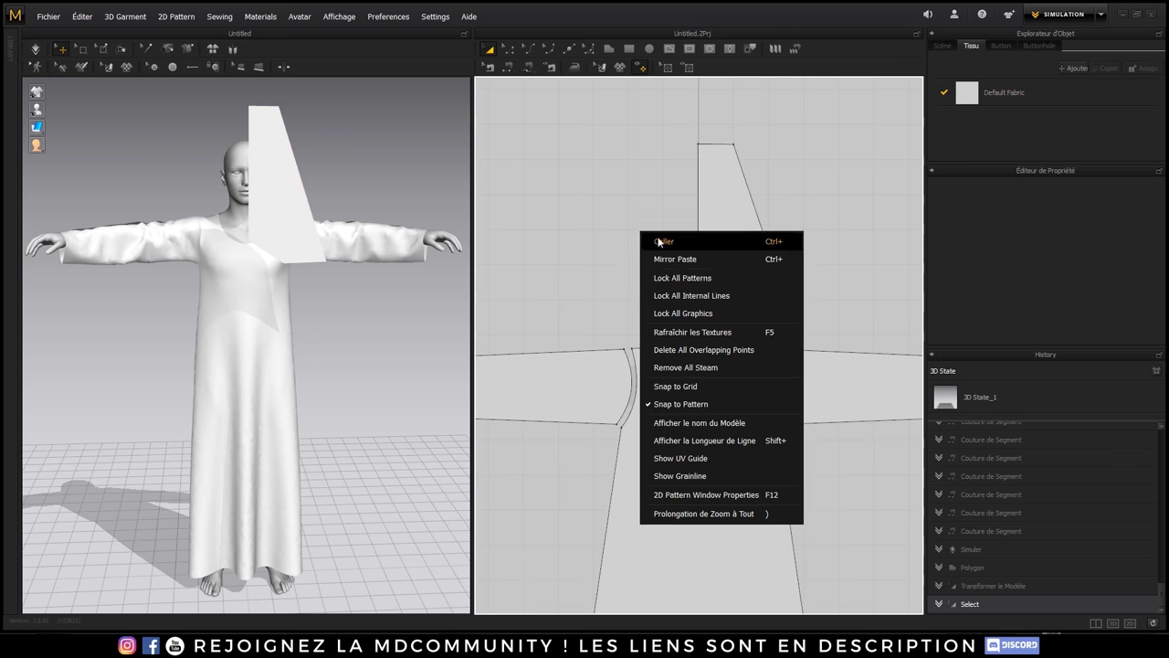
click(672, 260)
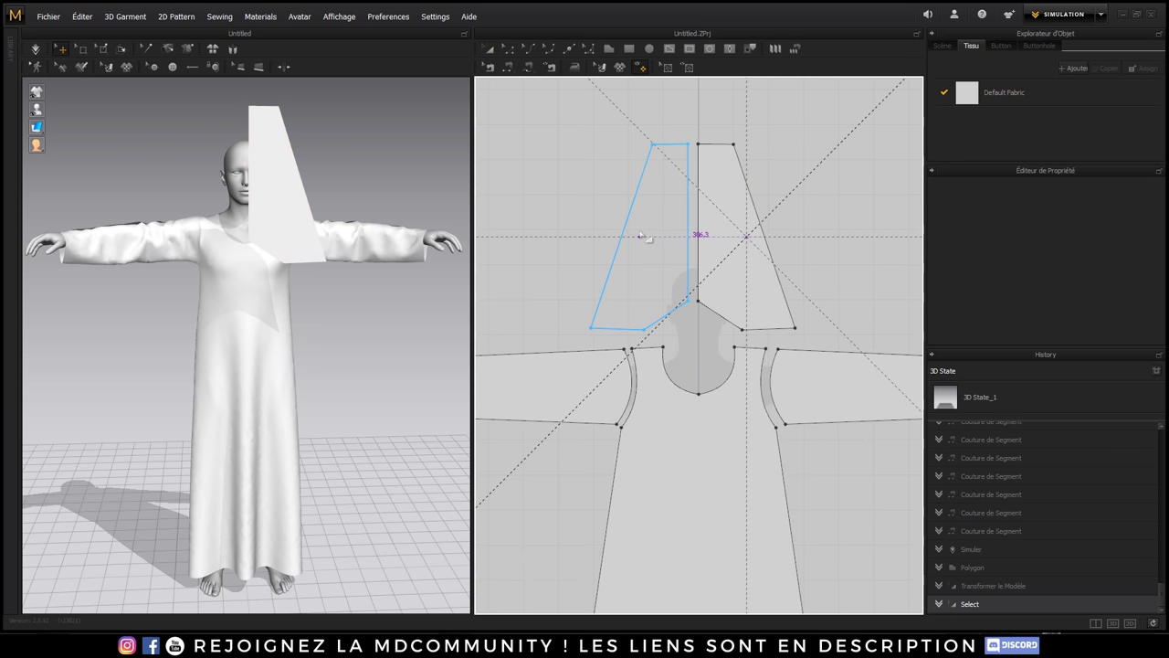
click(640, 235)
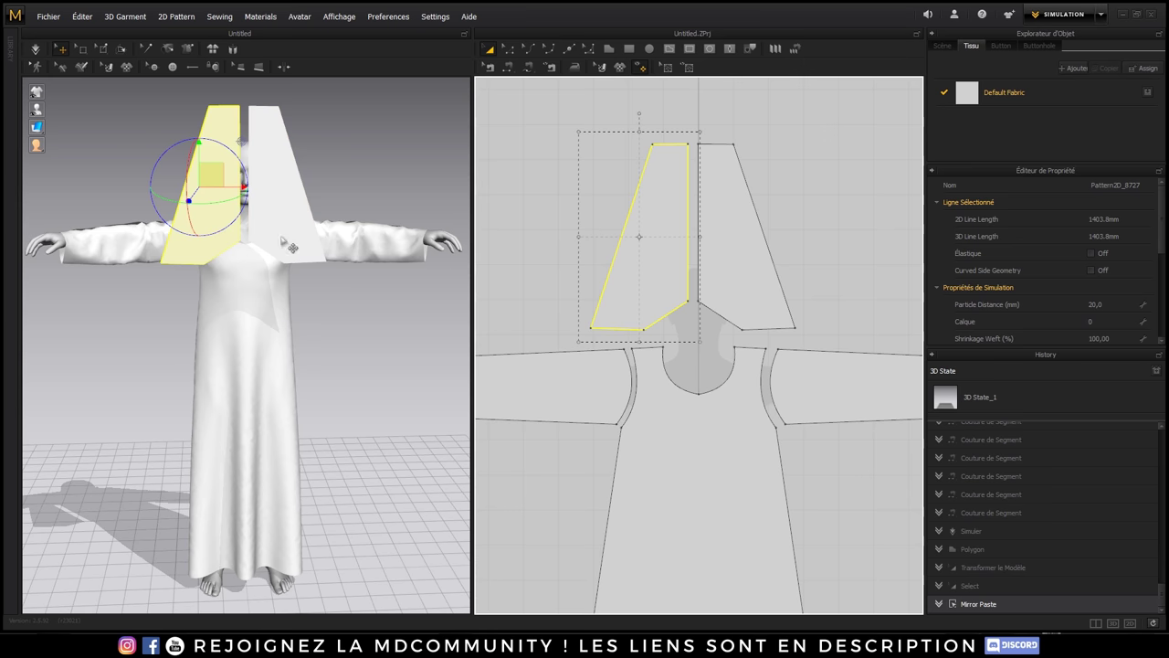
right_drag(398, 206, 185, 215)
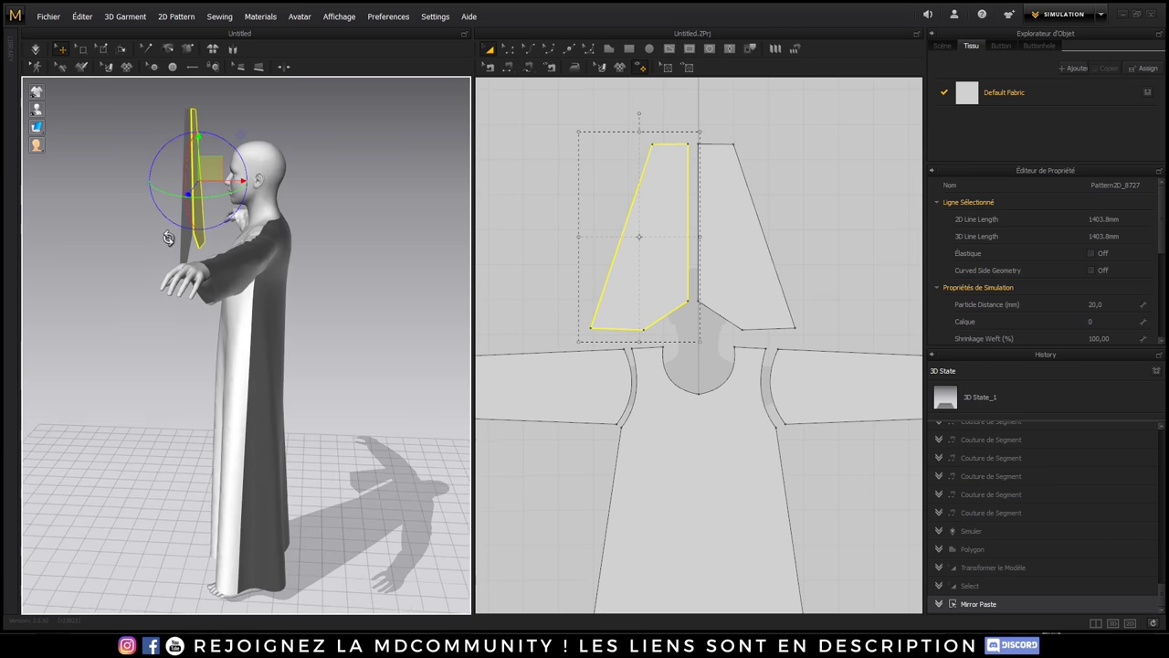
- Rotate one panel to face forward and lift it above the avatar's head
mouse_move(196, 196)
right_down()
mouse_move(264, 286)
mouse_move(236, 228)
right_up()
click(264, 286)
drag(210, 220, 313, 222)
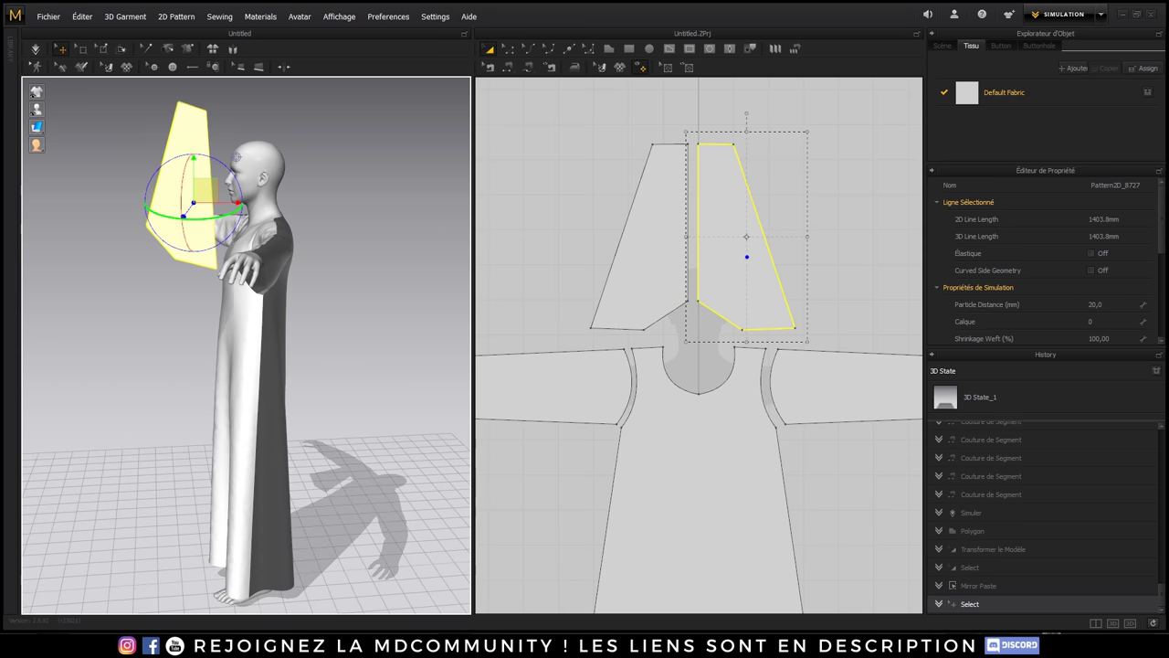
drag(236, 158, 267, 136)
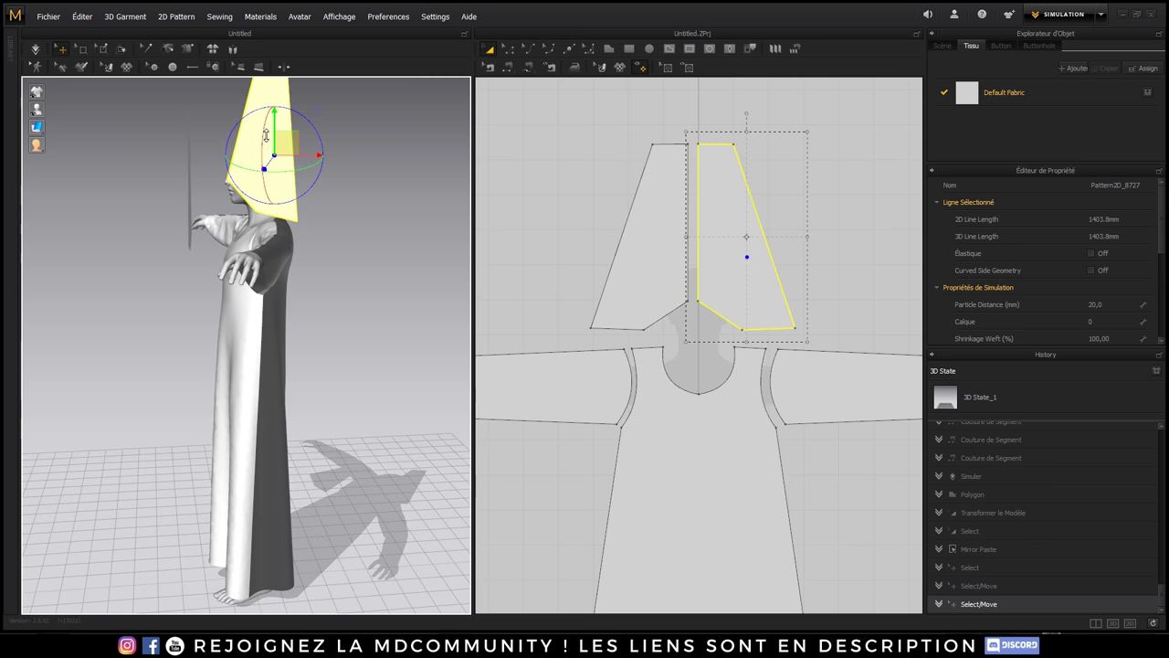
- Turn the other panel, undo the wrong rotation, and slide it beside the head
right_drag(366, 201, 449, 191)
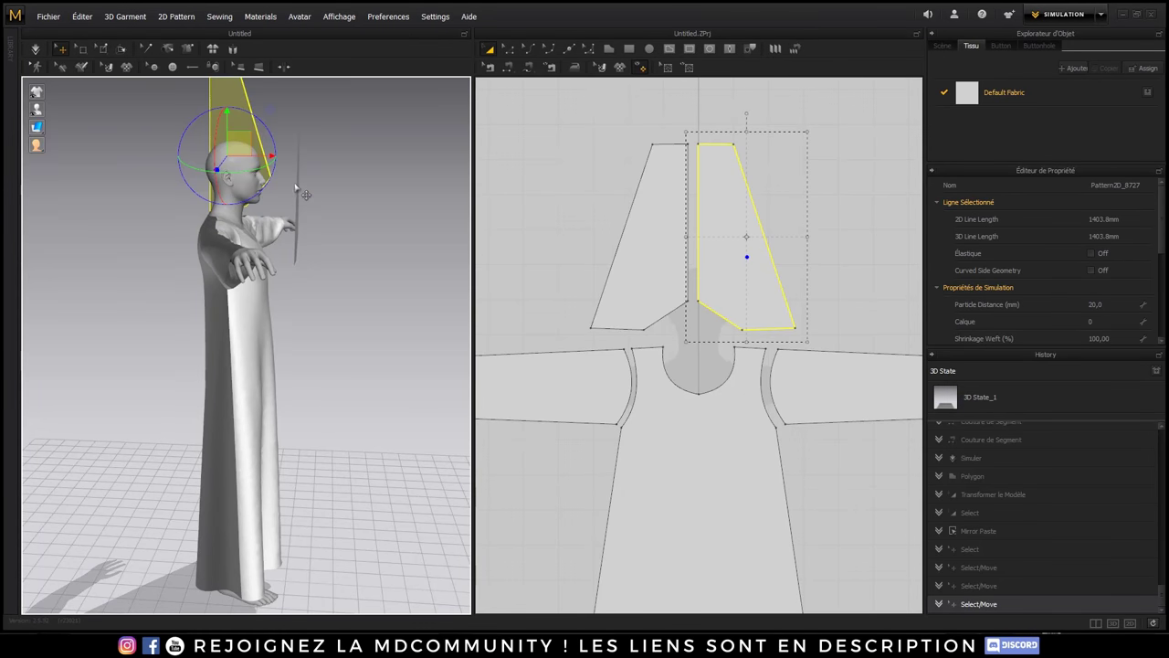
click(295, 189)
right_drag(314, 208, 310, 199)
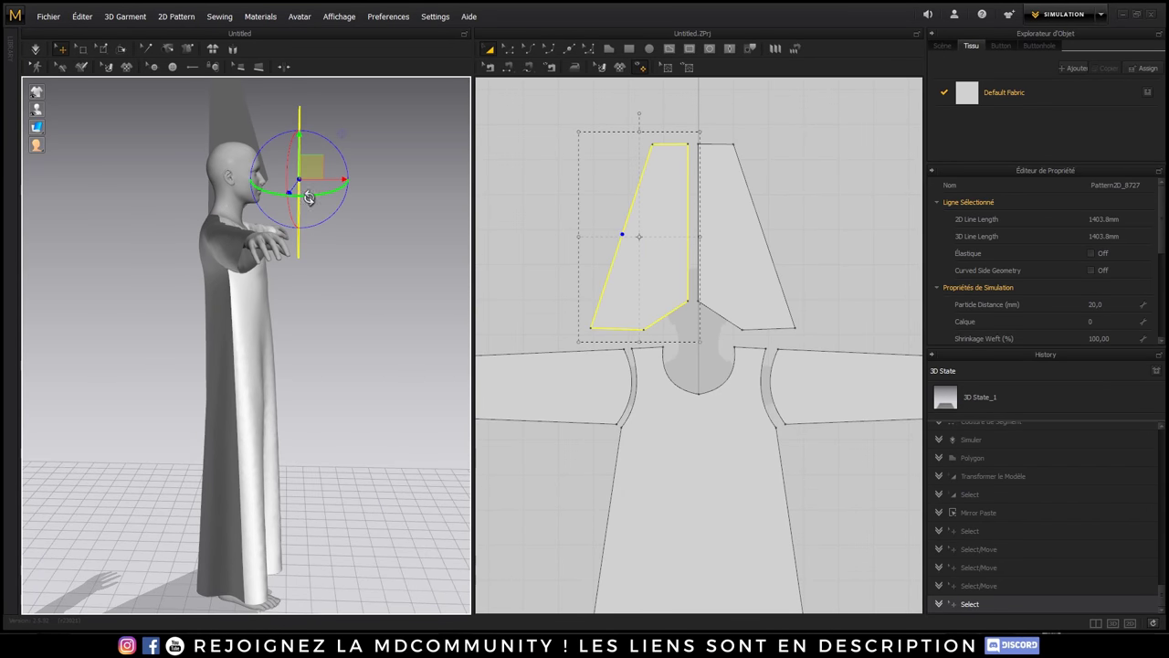
mouse_move(252, 188)
mouse_down()
mouse_move(196, 198)
mouse_move(201, 178)
mouse_up()
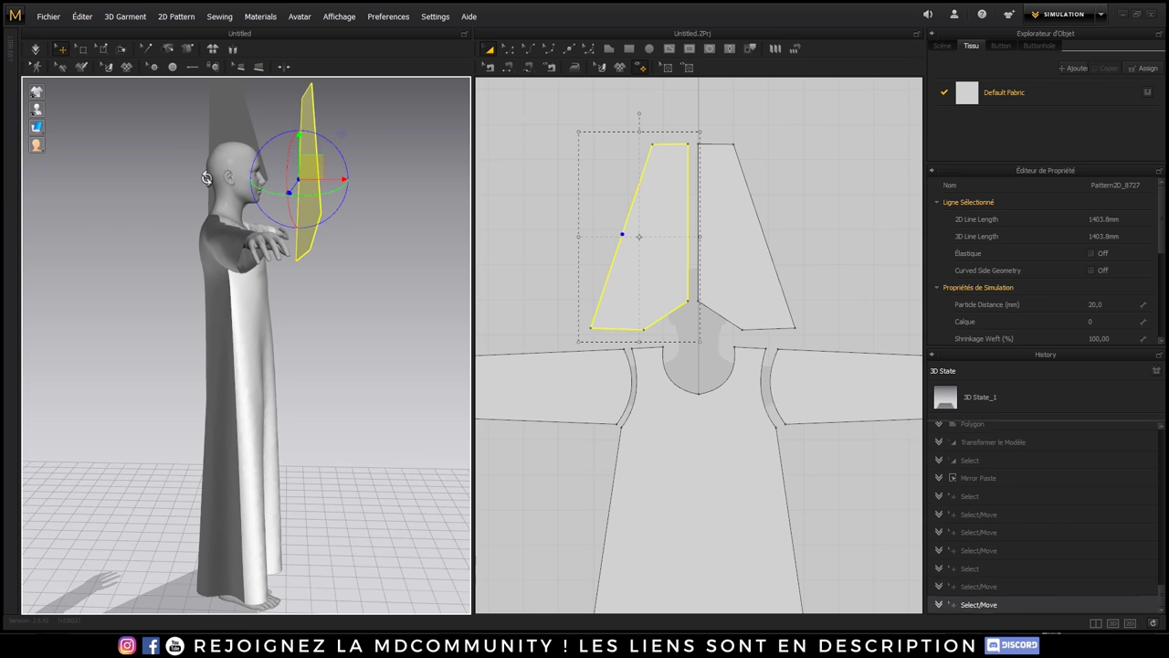
click(84, 16)
click(91, 29)
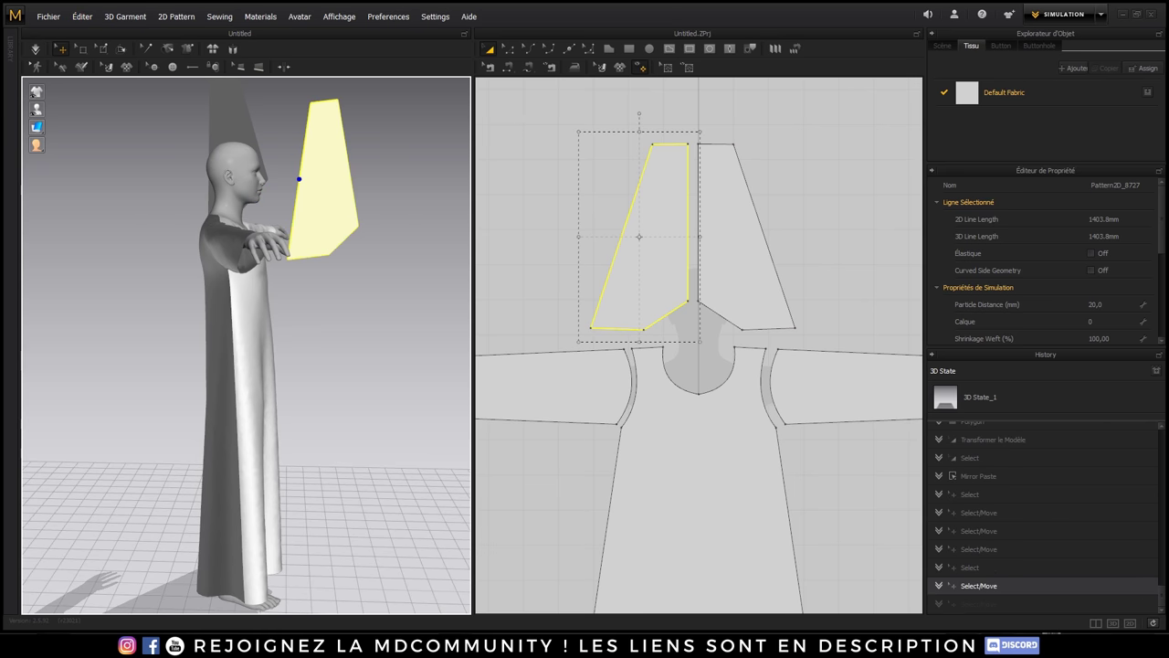
mouse_move(364, 187)
mouse_down()
mouse_move(240, 164)
mouse_move(235, 117)
mouse_up()
- Clear the selection, select the left upper panel and review it from an angled side
right_drag(235, 117, 196, 188)
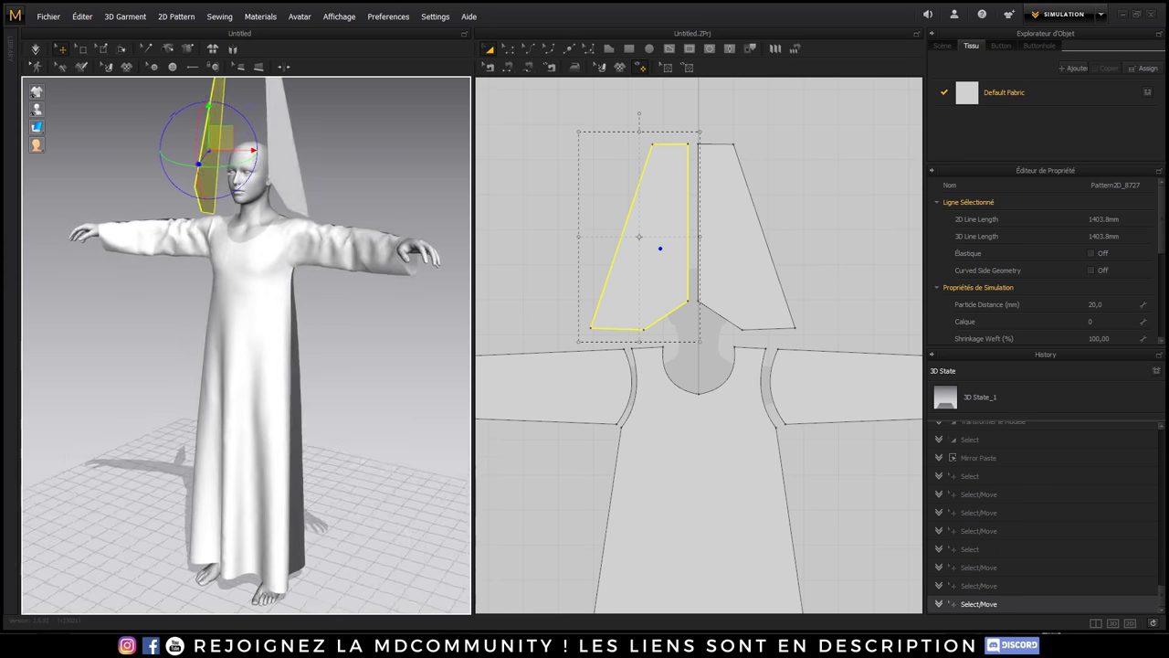
click(241, 148)
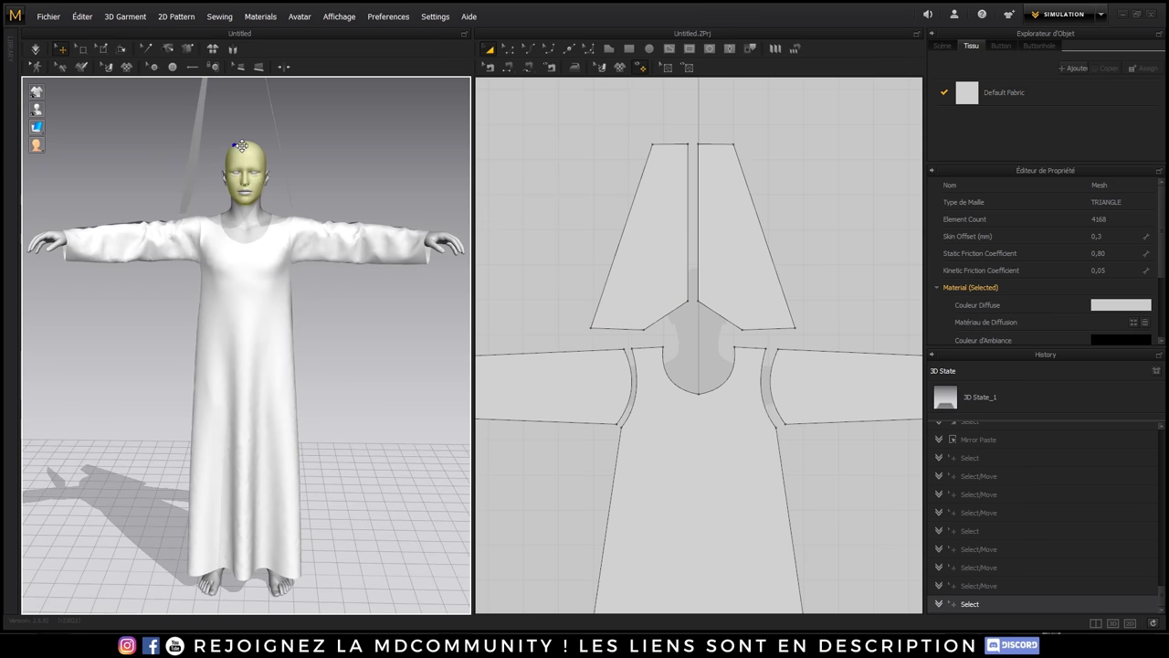
click(653, 259)
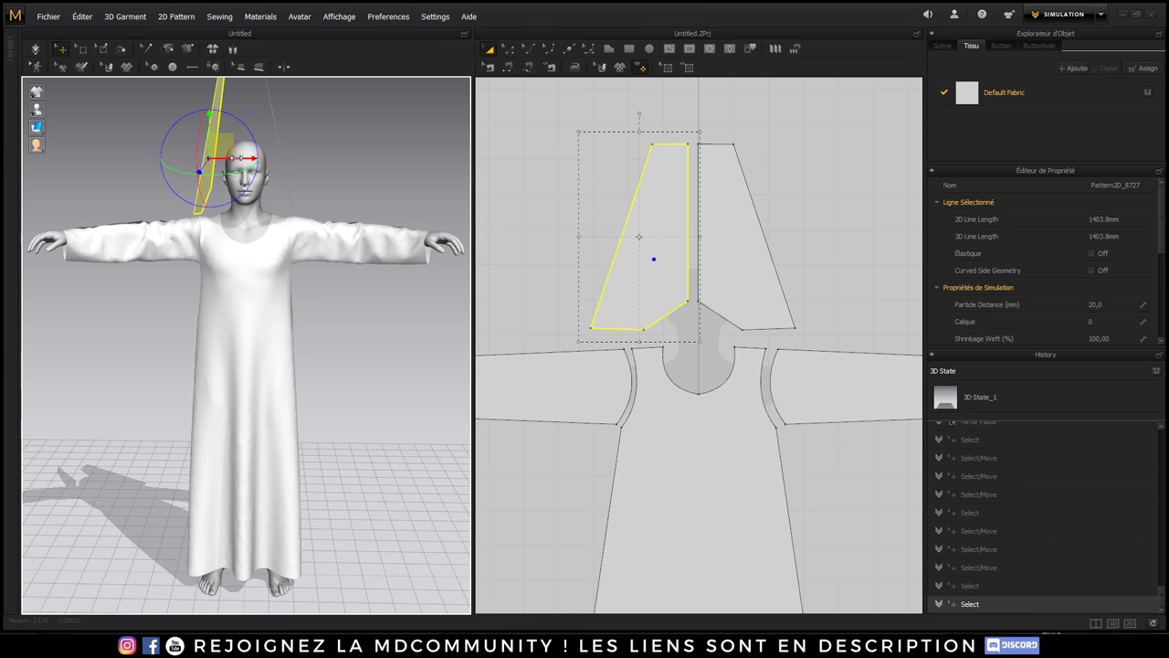
mouse_move(535, 219)
right_down()
mouse_move(403, 220)
mouse_move(245, 158)
mouse_move(296, 292)
right_up()
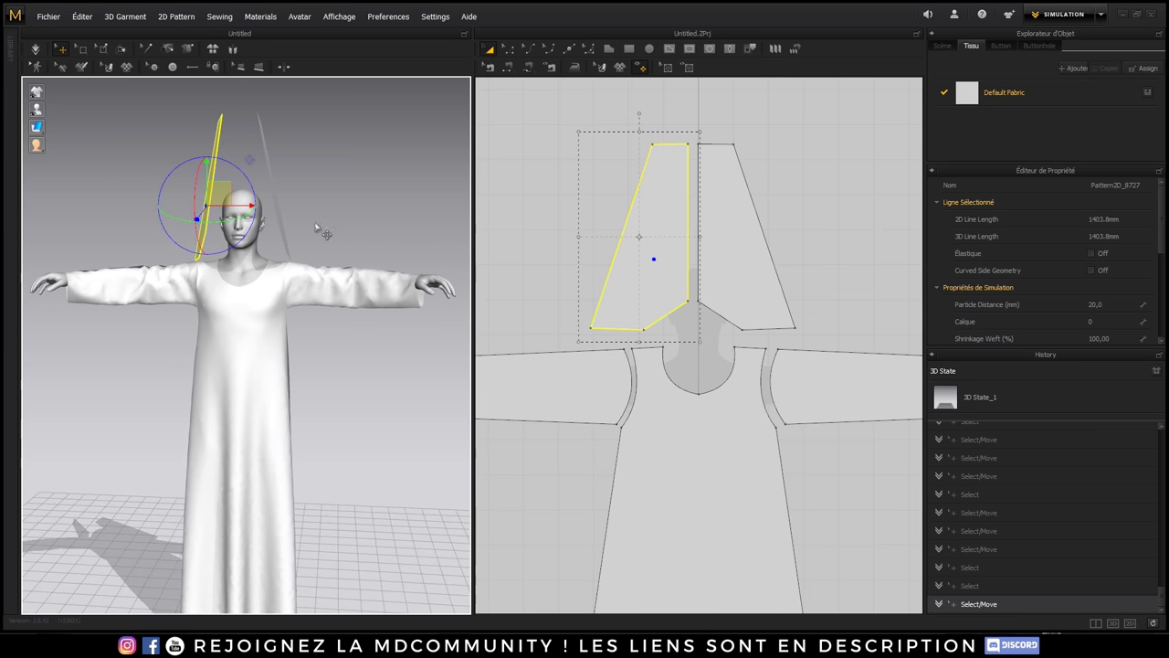
click(507, 52)
- Sew the lower edges of both hood panels to the right and left neckline curves
mouse_move(677, 146)
mouse_down()
mouse_move(677, 174)
mouse_move(732, 185)
mouse_up()
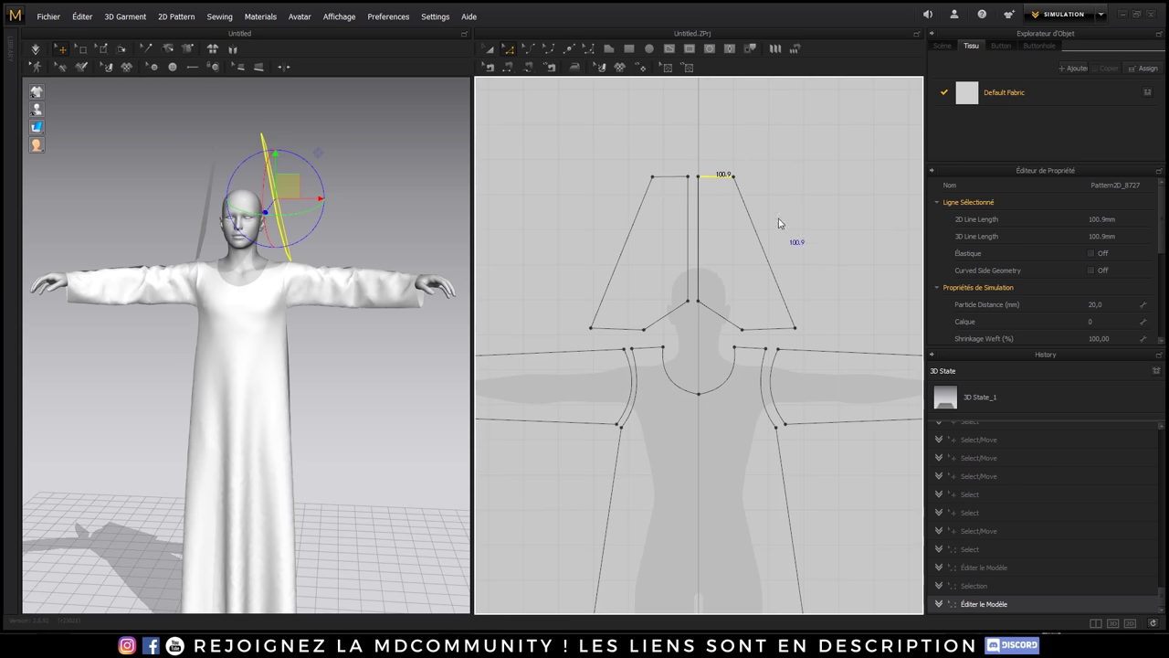
click(509, 66)
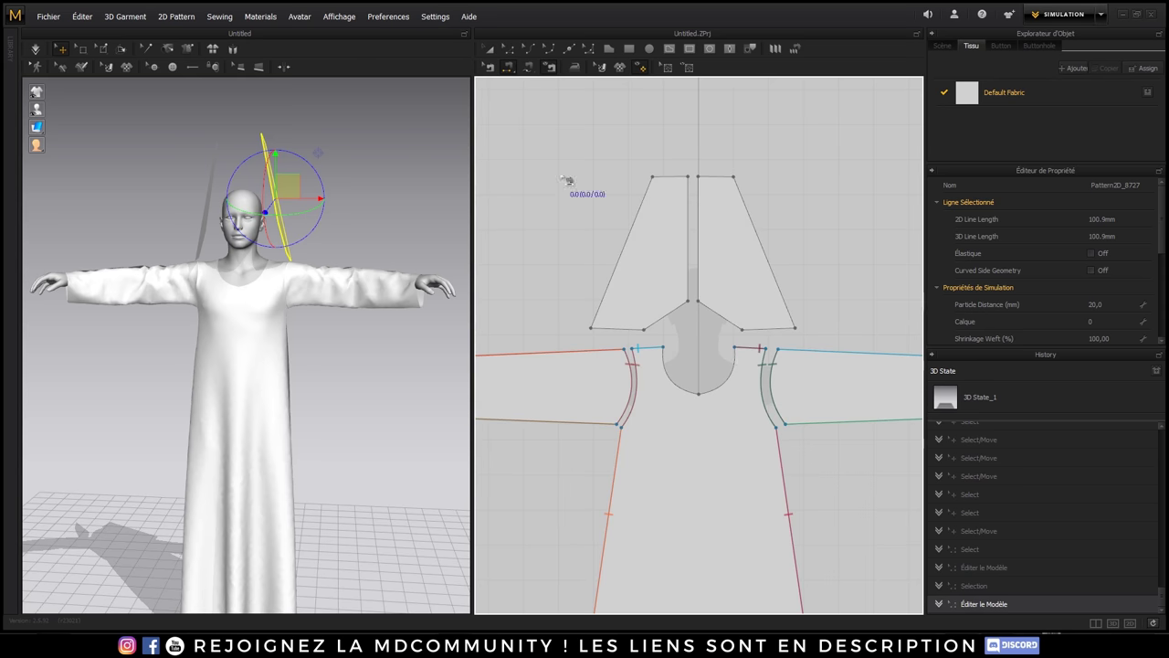
middle_drag(717, 321, 695, 247)
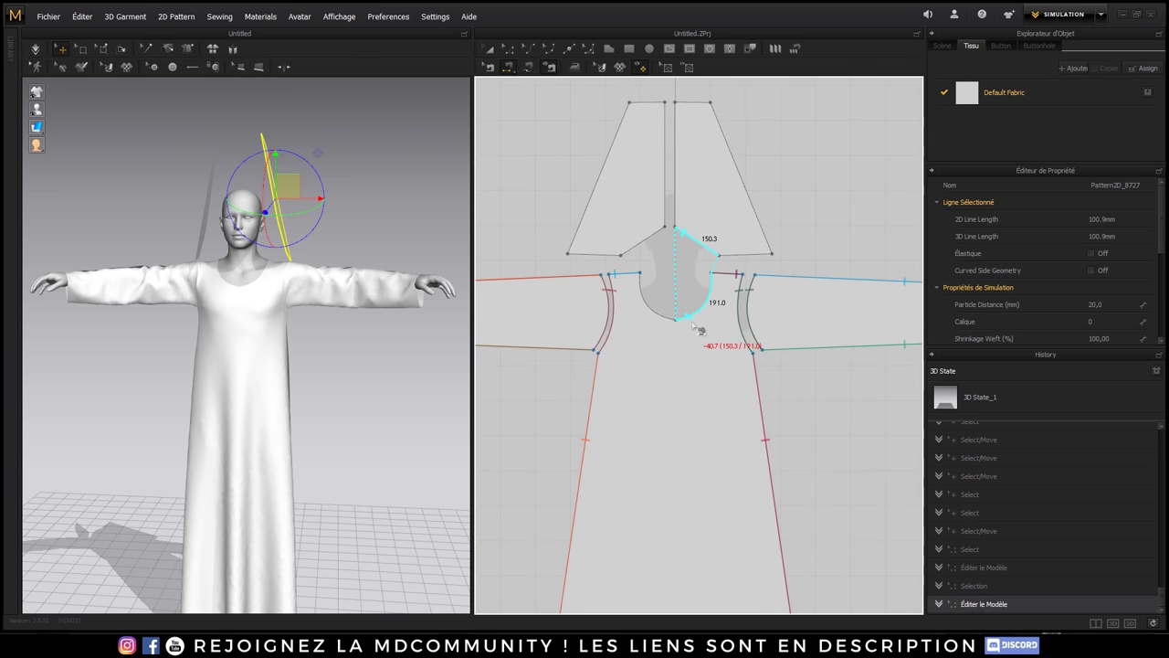
click(706, 297)
click(642, 242)
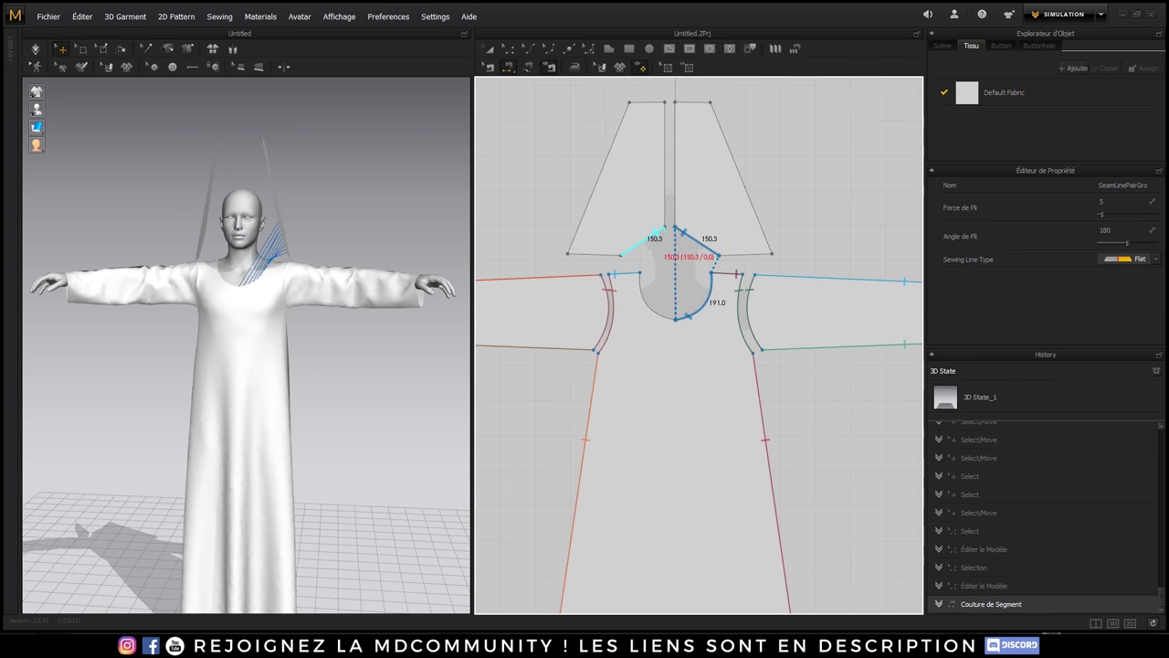
click(679, 326)
- Add back-neckline seams joining the hood's neckline edge to the robe
scroll(737, 204, up, 2)
scroll(726, 206, down, 5)
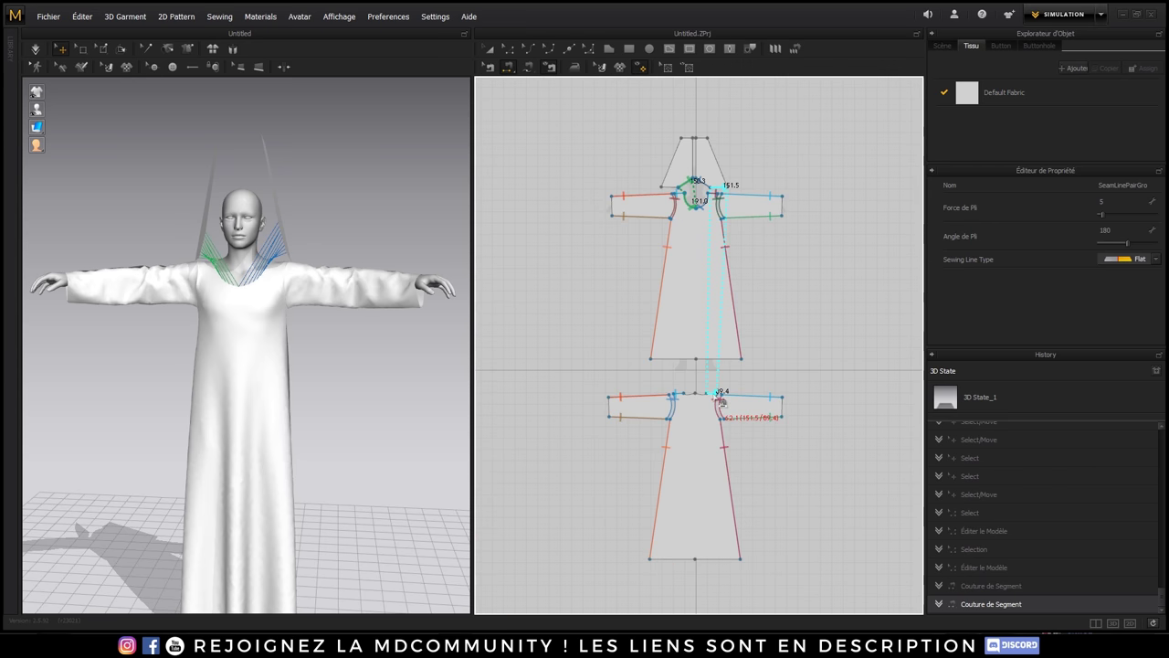
click(720, 400)
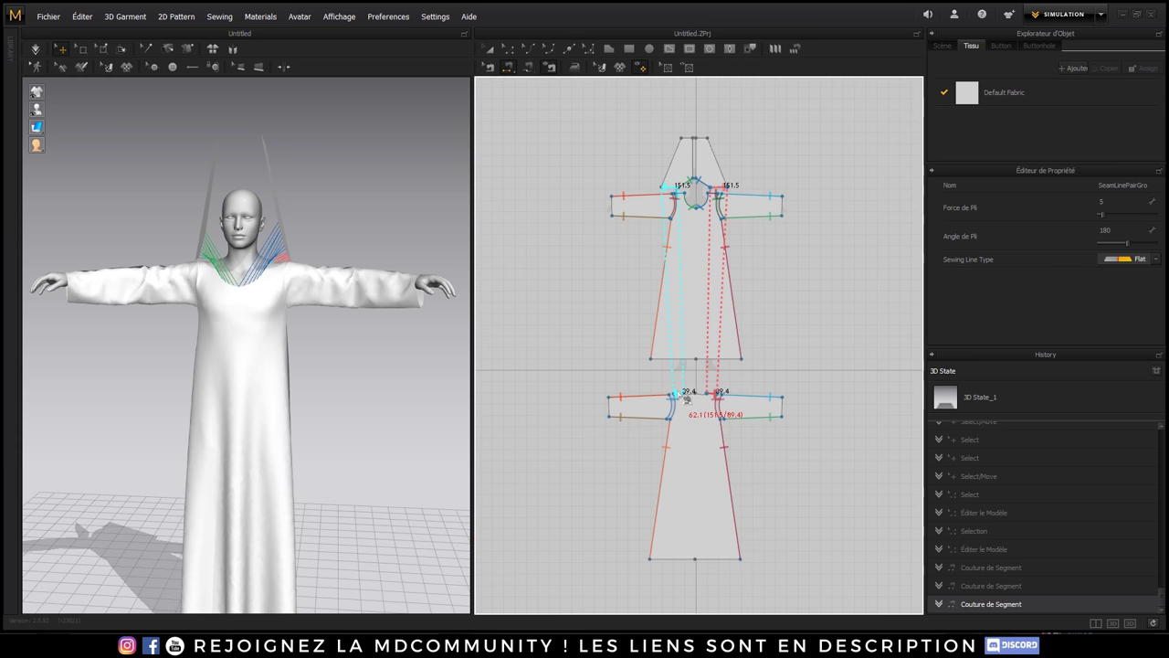
click(687, 398)
scroll(701, 179, up, 5)
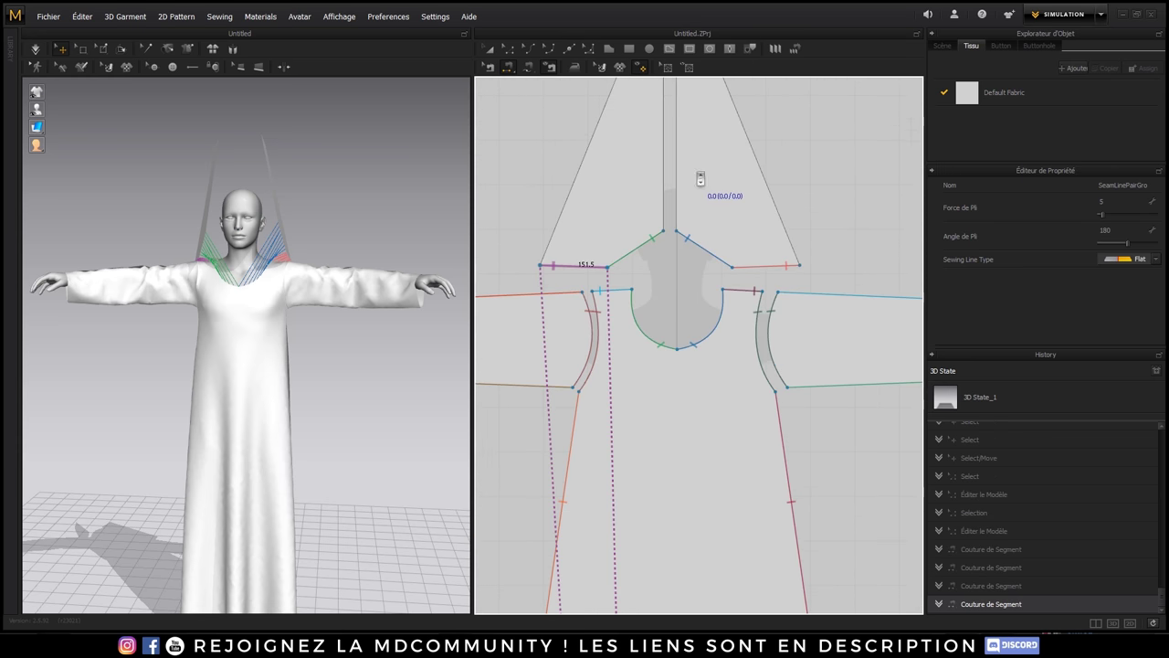
scroll(699, 160, down, 2)
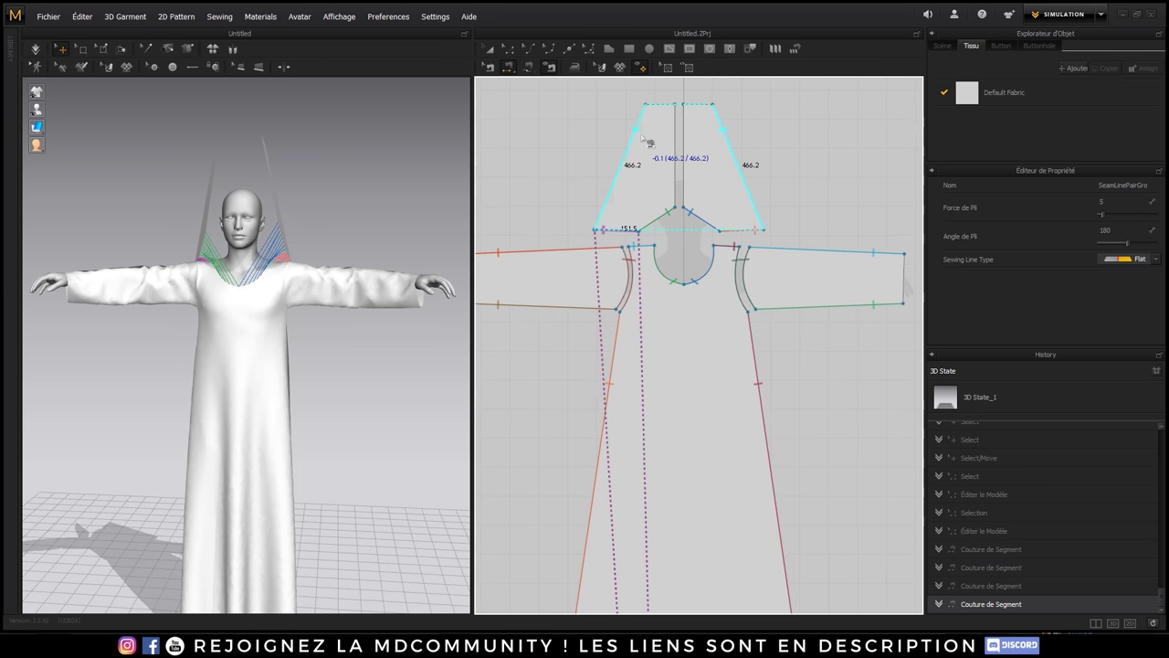
- Sew the hood pieces' back and top edges together and start the simulation
click(702, 152)
right_drag(702, 153, 697, 264)
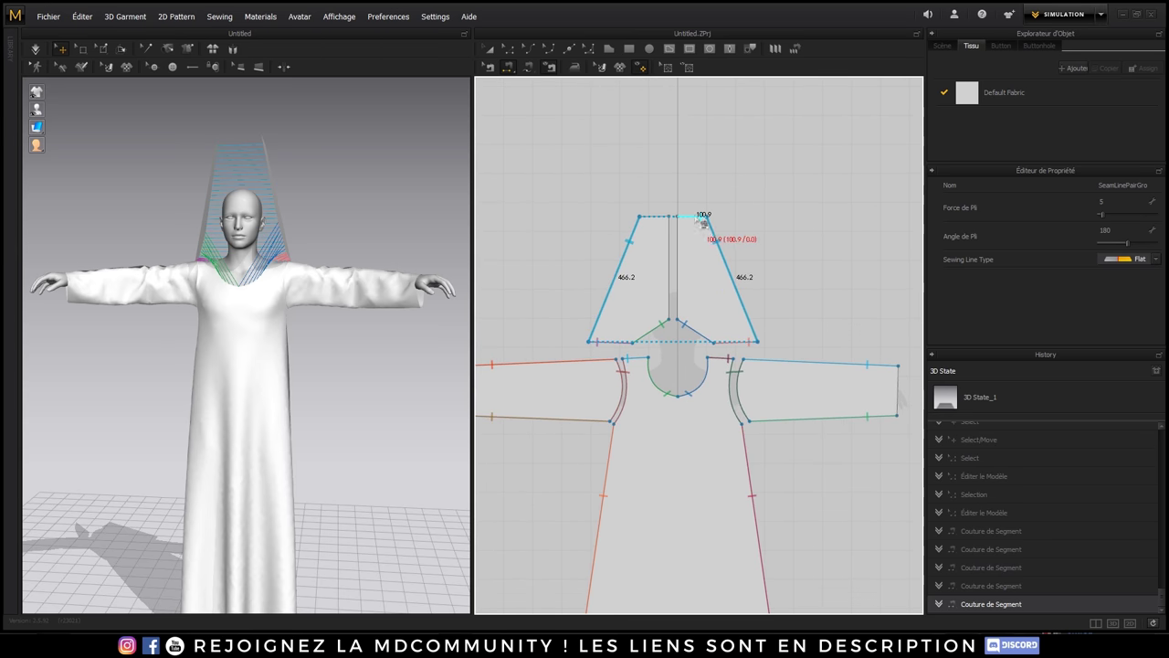
click(656, 215)
mouse_move(247, 365)
right_down()
mouse_move(183, 429)
mouse_move(420, 274)
mouse_move(383, 244)
mouse_move(274, 247)
mouse_move(320, 242)
right_up()
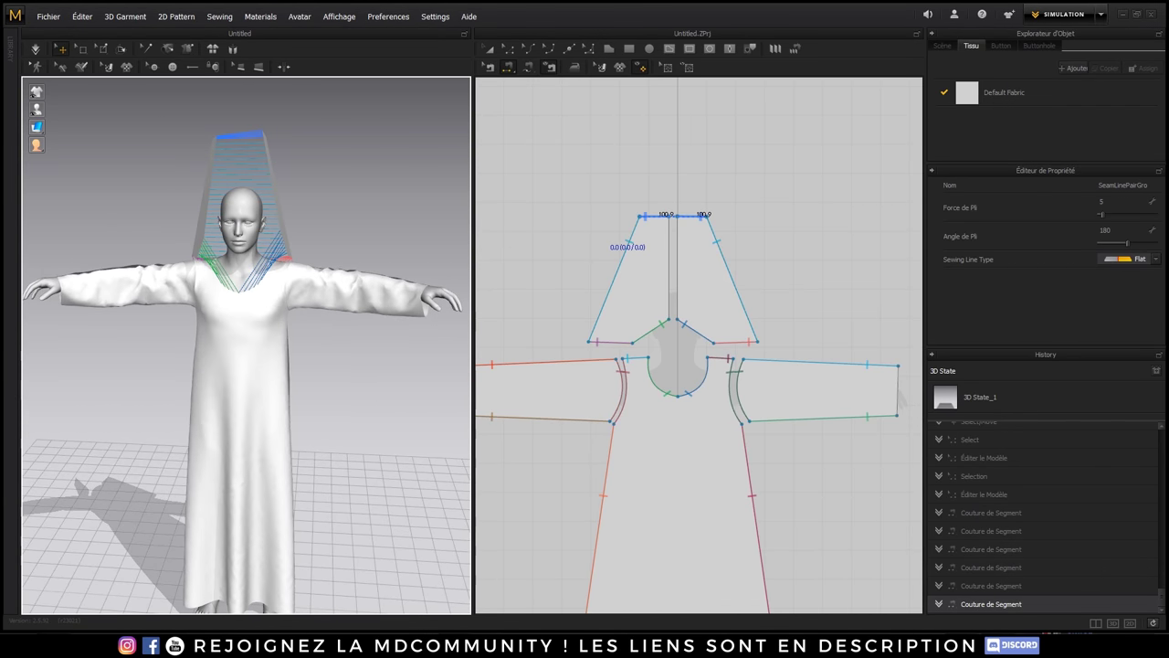
click(35, 50)
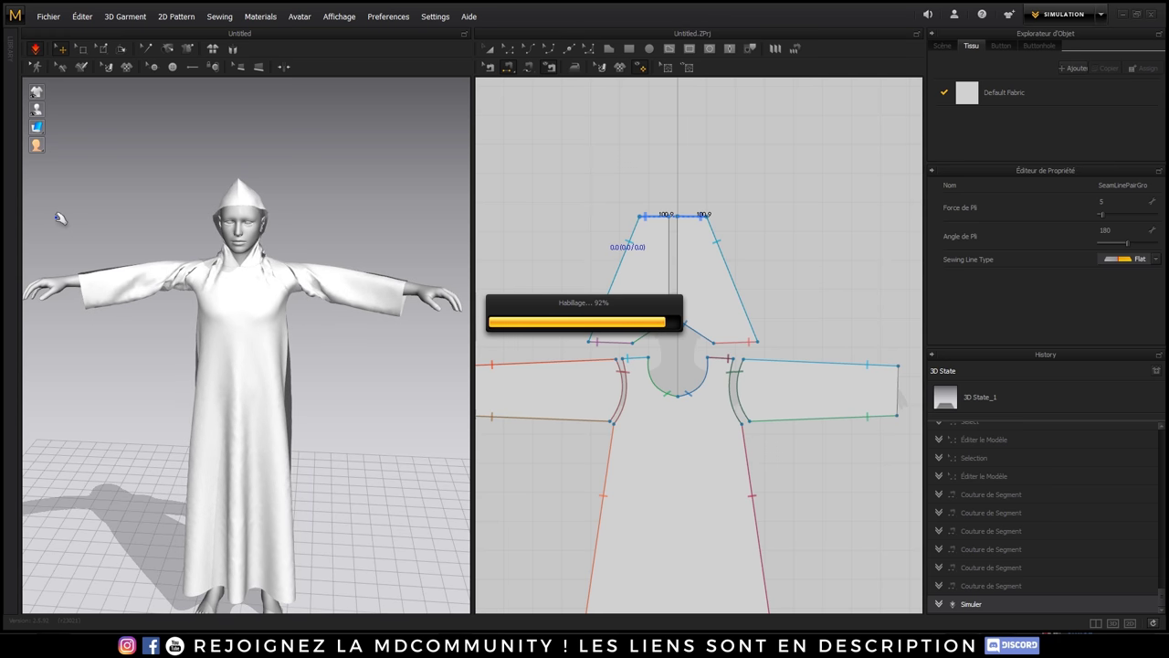
- Orbit around the draping hood, then stop the simulation
mouse_move(179, 277)
right_down()
mouse_move(366, 284)
mouse_move(139, 88)
right_up()
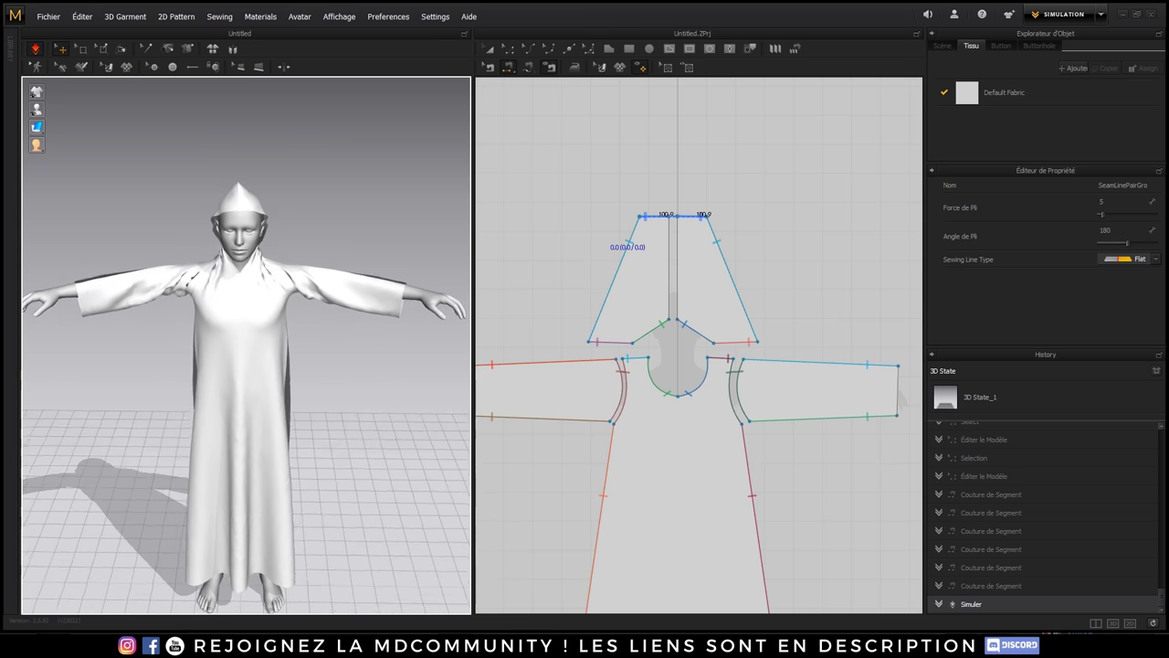
click(36, 52)
- Undo the hood draping and the earlier seams, back through the green neckline seam
click(82, 16)
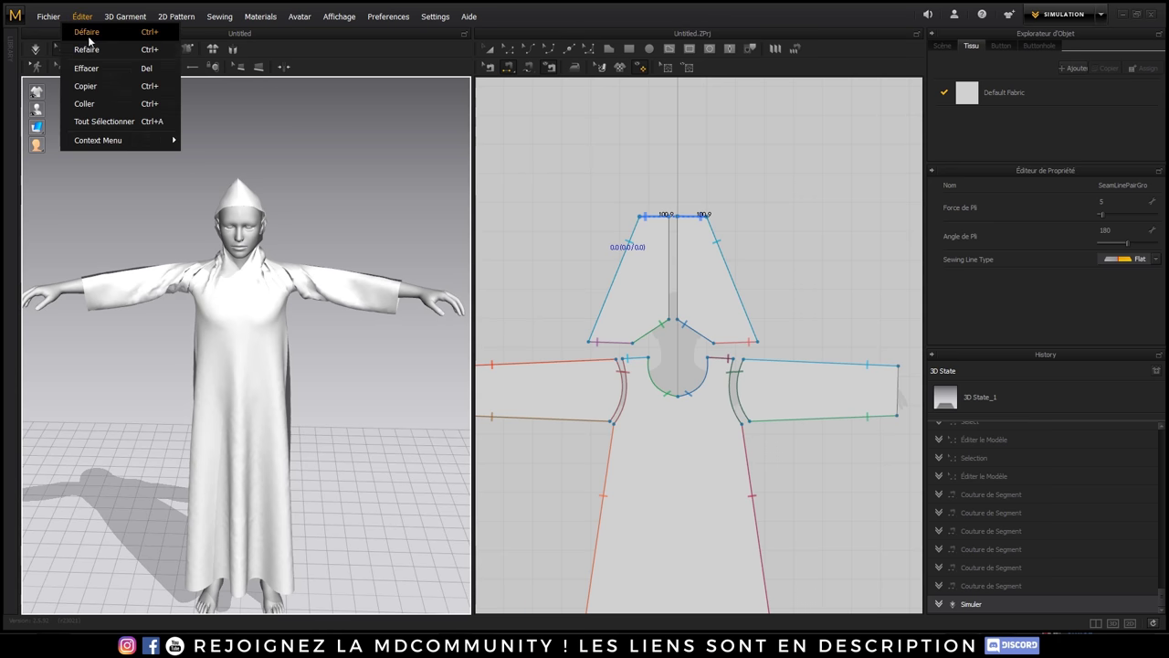
click(91, 33)
click(82, 16)
click(92, 32)
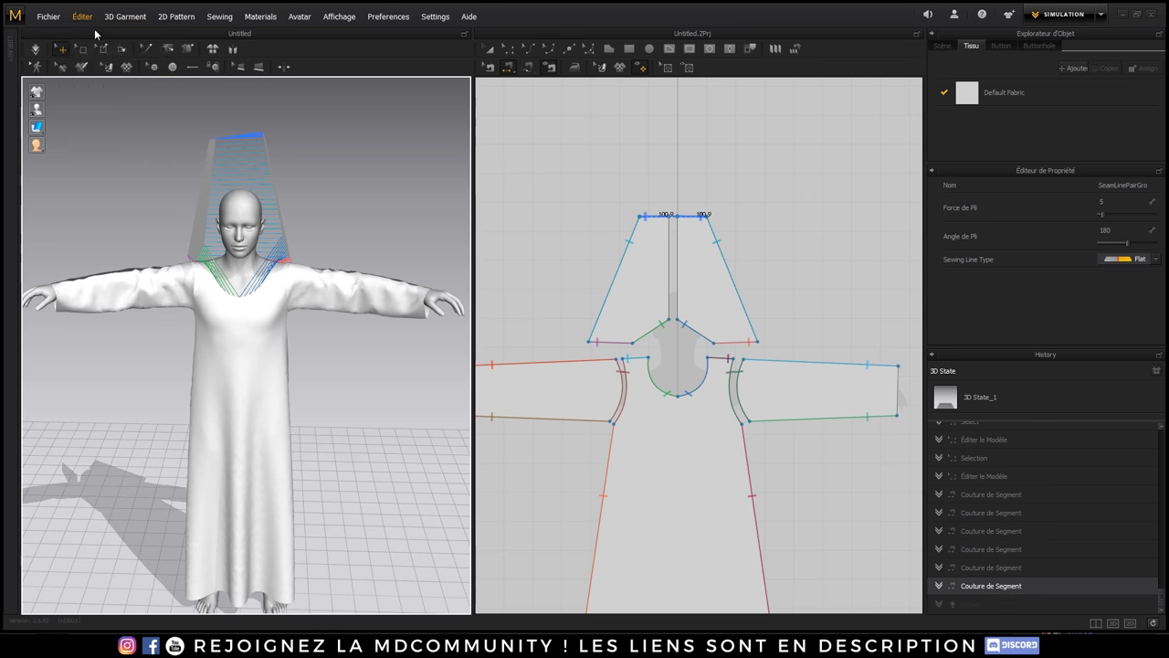
click(82, 17)
click(91, 33)
click(82, 17)
click(86, 32)
click(82, 16)
click(87, 32)
click(83, 16)
click(87, 32)
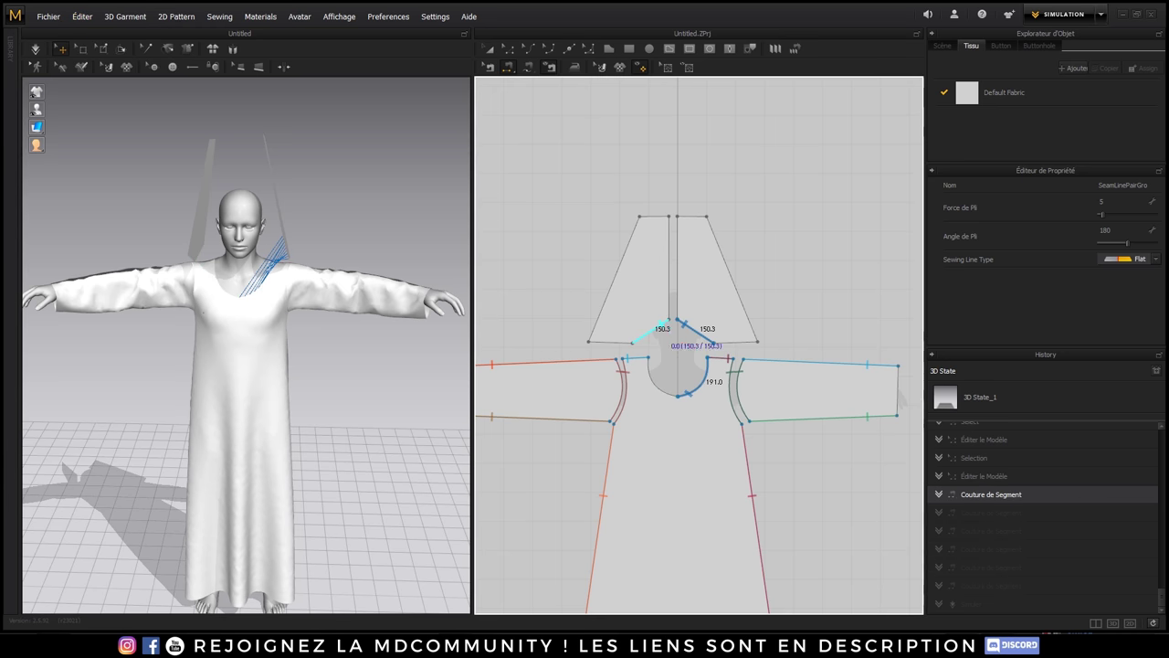
- Re-sew the hood's left neckline and the back neckline across both pattern layers
click(652, 374)
middle_drag(778, 485, 740, 345)
scroll(740, 345, up, 3)
scroll(752, 339, down, 5)
scroll(731, 337, down, 2)
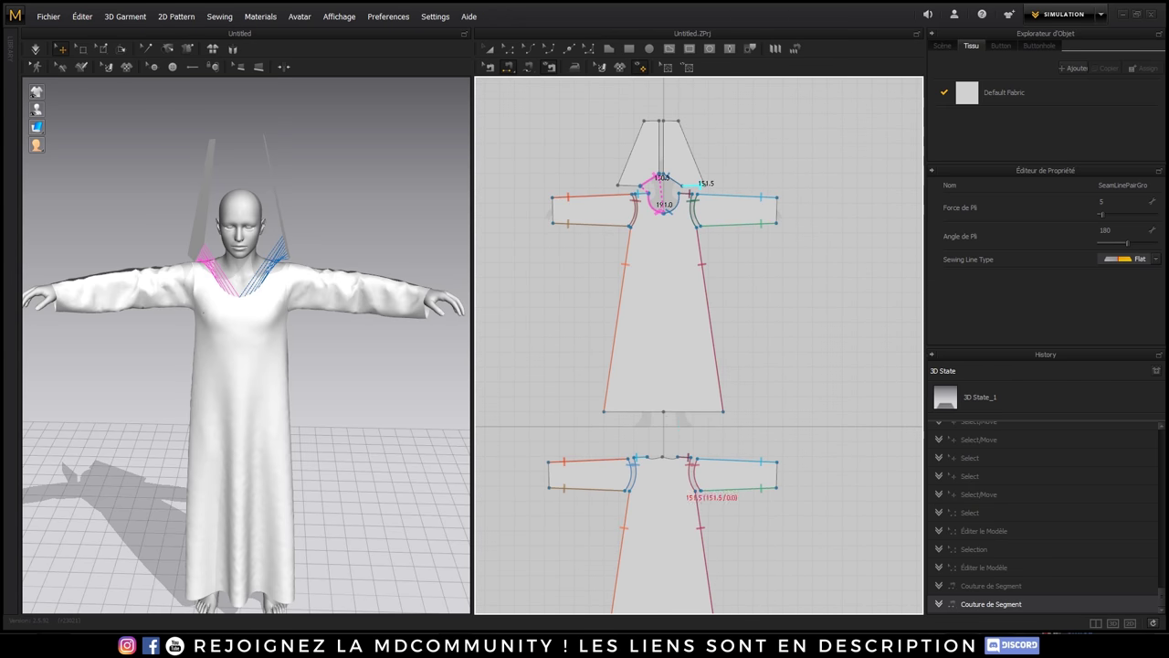
click(684, 462)
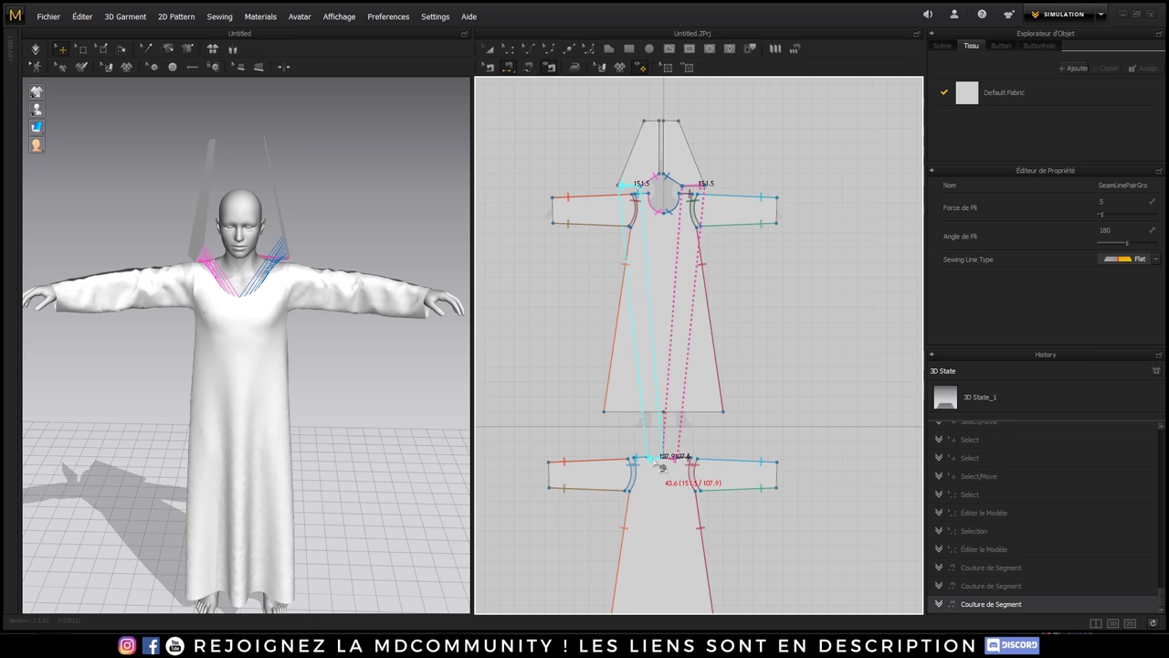
click(649, 457)
key(8)
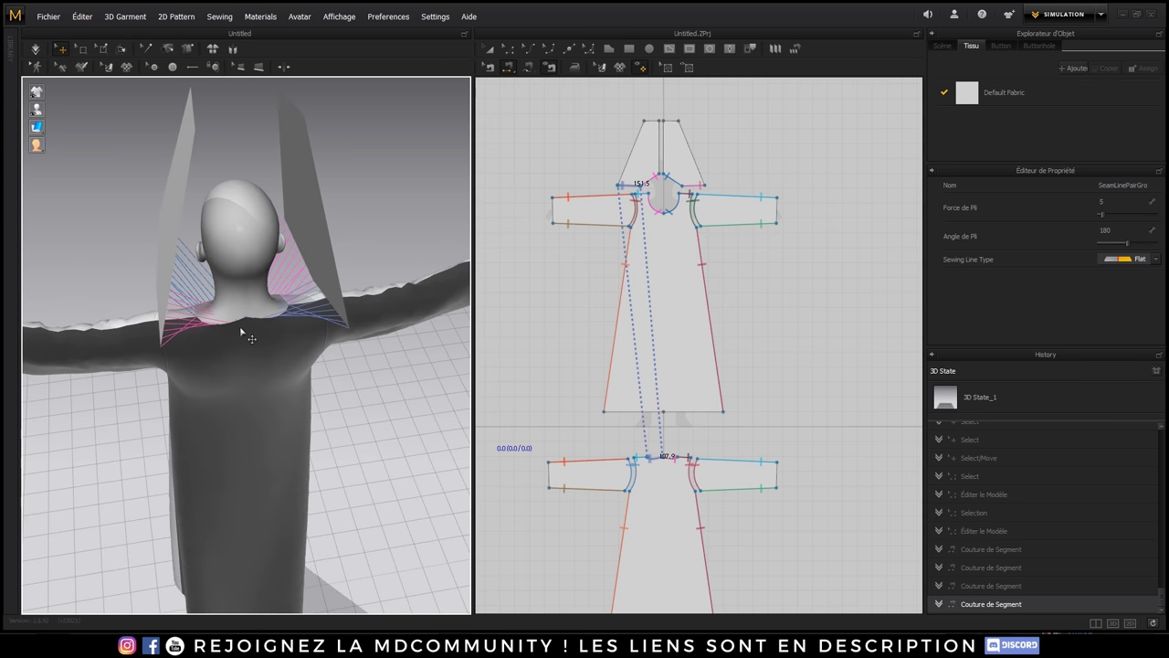
key(2)
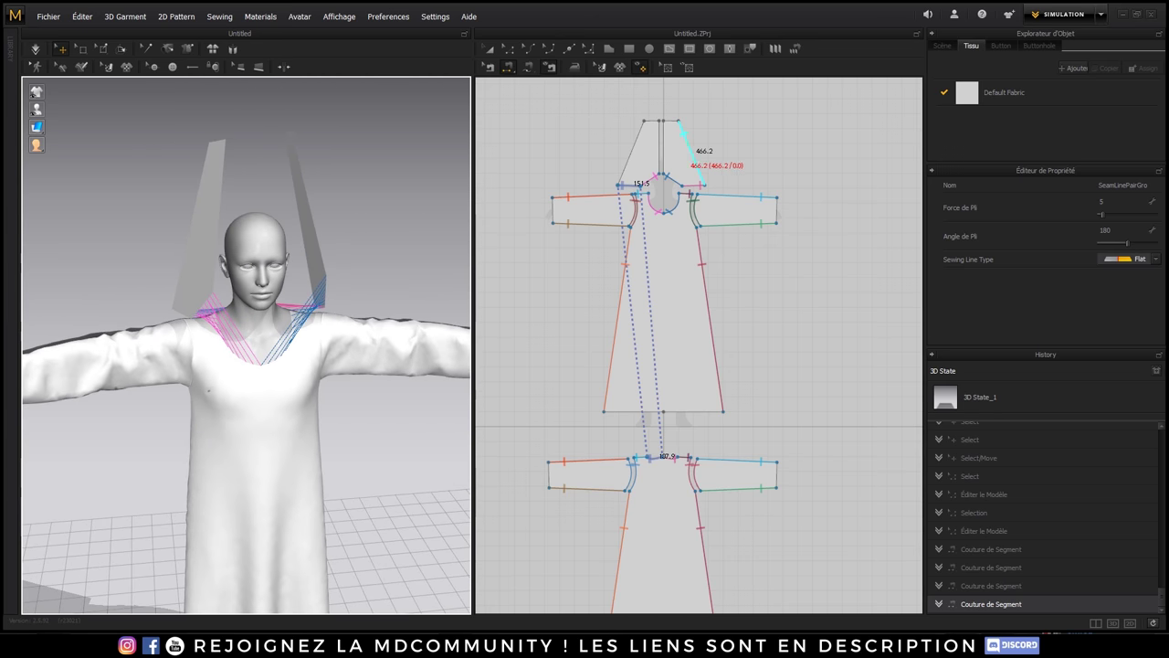
- Sew the hood pieces' back and top edges together and start draping
click(645, 141)
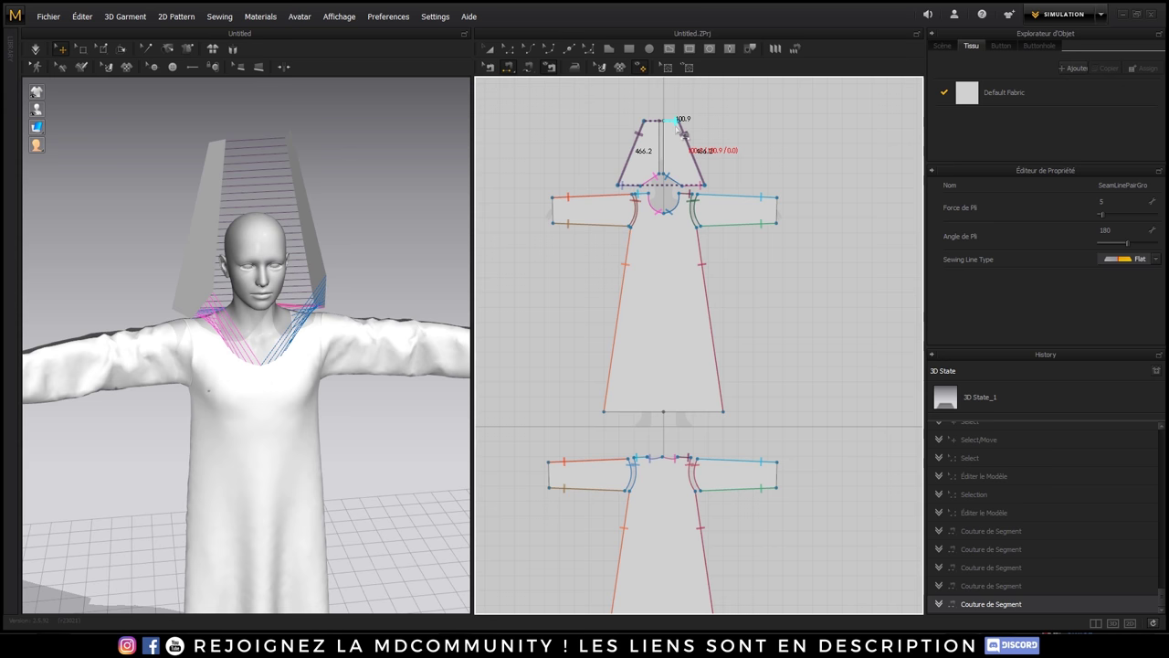
click(651, 128)
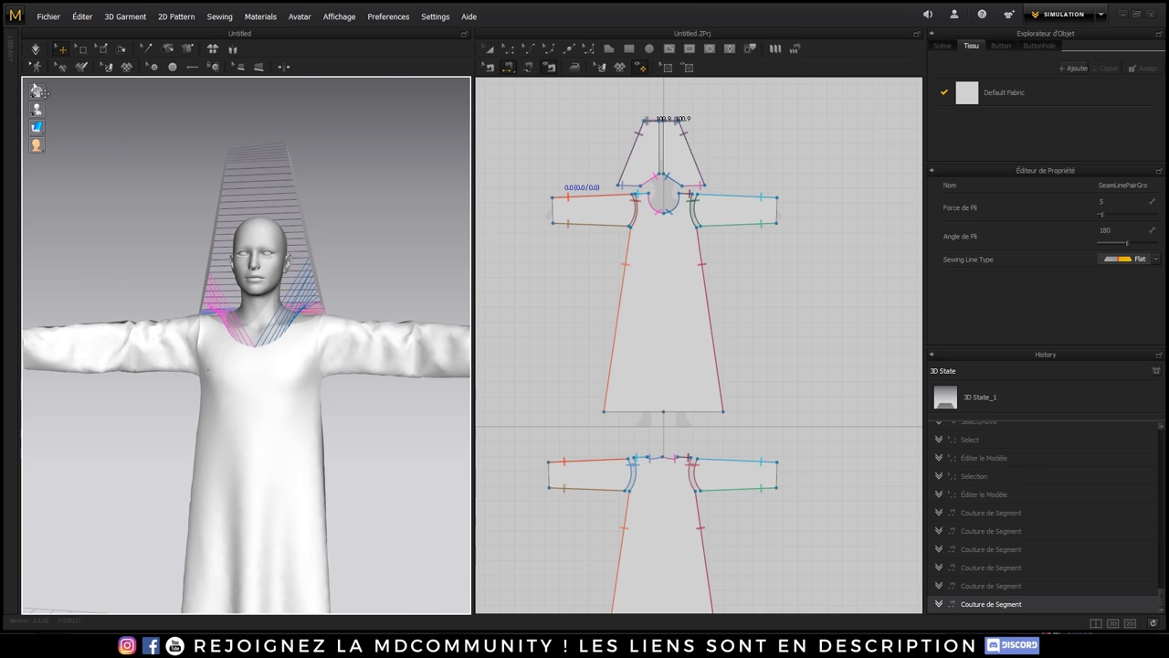
click(34, 53)
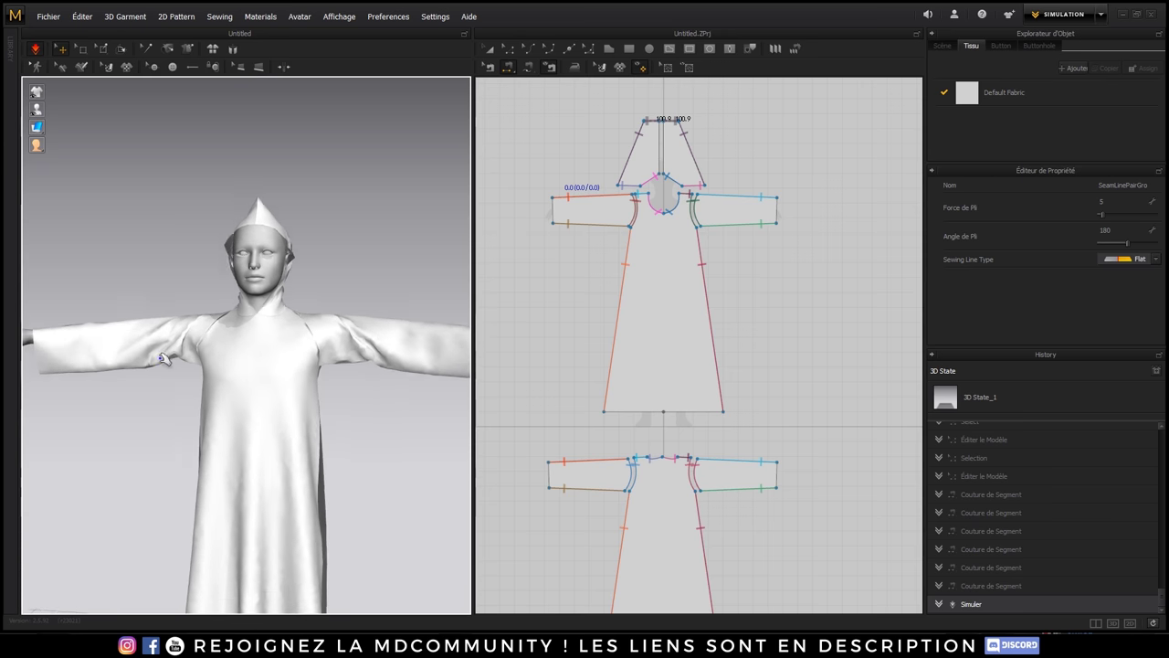
- Let the hood drape, select each sleeve in turn, and orbit to face the avatar
scroll(168, 367, down, 2)
click(429, 339)
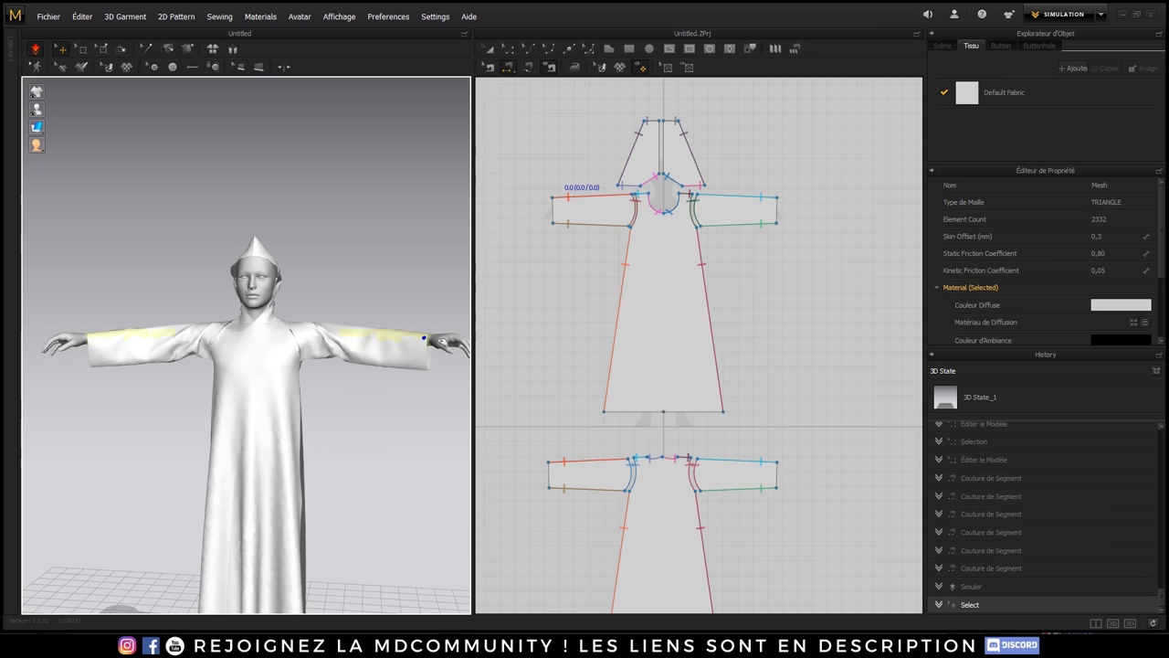
click(100, 339)
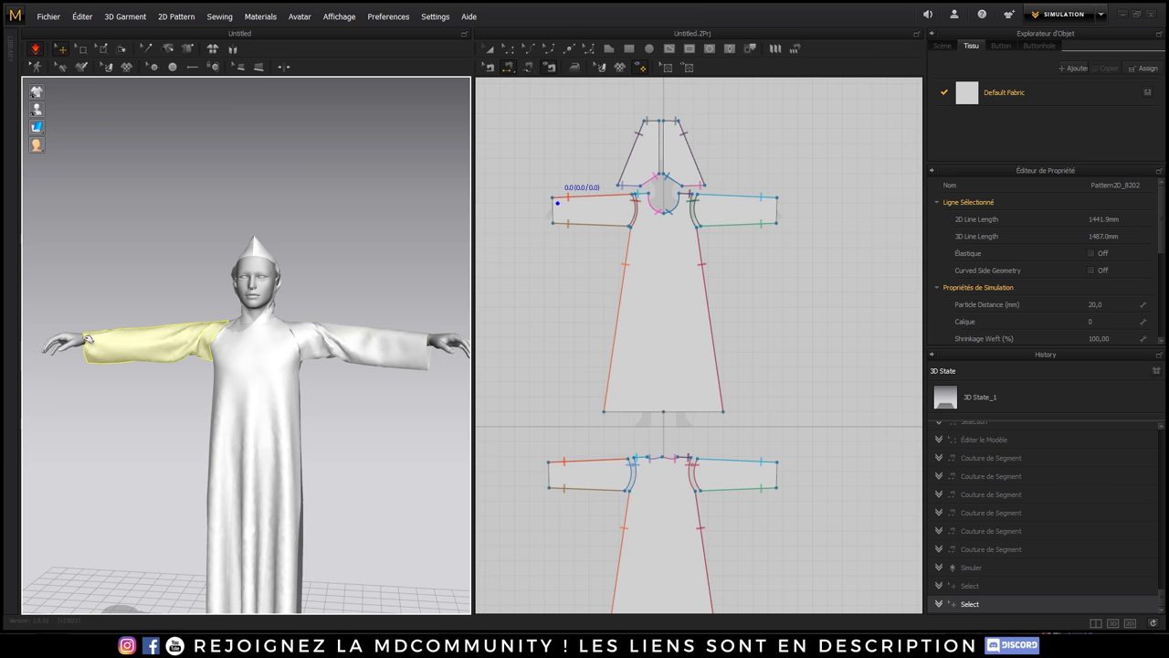
click(431, 340)
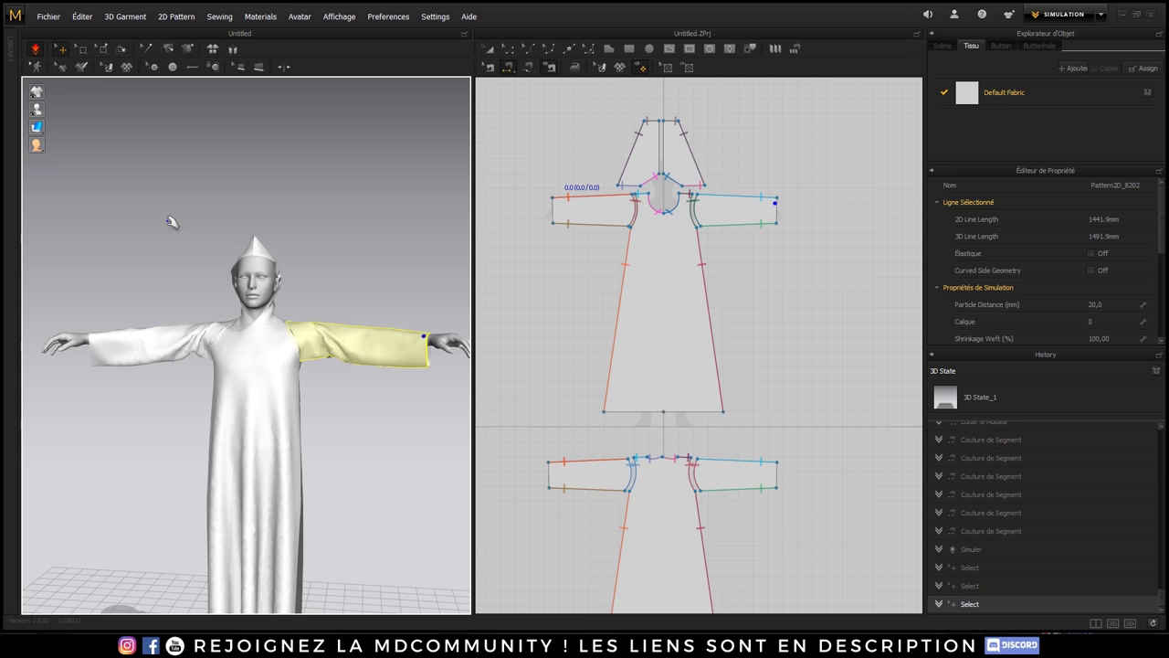
right_drag(188, 225, 363, 253)
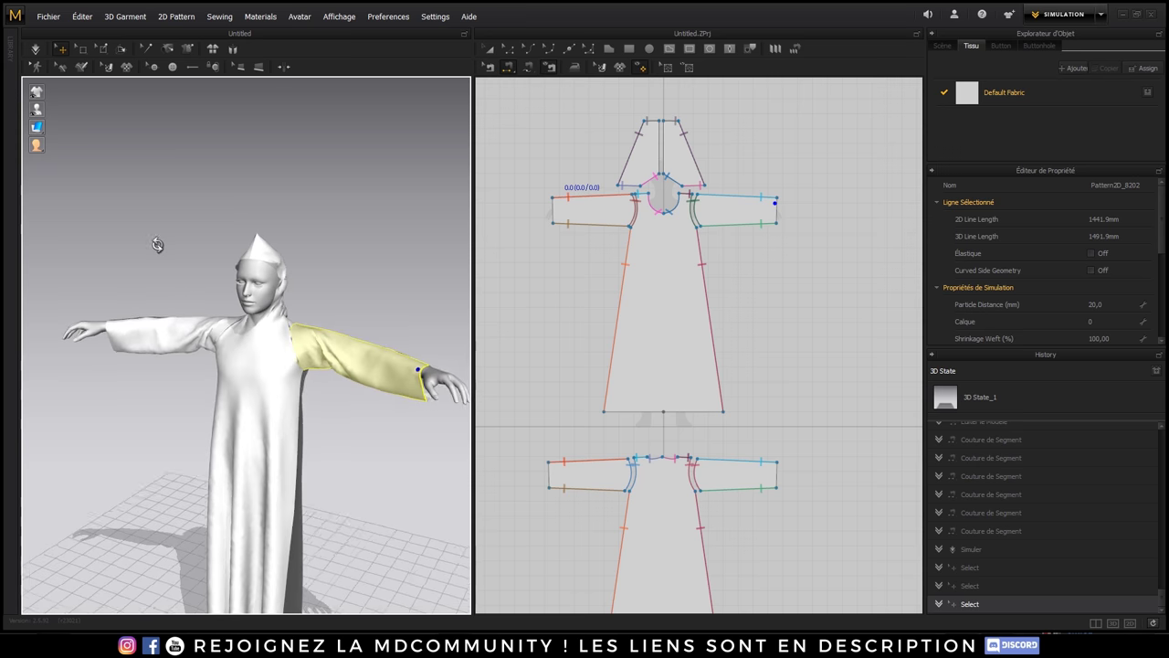
right_drag(156, 248, 279, 289)
scroll(280, 289, up, 2)
- Undo the sleeve selections and the hood simulation to restore the flat hood pieces
click(82, 17)
click(92, 52)
click(82, 16)
click(92, 52)
click(82, 16)
click(86, 32)
click(82, 16)
click(86, 32)
- Drag the top edges of the left and right hood pieces upward to make them taller
click(83, 16)
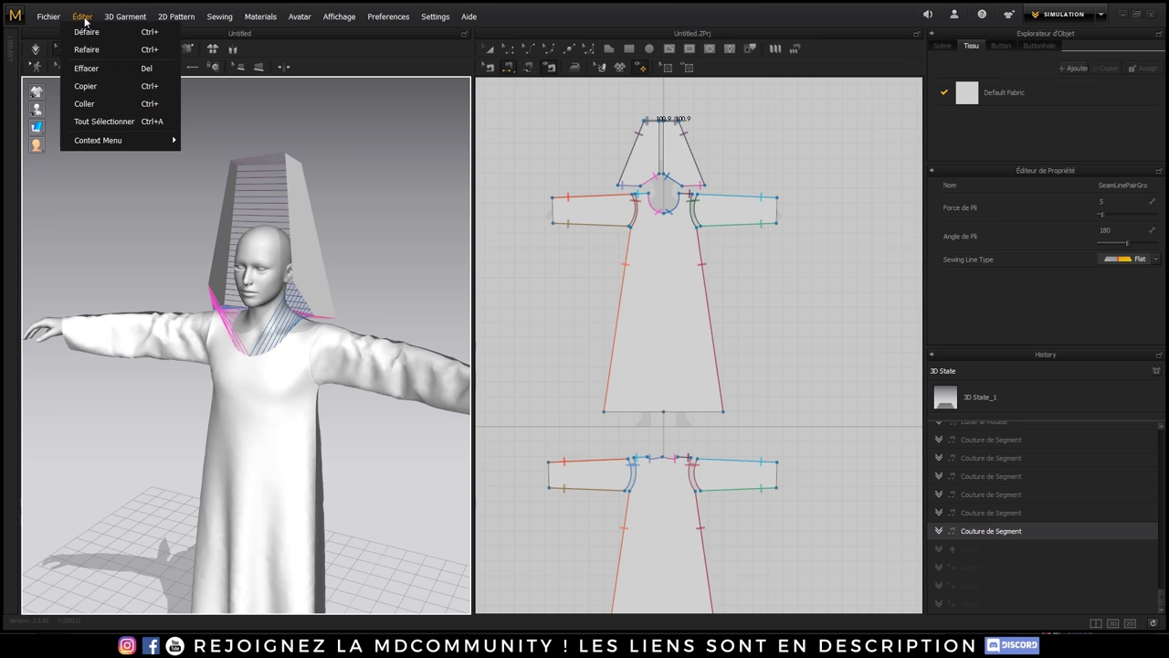
click(103, 239)
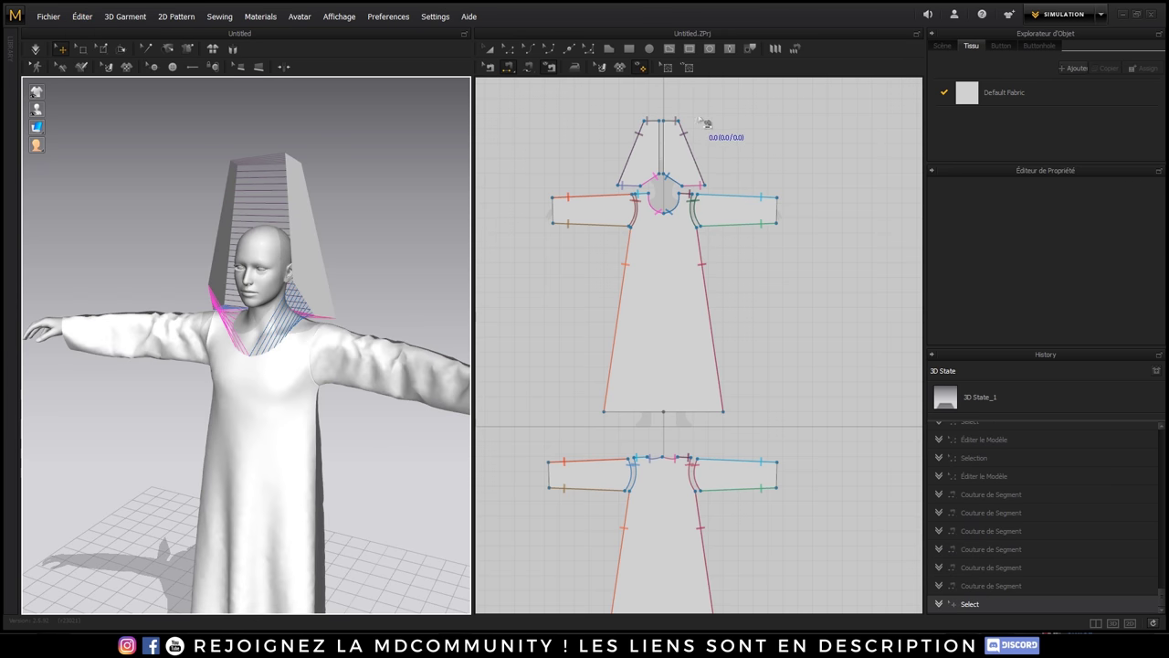
scroll(712, 147, up, 3)
scroll(713, 151, up, 2)
scroll(712, 151, down, 2)
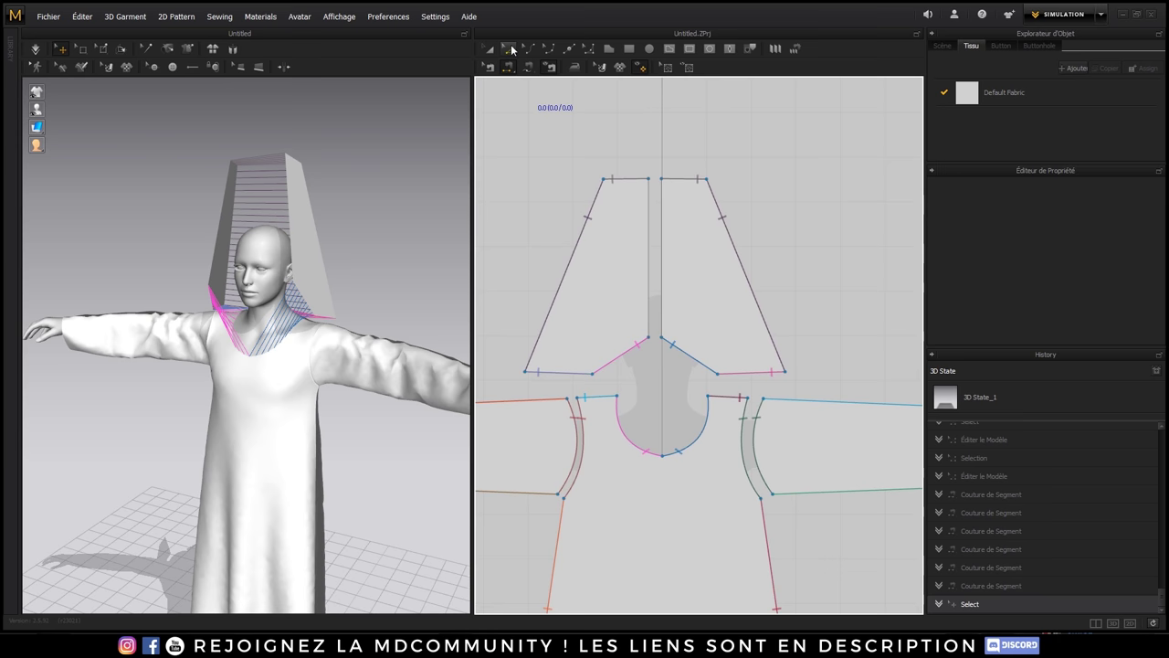
click(509, 48)
click(631, 179)
click(633, 179)
click(632, 180)
drag(634, 179, 635, 157)
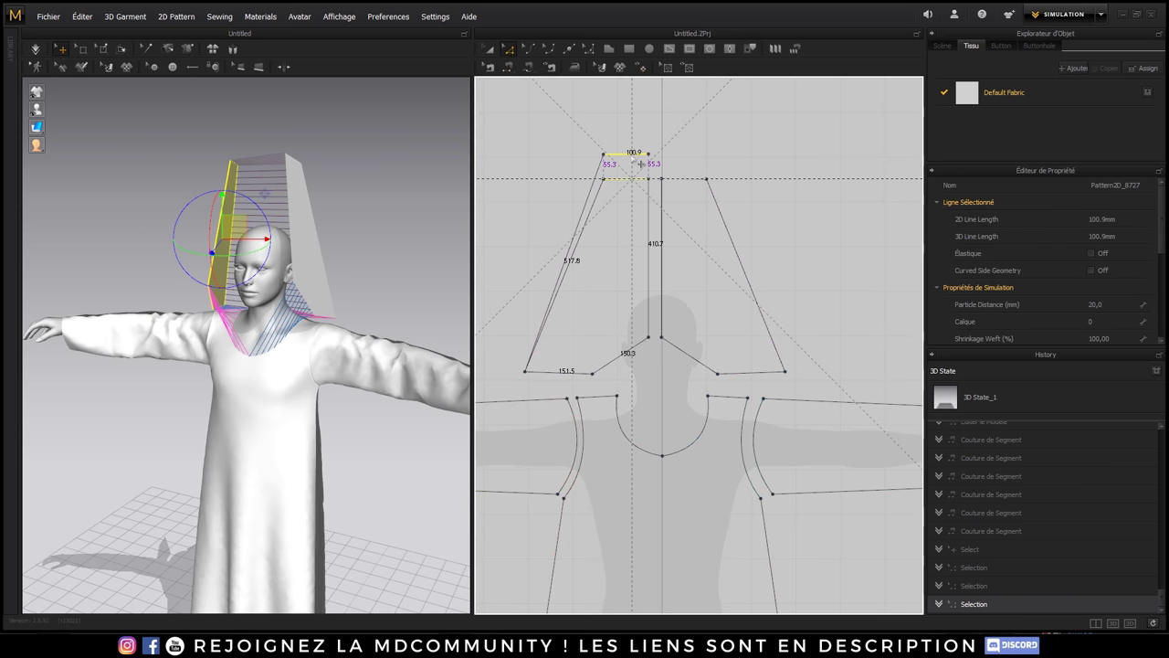
click(698, 183)
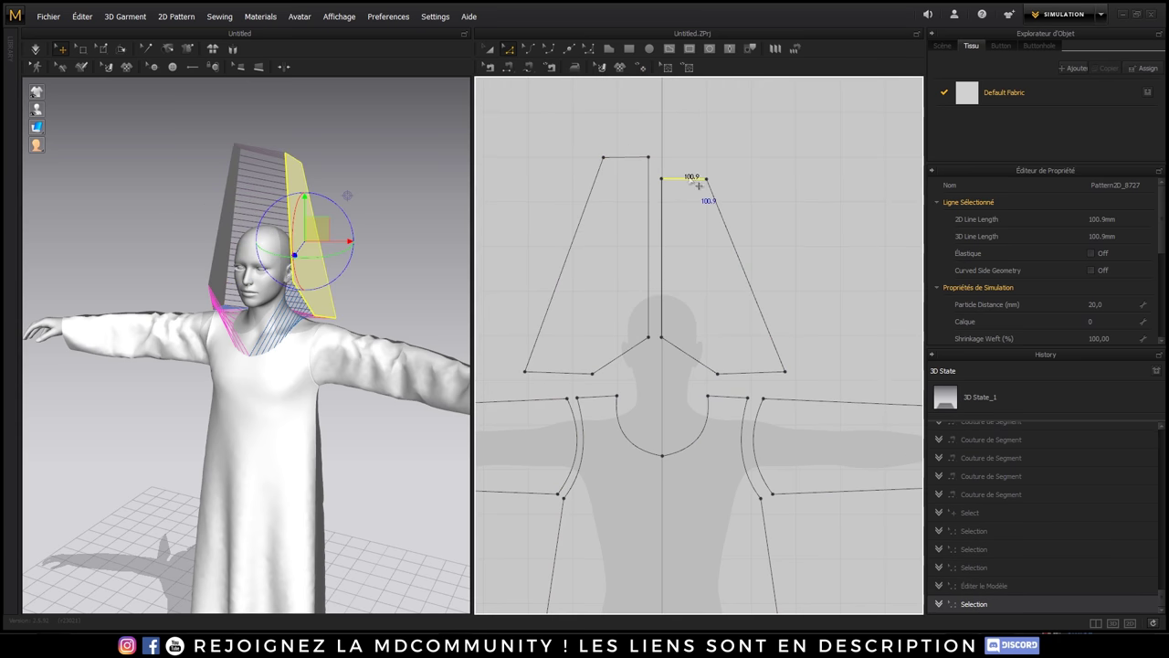
drag(698, 180, 699, 159)
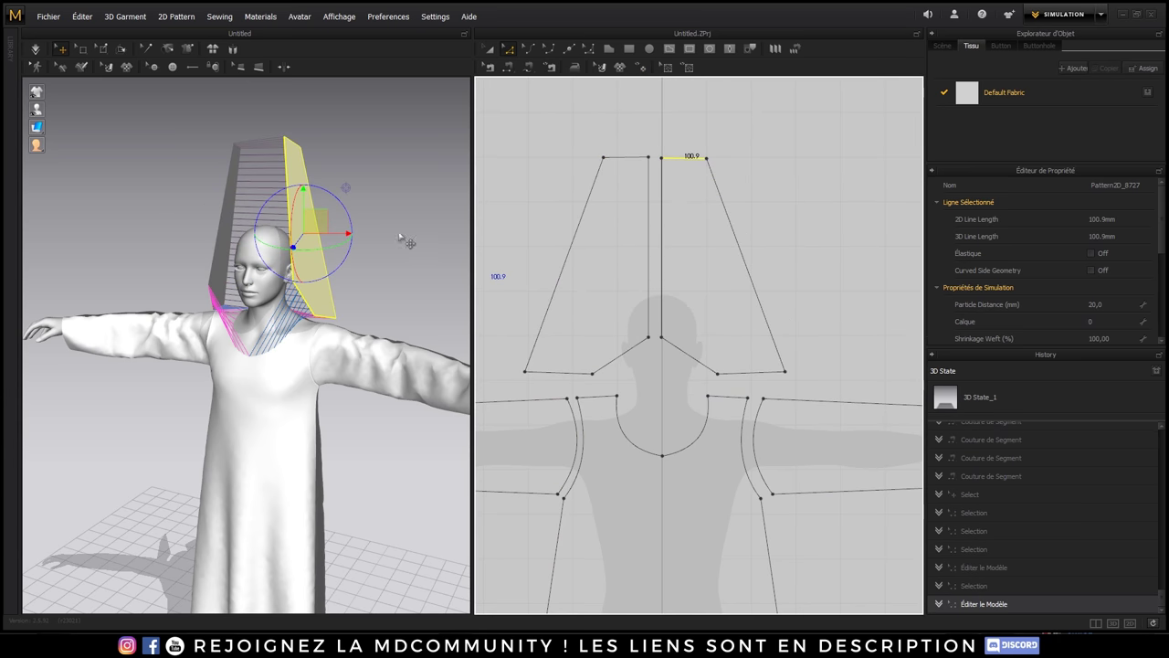
right_drag(405, 240, 392, 259)
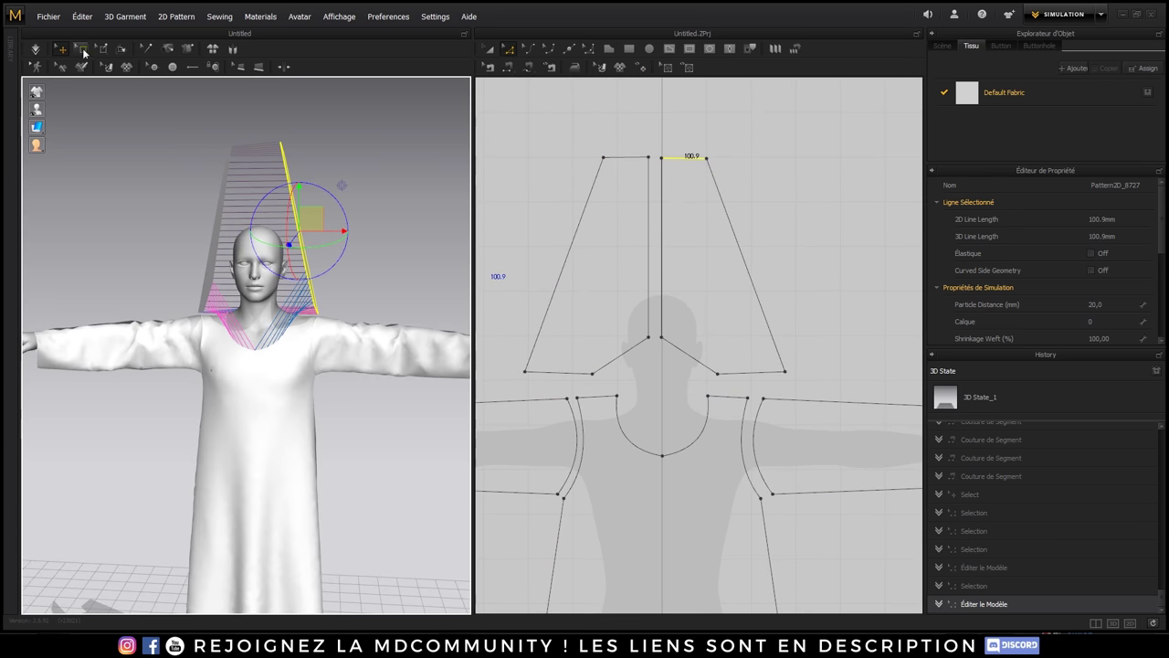
- Re-drape the taller hood and select the left and right hood panels from each side
click(36, 52)
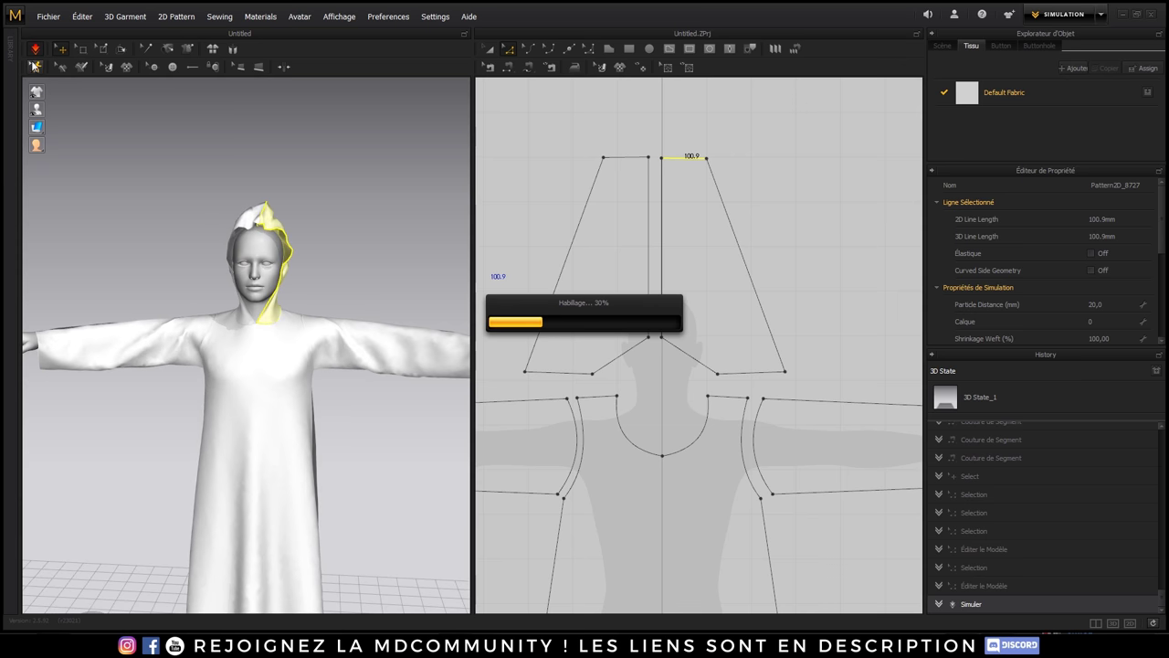
right_drag(198, 279, 326, 289)
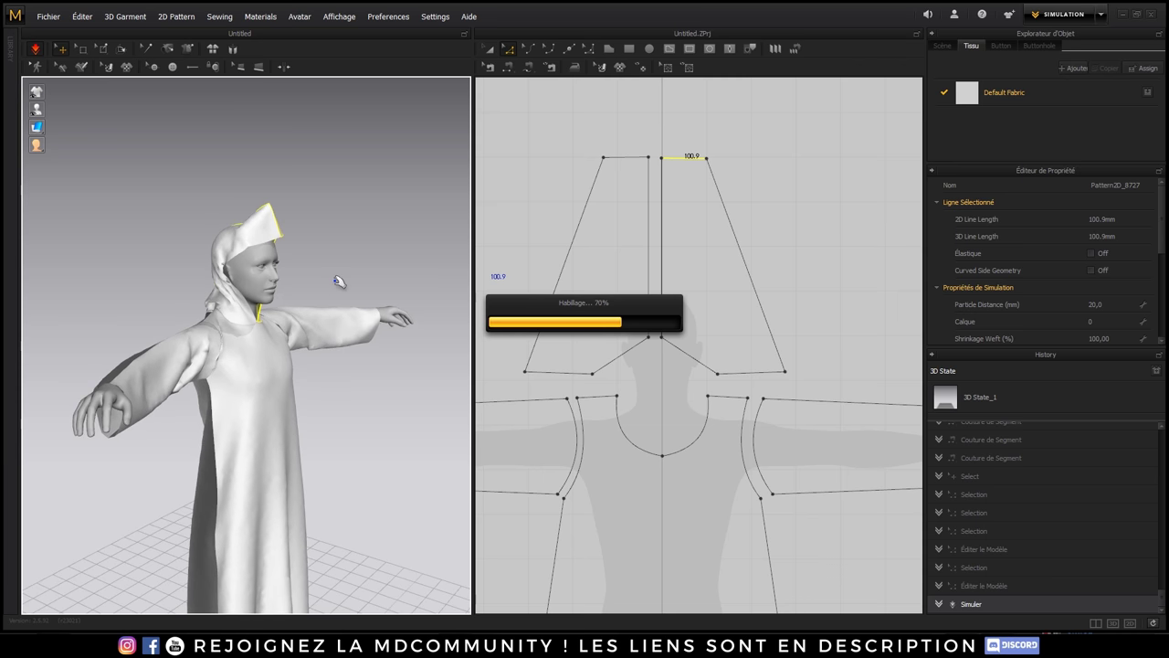
right_drag(238, 280, 227, 271)
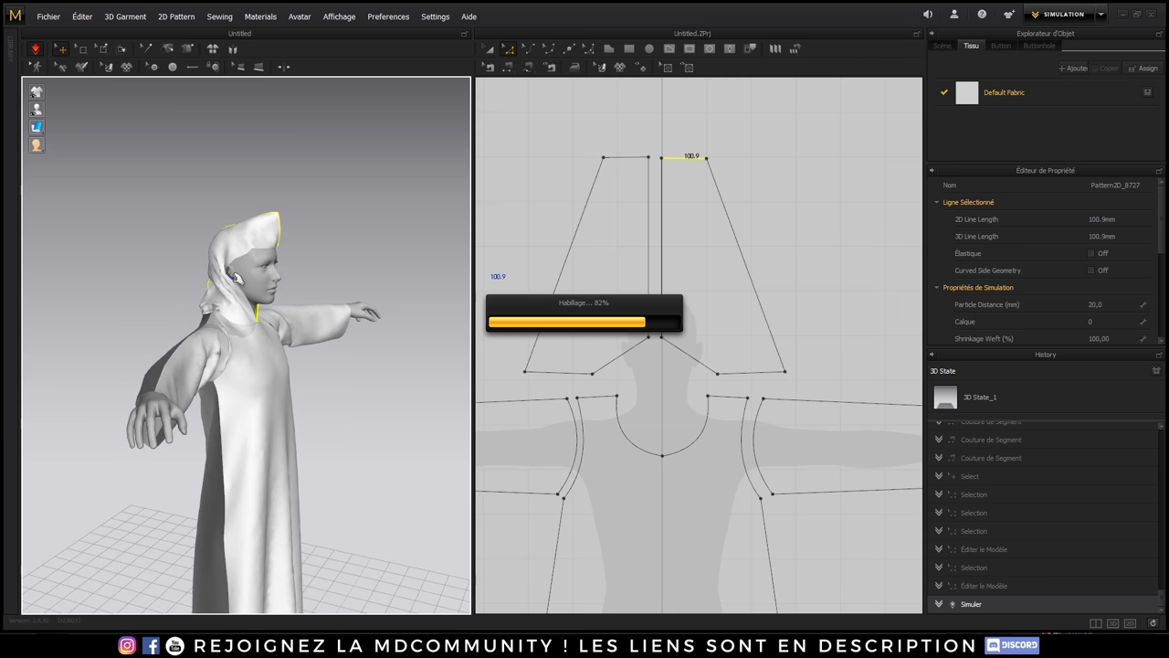
click(226, 271)
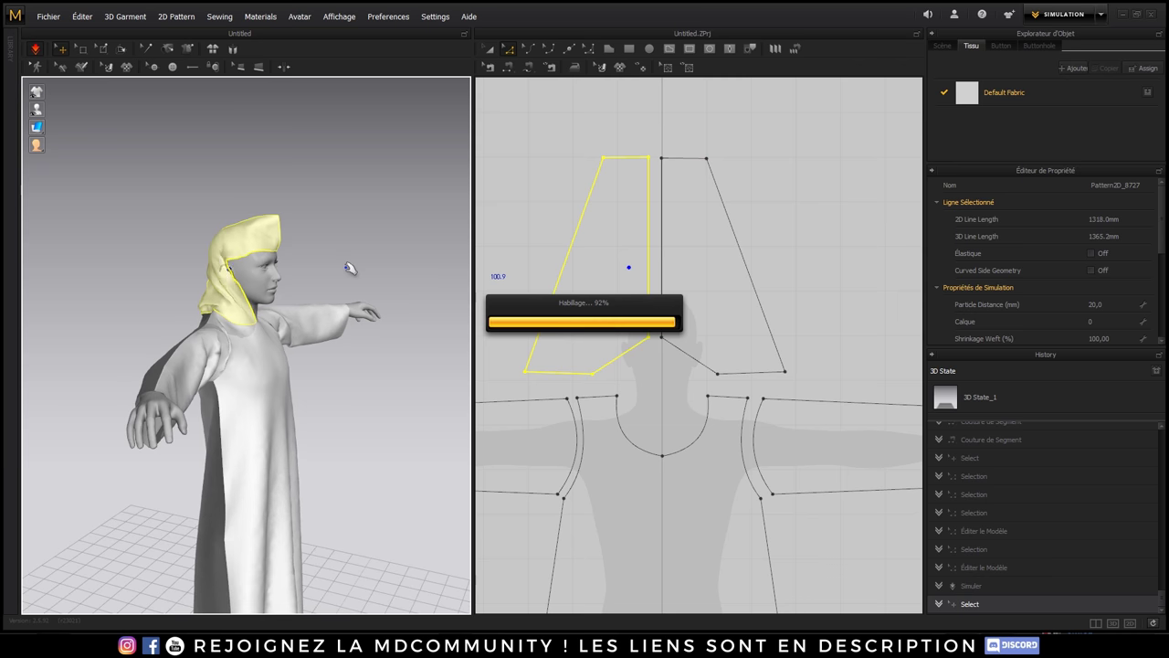
right_drag(347, 266, 283, 268)
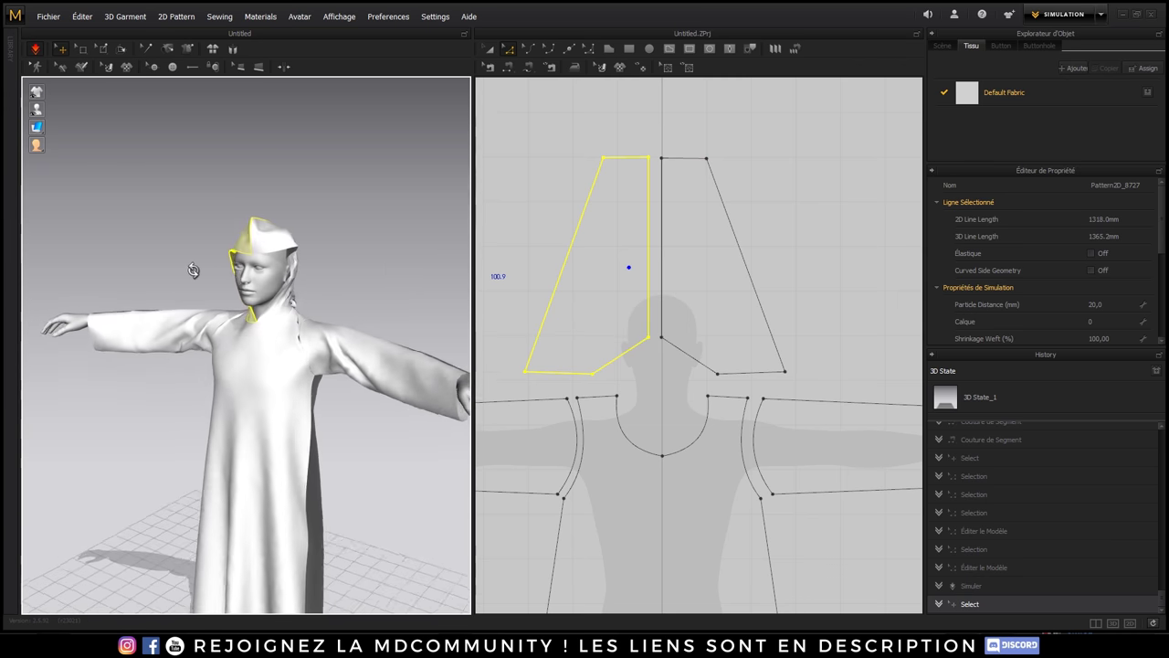
click(295, 276)
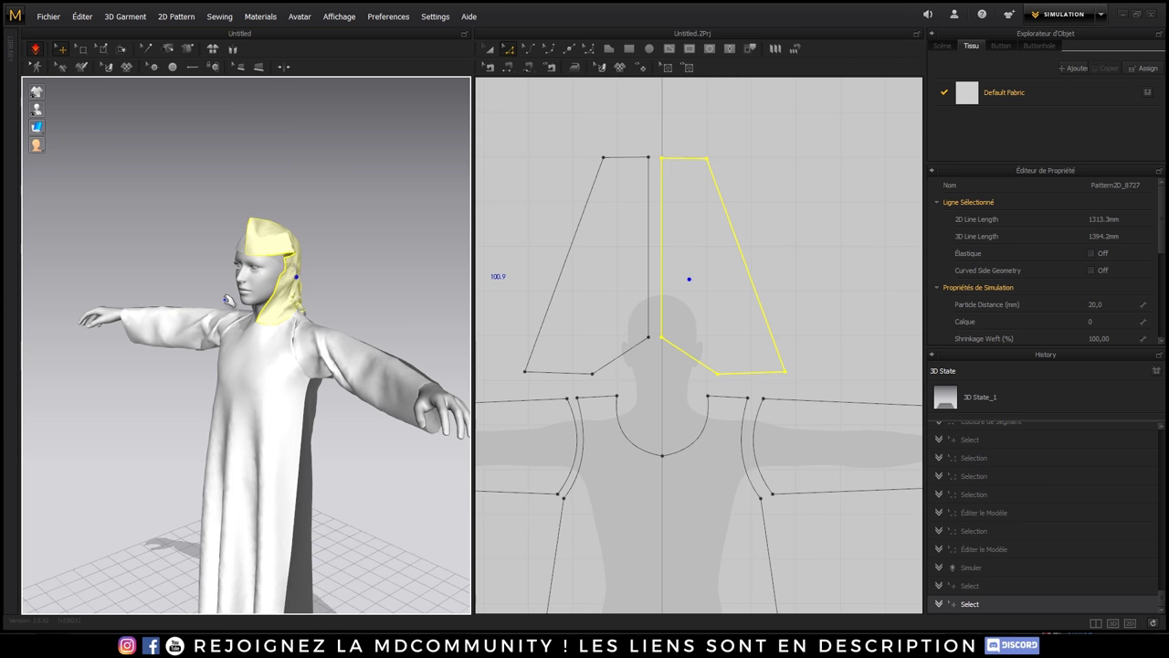
- Orbit around the peaked hood from front, sides, back and above, then deselect the panel
key(2)
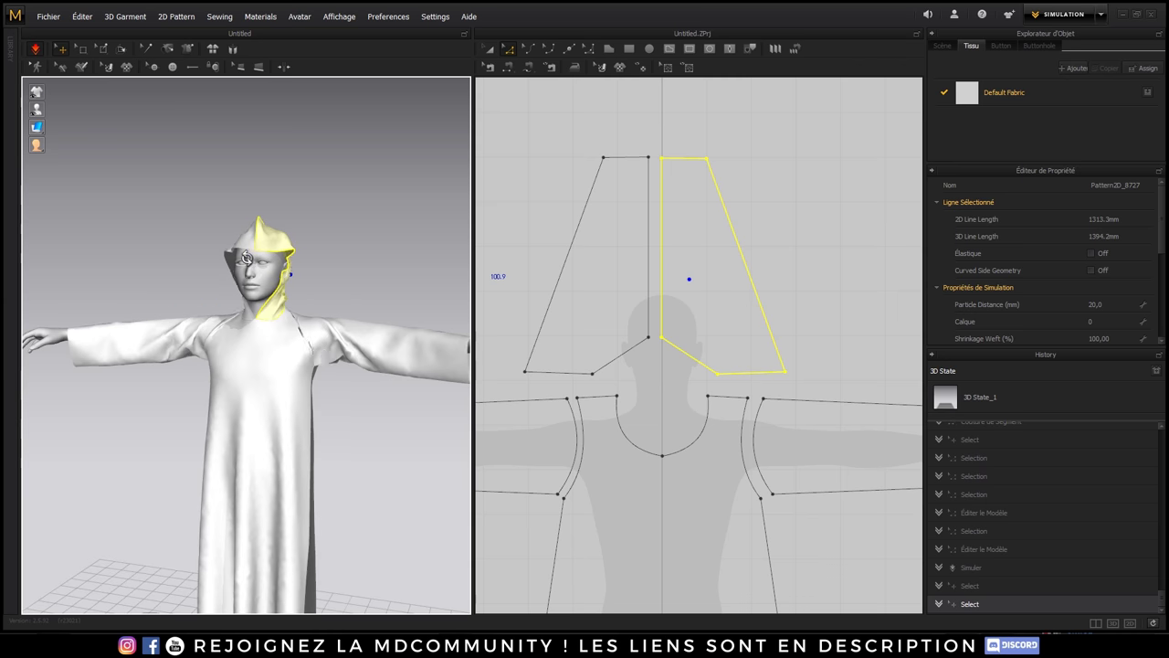
scroll(334, 275, up, 2)
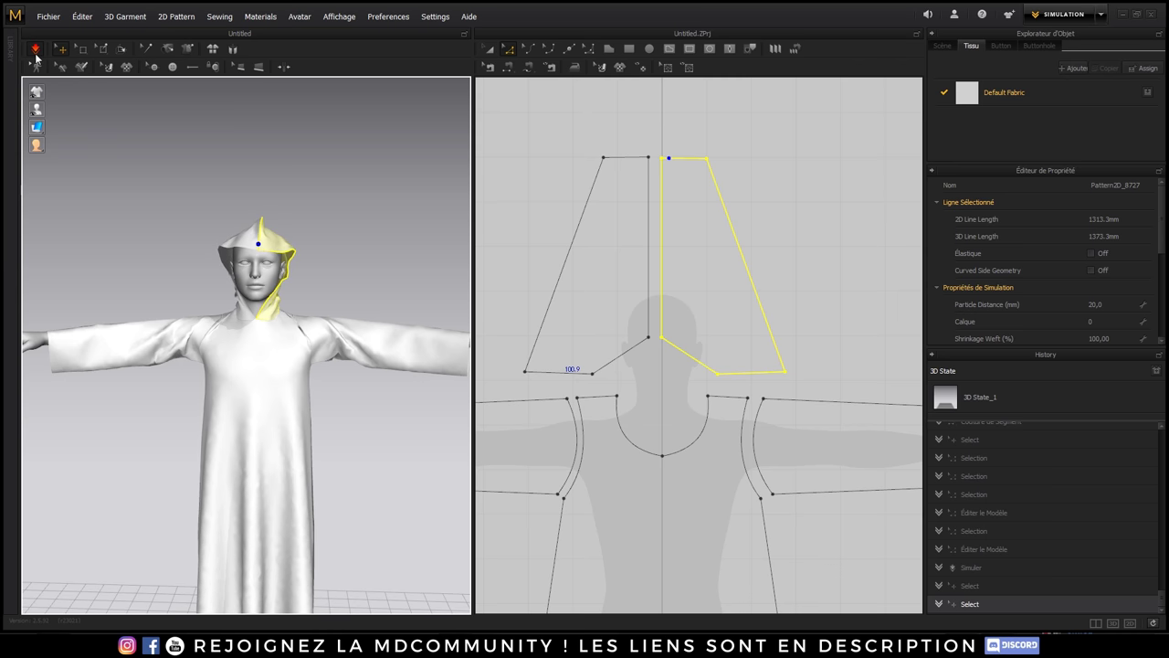
right_drag(246, 411, 429, 411)
right_drag(183, 282, 225, 283)
right_drag(164, 234, 174, 237)
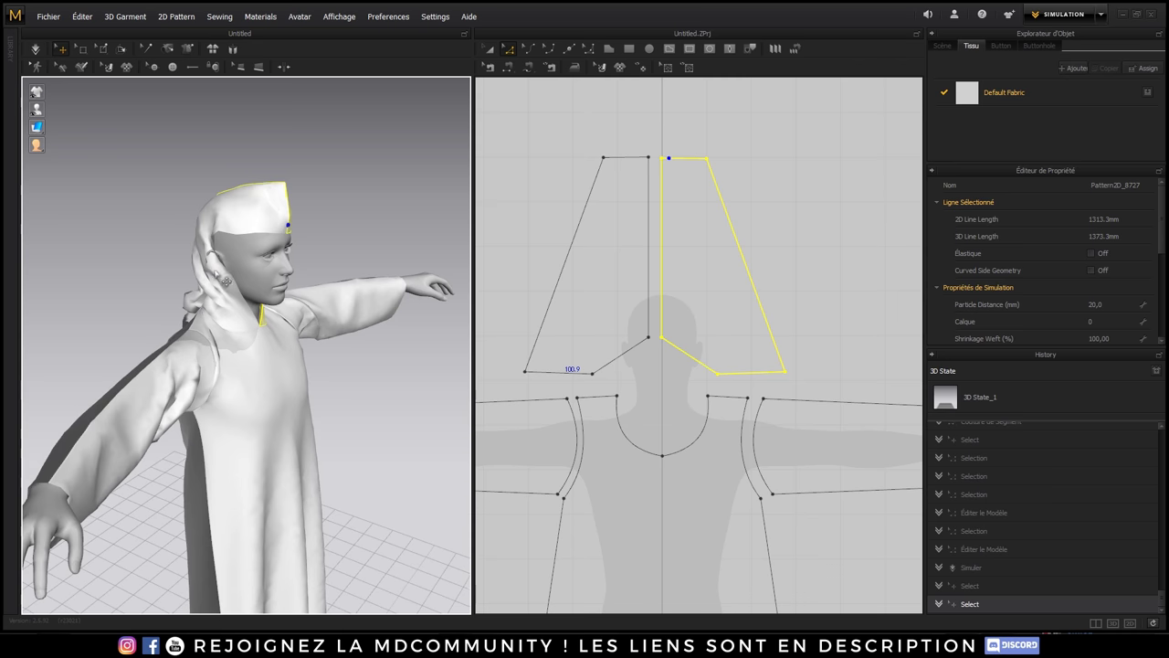
mouse_move(394, 387)
right_down()
mouse_move(245, 233)
mouse_move(293, 236)
right_up()
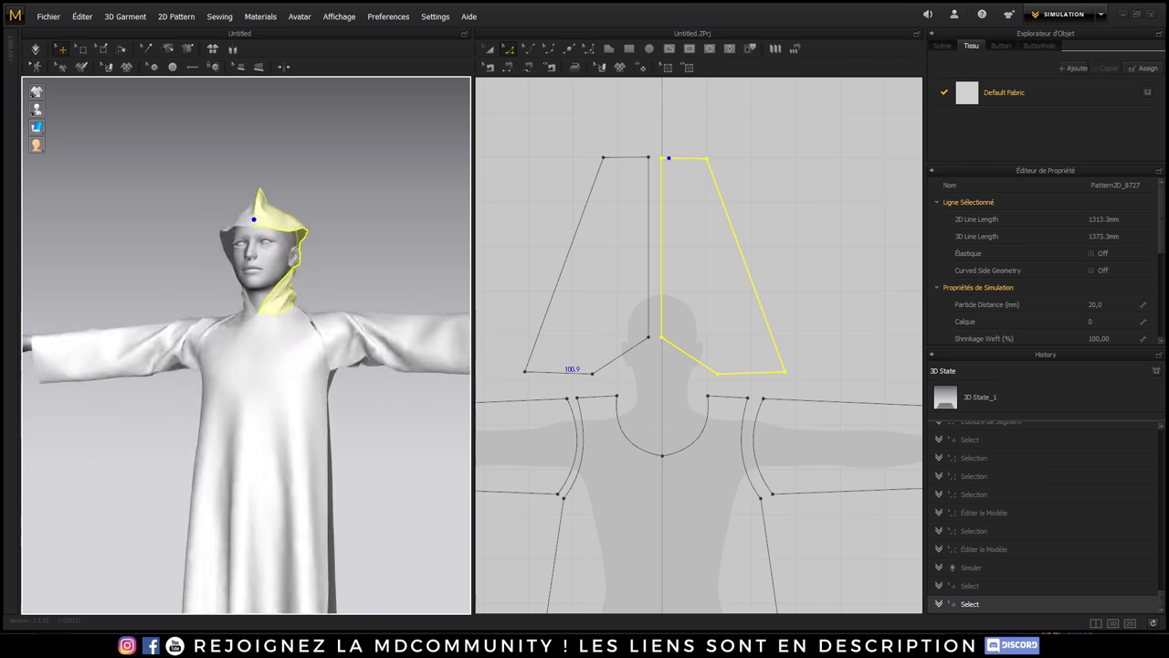
mouse_move(347, 350)
right_down()
mouse_move(307, 352)
mouse_move(465, 356)
mouse_move(311, 340)
mouse_move(347, 354)
mouse_move(357, 345)
mouse_move(204, 365)
mouse_move(361, 355)
mouse_move(449, 365)
mouse_move(357, 365)
mouse_move(446, 365)
mouse_move(225, 197)
mouse_move(233, 153)
right_up()
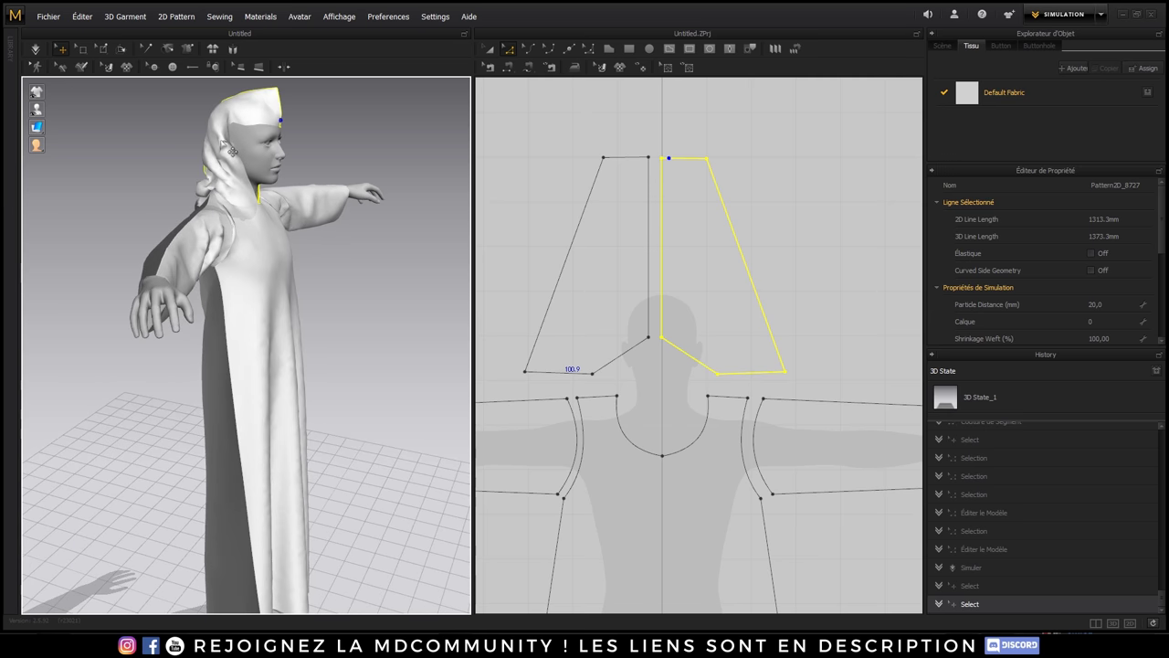
key(2)
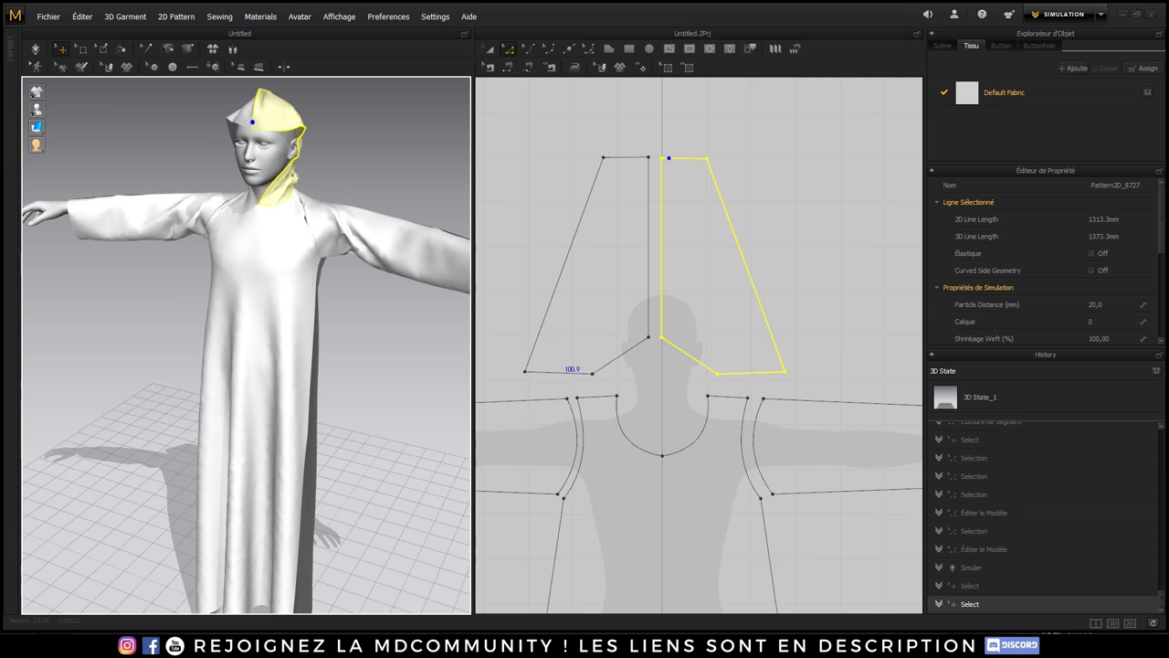
right_drag(340, 337, 354, 335)
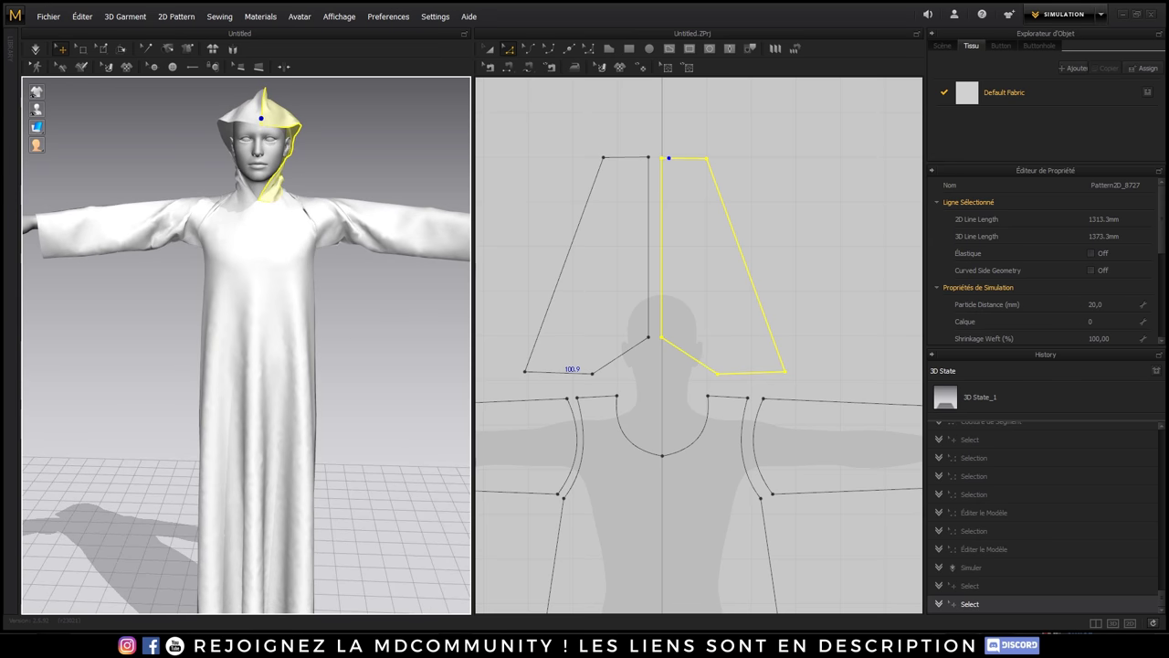
click(669, 297)
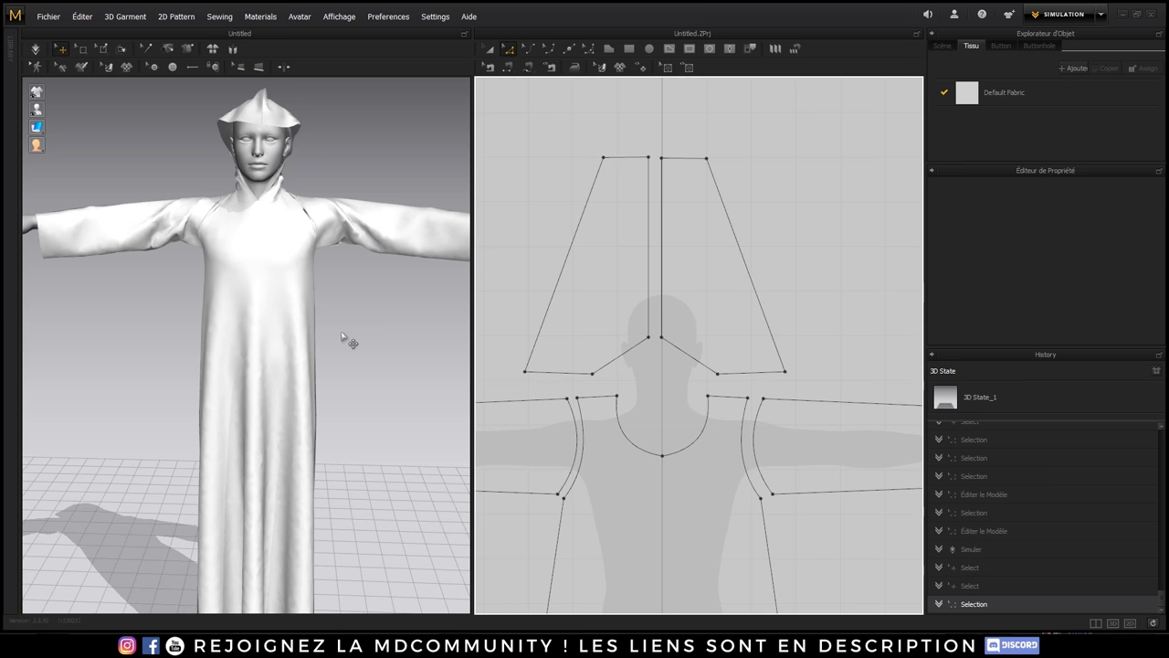
- Marquee-select every pattern piece with the Transform Pattern tool
scroll(365, 334, down, 2)
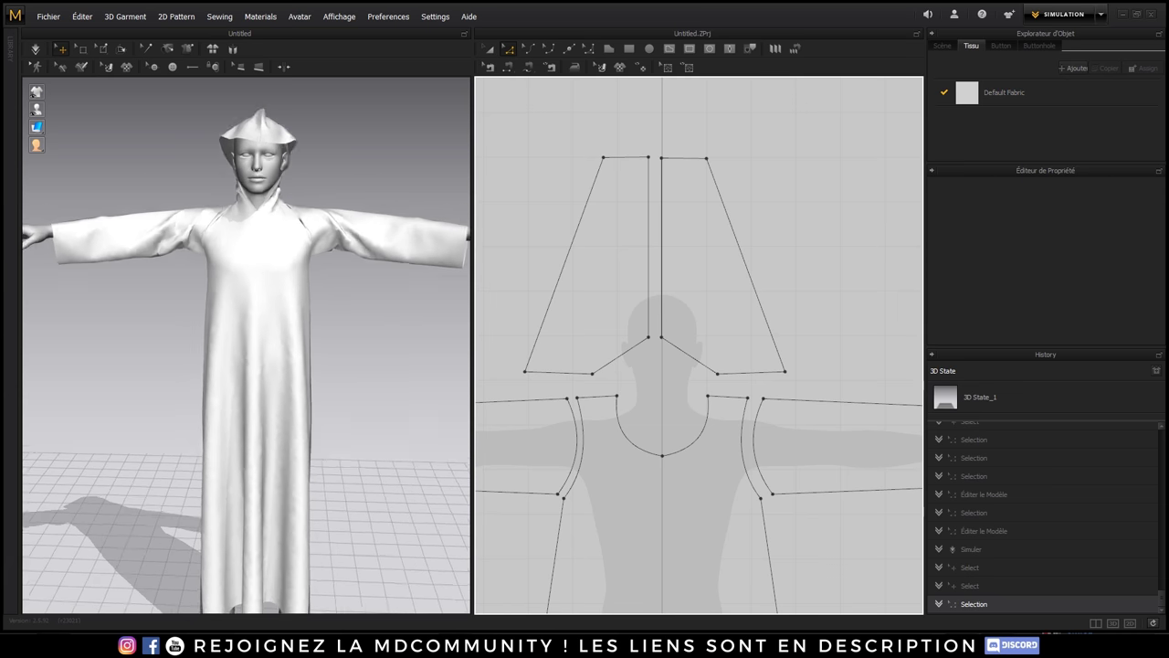
scroll(366, 334, down, 2)
scroll(639, 256, up, 3)
scroll(660, 287, down, 5)
scroll(682, 411, down, 1)
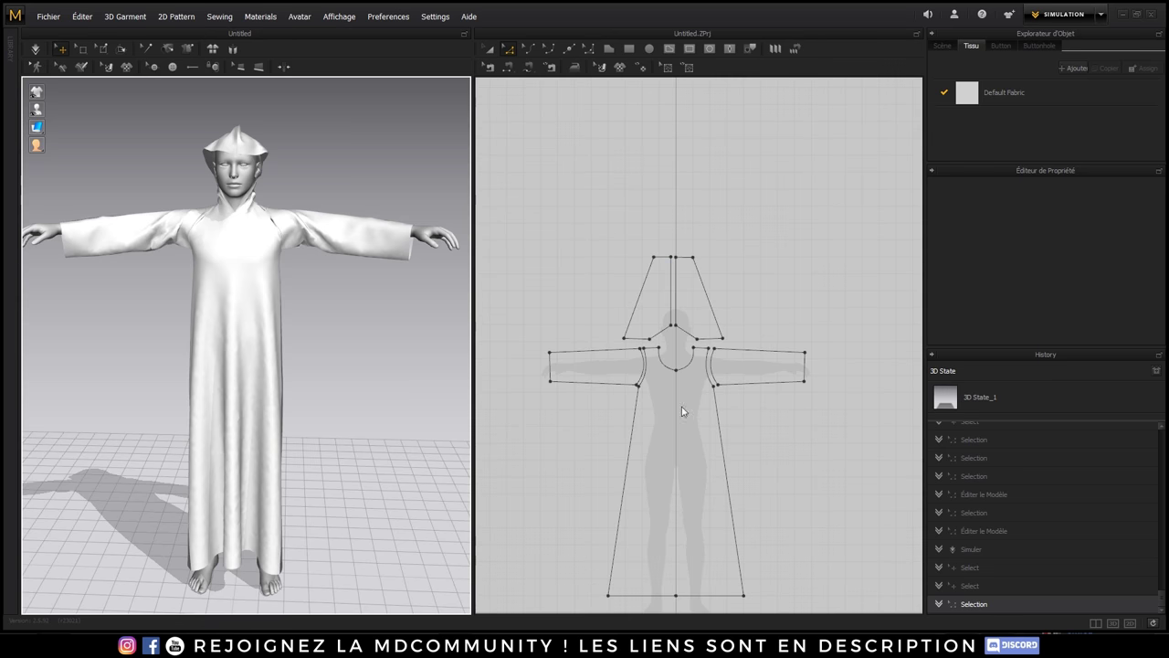
click(488, 51)
drag(802, 610, 765, 568)
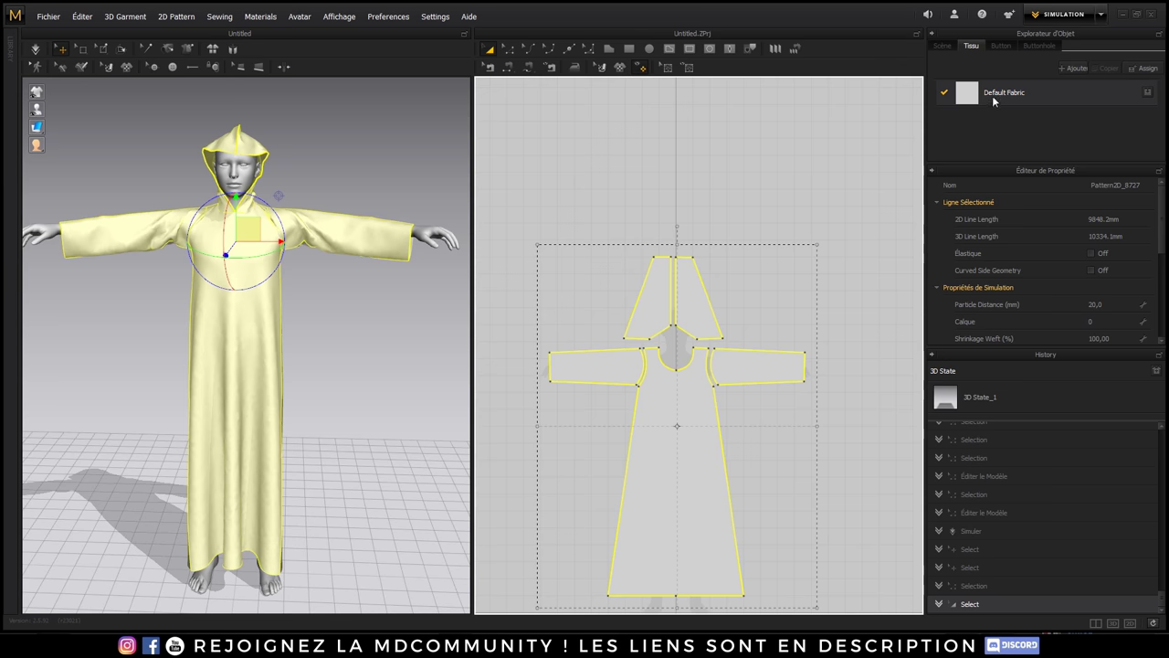
- Set Add'l Thickness - Rendering to 4,0 mm and lower Particle Distance to 10 mm
scroll(1097, 256, down, 4)
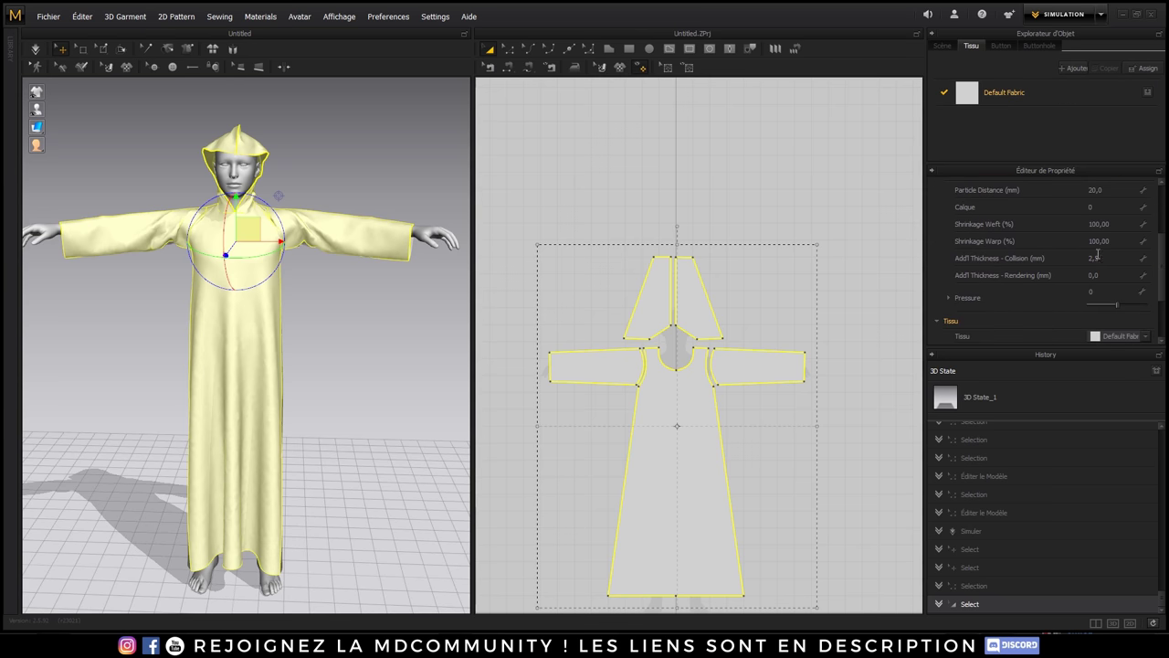
click(1094, 273)
key(Return)
scroll(1040, 293, down, 3)
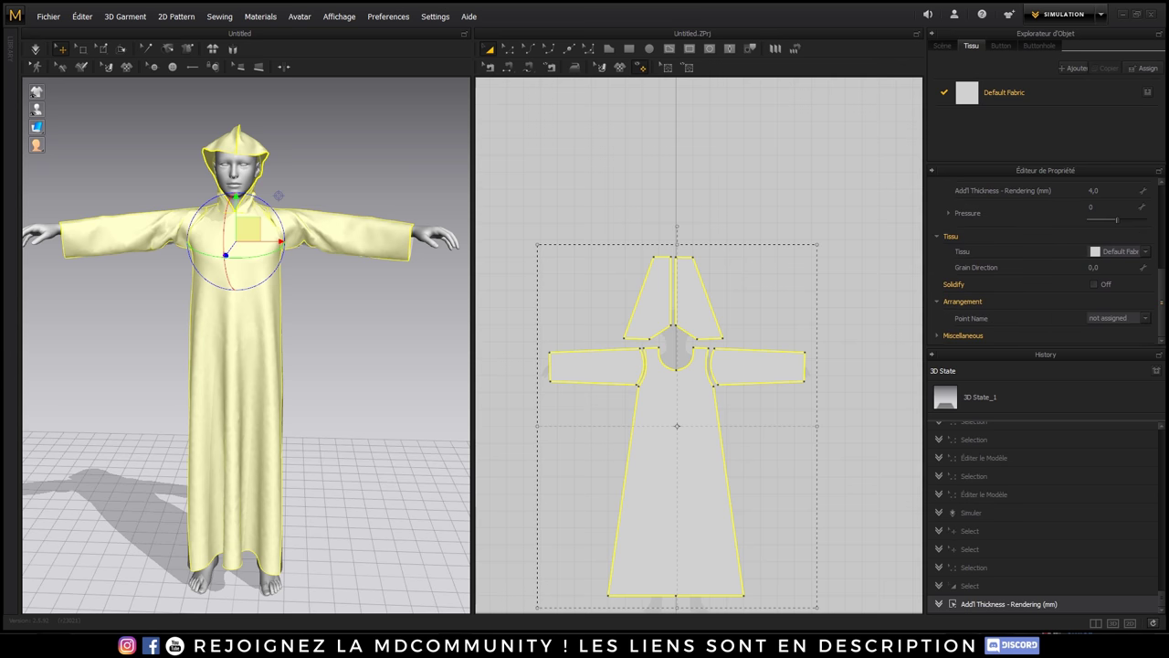
scroll(1046, 265, up, 2)
scroll(1046, 265, up, 2)
scroll(1046, 265, up, 2)
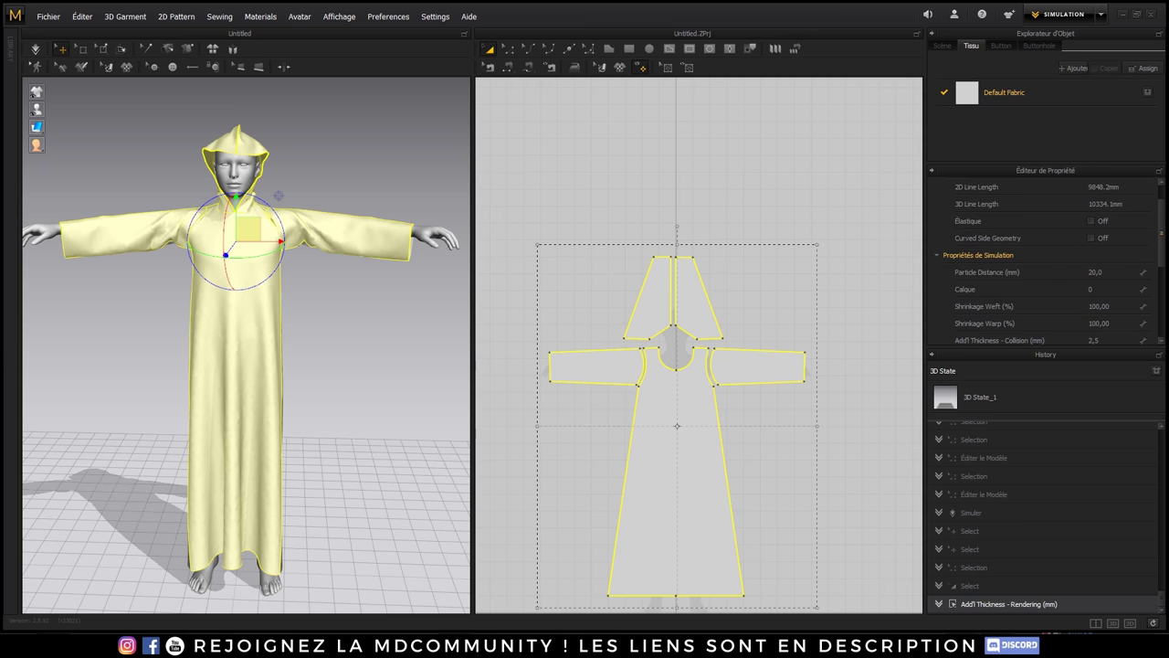
scroll(1047, 265, down, 2)
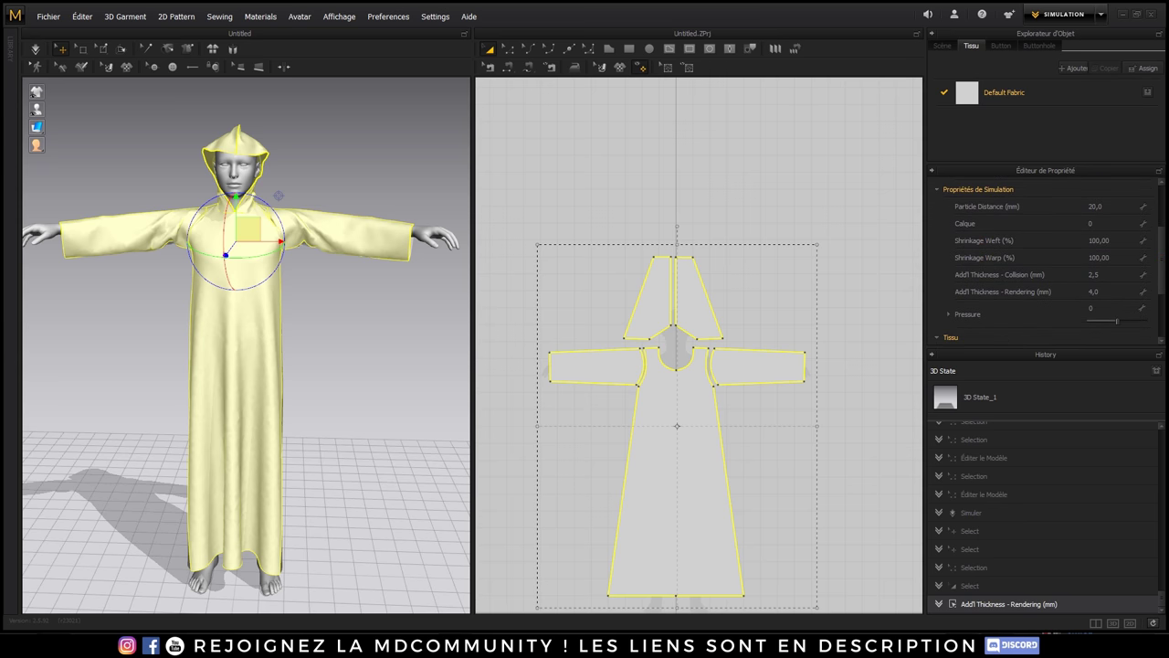
click(1094, 208)
key(Return)
- Deselect the garment, then reselect all pieces via Default Fabric and a marquee
scroll(1000, 320, down, 1)
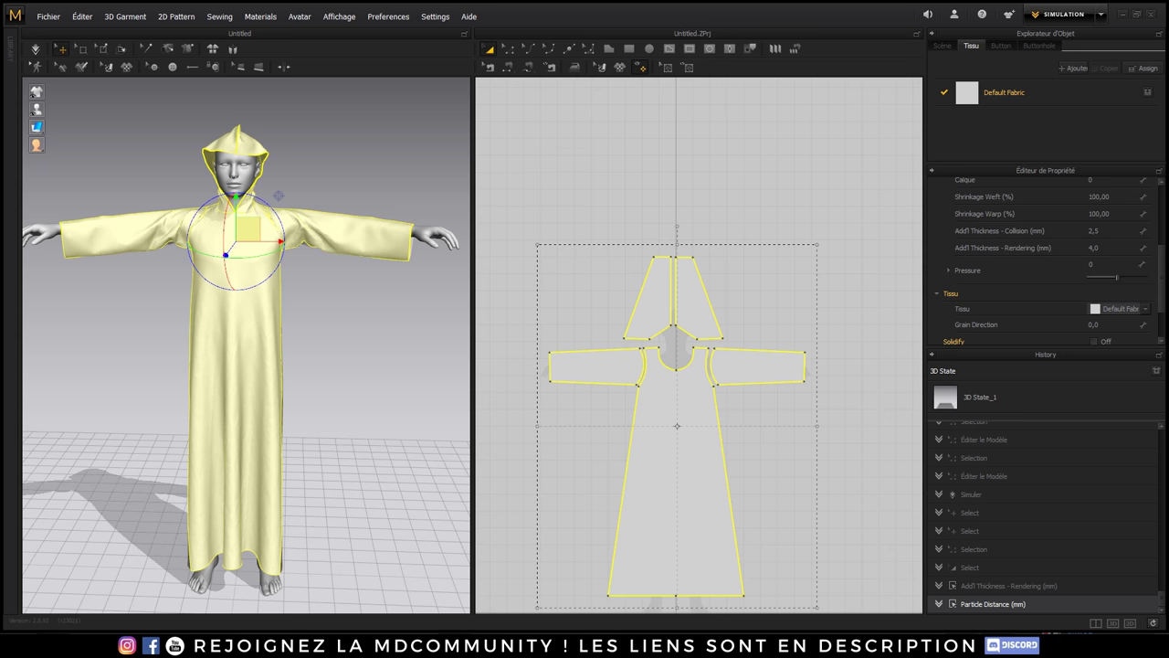
click(855, 314)
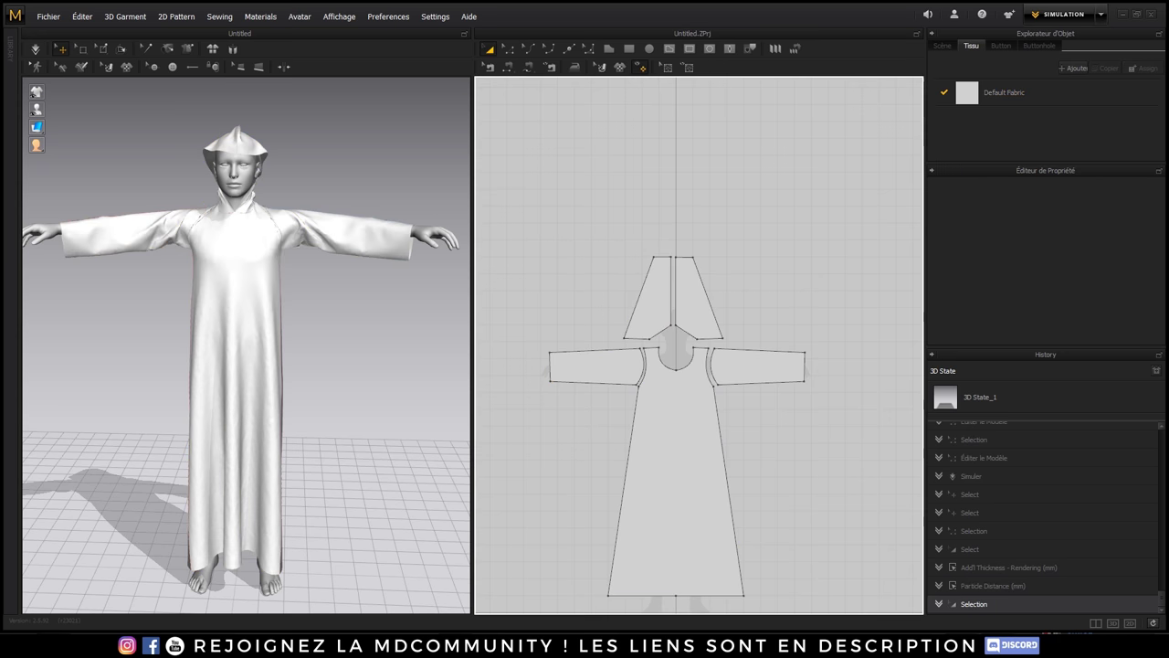
click(995, 95)
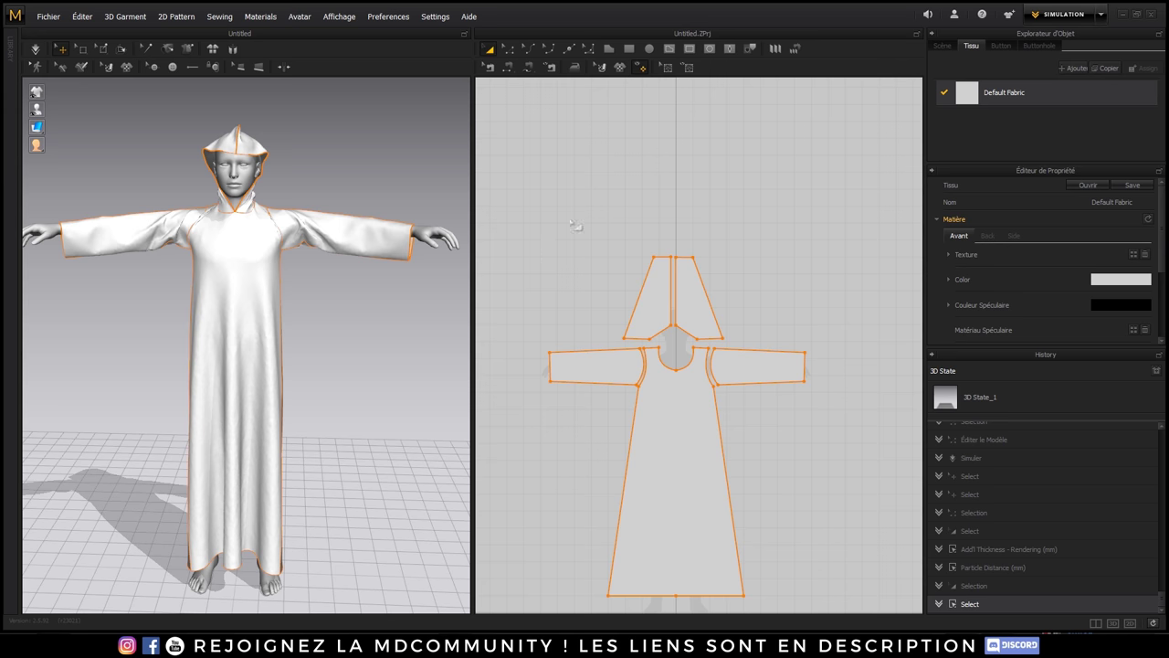
drag(549, 206, 802, 596)
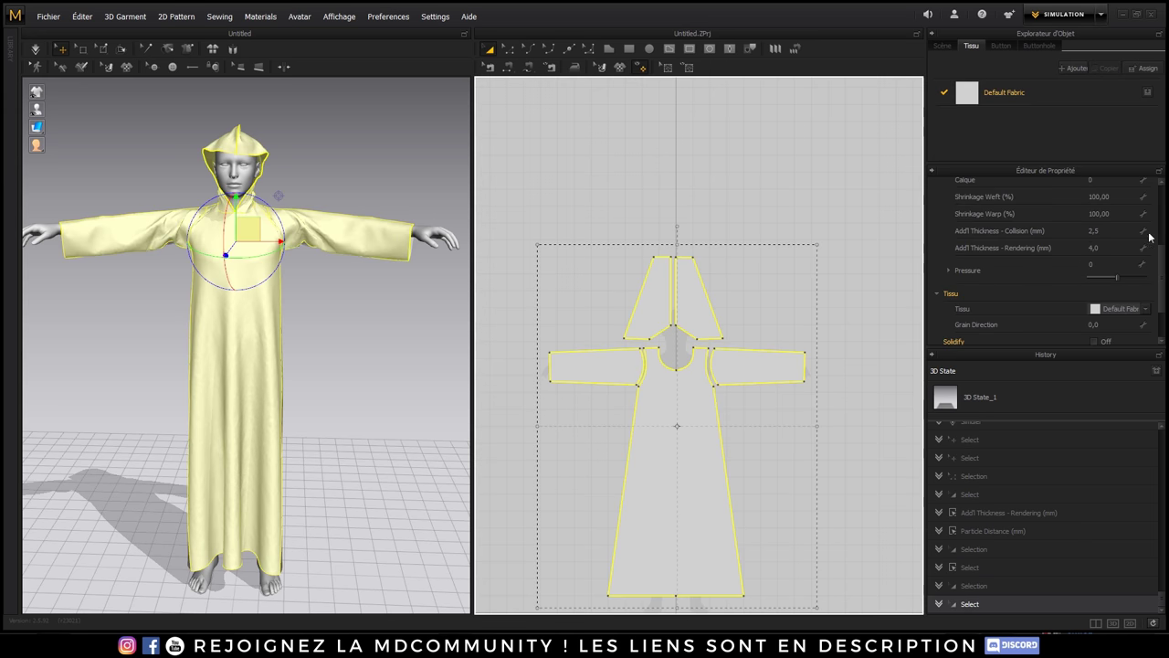
- Simulate the robe until it re-drapes, stop, and orbit to inspect it from the side
mouse_move(1162, 266)
mouse_down()
mouse_move(1157, 205)
mouse_move(1163, 237)
mouse_up()
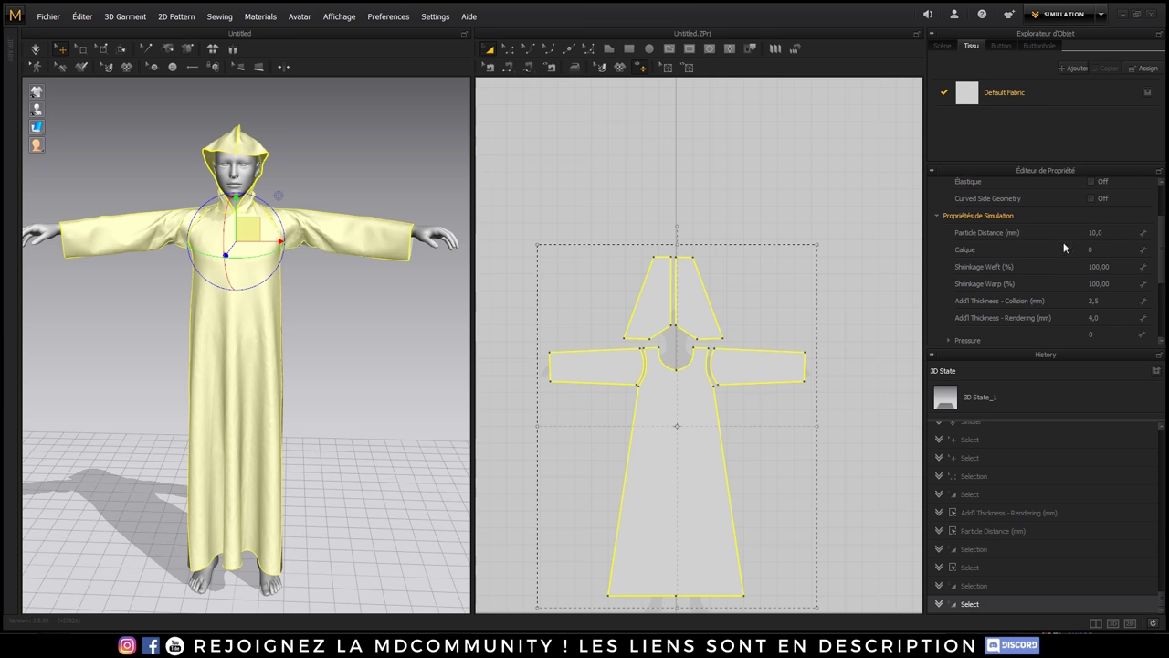
click(35, 48)
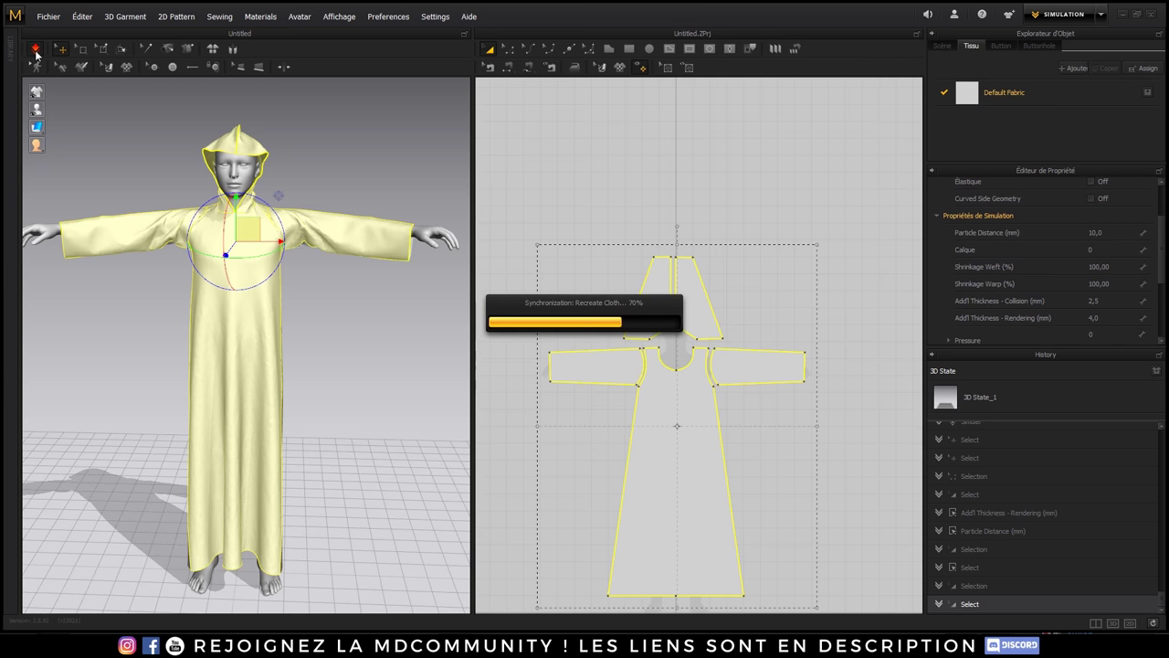
click(350, 256)
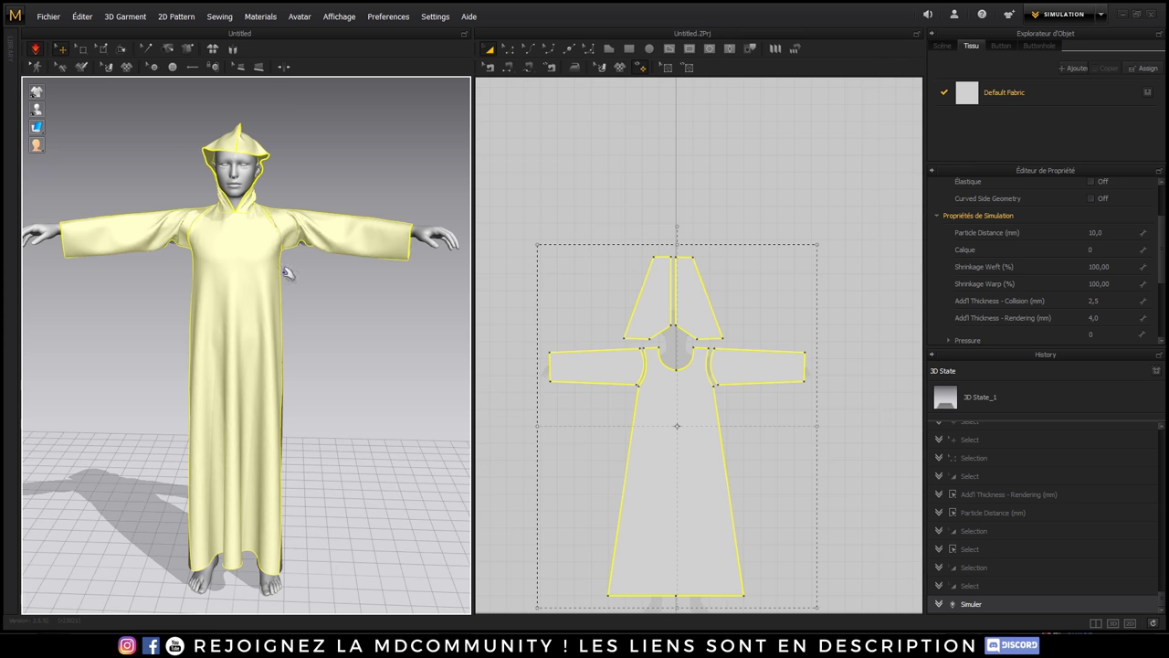
click(34, 51)
mouse_move(246, 256)
right_down()
mouse_move(270, 194)
mouse_move(122, 266)
mouse_move(277, 197)
mouse_move(164, 375)
mouse_move(305, 347)
right_up()
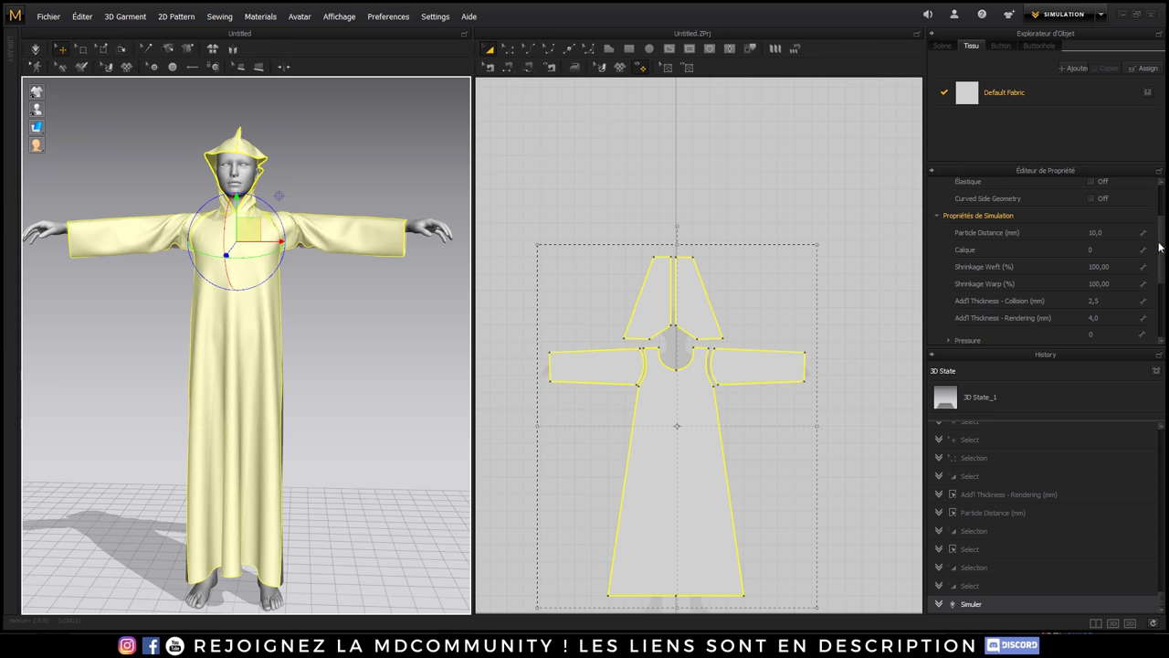
drag(1158, 247, 1163, 297)
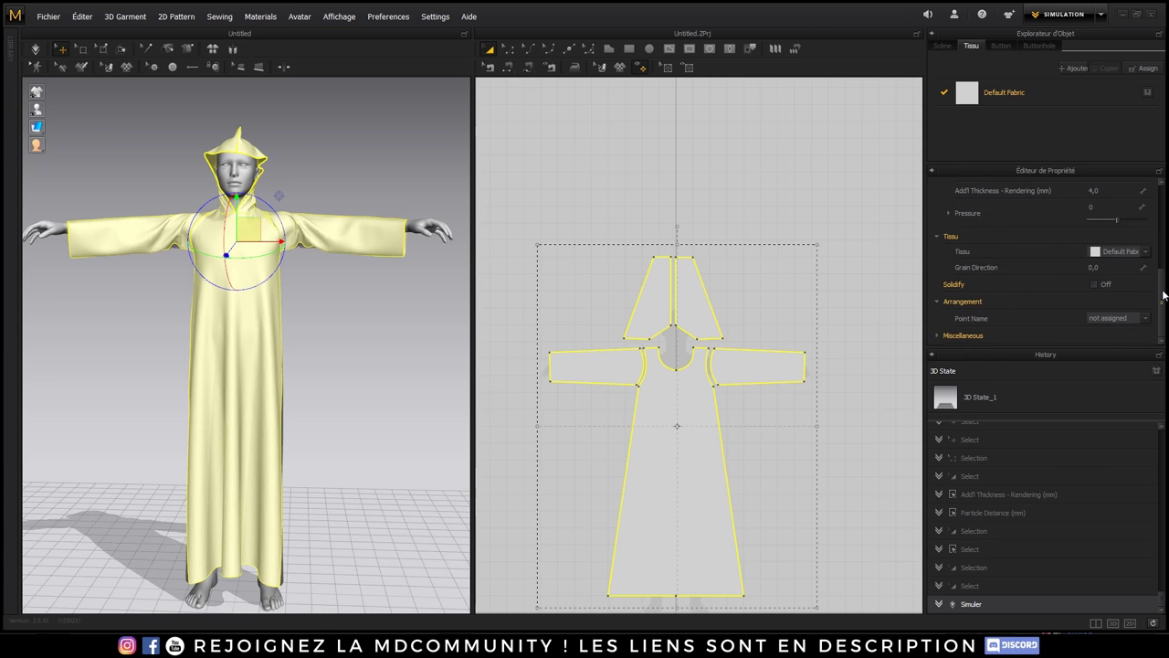
scroll(1165, 295, up, 3)
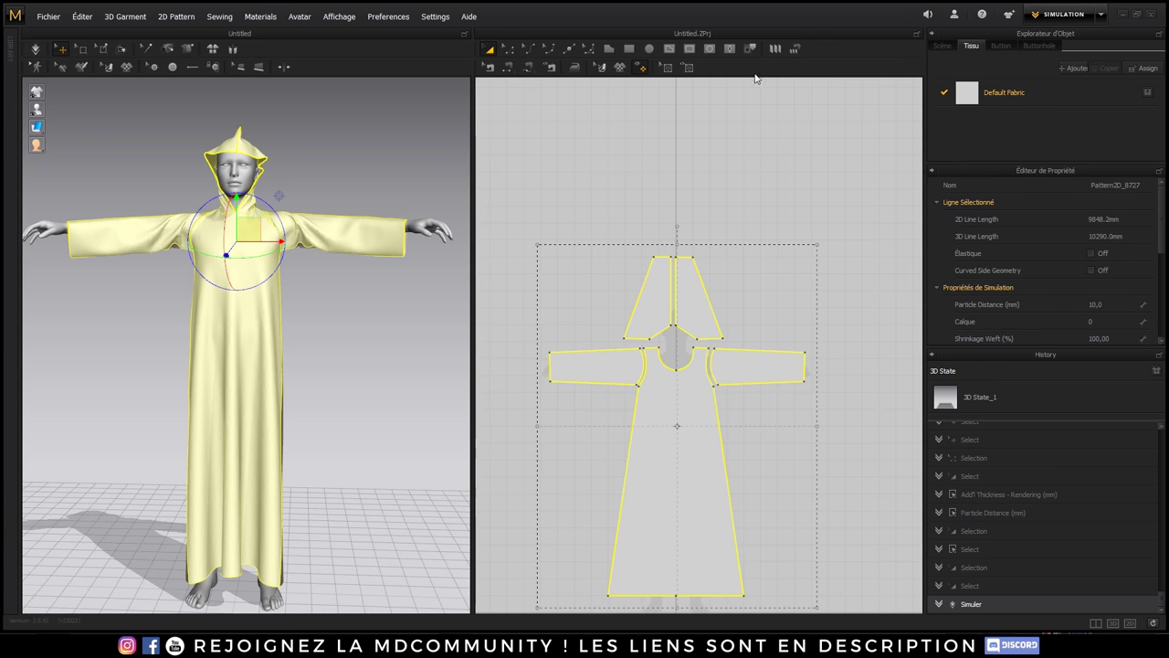
- Bring up the simulation settings and select the robe's Default Fabric
click(388, 16)
click(421, 100)
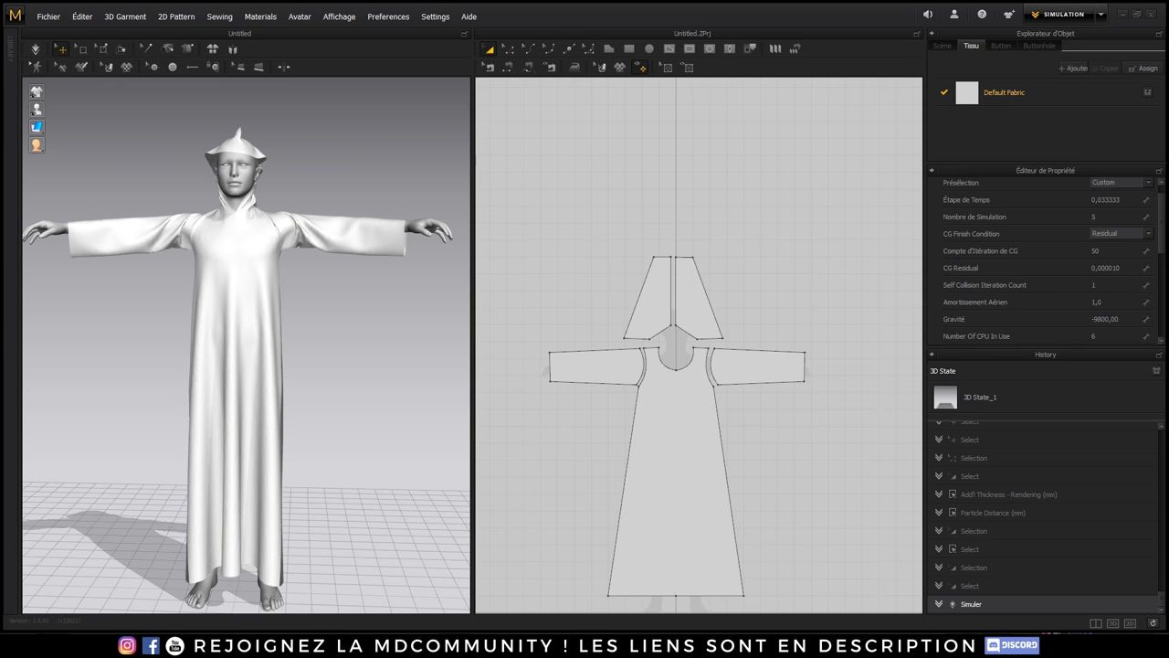
mouse_move(1162, 210)
mouse_down()
mouse_move(1161, 313)
mouse_move(1161, 187)
mouse_up()
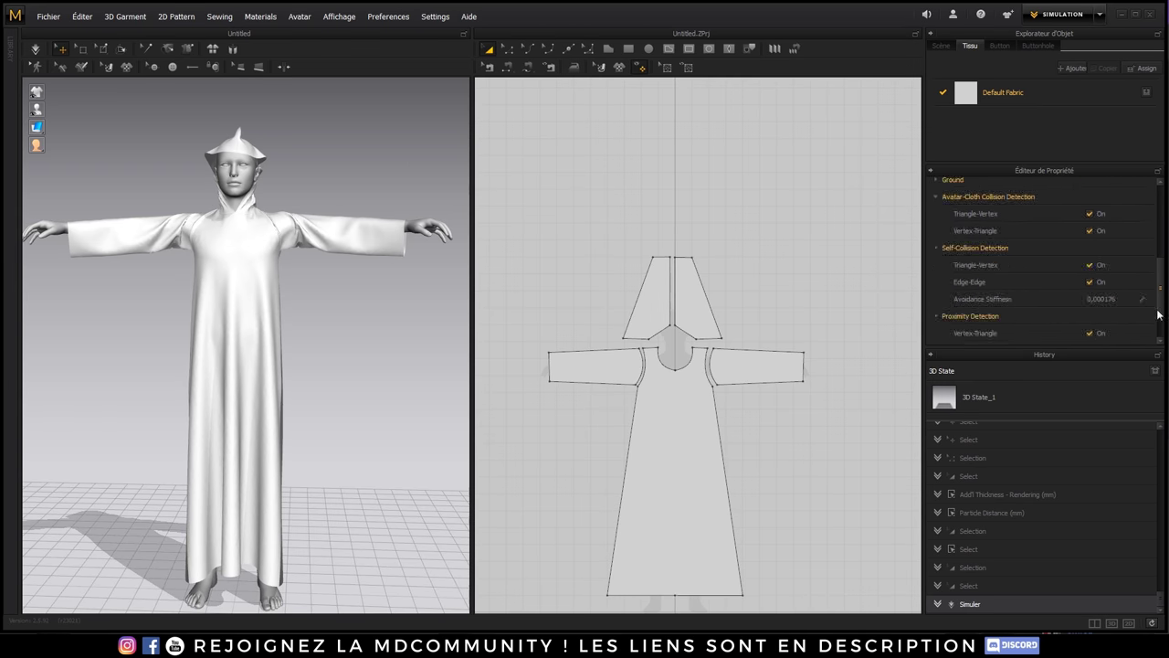
click(989, 96)
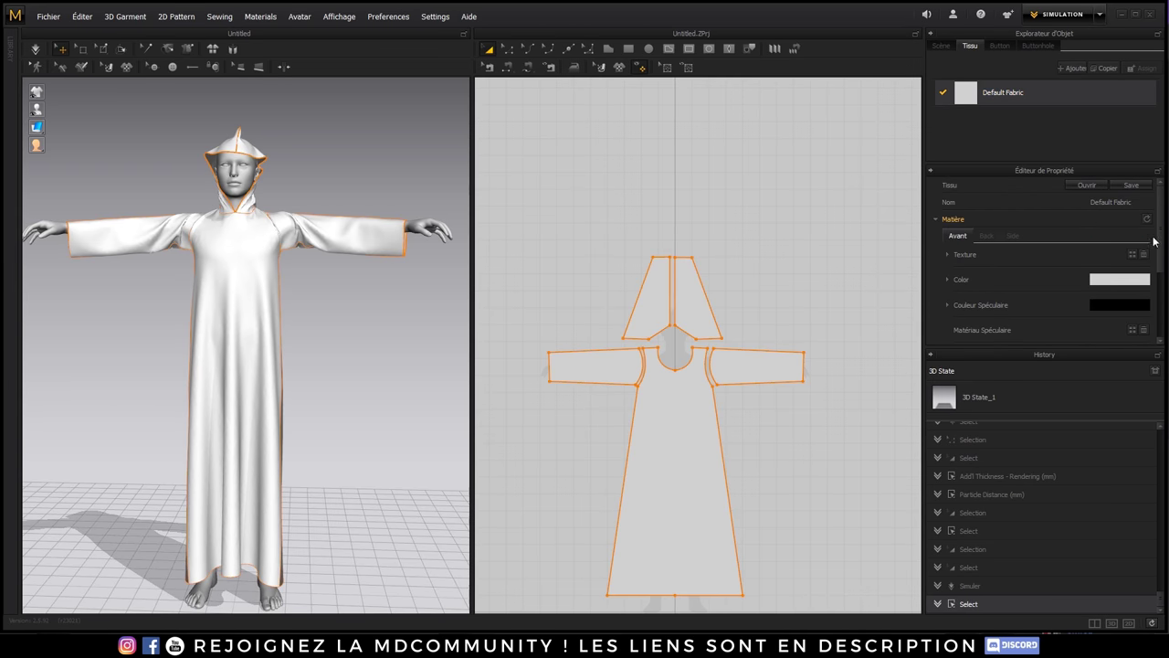
drag(1154, 240, 1151, 178)
key(Return)
- Apply the D_Denim physical preset to the fabric and simulate the robe
scroll(1161, 292, down, 4)
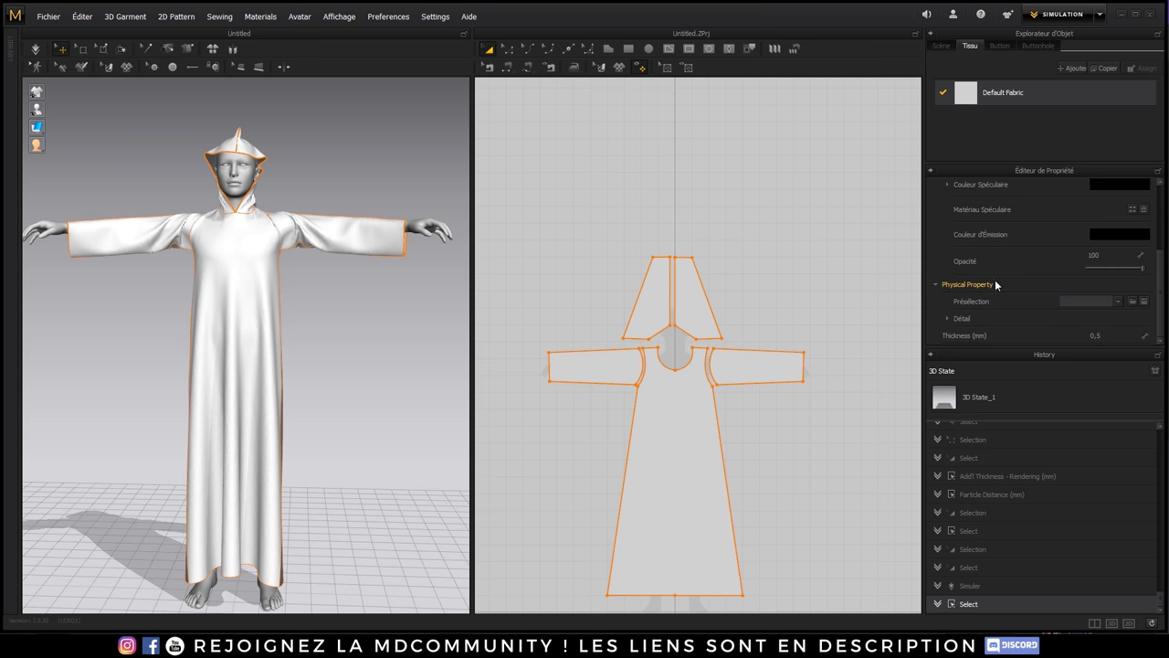
click(1089, 302)
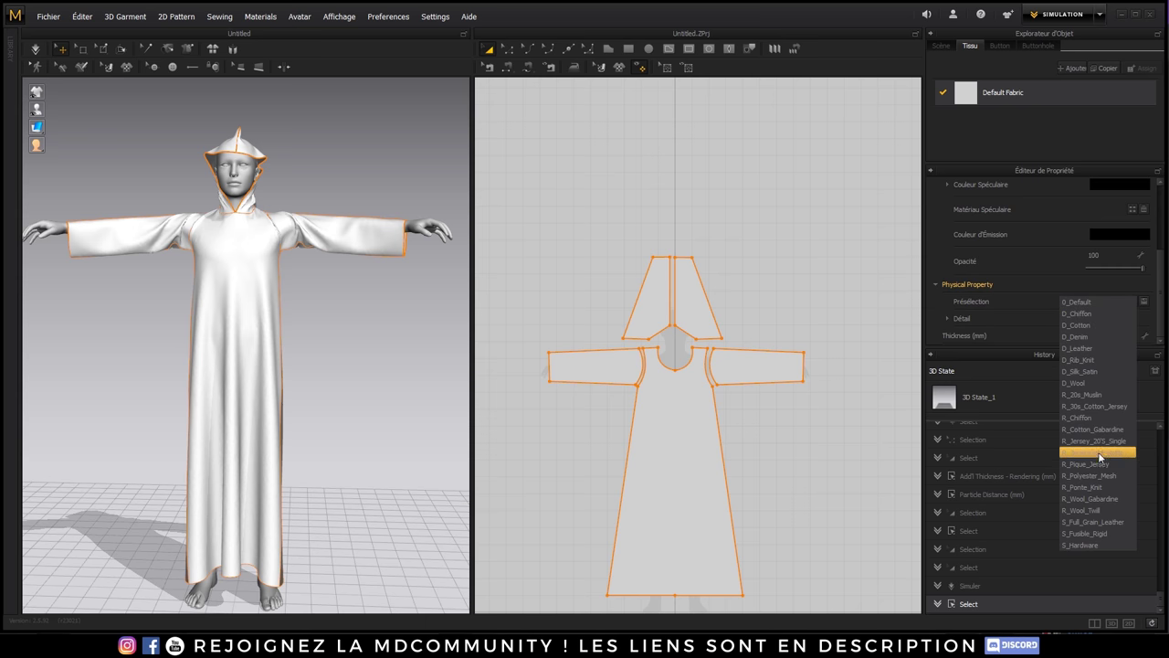
click(1090, 338)
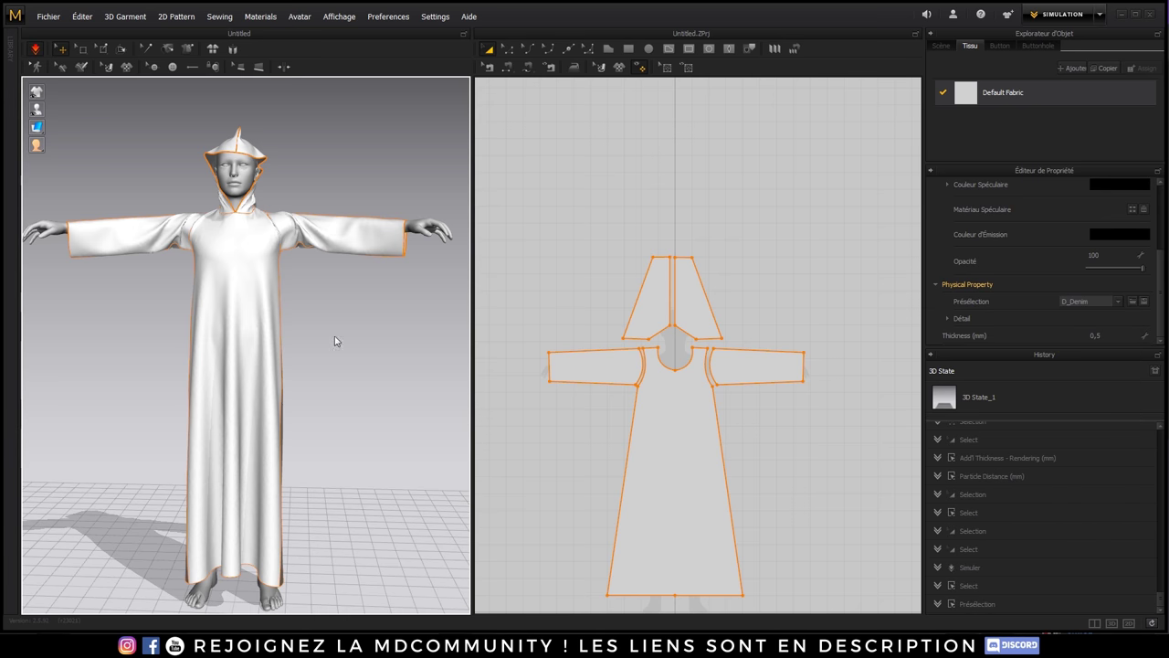
key(space)
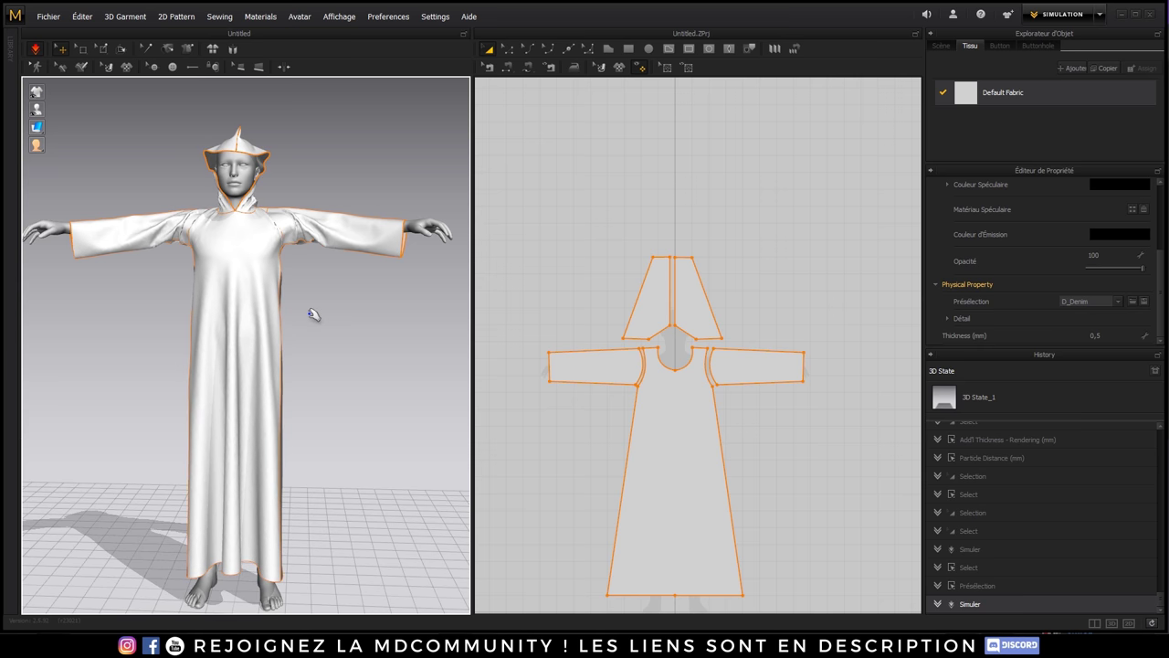
click(35, 48)
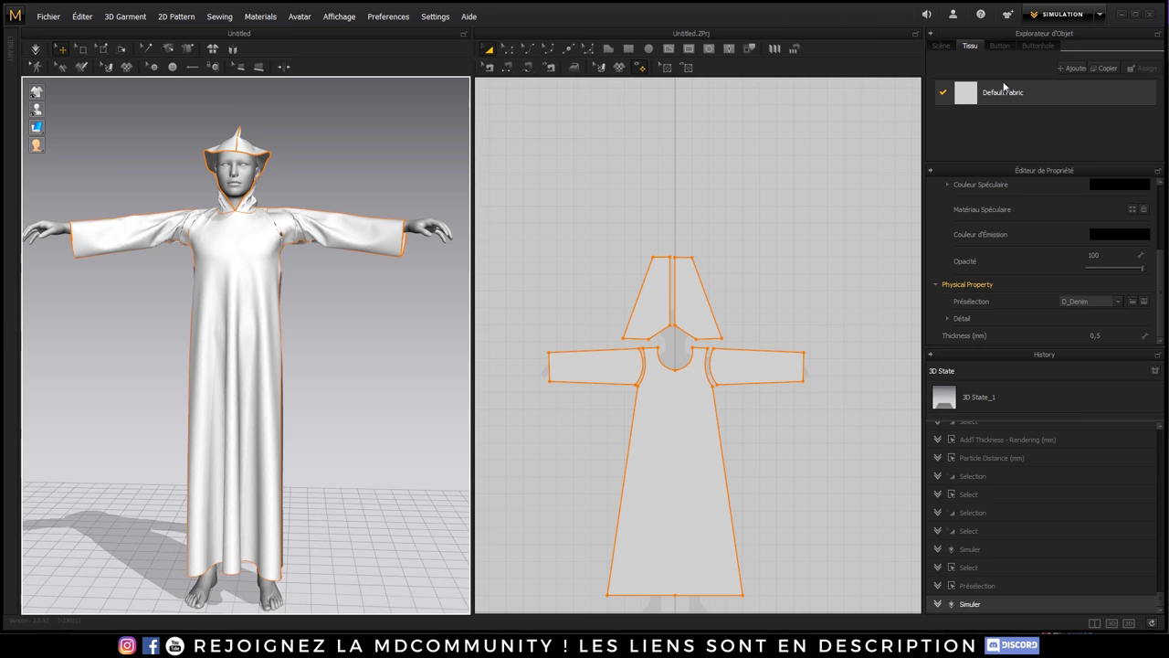
- Switch the fabric to R_Wool_Twill and simulate again
click(1119, 302)
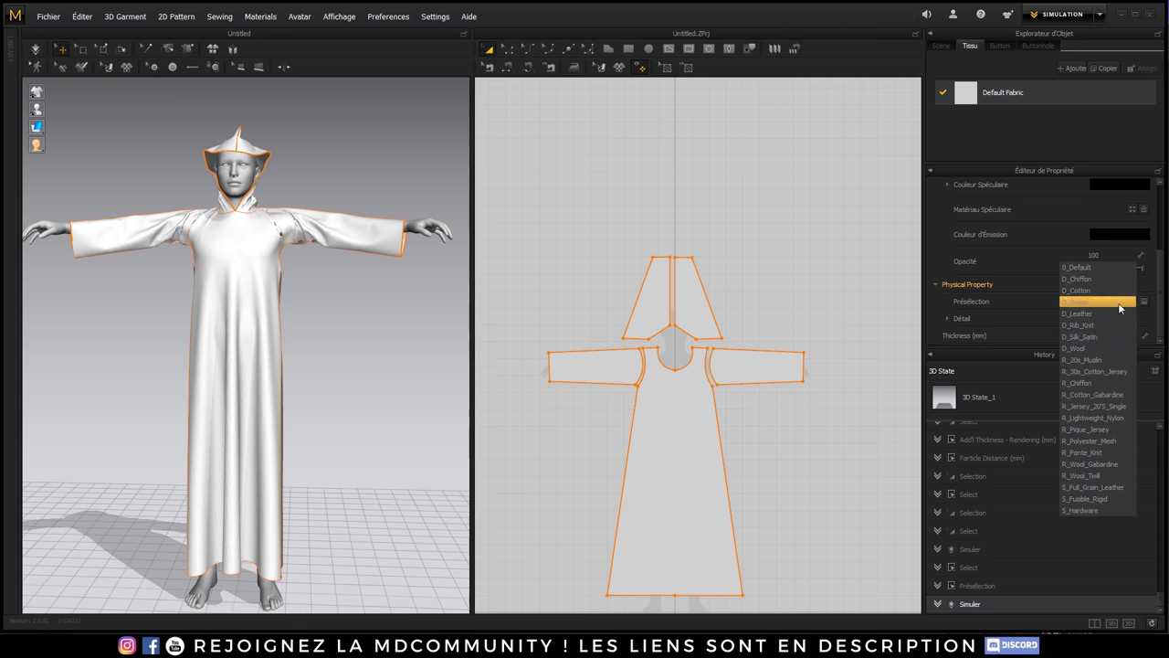
click(1095, 476)
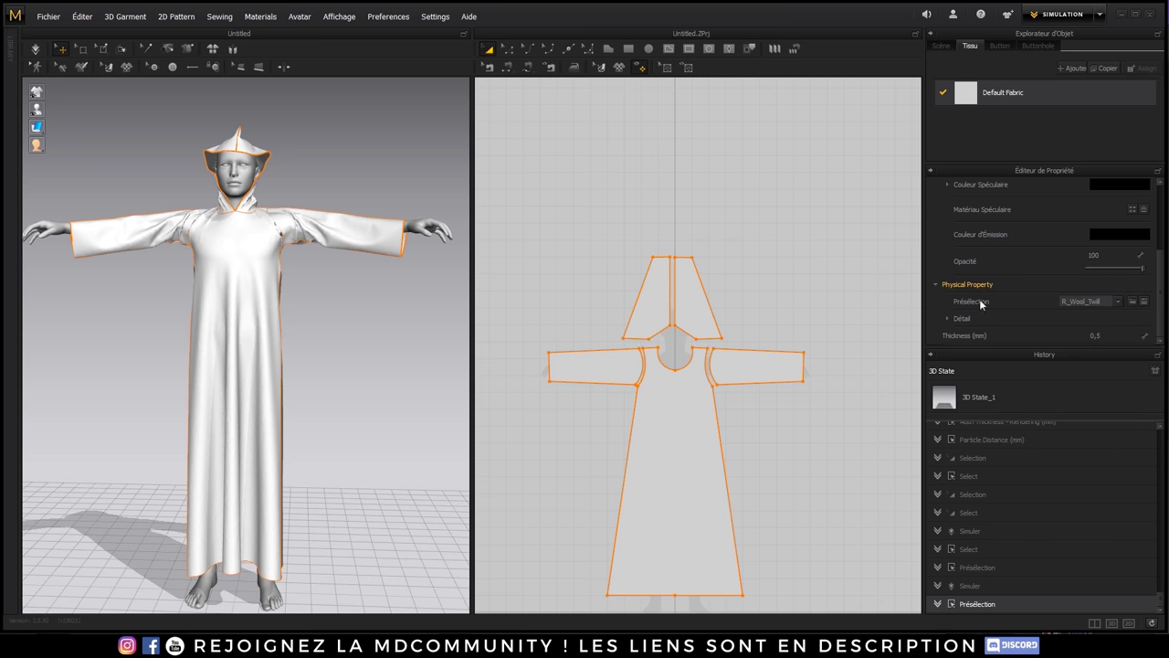
click(37, 48)
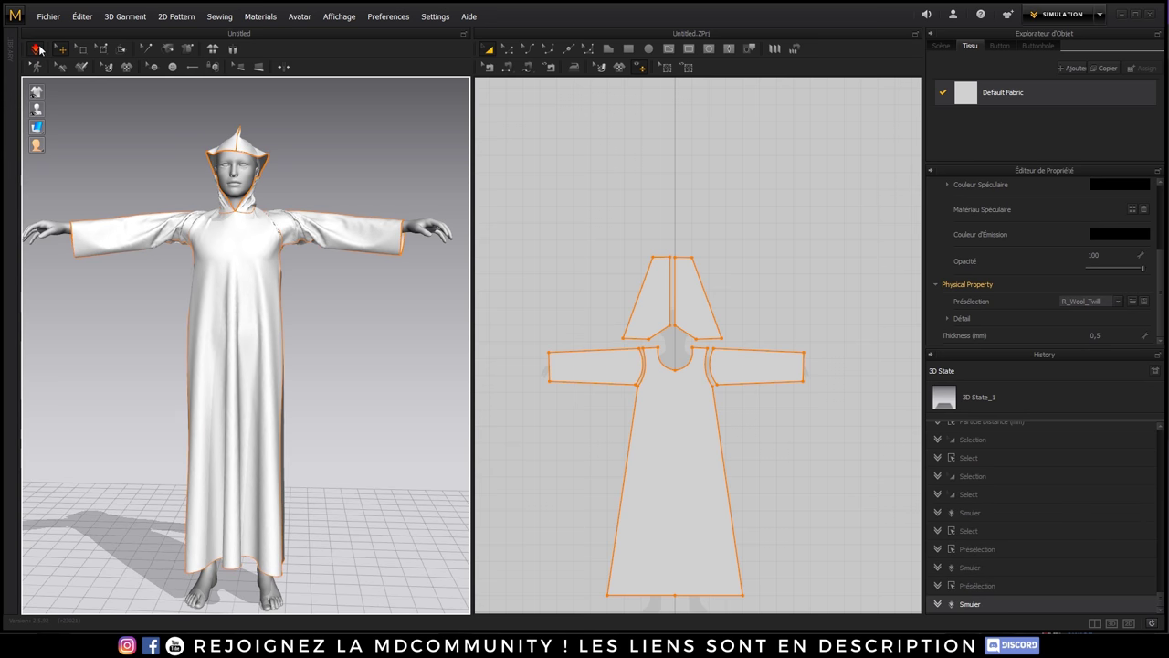
- Undo the wool twill simulation back to denim and orbit to check the drape
click(39, 50)
click(82, 16)
click(87, 39)
click(82, 16)
click(91, 44)
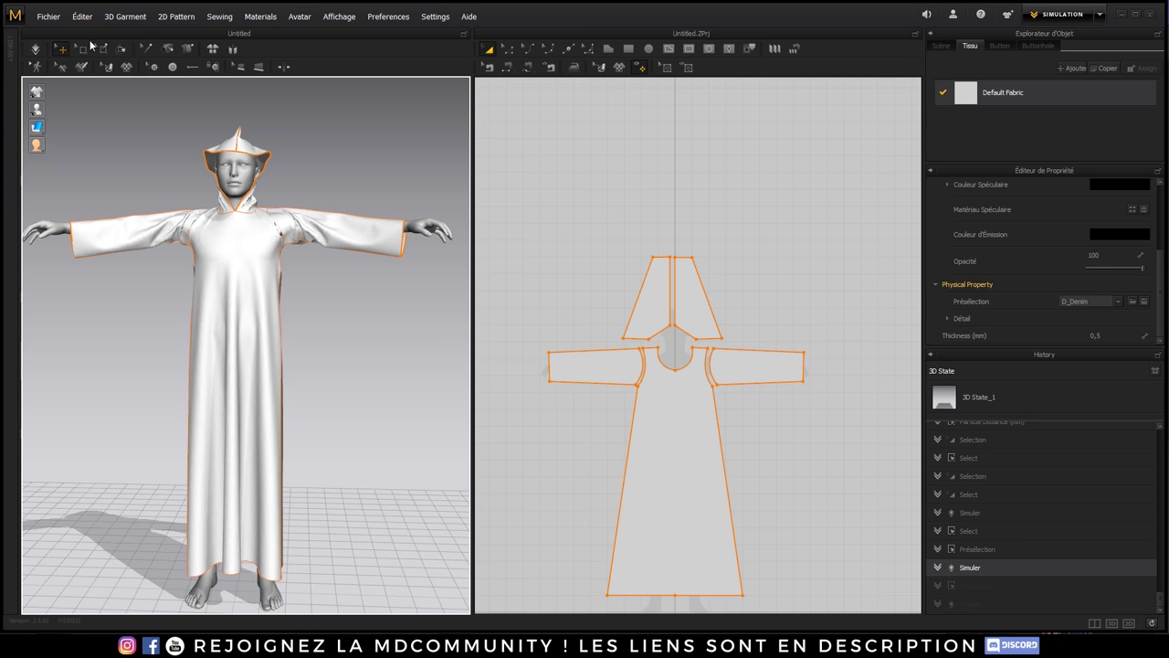
click(84, 18)
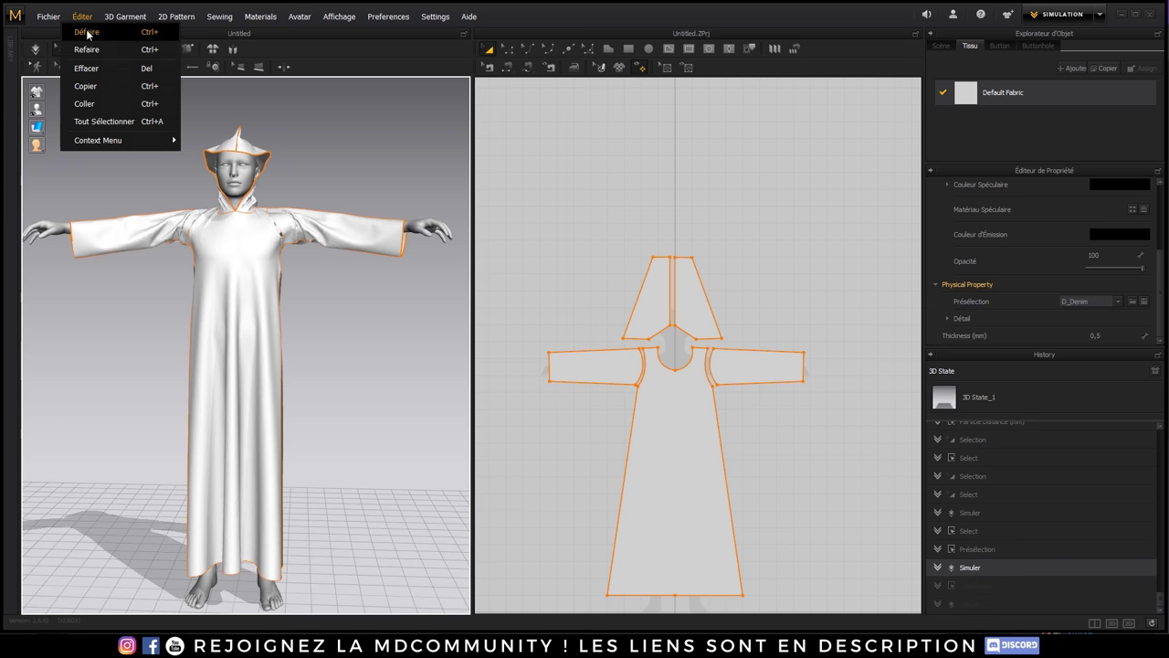
click(88, 37)
mouse_move(412, 339)
right_down()
mouse_move(322, 337)
mouse_move(376, 326)
mouse_move(343, 314)
right_up()
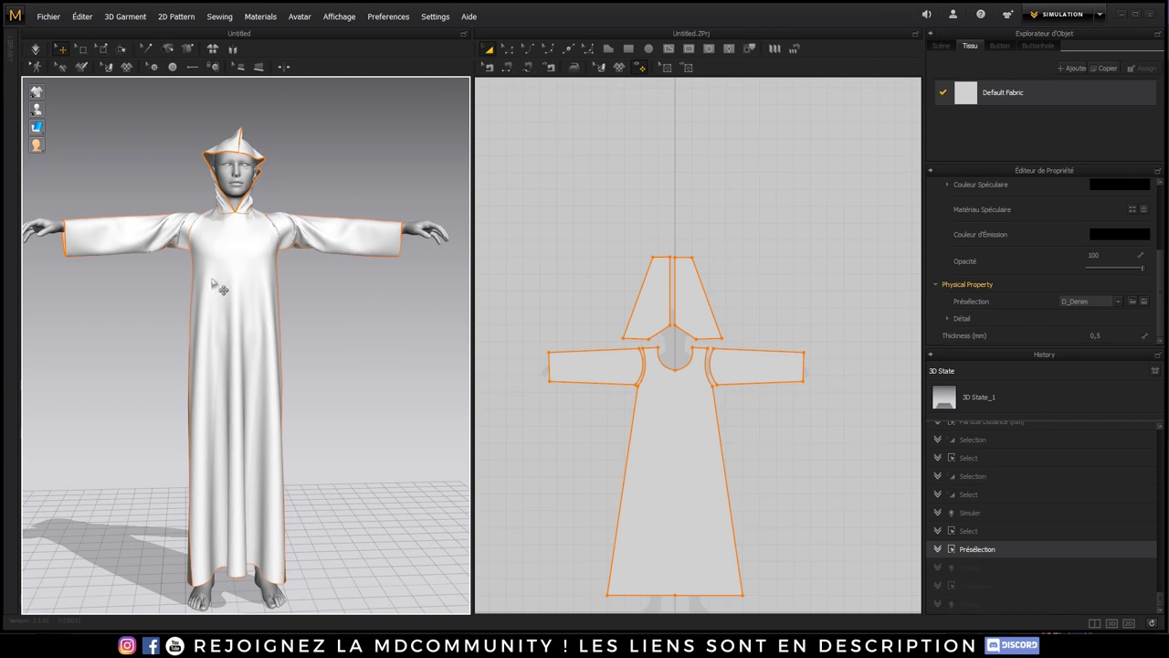
click(1100, 15)
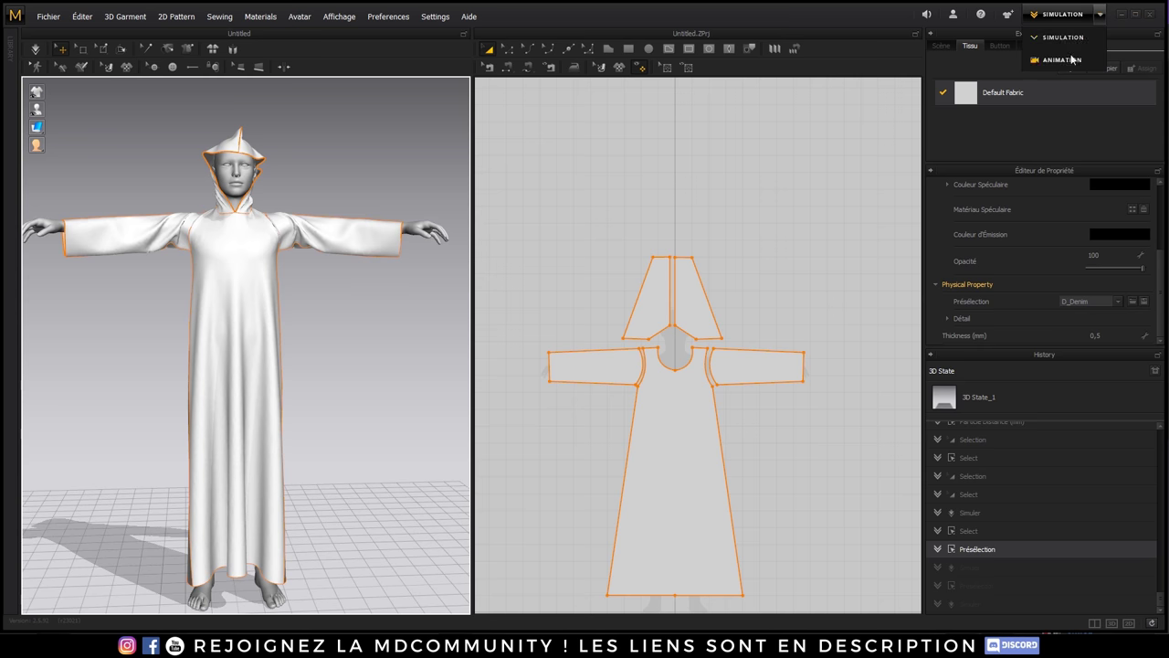
- Record the robe following the avatar's pose in Animation mode, then inspect it from several angles
click(1071, 59)
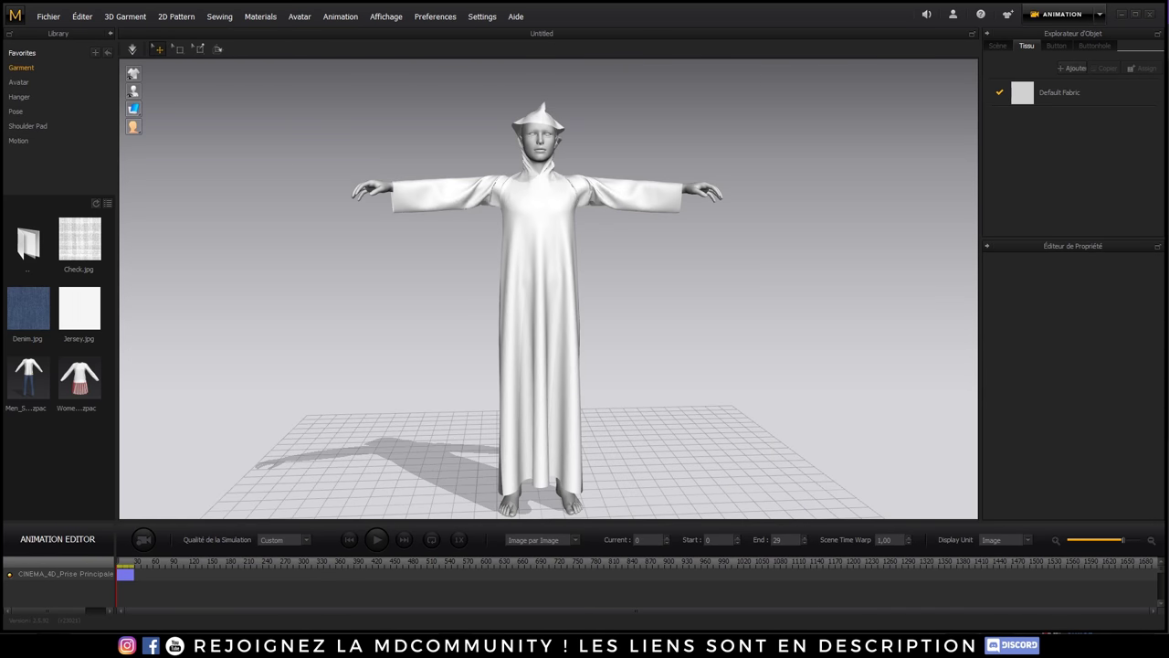
click(143, 540)
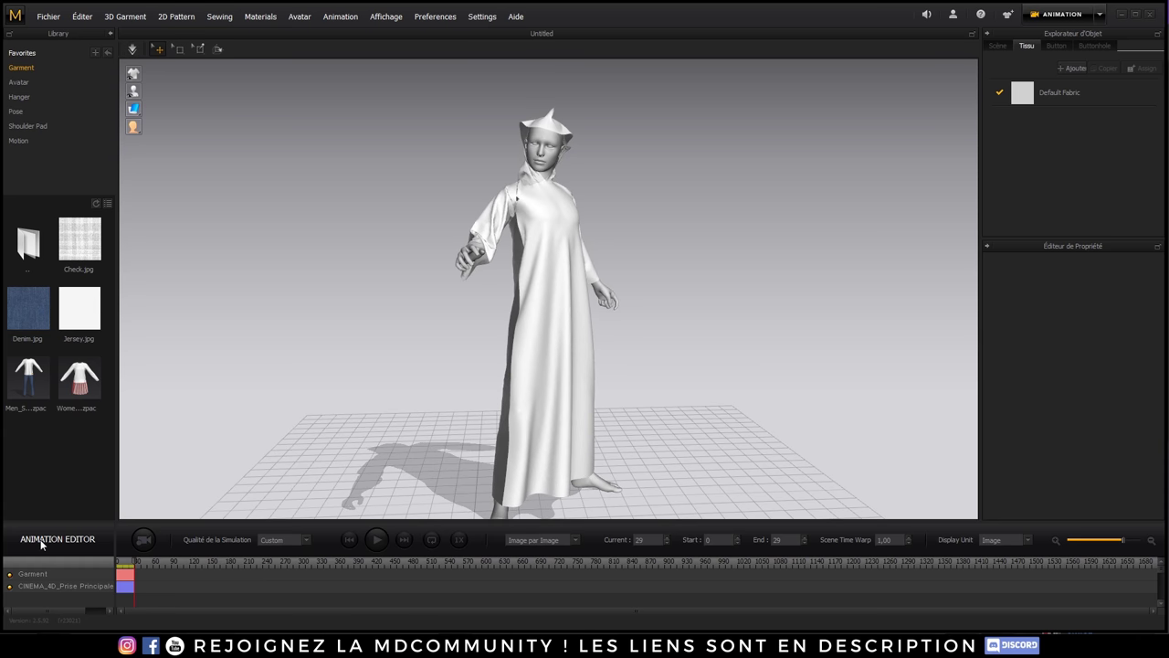
right_drag(614, 147, 913, 183)
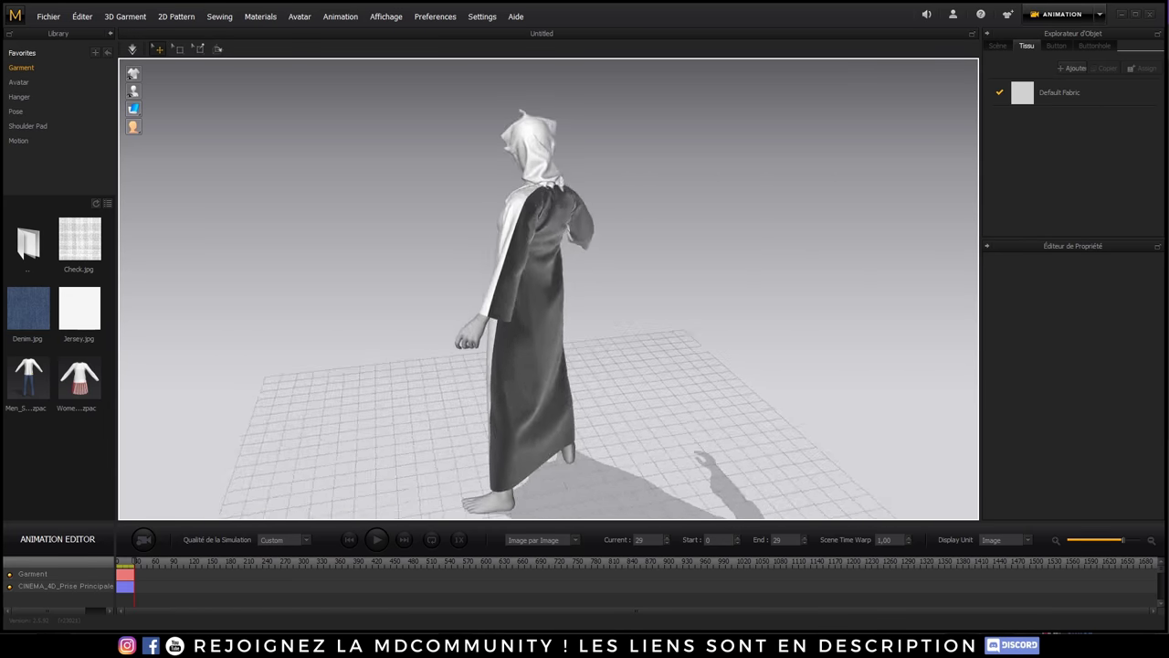
right_drag(518, 196, 596, 149)
scroll(475, 220, up, 3)
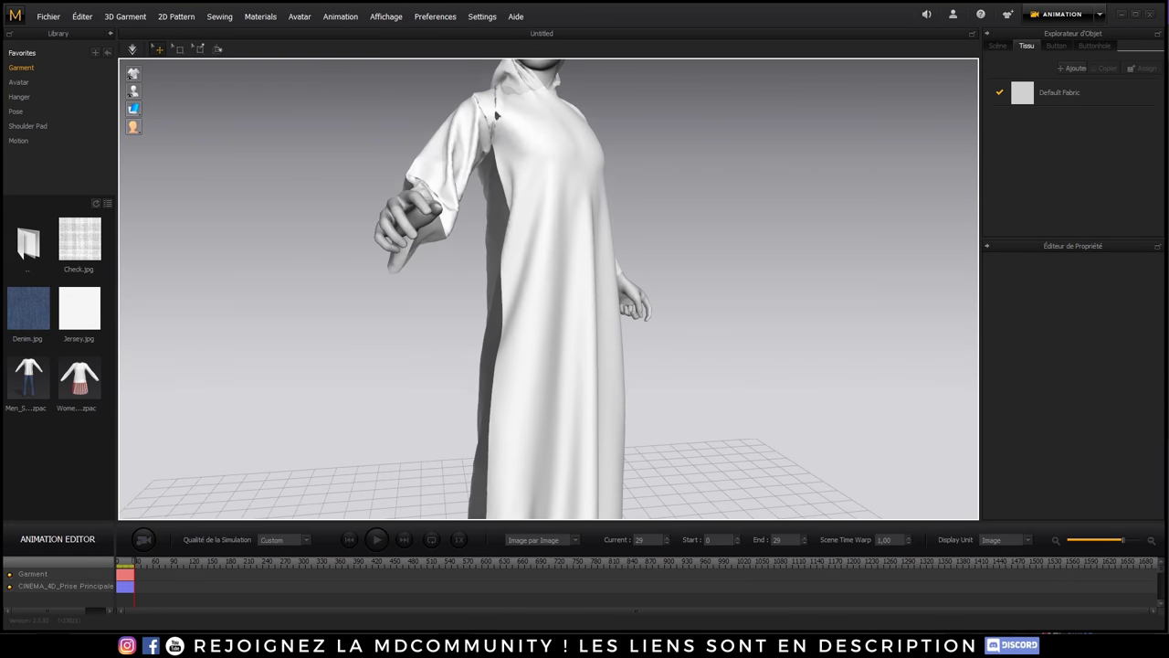
scroll(481, 177, up, 2)
scroll(476, 219, up, 2)
mouse_move(434, 173)
right_down()
mouse_move(484, 184)
mouse_move(438, 173)
mouse_move(491, 216)
mouse_move(609, 234)
mouse_move(512, 229)
right_up()
scroll(457, 177, down, 3)
right_drag(463, 267, 495, 292)
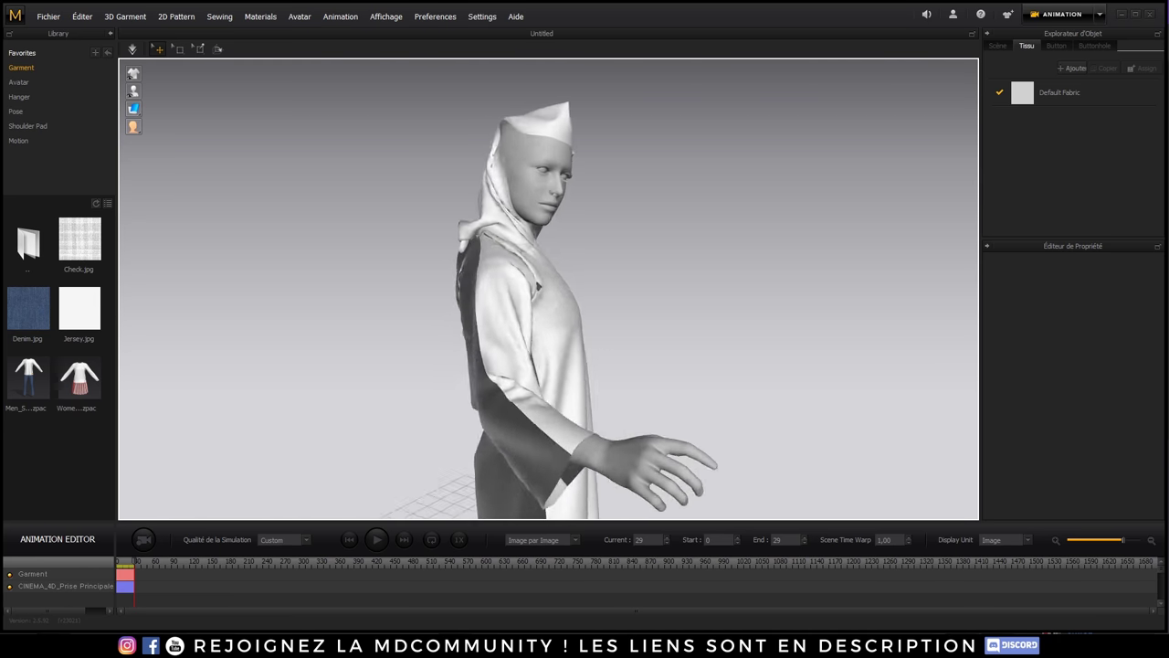
- Return to the Simulation workspace and orbit to a frontal view
click(1100, 14)
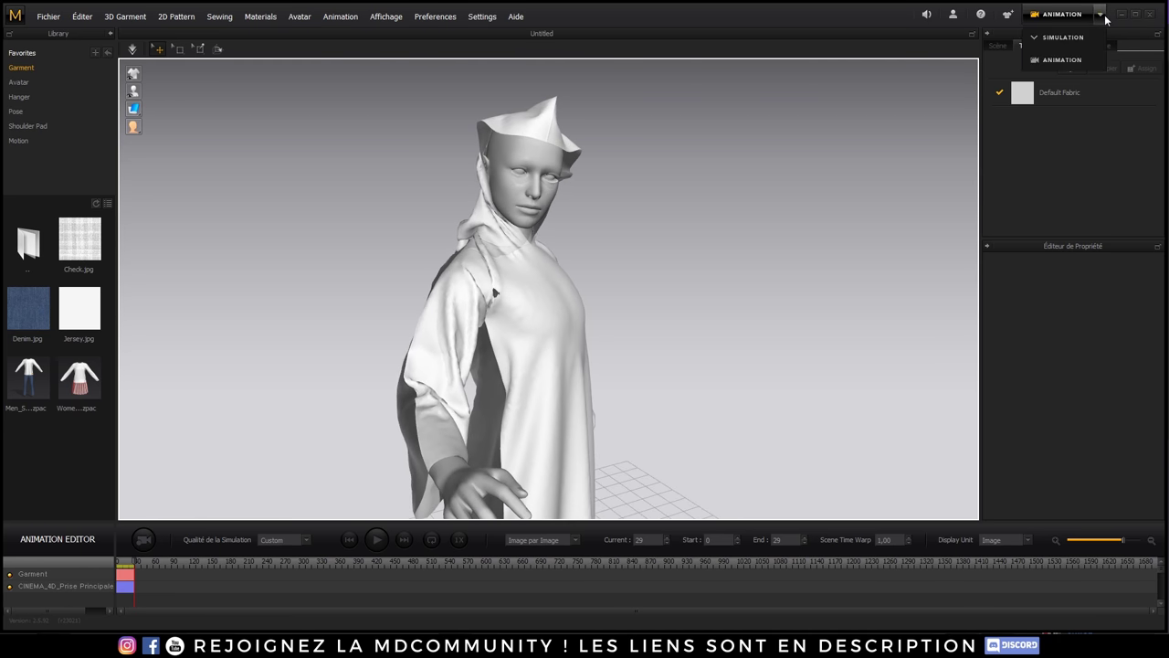
click(1060, 40)
mouse_move(405, 329)
right_down()
mouse_move(371, 359)
mouse_move(378, 371)
right_up()
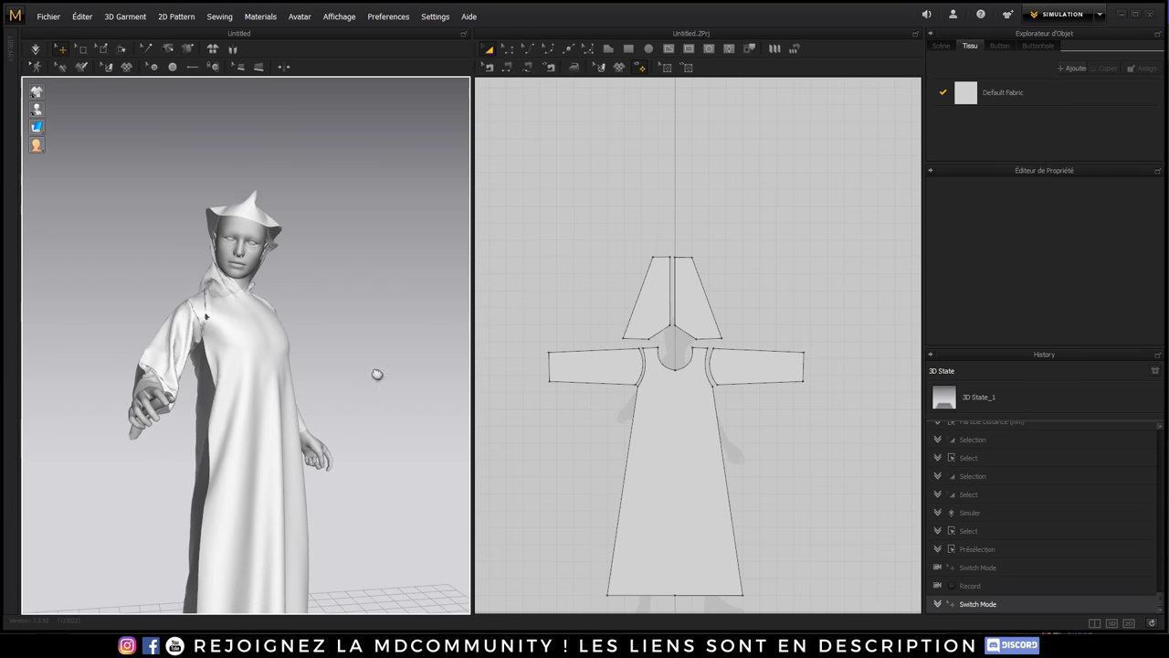
- Select all robe pattern pieces and simulate until they settle on the posed avatar
drag(523, 210, 808, 603)
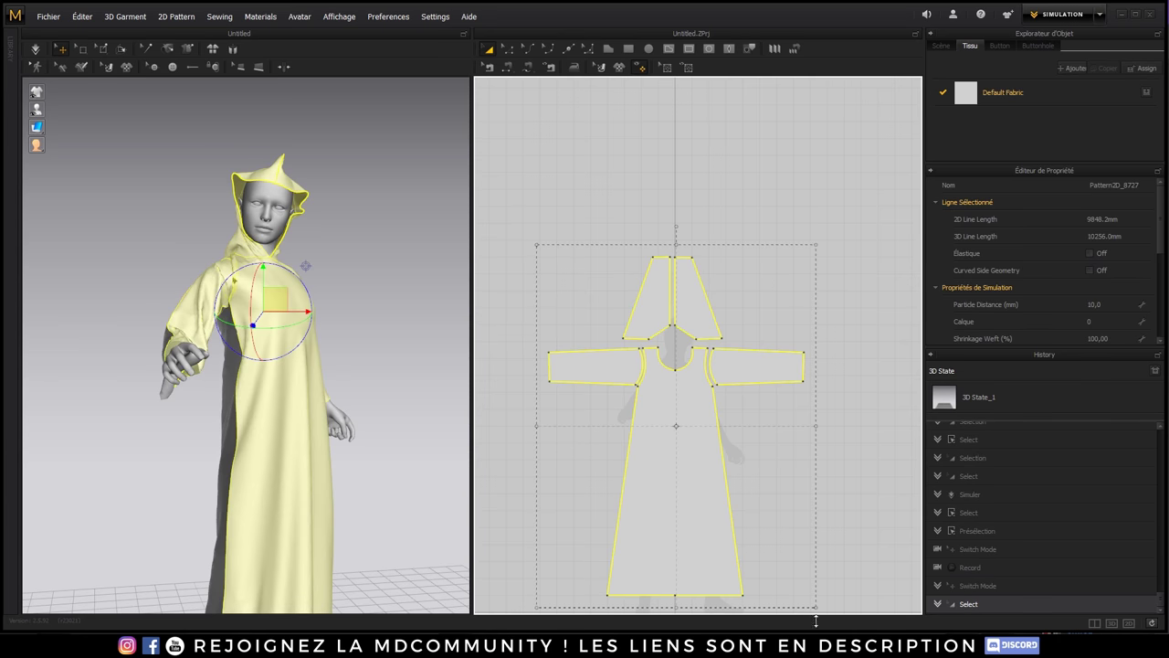
click(35, 49)
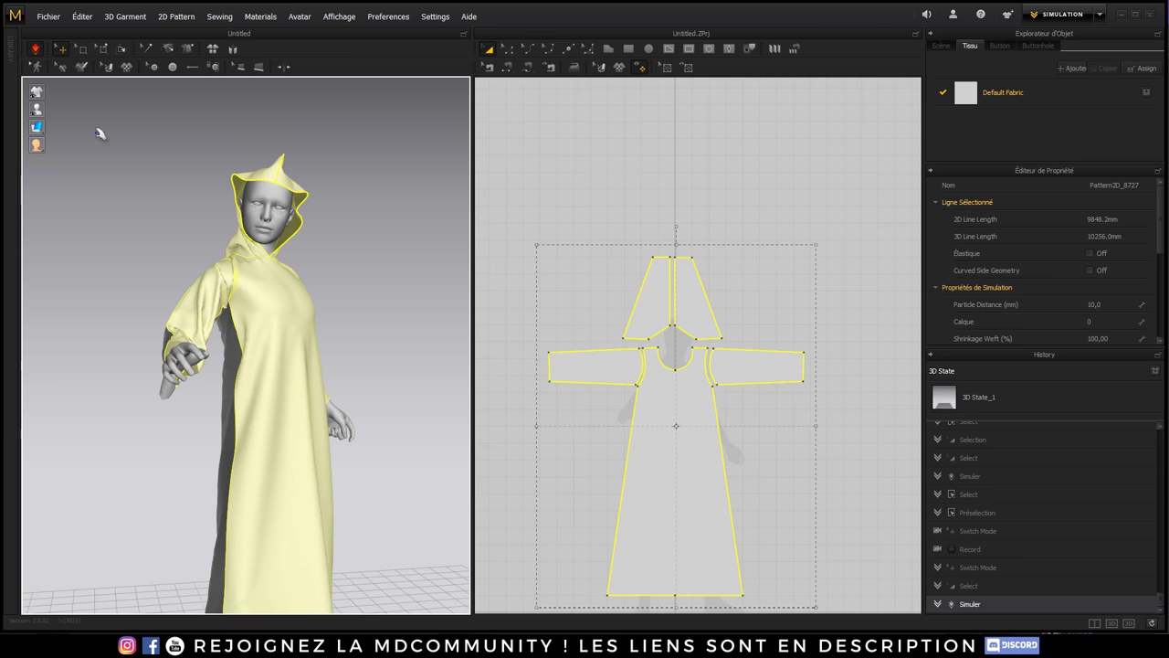
click(40, 53)
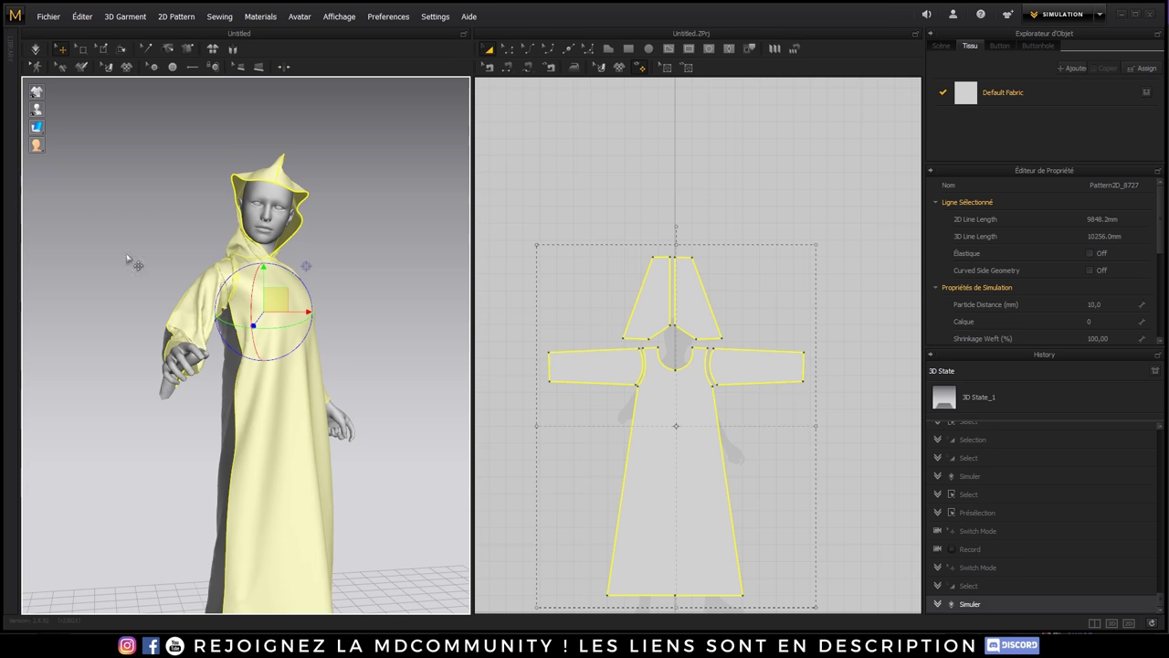
- Set Particle Distance to 10 mm on all patterns of both garments and re-simulate
scroll(700, 387, up, 3)
scroll(700, 388, down, 2)
scroll(765, 490, down, 2)
scroll(766, 490, down, 1)
middle_drag(718, 400, 682, 268)
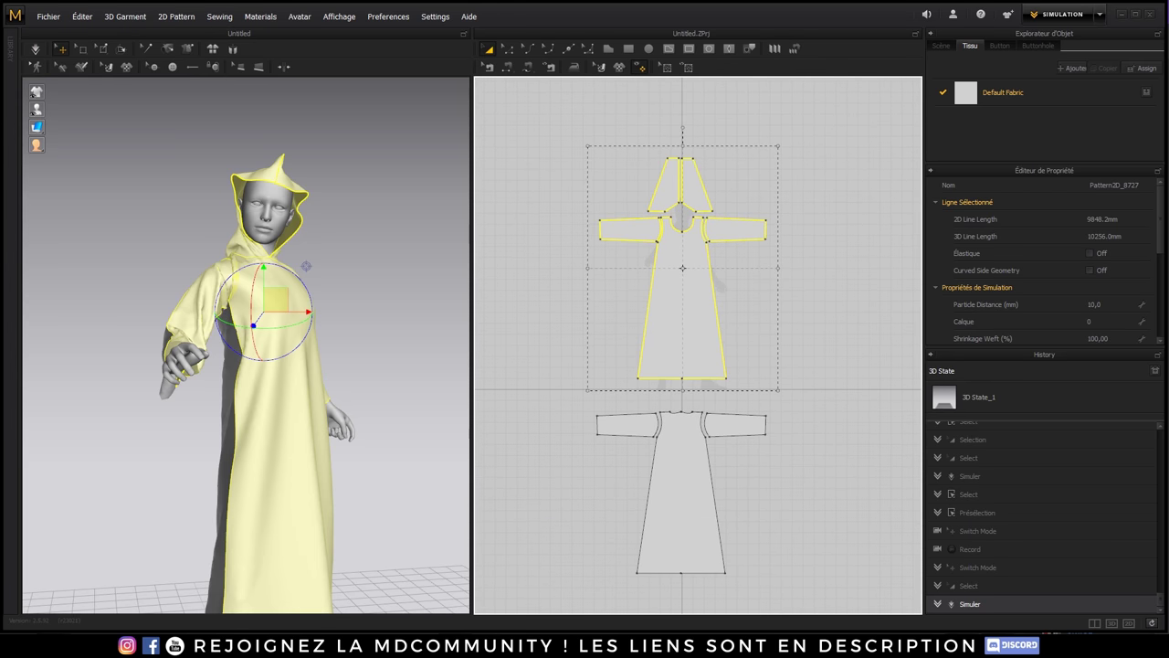
click(731, 280)
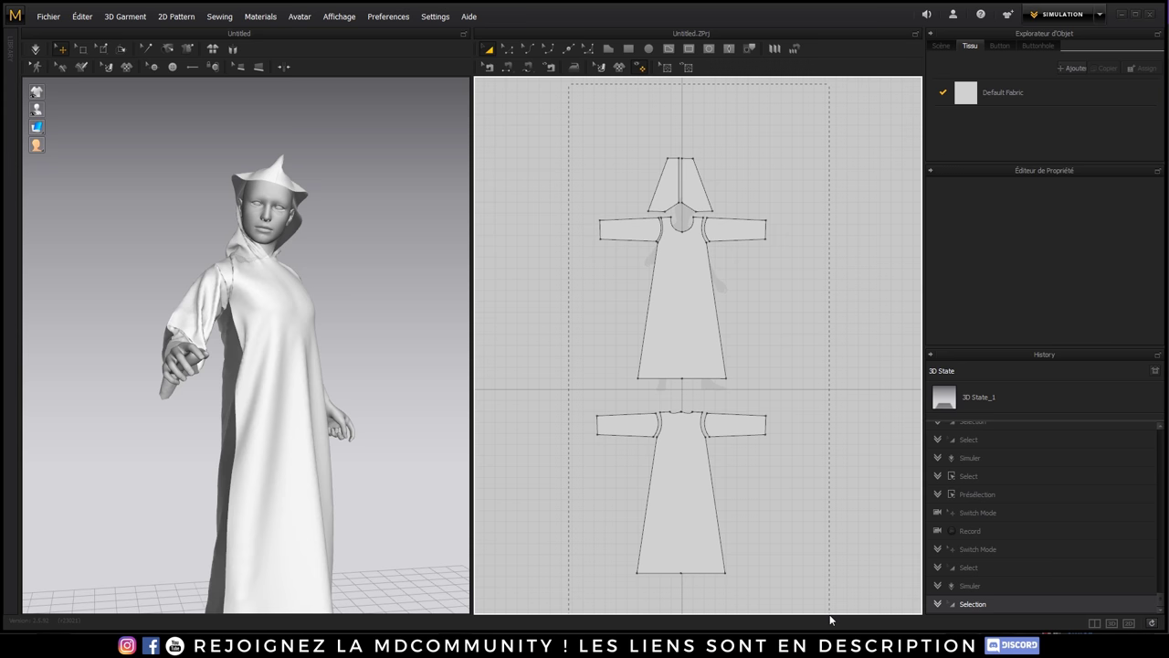
key(ctrl+a)
click(1109, 303)
text(3)
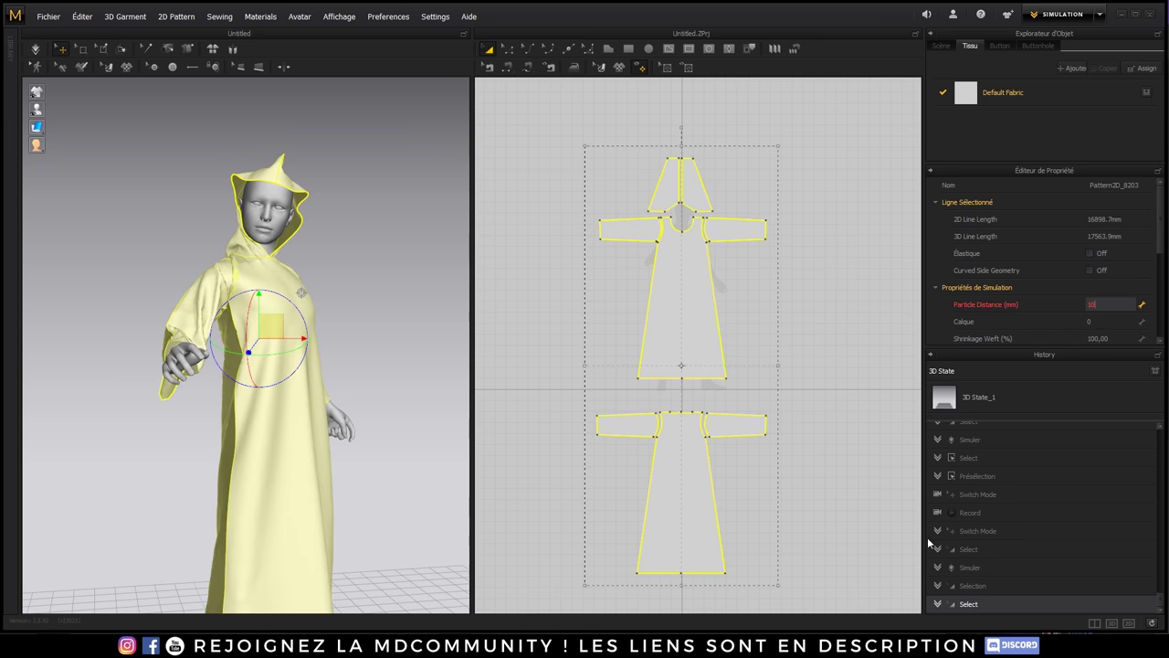
key(Return)
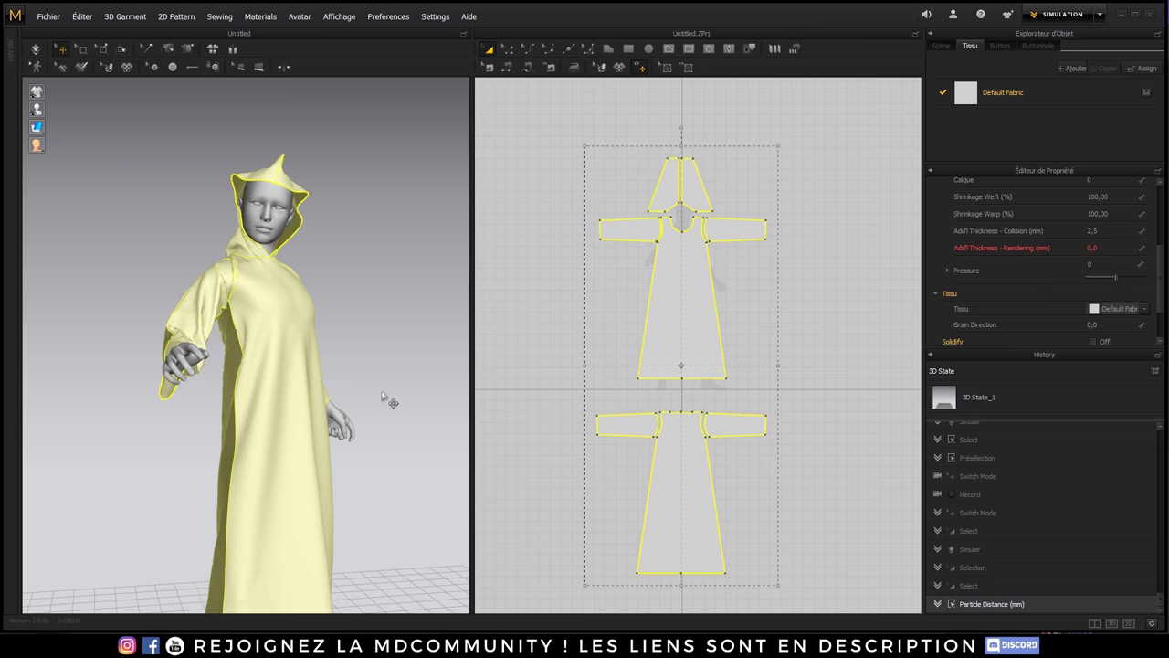
click(35, 48)
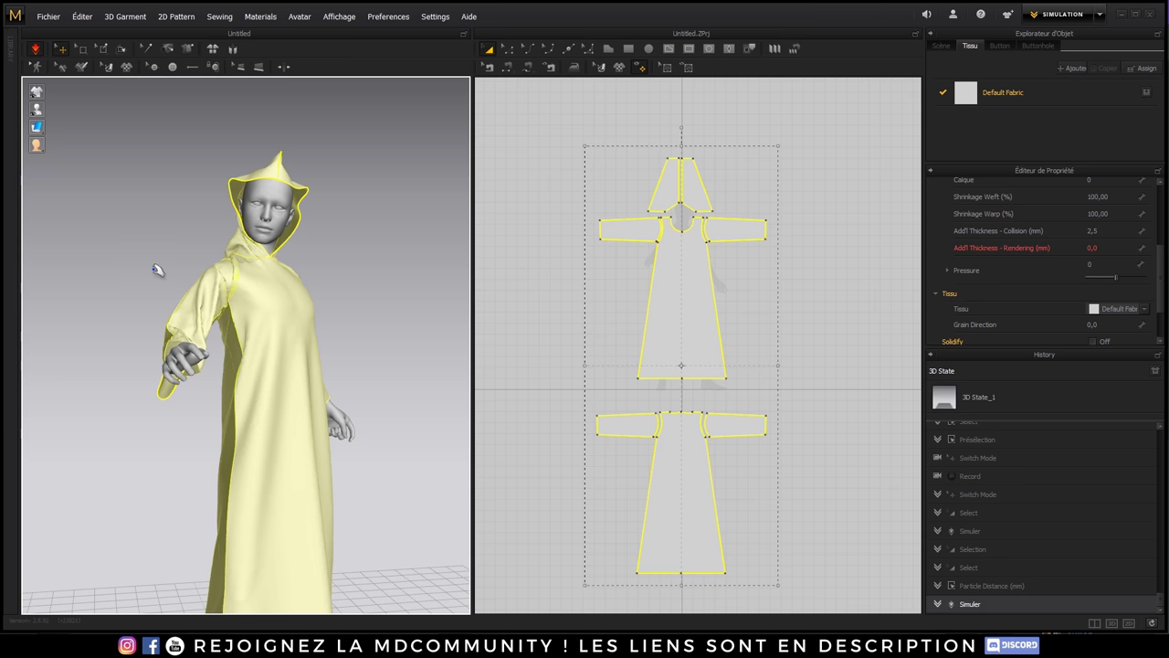
click(36, 51)
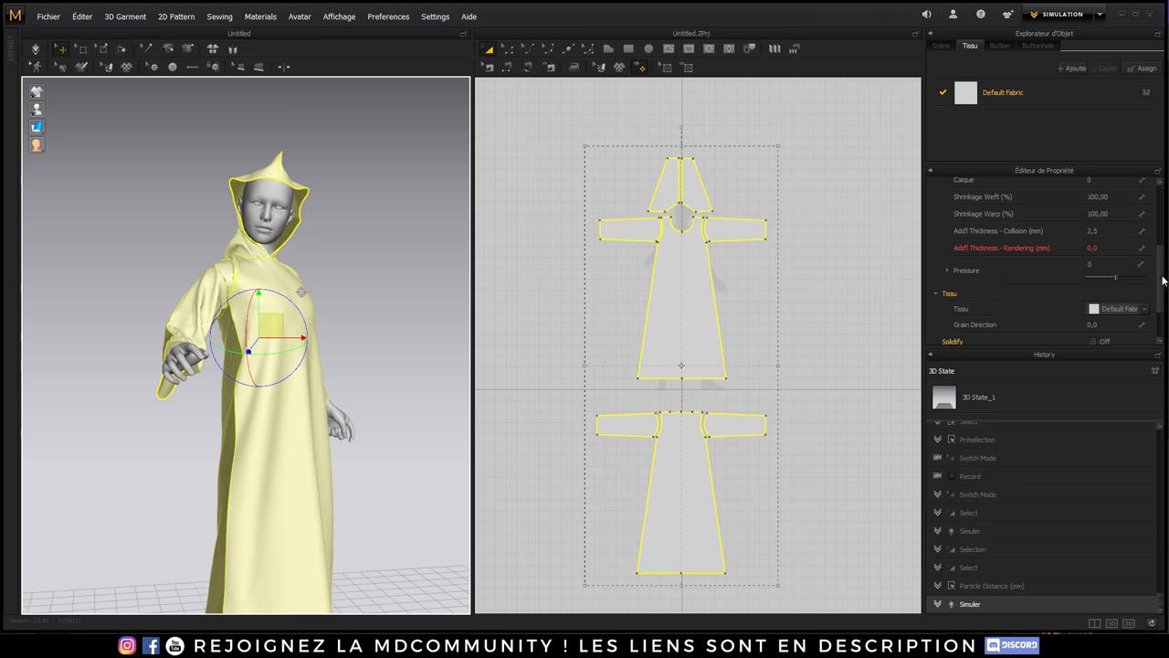
- Set the rendering thickness to 4 mm
scroll(1163, 280, down, 3)
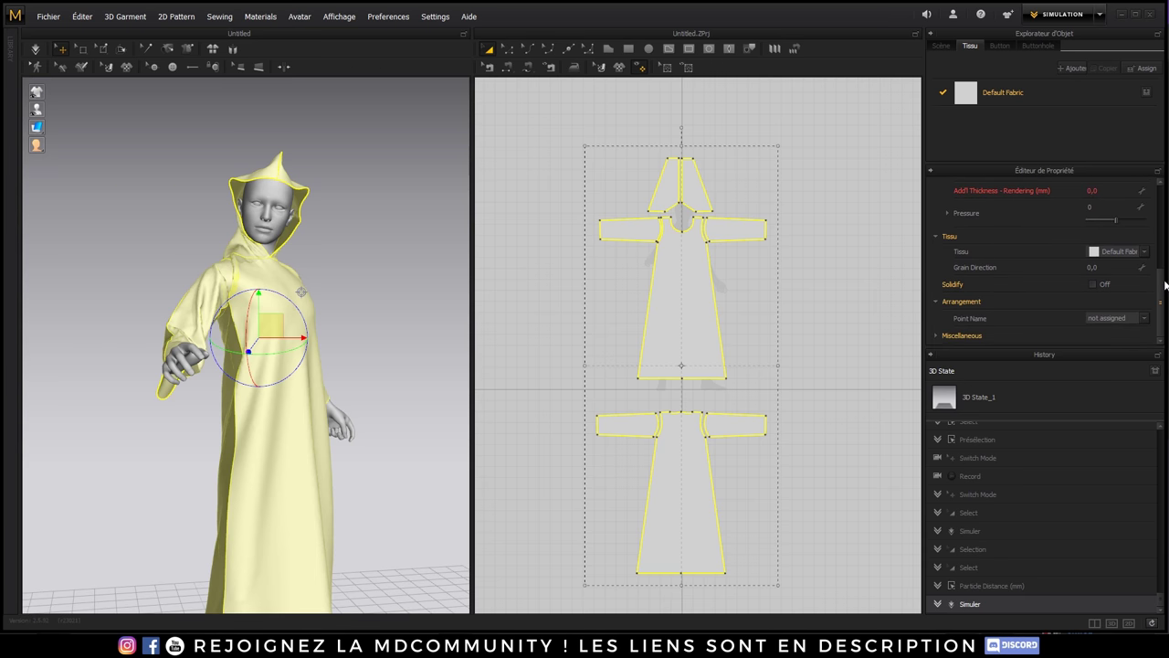
scroll(1165, 286, up, 2)
click(1092, 238)
text(4)
key(Return)
- Re-simulate the robe on the posed avatar and select the whole garment
click(35, 48)
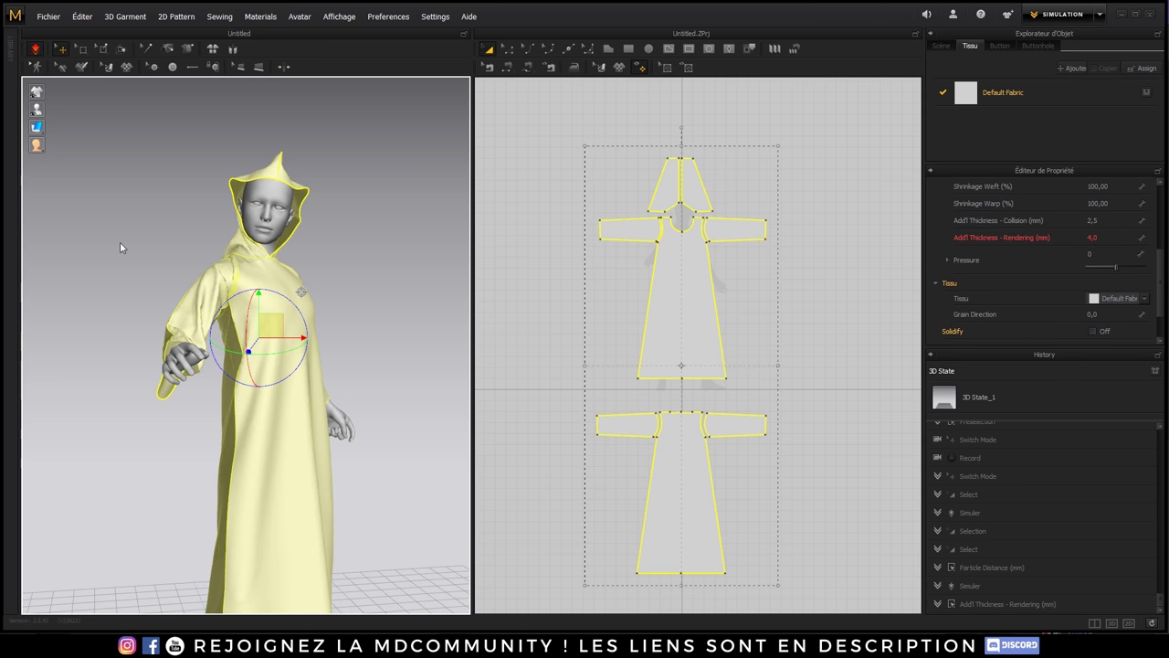
key(space)
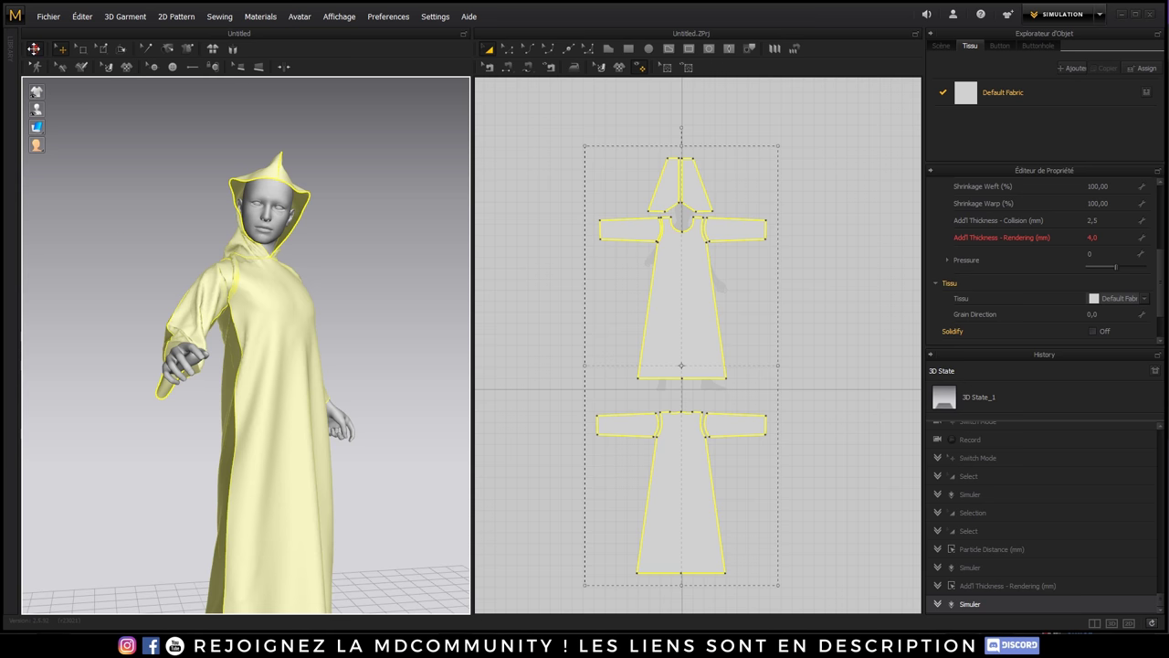
click(33, 48)
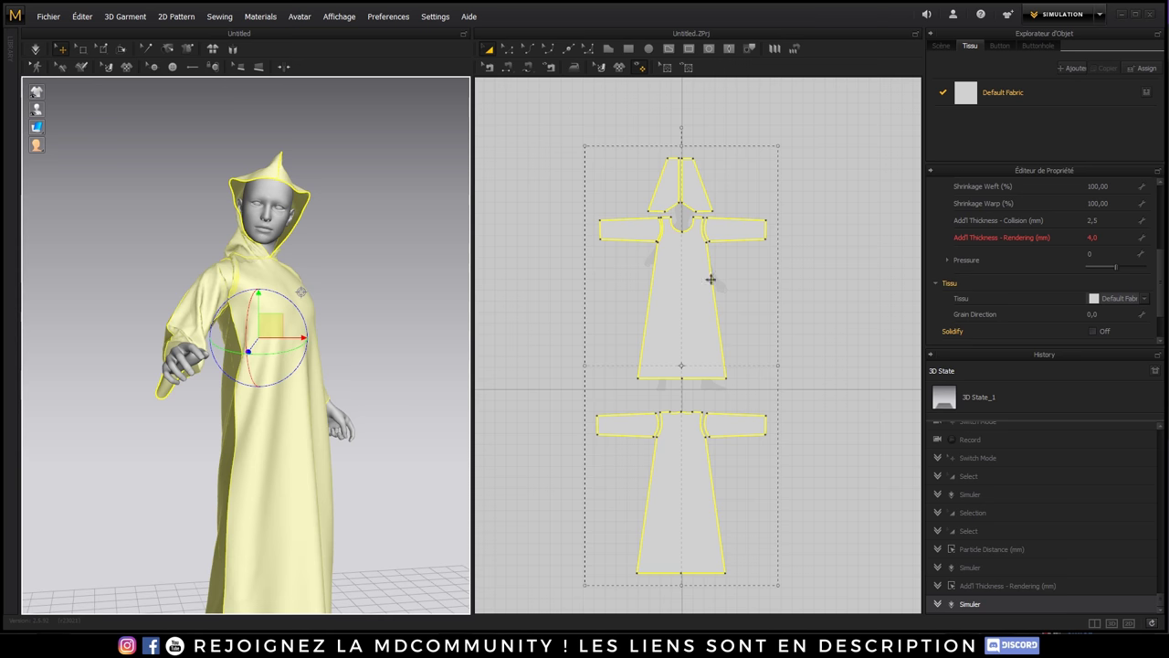
click(49, 17)
mouse_move(54, 139)
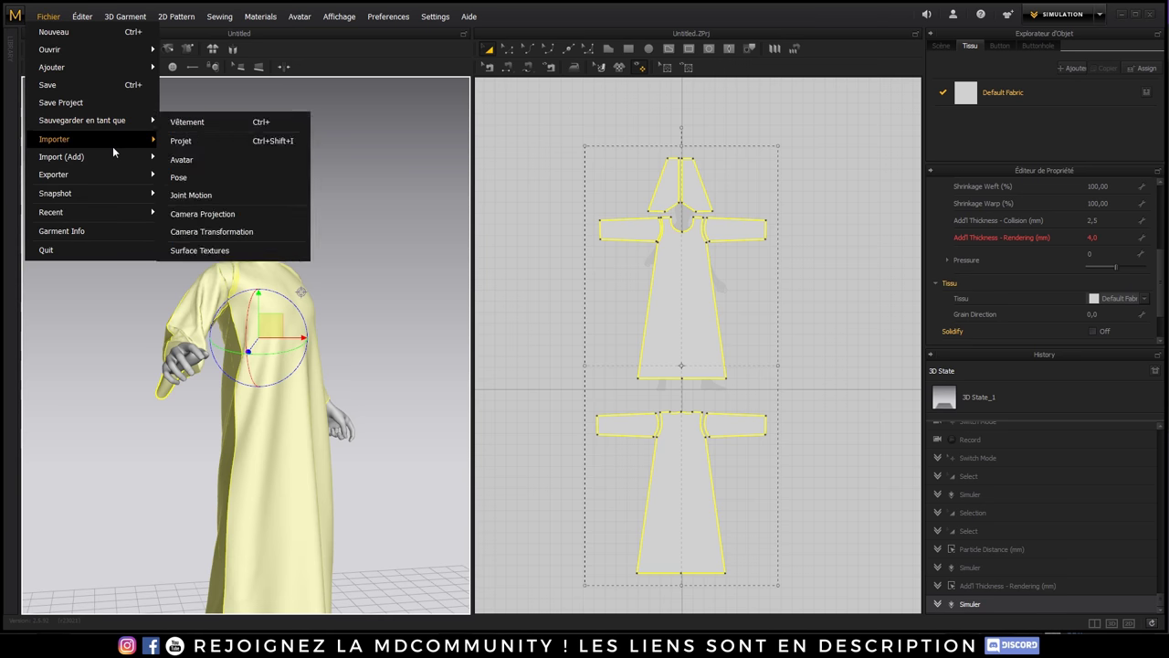
- Export the robe as a thick OBJ named Vetements pour Zbrah into the tuto MD folder
click(195, 193)
text(Vetements pour Zbrah)
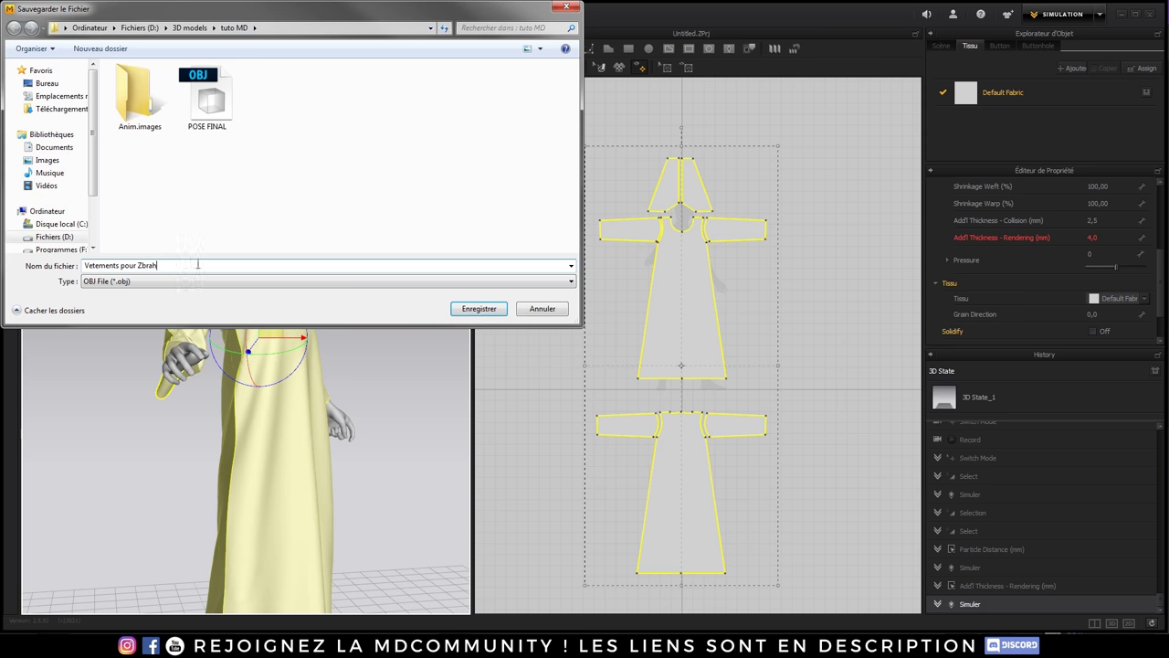
click(479, 309)
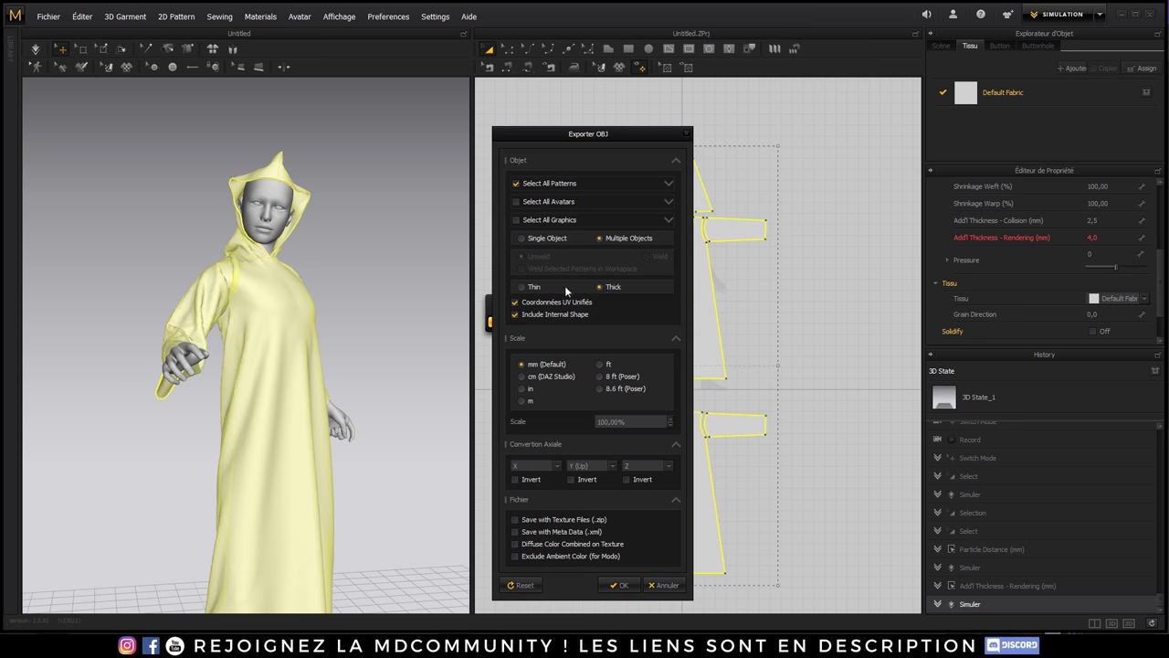
click(603, 287)
click(620, 585)
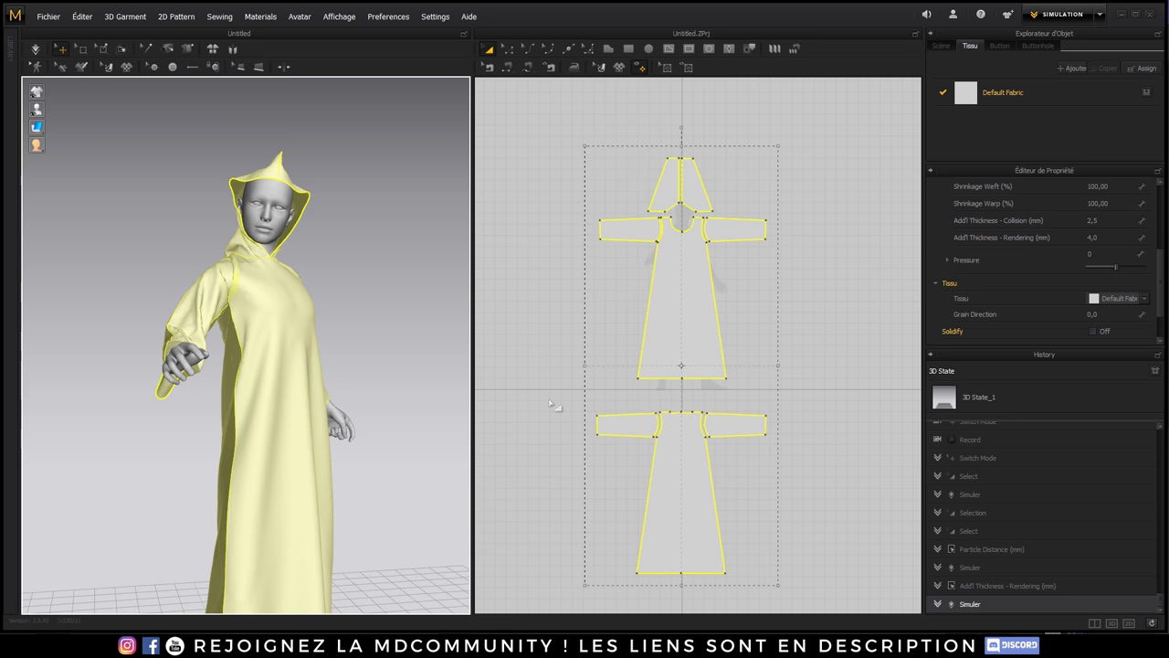
click(574, 135)
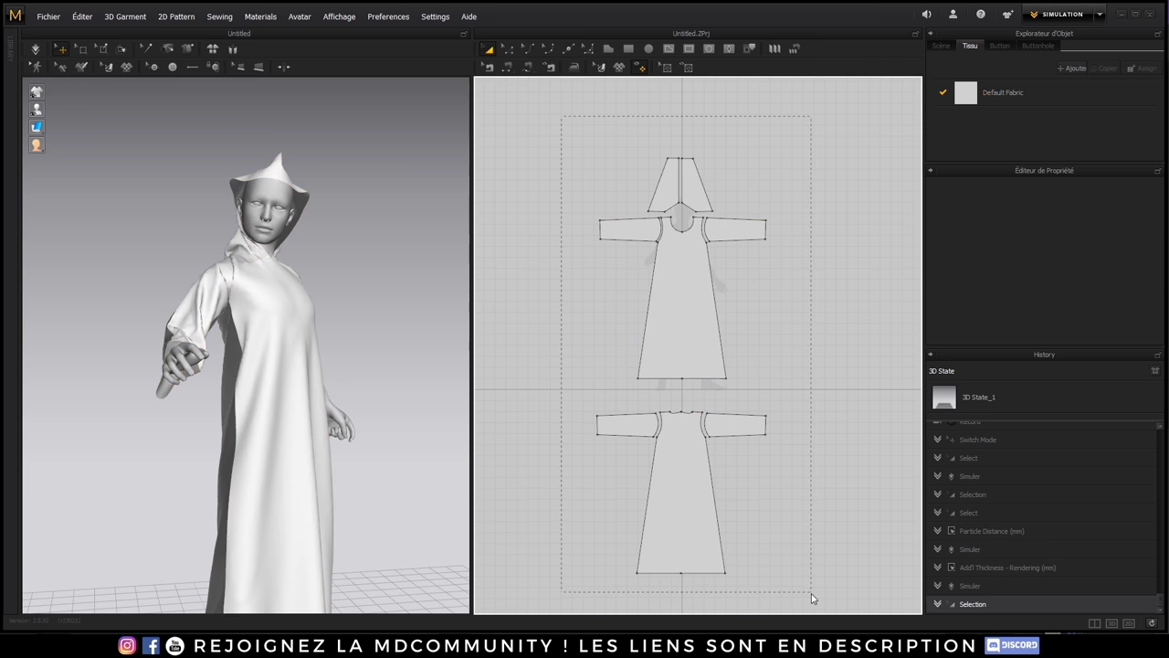
- Delete the robe and export only the posed avatar as an OBJ named avatar
key(ctrl+a)
key(Delete)
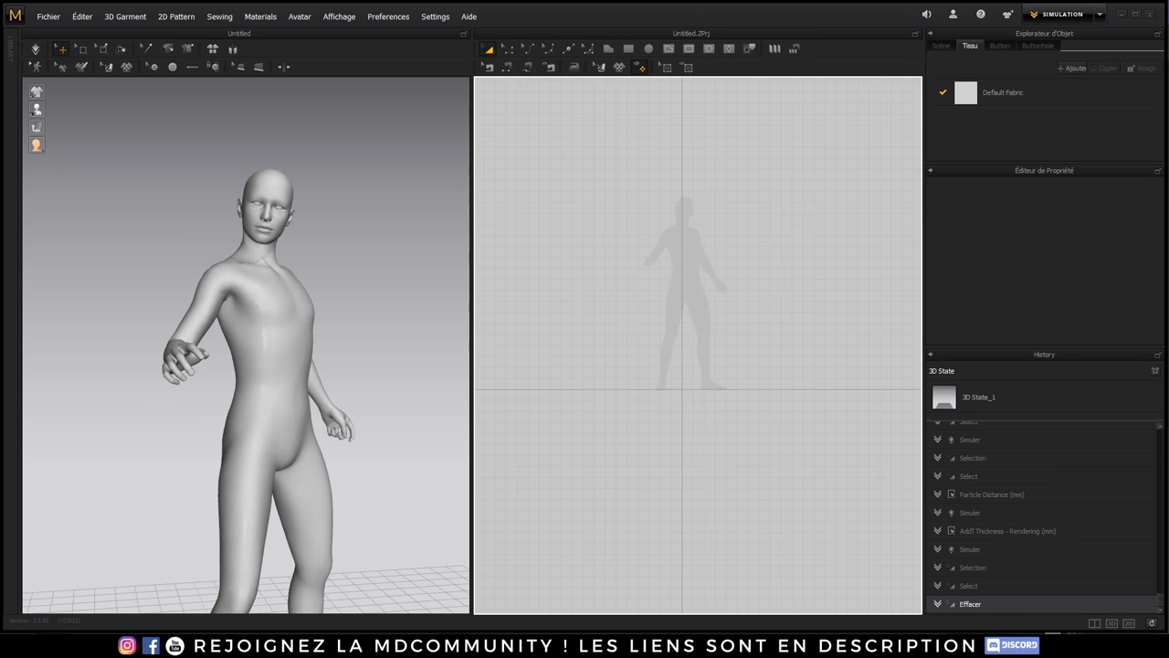
click(48, 17)
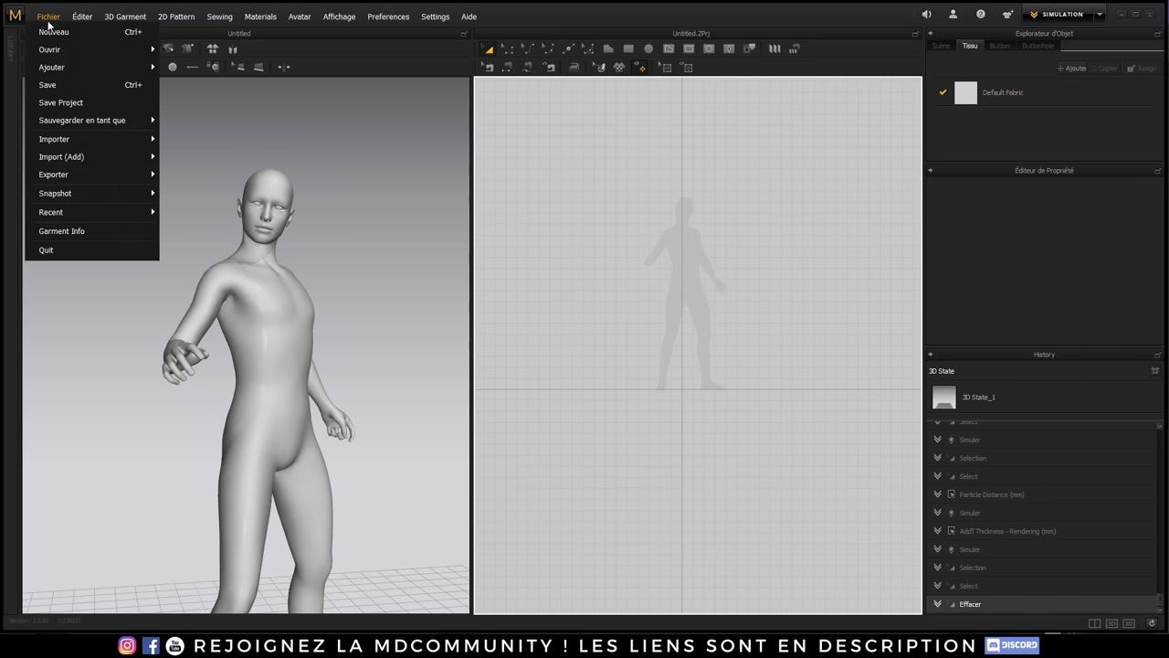
mouse_move(55, 175)
click(188, 174)
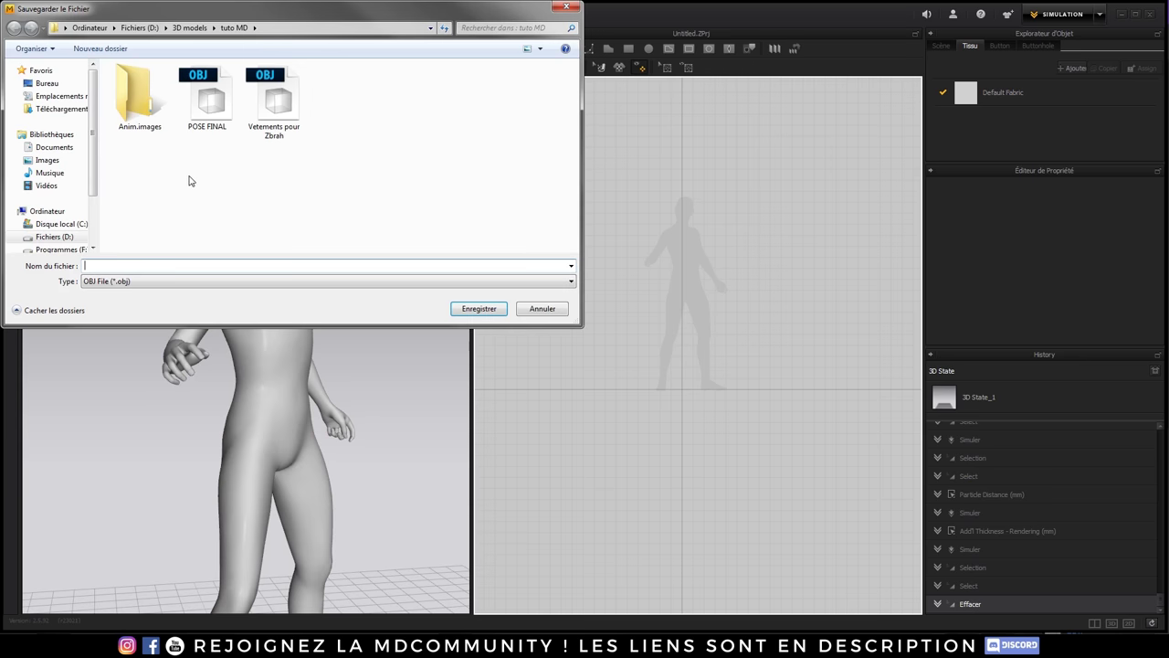
text(avata)
click(475, 311)
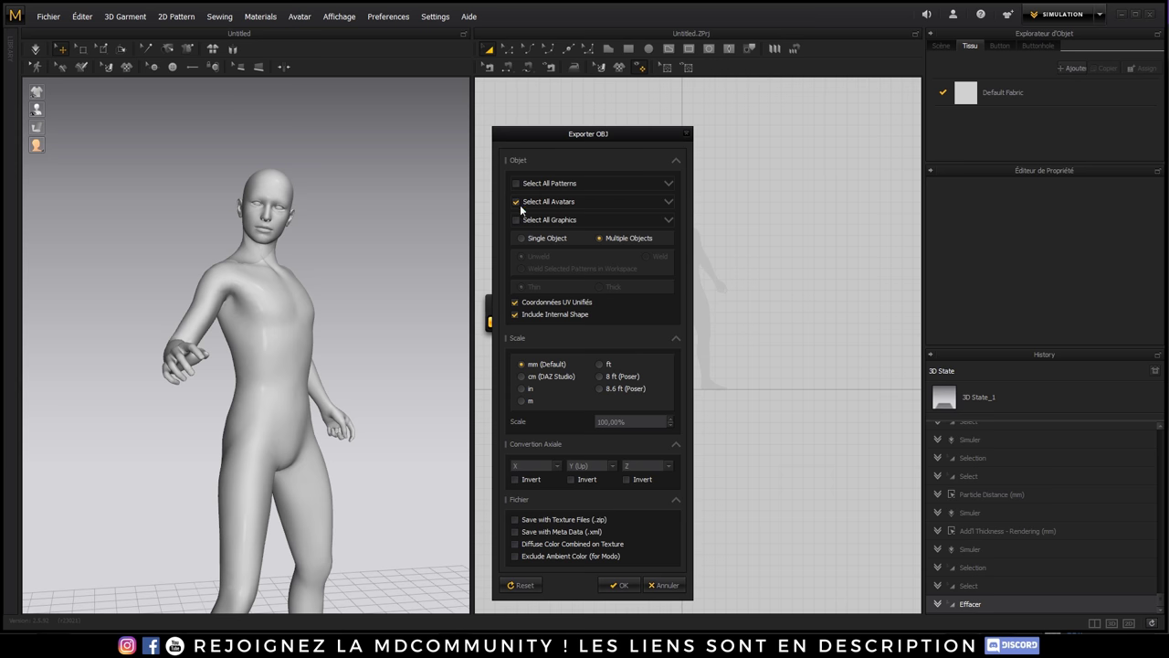
click(614, 587)
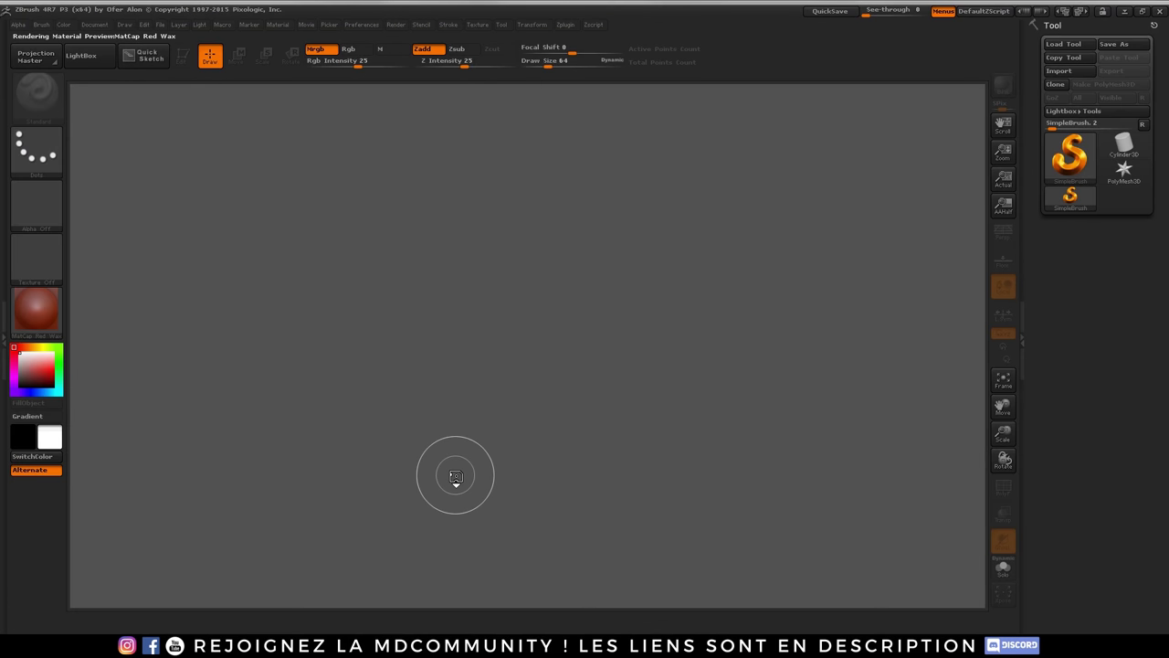
- Import the Vetements pour Zbrah OBJ from the tuto MD folder via the PolyMesh3D tool
key(comma)
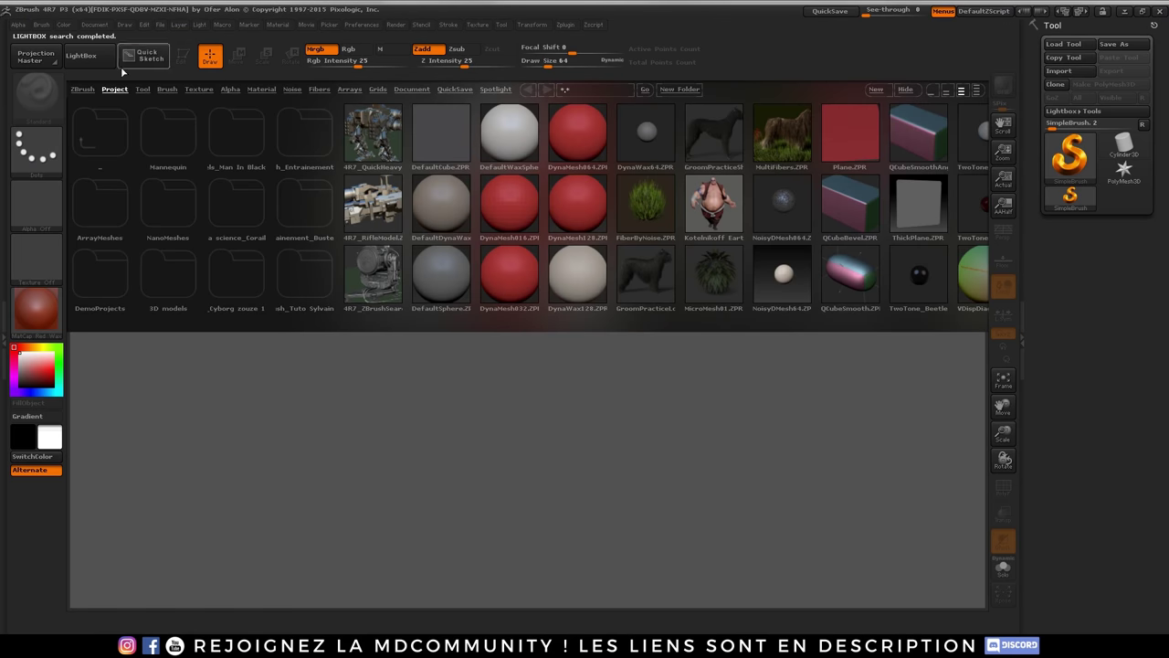
click(94, 64)
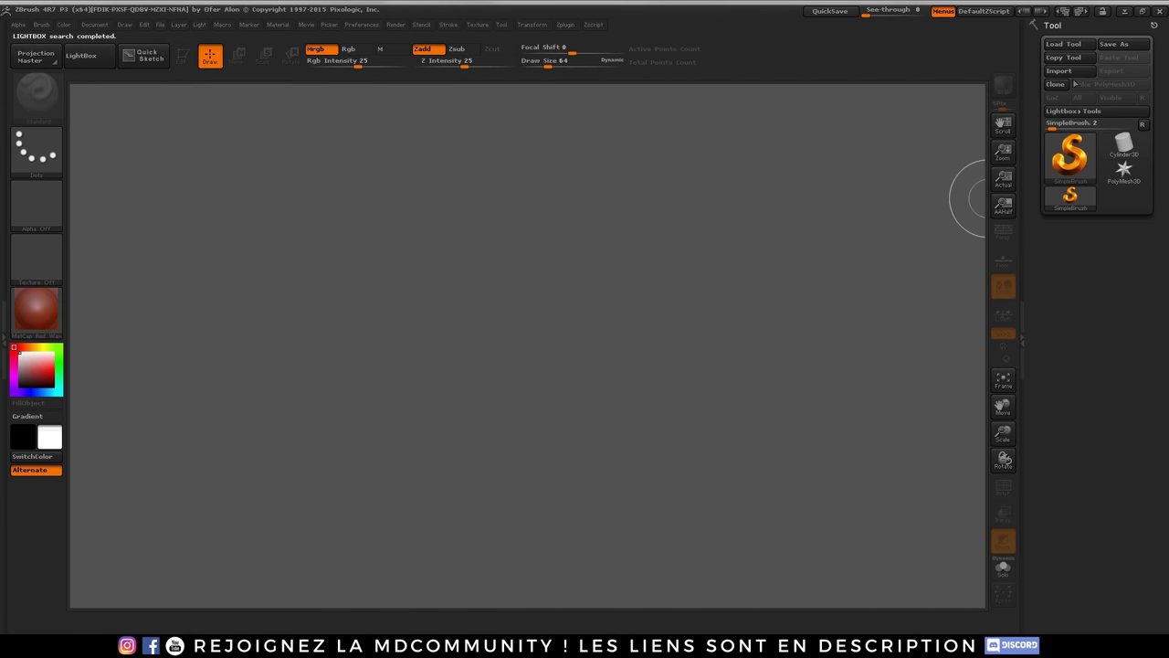
click(1127, 174)
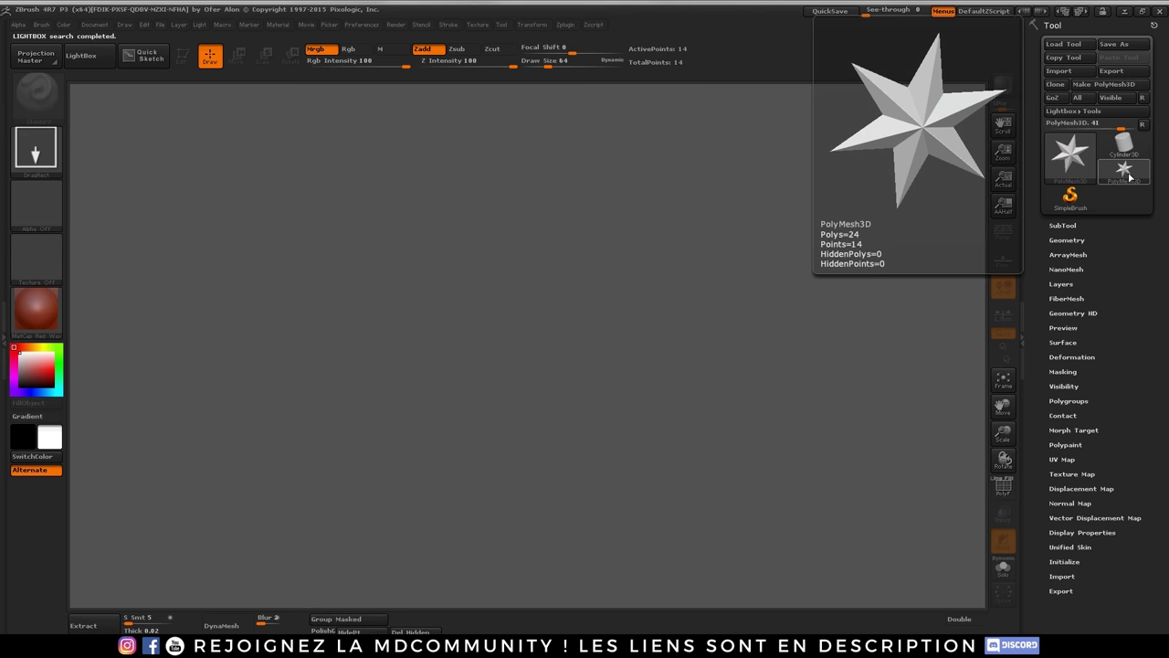
click(1095, 181)
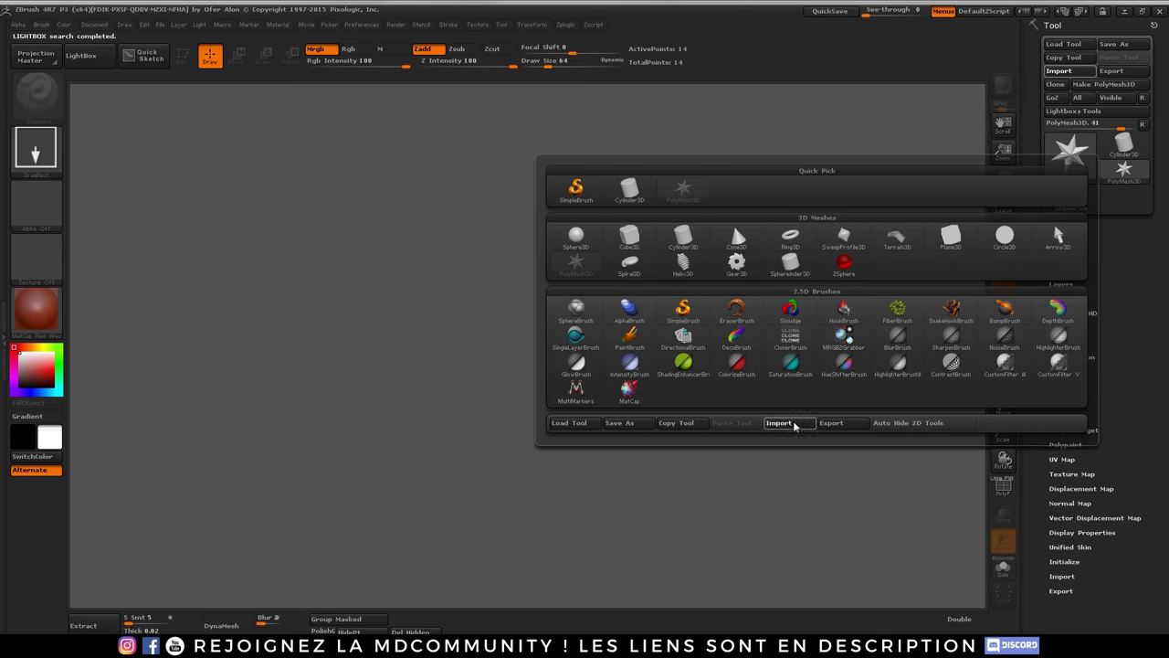
click(795, 423)
click(54, 242)
double_click(142, 105)
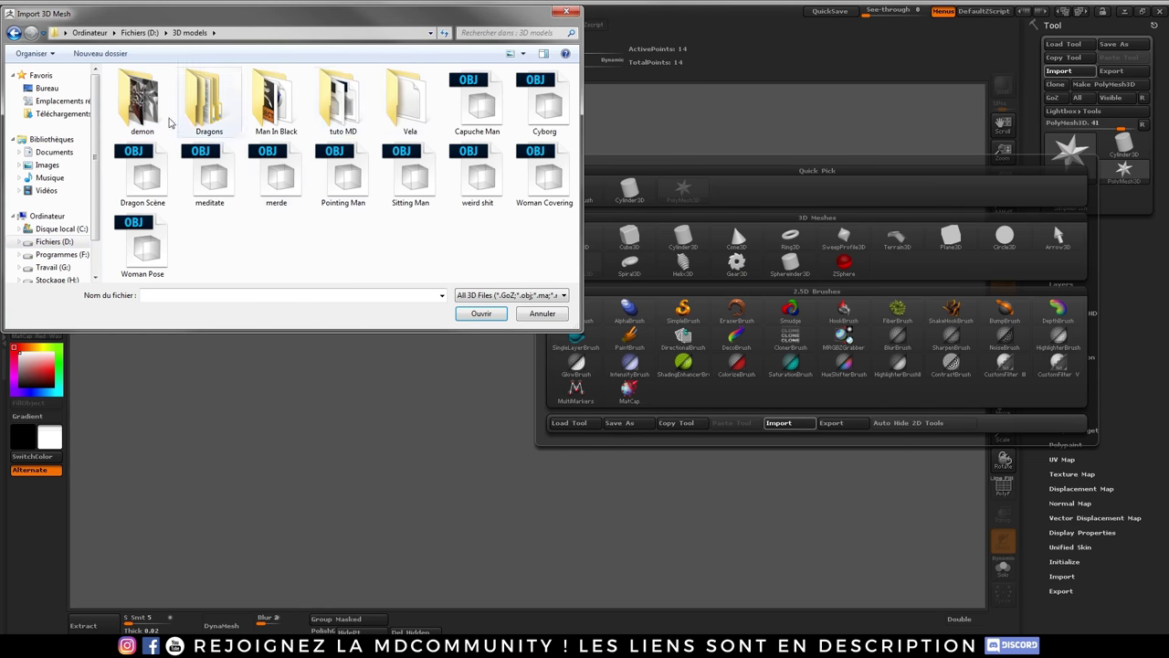
double_click(347, 102)
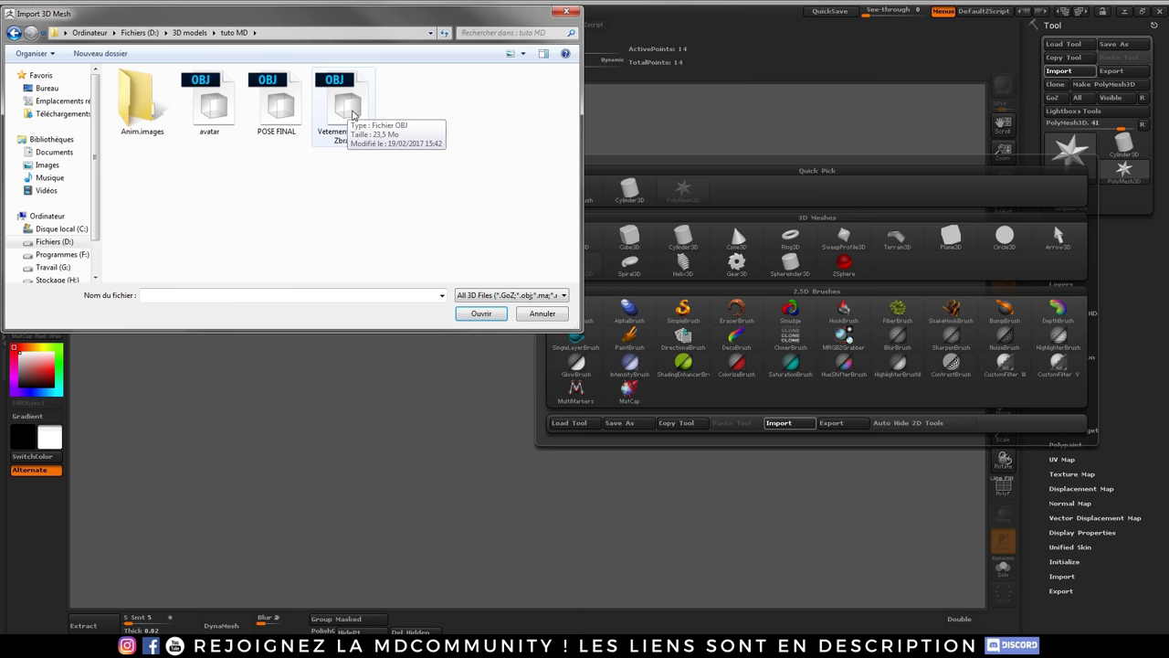
double_click(352, 113)
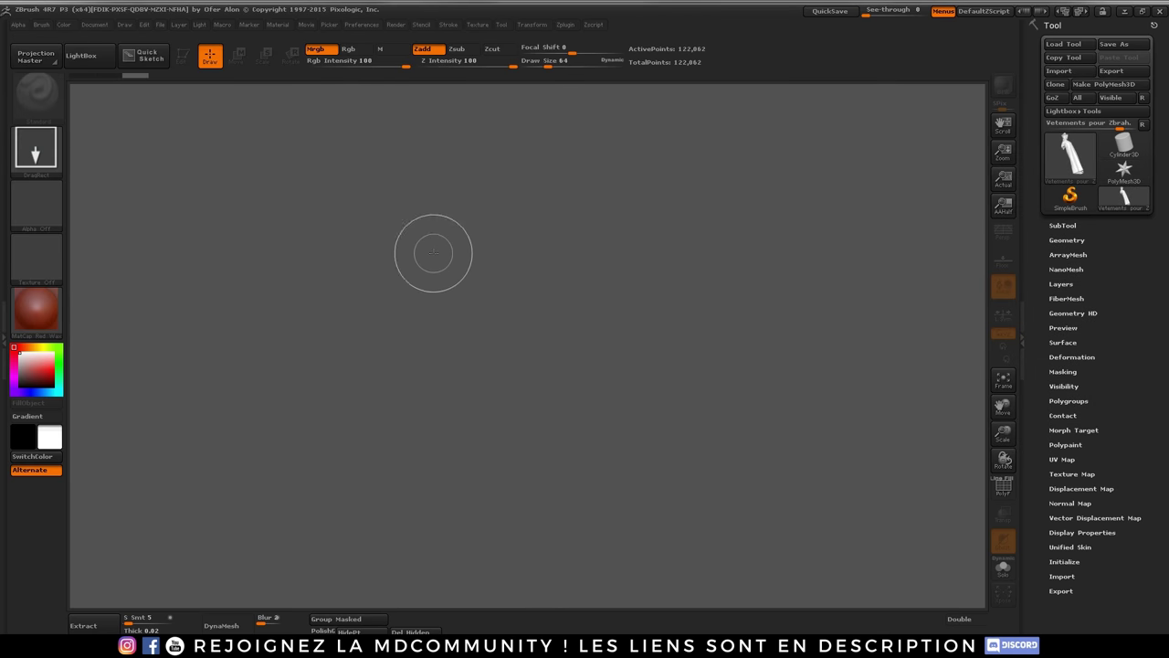
- Draw the robe on the canvas, enter Edit mode, and rotate it to inspect
drag(454, 302, 455, 591)
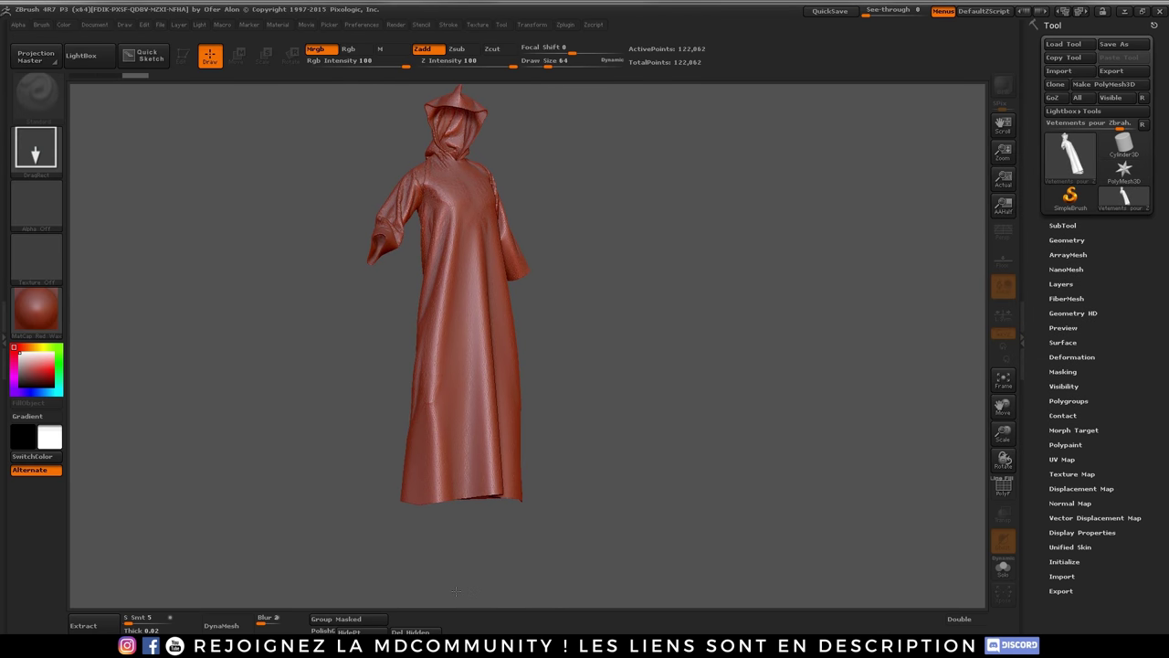
key(t)
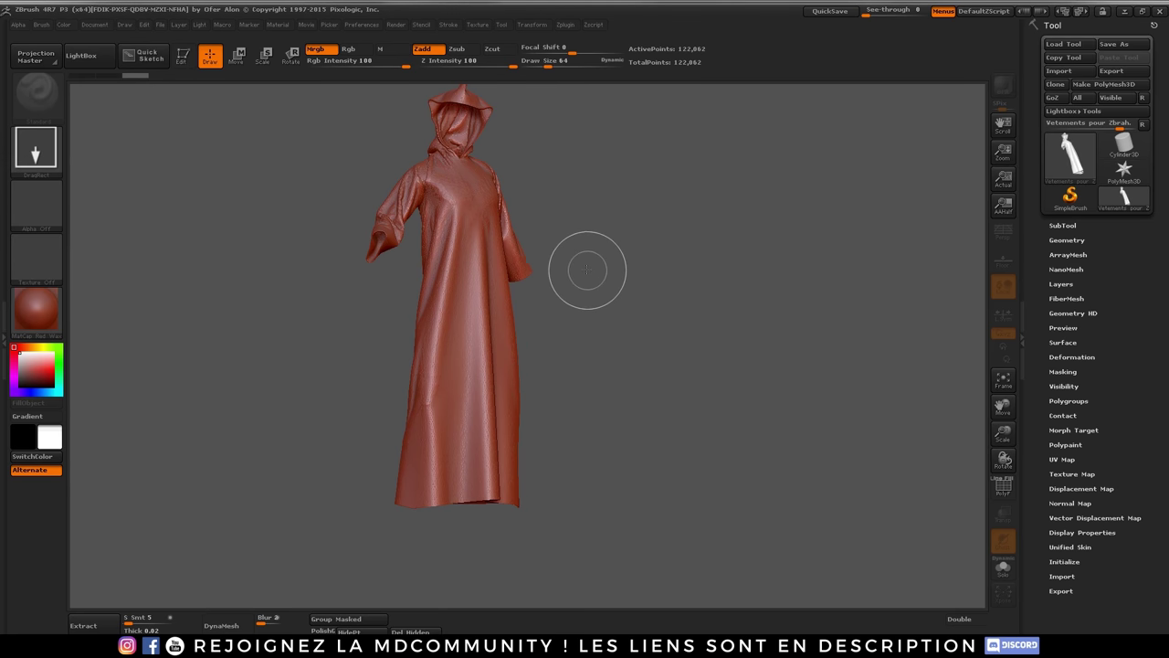
click(182, 56)
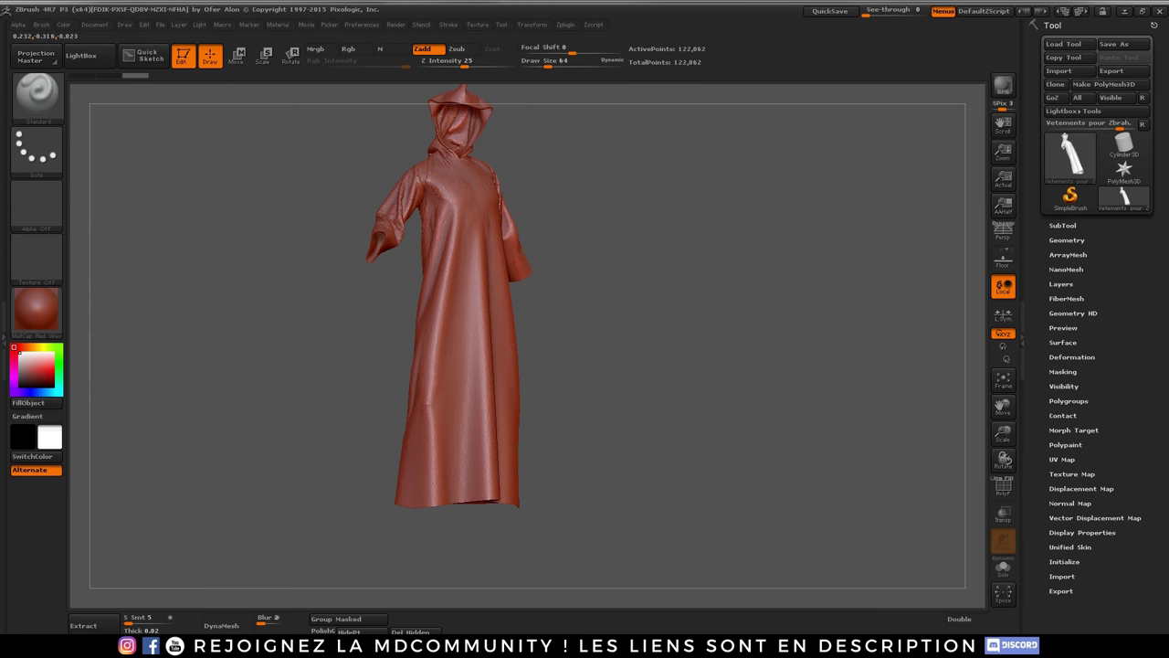
mouse_move(603, 263)
mouse_down()
mouse_move(684, 303)
mouse_move(377, 190)
mouse_move(669, 279)
mouse_up()
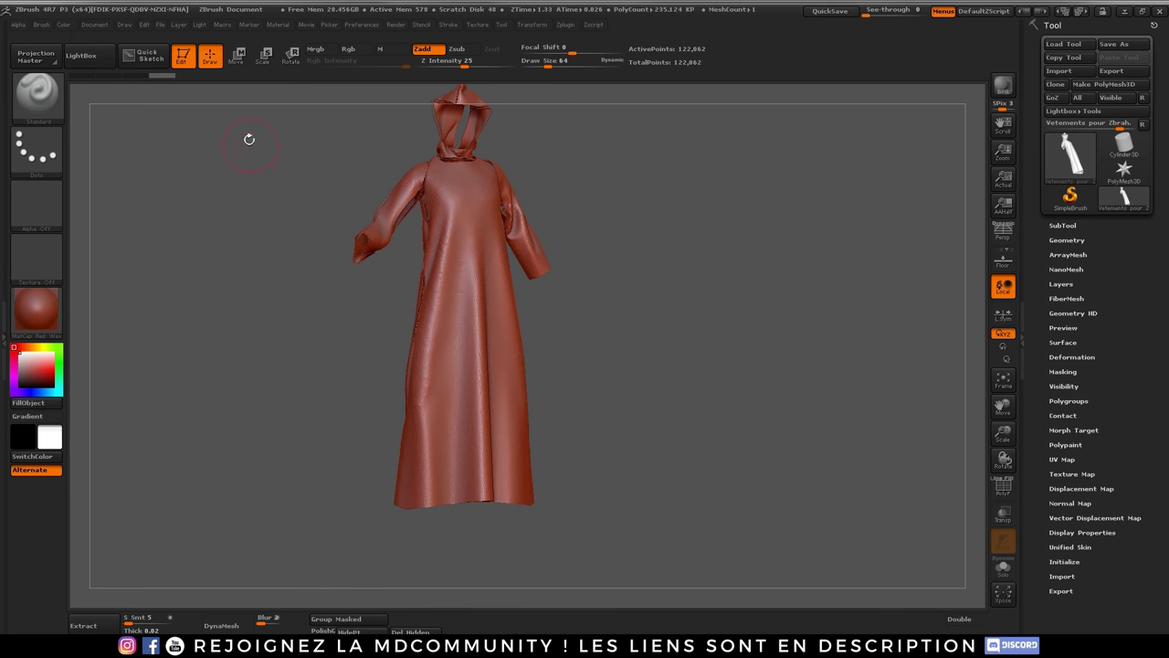
key(ctrl)
key(ctrl+z)
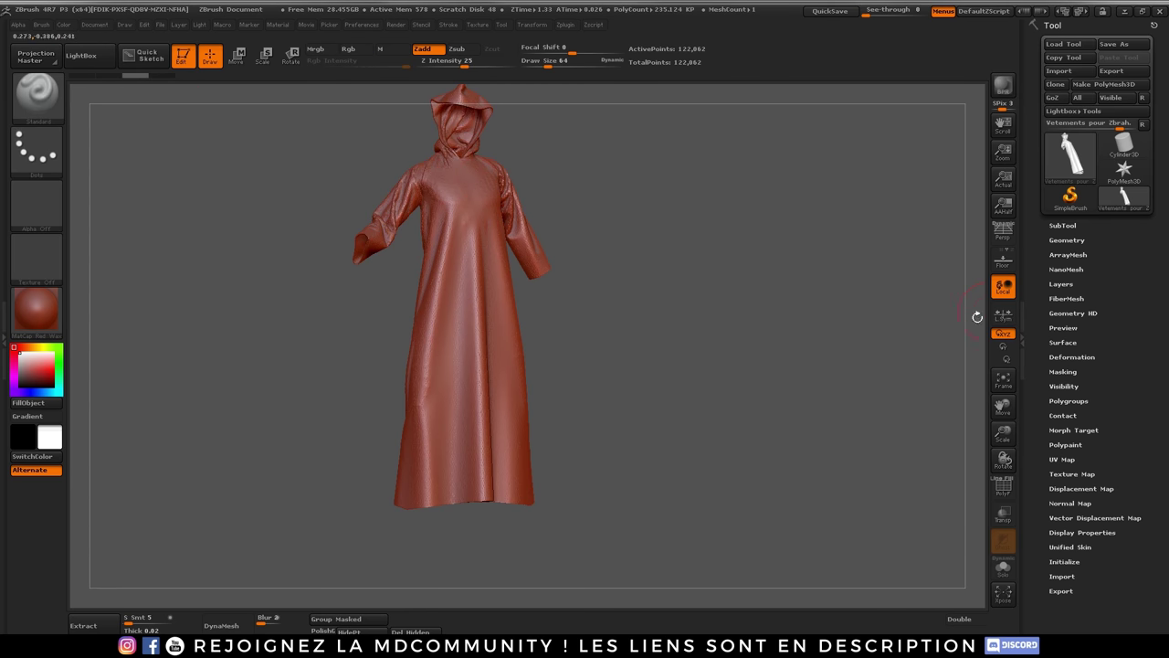
- Import the POSE FINAL.obj body mesh, retrying after an import error
click(1065, 226)
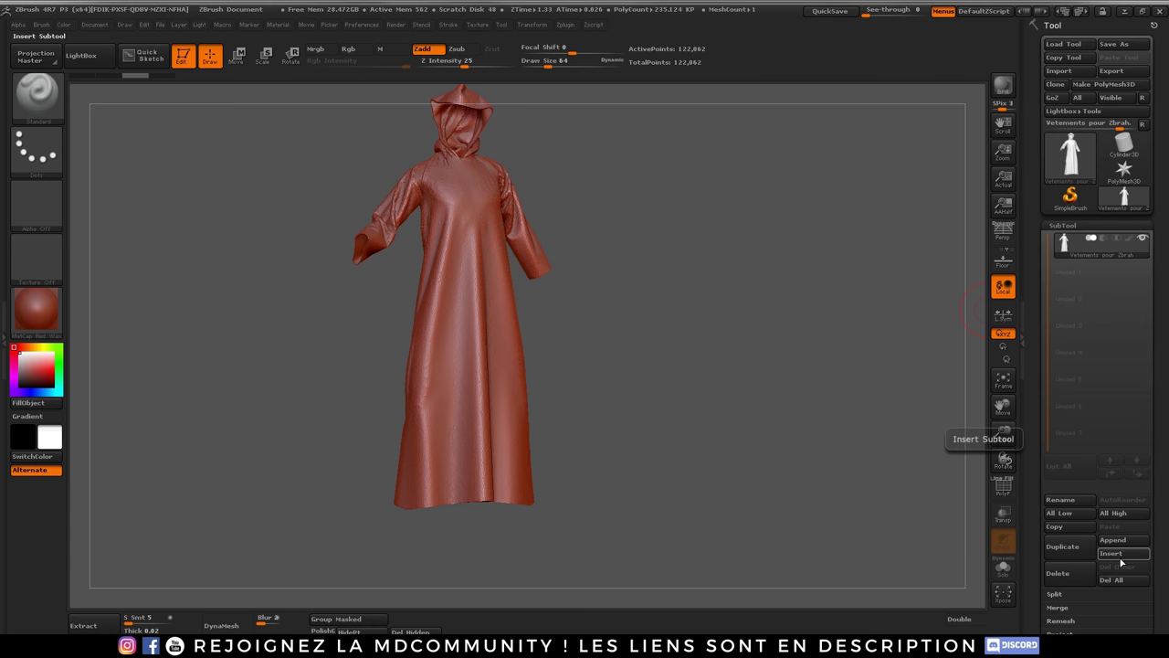
click(1124, 171)
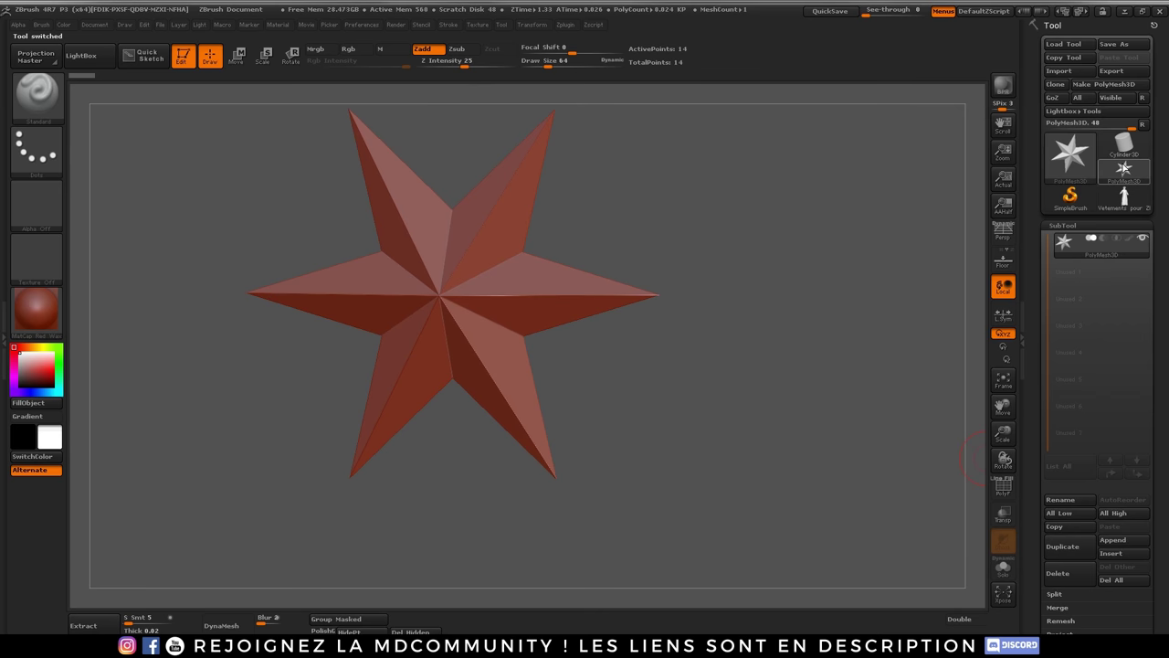
click(1114, 171)
click(939, 476)
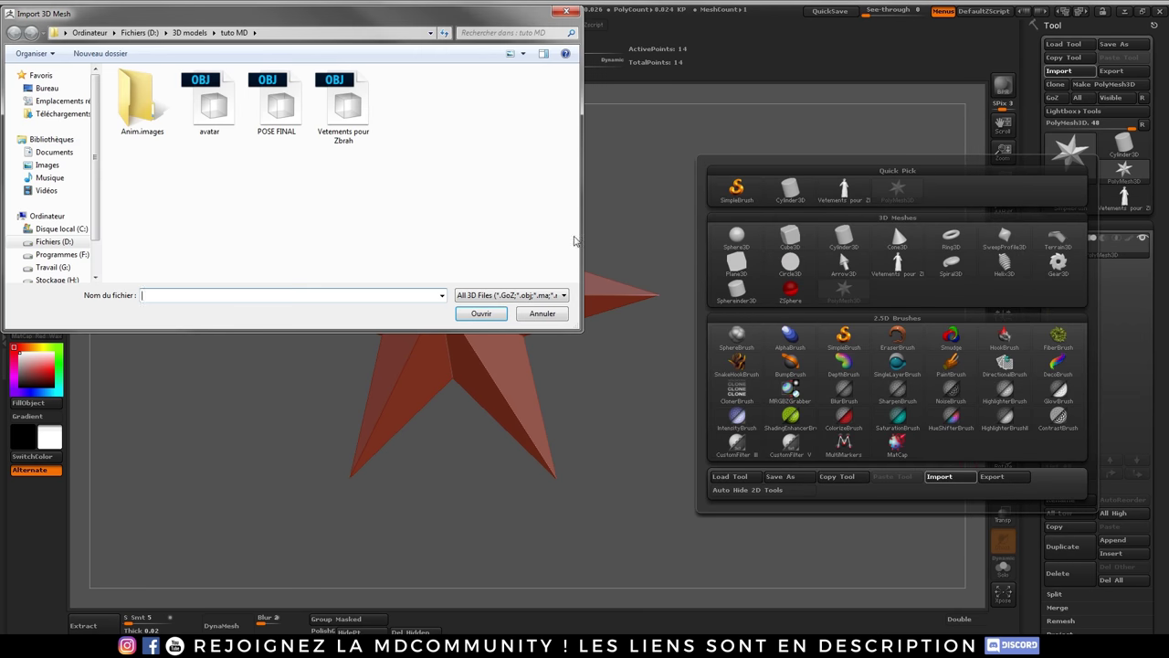
double_click(276, 105)
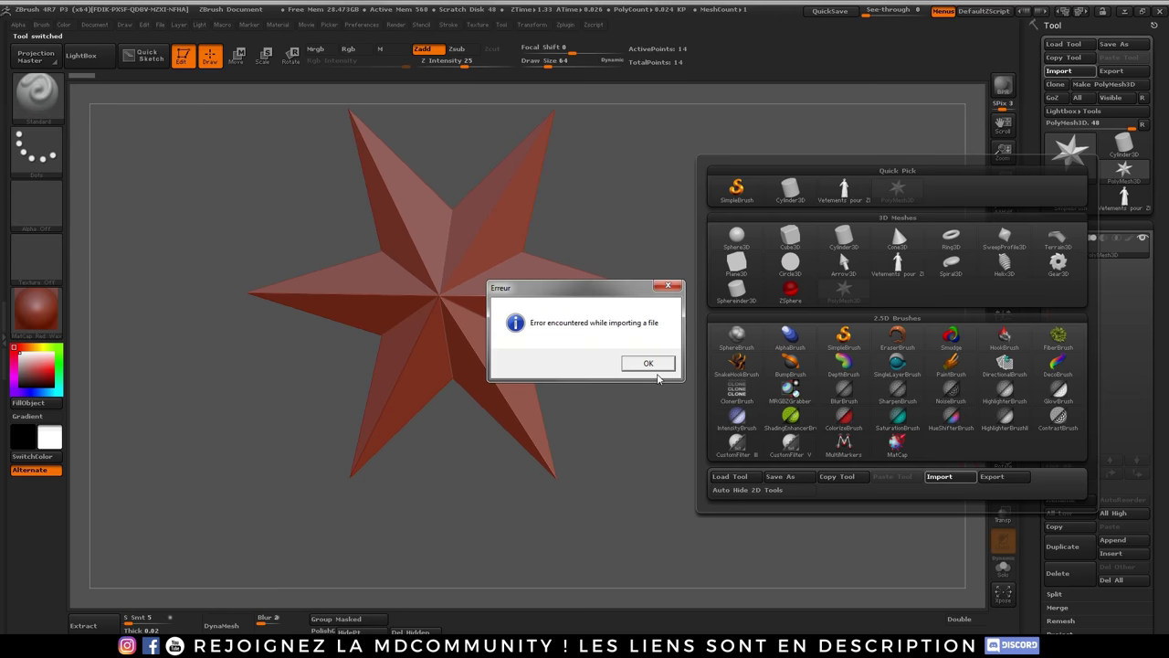
click(643, 366)
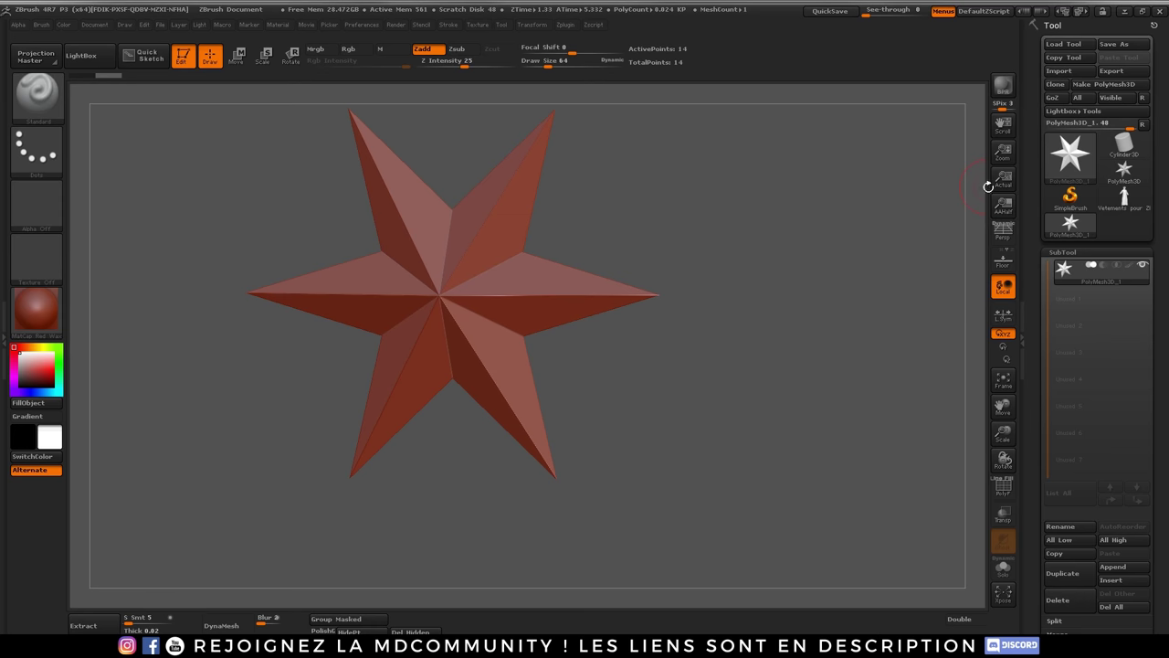
mouse_move(1124, 171)
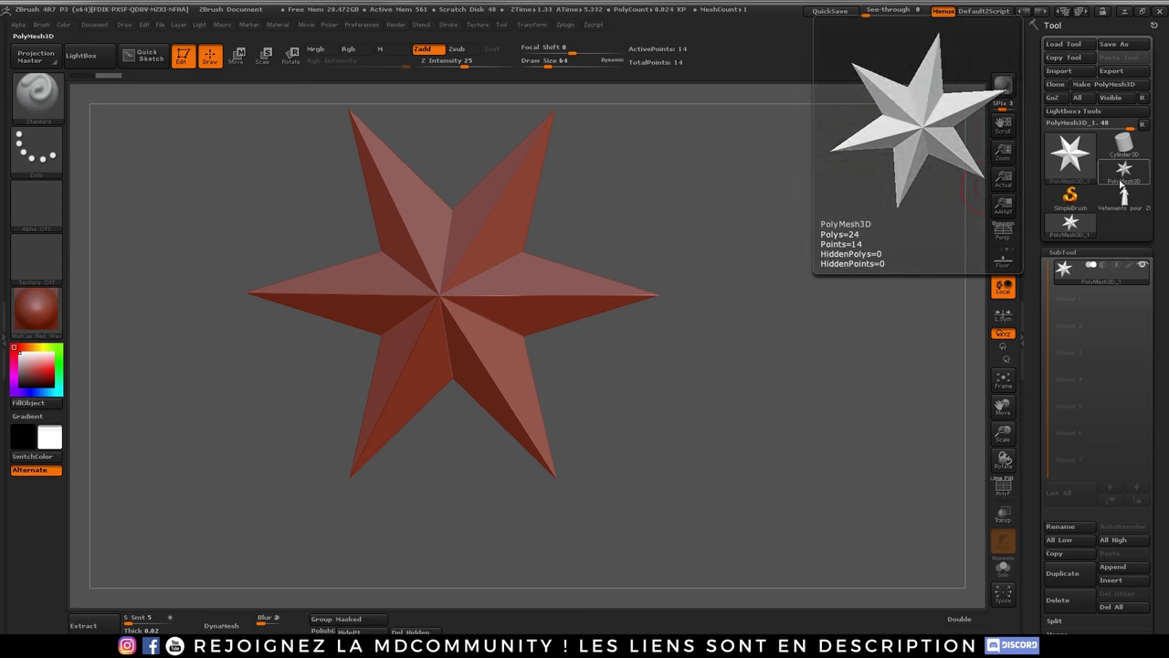
click(1123, 180)
click(1126, 179)
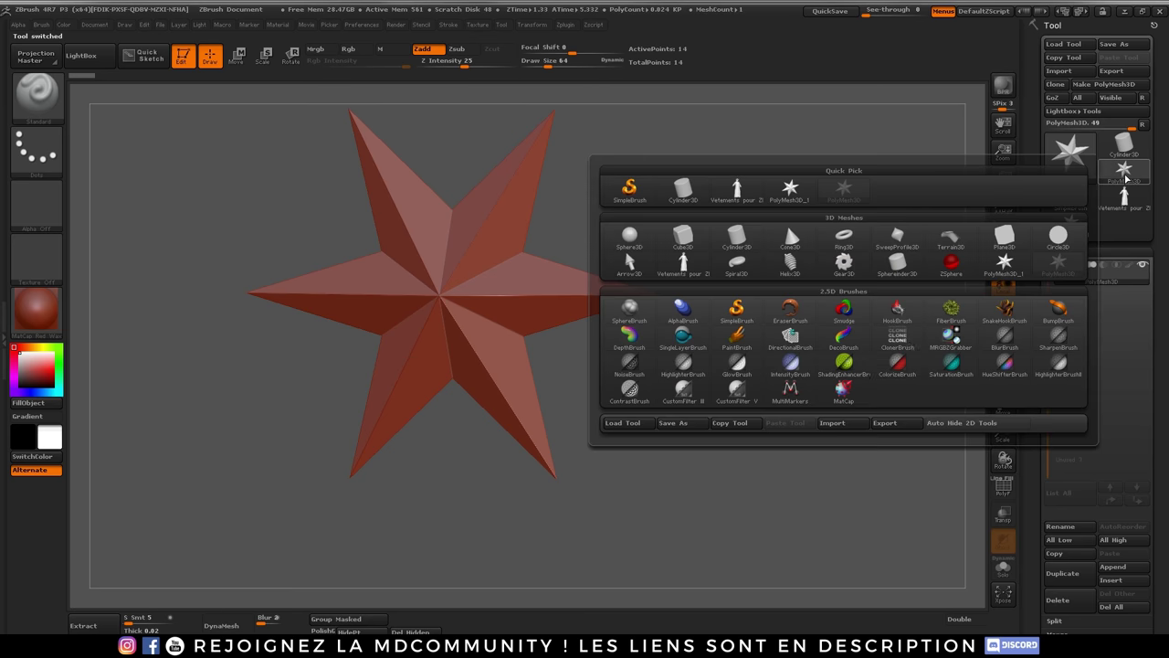
click(832, 423)
click(281, 99)
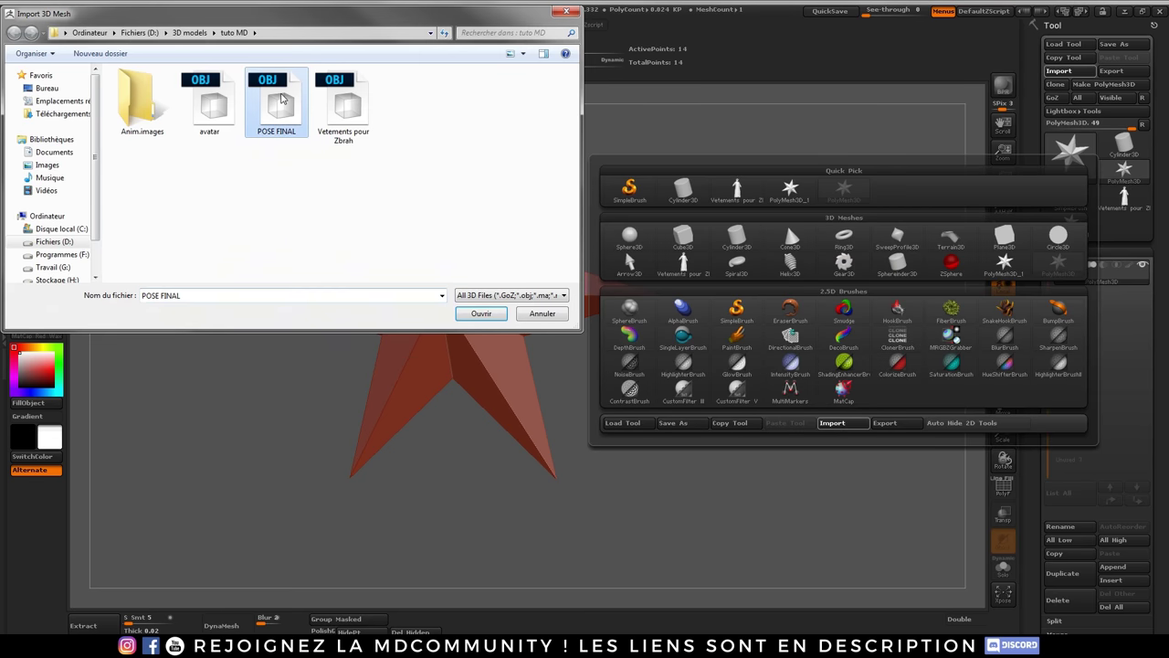
double_click(281, 99)
drag(571, 256, 663, 226)
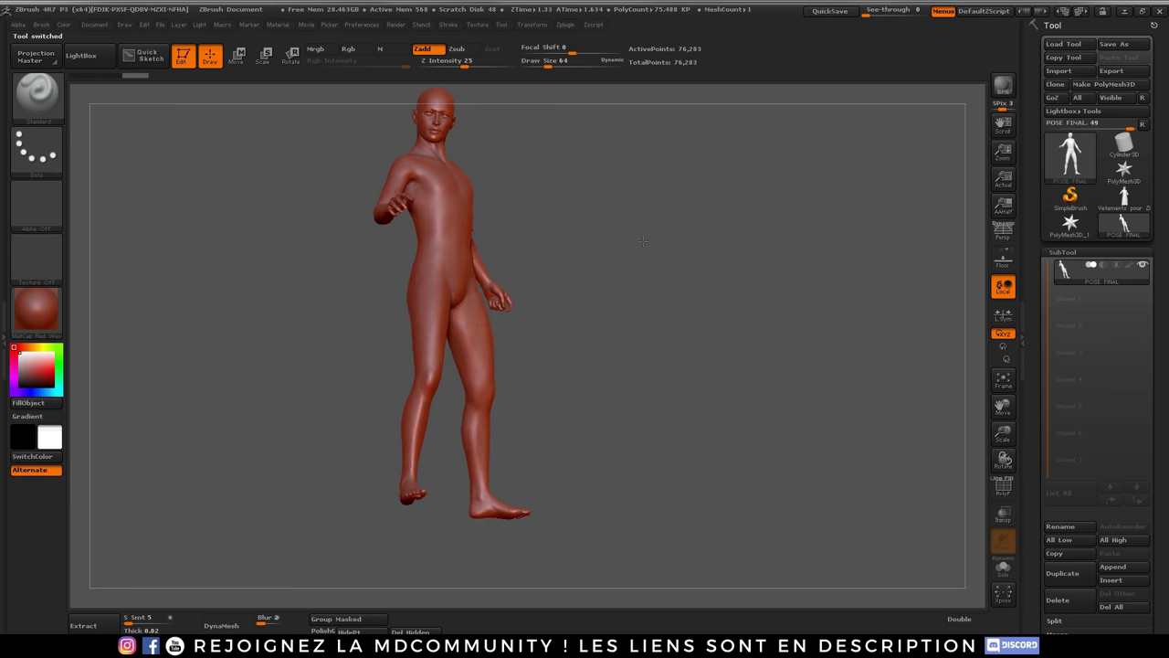
- Insert the Vetements pour Zbrah clothing as a subtool, then delete that subtool
click(1114, 585)
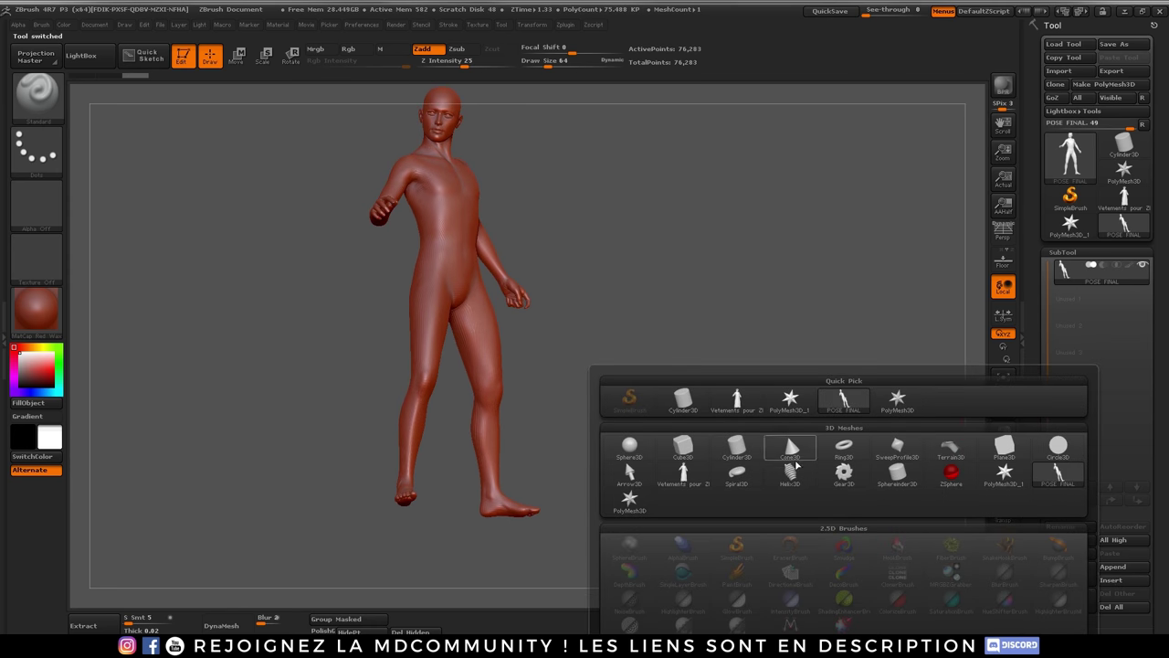
click(740, 400)
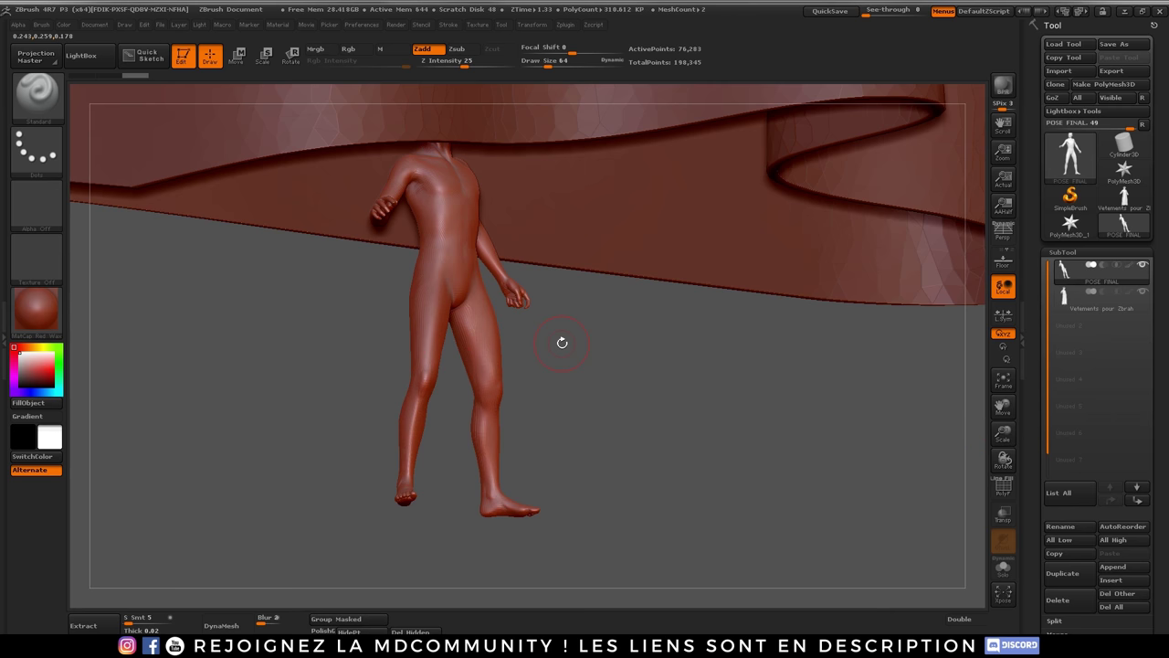
click(1101, 303)
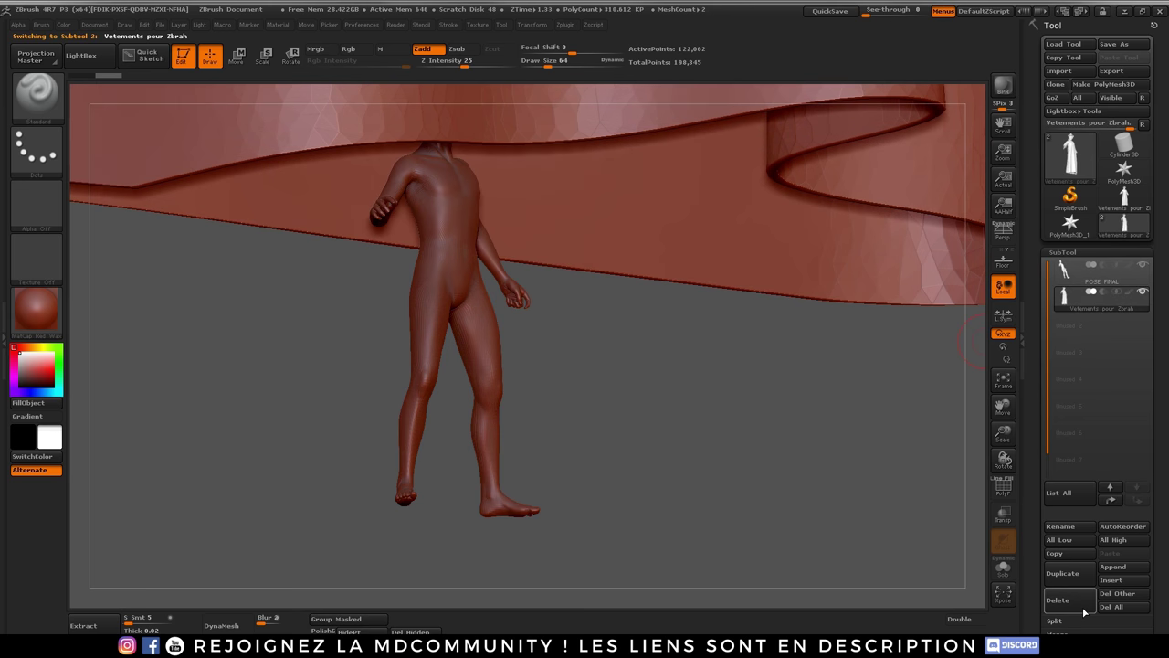
click(1083, 603)
click(939, 633)
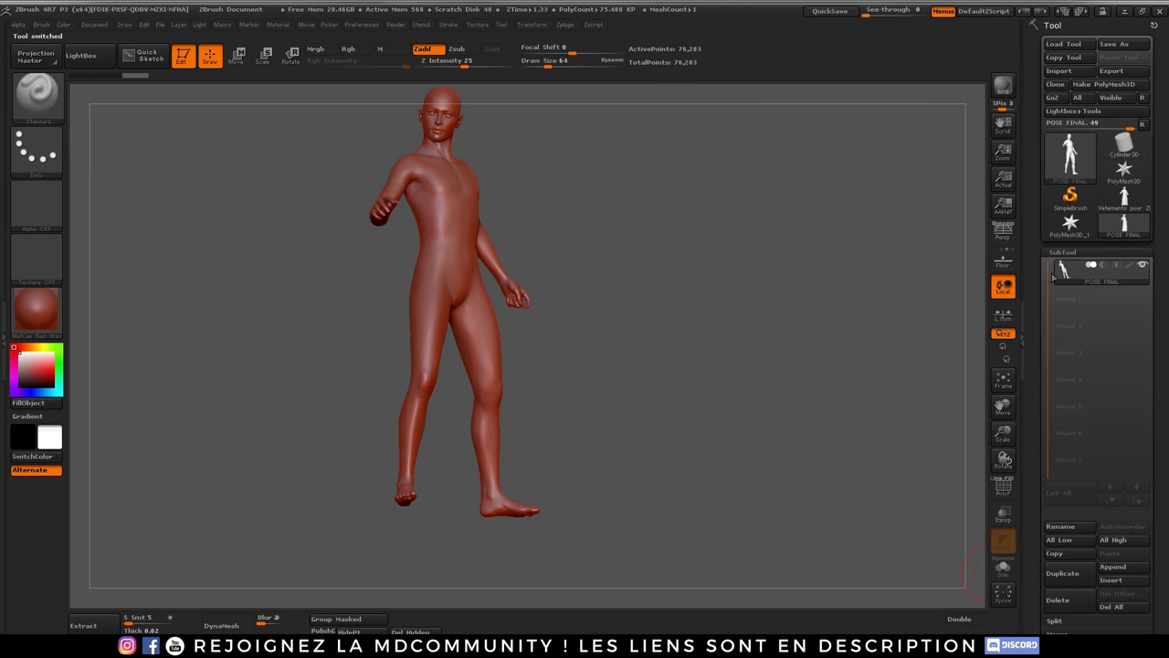
- Import the Sweat Dessus OBJ from Man In Black/Cloth Exports
click(1071, 601)
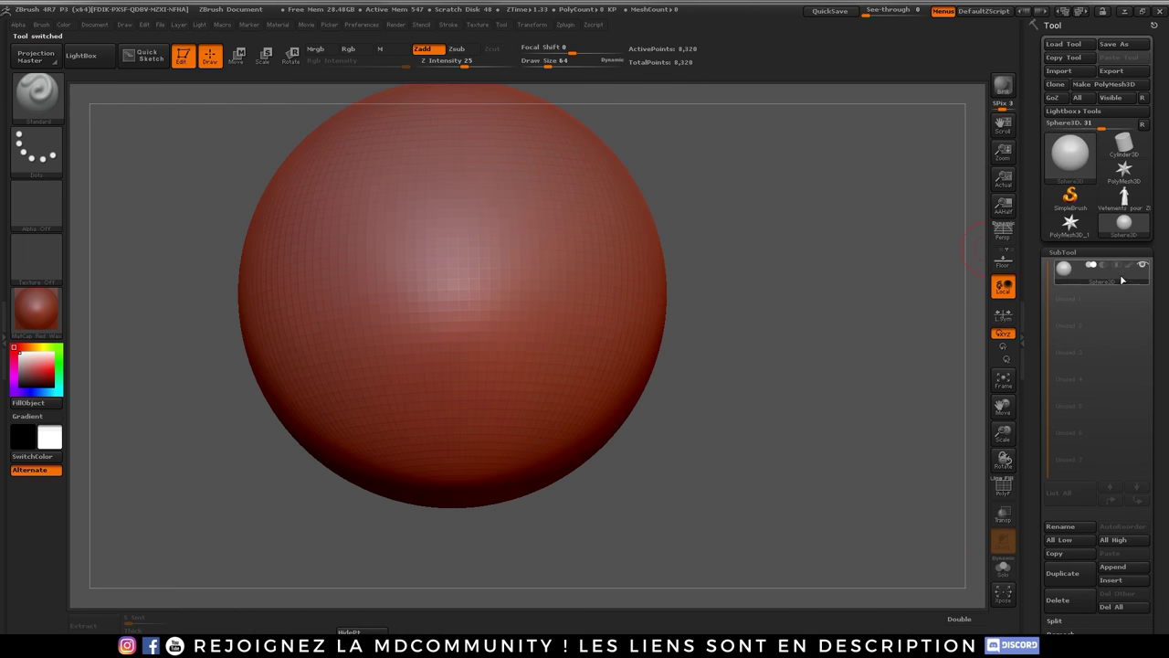
click(1125, 173)
click(832, 423)
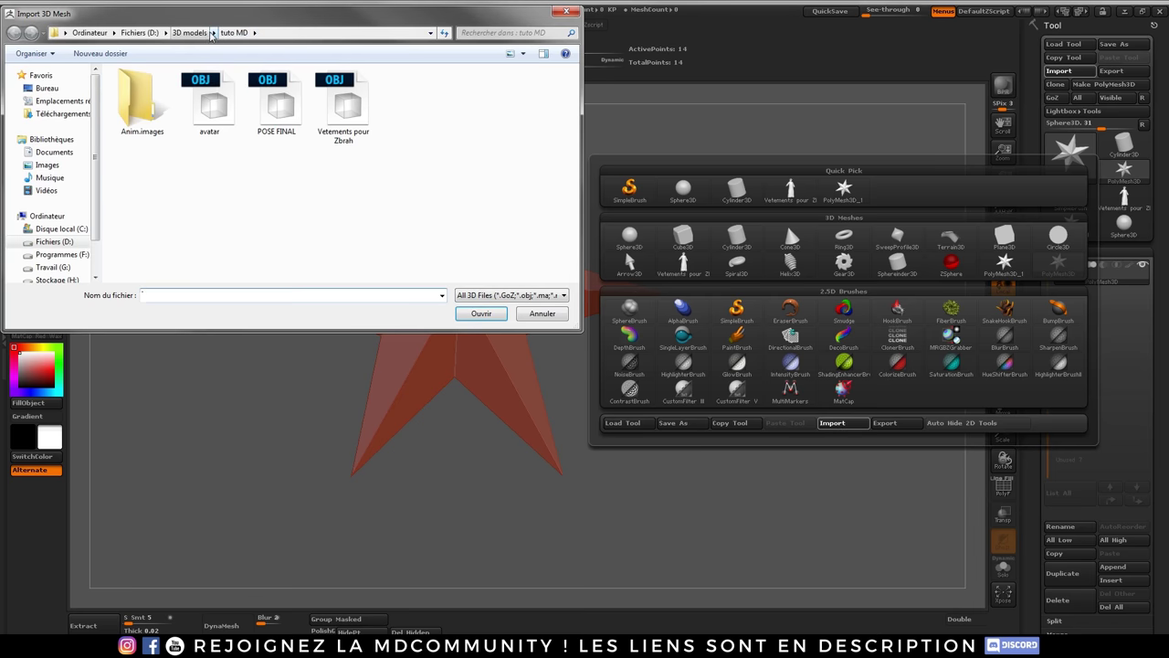
click(214, 33)
click(190, 32)
double_click(275, 99)
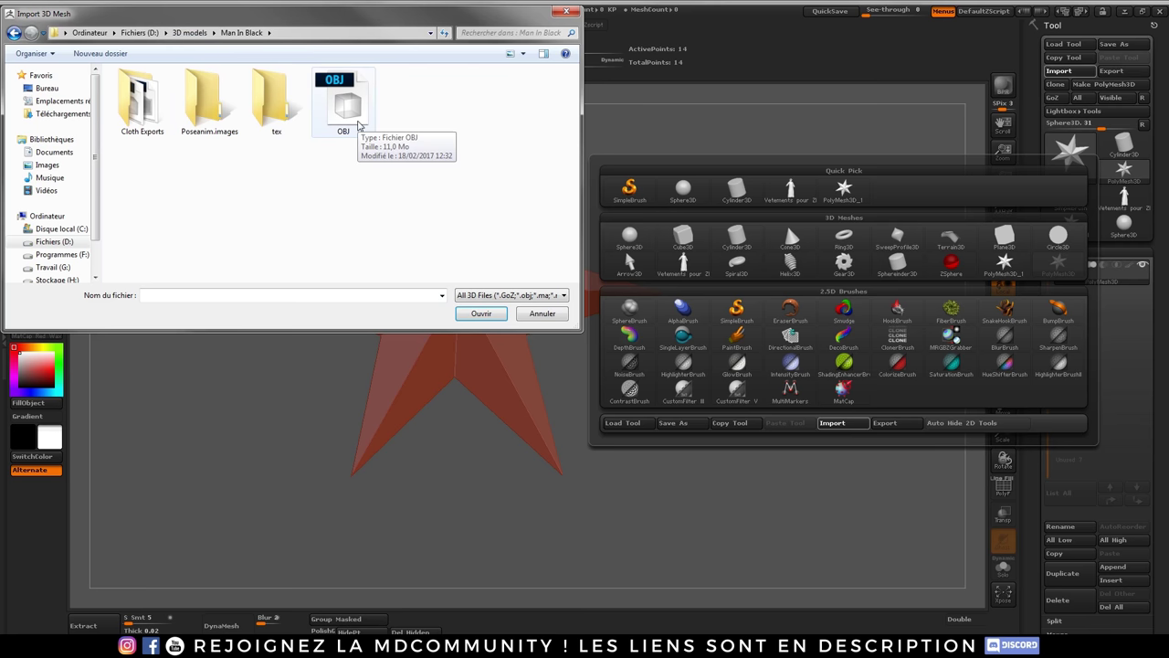
double_click(151, 93)
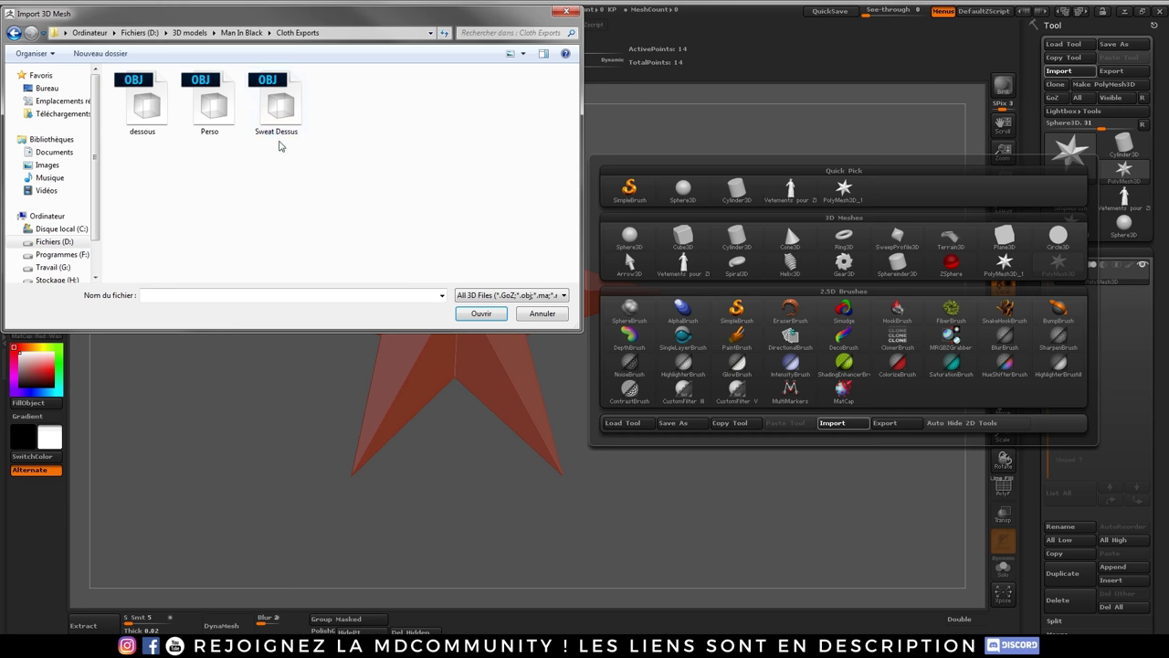
double_click(286, 109)
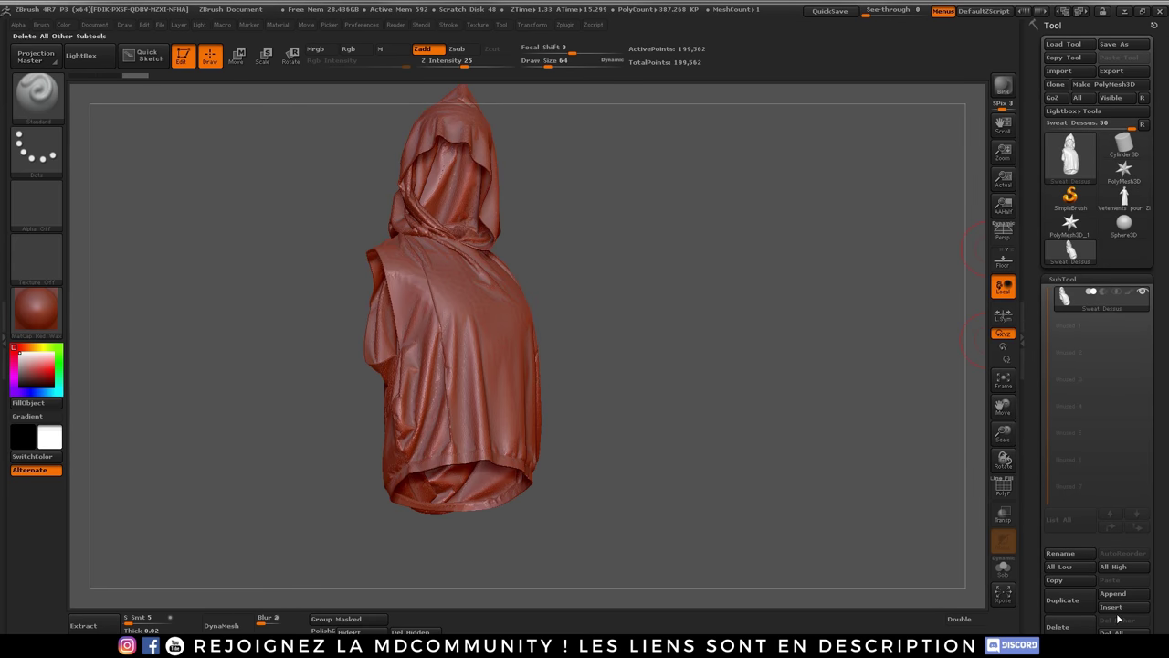
- Import the dessous and Perso OBJ meshes, leaving Perso as the active tool
click(1131, 170)
click(1131, 170)
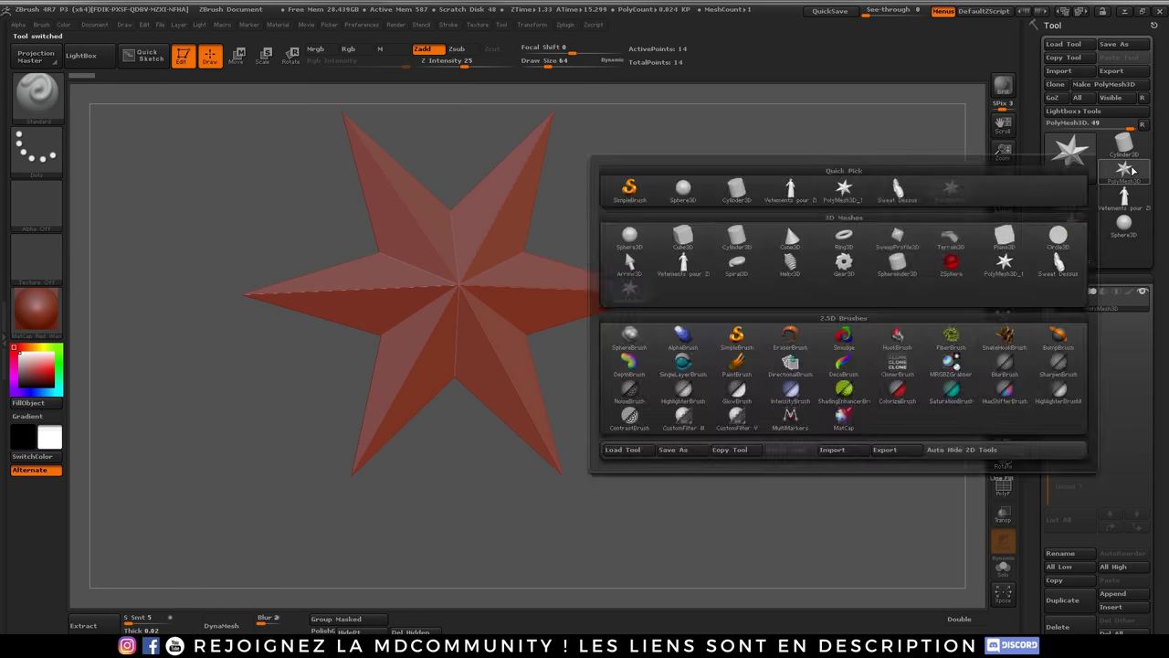
click(1124, 170)
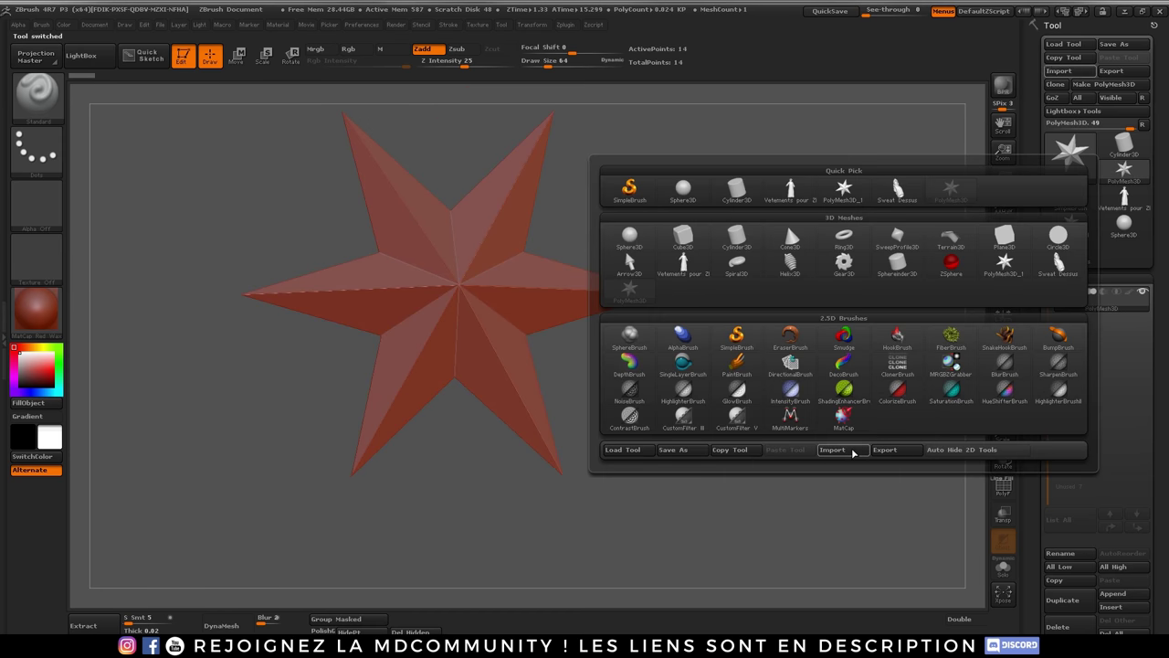
click(841, 450)
double_click(153, 105)
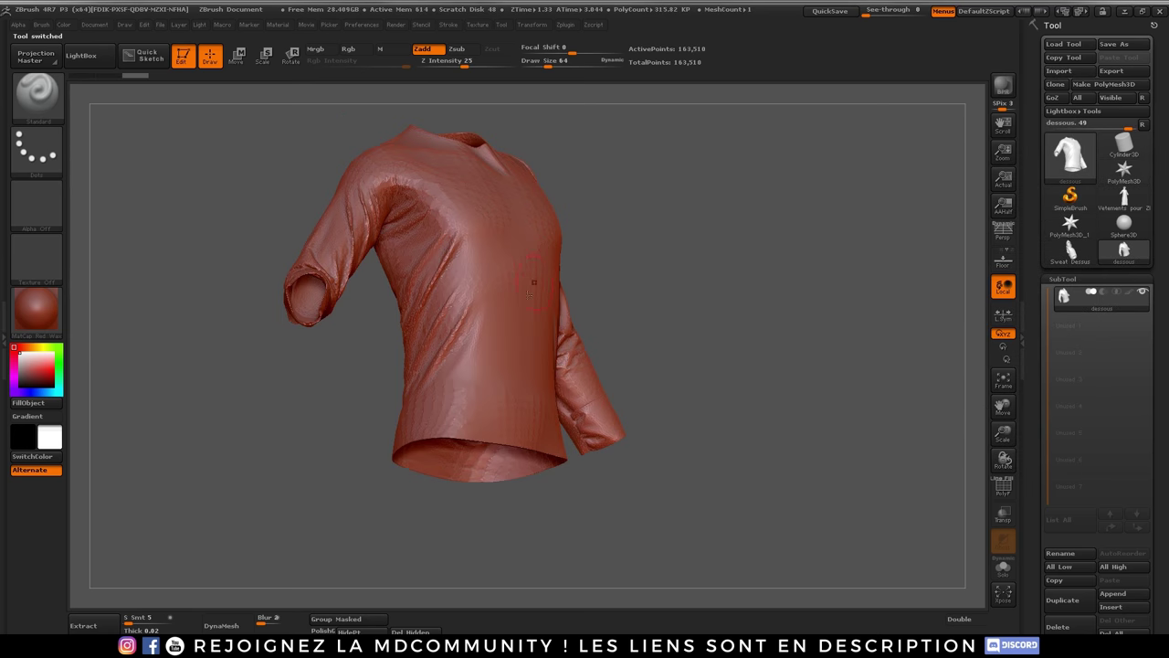
click(1125, 170)
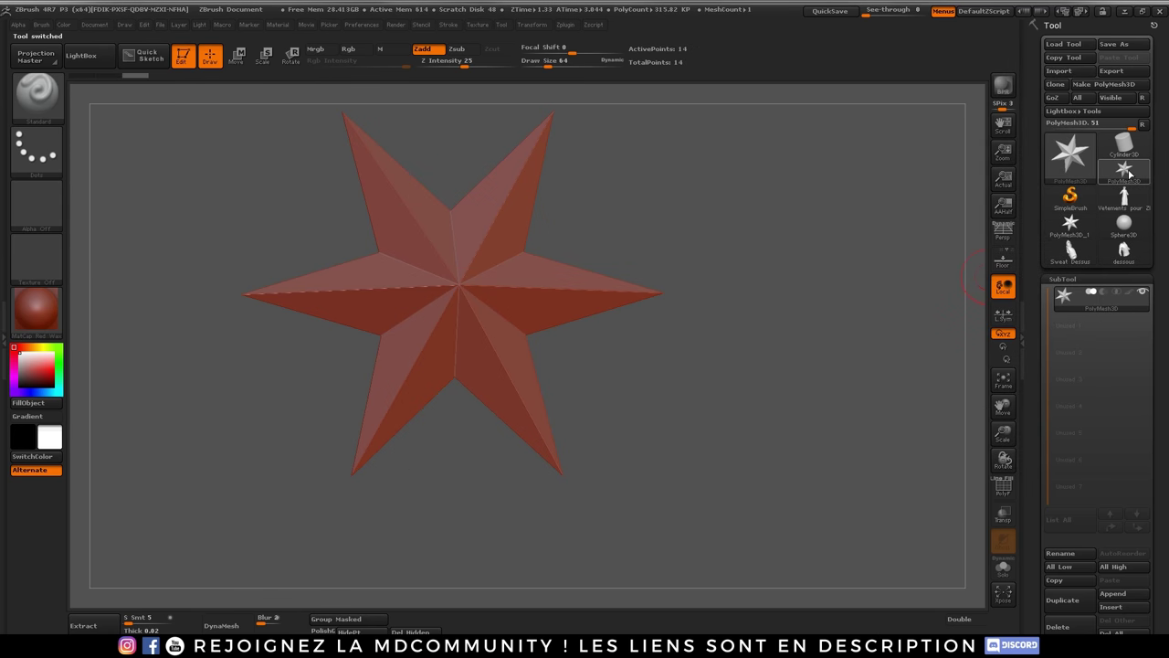
click(831, 450)
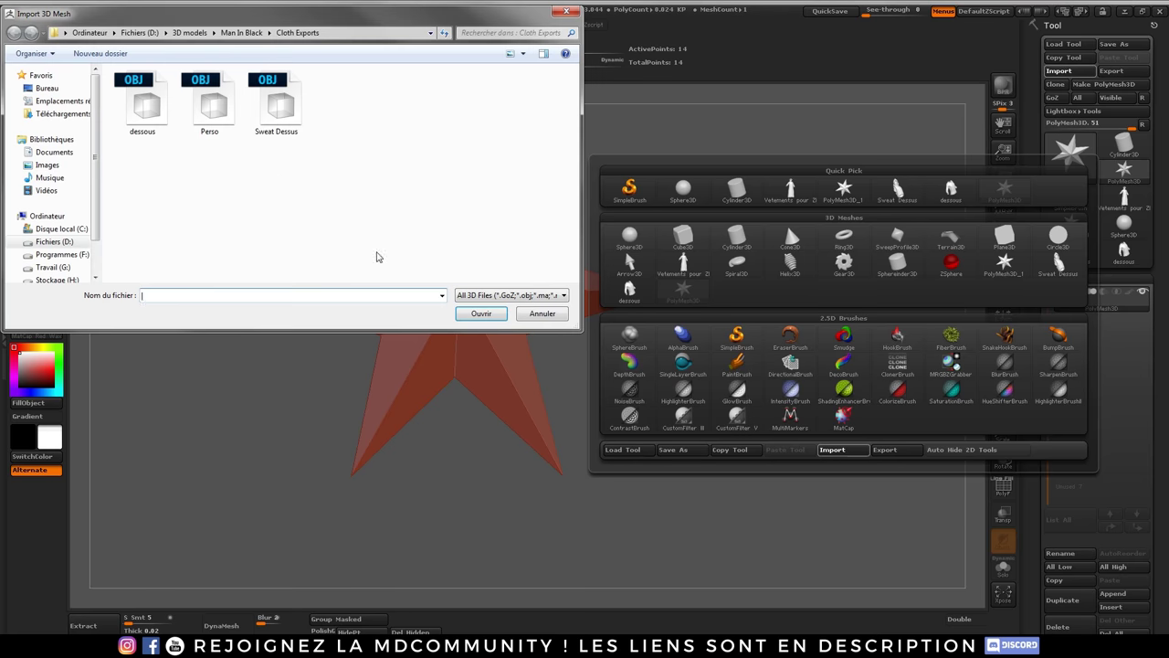
double_click(225, 115)
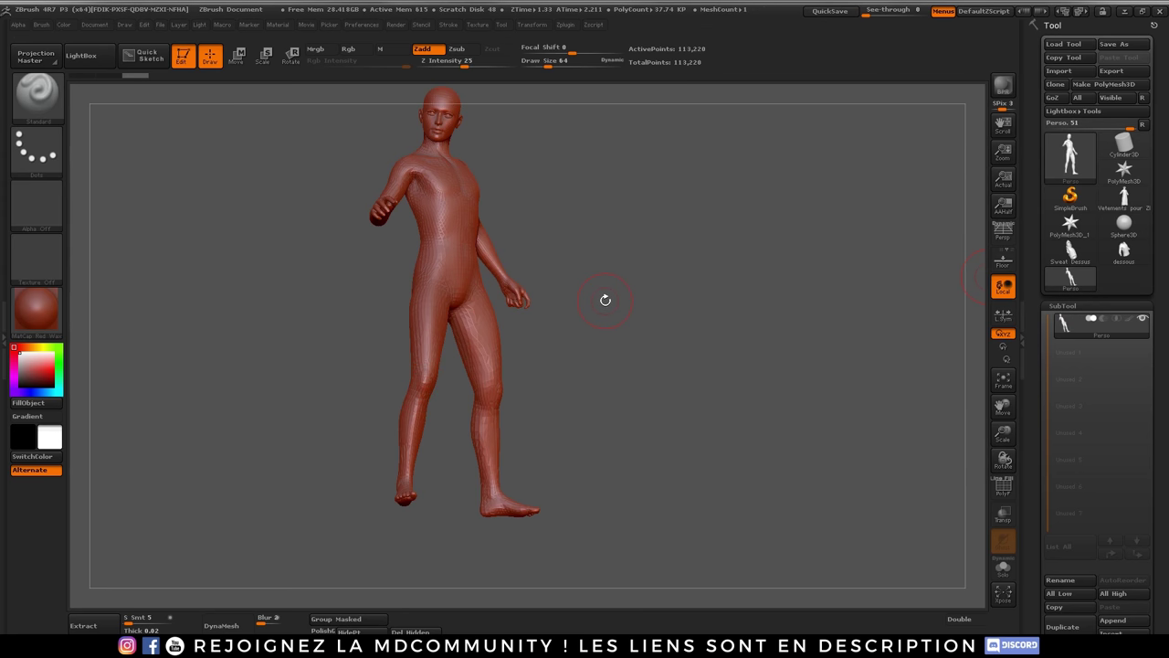
- Append dessous and Sweat Dessus as subtools of Perso and inspect the clothed figure
alt+drag(595, 292, 650, 323)
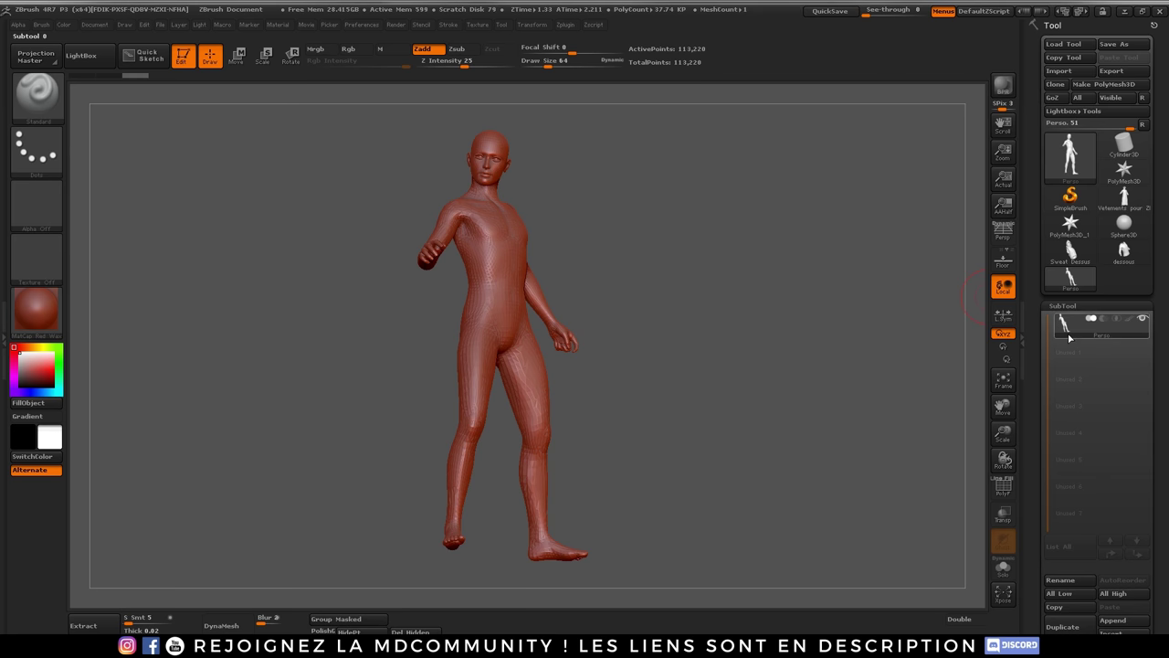
click(1115, 625)
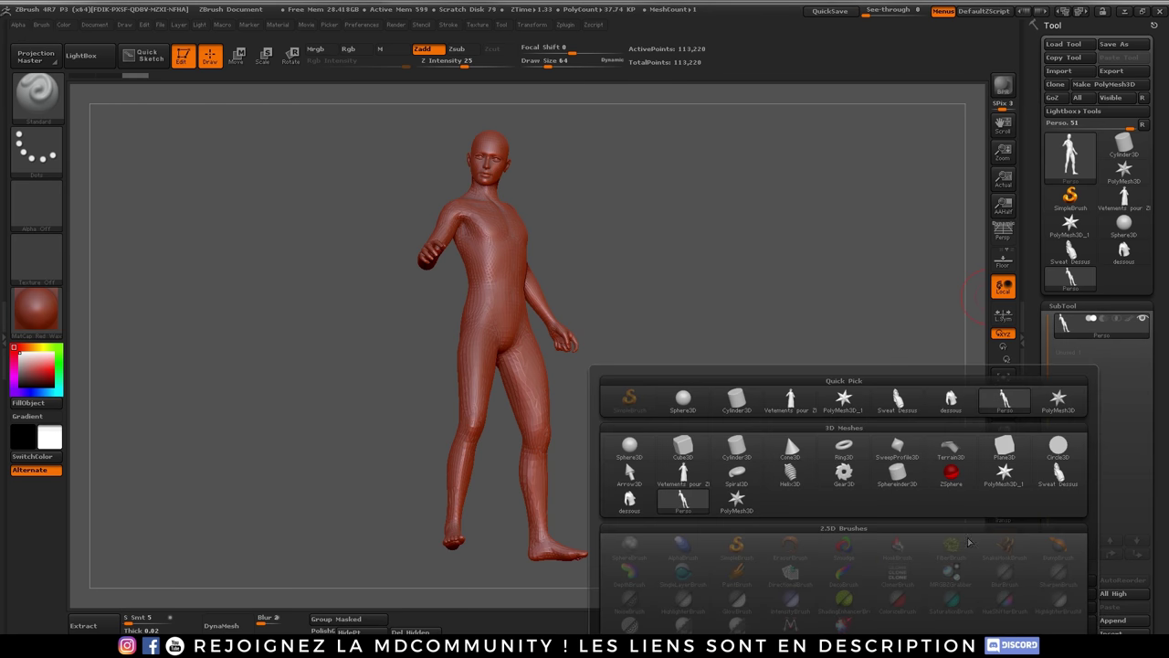
mouse_move(790, 399)
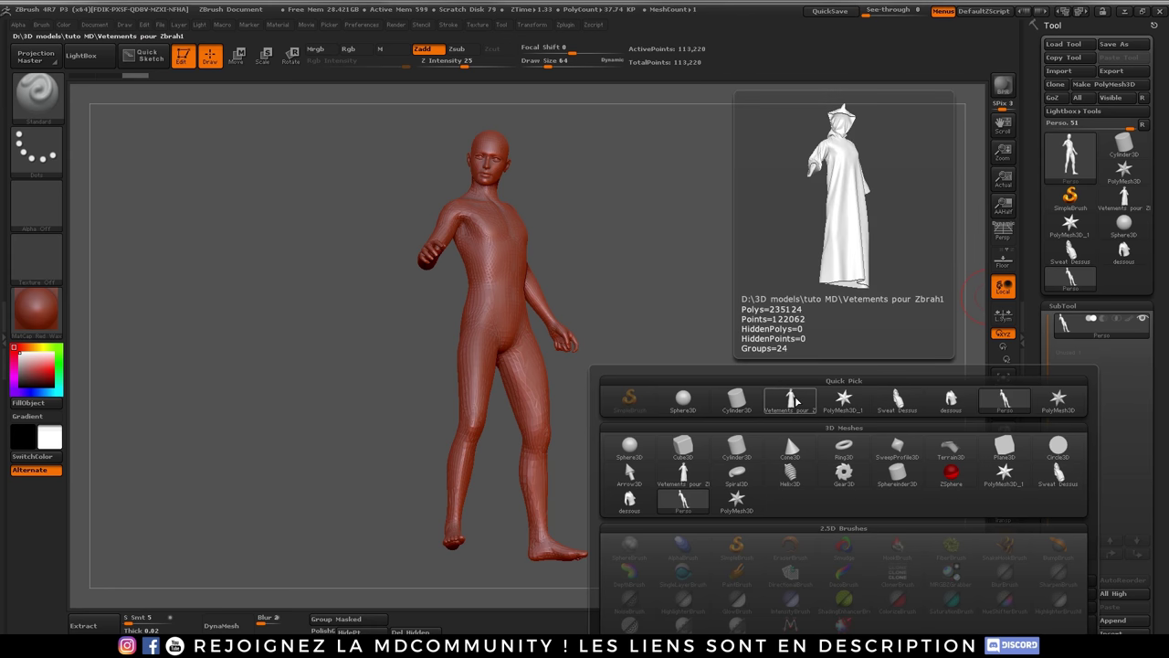
click(950, 399)
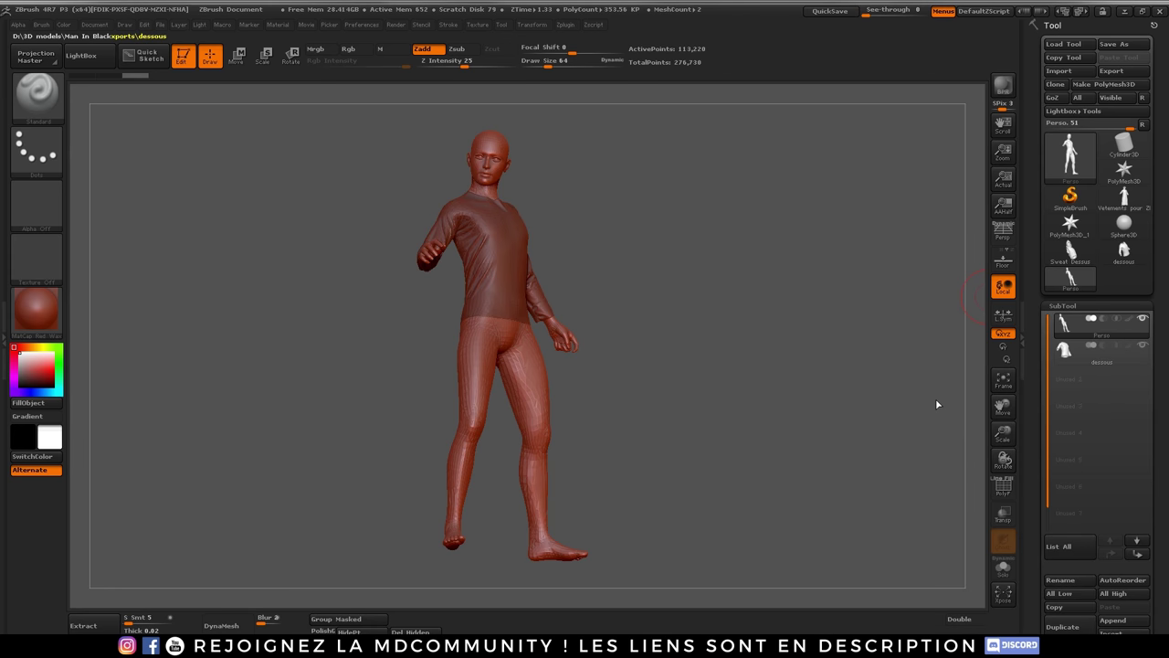
click(1116, 622)
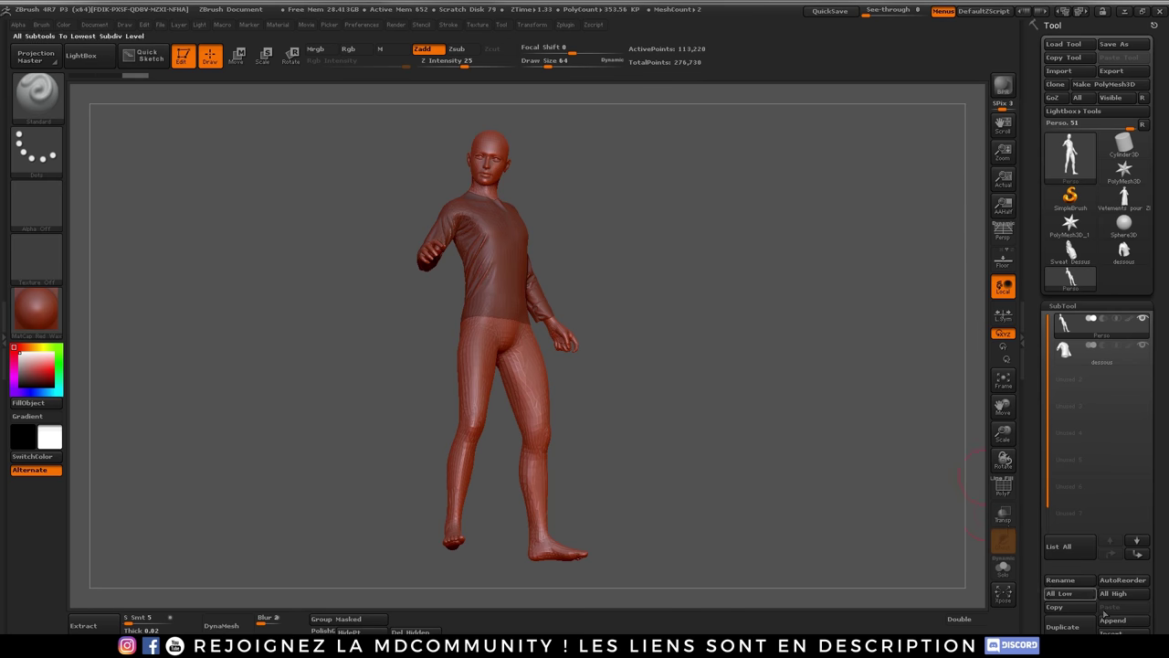
click(1113, 620)
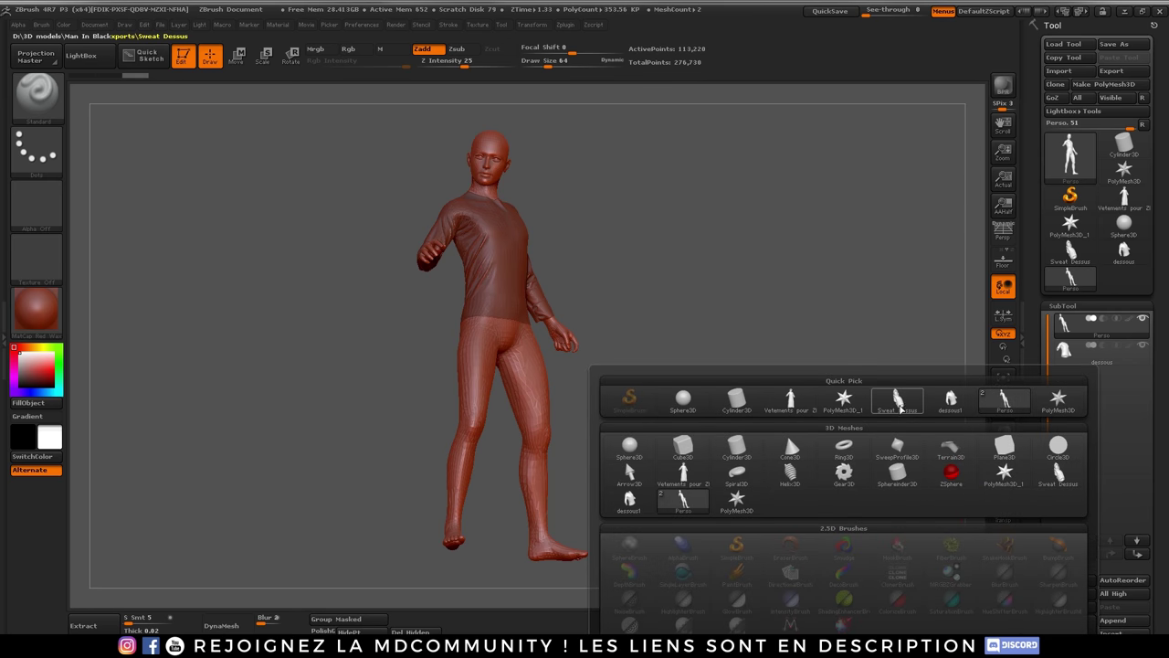
click(901, 408)
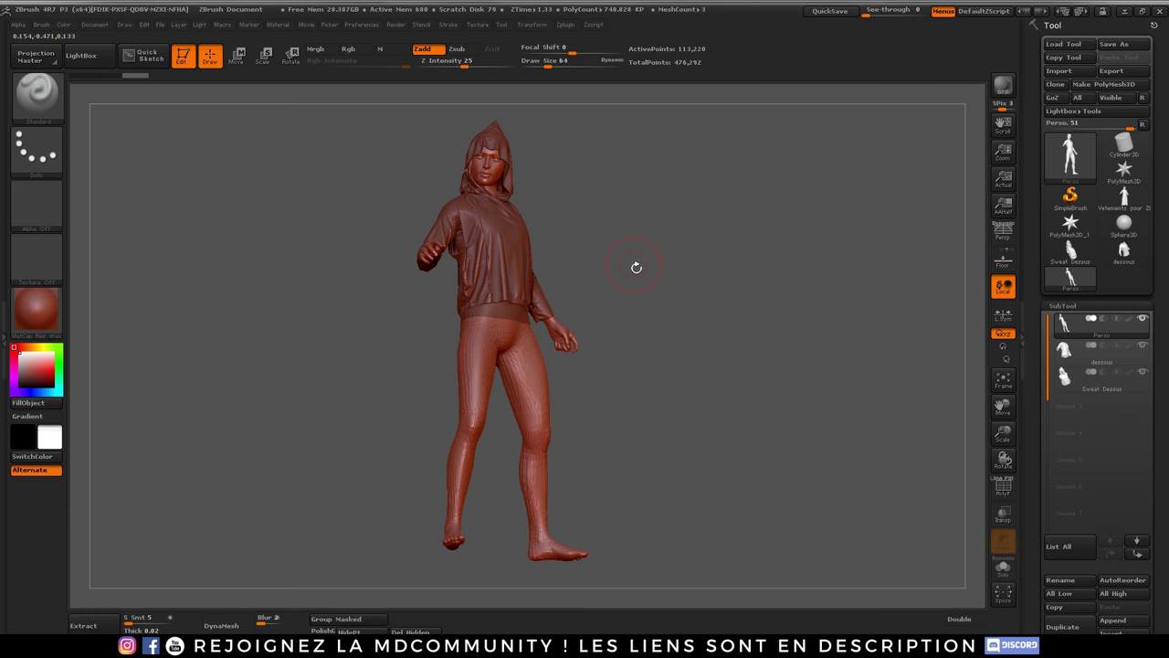
alt+right_drag(726, 347, 726, 293)
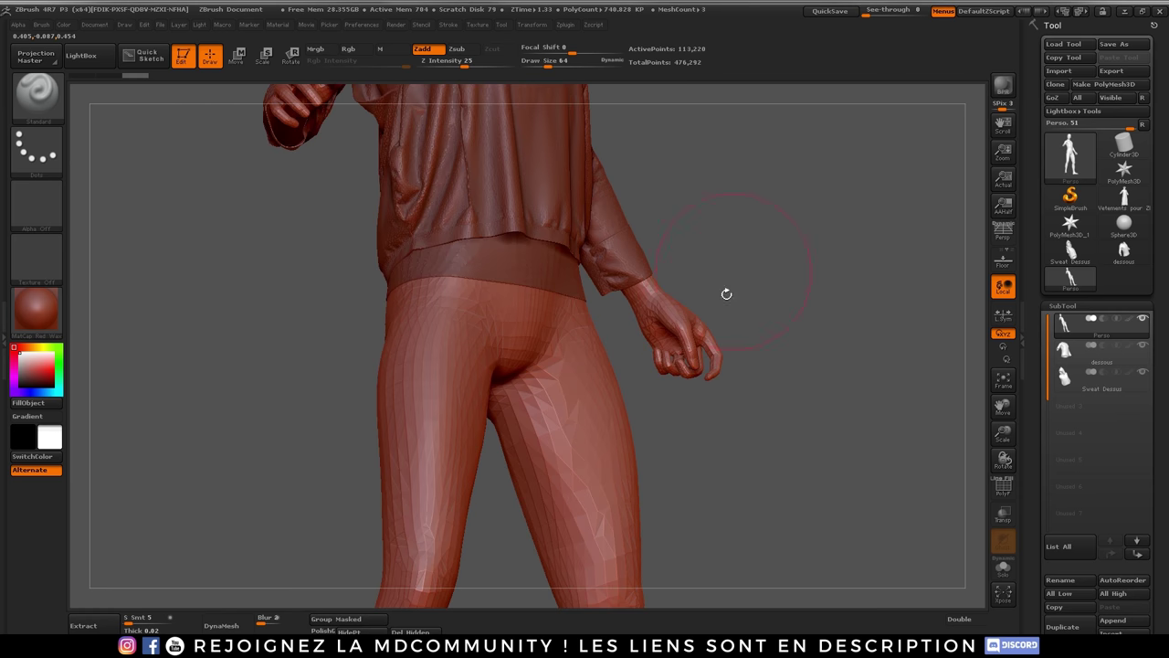
mouse_move(743, 213)
alt+mouse_down()
mouse_move(776, 554)
mouse_move(723, 426)
mouse_move(704, 393)
mouse_move(700, 403)
alt+mouse_up()
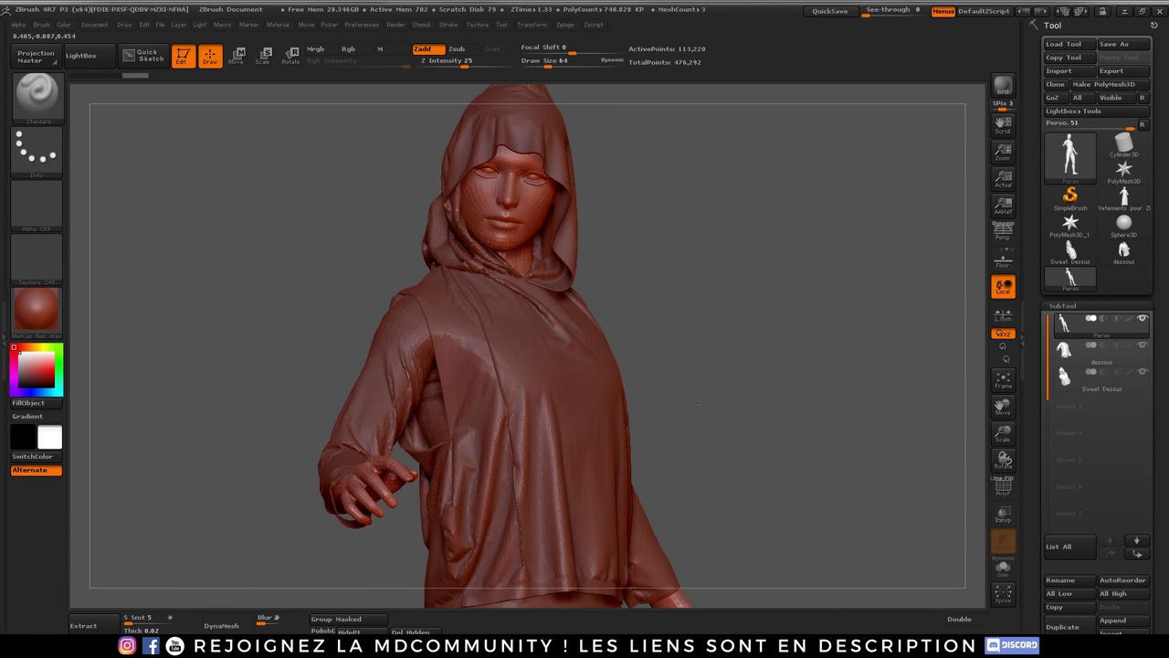
- Select the dessous shirt subtool and hide the Perso body and Sweat Dessus
click(1073, 350)
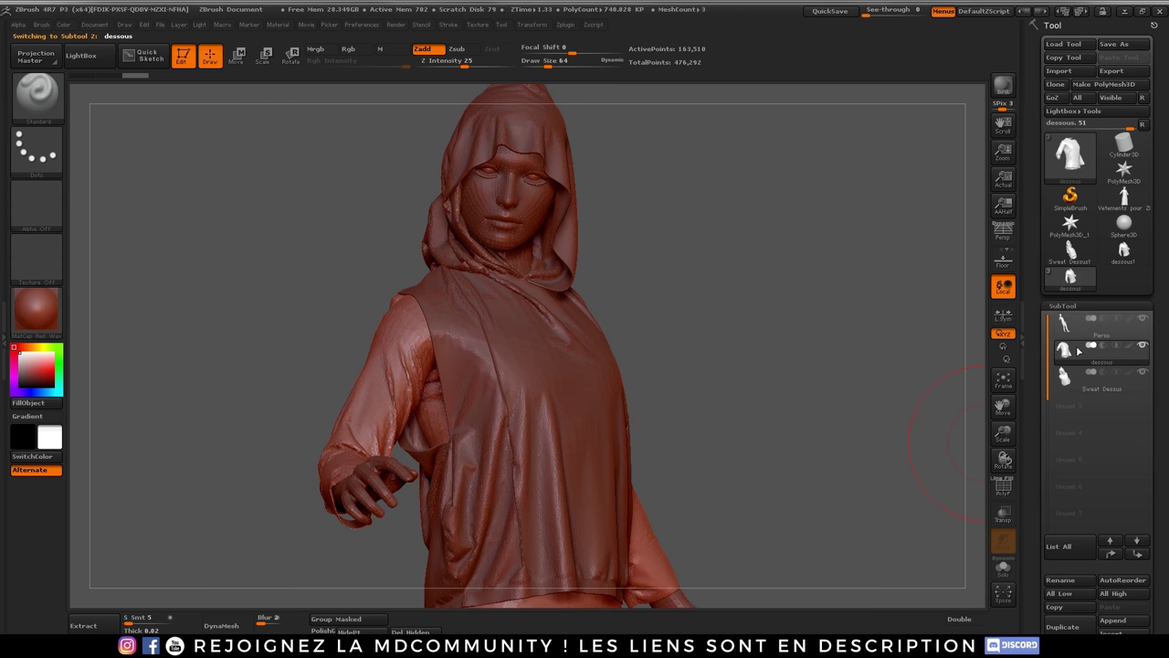
mouse_move(1096, 351)
click(1143, 318)
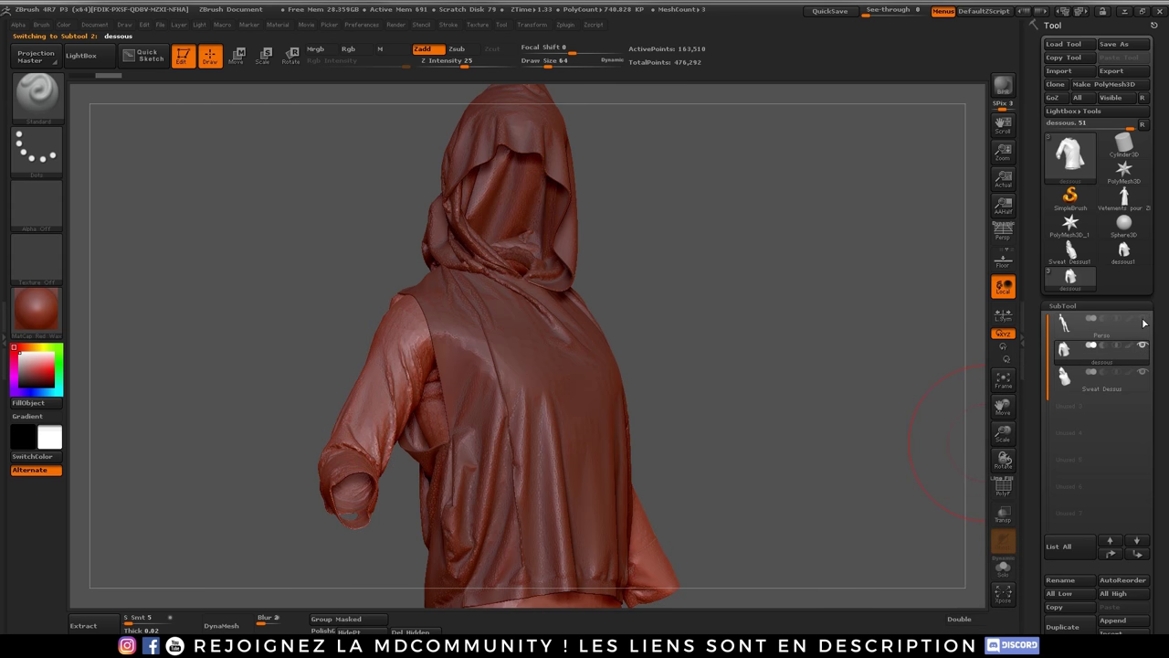
click(1142, 372)
drag(703, 425, 703, 342)
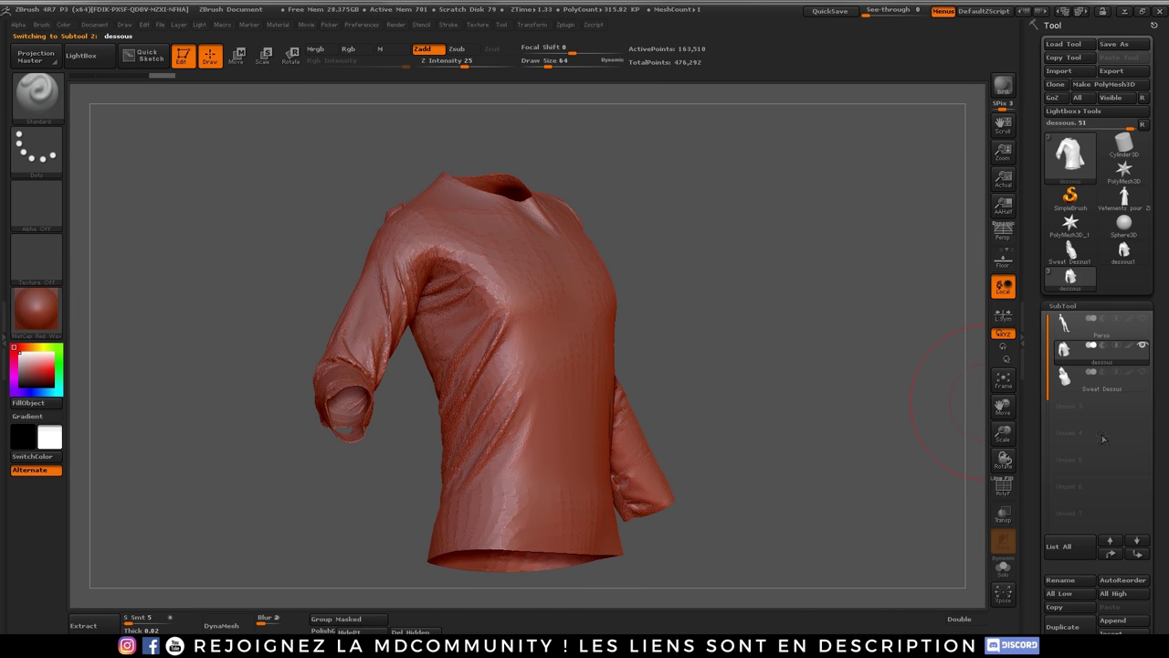
click(1077, 307)
- Weld the shirt's points with WeldPoints and subdivide it once
click(1077, 307)
click(1079, 319)
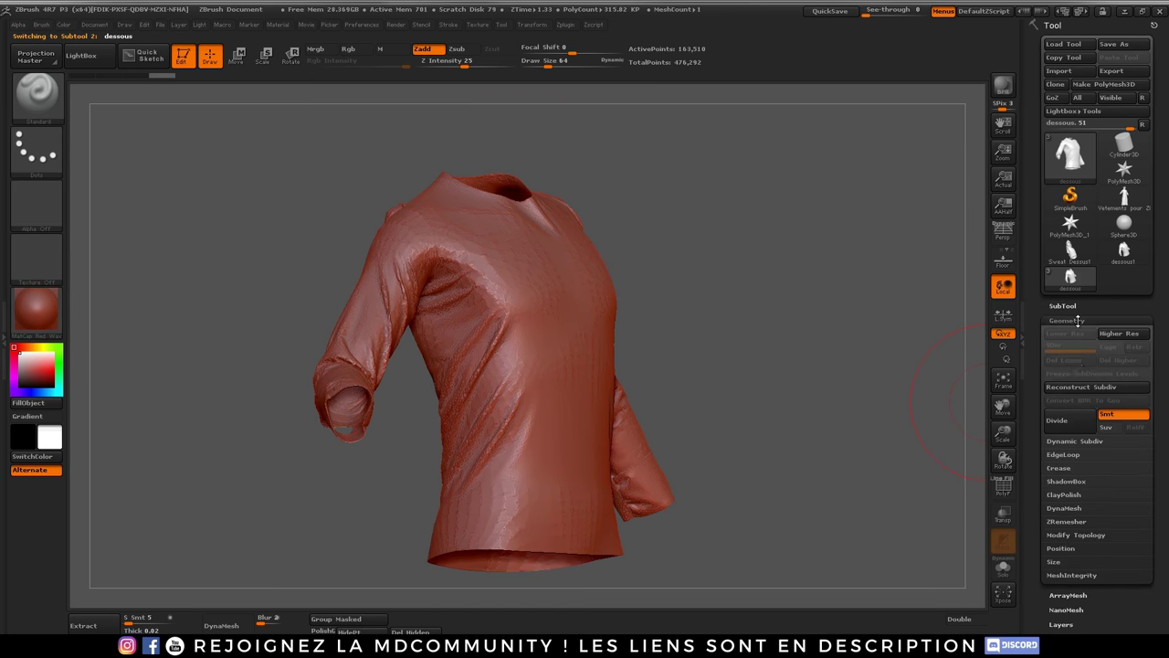
click(1067, 536)
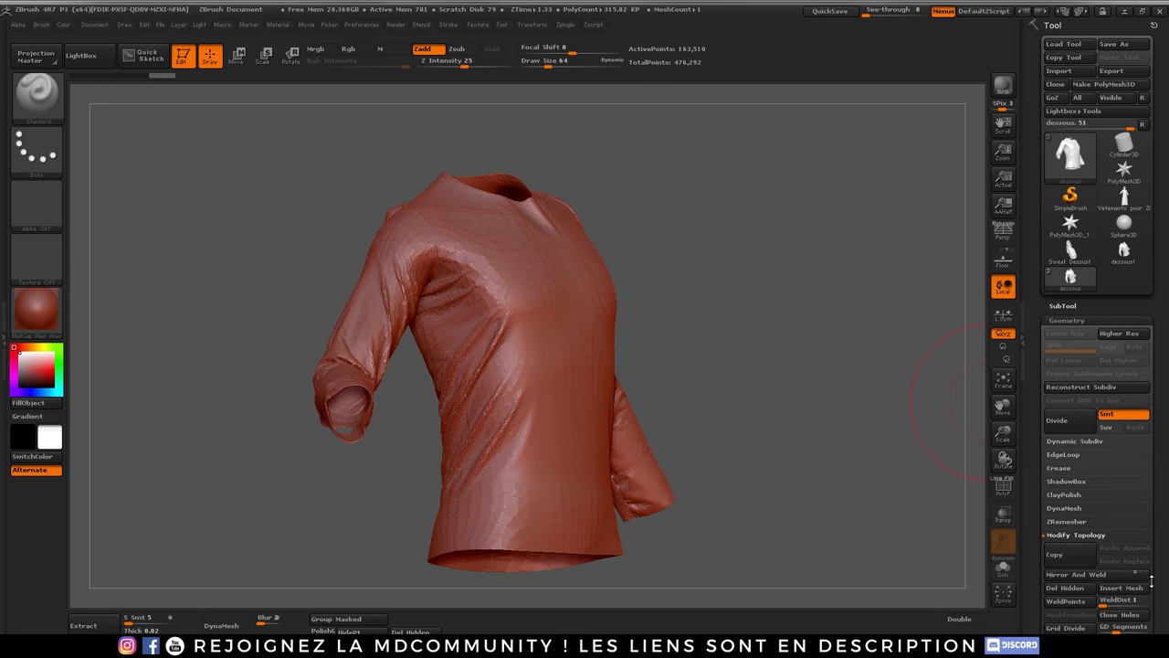
drag(1157, 562, 1155, 489)
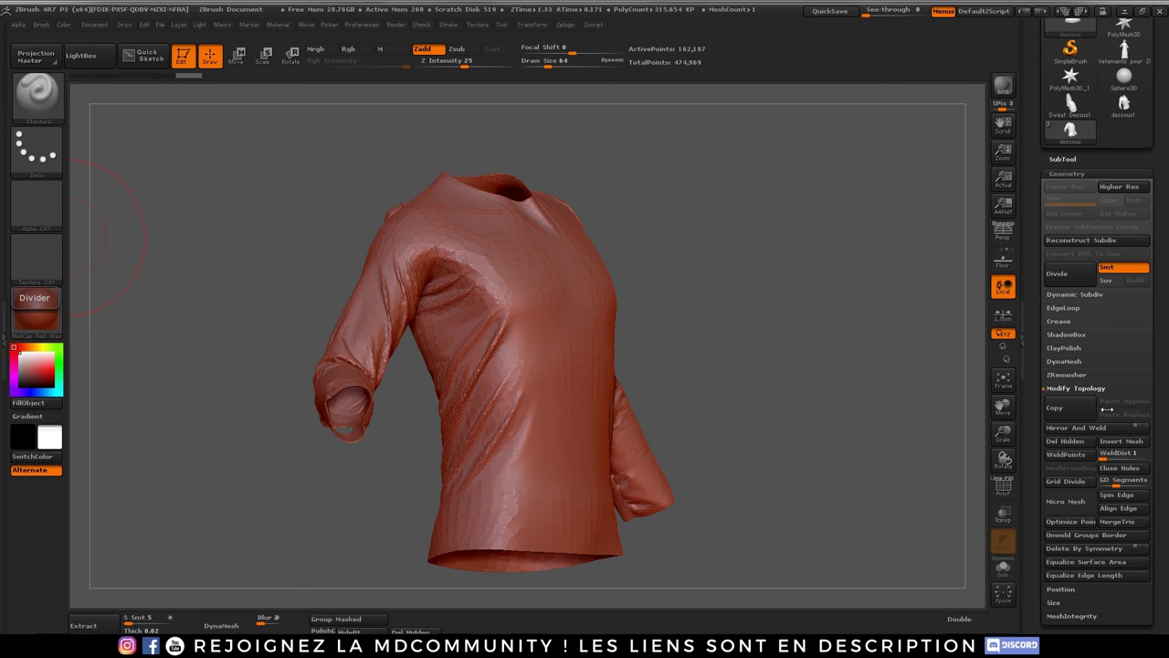
click(1066, 454)
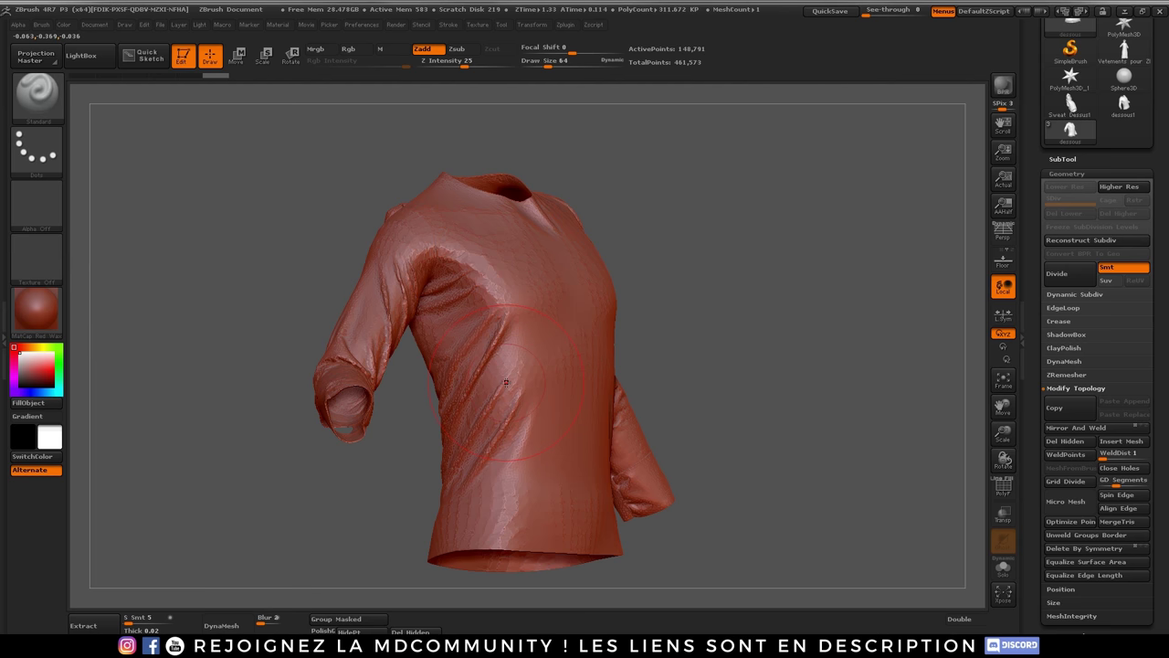
mouse_move(717, 363)
mouse_down()
mouse_move(695, 377)
mouse_move(713, 362)
mouse_up()
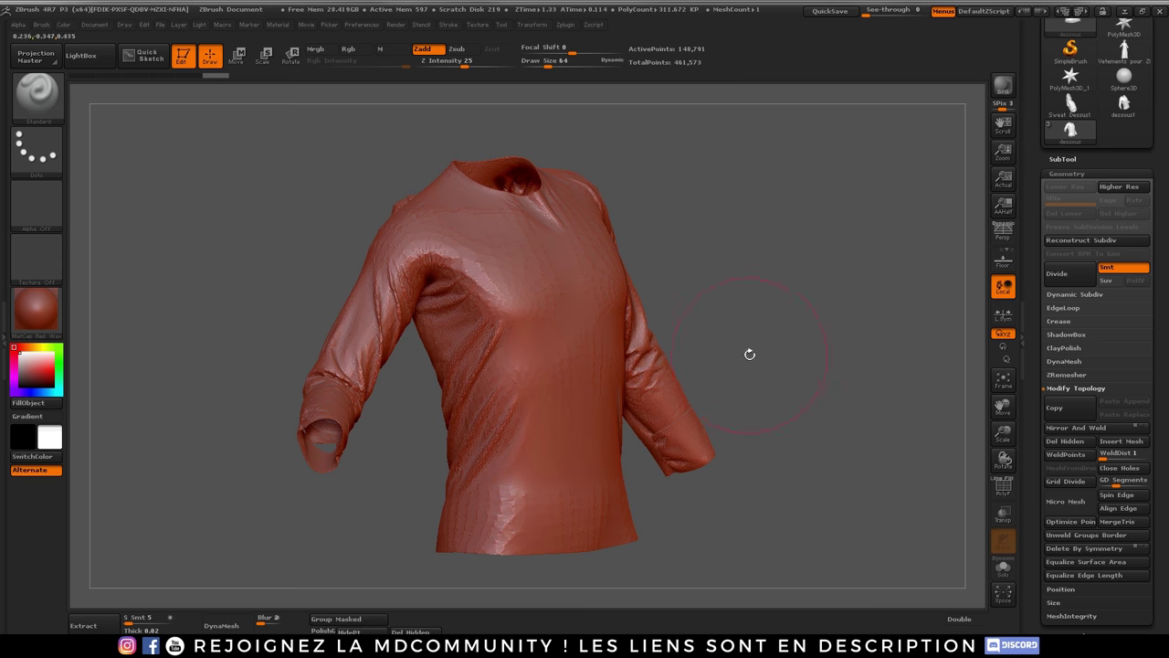
click(1060, 279)
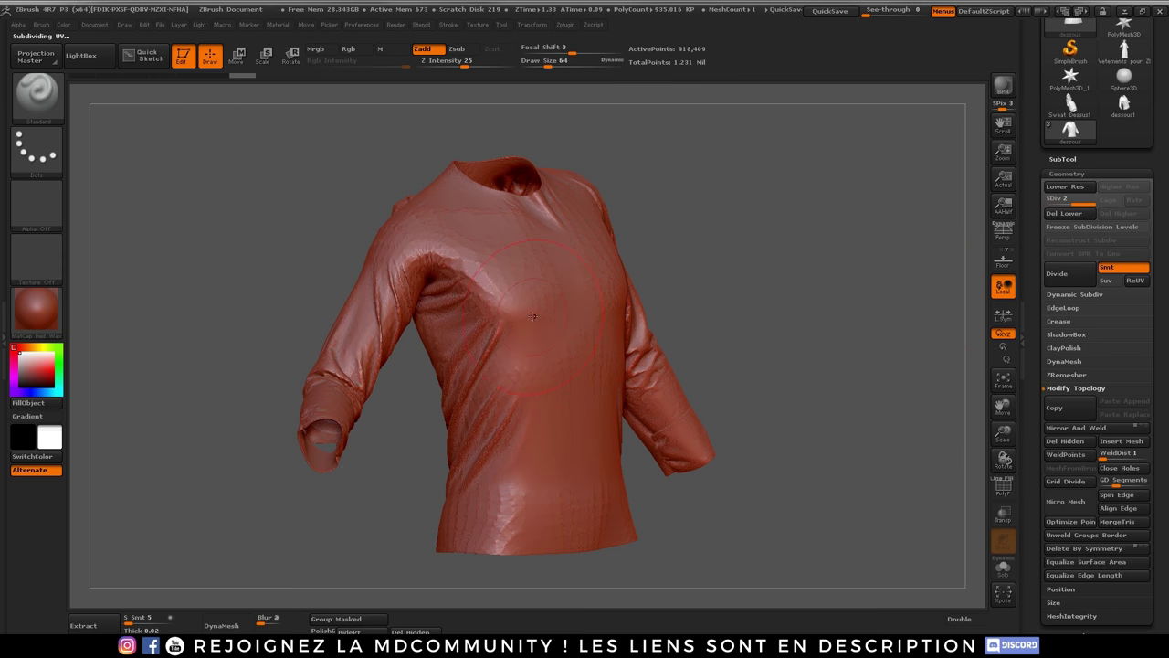
- Smooth the shirt's shoulder, sleeve and belly wrinkles with a smaller Smooth brush
key(shift)
key(space)
drag(531, 319, 519, 317)
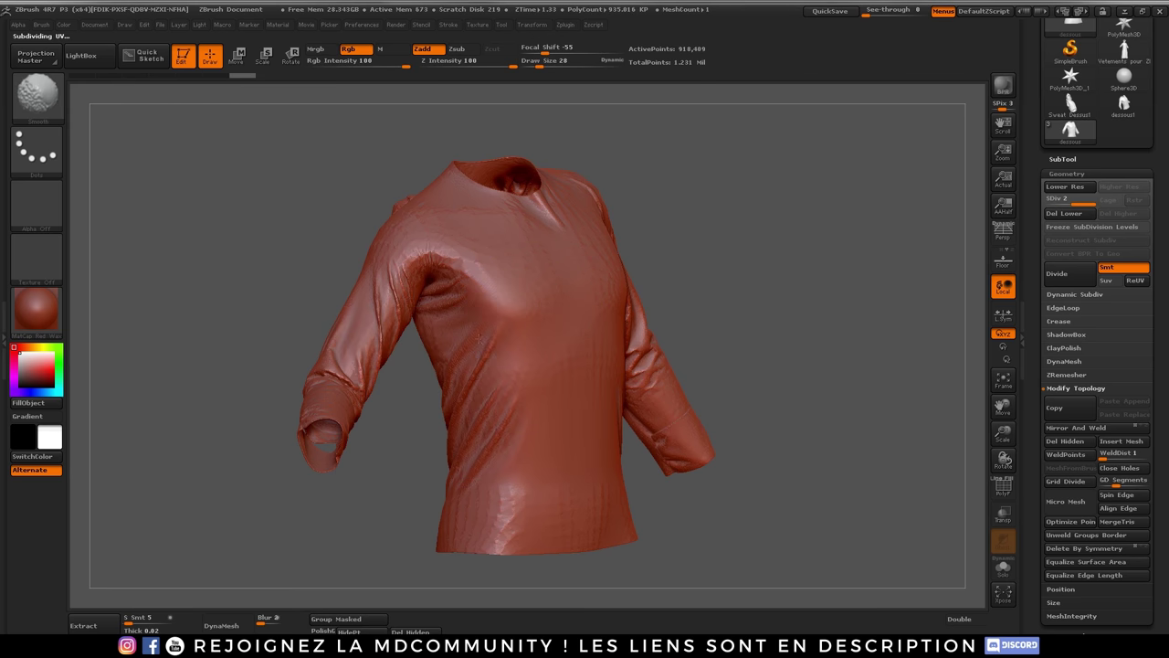
shift+drag(406, 258, 358, 384)
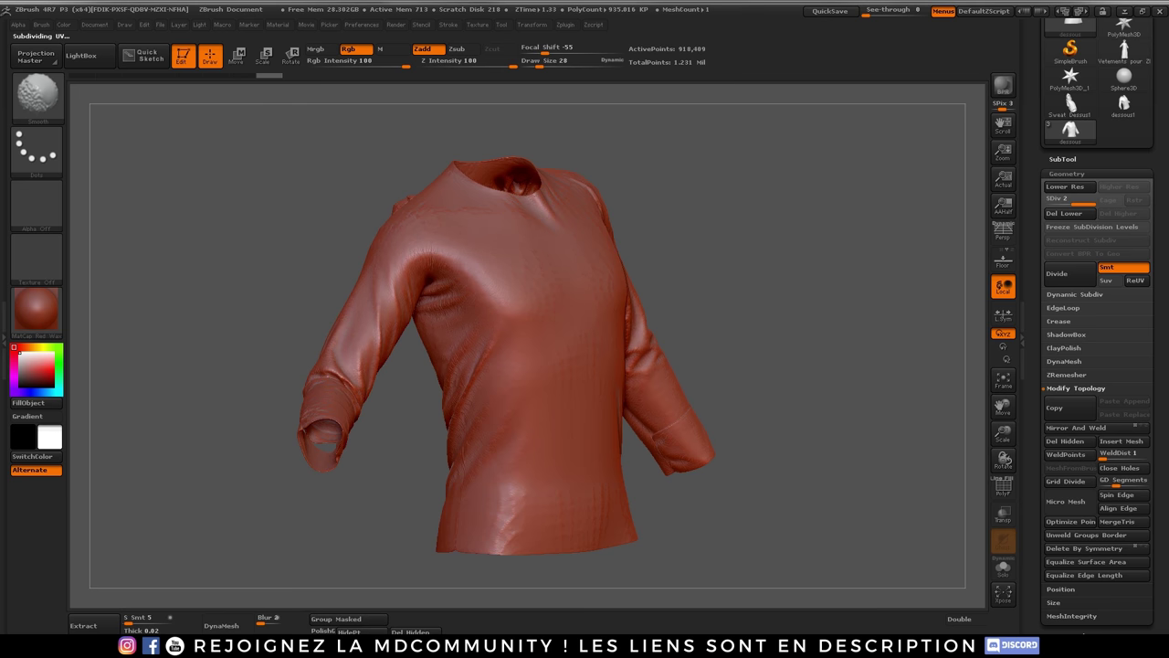
drag(807, 499, 702, 395)
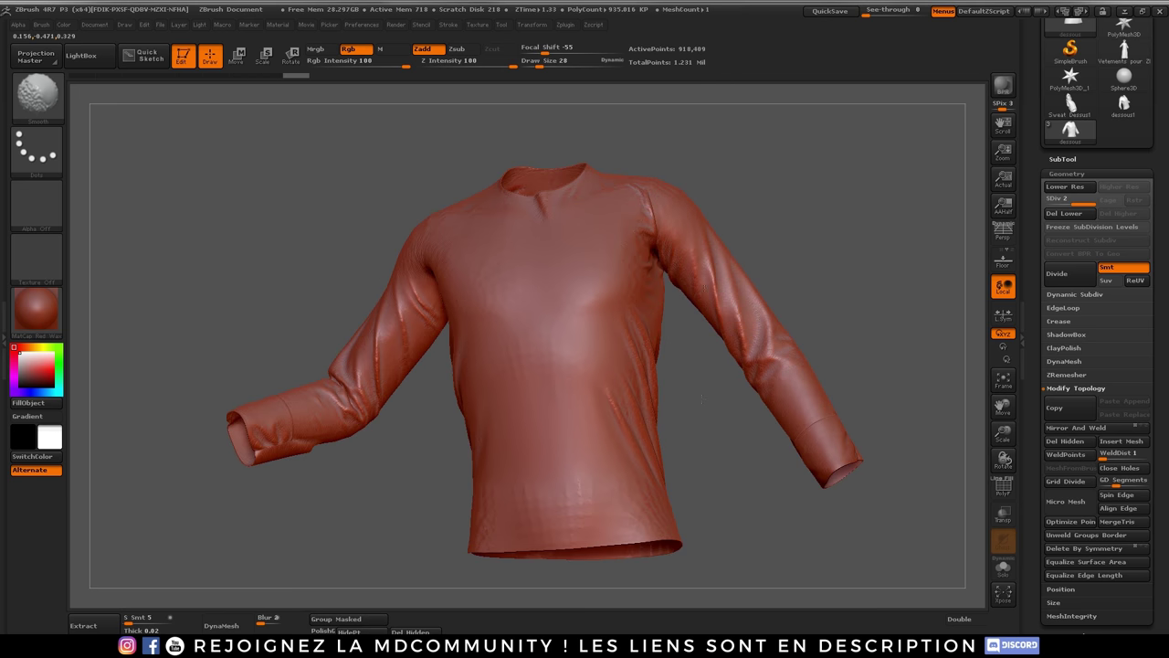
mouse_move(414, 490)
mouse_down()
mouse_move(451, 495)
mouse_move(301, 485)
mouse_move(444, 203)
mouse_up()
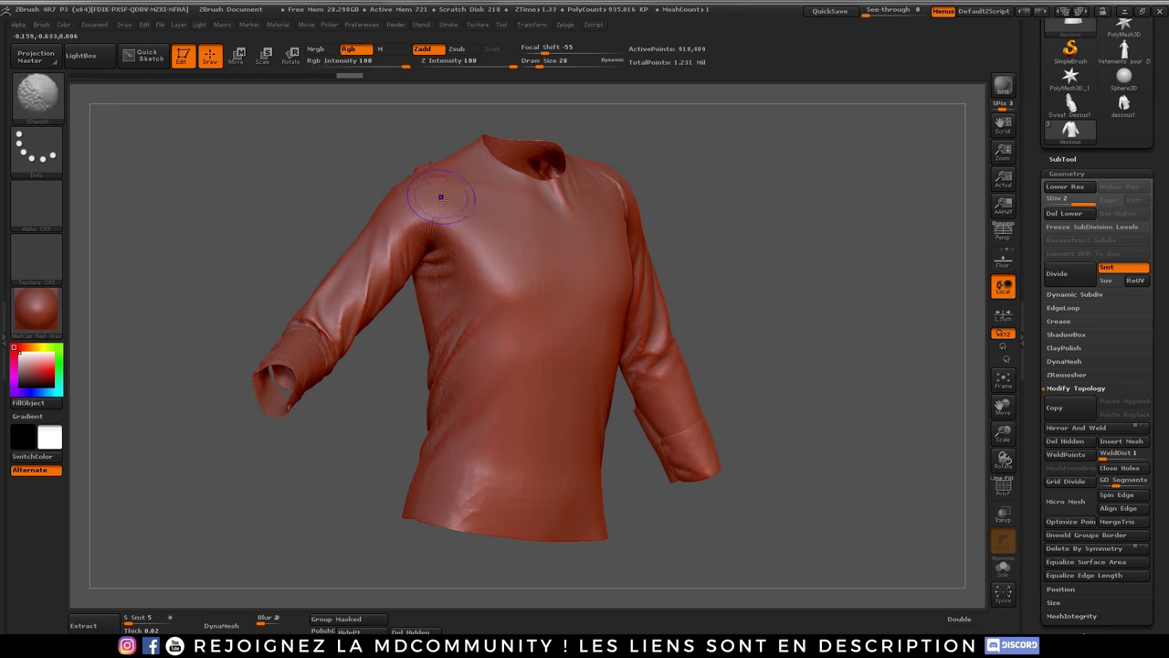
click(36, 92)
drag(548, 366, 521, 493)
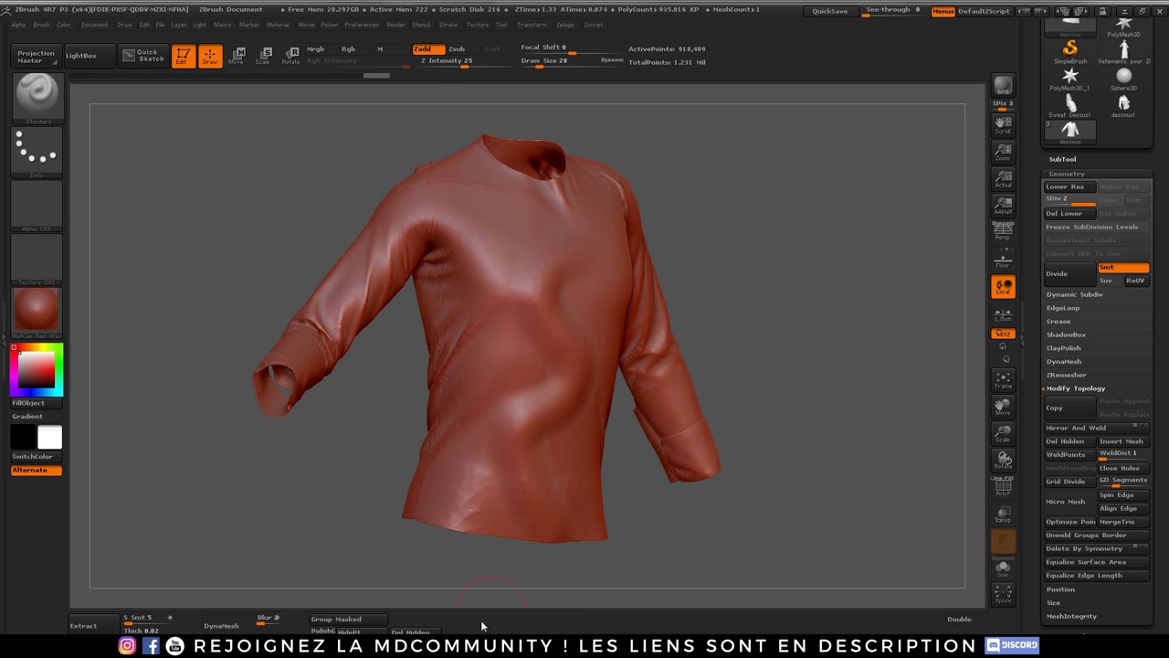
key(ctrl)
drag(770, 339, 941, 411)
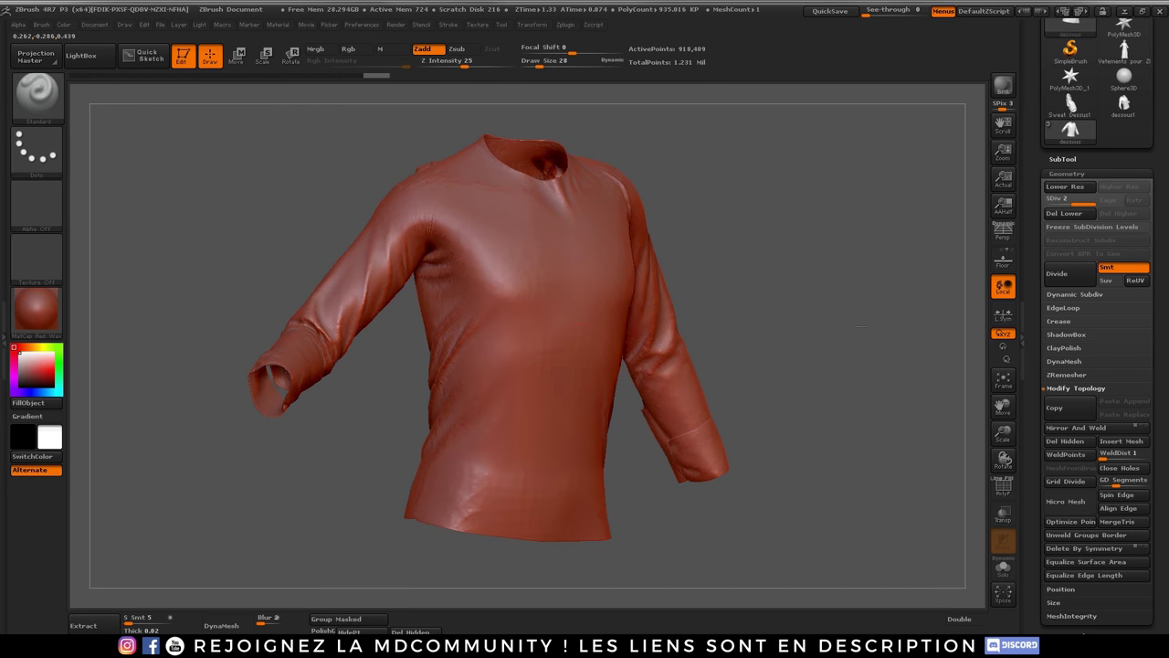
click(1067, 173)
click(1064, 159)
- Select Sweat Dessus, weld its points and subdivide it once
click(1081, 232)
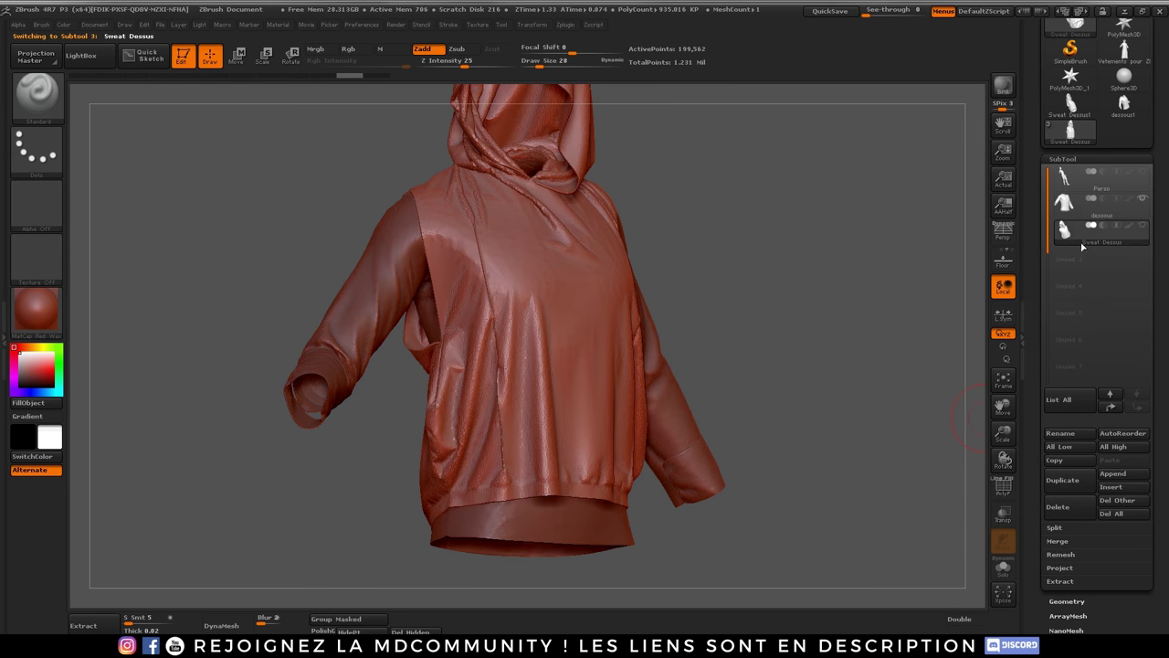
click(1067, 602)
click(1060, 454)
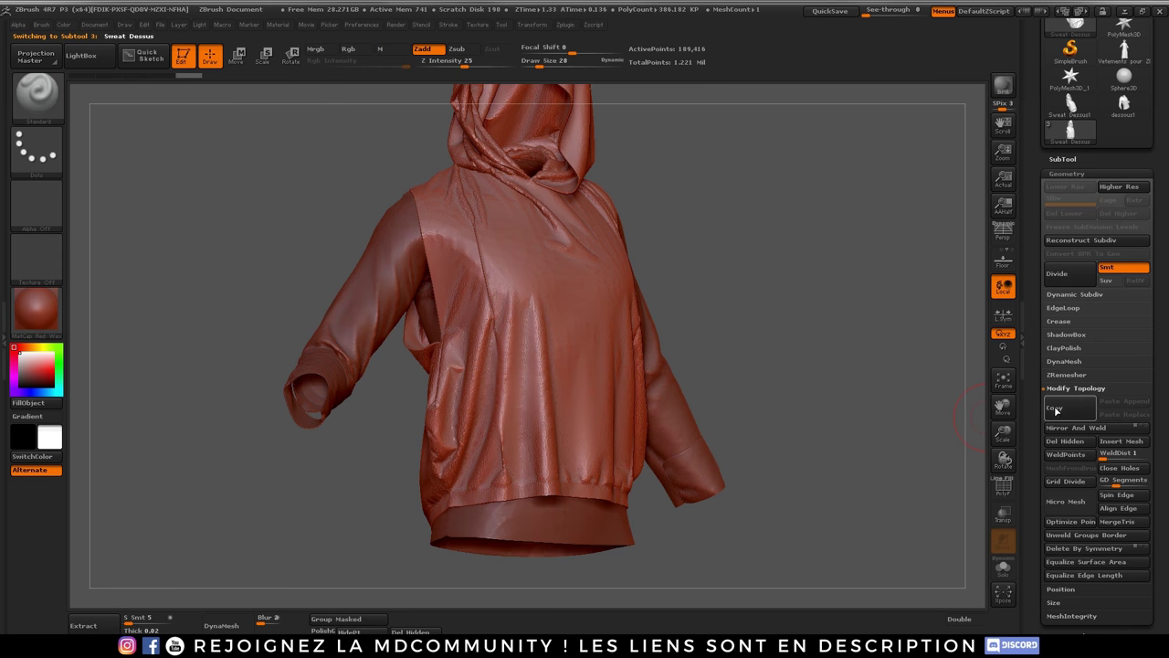
click(1060, 280)
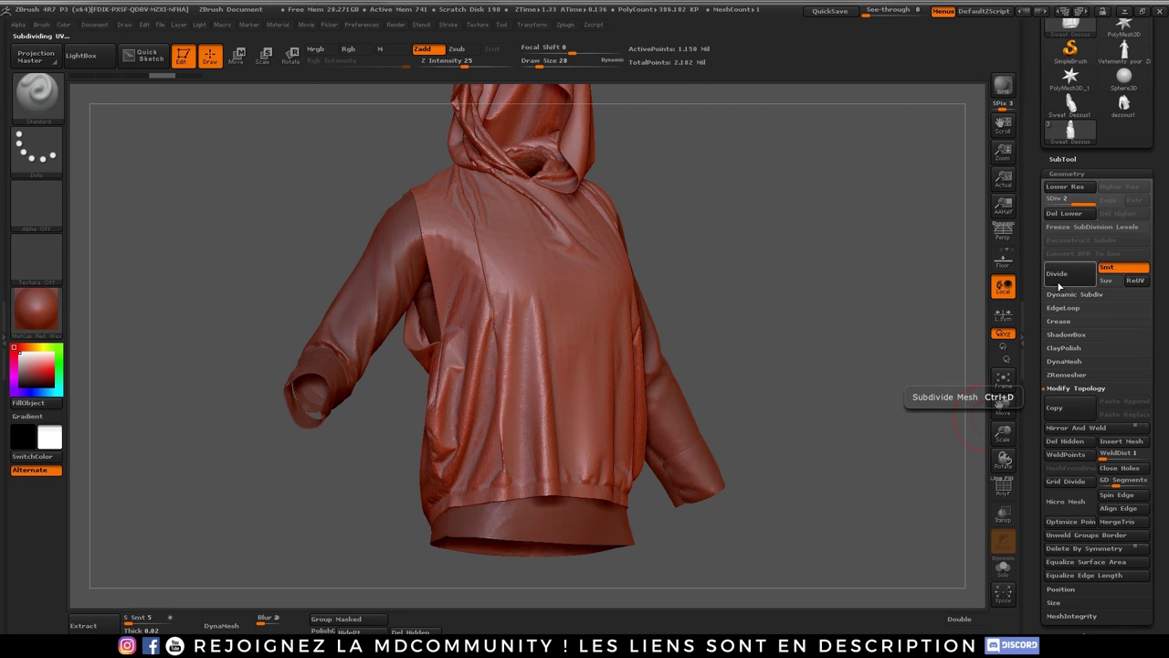
- Shift-smooth the hoodie's chest and hood while orbiting around it
key(space)
key(shift)
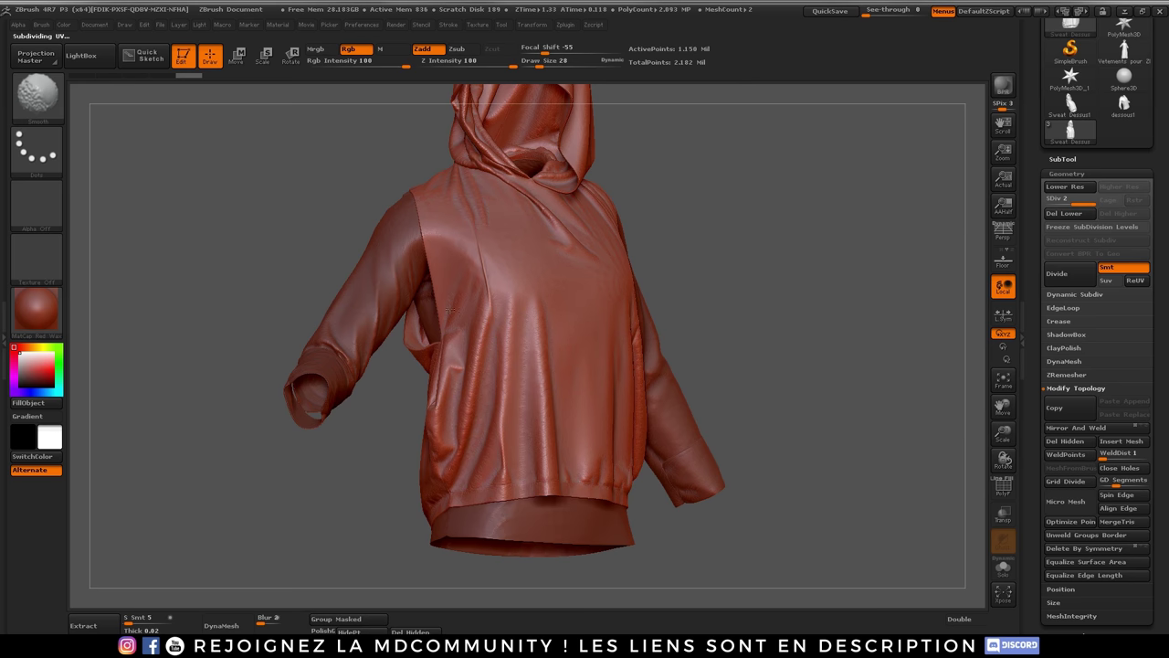
drag(718, 250, 649, 305)
key(shift)
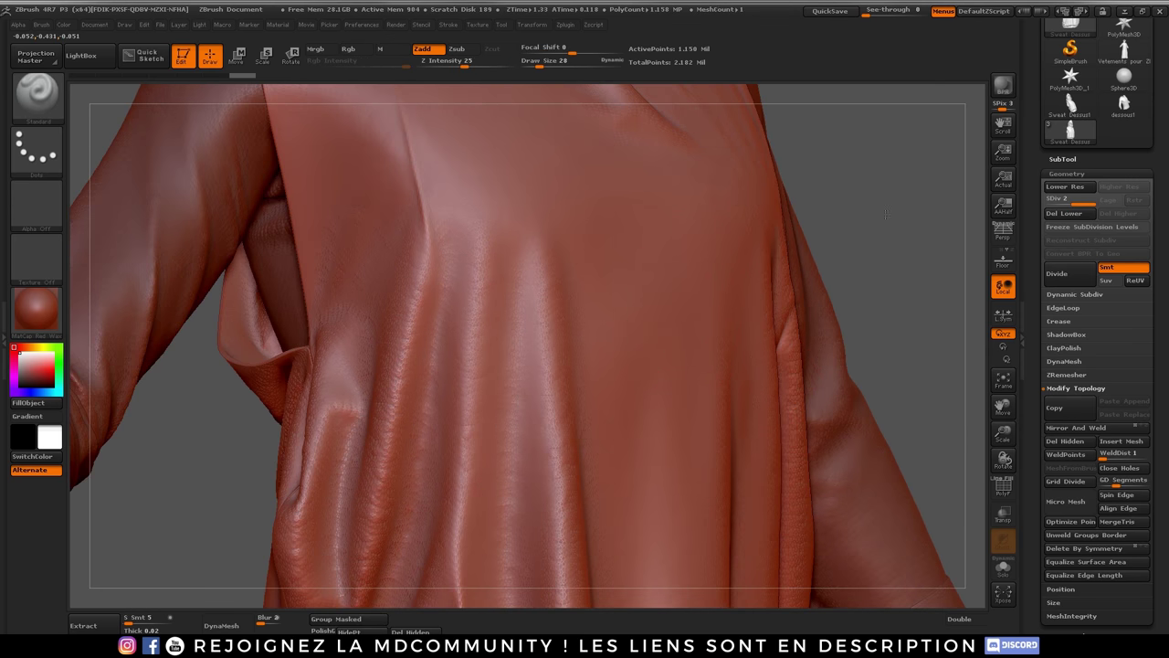
drag(886, 214, 447, 121)
key(shift)
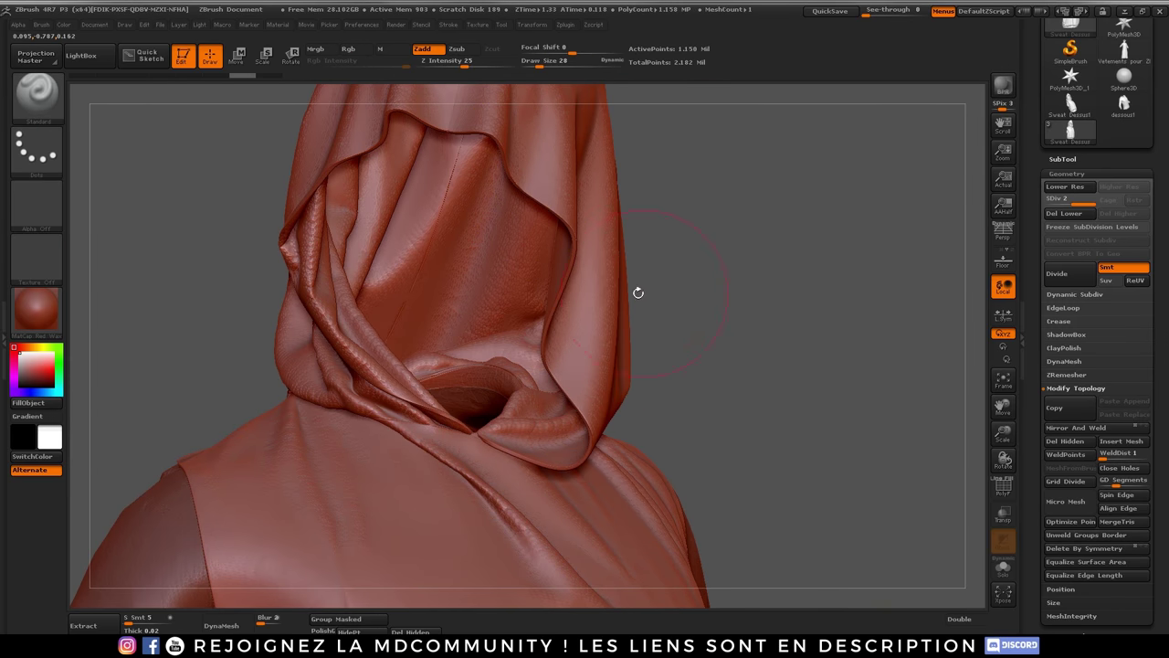
drag(721, 362, 484, 375)
key(shift)
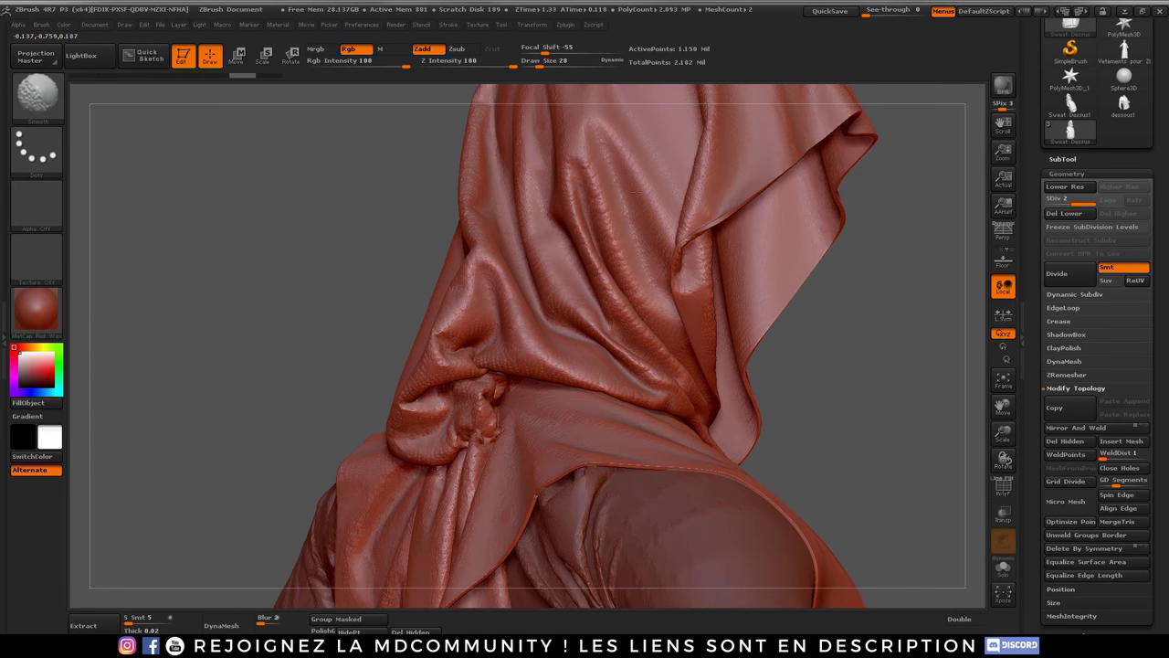
mouse_move(911, 472)
mouse_down()
mouse_move(804, 470)
mouse_move(402, 313)
mouse_move(832, 444)
mouse_move(831, 417)
mouse_move(786, 472)
mouse_move(721, 376)
mouse_move(698, 375)
mouse_up()
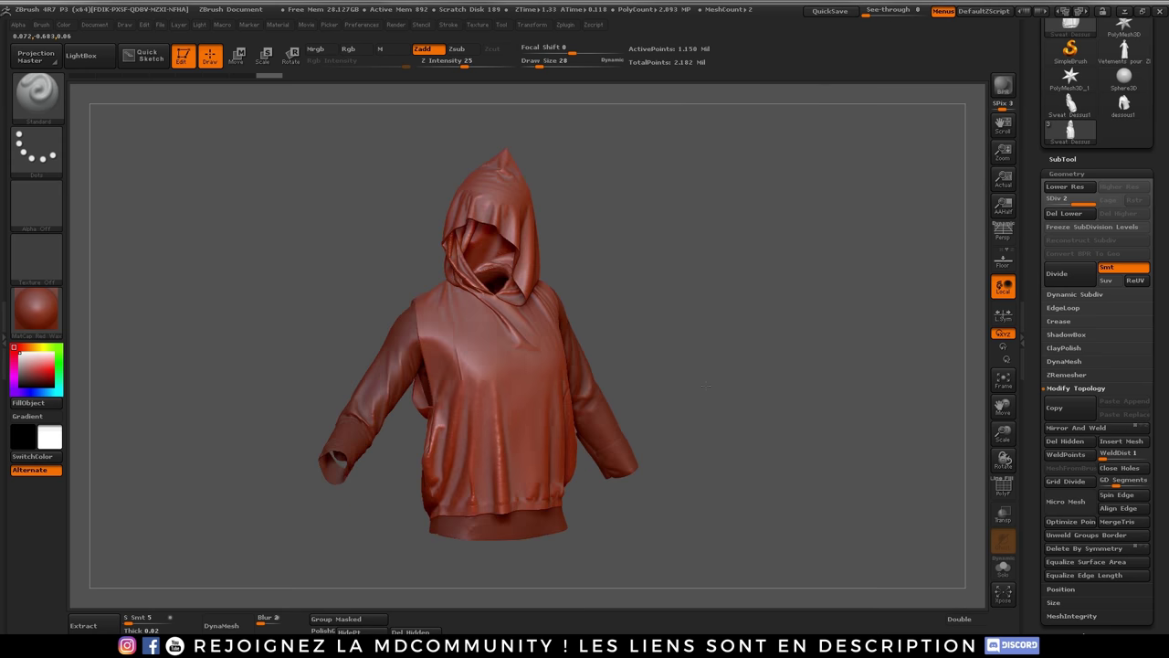
- Select the Perso body, unhide Sweat Dessus and export all pieces with GoZ All
click(1063, 174)
click(1063, 159)
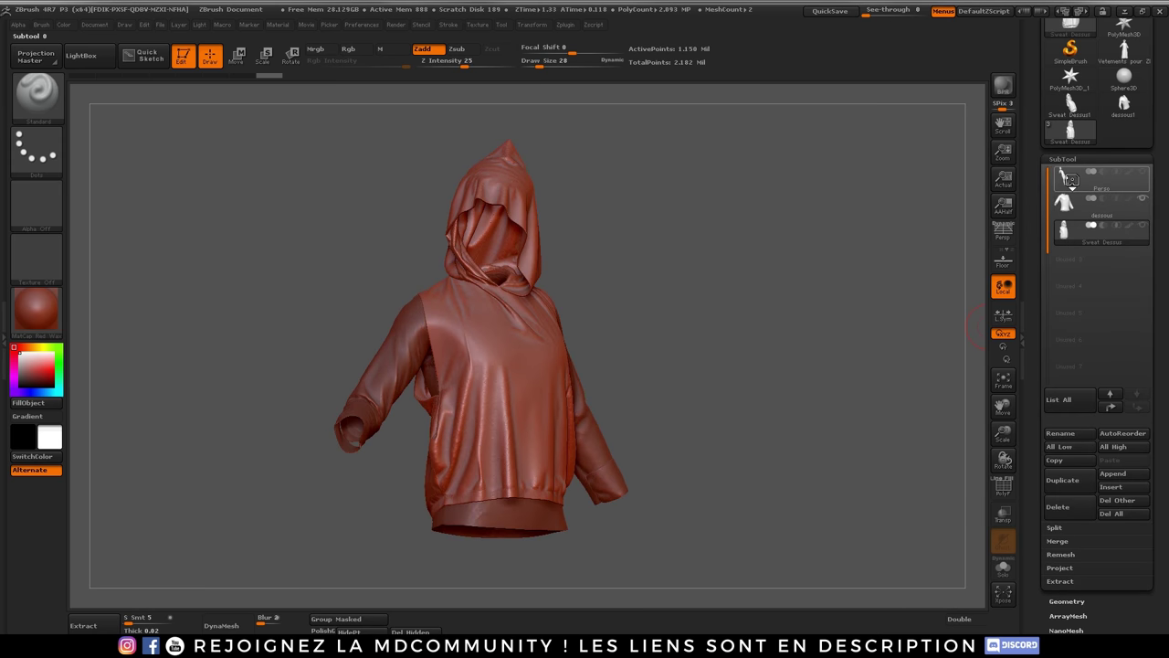
click(1071, 179)
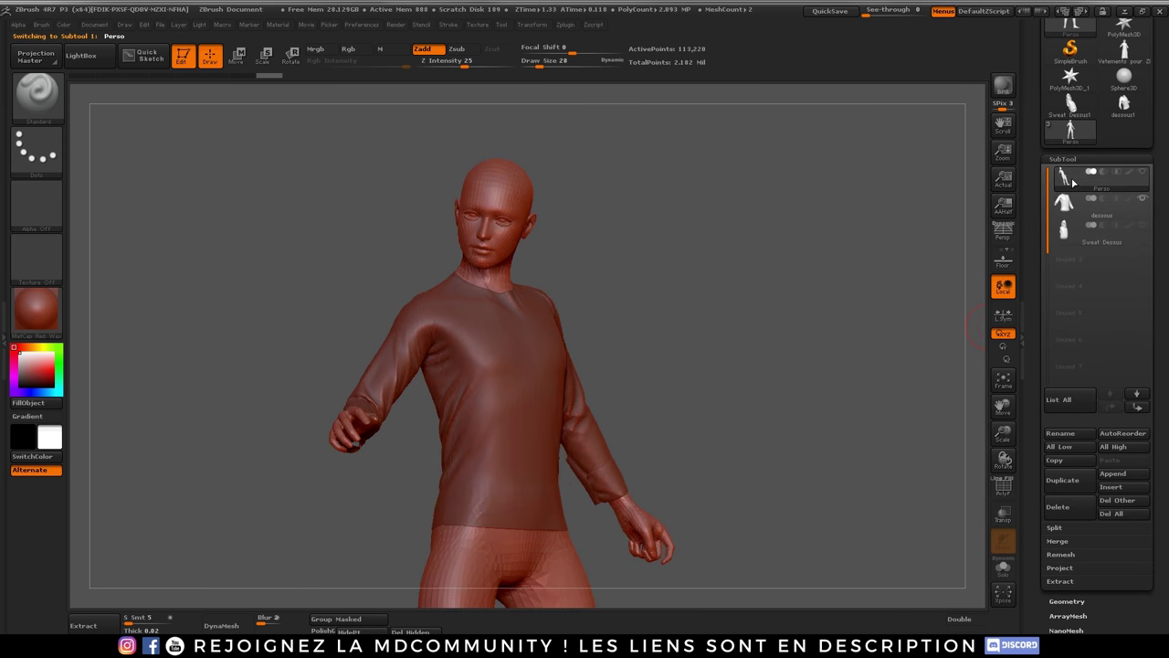
click(1142, 224)
drag(727, 347, 736, 337)
scroll(1096, 137, up, 3)
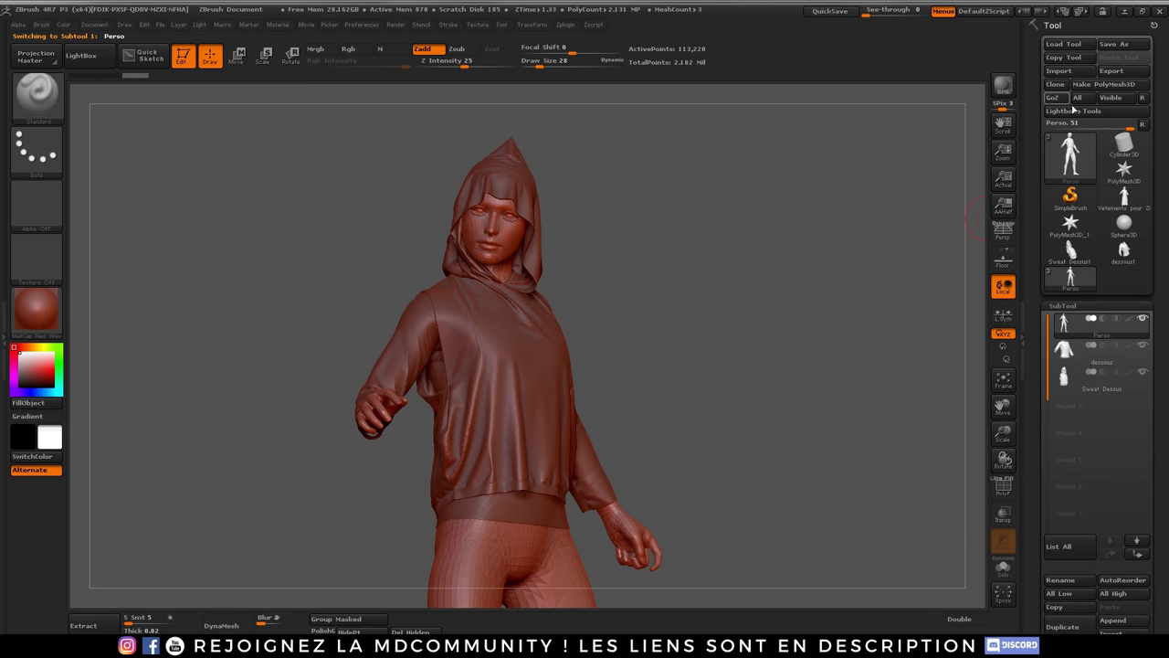
click(1052, 97)
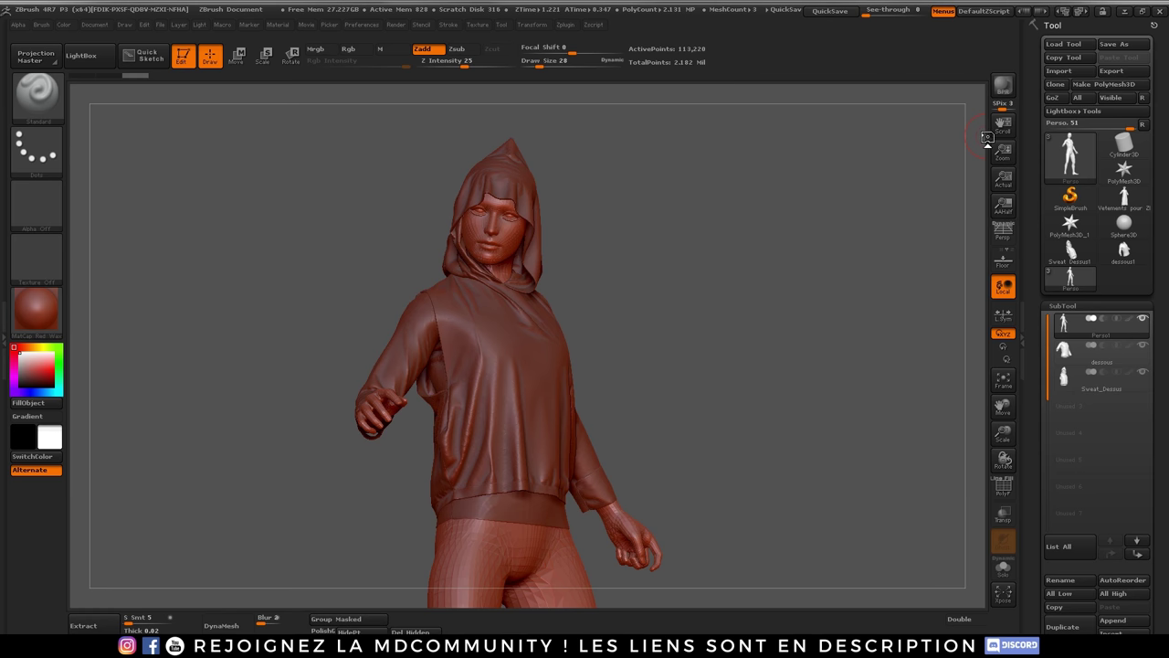
- In Cinema 4D, set Perso1's S.X, S.Y and S.Z scale to 0.001
key(super)
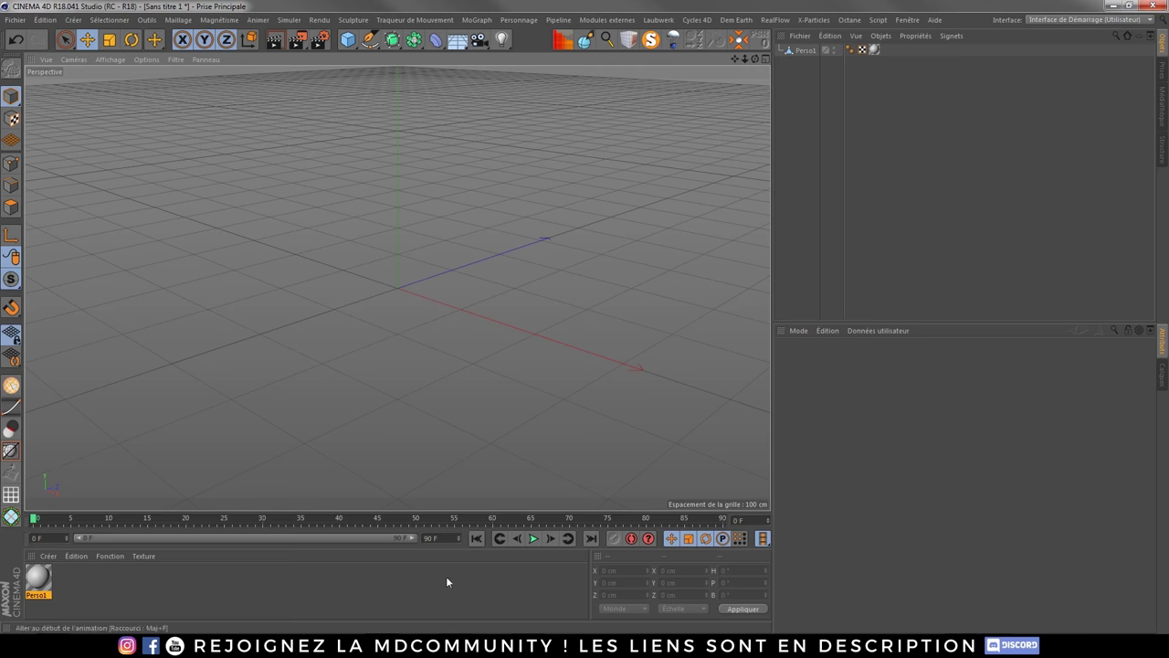
click(812, 53)
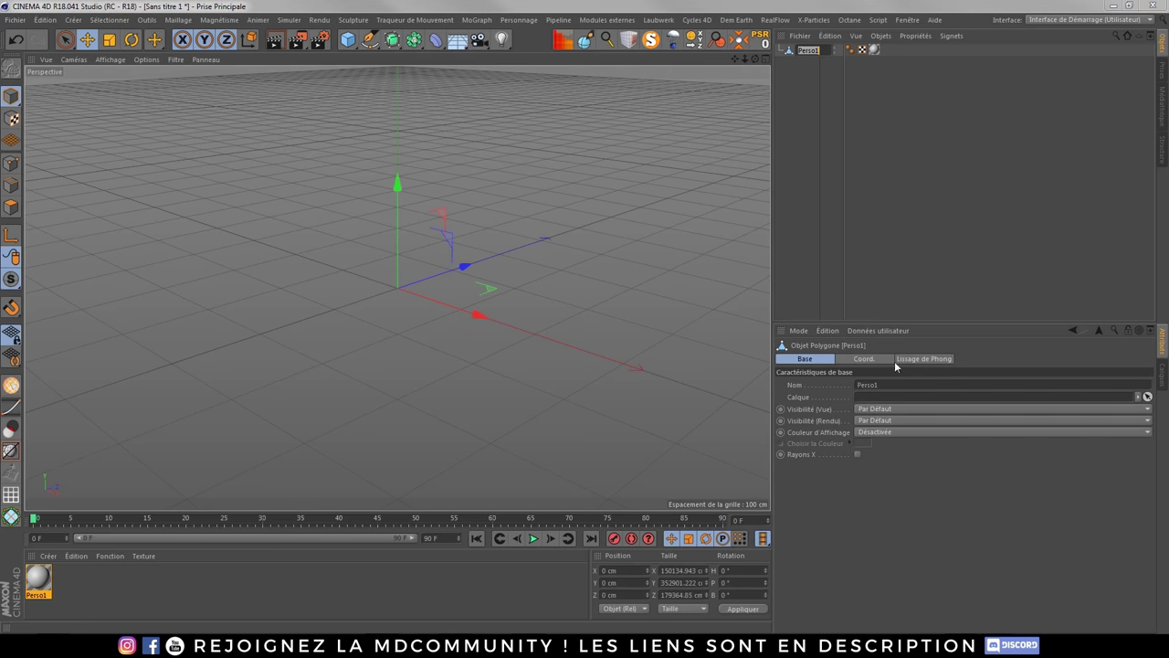
click(869, 360)
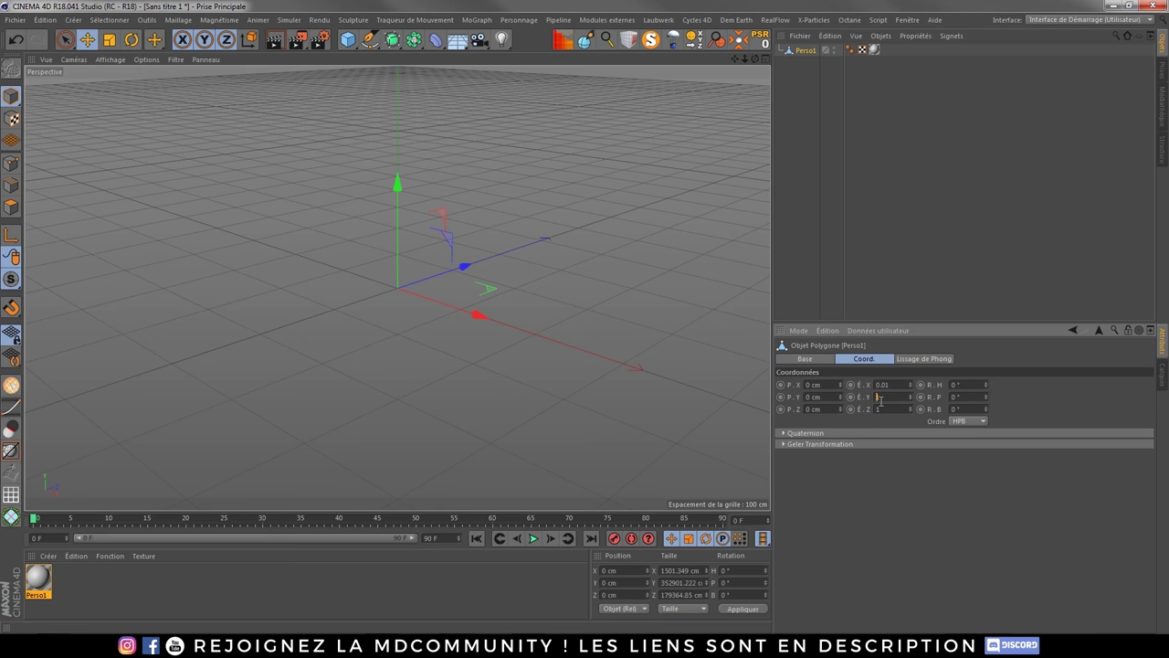
text(0.01)
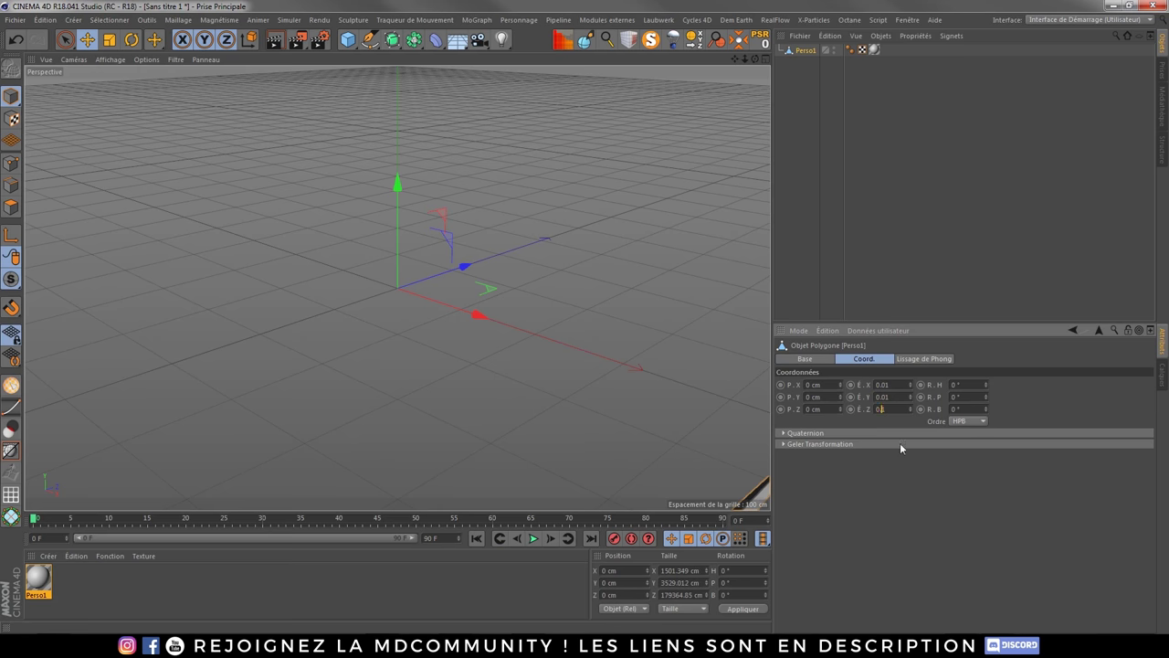
key(Return)
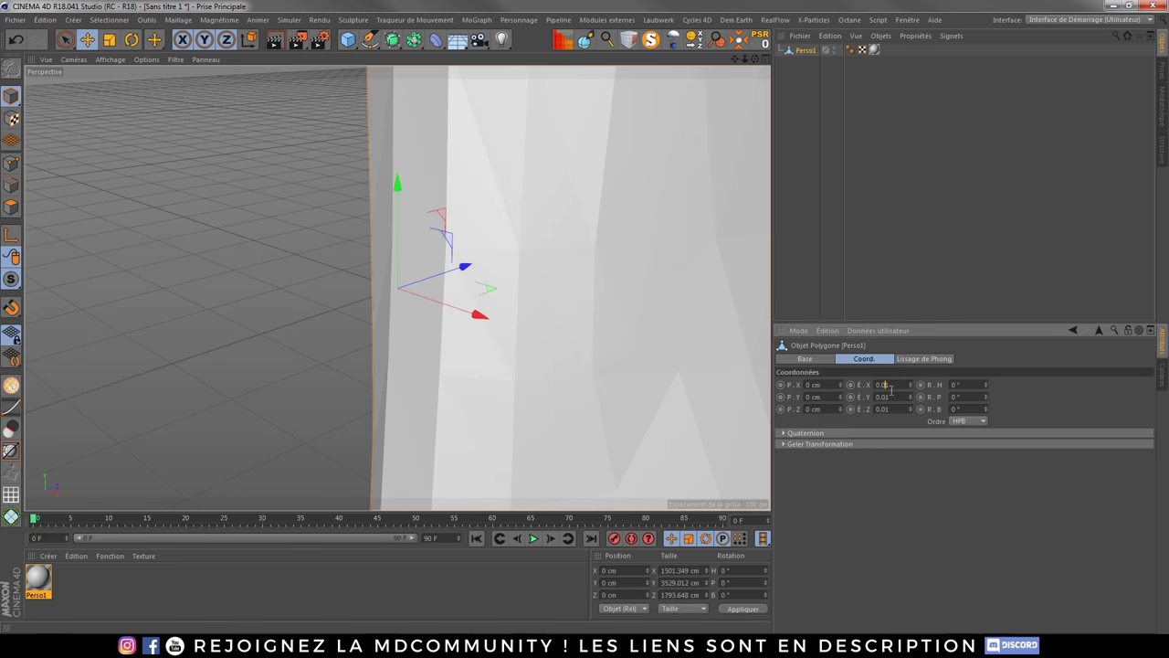
text(01)
key(Return)
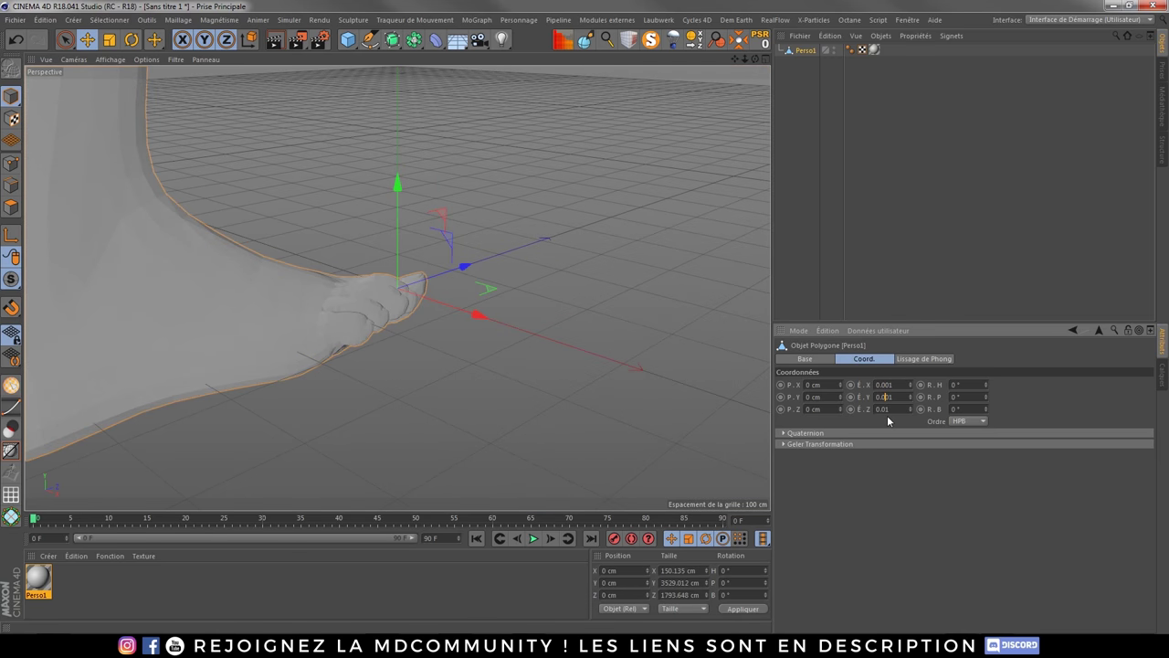
text(0)
click(885, 409)
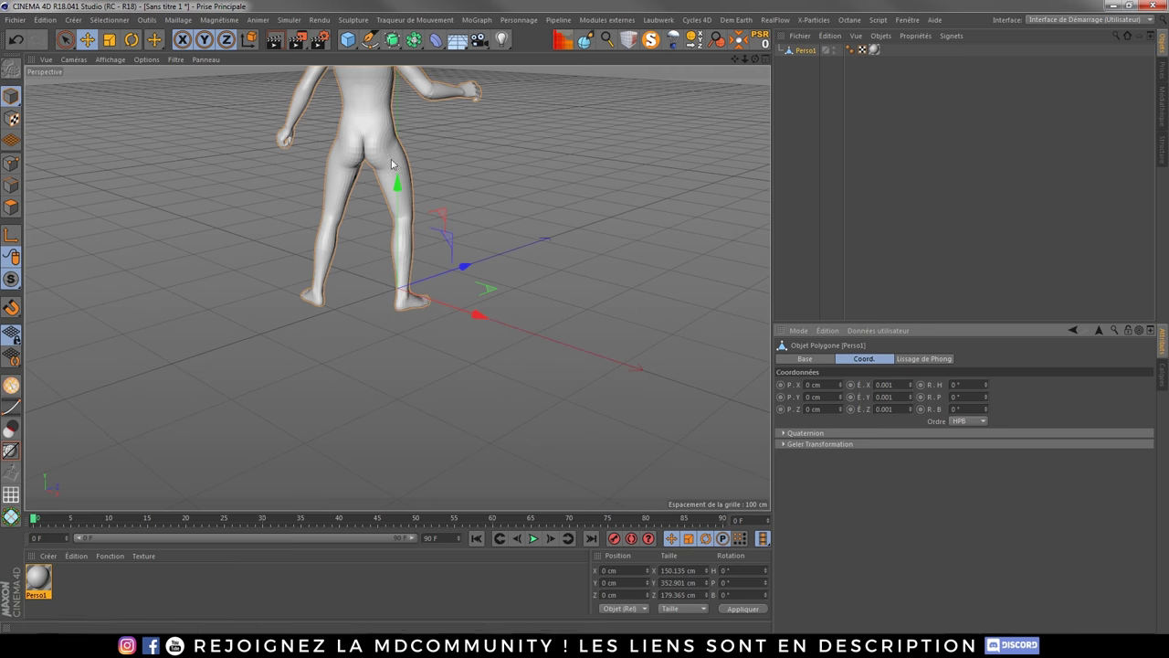
mouse_move(411, 201)
alt+mouse_down()
mouse_move(281, 136)
mouse_move(223, 219)
mouse_move(231, 230)
alt+mouse_up()
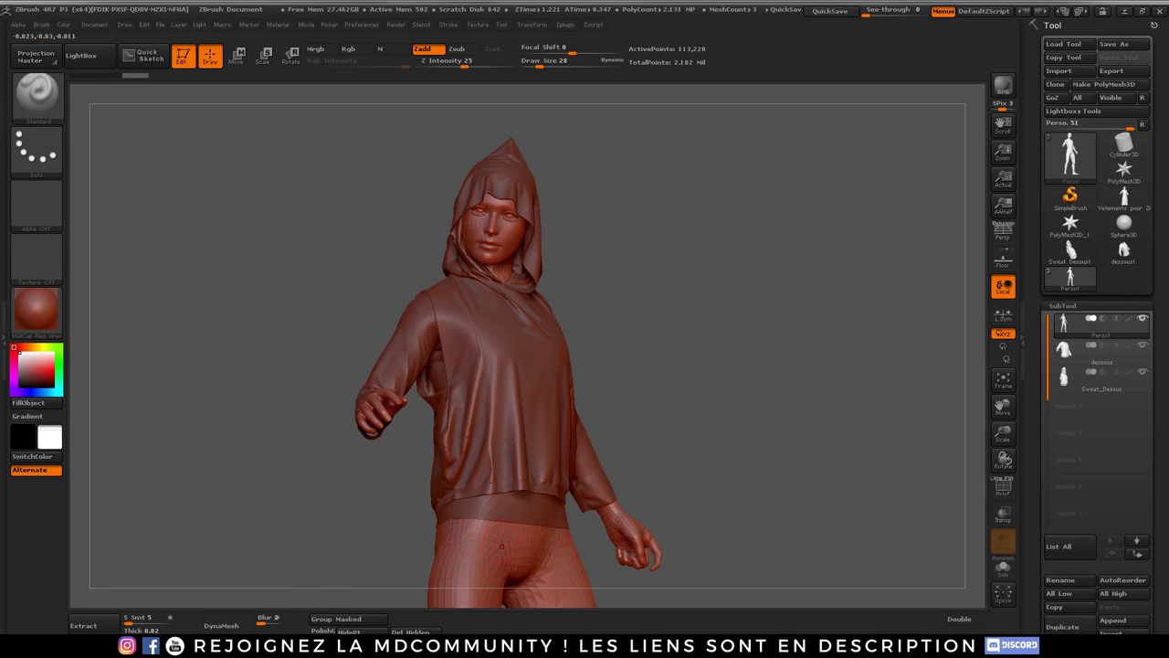
- Set the dessous object's X, Y and Z scale to 0.001 in Cinema 4D
click(1065, 350)
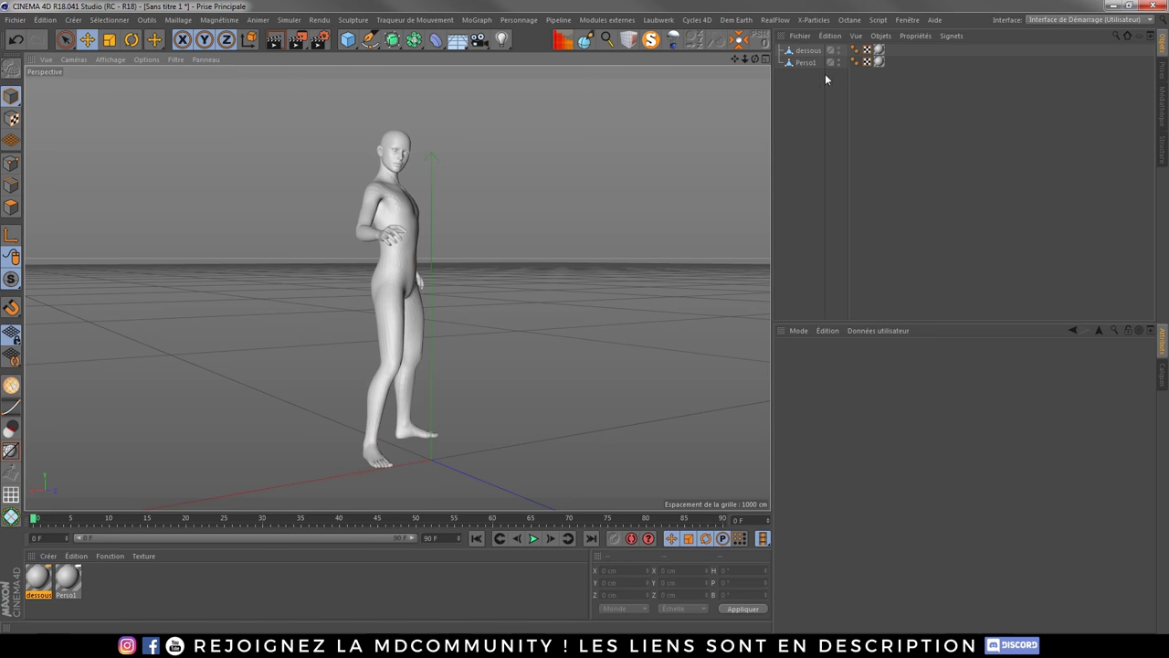
click(808, 50)
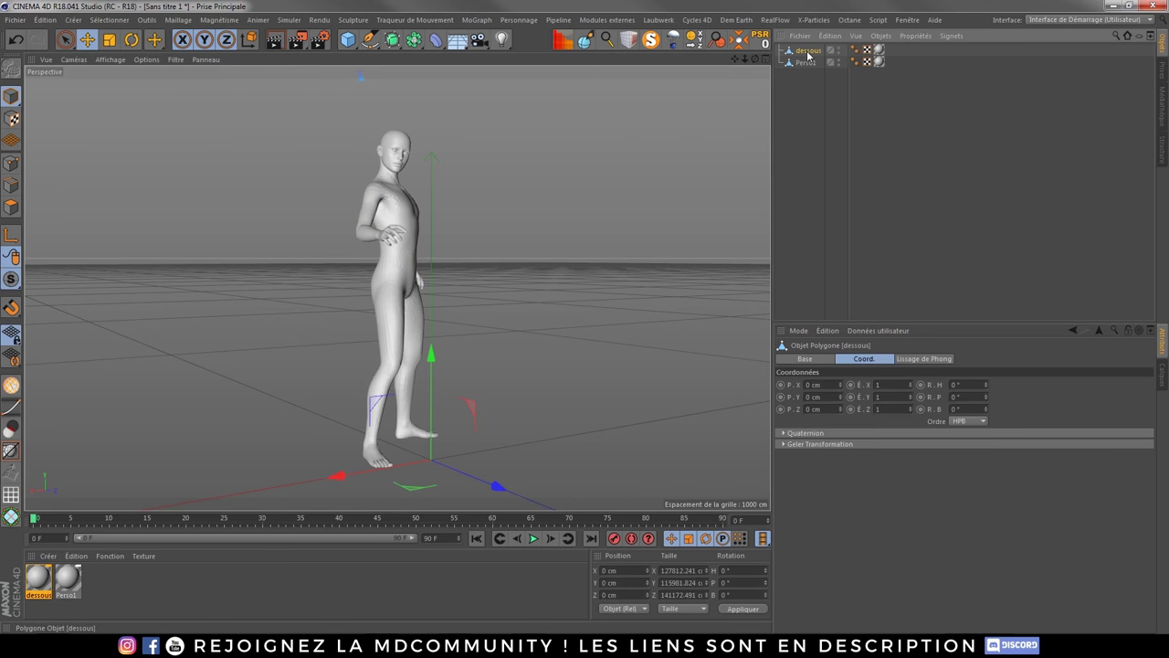
double_click(878, 384)
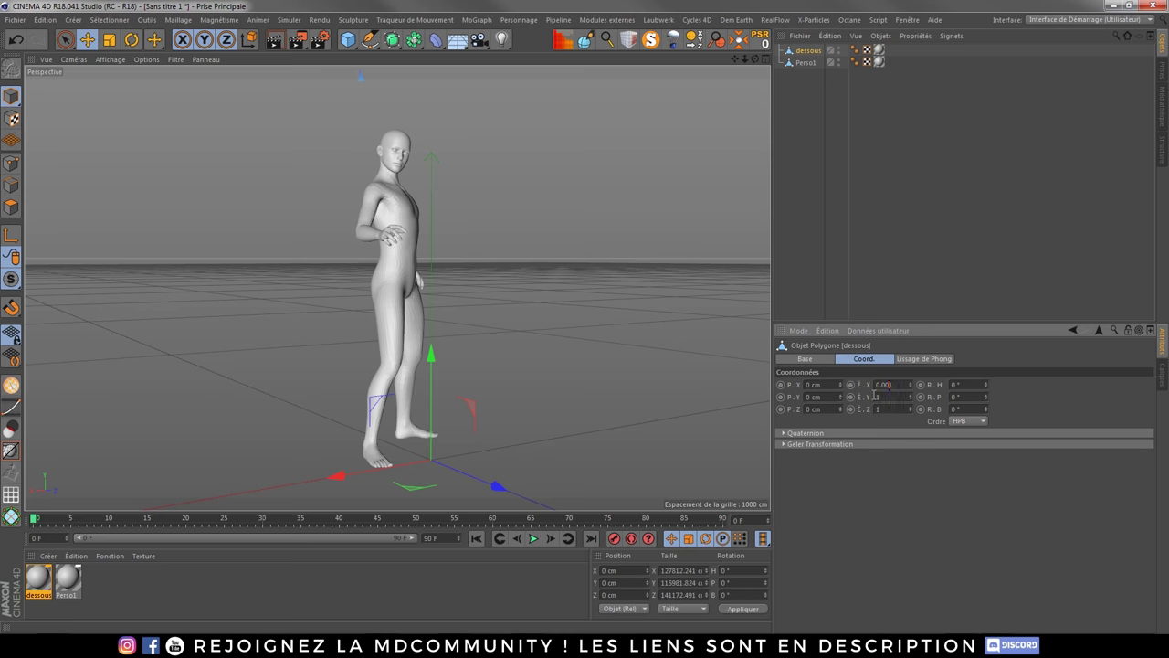
text(0.001)
key(Tab)
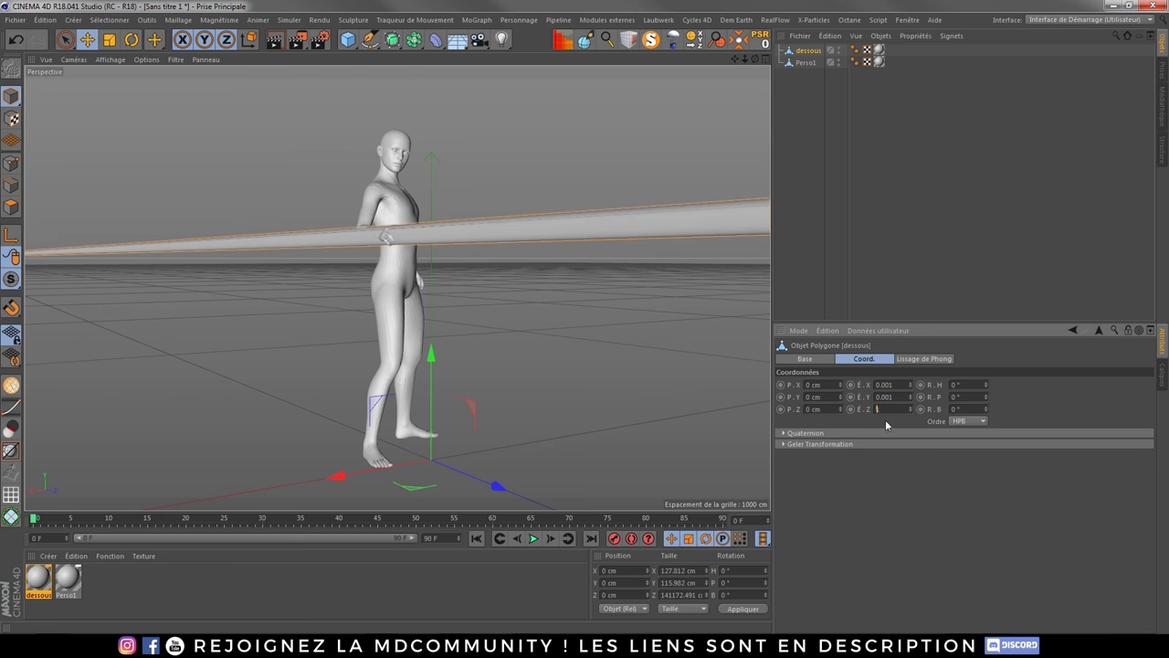
key(Return)
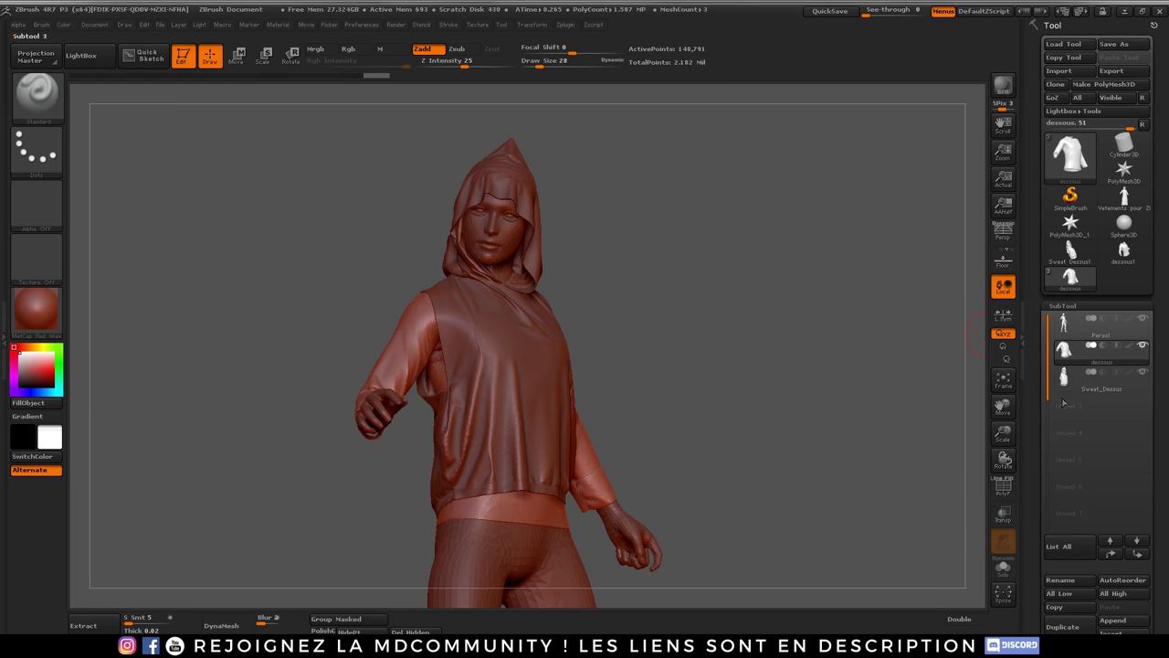
click(1067, 384)
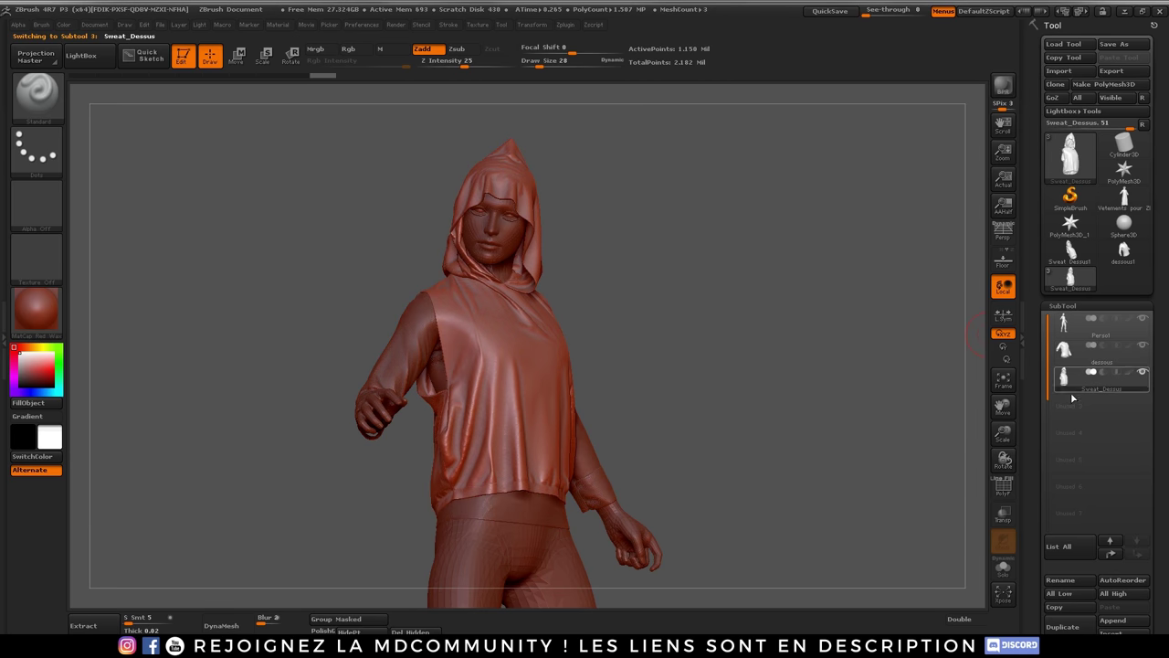
- Send the Sweat_Dessus hoodie to Cinema 4D via GoZ and close ZBrush
click(1054, 97)
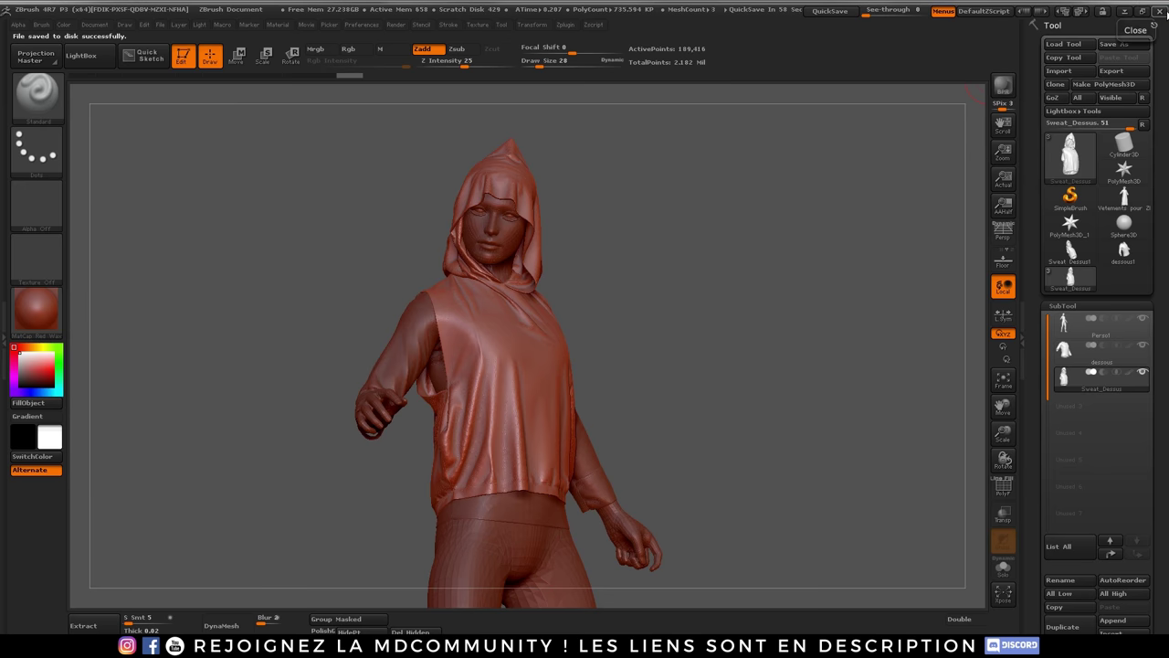
click(1161, 10)
click(617, 363)
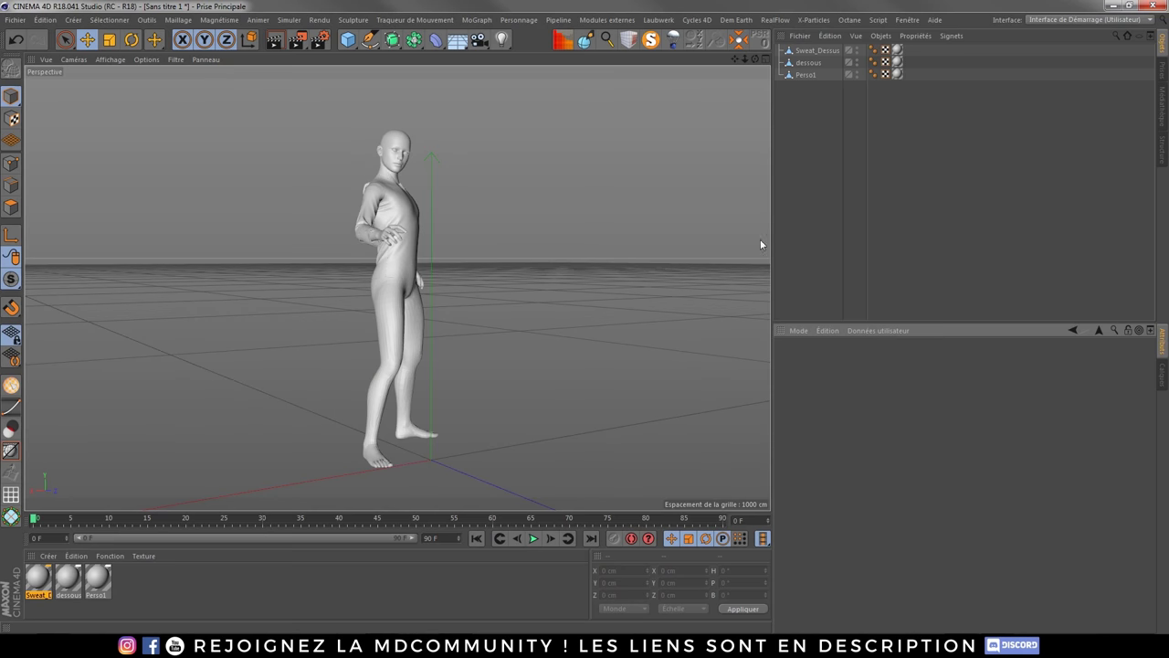
- Scale Sweat_Dessus to 0.001 on all axes, then close Marvelous Designer from the taskbar
click(877, 386)
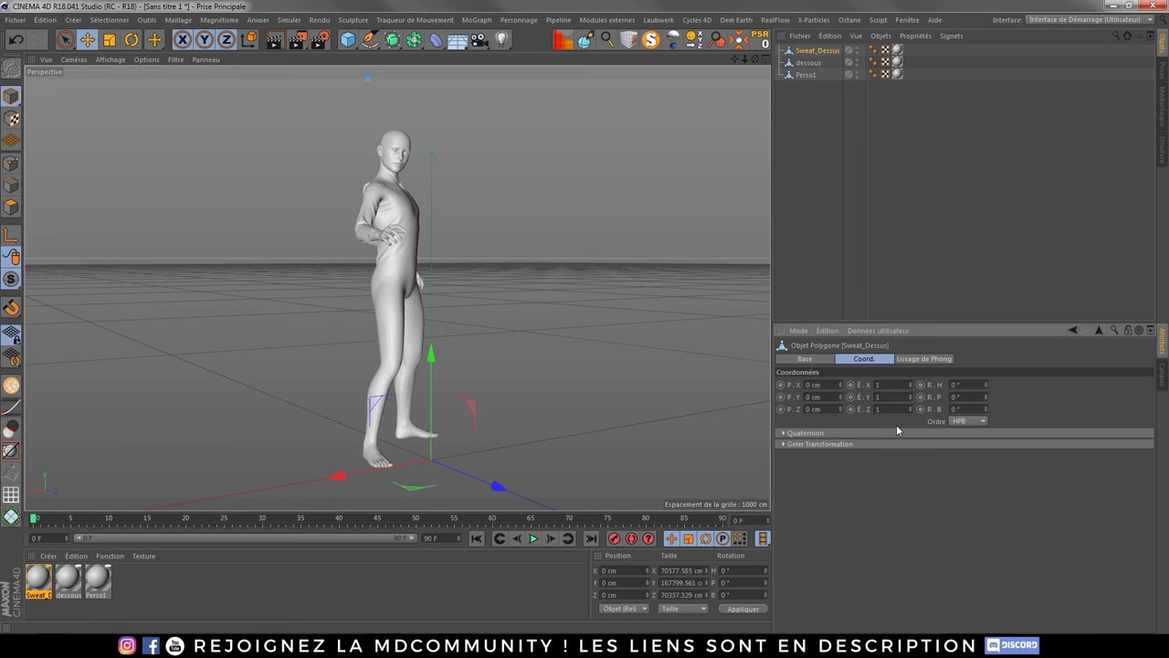
click(877, 385)
text(.00)
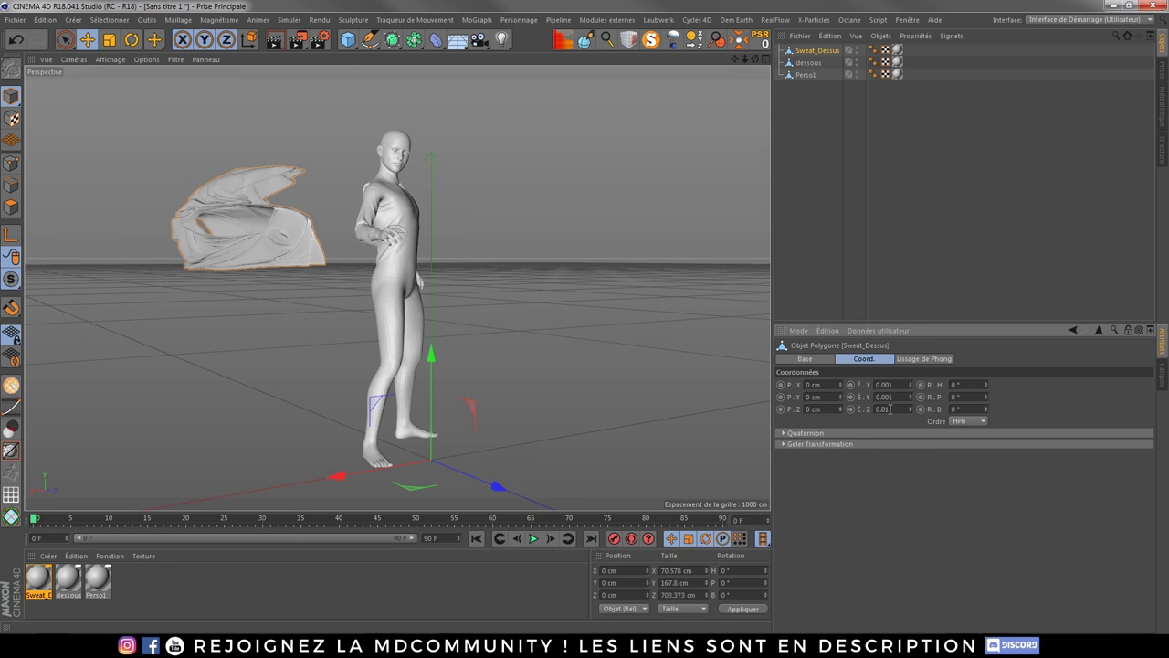
text(1)
key(Return)
right_click(442, 628)
click(452, 613)
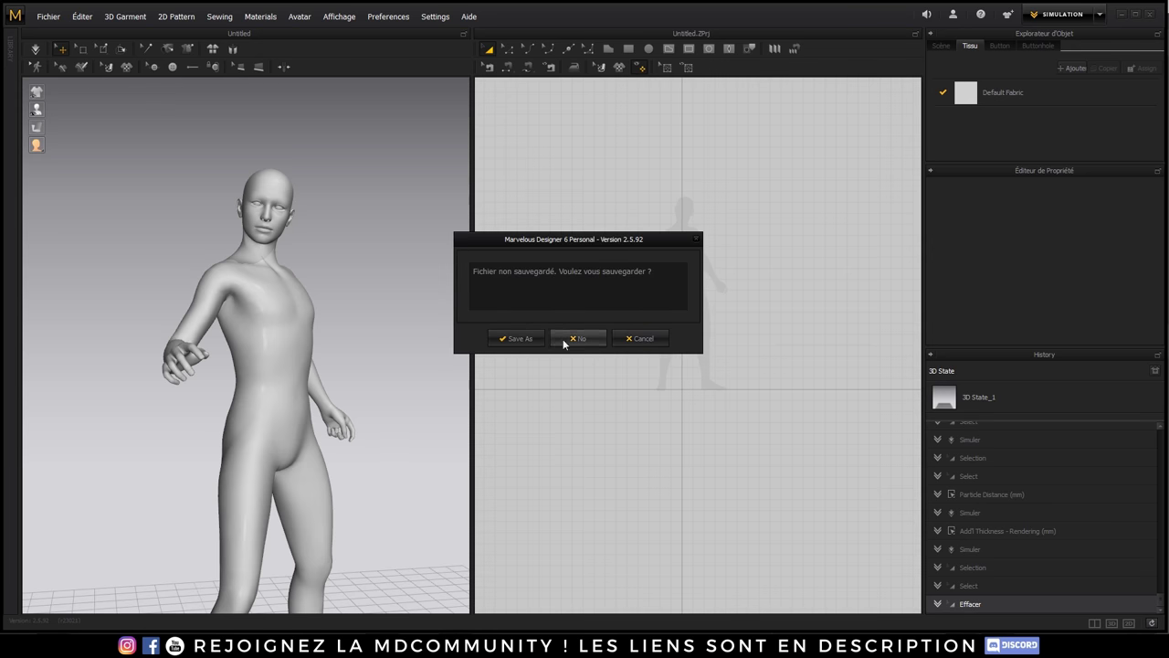
- Close Marvelous Designer without saving, then orbit and zoom in on the dressed avatar
click(564, 340)
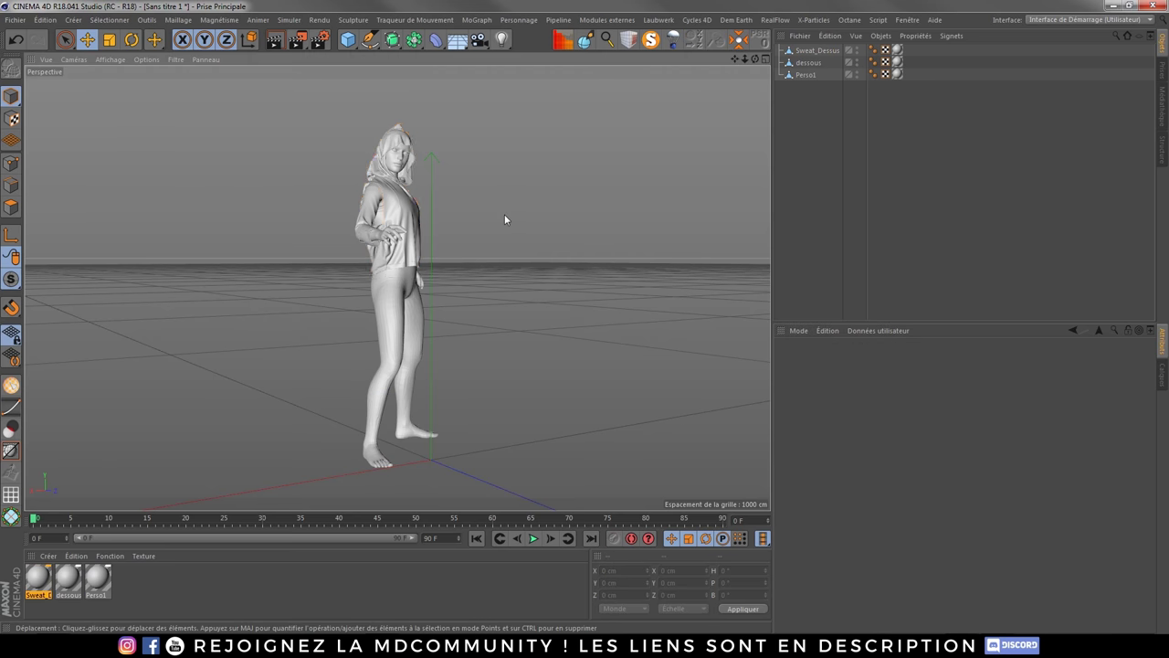
mouse_move(505, 219)
alt+mouse_down()
mouse_move(403, 192)
mouse_move(383, 288)
mouse_move(444, 303)
mouse_move(433, 332)
mouse_move(423, 333)
mouse_move(422, 311)
alt+mouse_up()
scroll(401, 188, up, 5)
scroll(397, 198, up, 3)
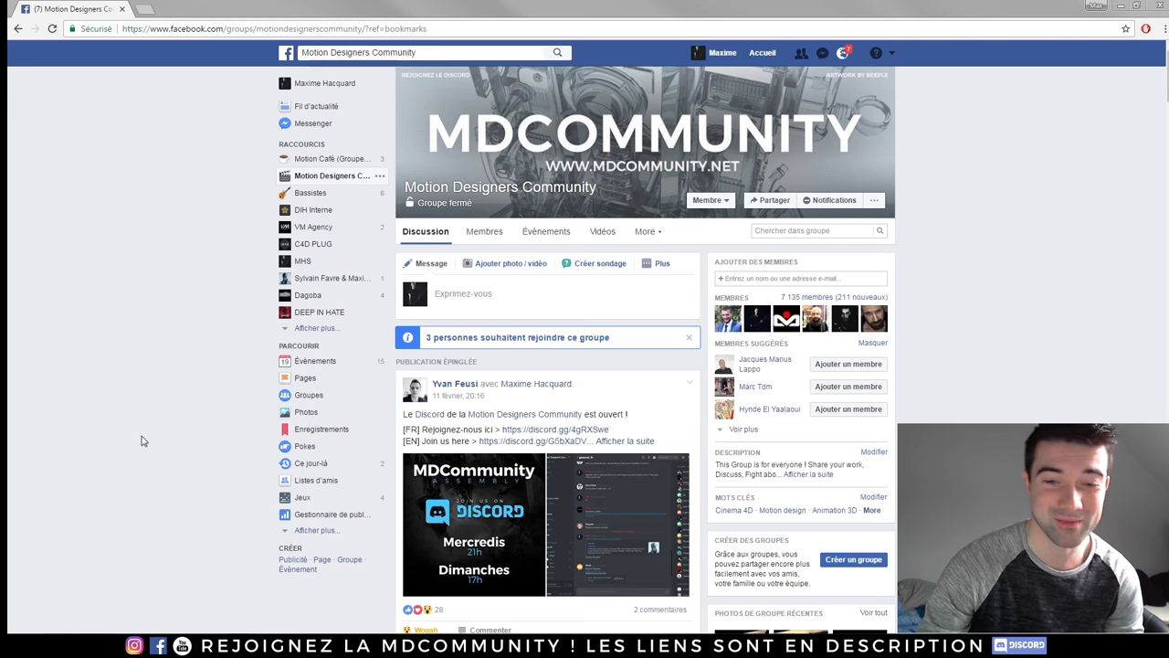
scroll(91, 317, down, 6)
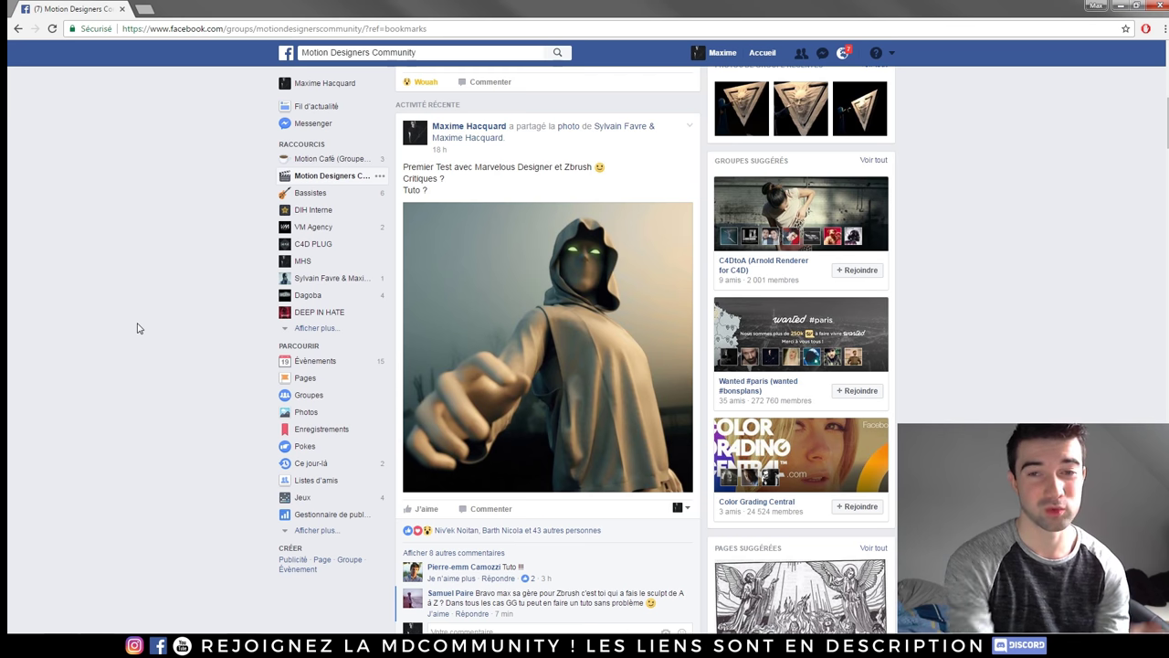
scroll(99, 261, down, 1)
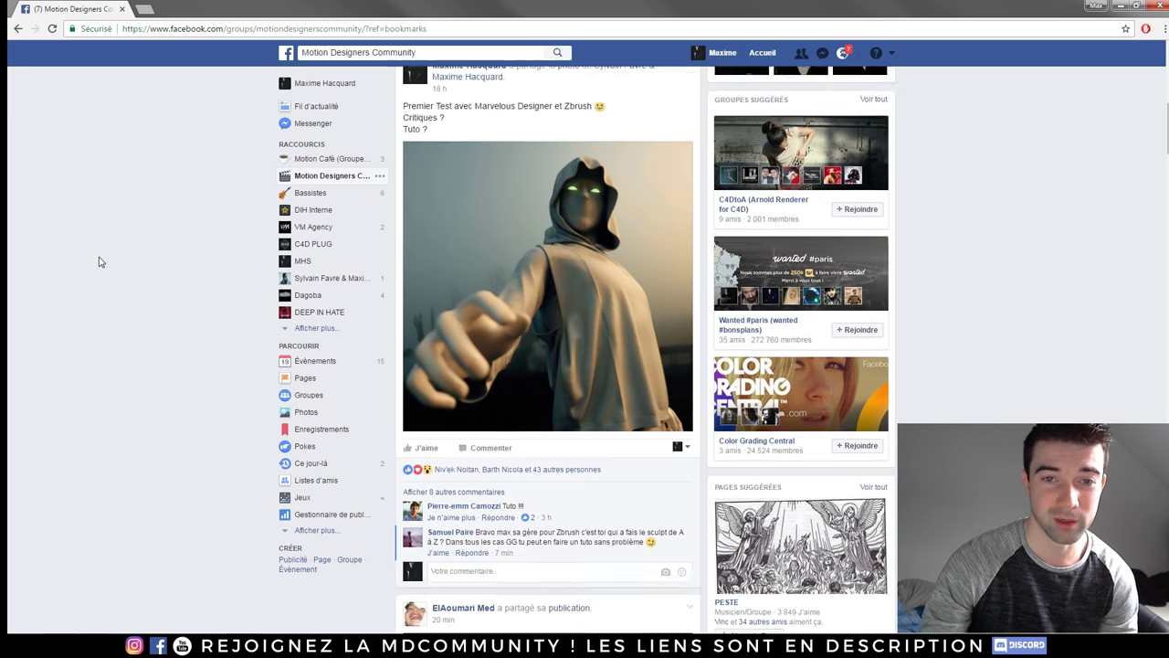
scroll(134, 347, down, 2)
scroll(128, 356, up, 10)
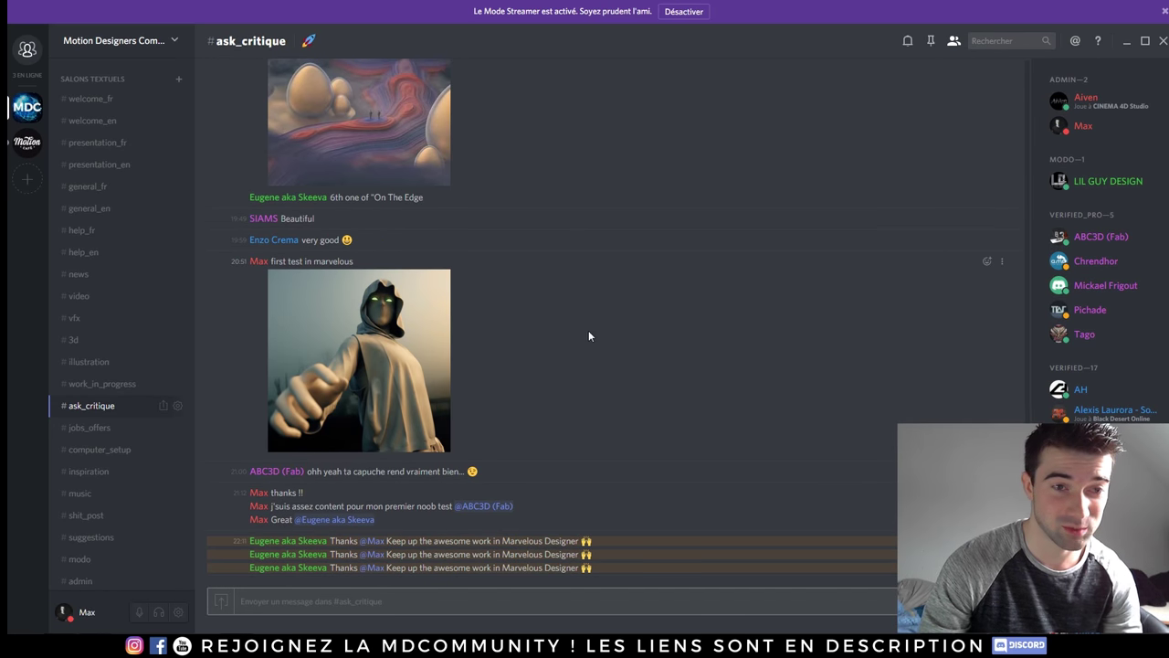
- Browse through #welcome_fr and #presentation_fr, then open the #3d channel of Motion Designers Community
scroll(549, 302, up, 10)
click(90, 98)
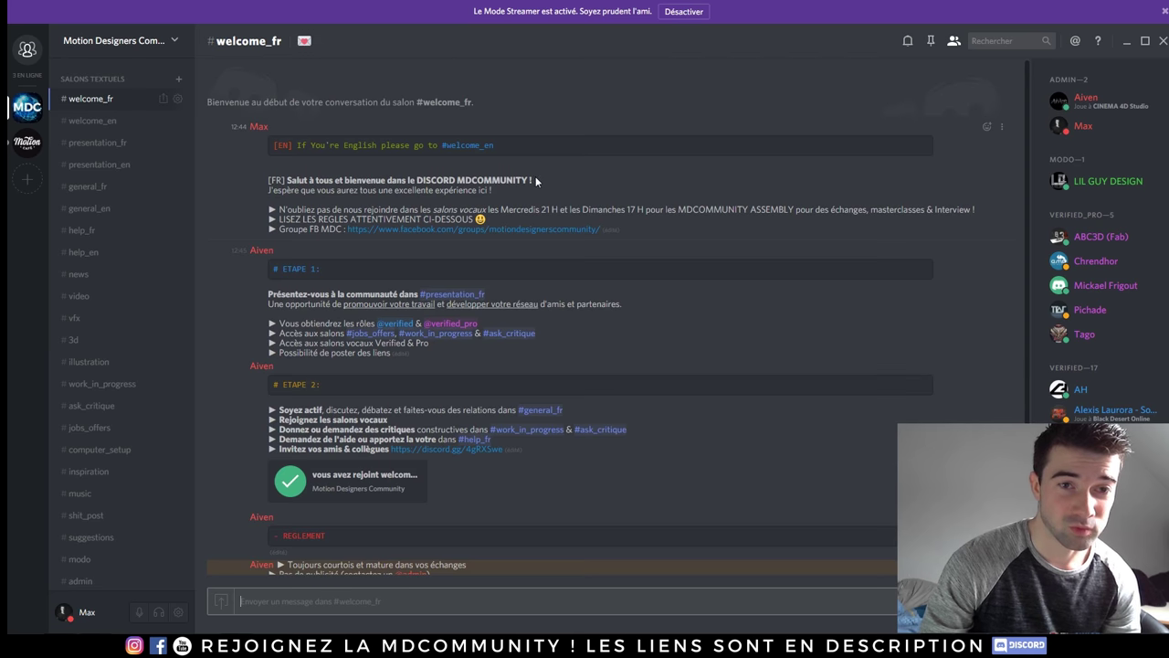
click(97, 143)
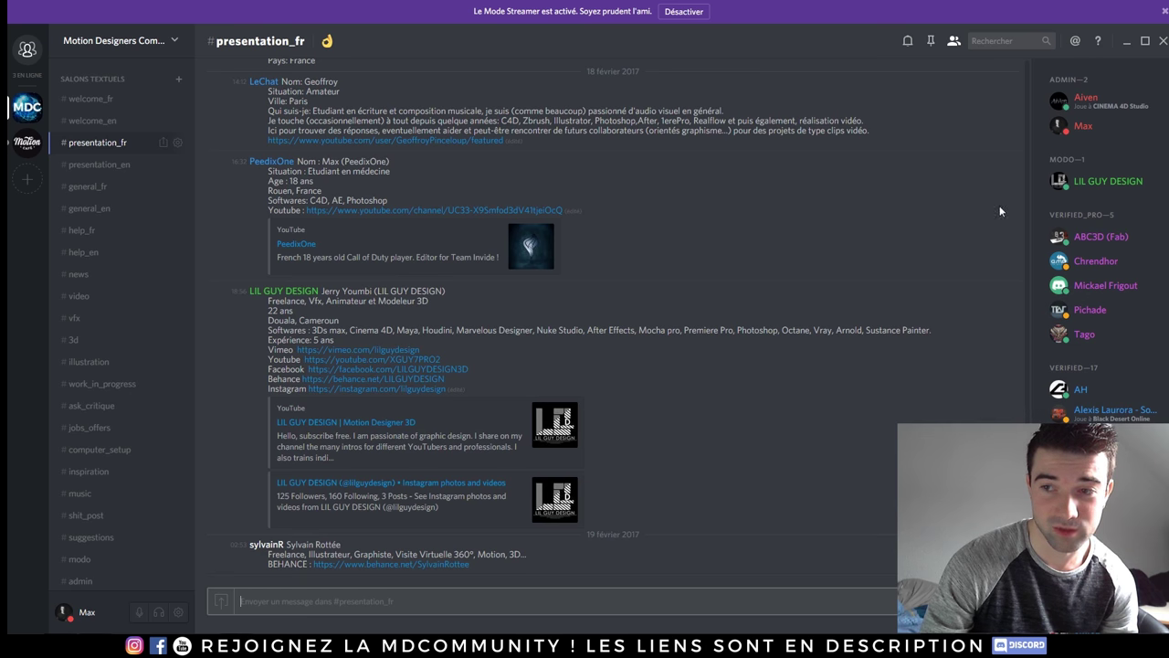
scroll(109, 238, down, 4)
scroll(96, 338, up, 5)
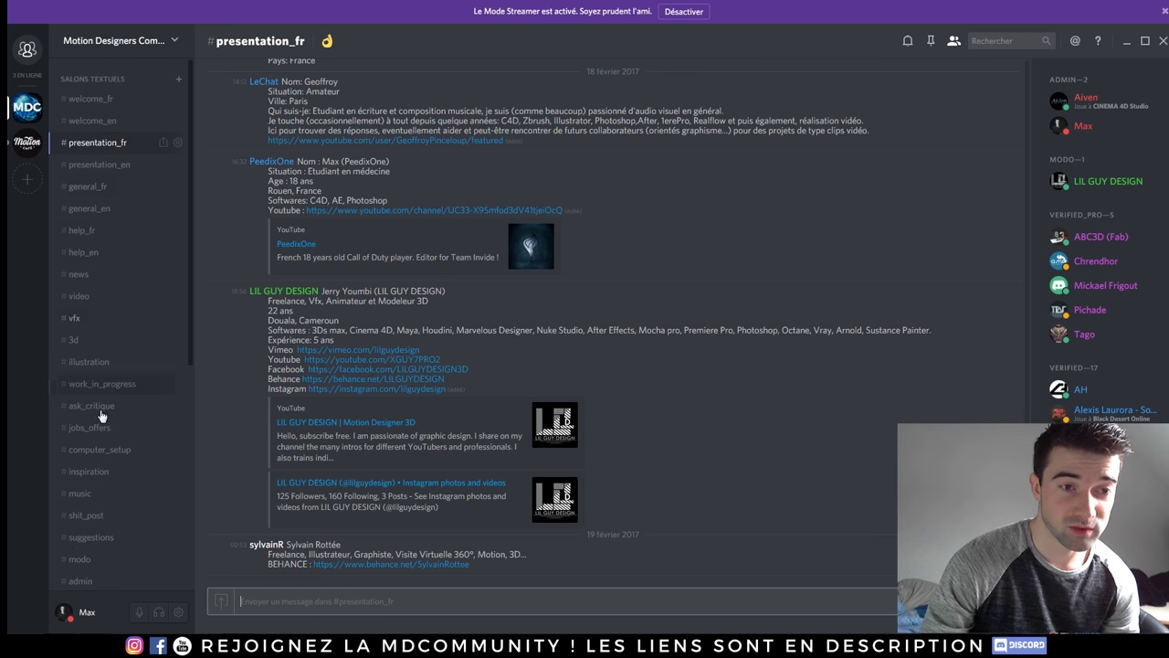
click(81, 349)
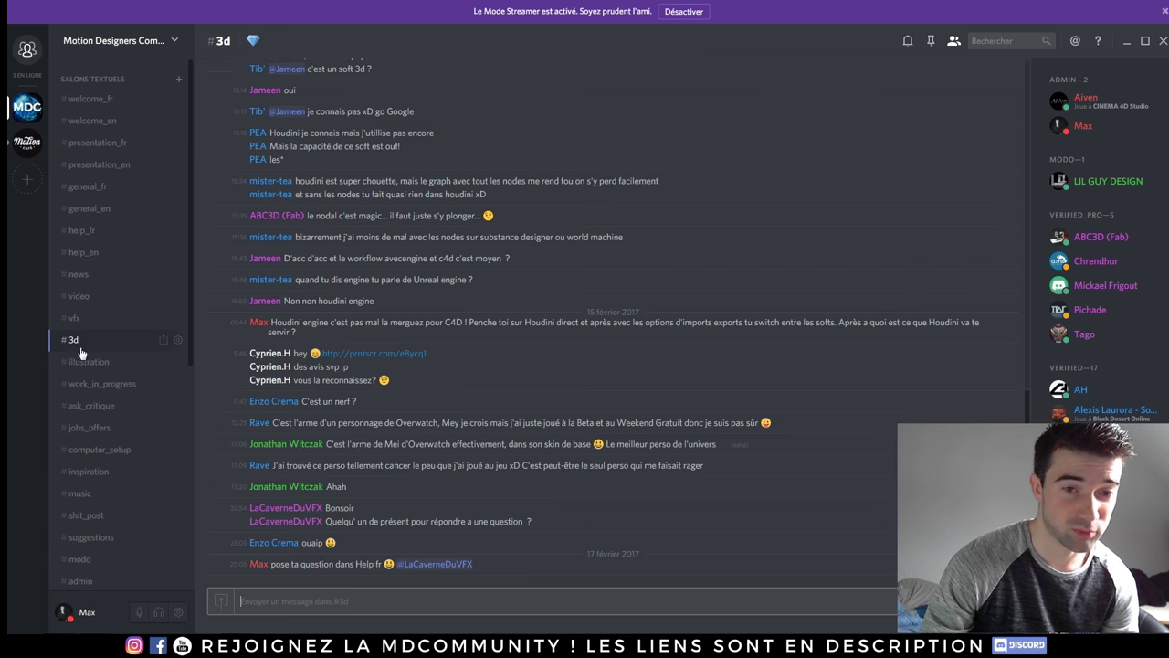
scroll(135, 457, down, 3)
scroll(110, 384, down, 2)
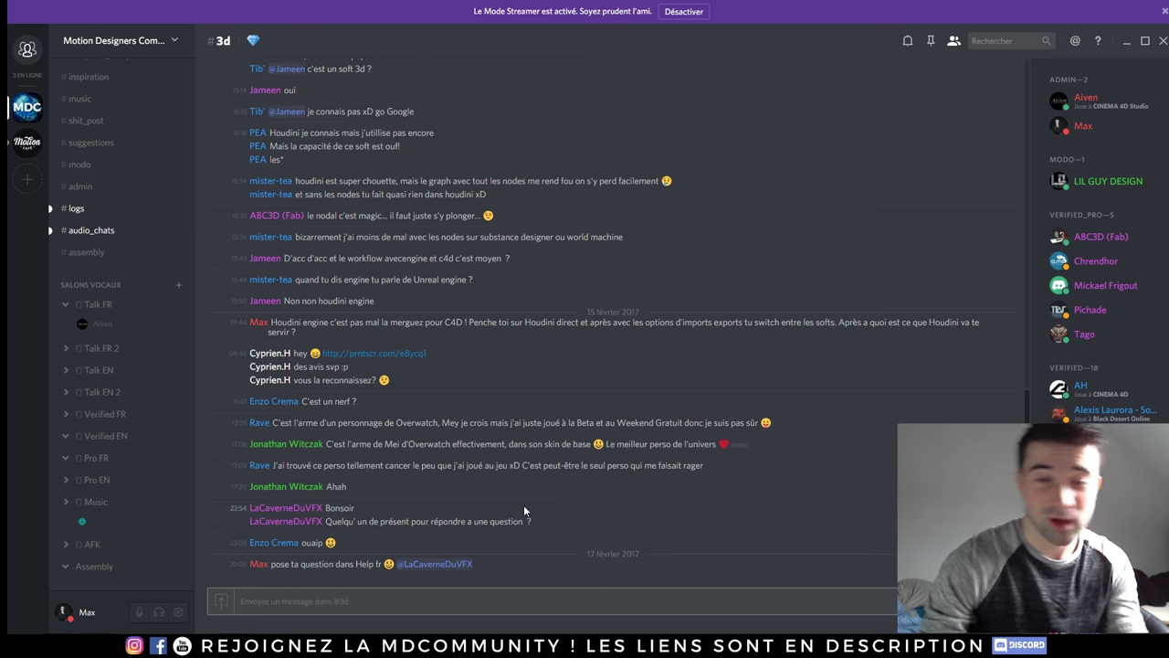
- Open #help_fr and scroll through its Cinema 4D texturing help thread and screenshots
scroll(166, 331, up, 5)
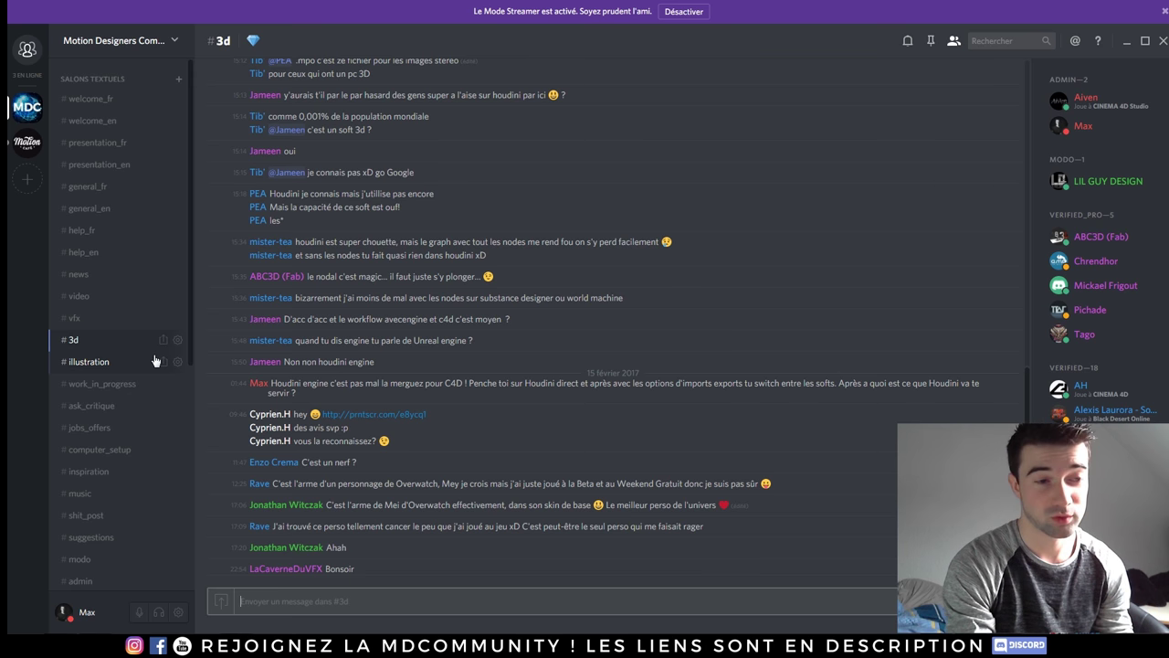
click(78, 230)
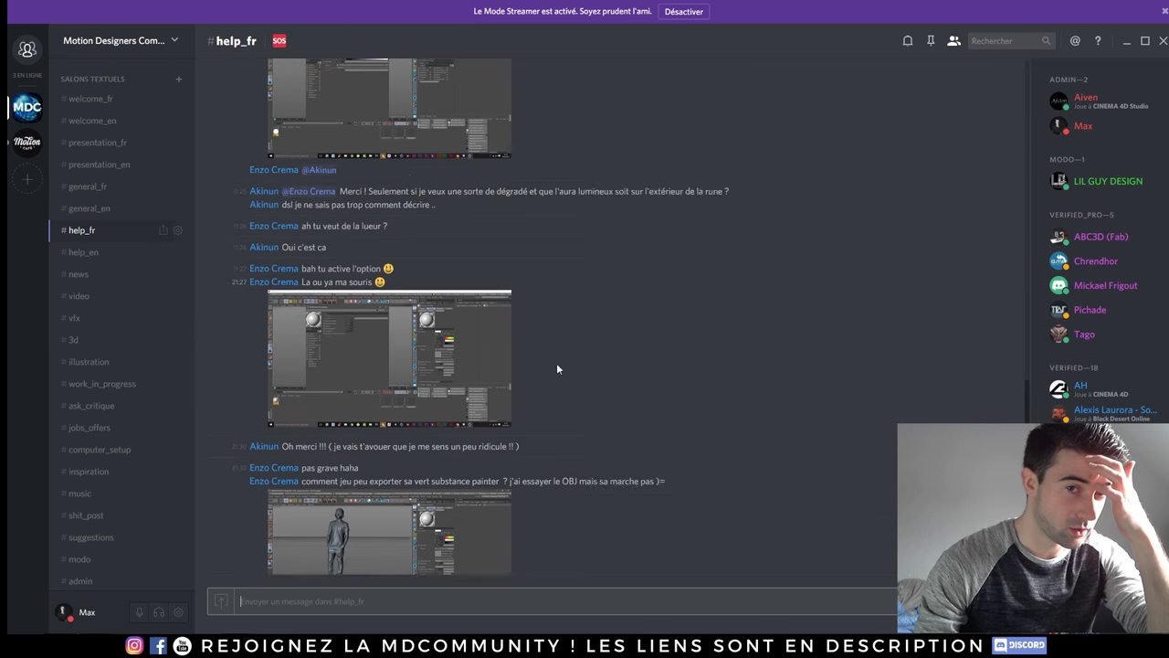
scroll(558, 369, up, 5)
scroll(530, 379, up, 5)
scroll(474, 396, up, 5)
scroll(476, 330, up, 5)
scroll(506, 378, down, 5)
scroll(520, 364, down, 5)
scroll(523, 362, down, 5)
scroll(524, 366, down, 5)
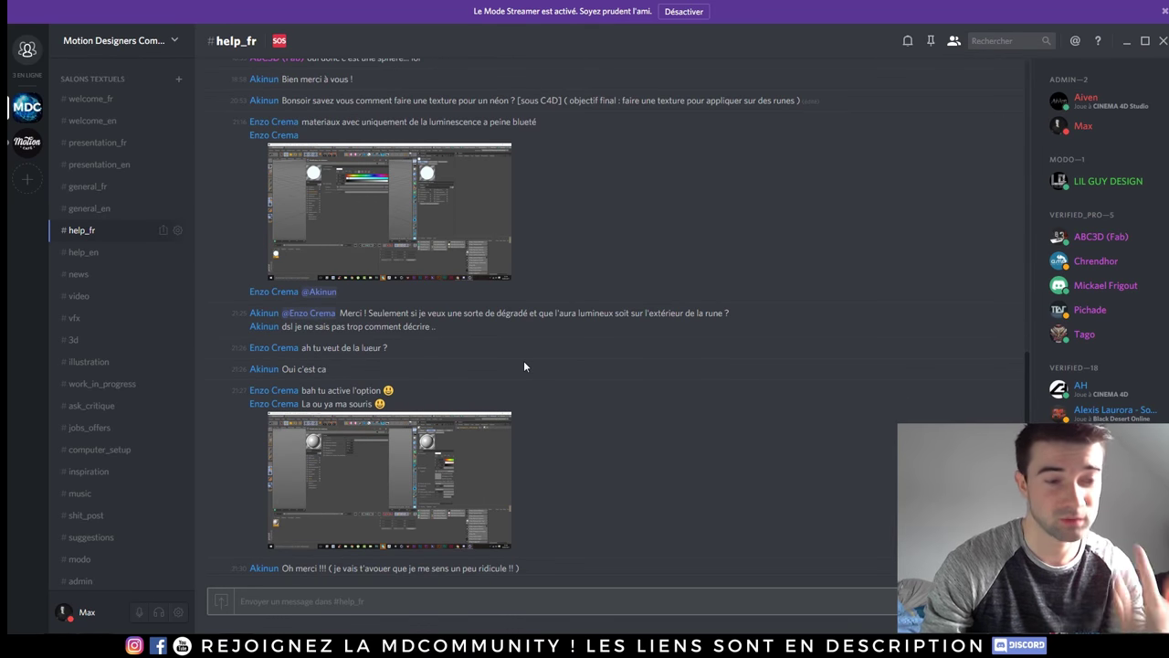